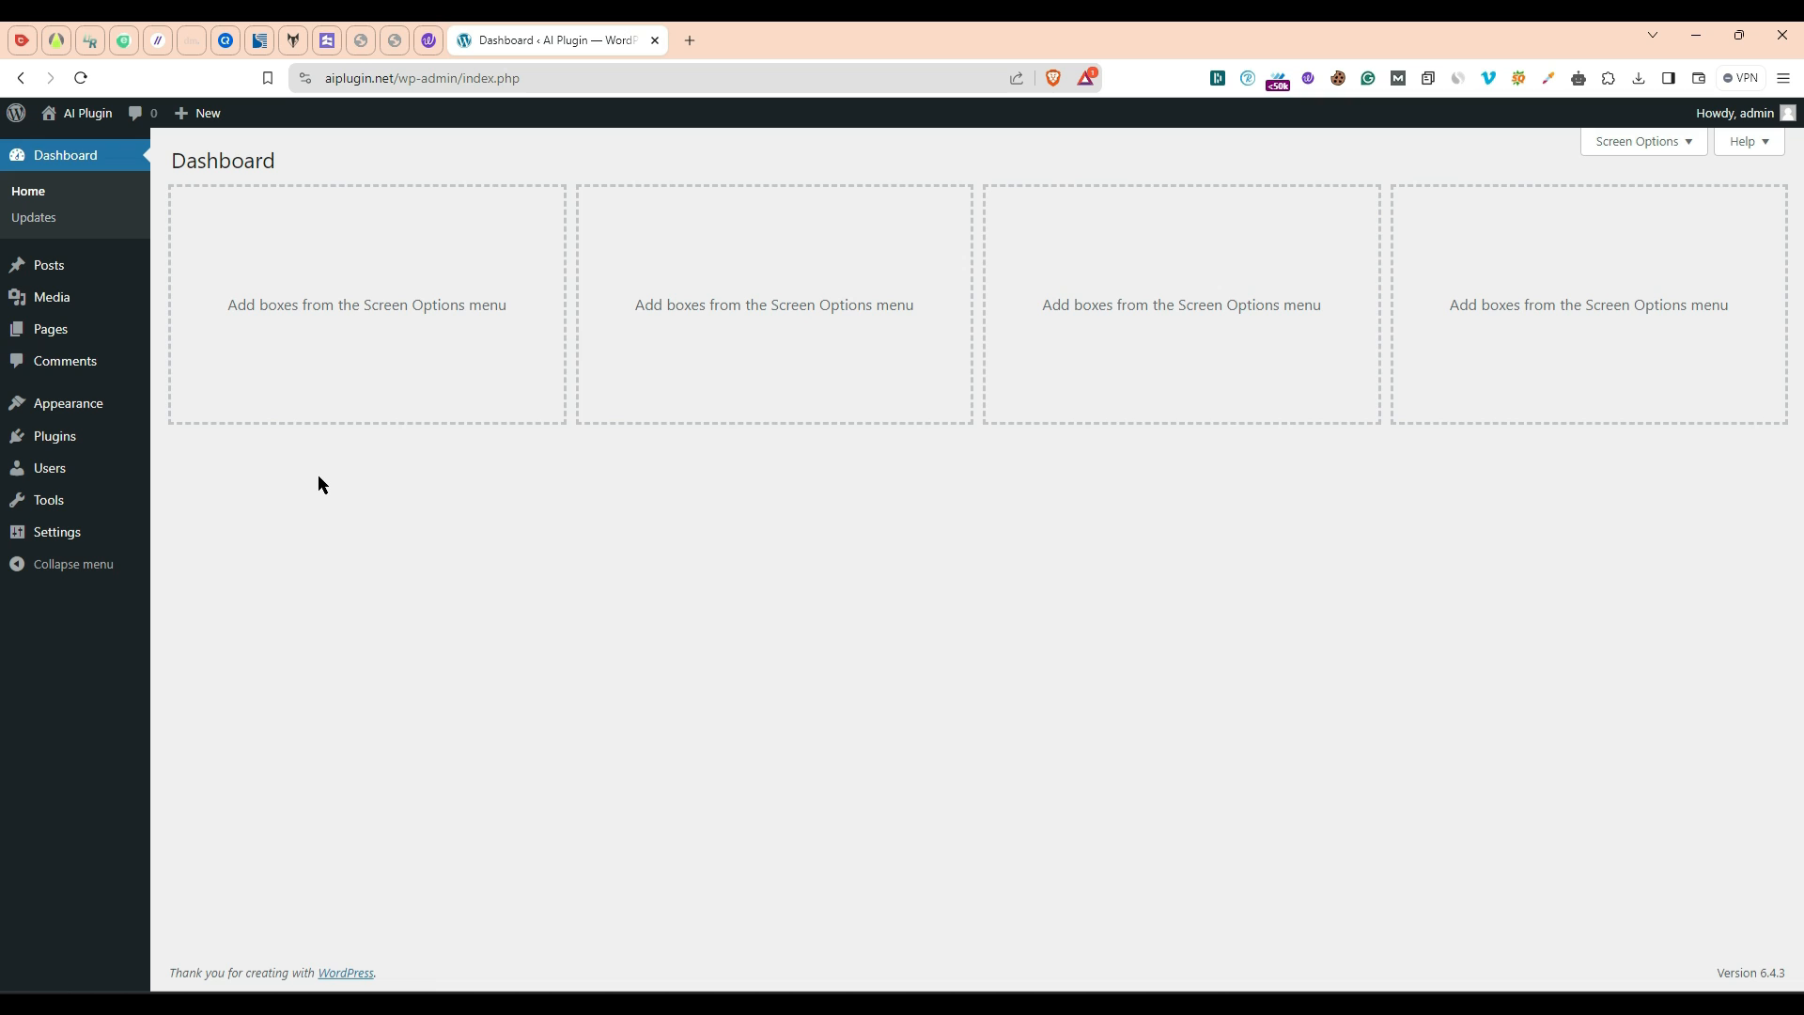
Step: Find the WP AI CoPilot plugin by BoomDevs in the plugin directory, then install and activate it
mouse_move(98, 444)
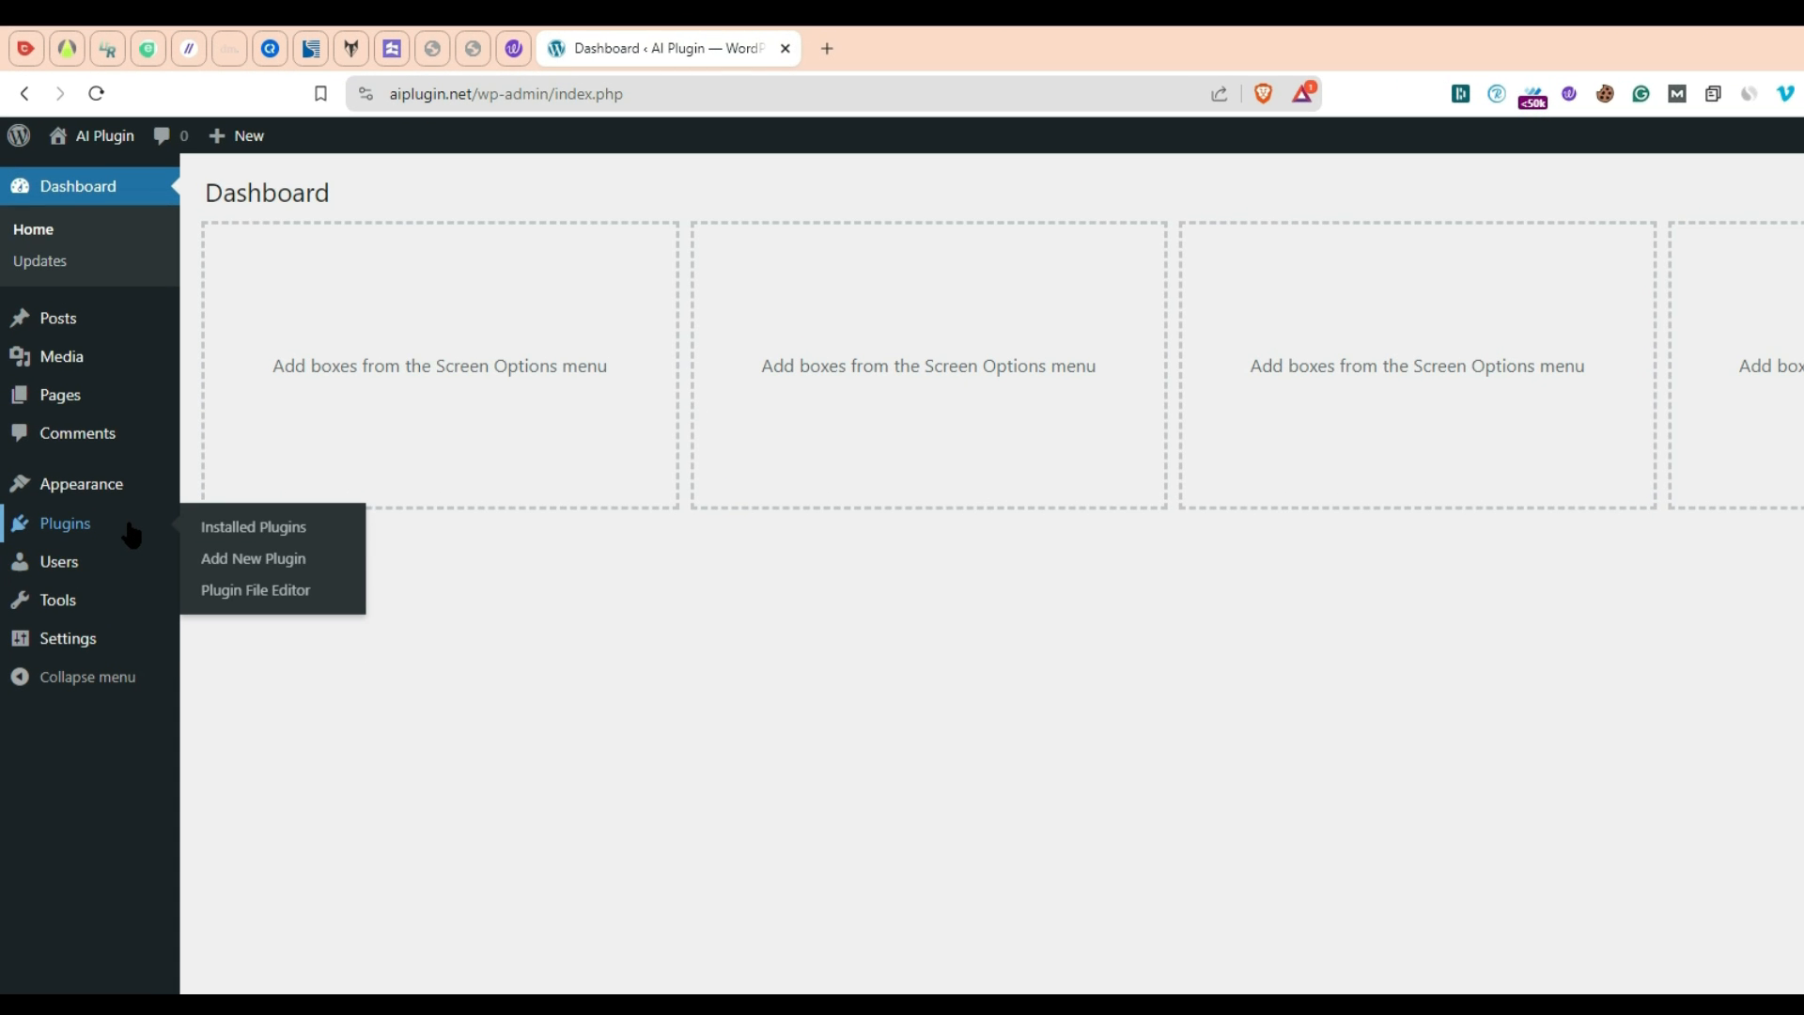
left_click(242, 562)
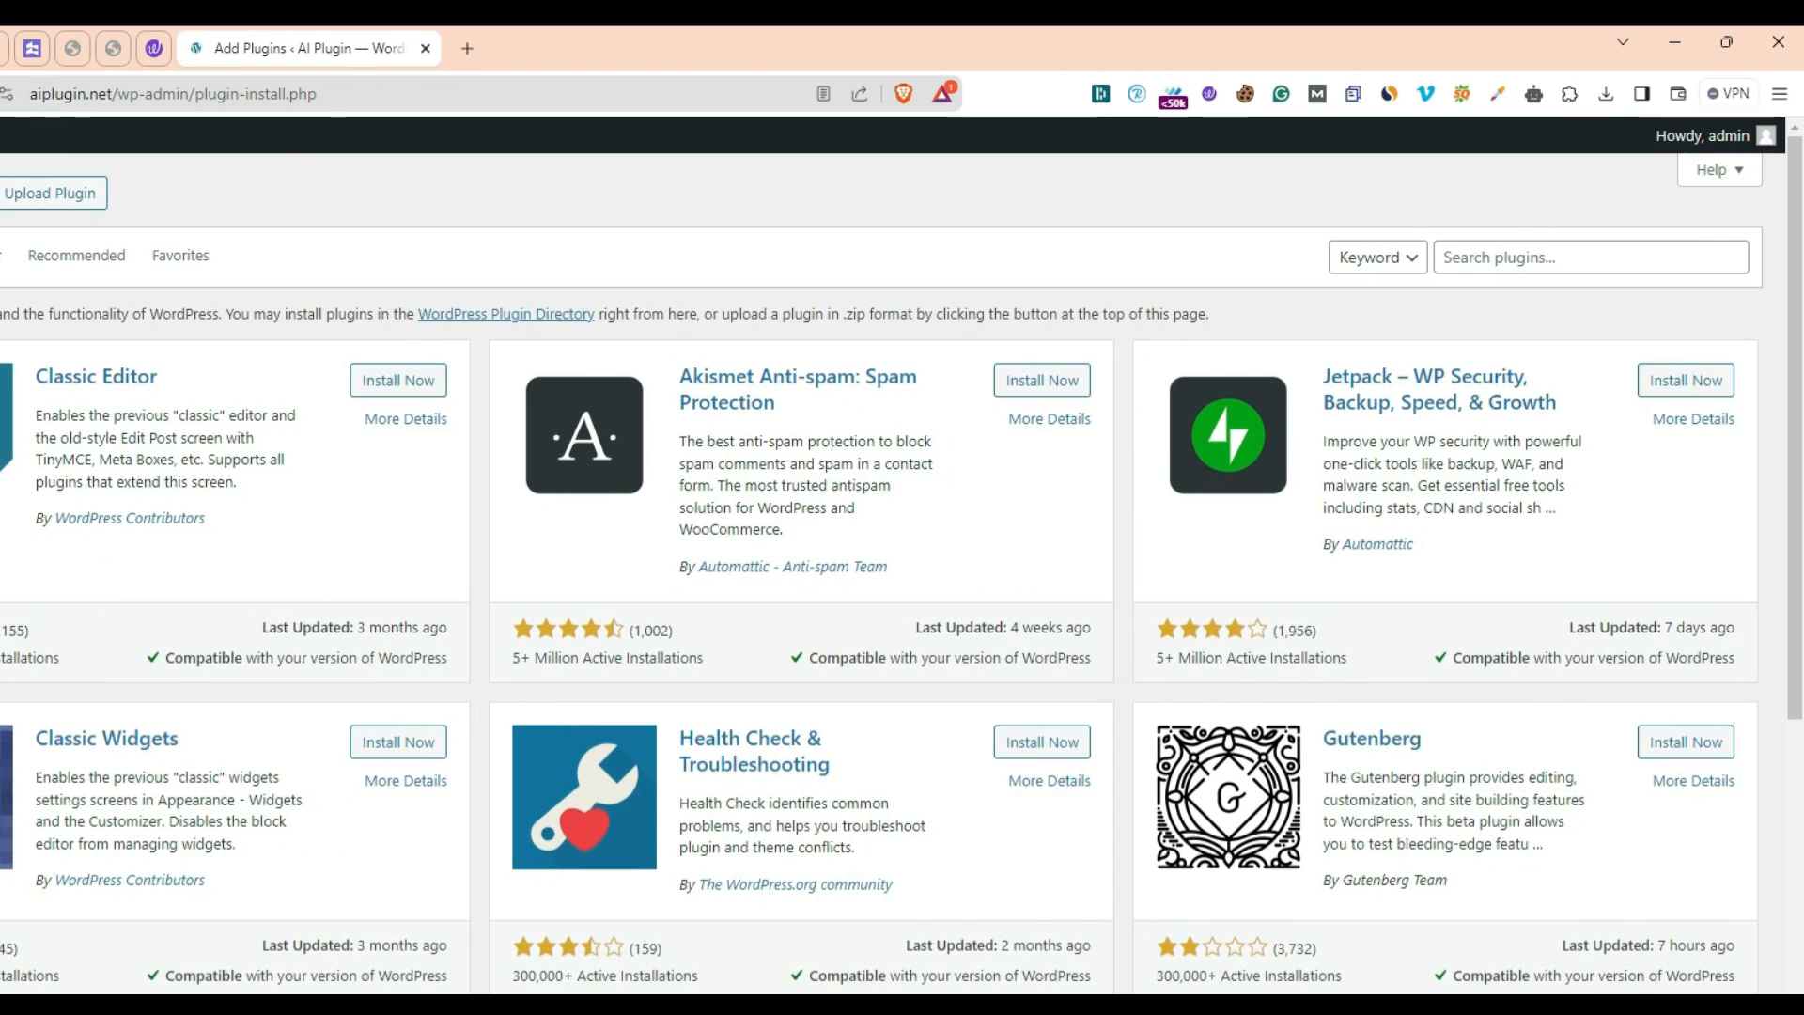
left_click(1478, 260)
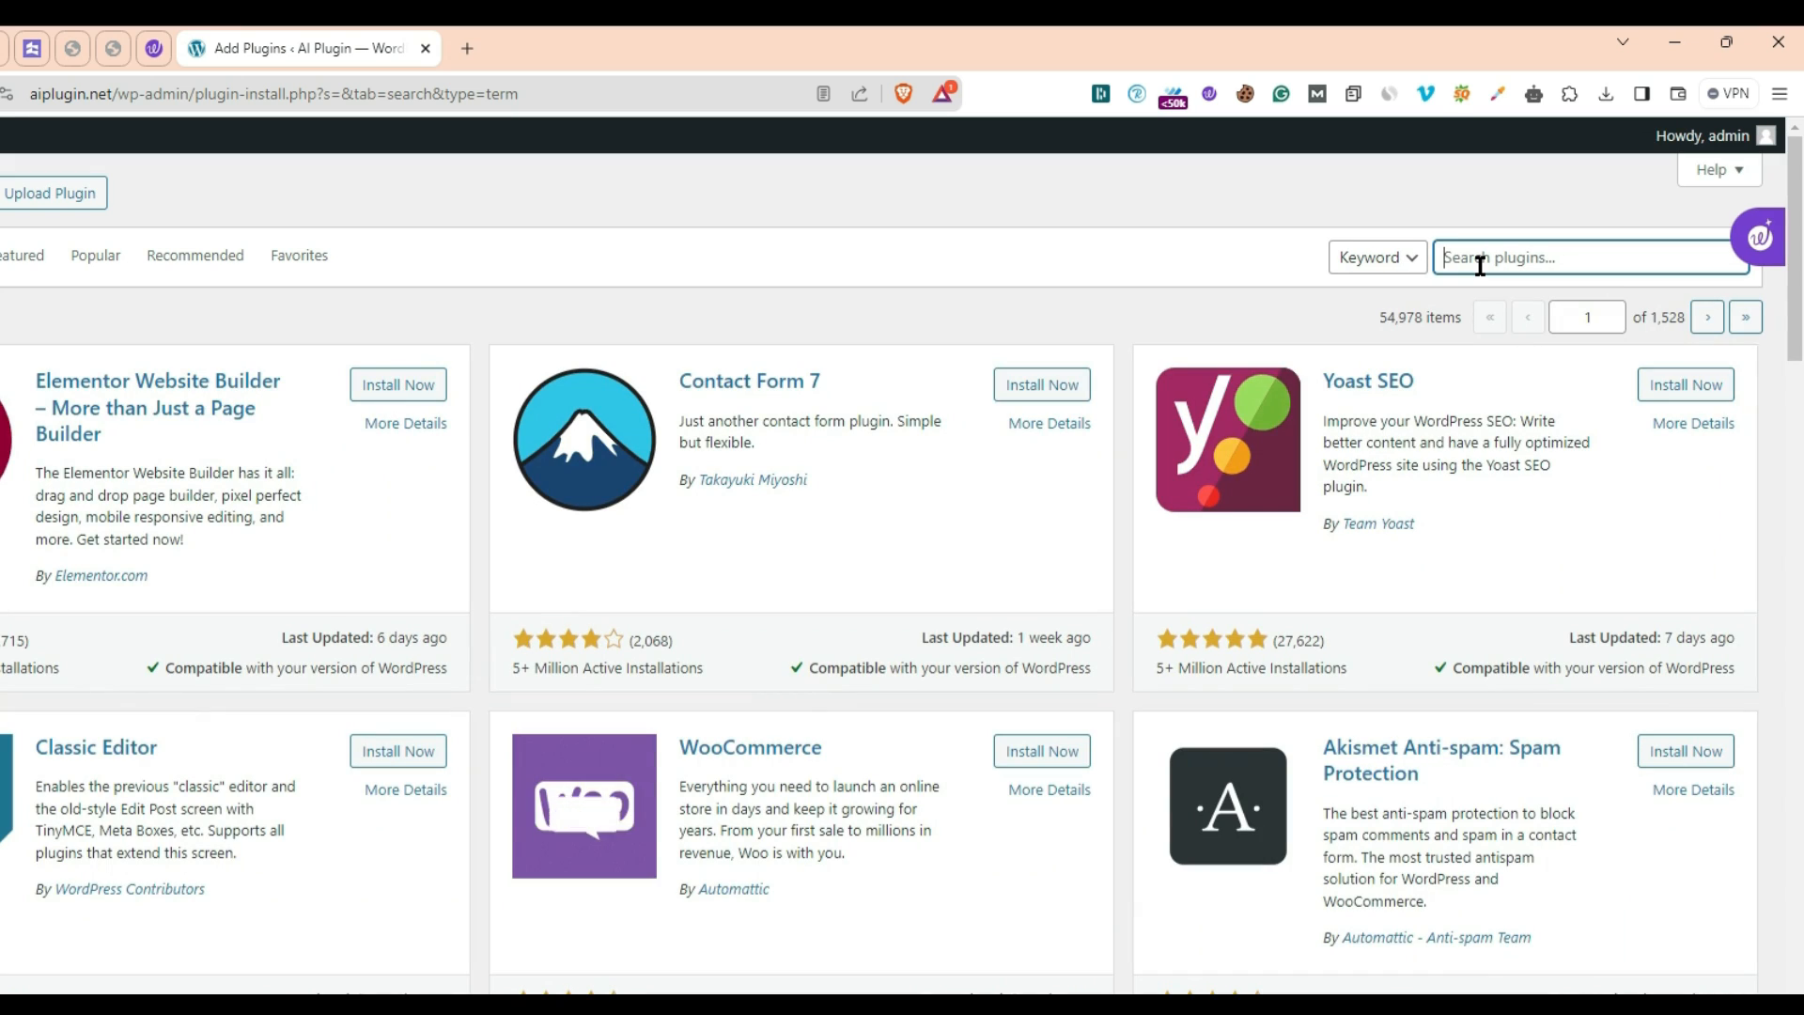
type("WP AI CoPilot")
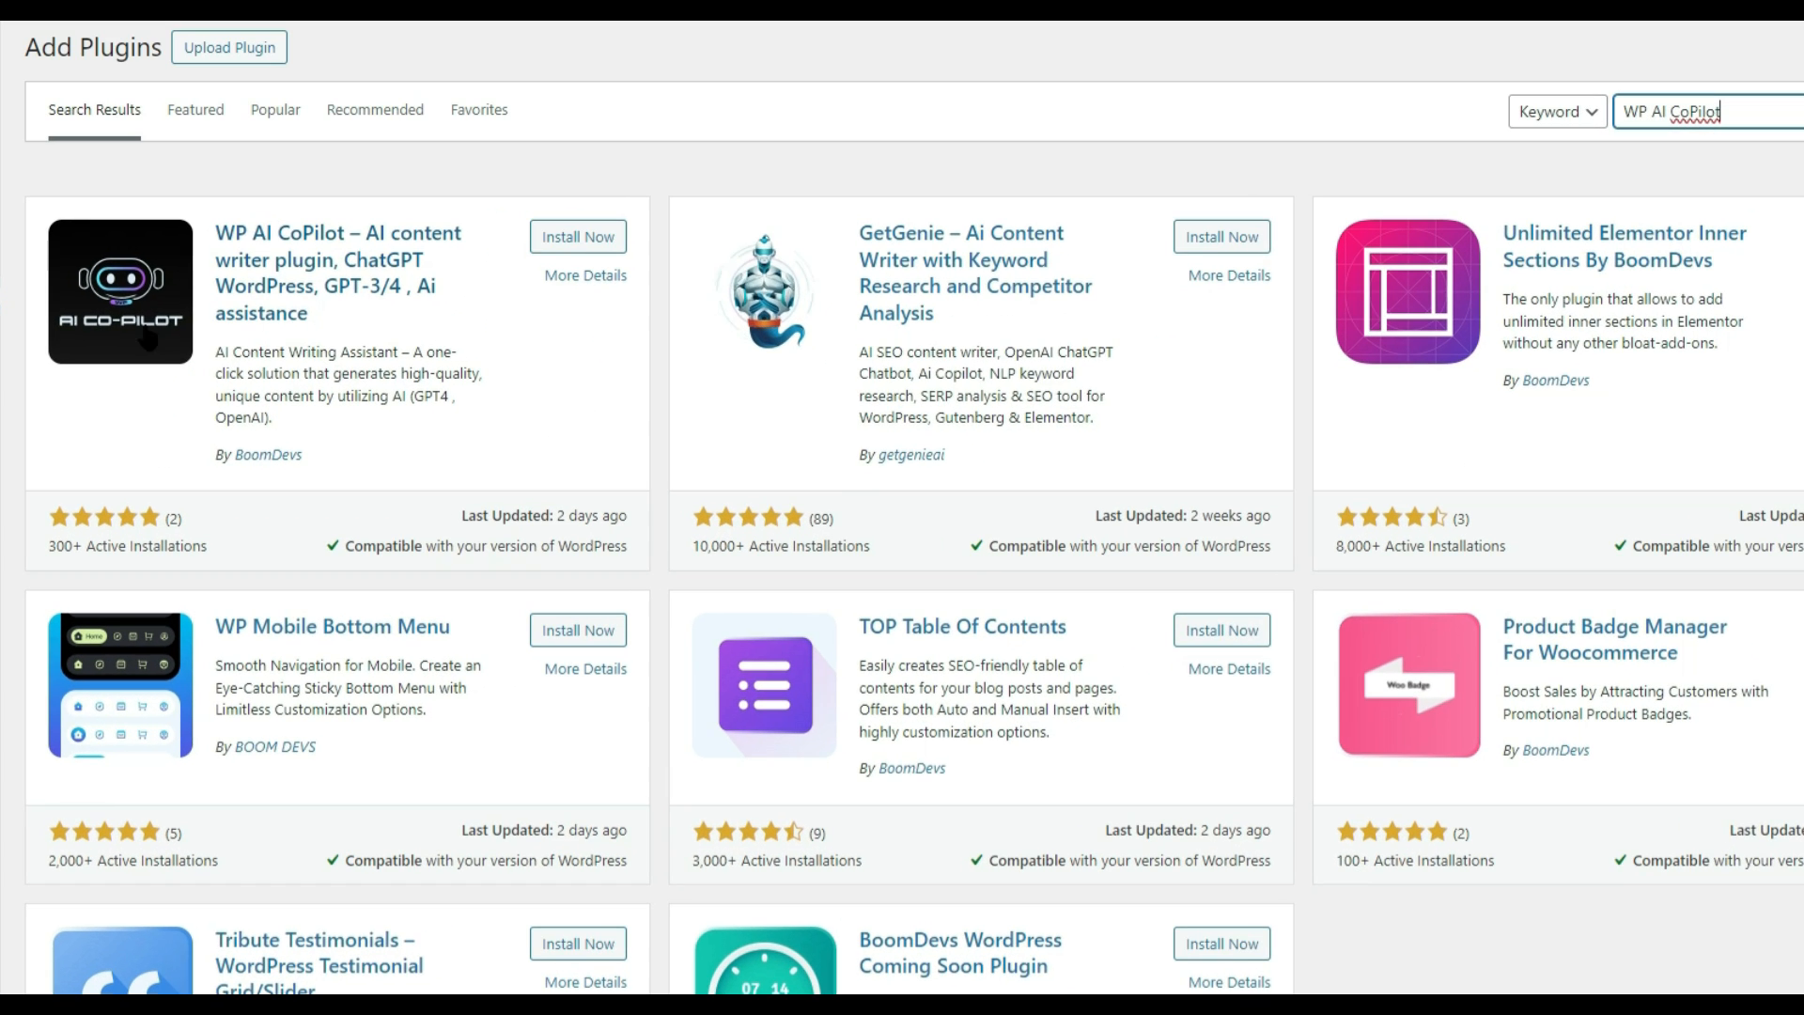
left_click(577, 237)
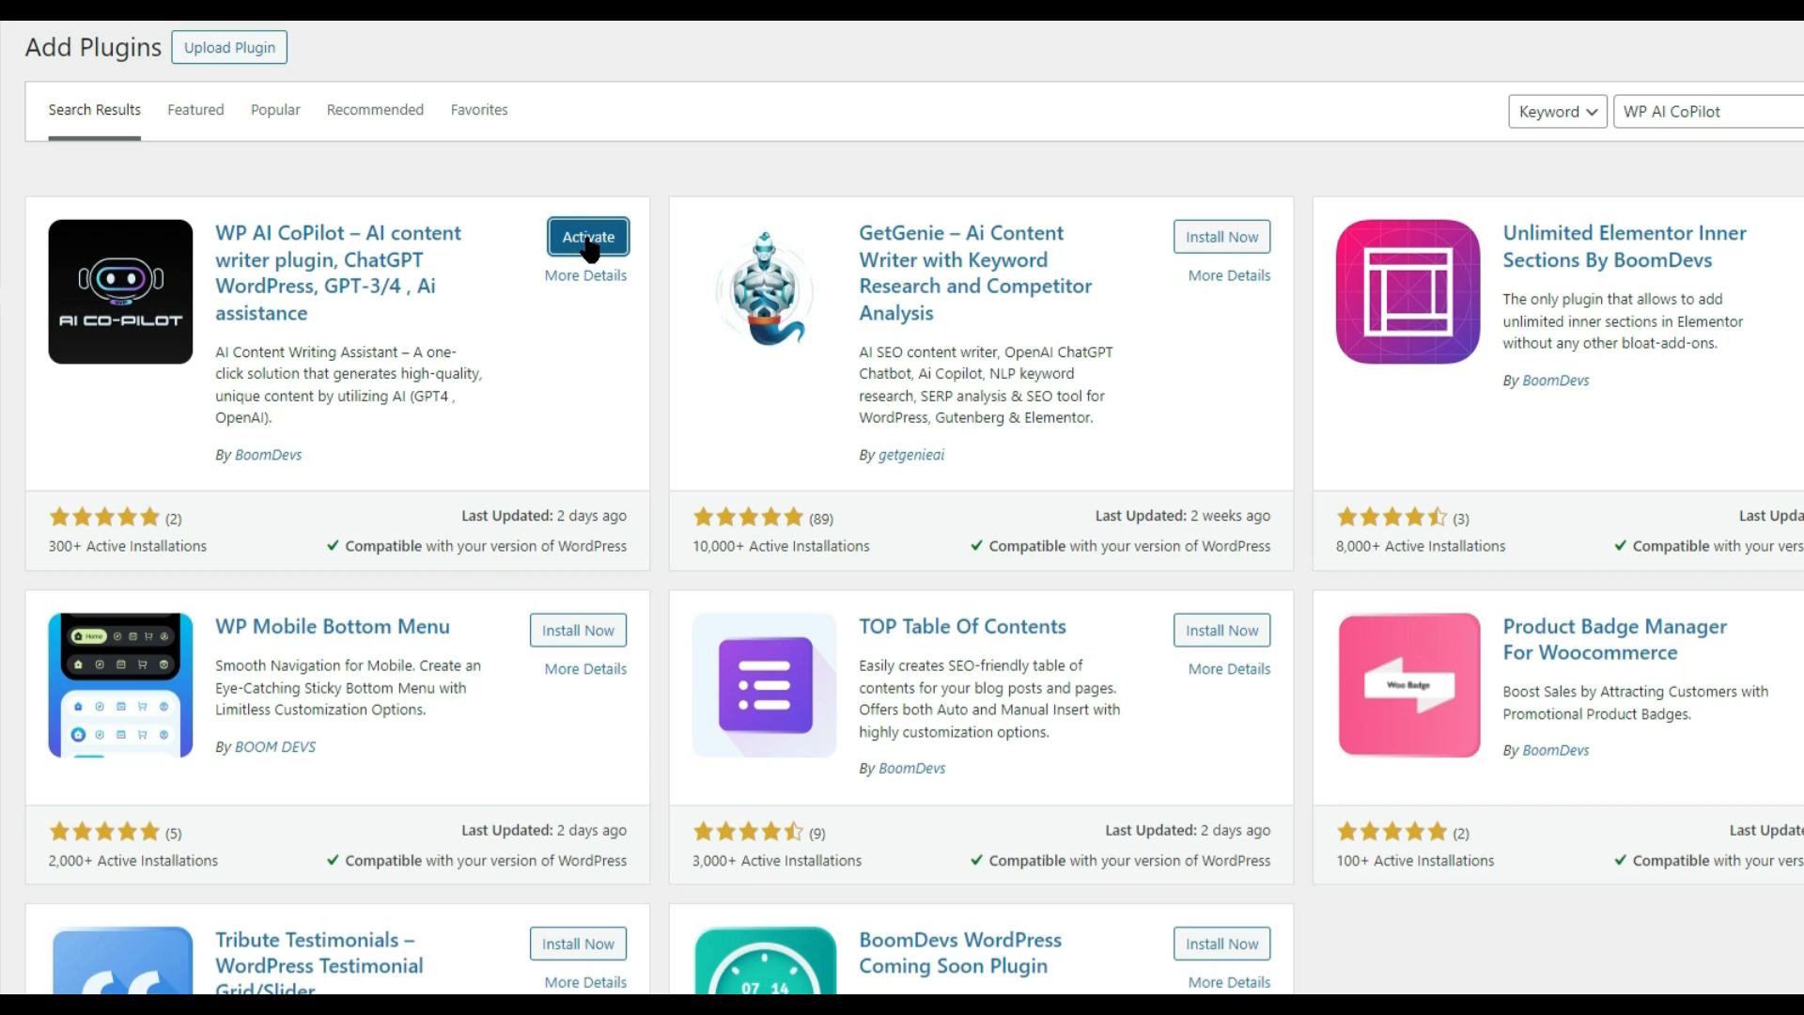
left_click(584, 240)
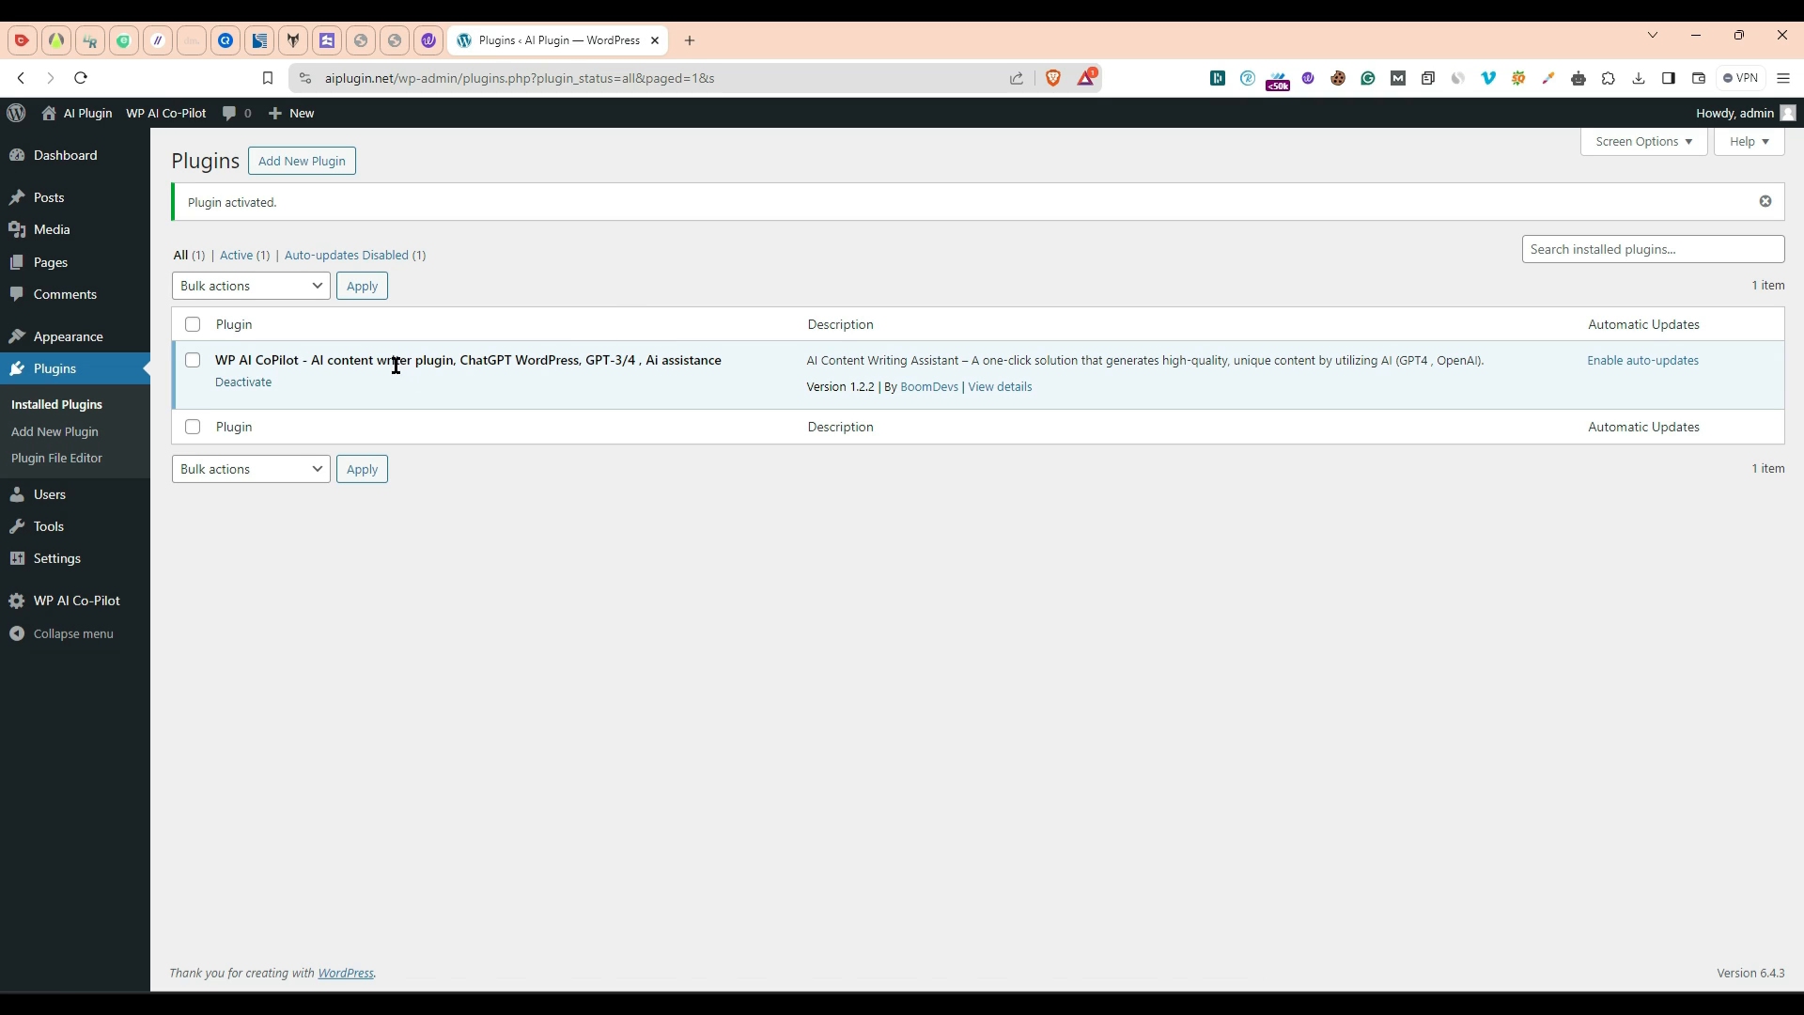
Step: Open the WP AI Co-Pilot settings and follow the API Key field's link to the OpenAI API keys page
mouse_move(23, 601)
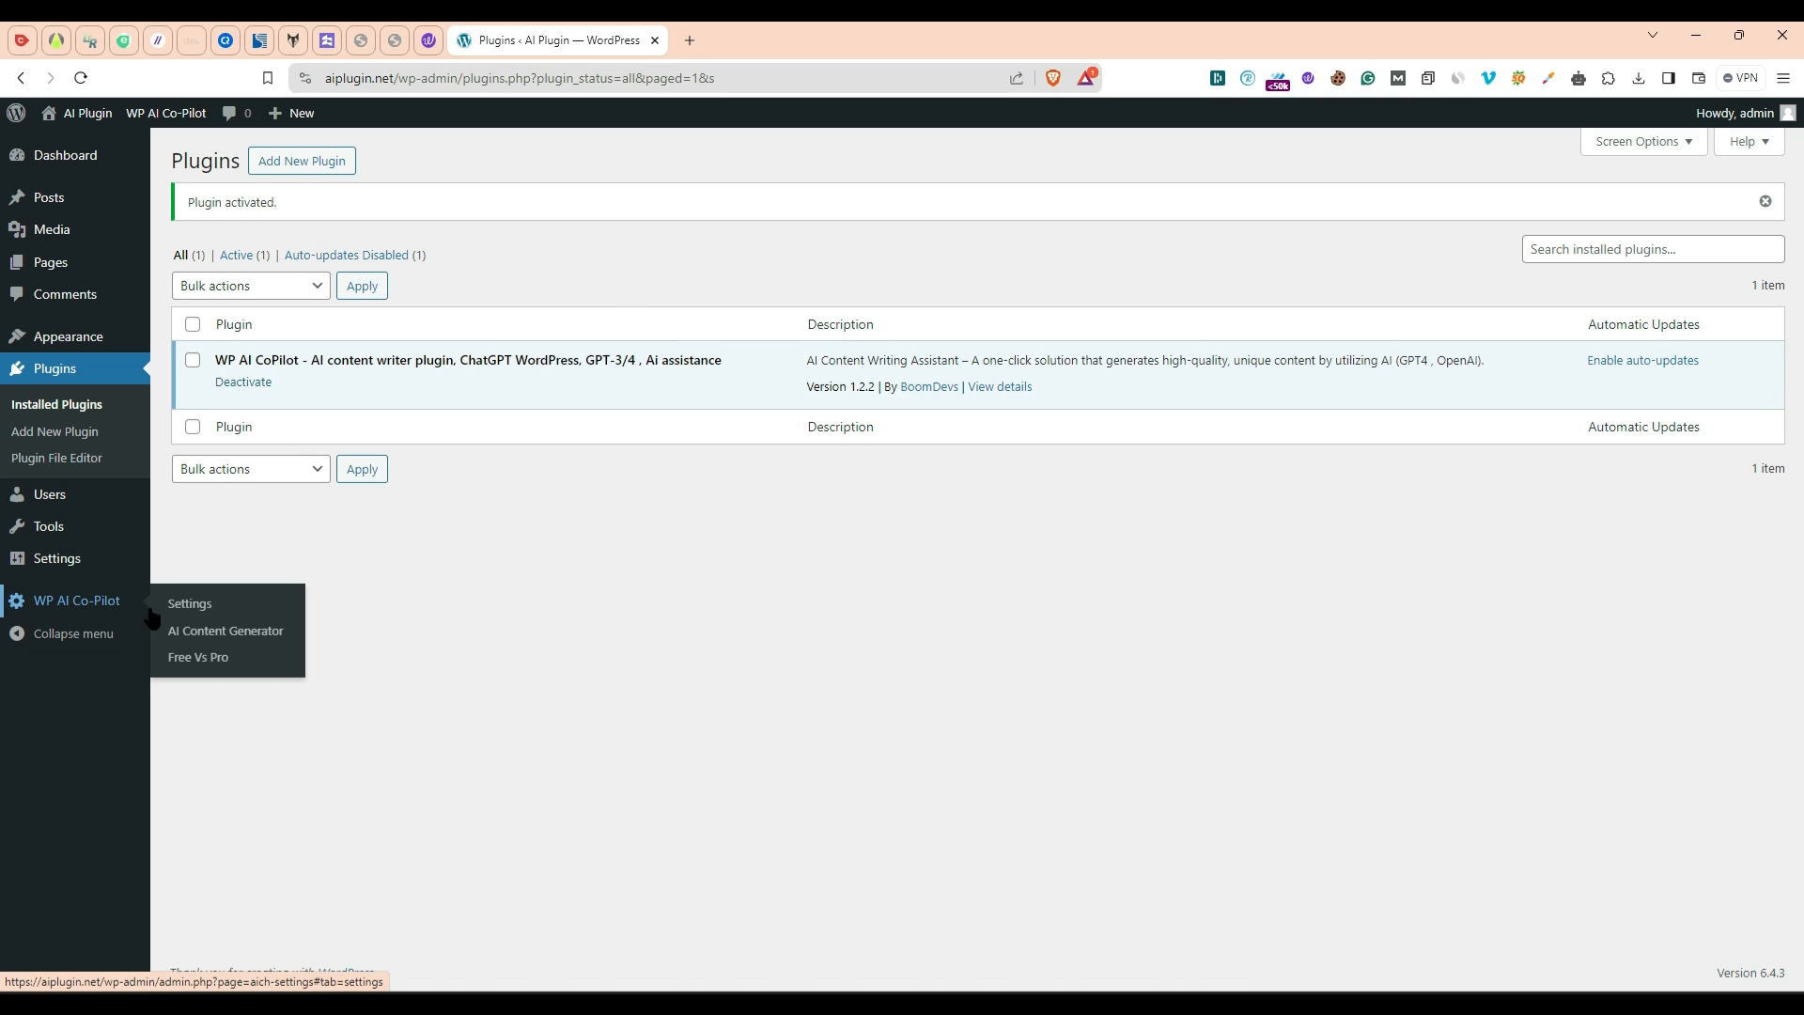
left_click(194, 604)
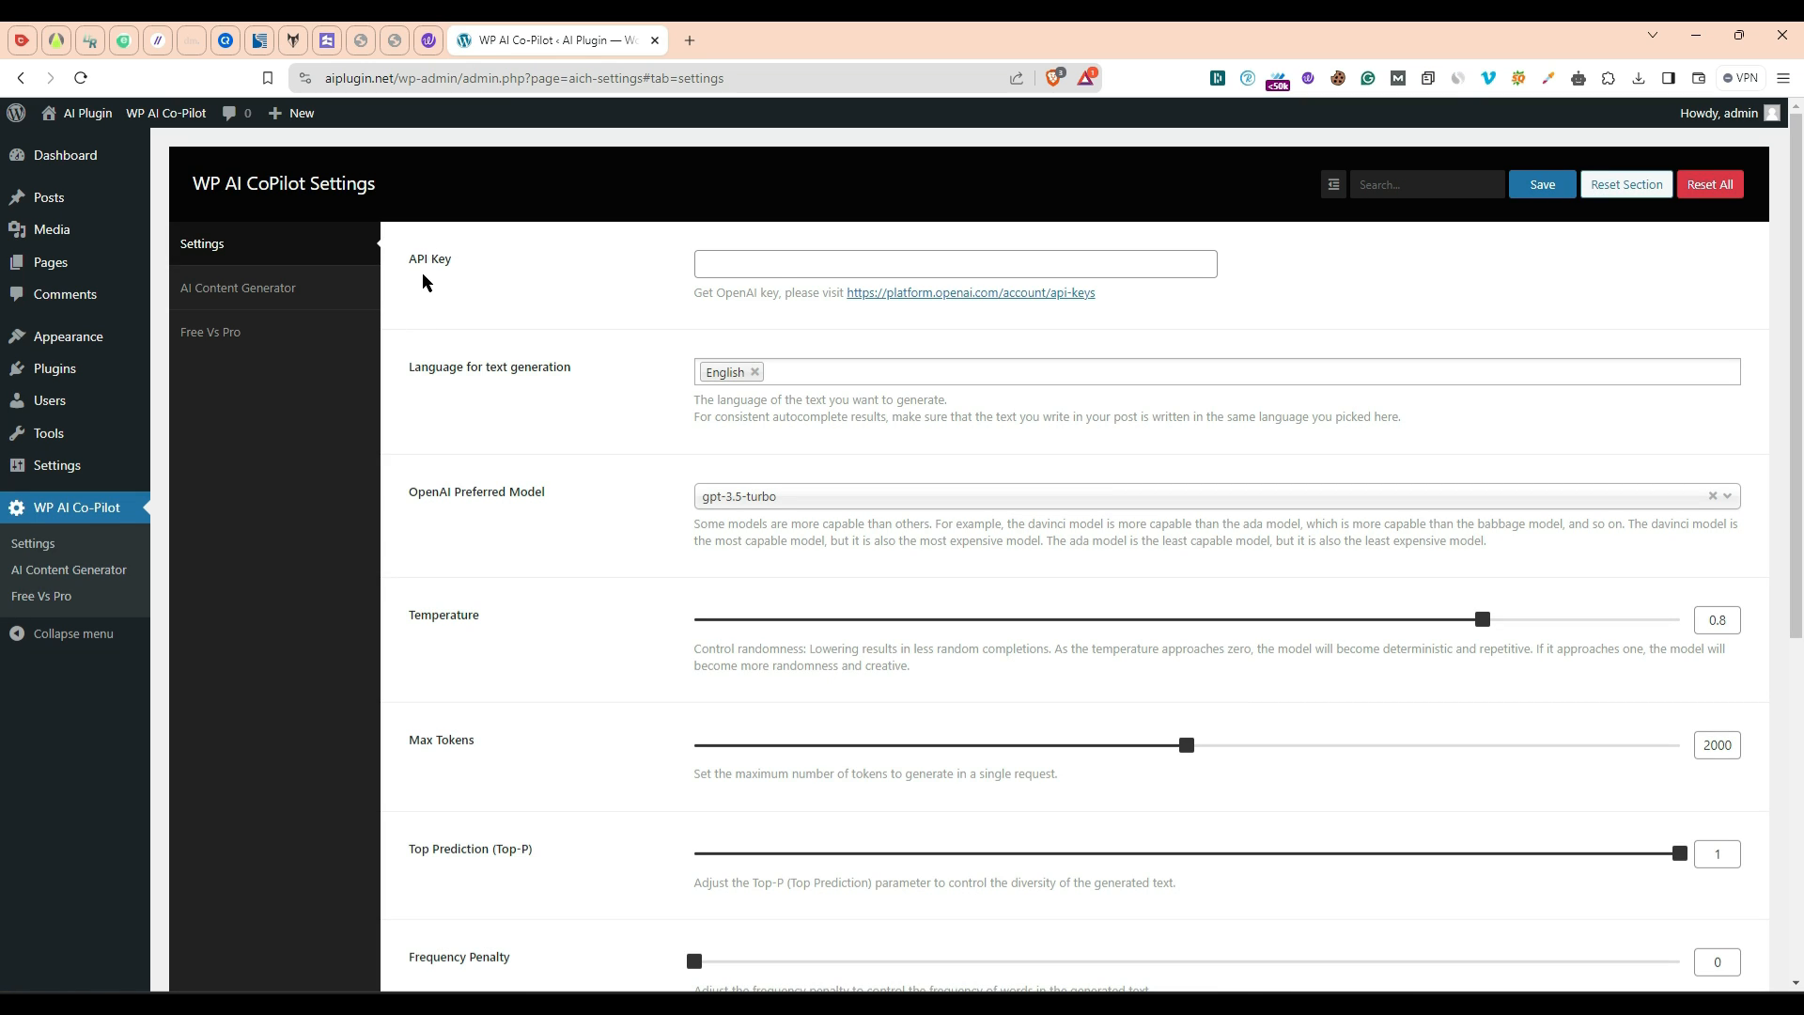
left_click(785, 265)
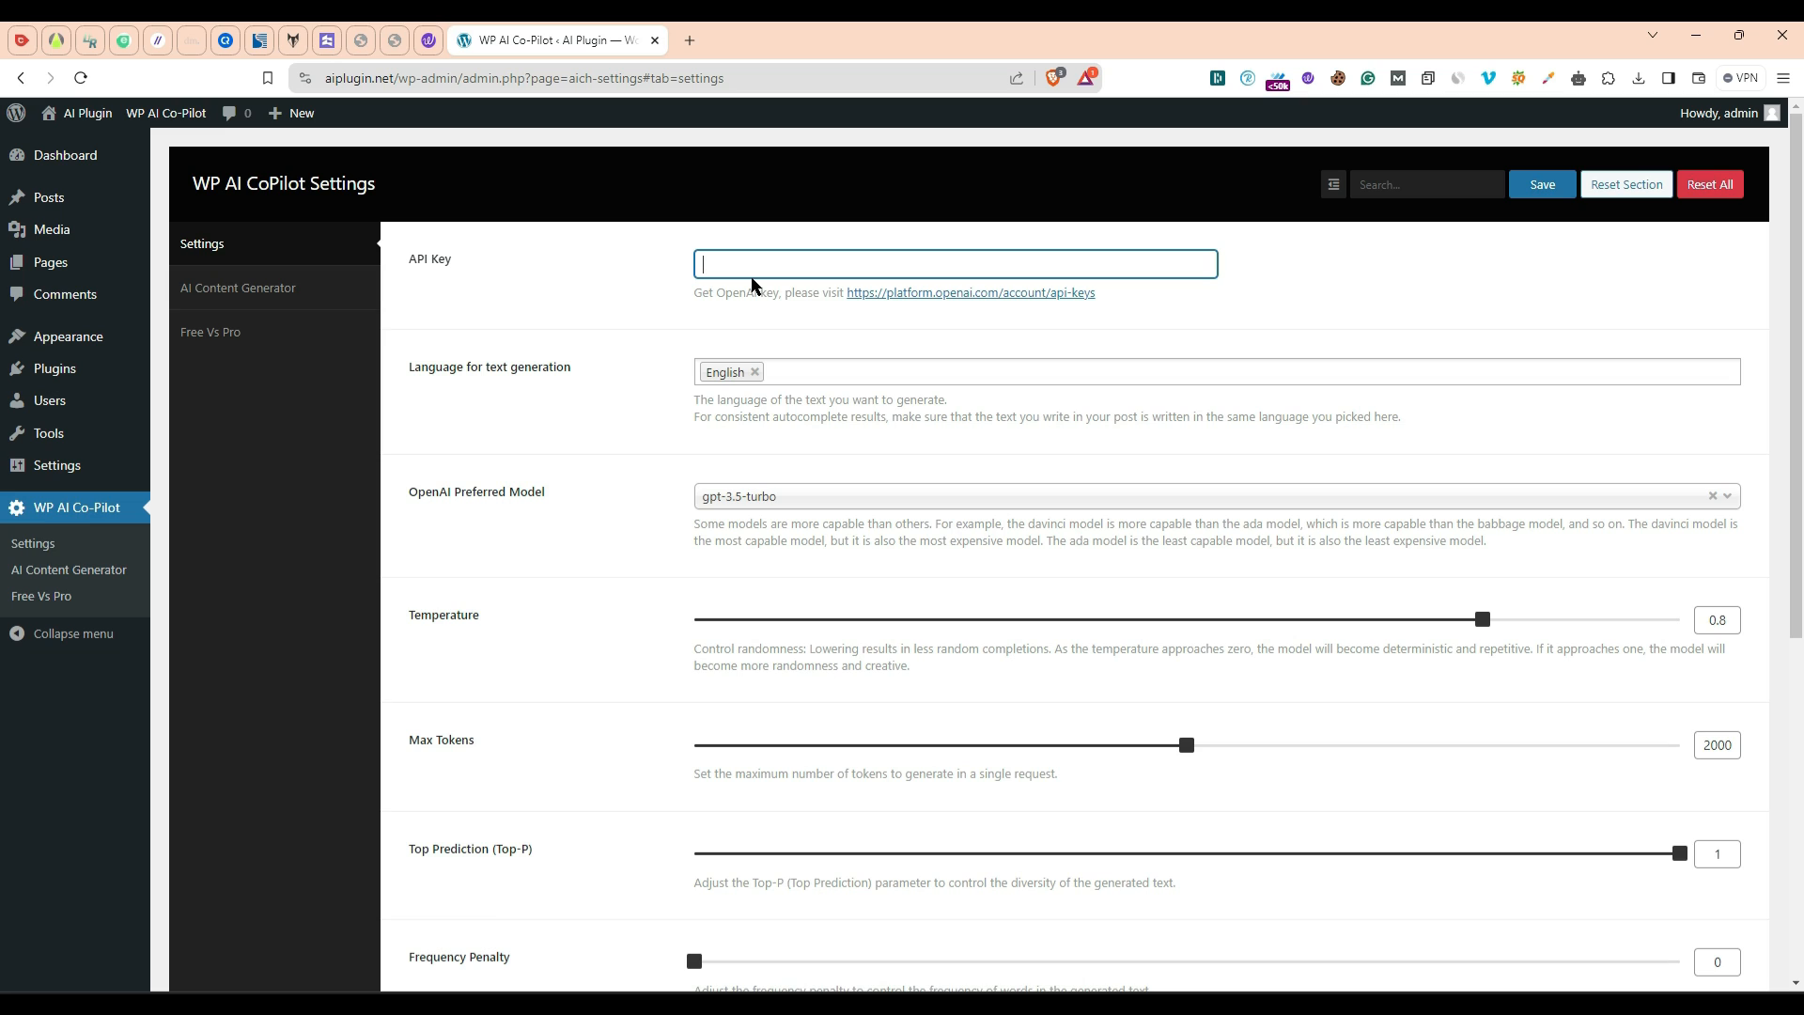
left_click(977, 293)
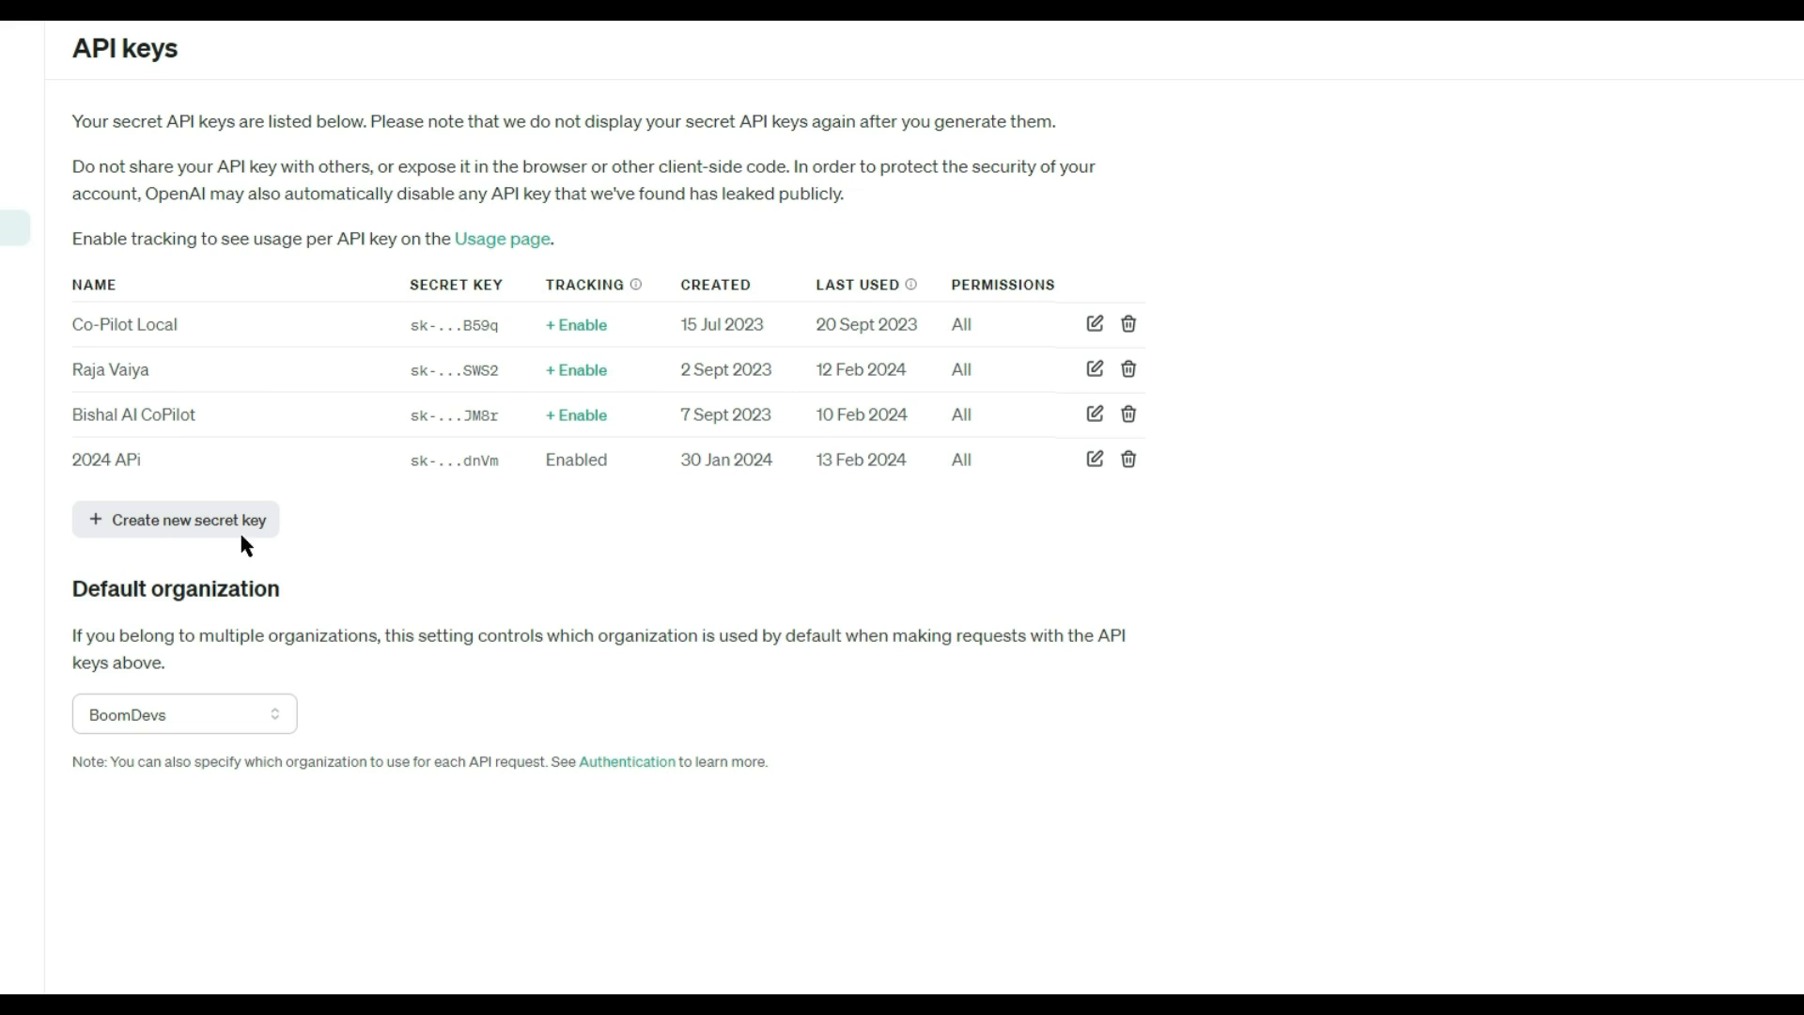
left_click_drag(58, 249, 1147, 477)
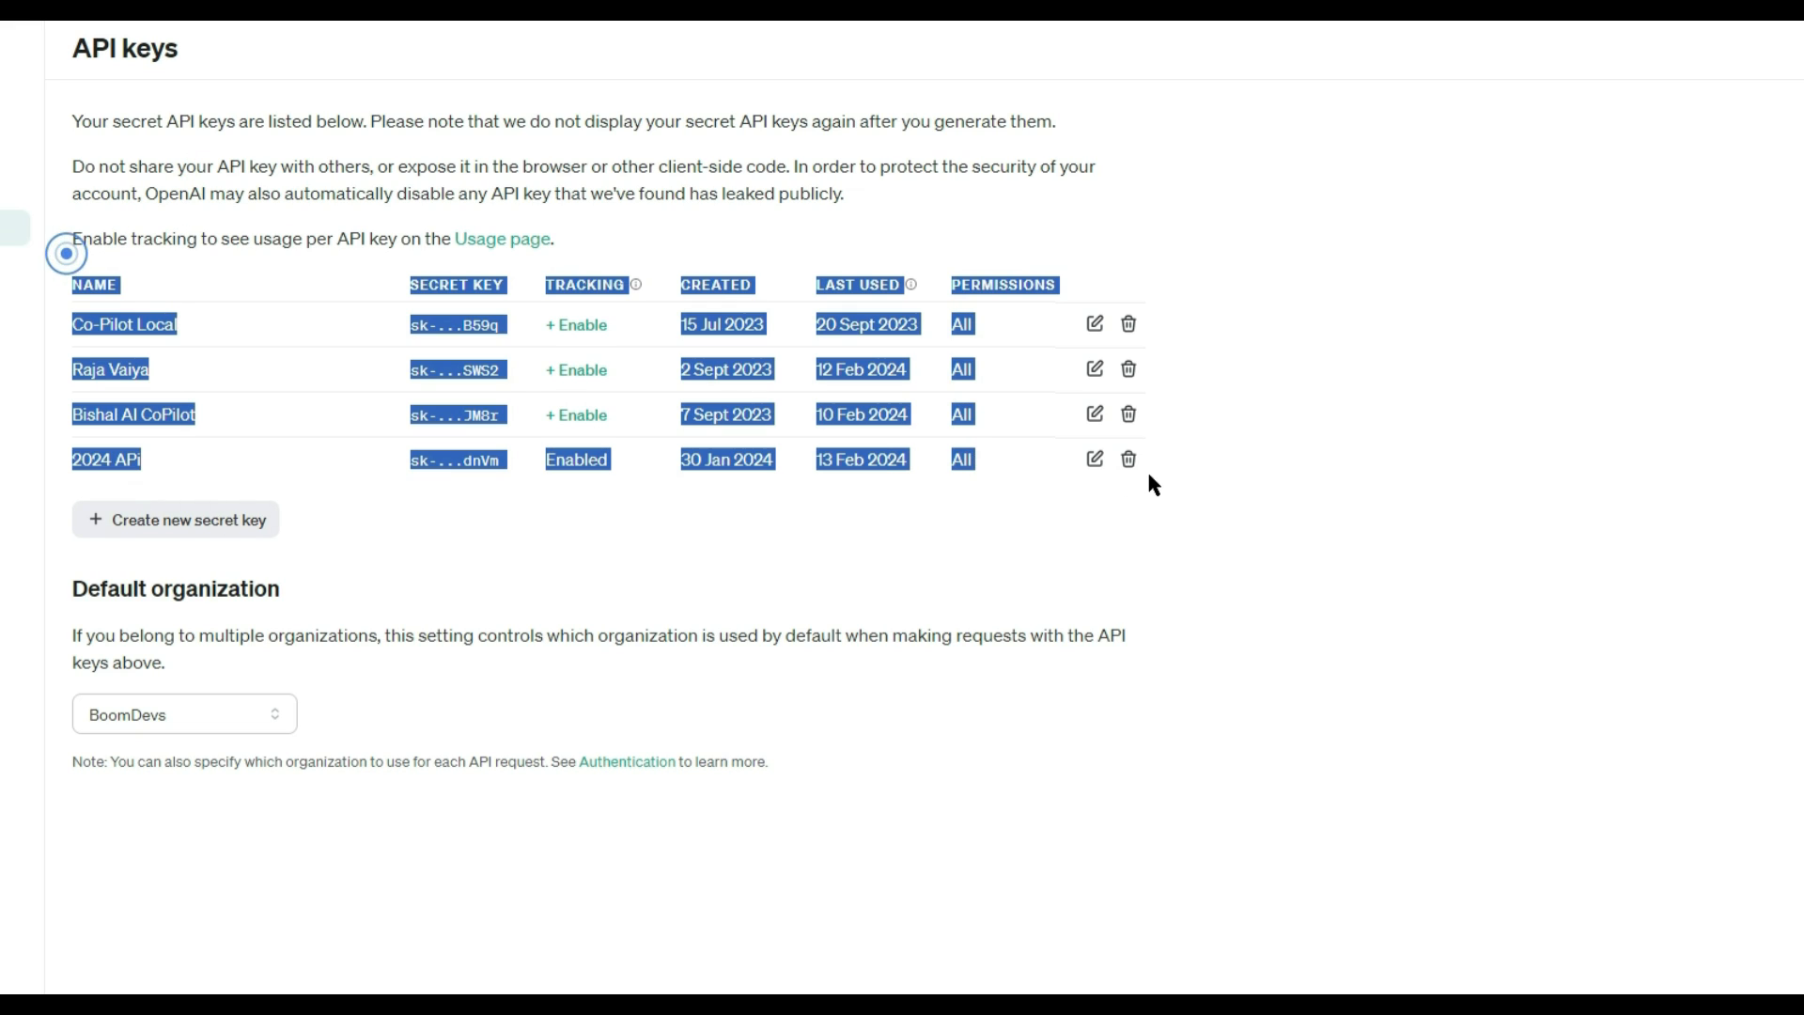
left_click(1446, 483)
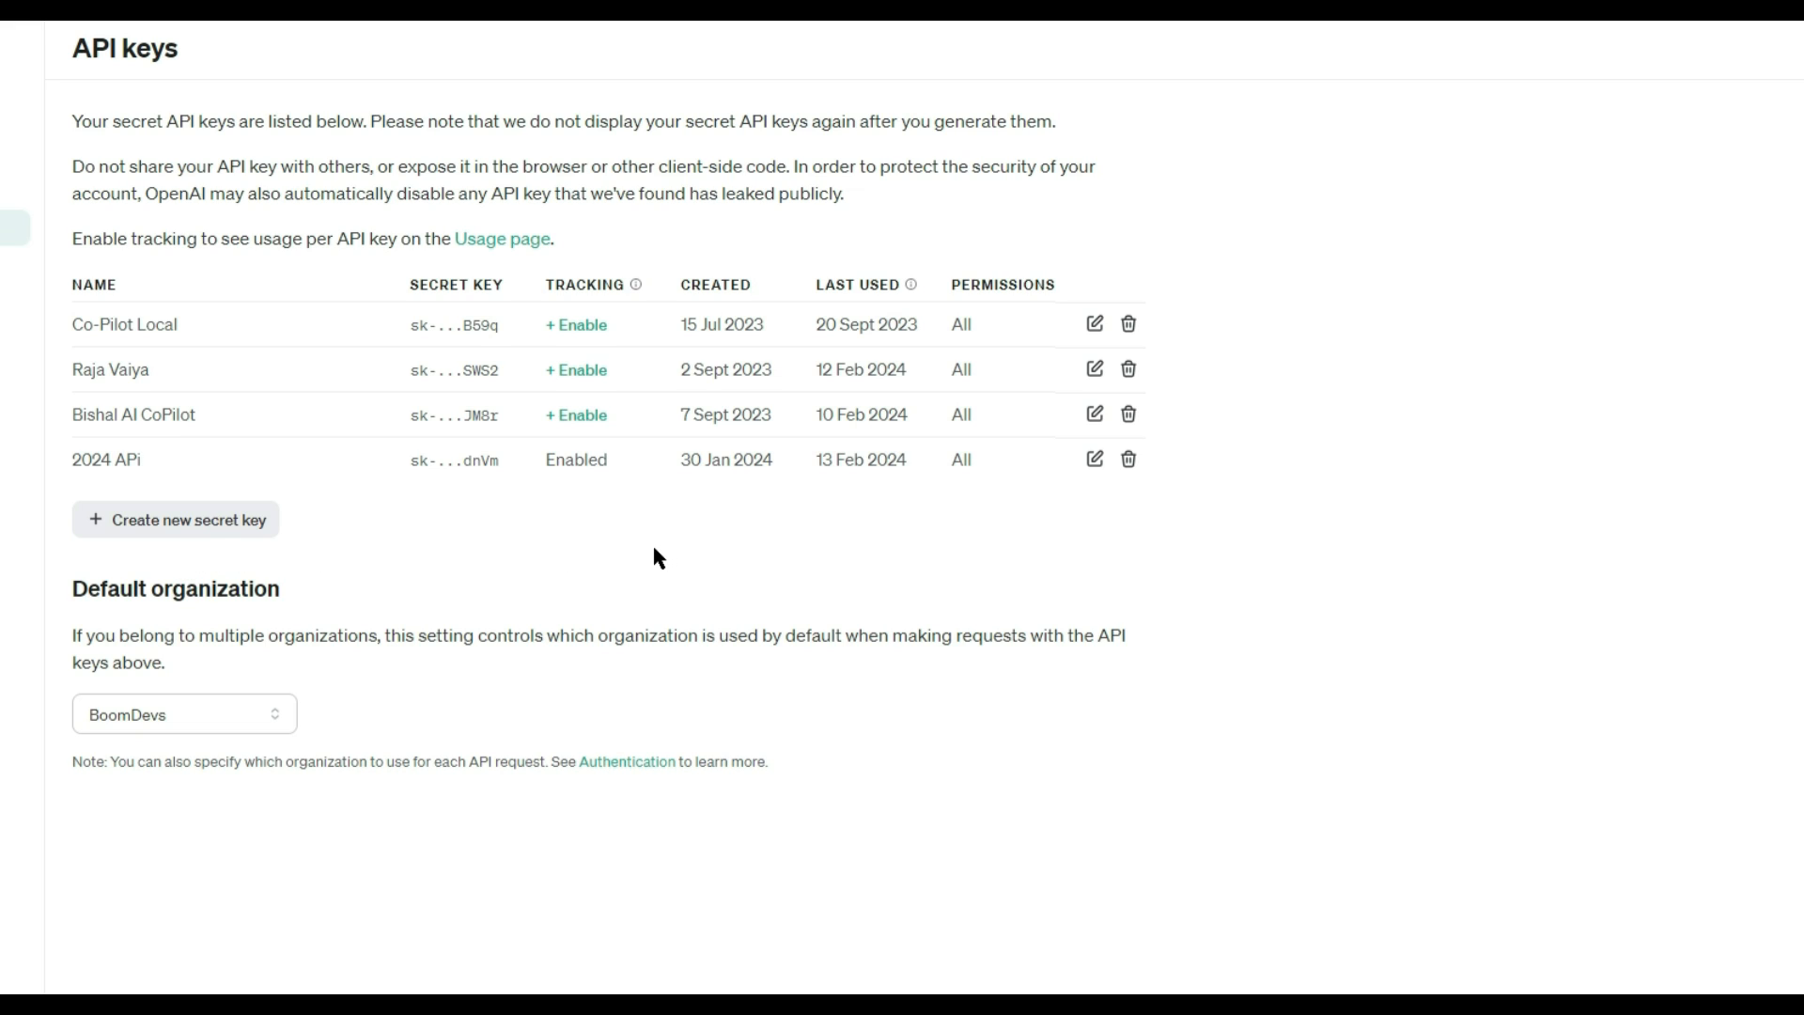
Step: Create a new OpenAI secret key named Test Website with All permissions and copy the key
left_click(222, 534)
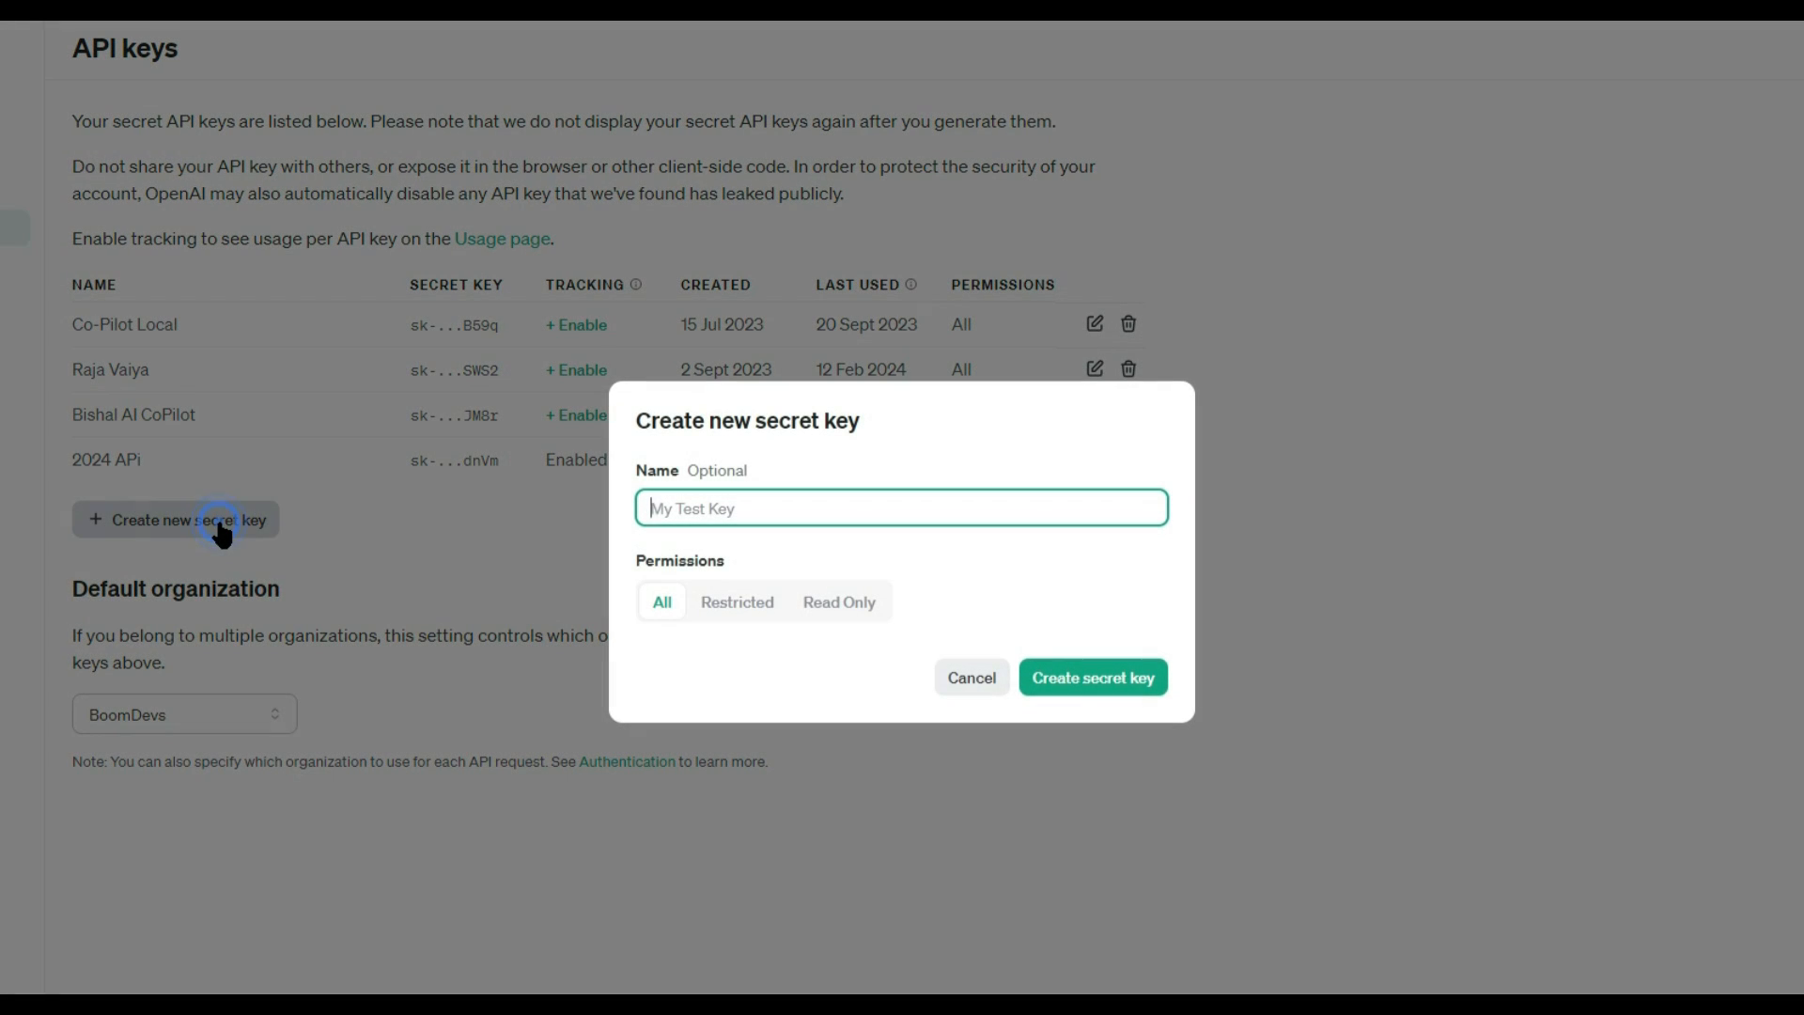
type("Test Website")
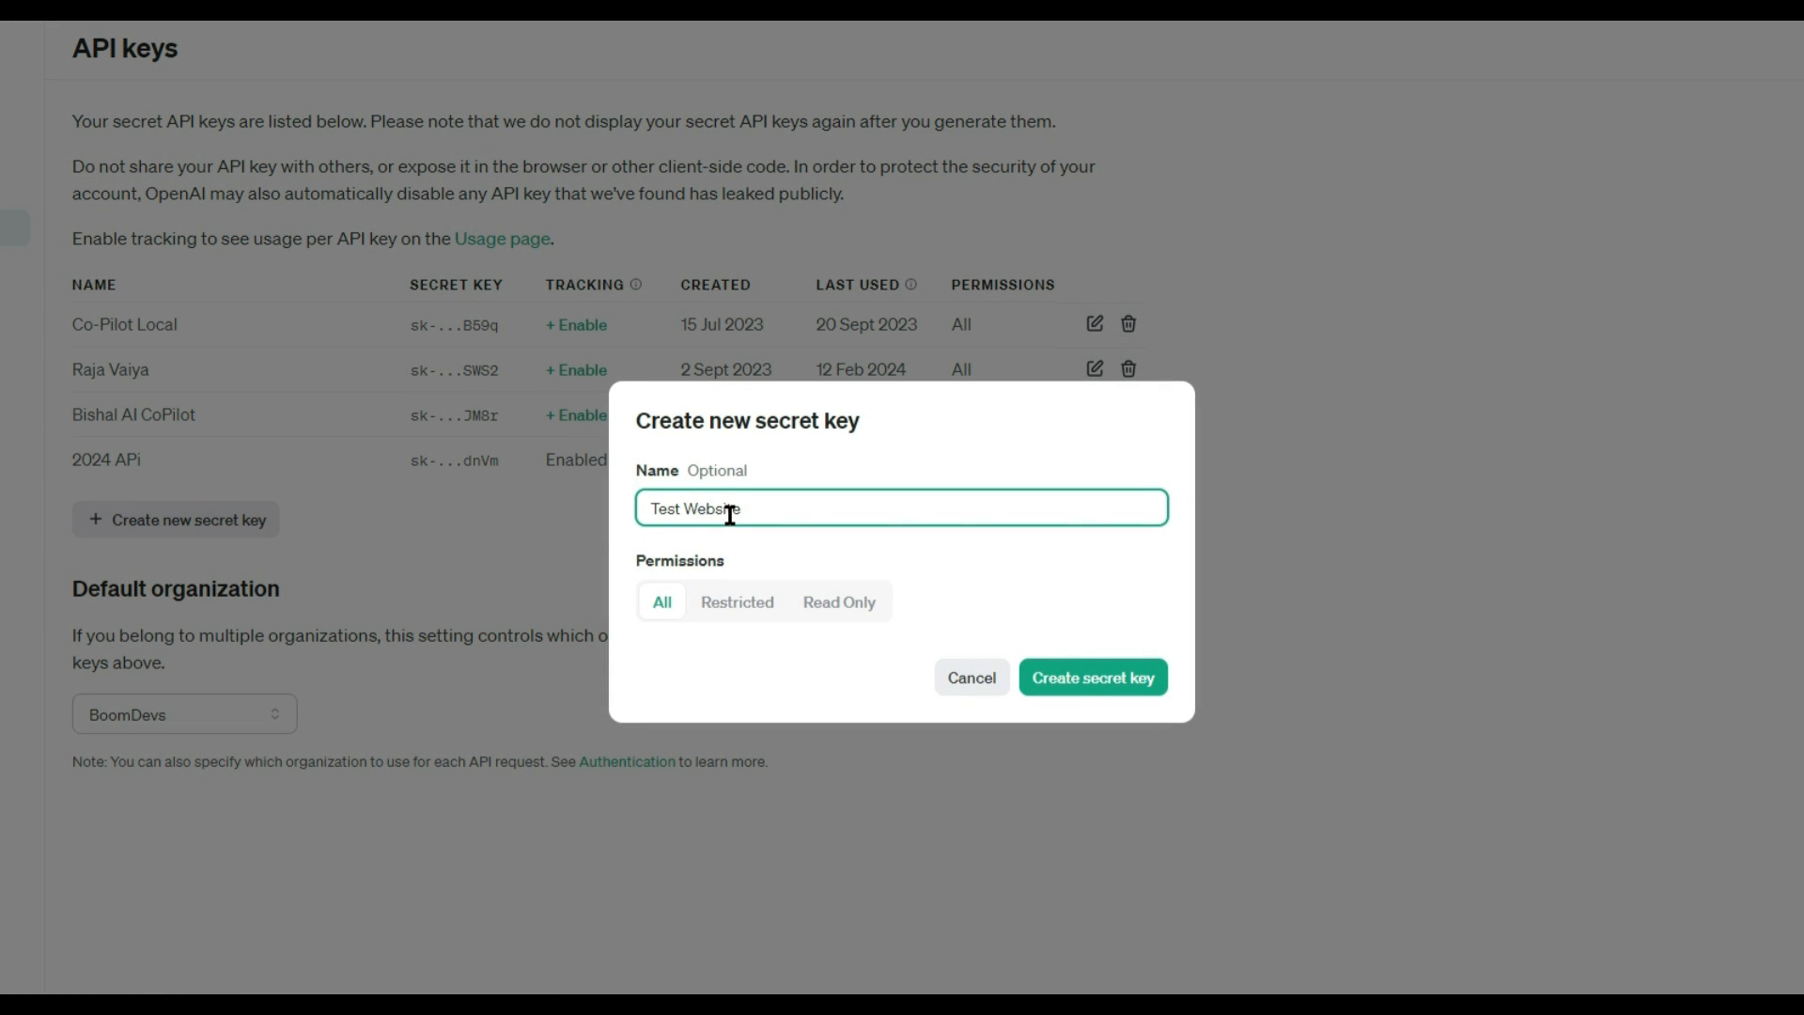
left_click(1094, 676)
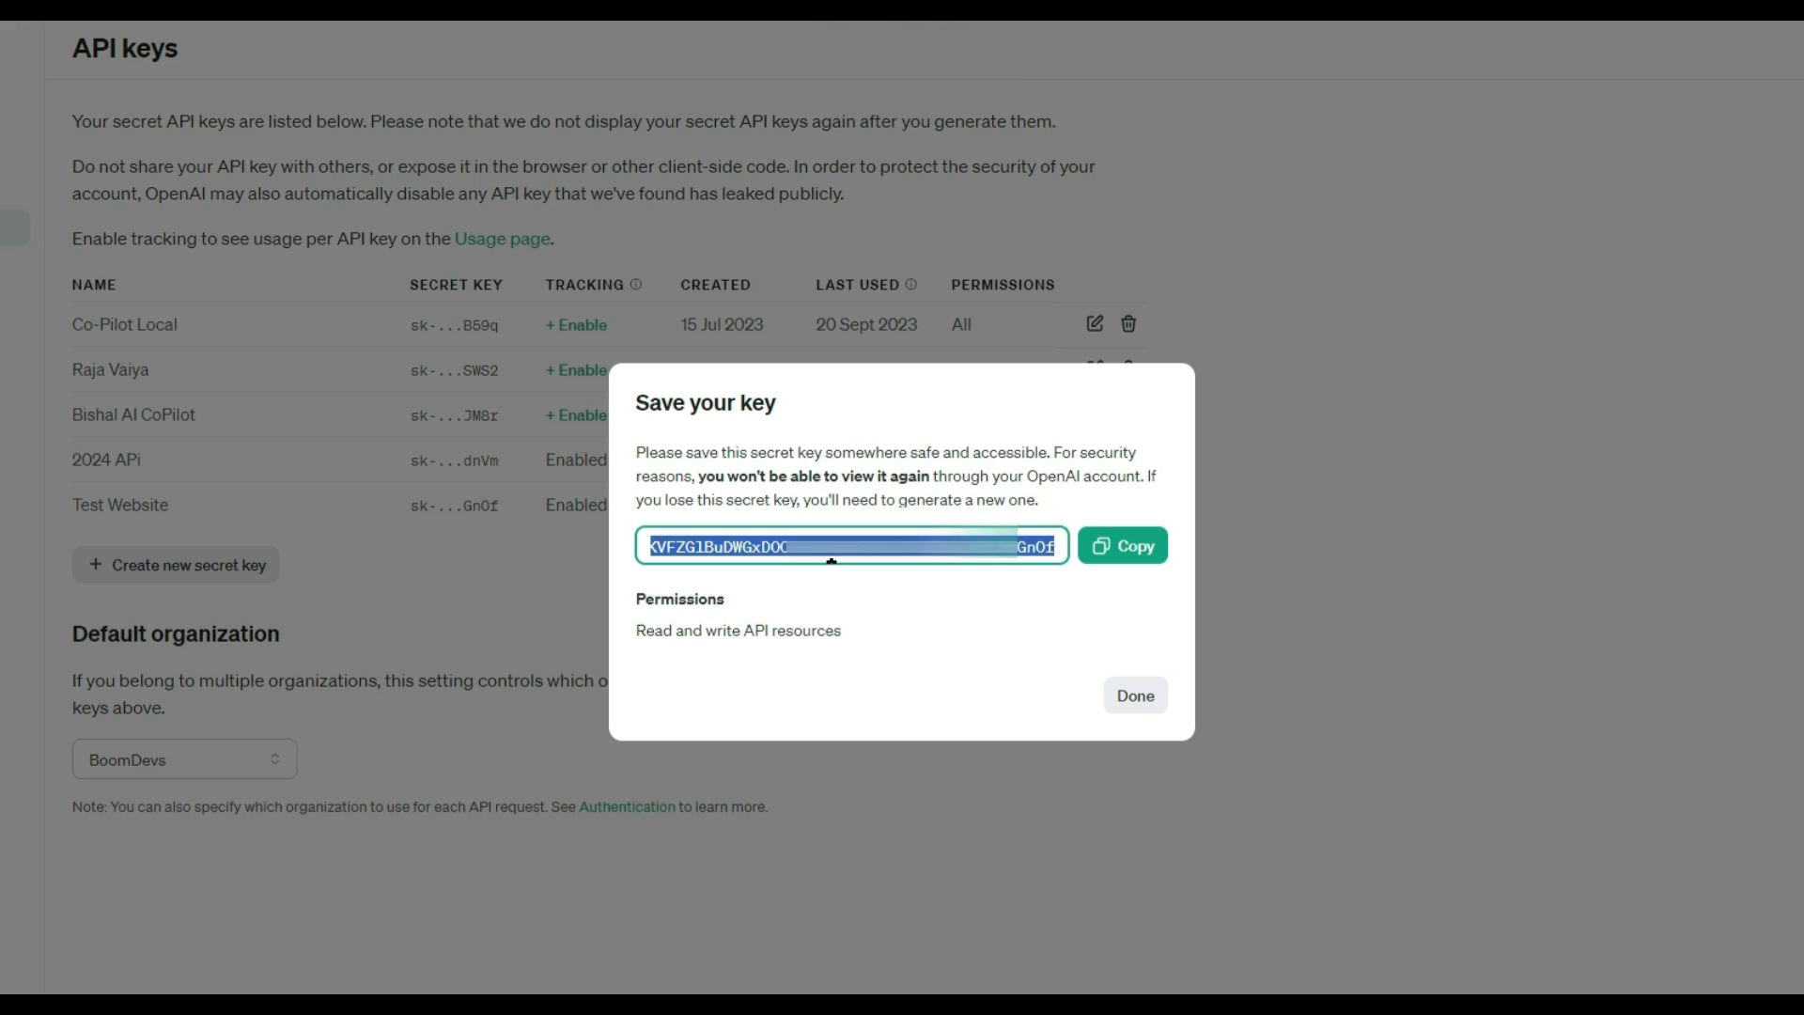
left_click(1128, 546)
left_click(1137, 697)
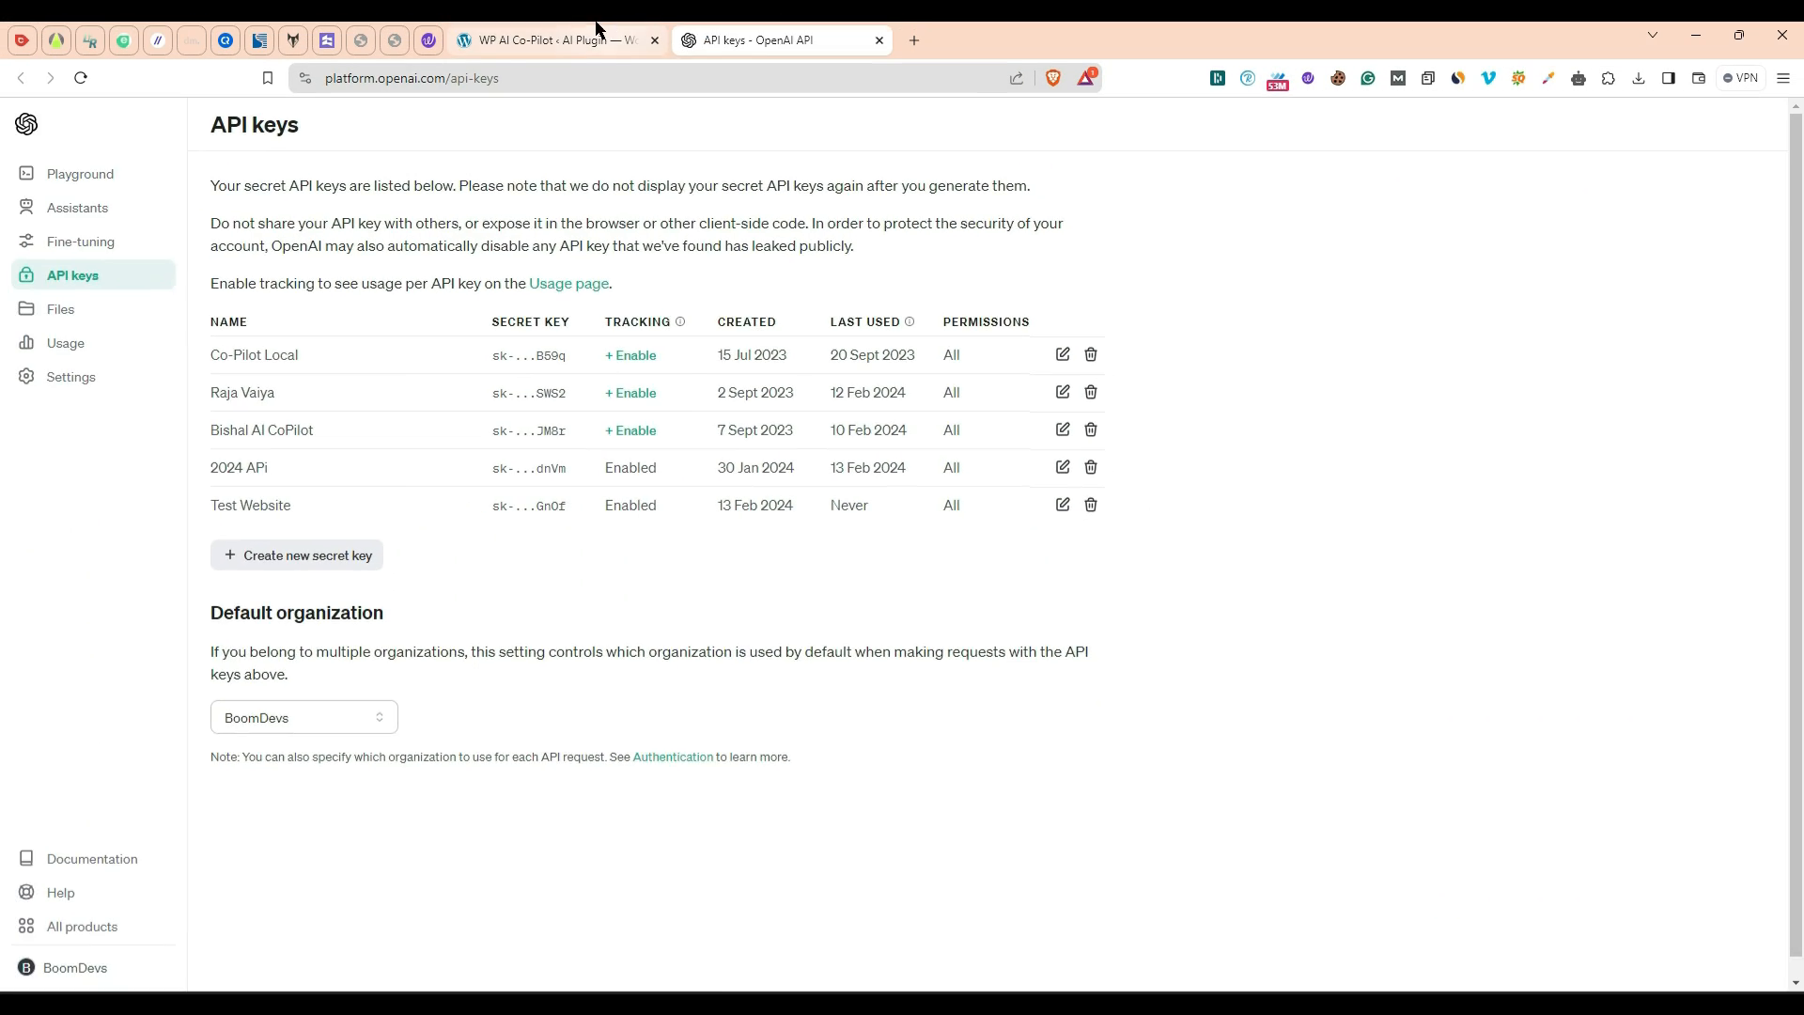
Step: Switch back to the WP AI CoPilot settings, paste the copied key as the API Key, and save
left_click(595, 32)
left_click(858, 254)
key("ctrl+v")
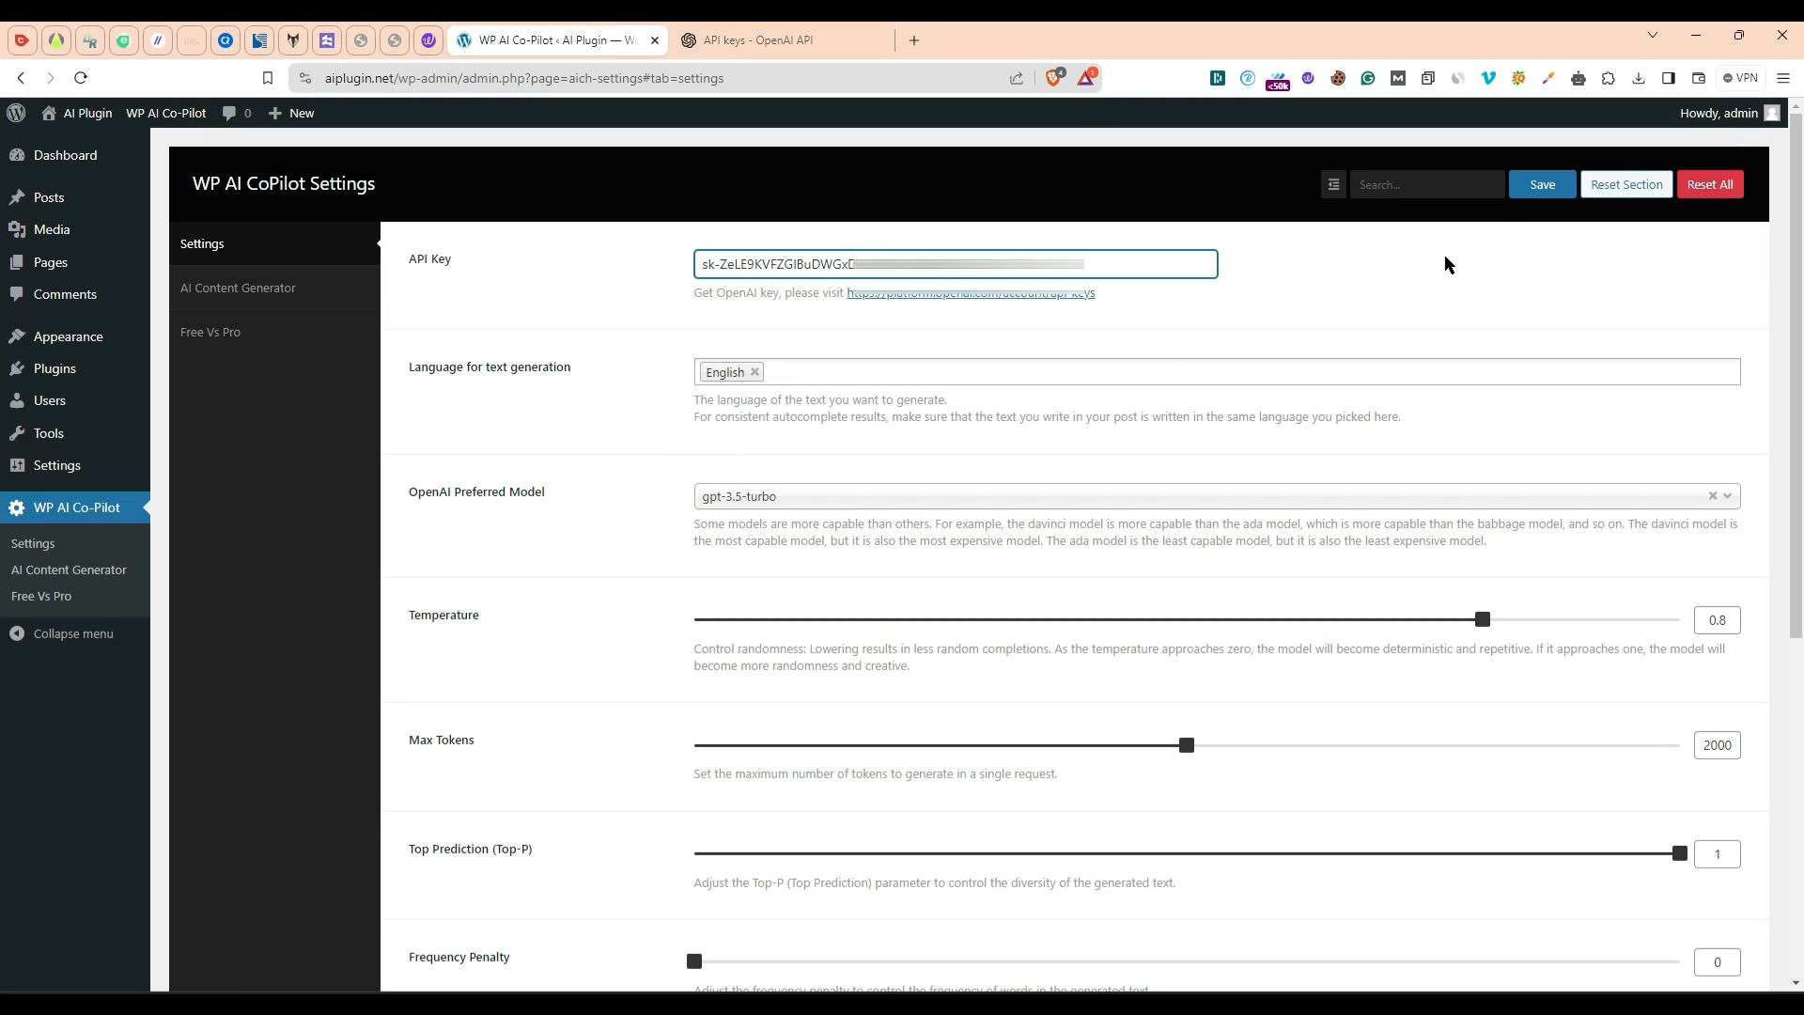
left_click(1542, 184)
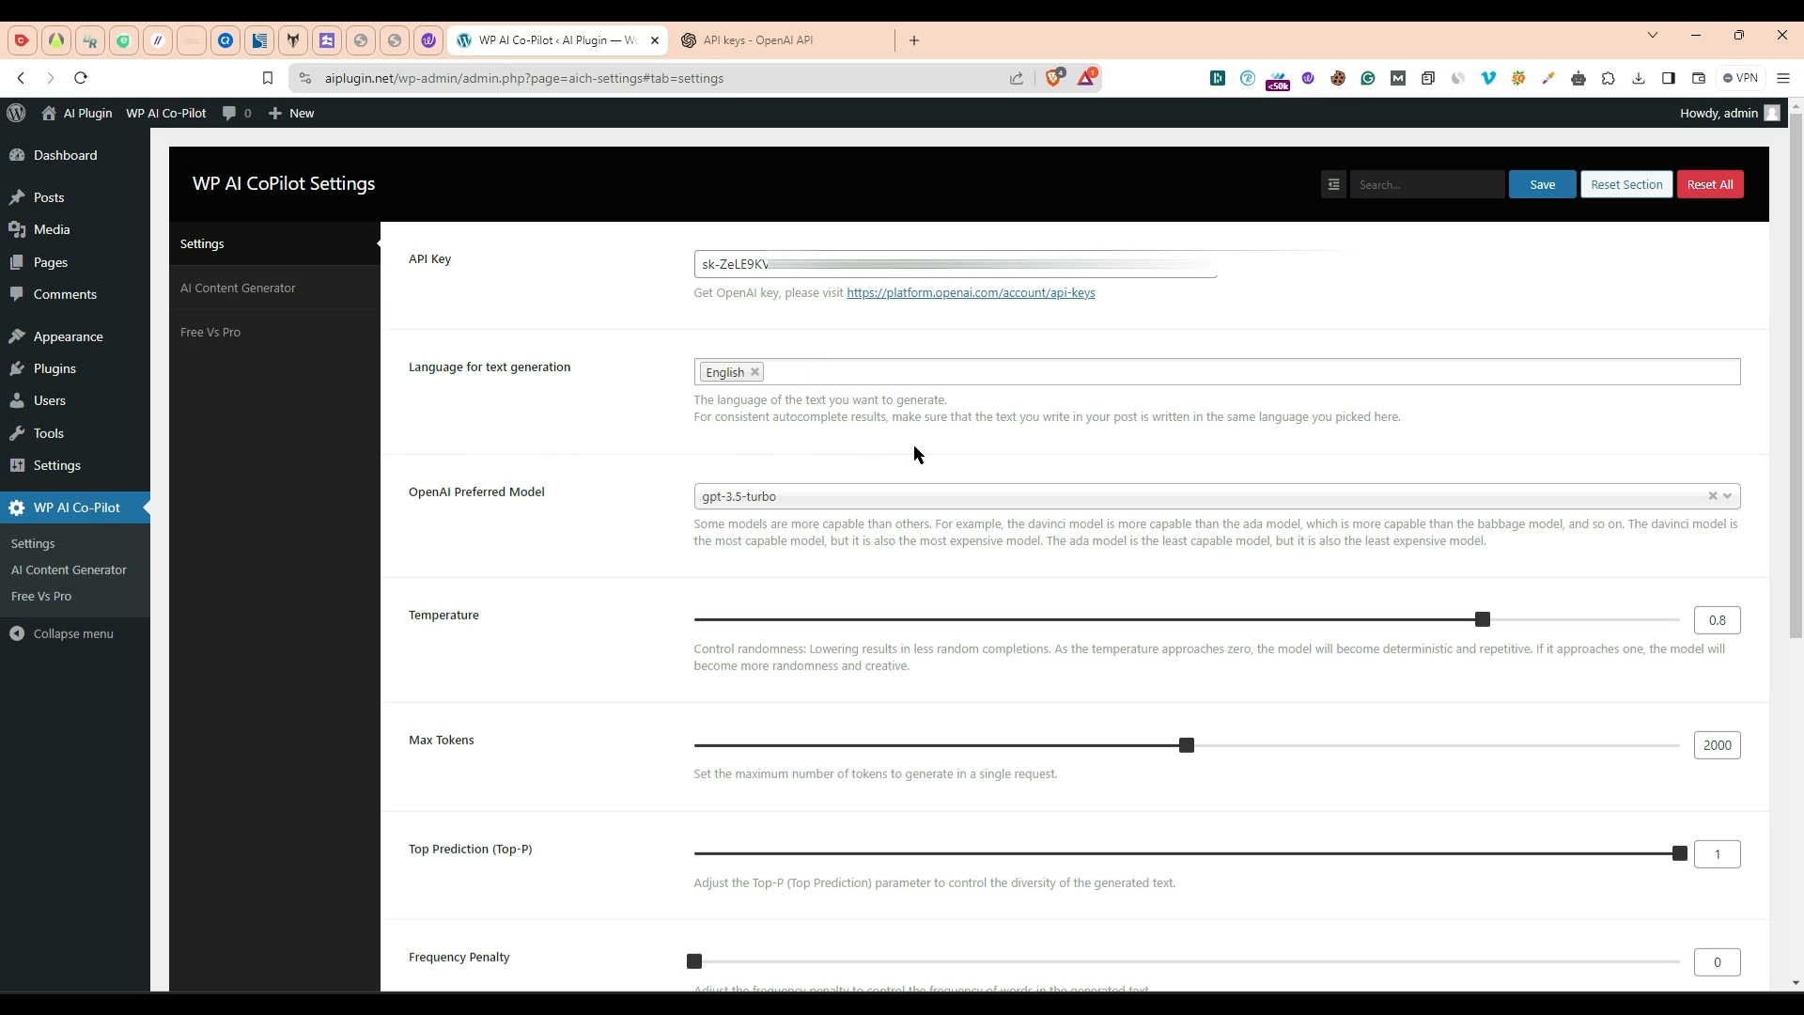
Step: Try other models for OpenAI Preferred Model, settle on gpt-3.5-turbo, and save the settings
left_click(906, 501)
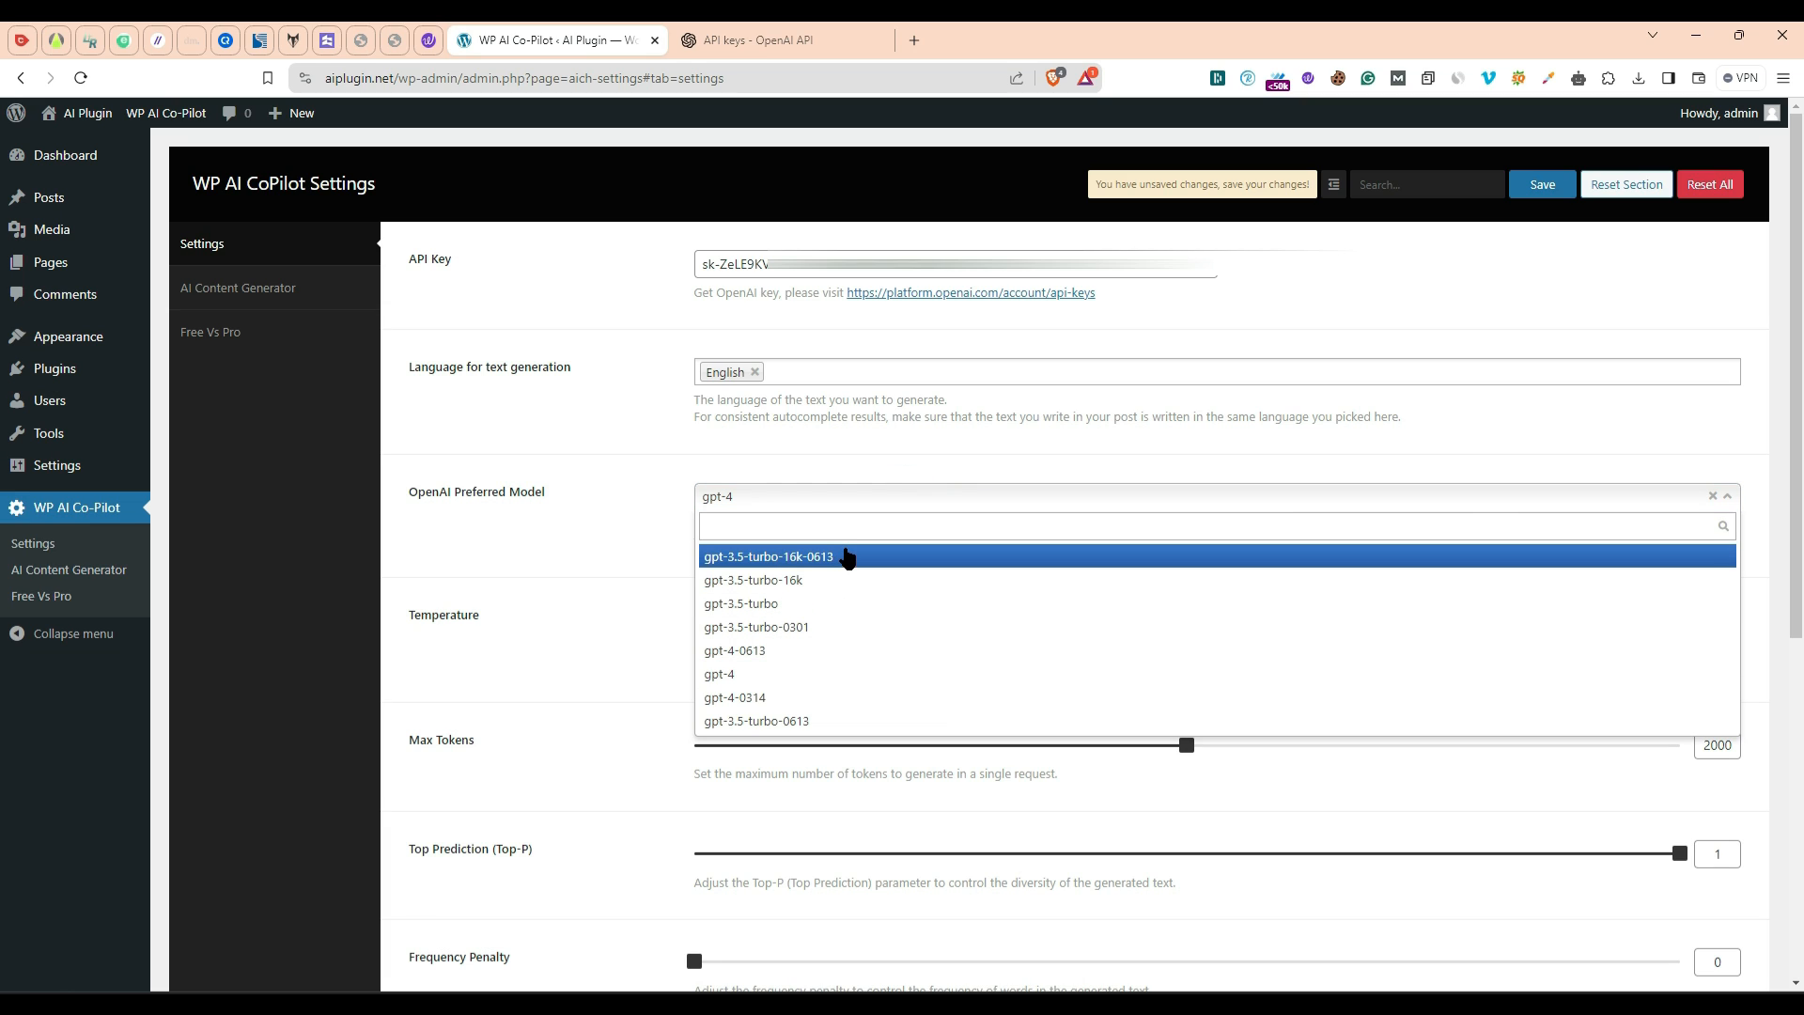
left_click(846, 556)
left_click(757, 499)
left_click(752, 603)
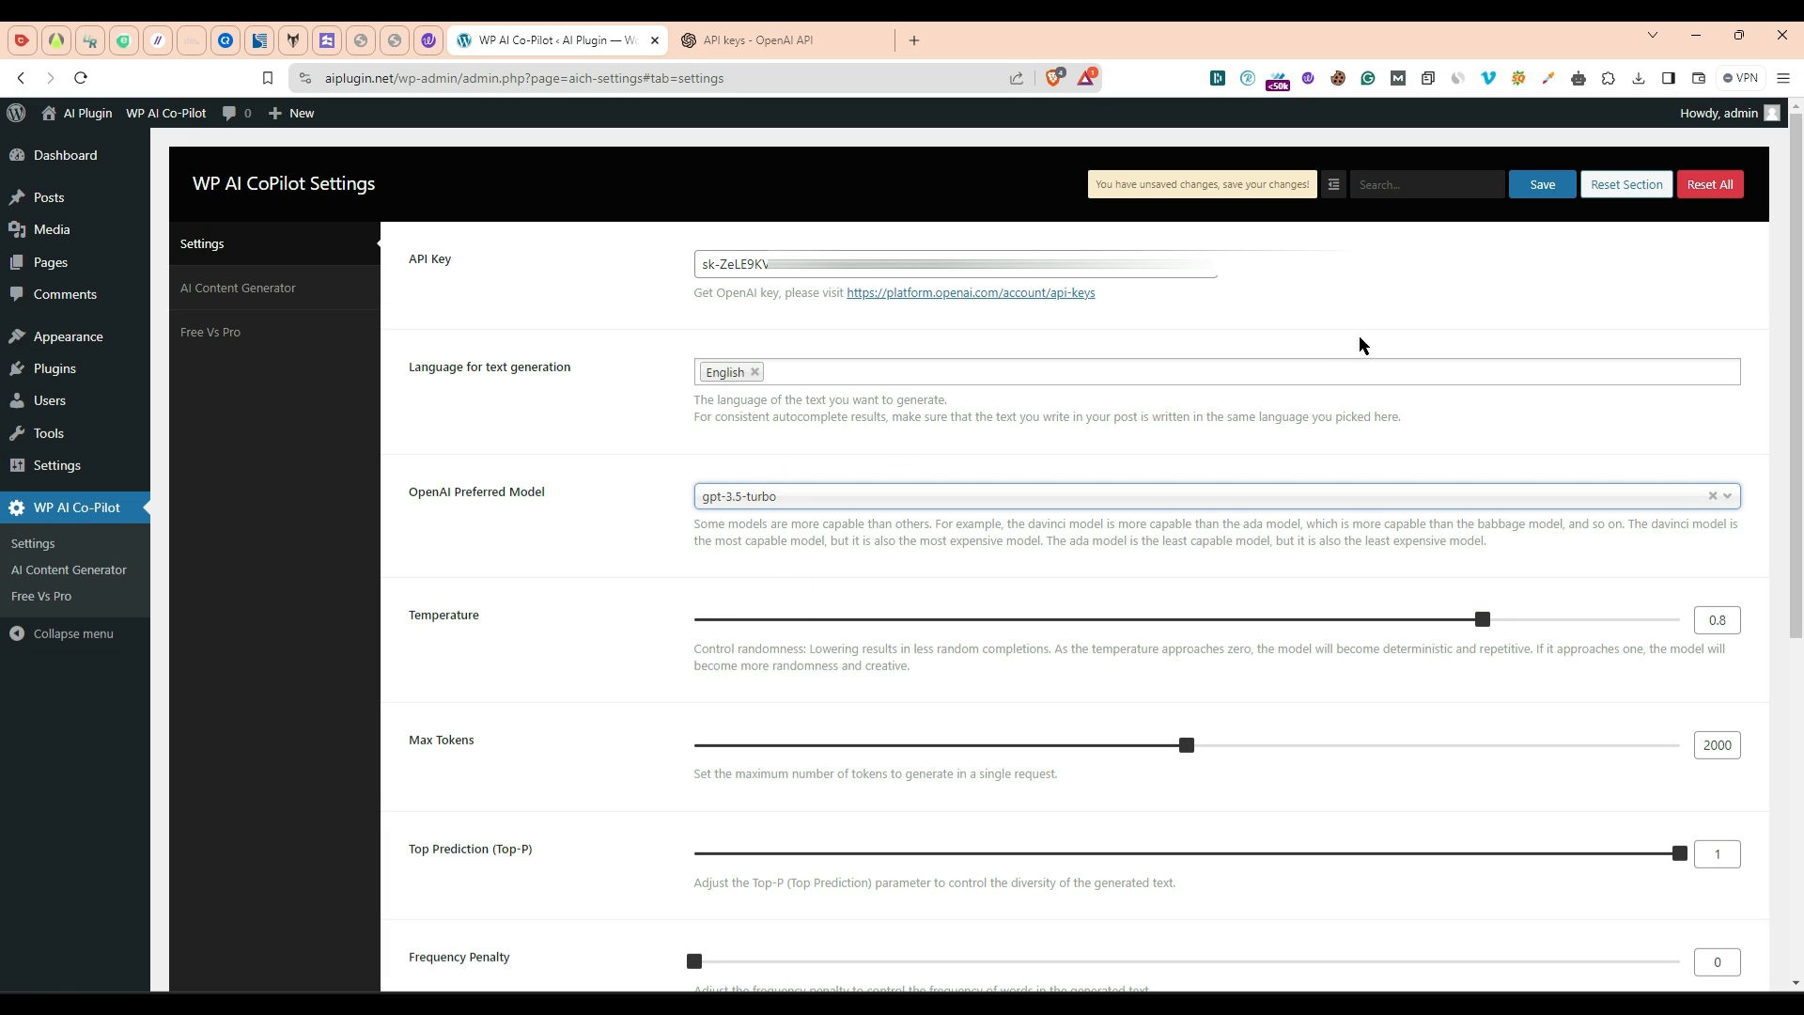
left_click(1537, 184)
Step: Review the remaining text generation parameters and the Pro image options in the plugin settings
scroll(936, 530, "down", 2)
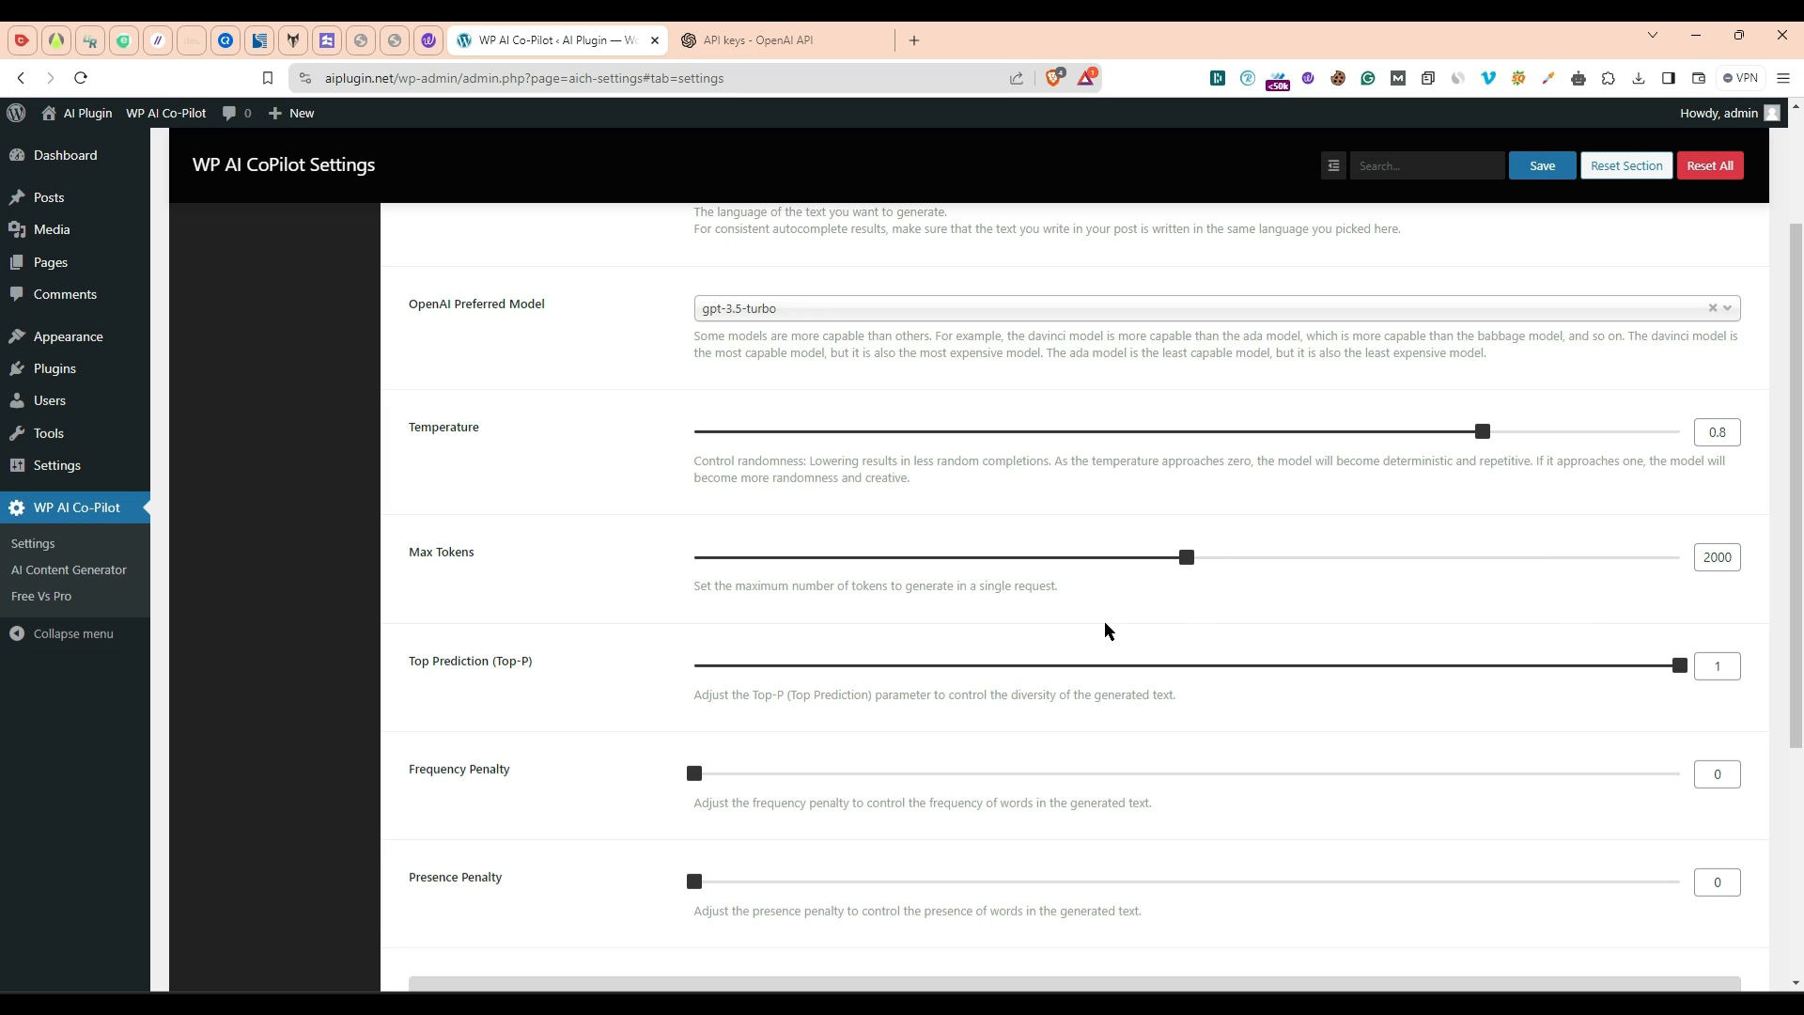
scroll(823, 587, "down", 4)
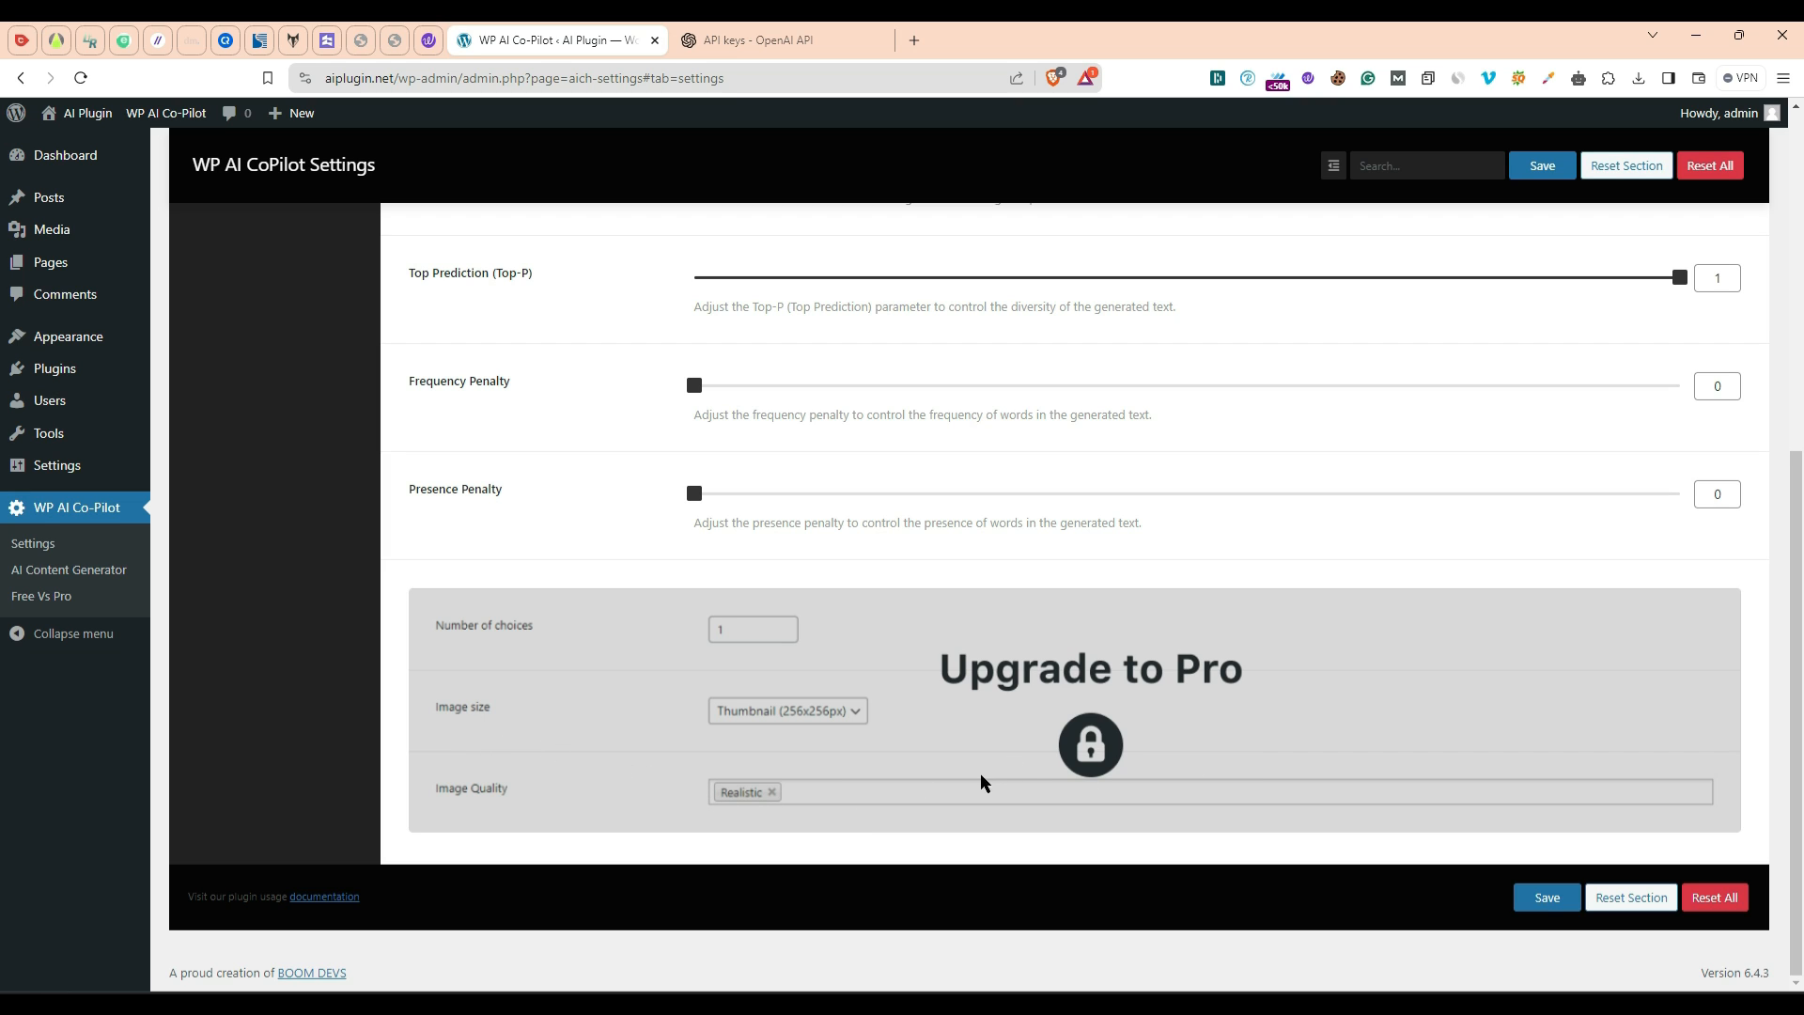
scroll(820, 778, "up", 6)
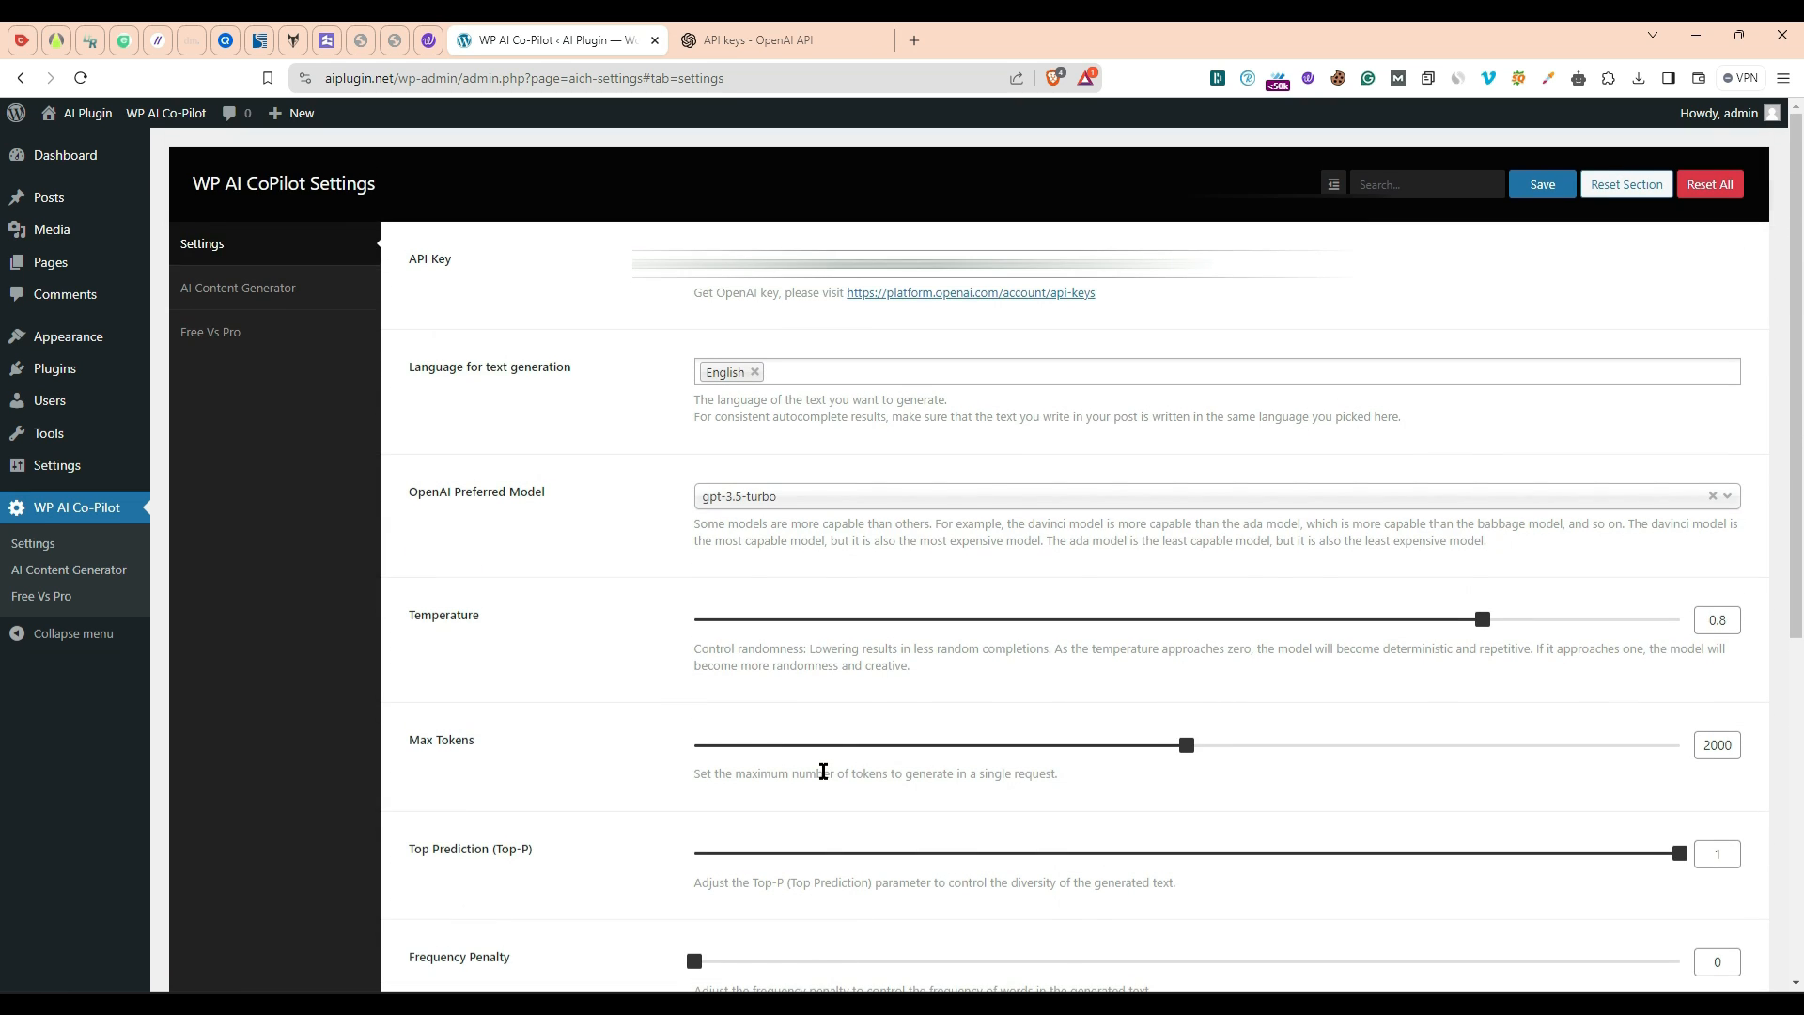
Step: Open the AI Content Generator section, expand the English prompt group, and look through its list of prompts
left_click(284, 291)
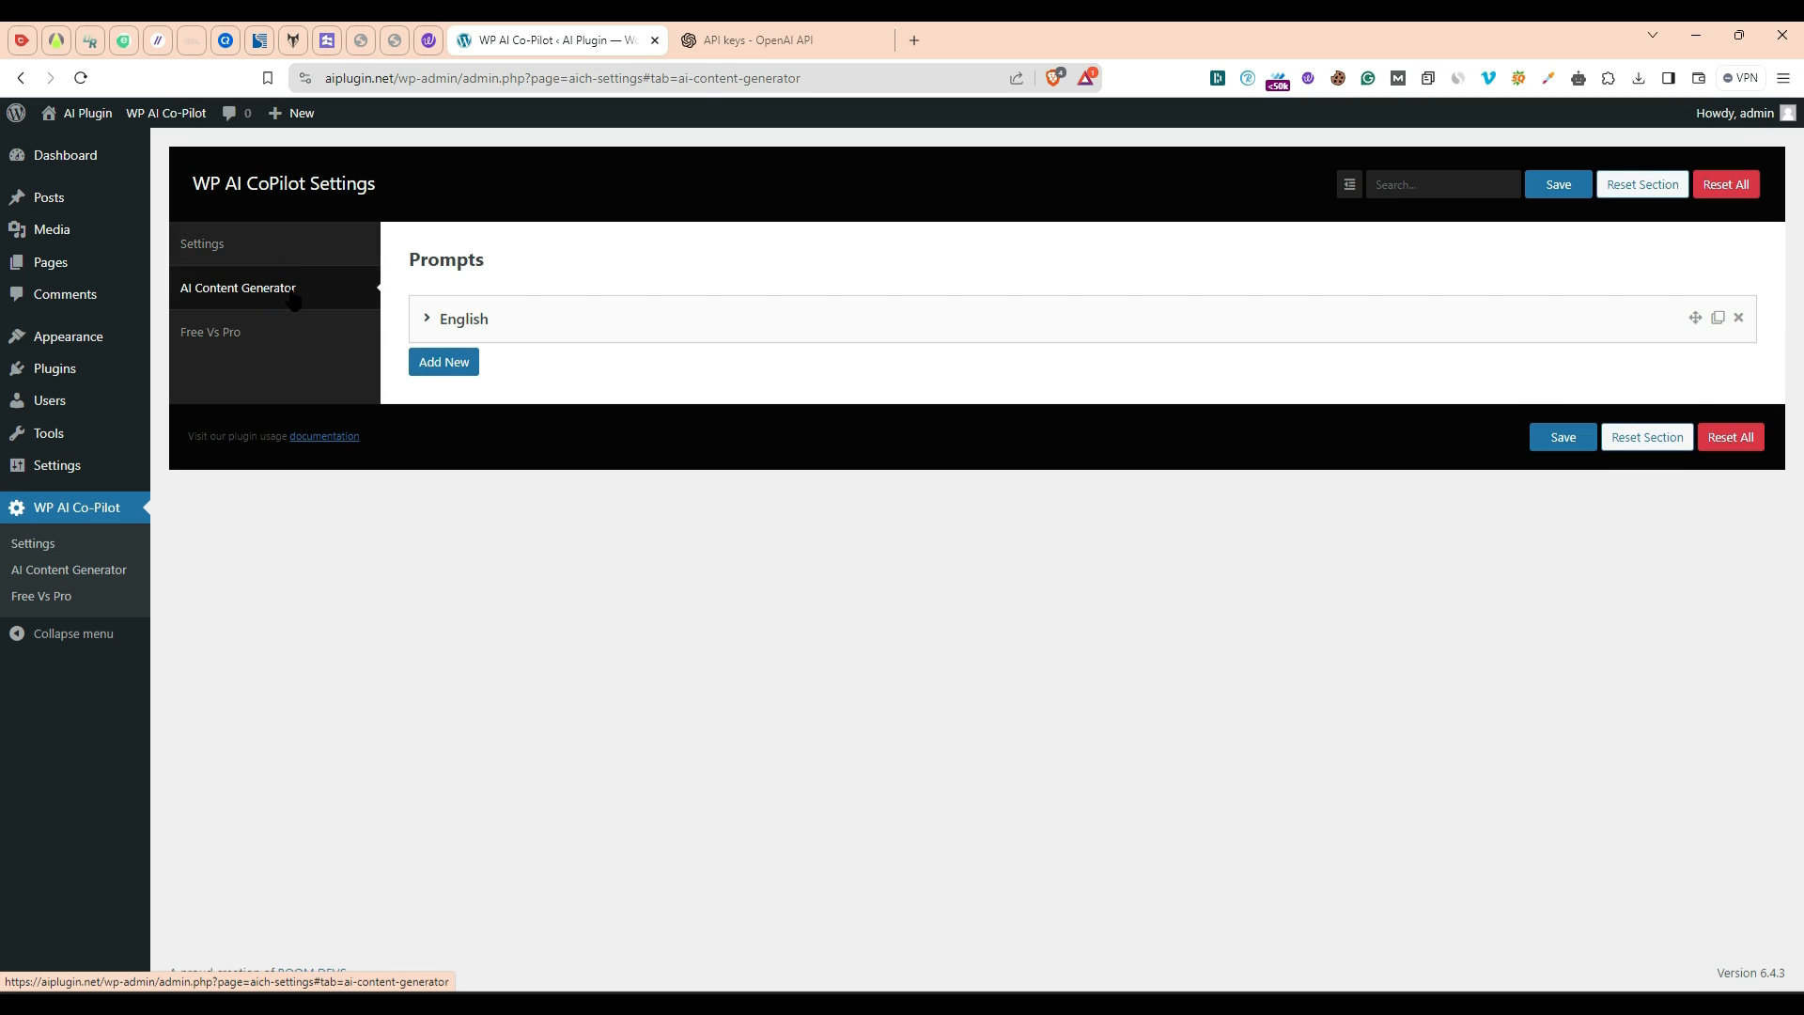
left_click(429, 320)
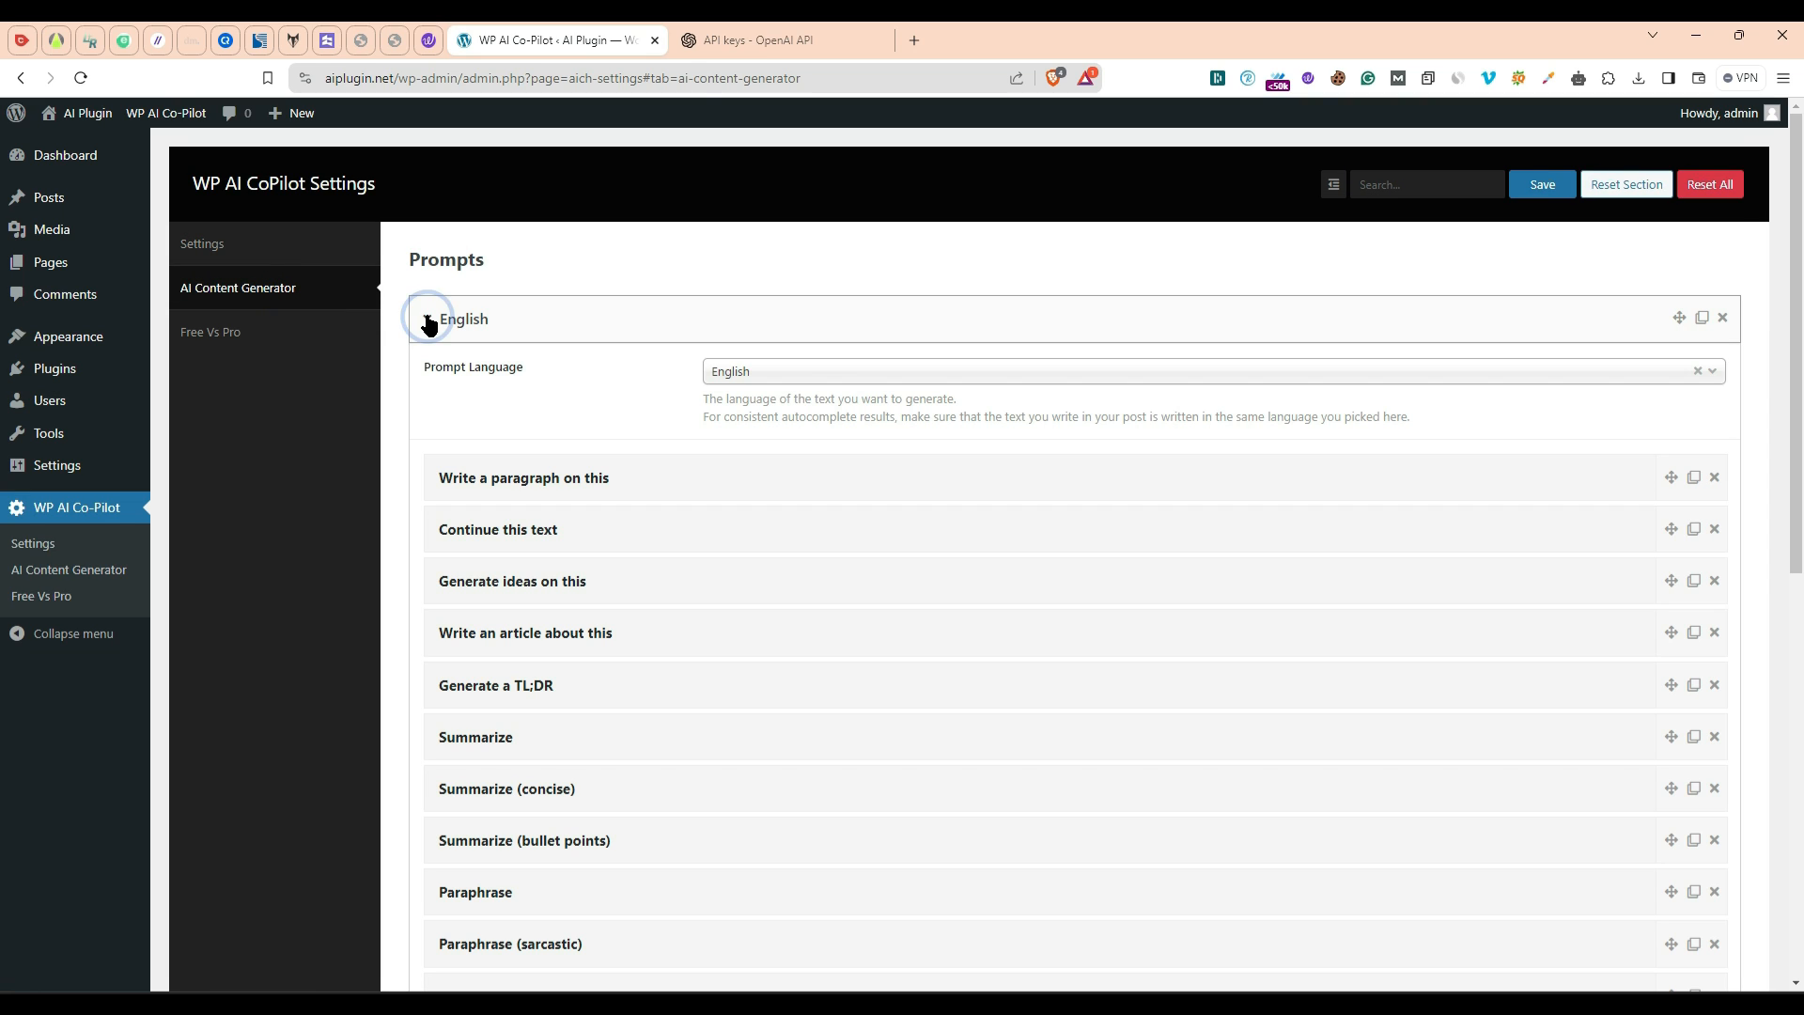
scroll(564, 489, "down", 2)
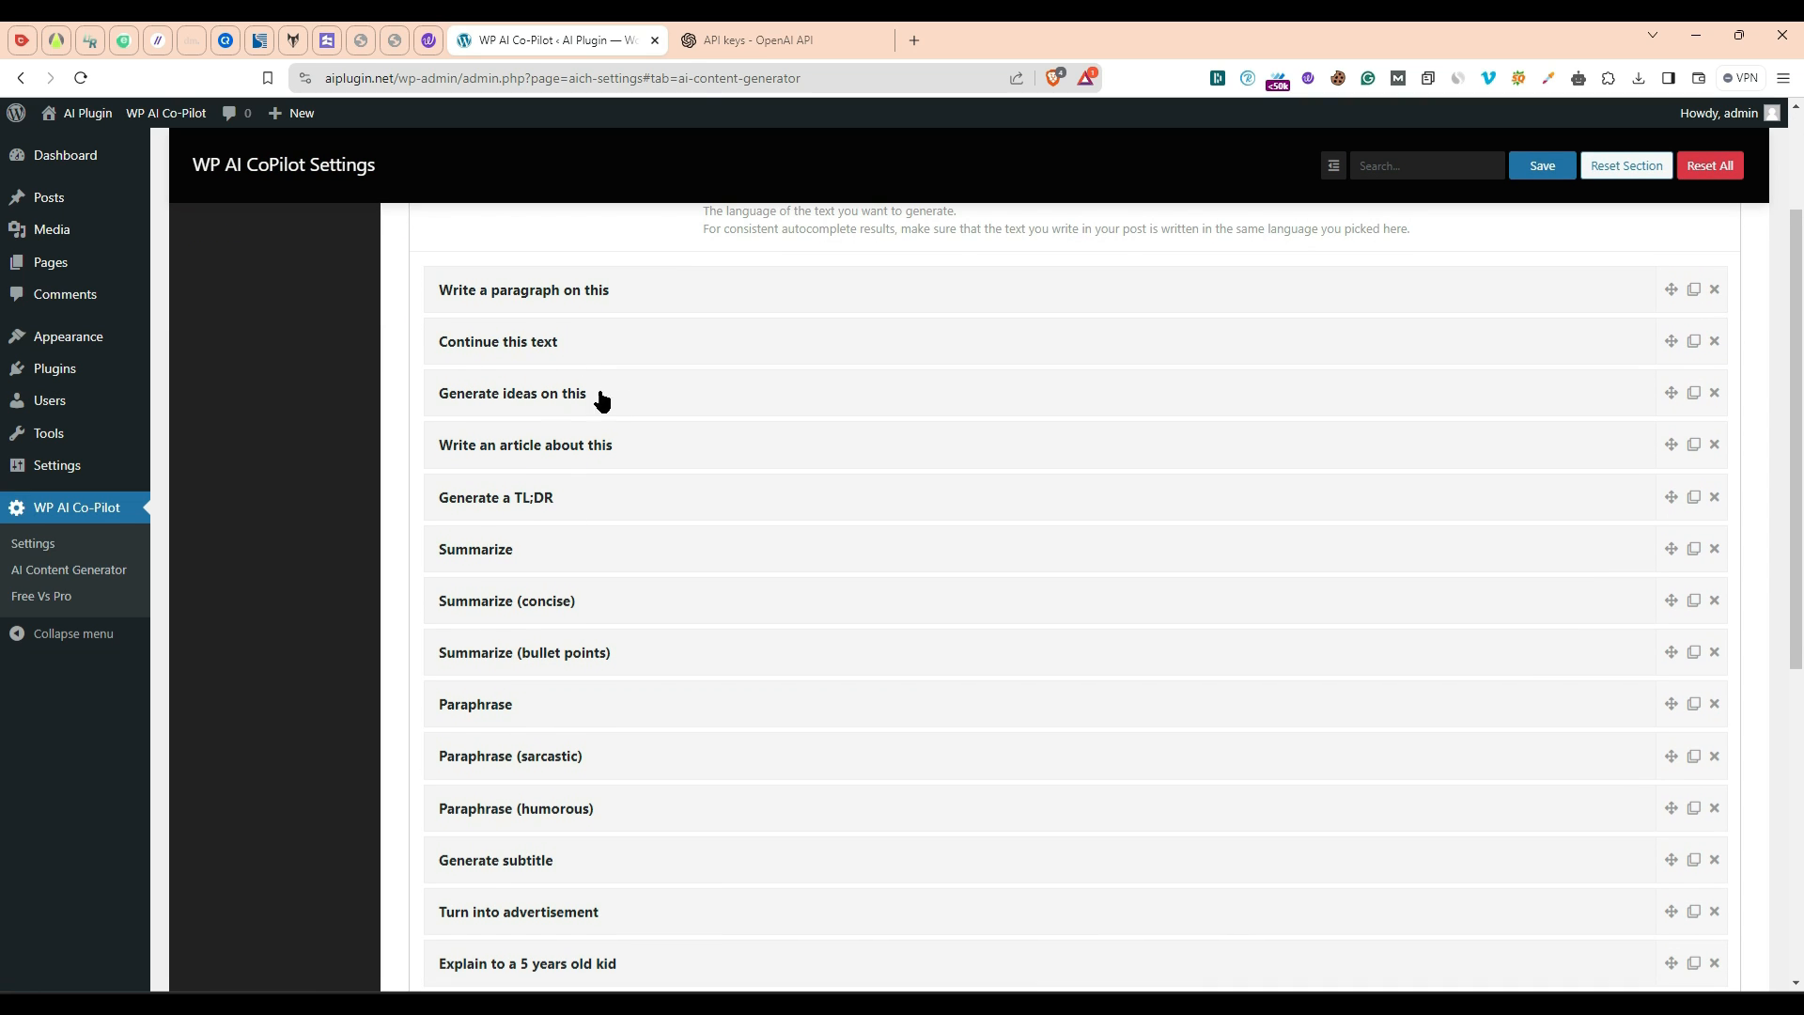
scroll(543, 451, "down", 6)
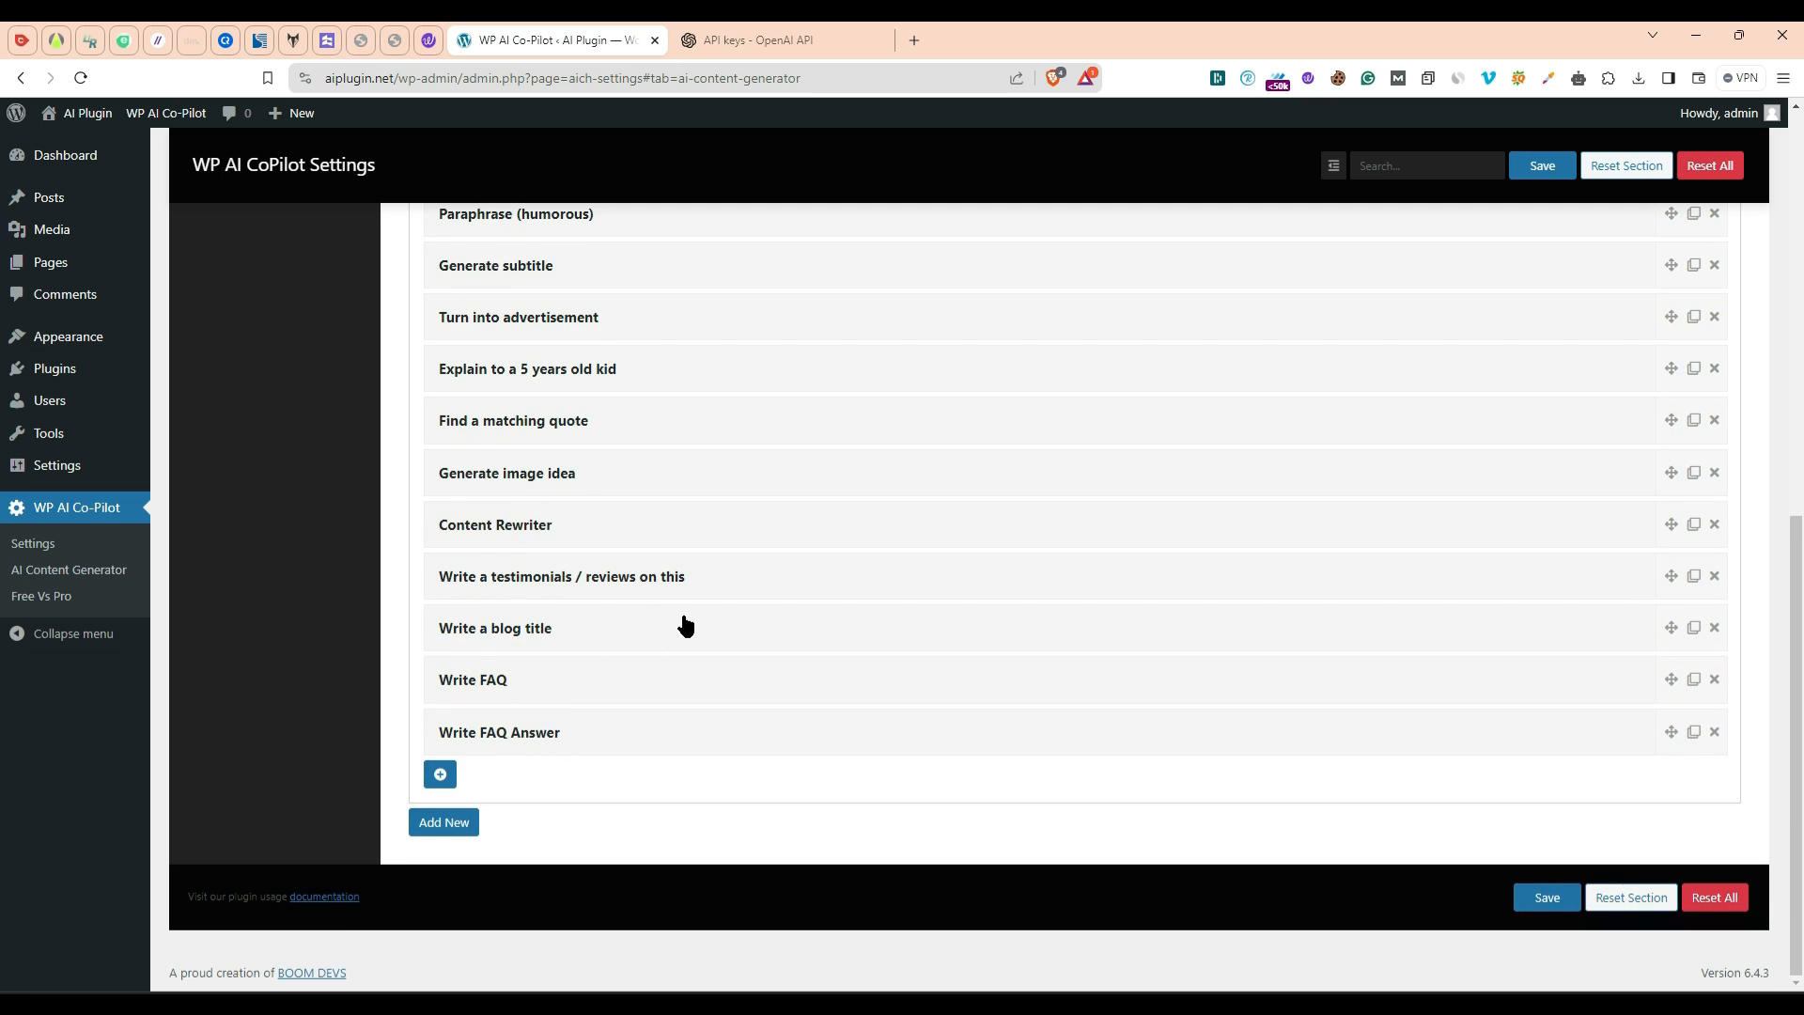
scroll(680, 623, "up", 6)
scroll(681, 623, "up", 3)
Step: Expand the "Write a paragraph on this" prompt and examine its number of words setting and the Pro-only fields
left_click(704, 477)
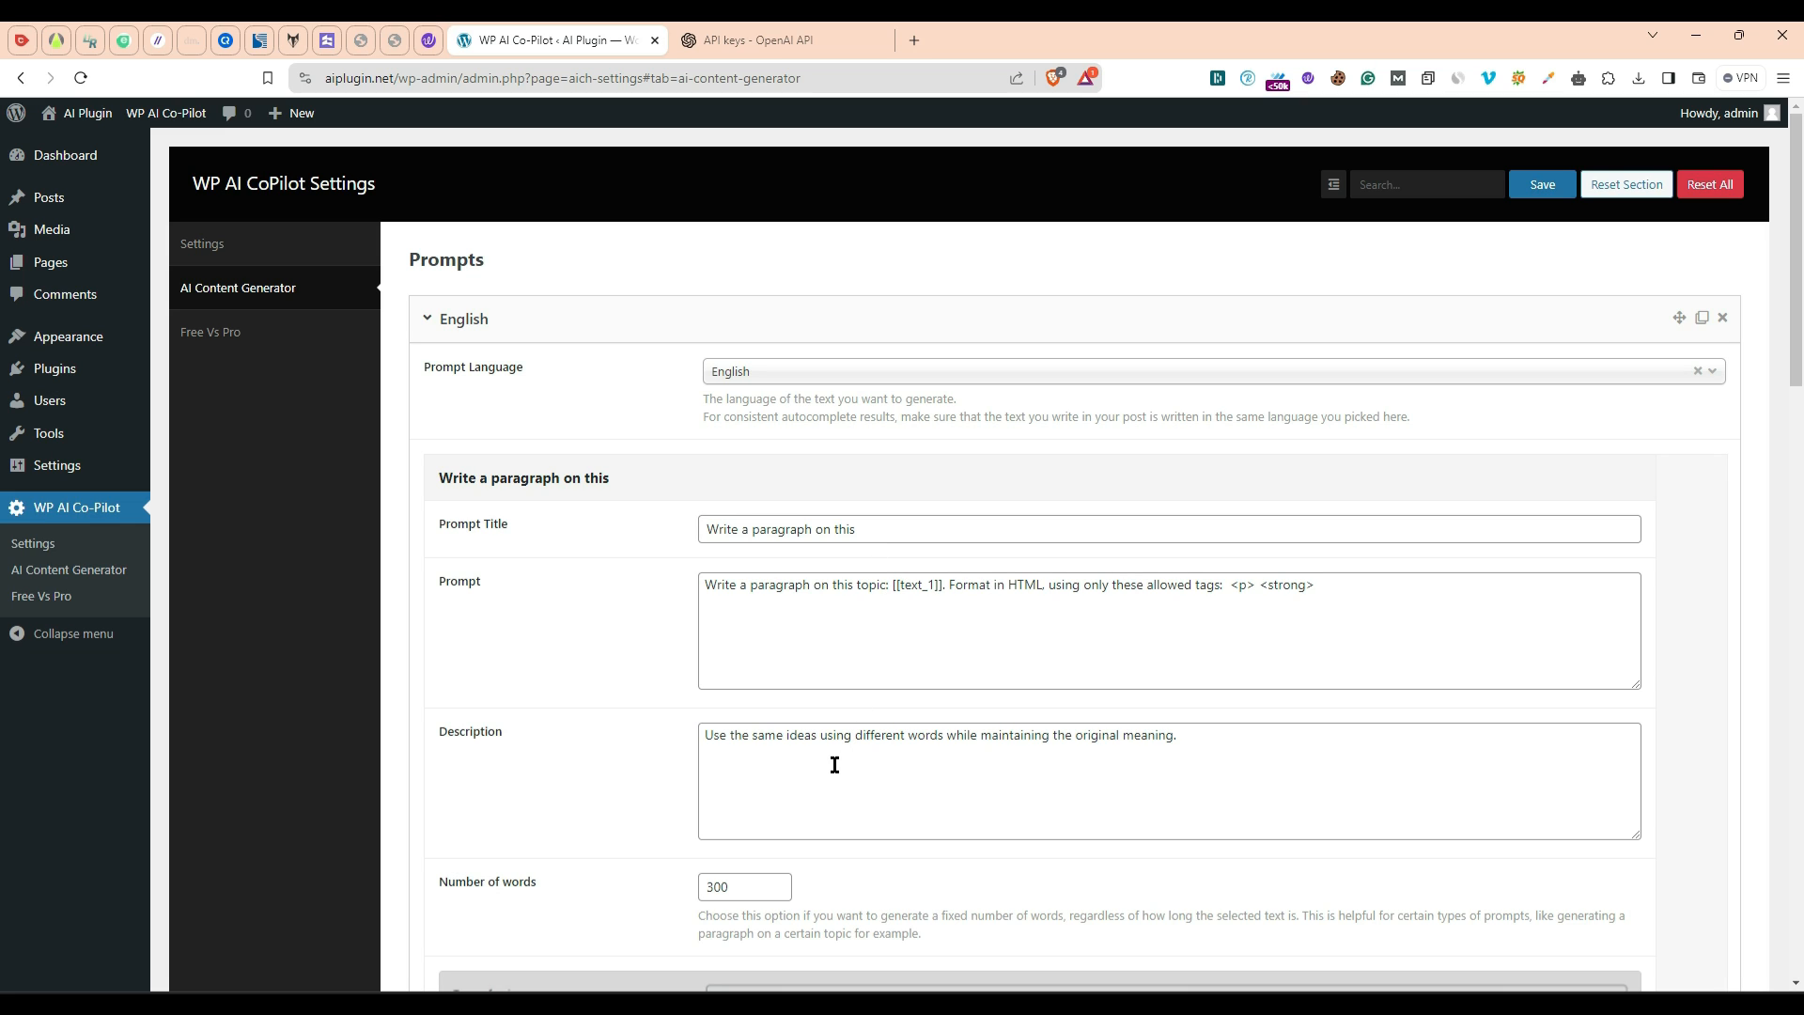
scroll(834, 764, "down", 1)
left_click(745, 792)
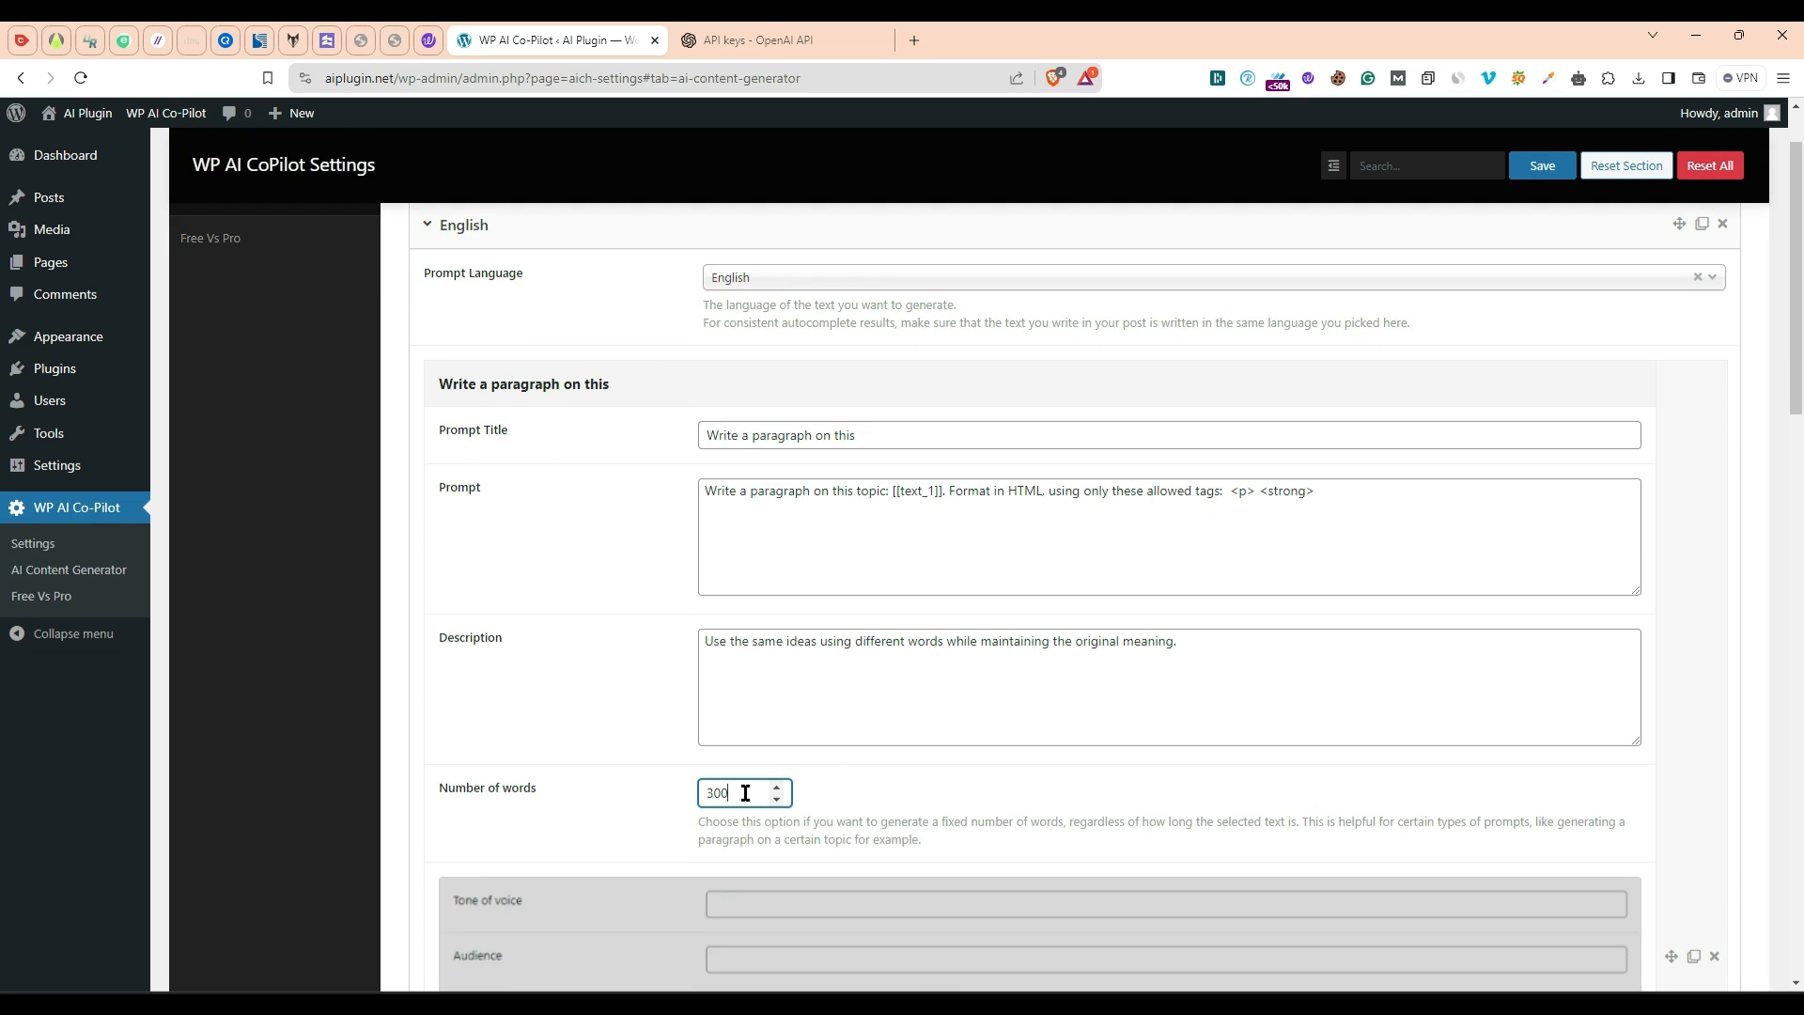
left_click_drag(745, 792, 668, 789)
left_click(871, 779)
scroll(754, 758, "down", 6)
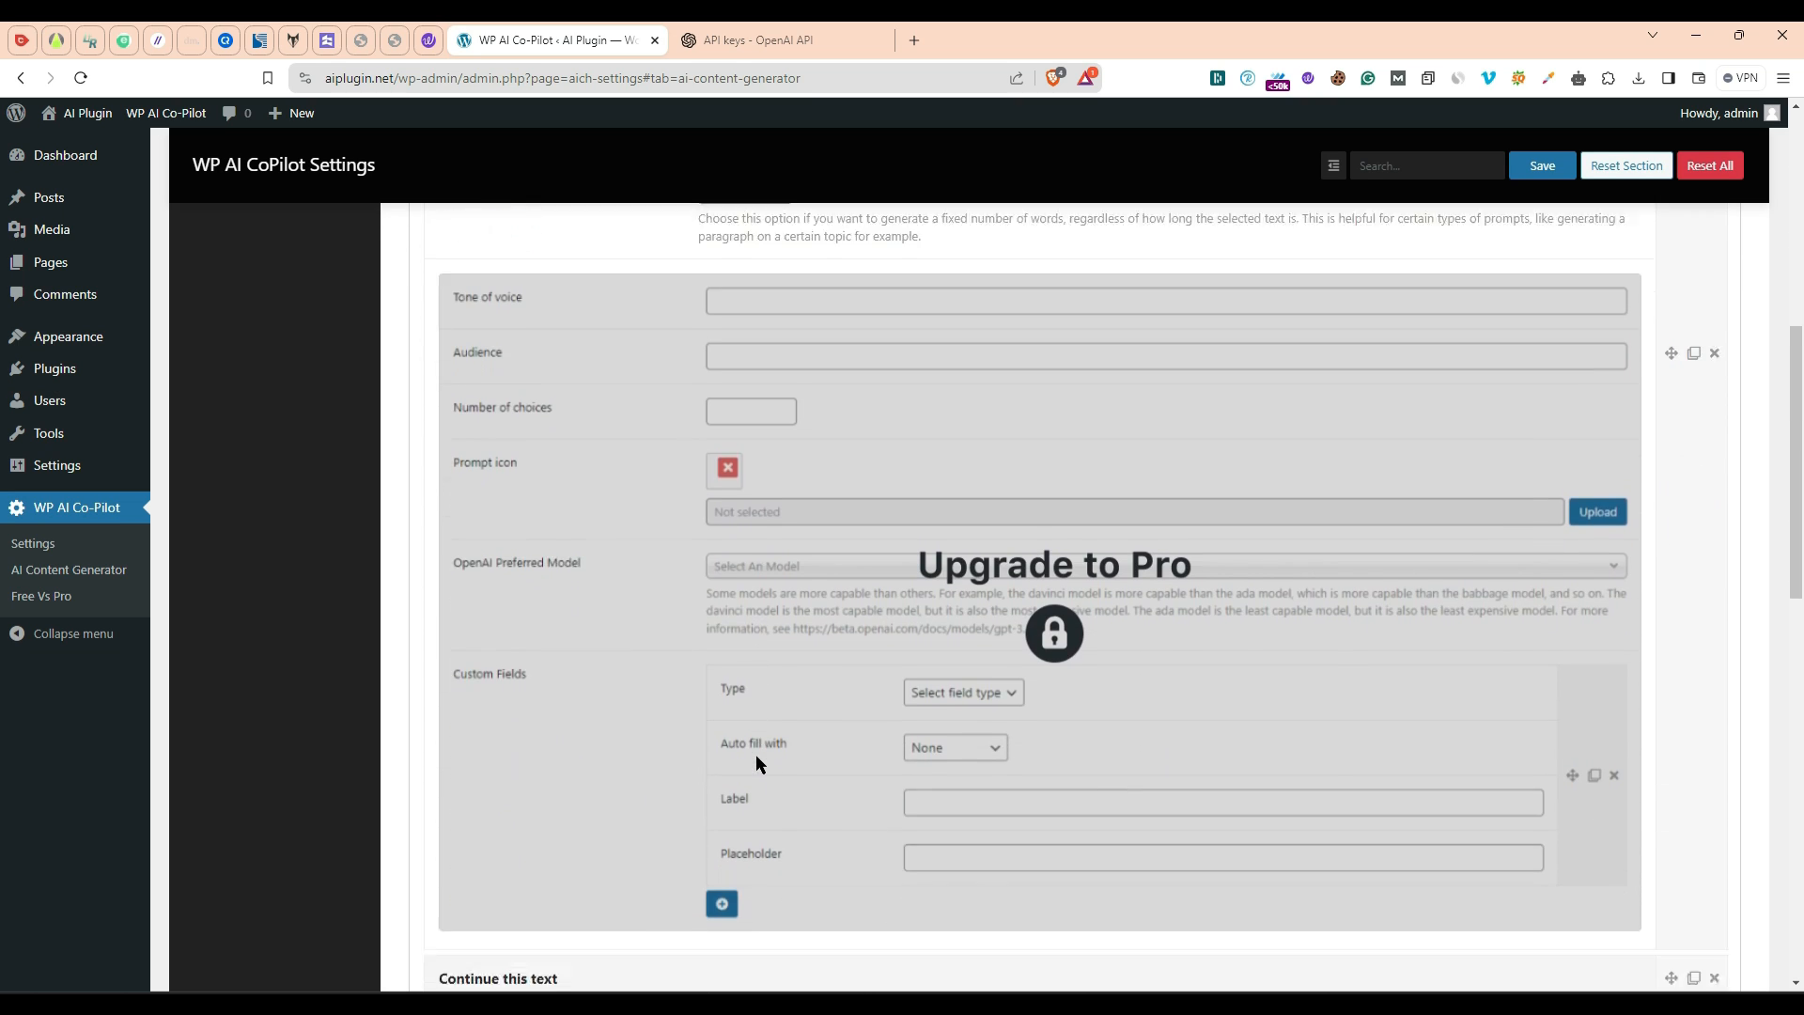
scroll(755, 762, "up", 1)
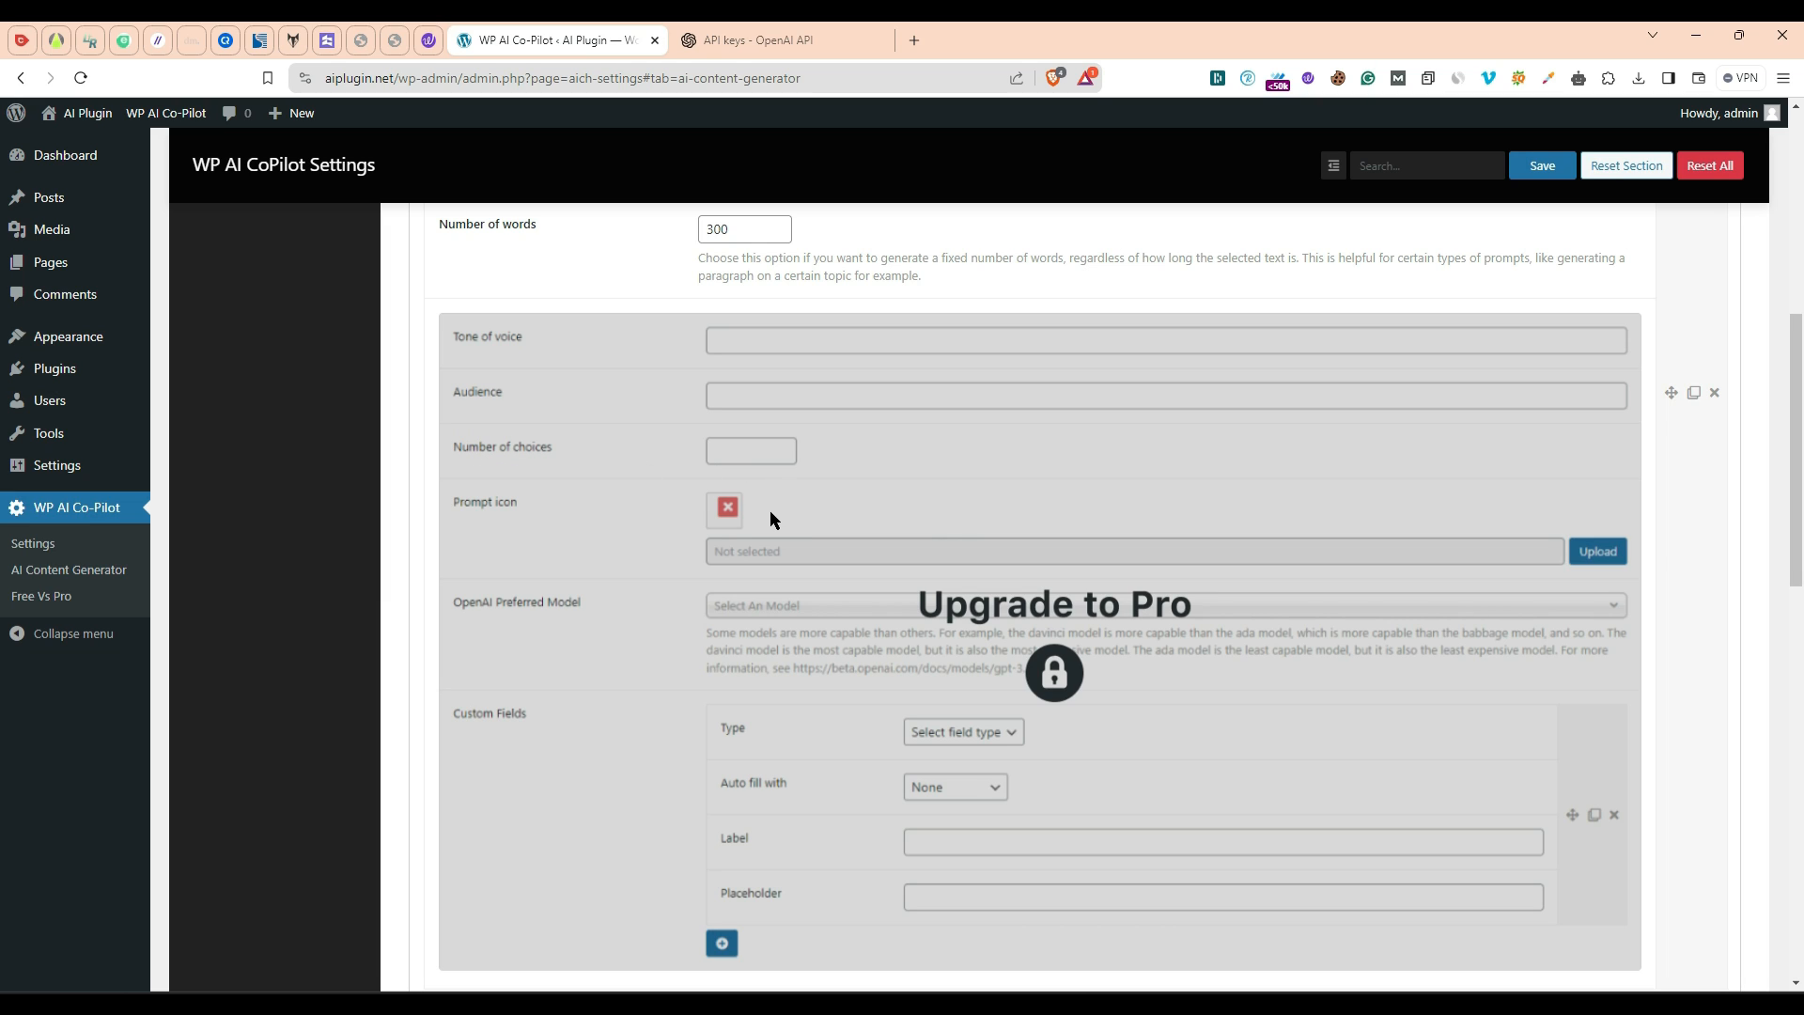
scroll(753, 588, "down", 1)
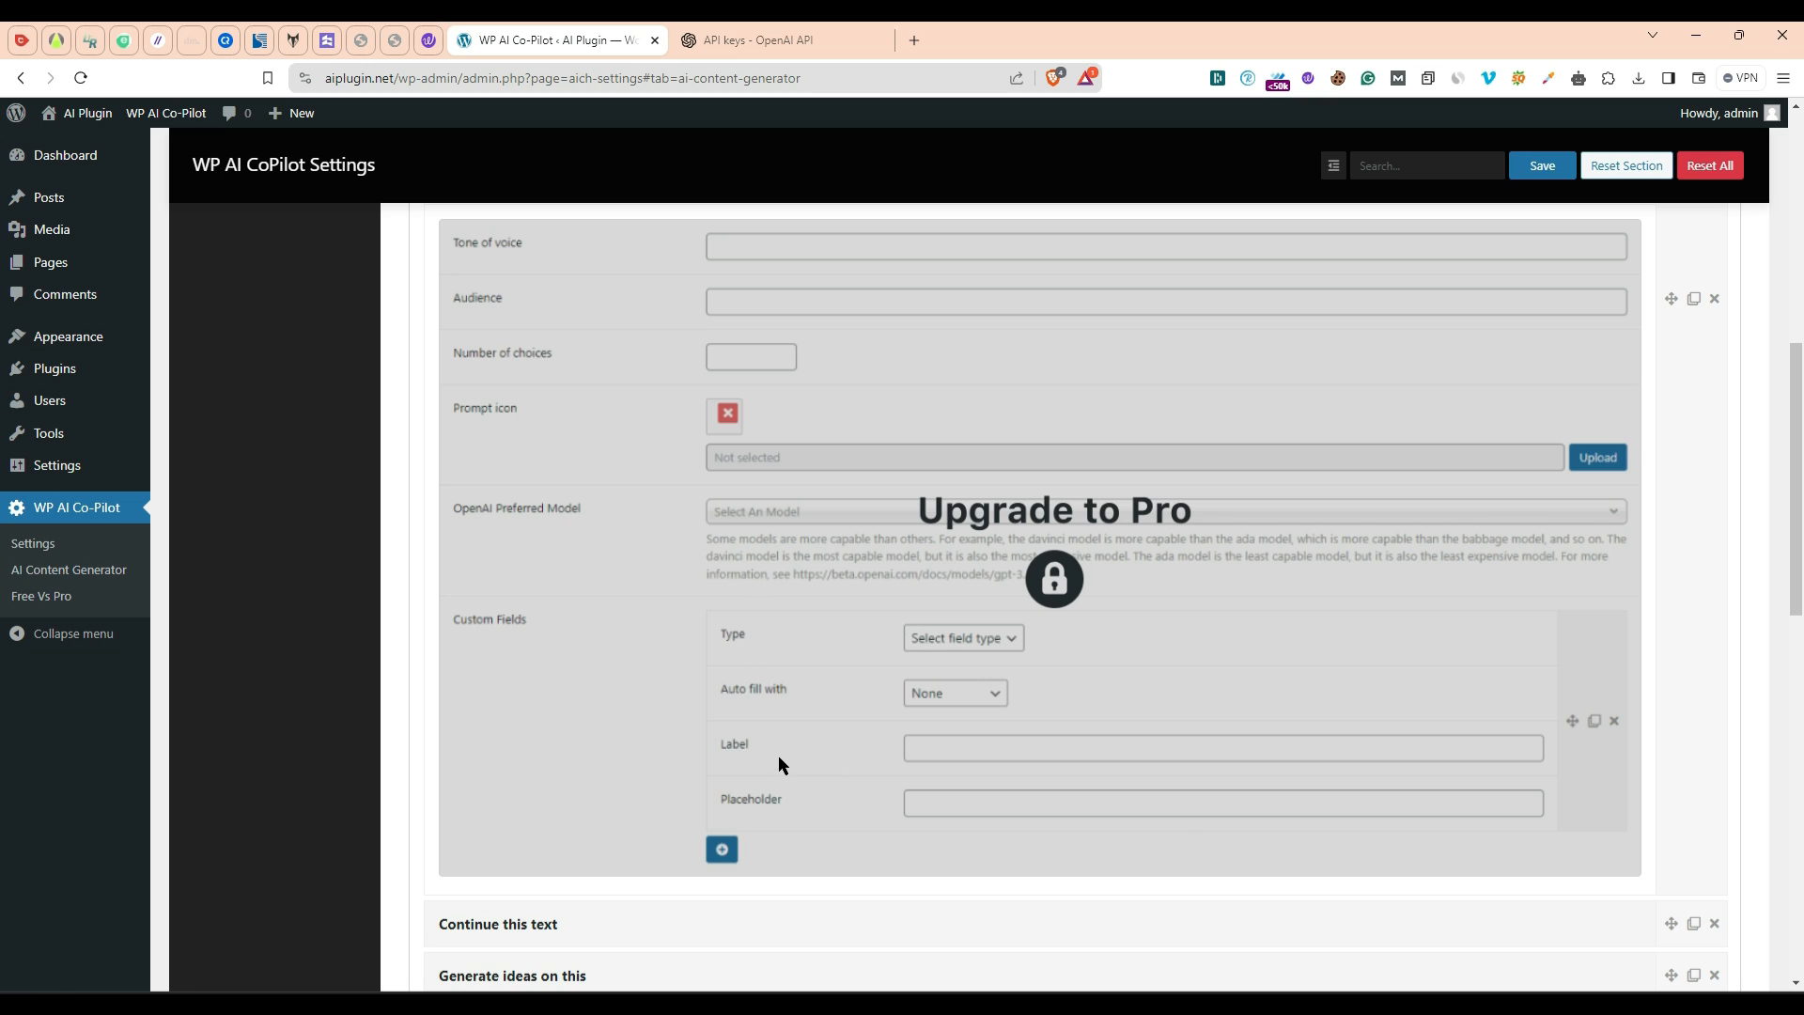
scroll(754, 741, "up", 7)
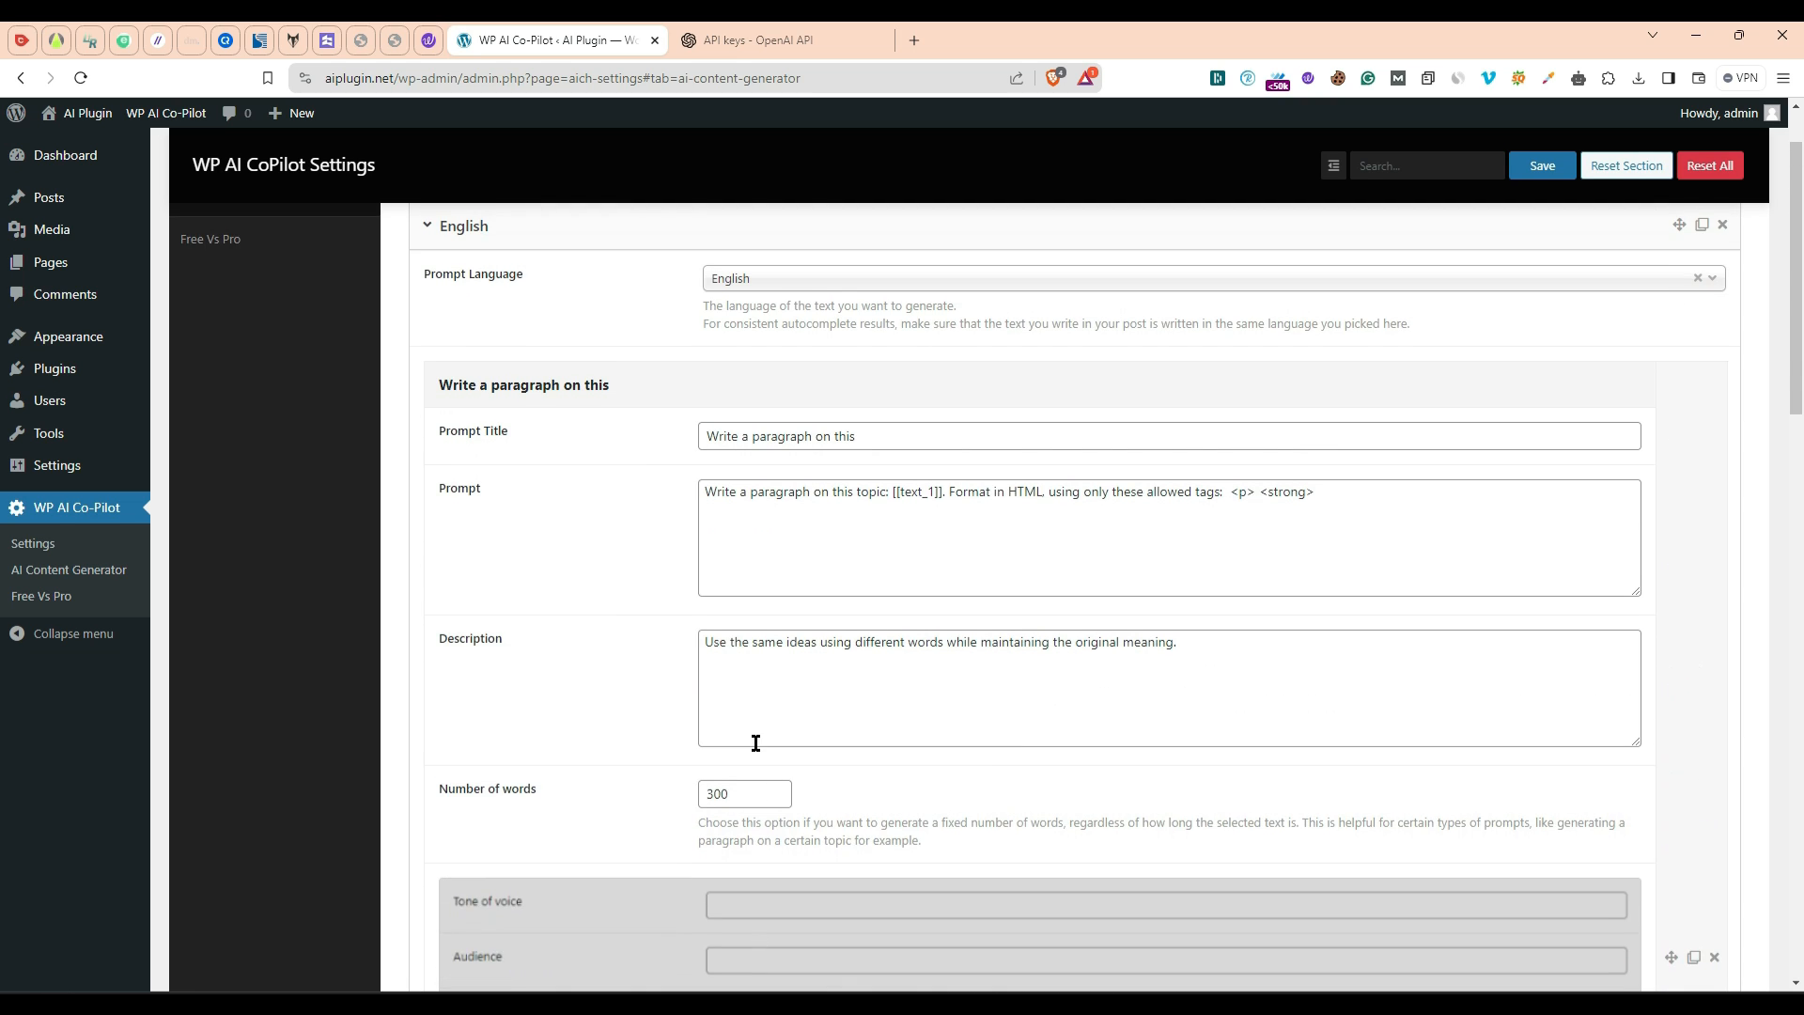
scroll(756, 742, "up", 1)
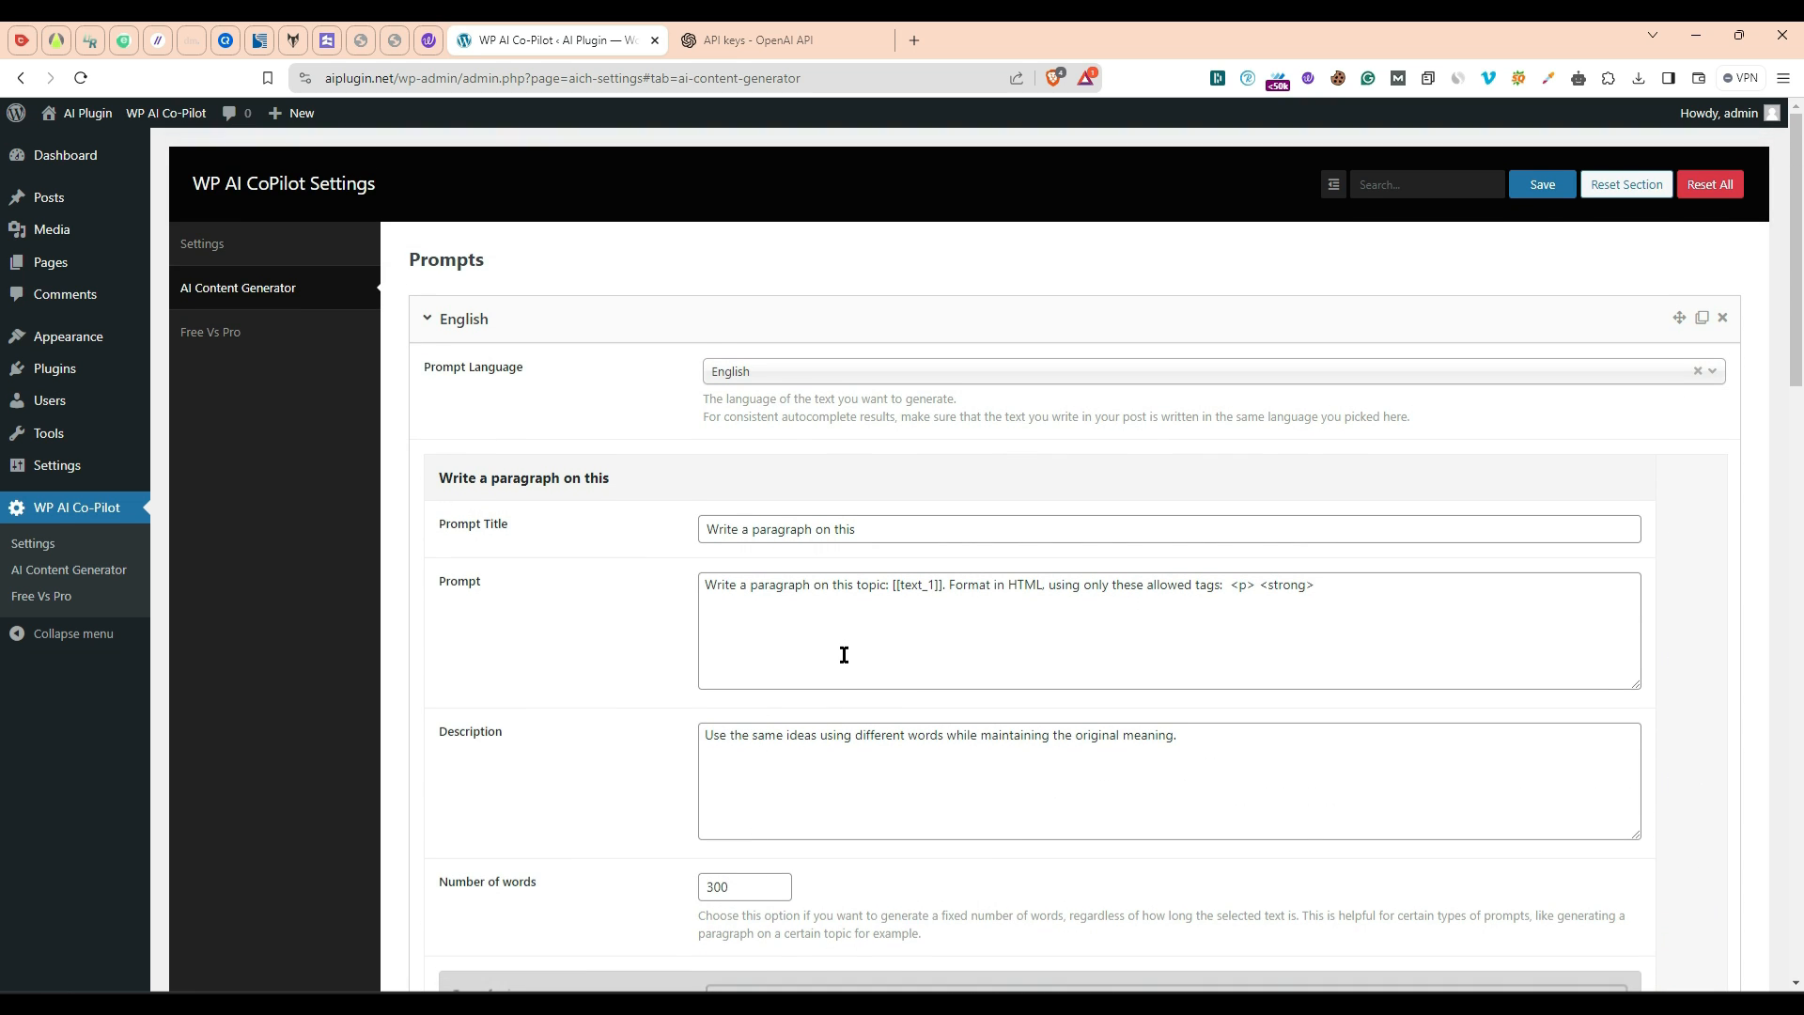
Step: Highlight the [[text_1]] placeholder in the Prompt text of "Write a paragraph on this"
left_click(700, 587)
double_click(709, 584)
left_click_drag(769, 585, 894, 589)
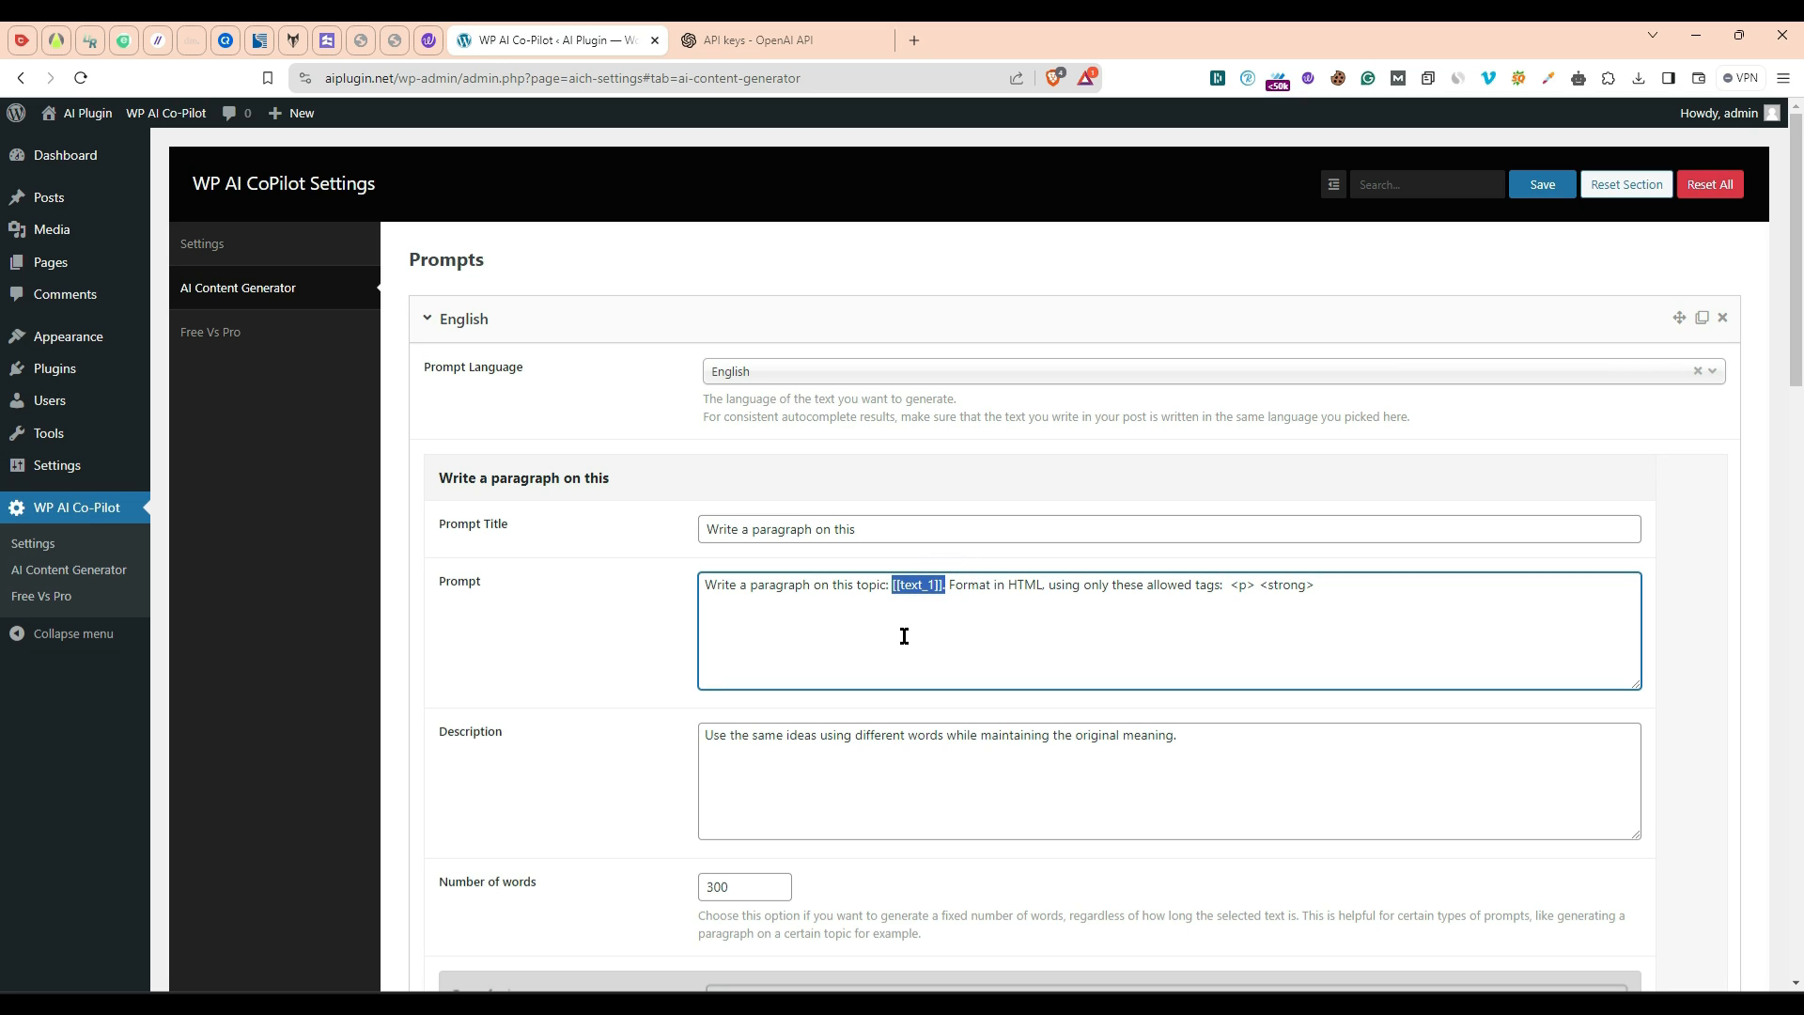
Step: Deselect the [[text_1]] placeholder and collapse the English prompt group
left_click(957, 585)
left_click(892, 584)
left_click(432, 319)
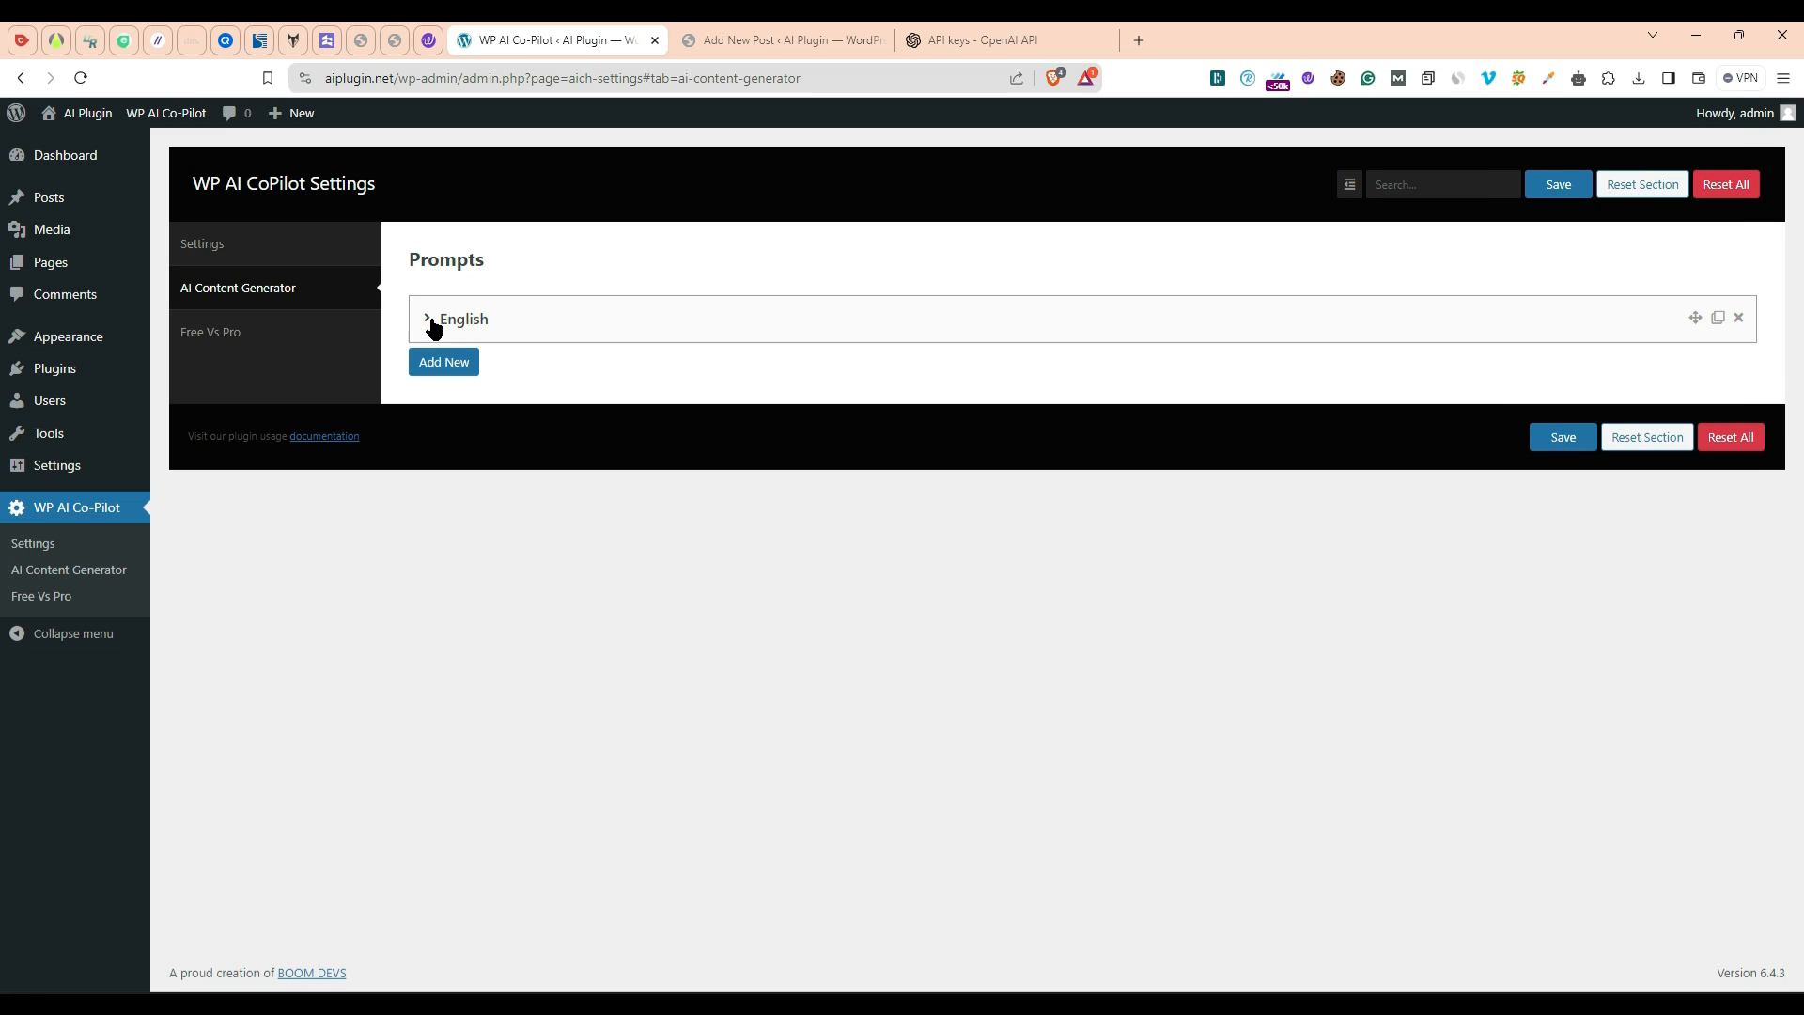
Step: Open the site's Permalinks settings and check which permalink structure is selected
mouse_move(80, 465)
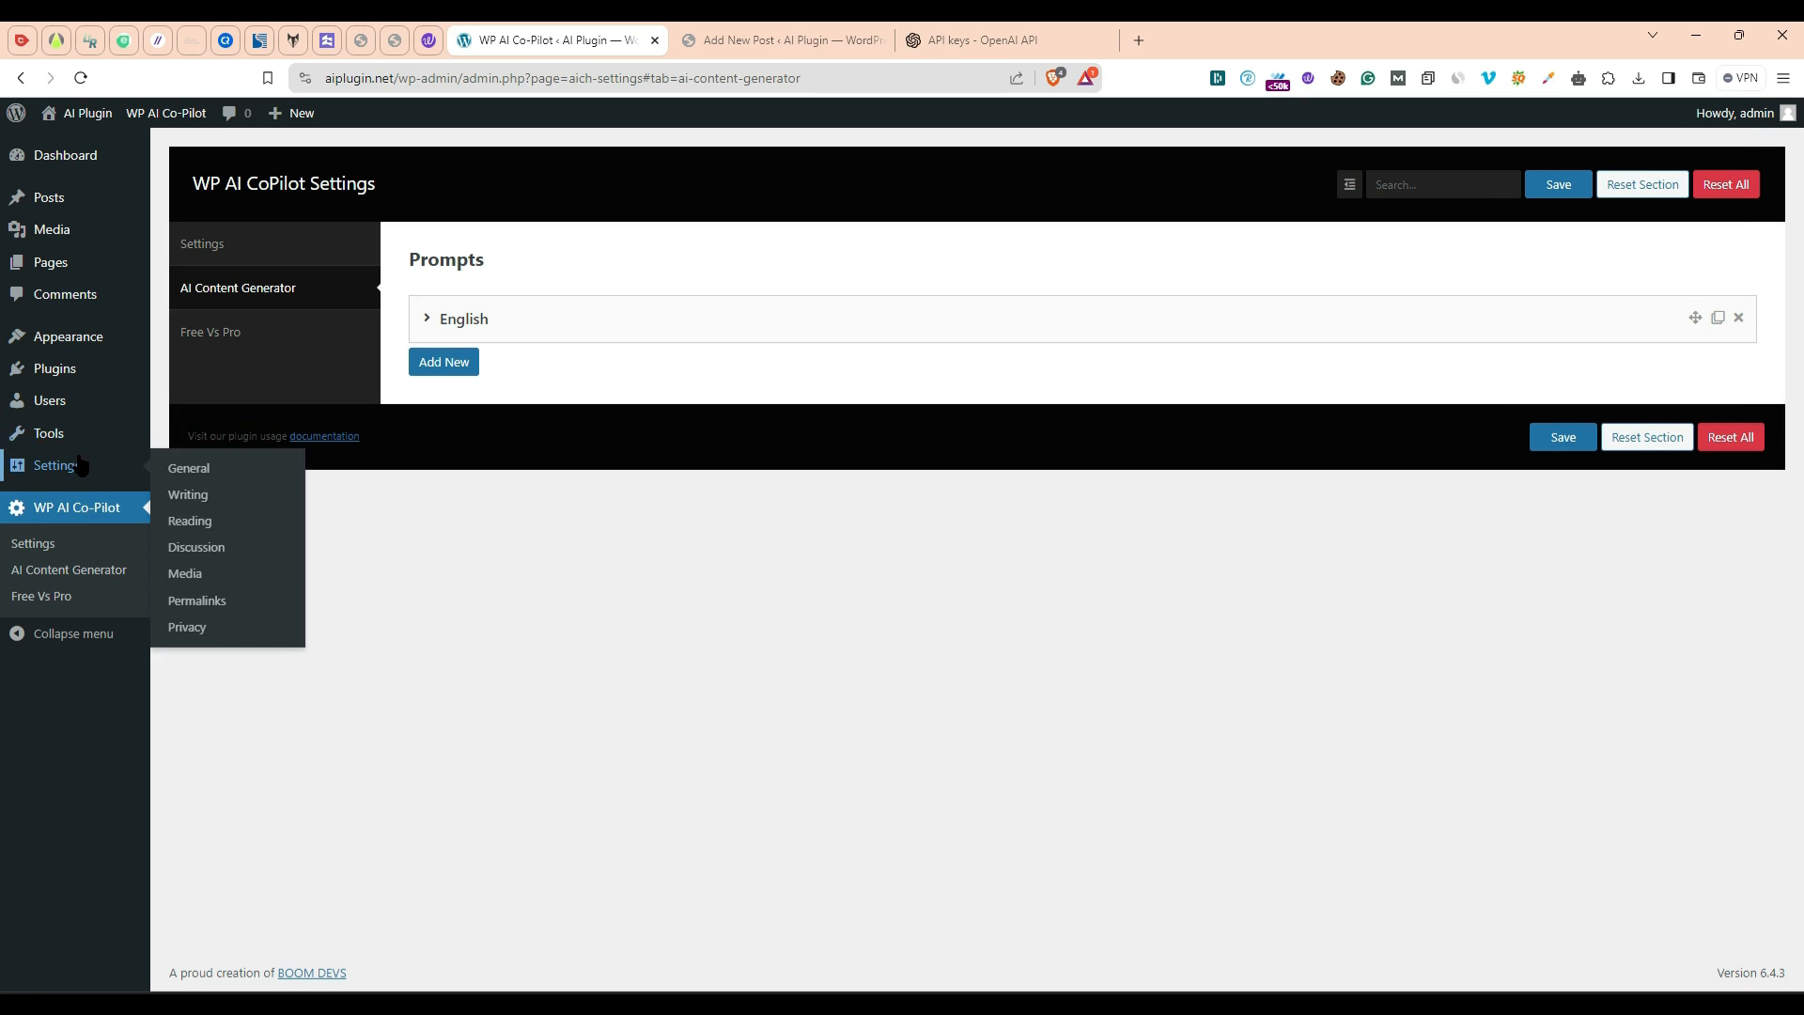
left_click(199, 601)
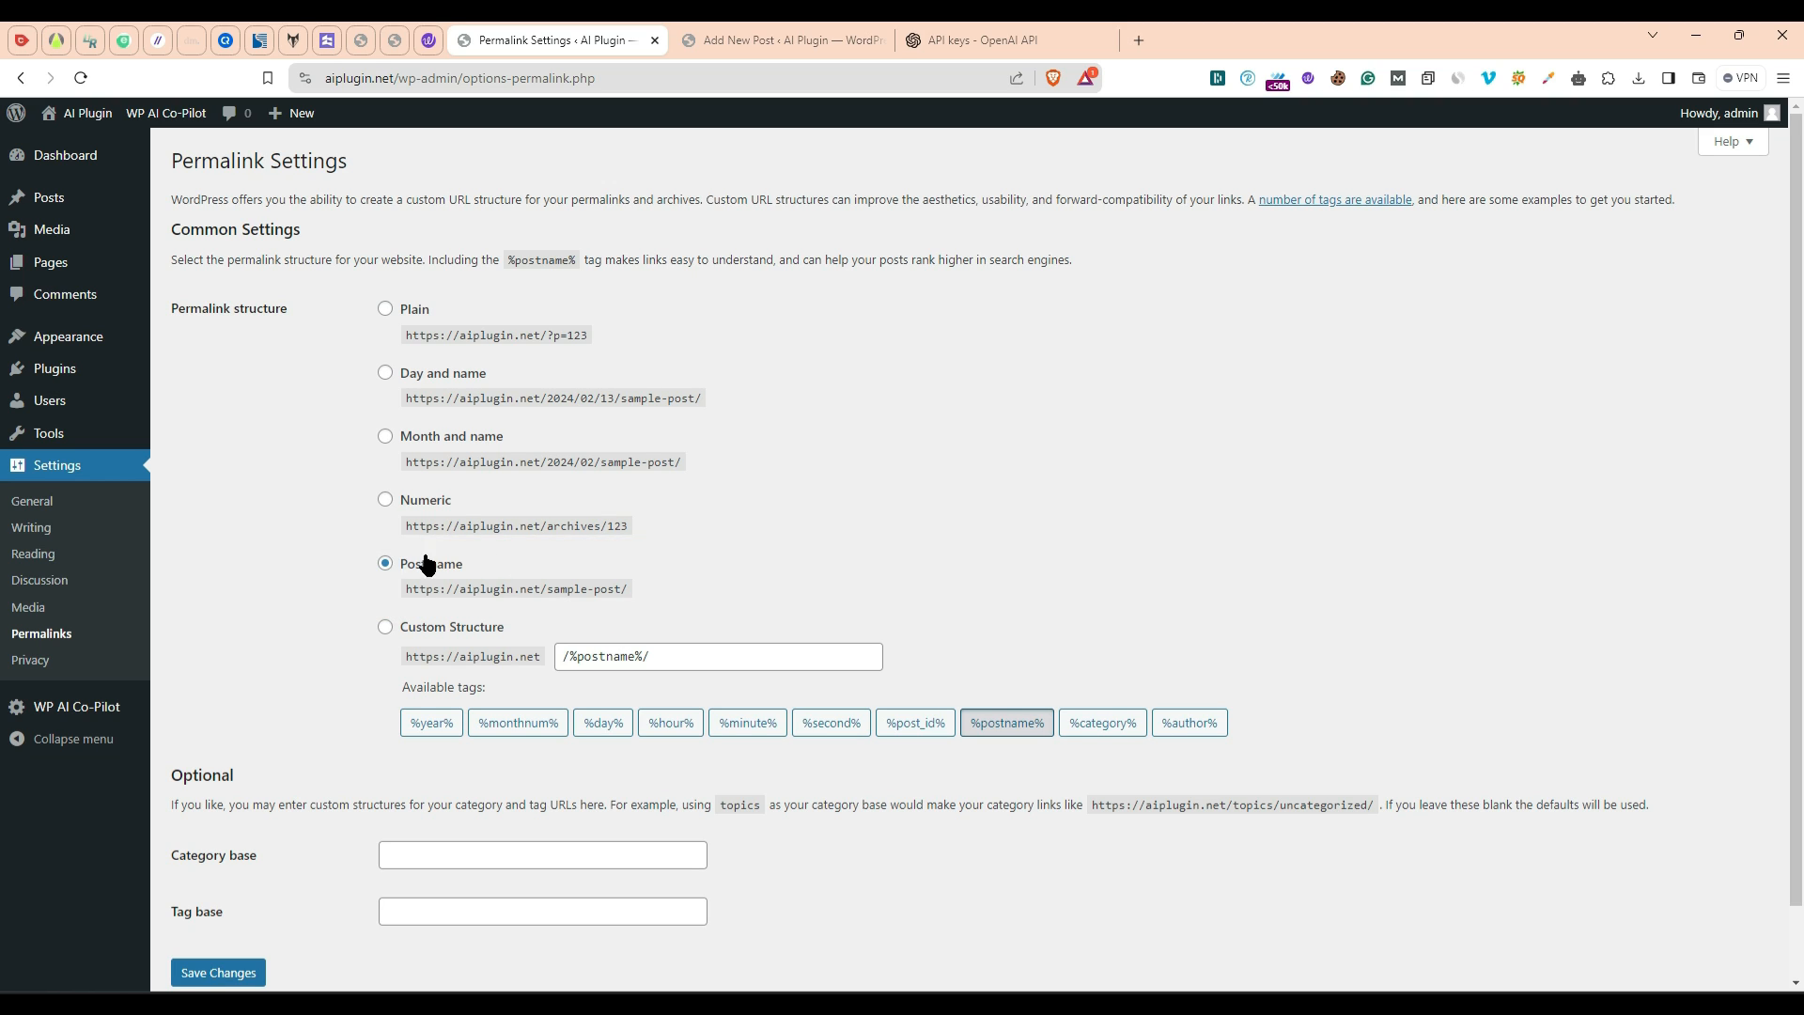
scroll(387, 583, "down", 1)
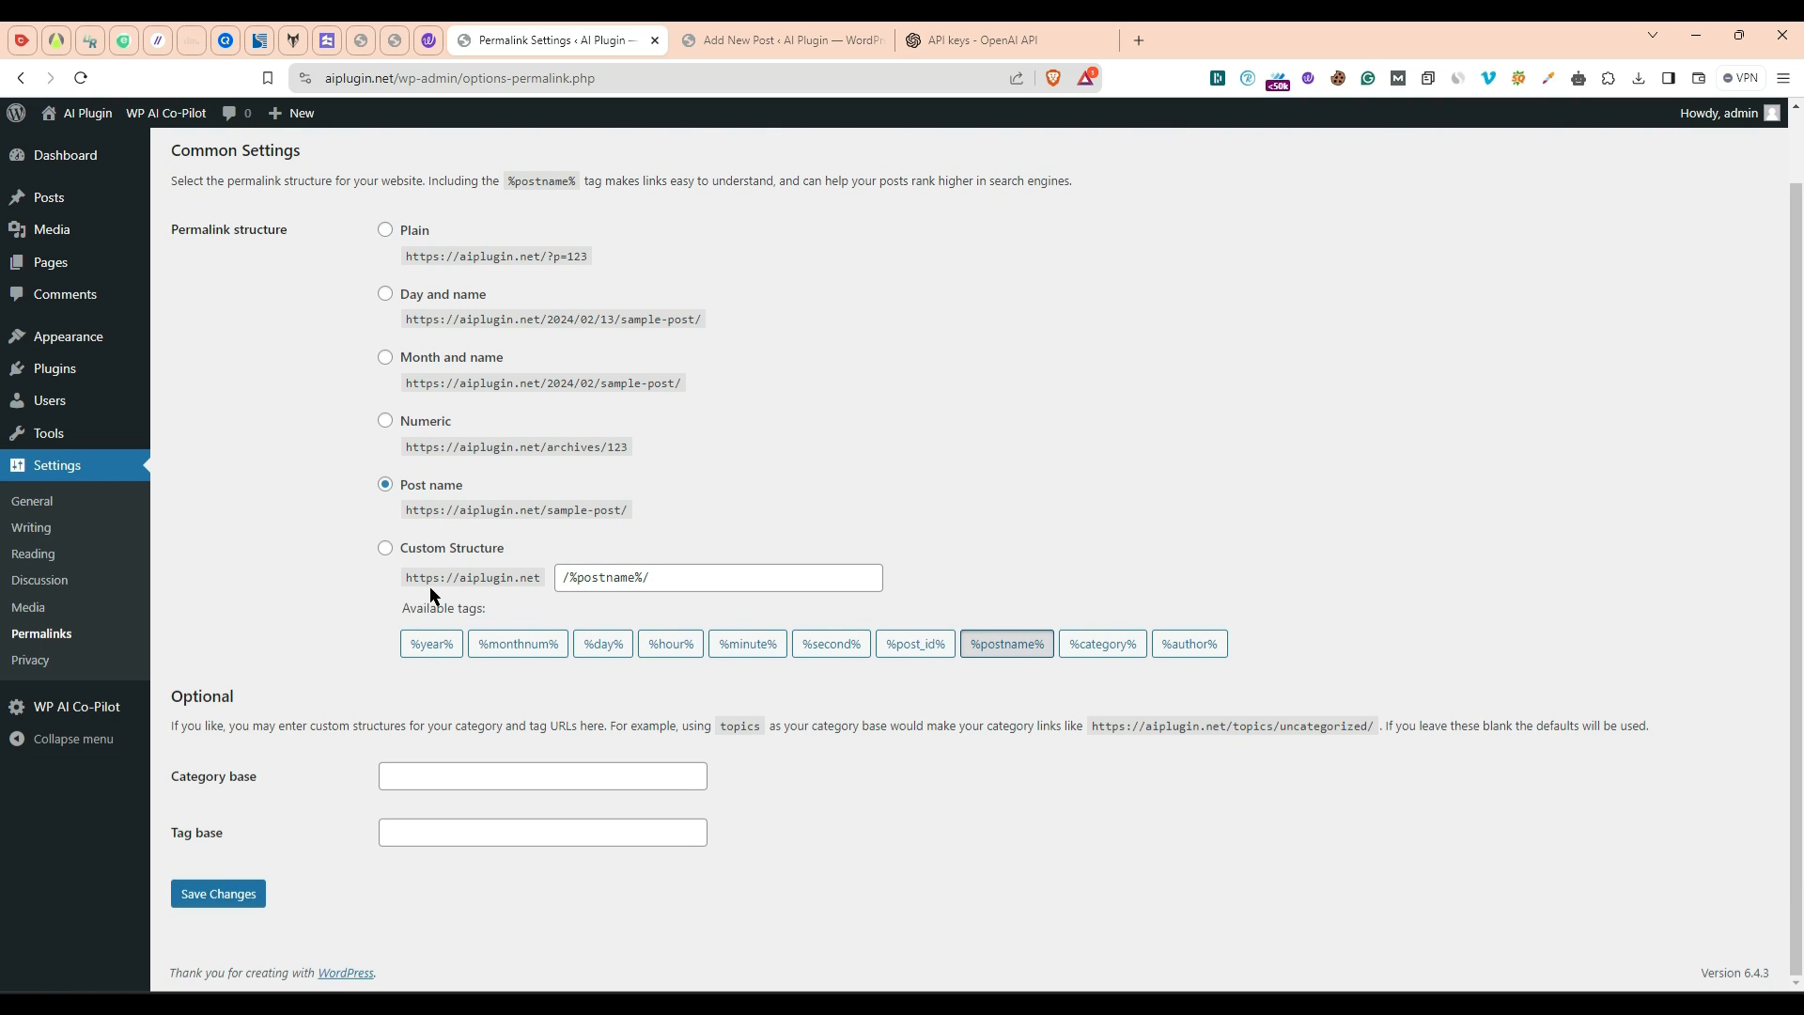
Step: Create a new post from the Posts list and title it "How to make money online"
left_click(49, 197)
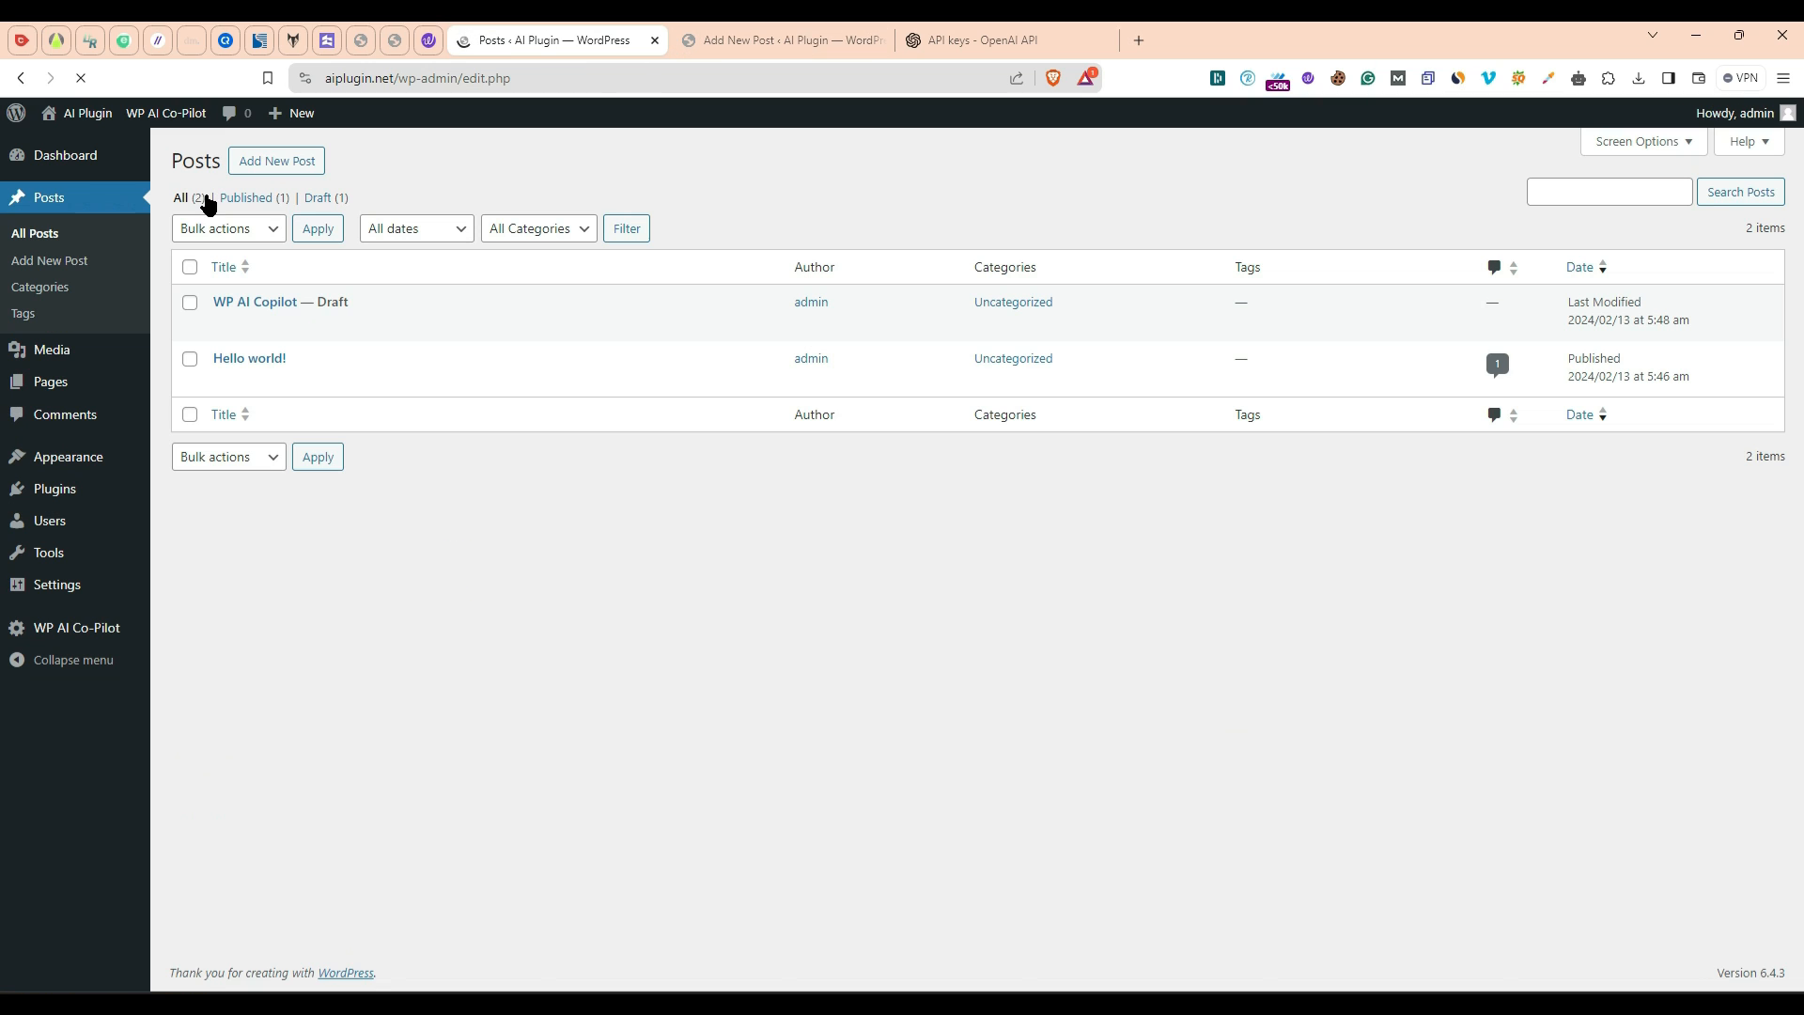
left_click(268, 165)
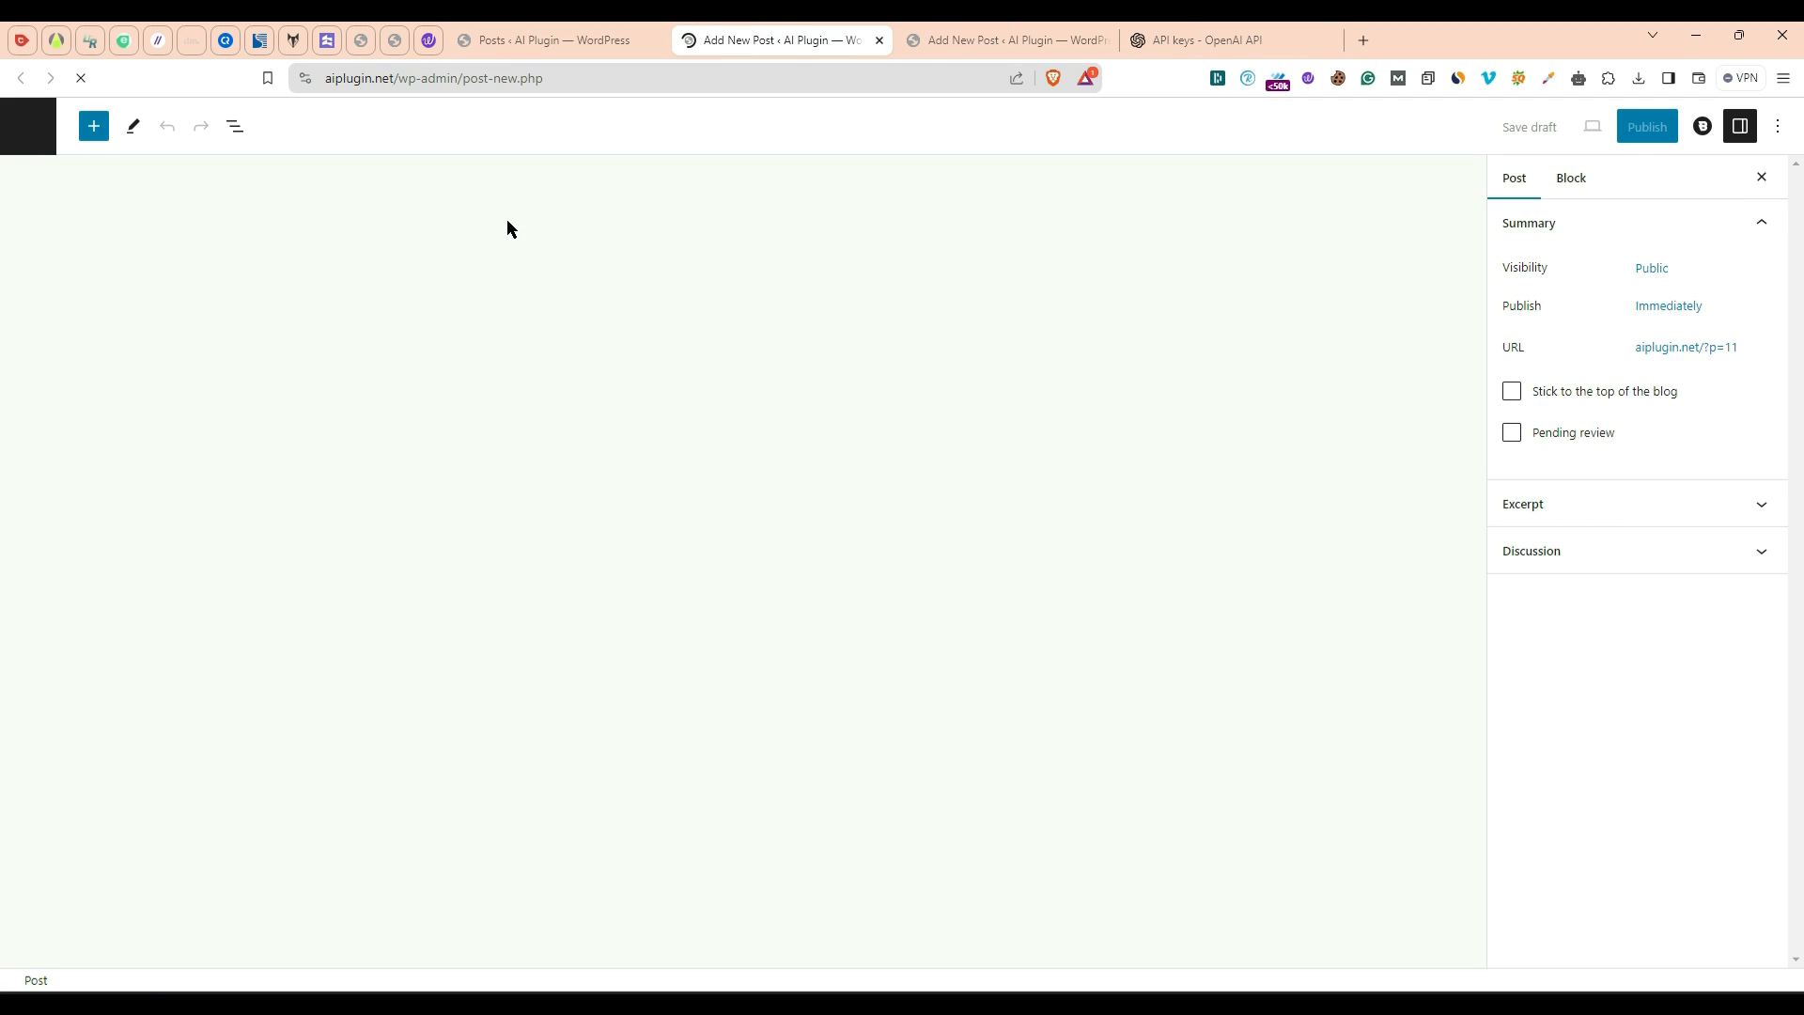
type("How")
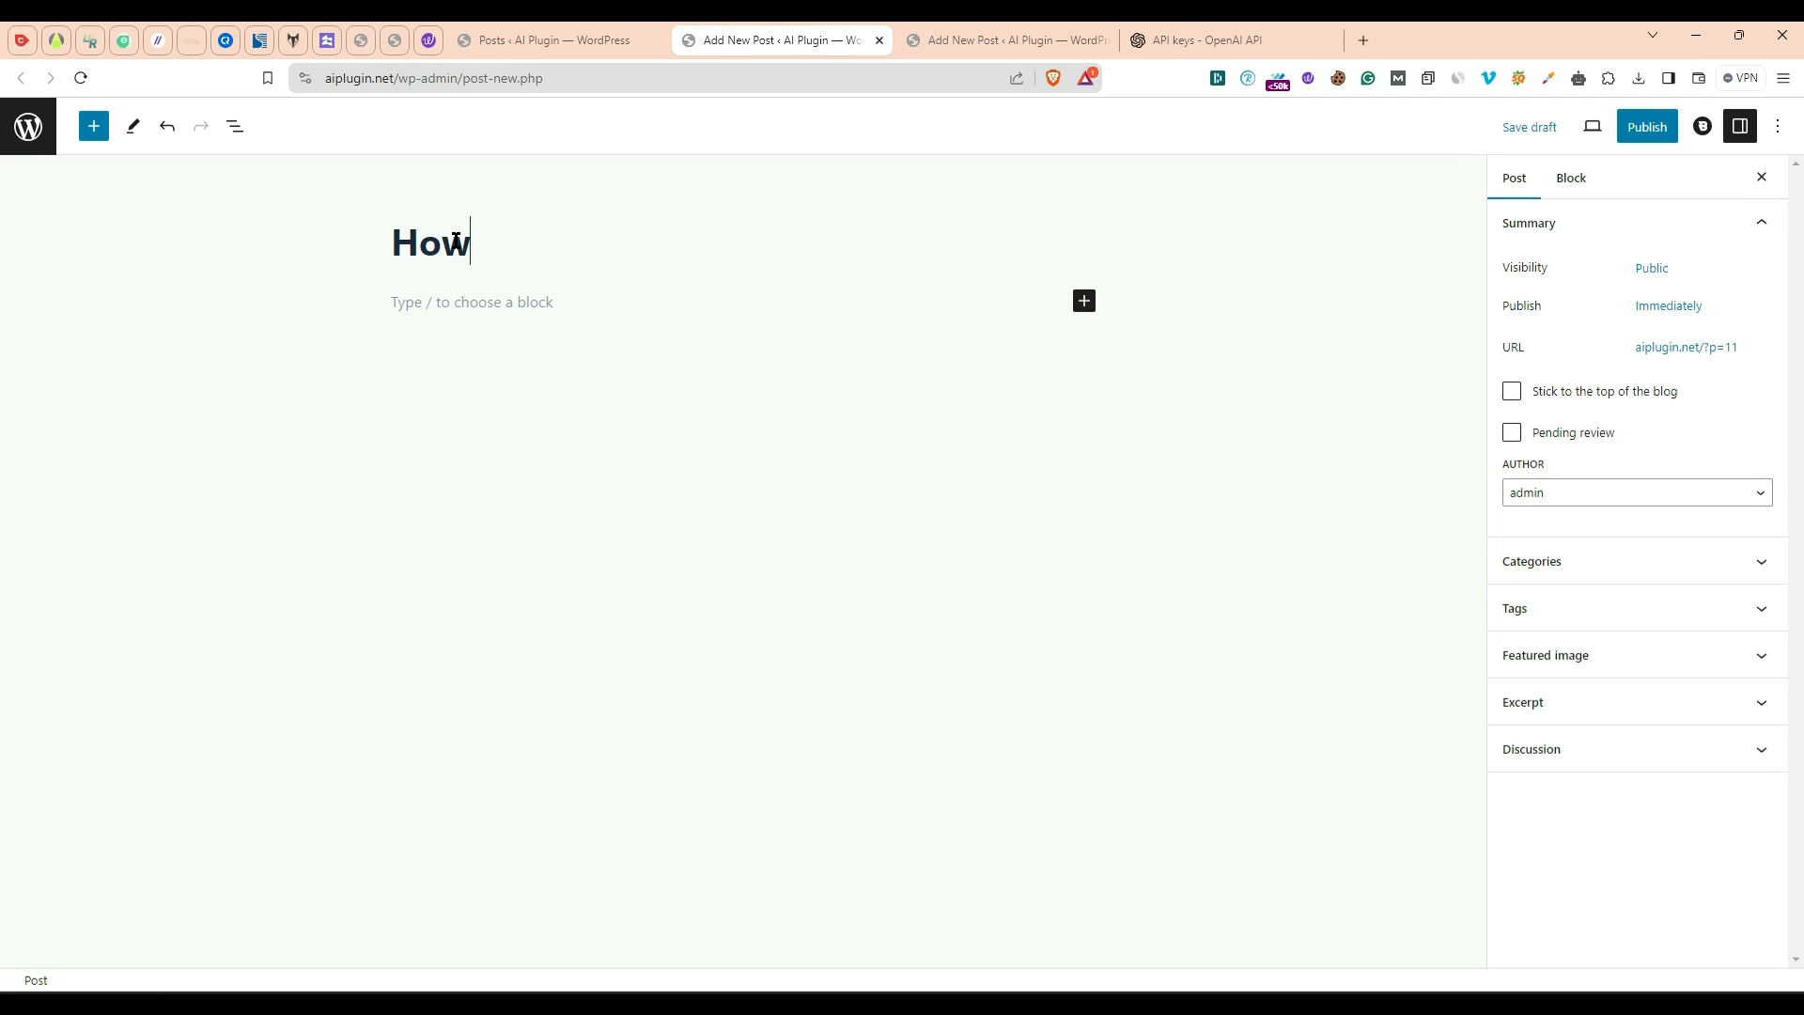
type(" to make mon")
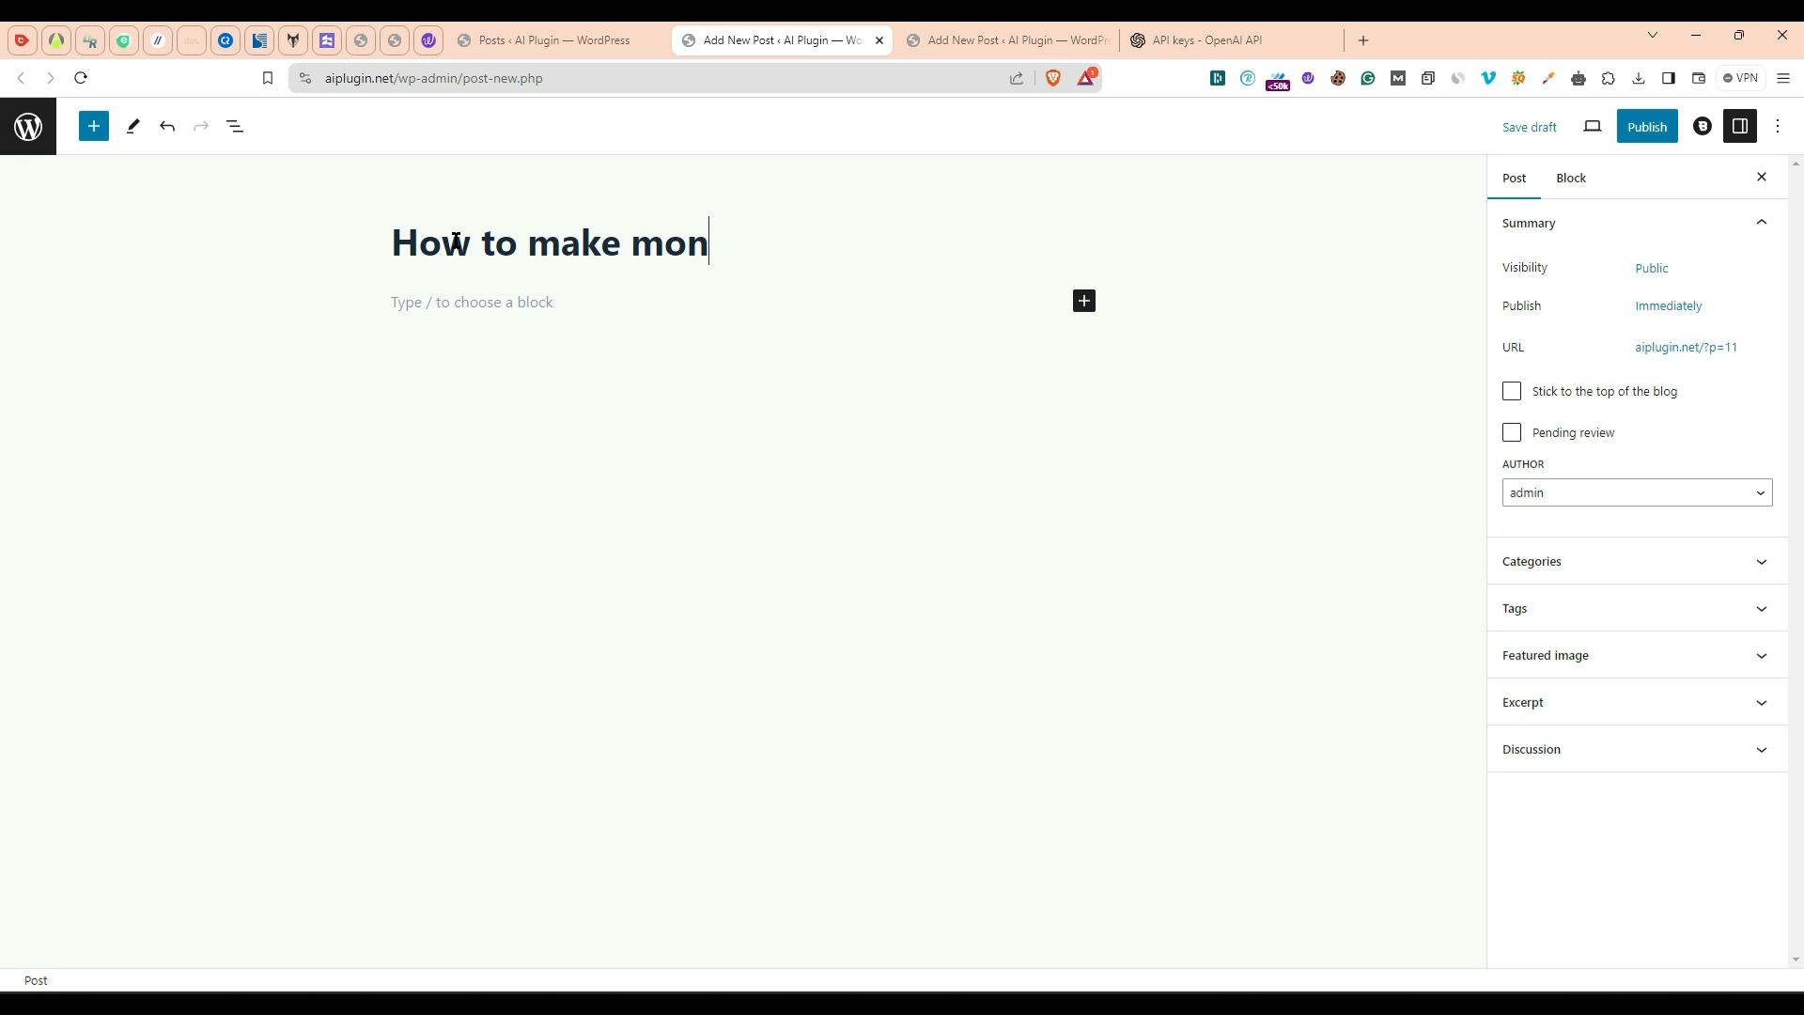
type("ey o")
type("nline")
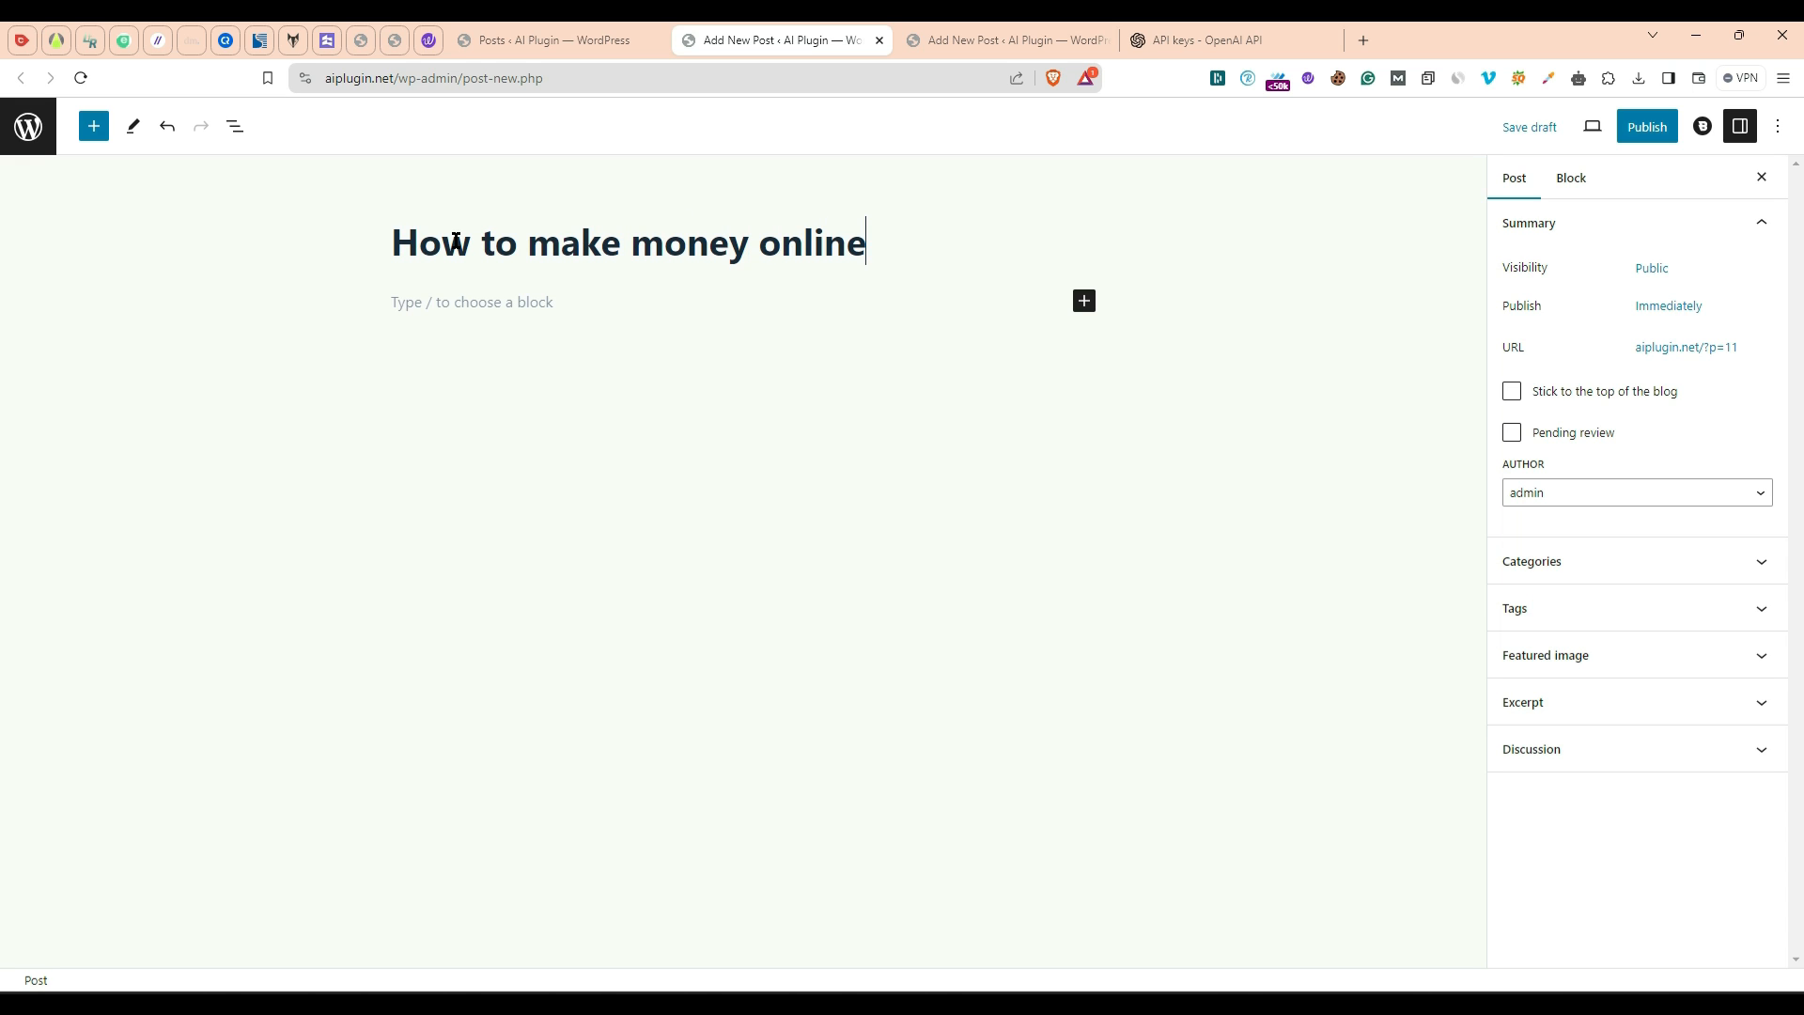
Step: Copy the post title and paste it as the first paragraph of the post
triple_click(455, 241)
key("ctrl+c")
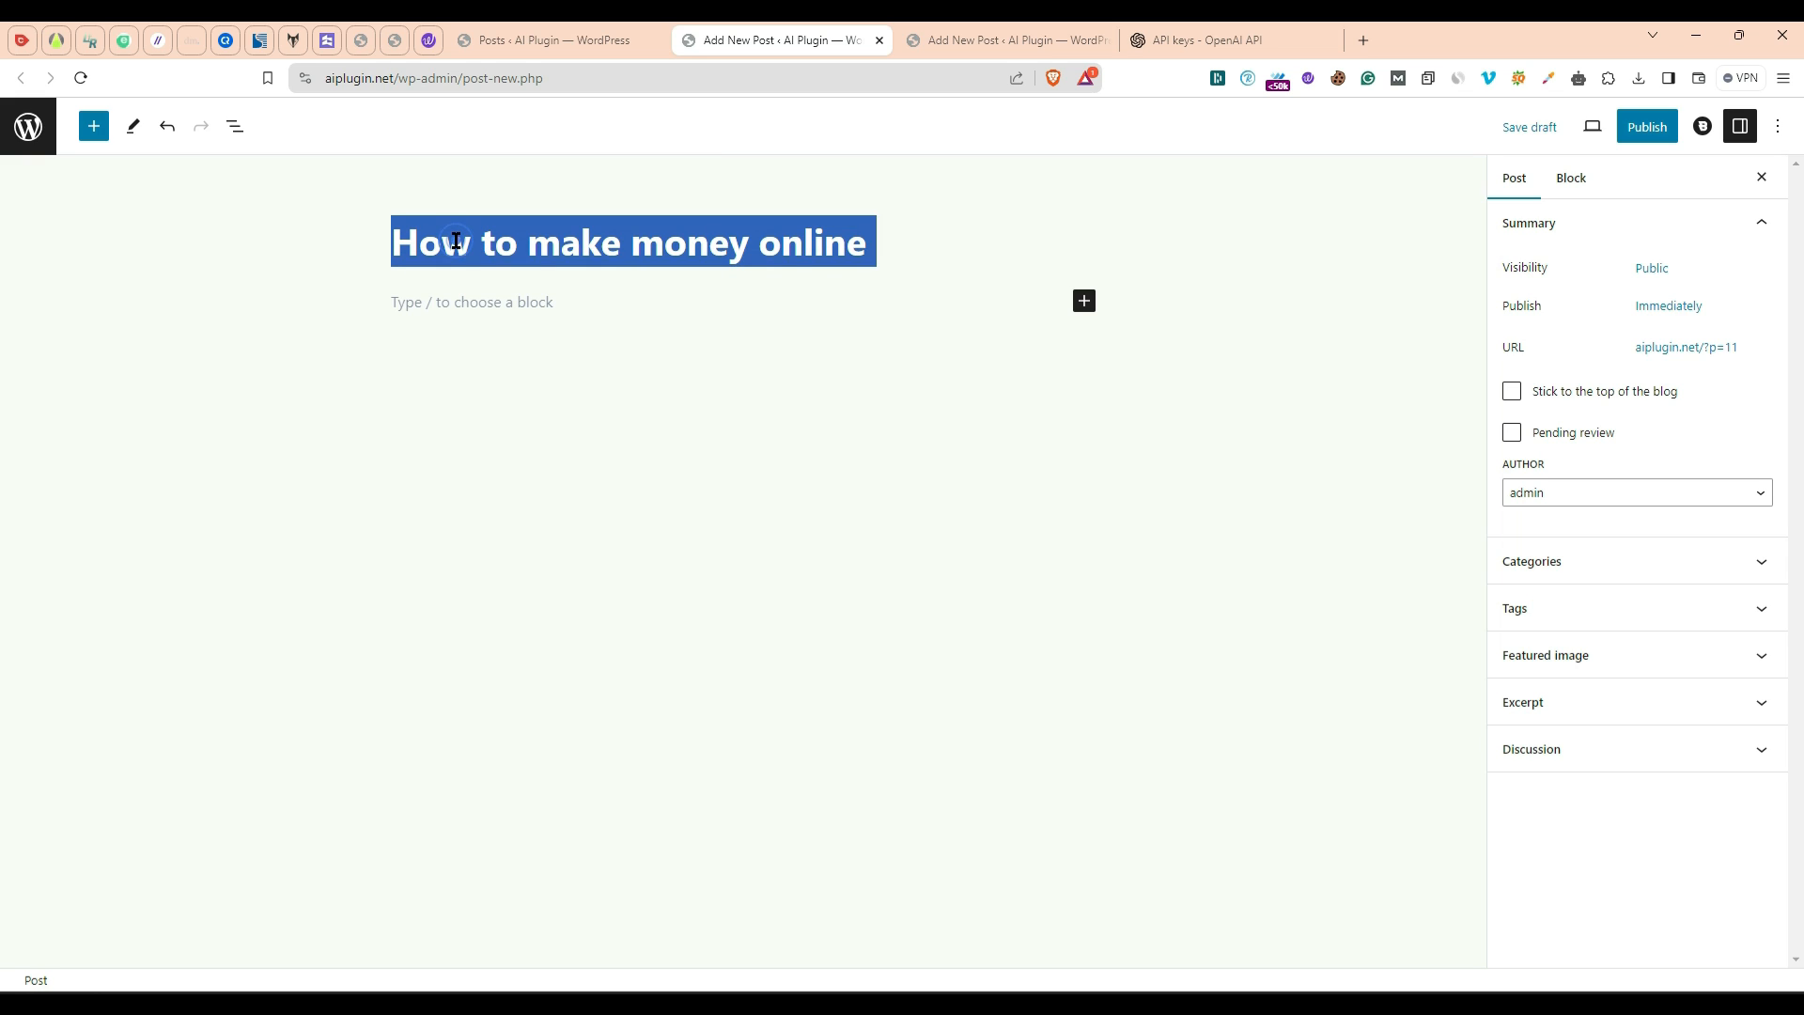
left_click(439, 295)
key("ctrl+v")
Step: Run the AI prompt "Write a paragraph on this" on the "How to make money online" paragraph
triple_click(443, 301)
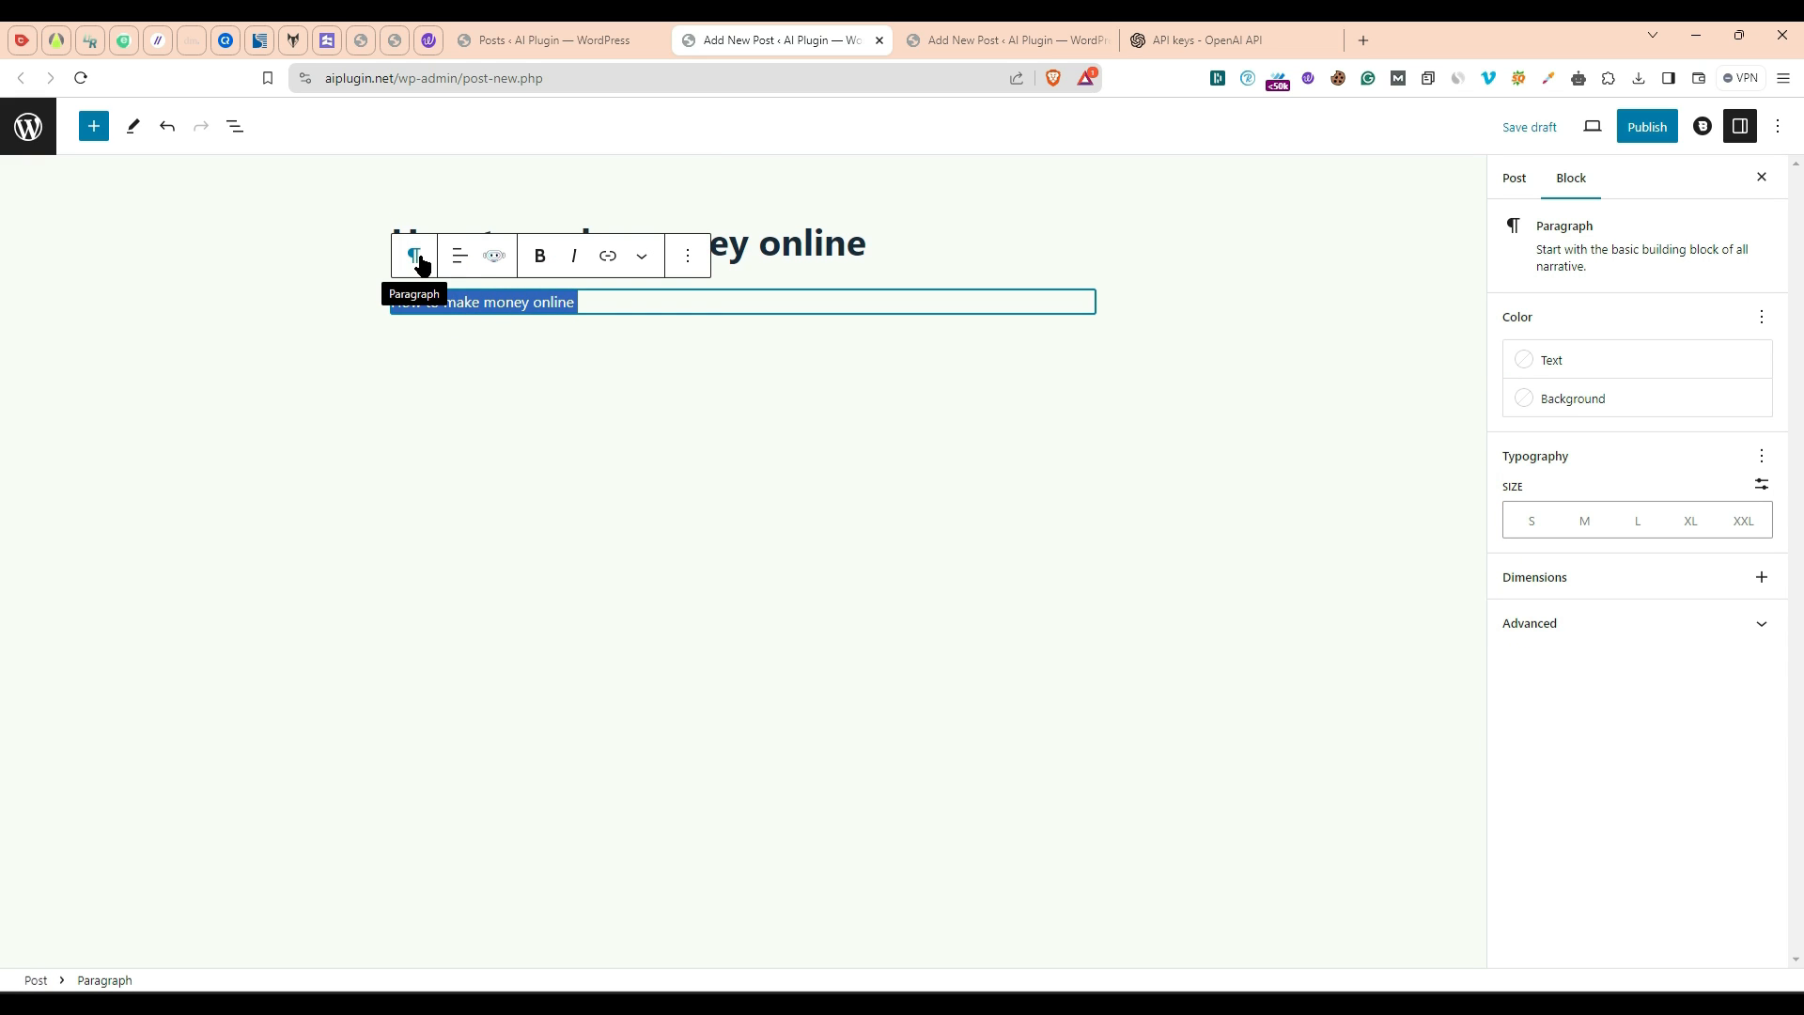
left_click(496, 254)
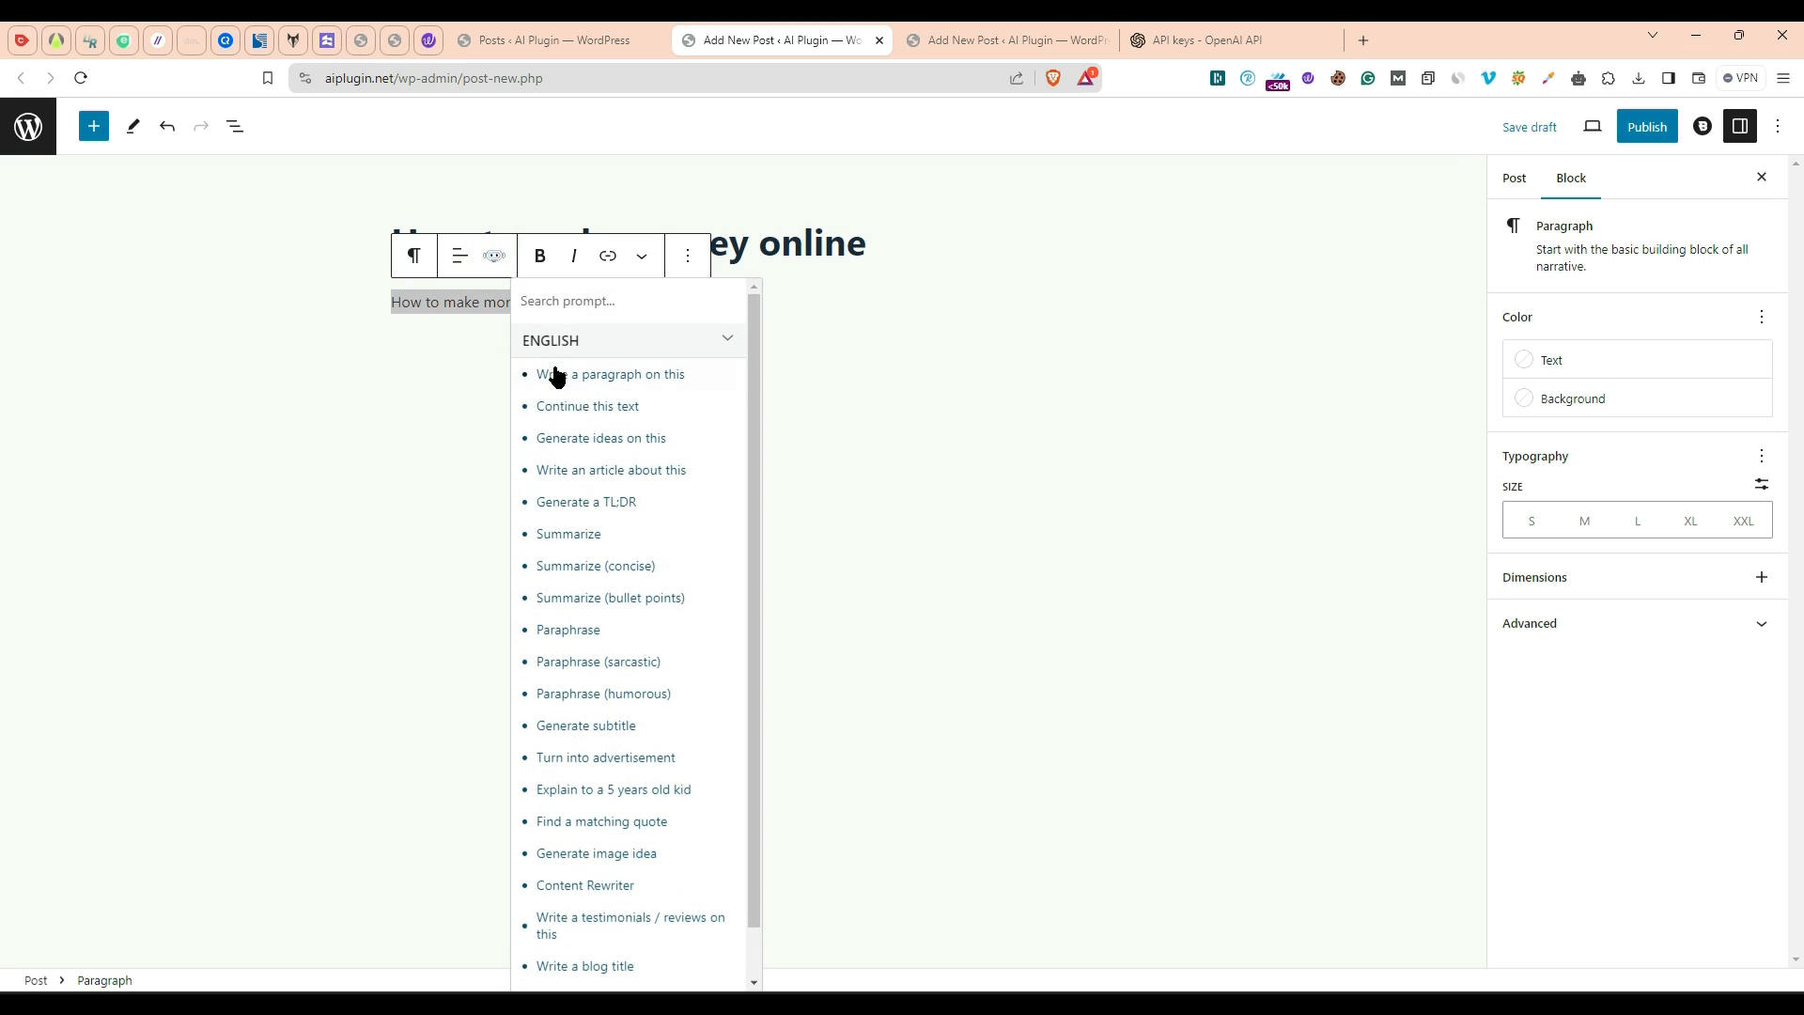
left_click(557, 375)
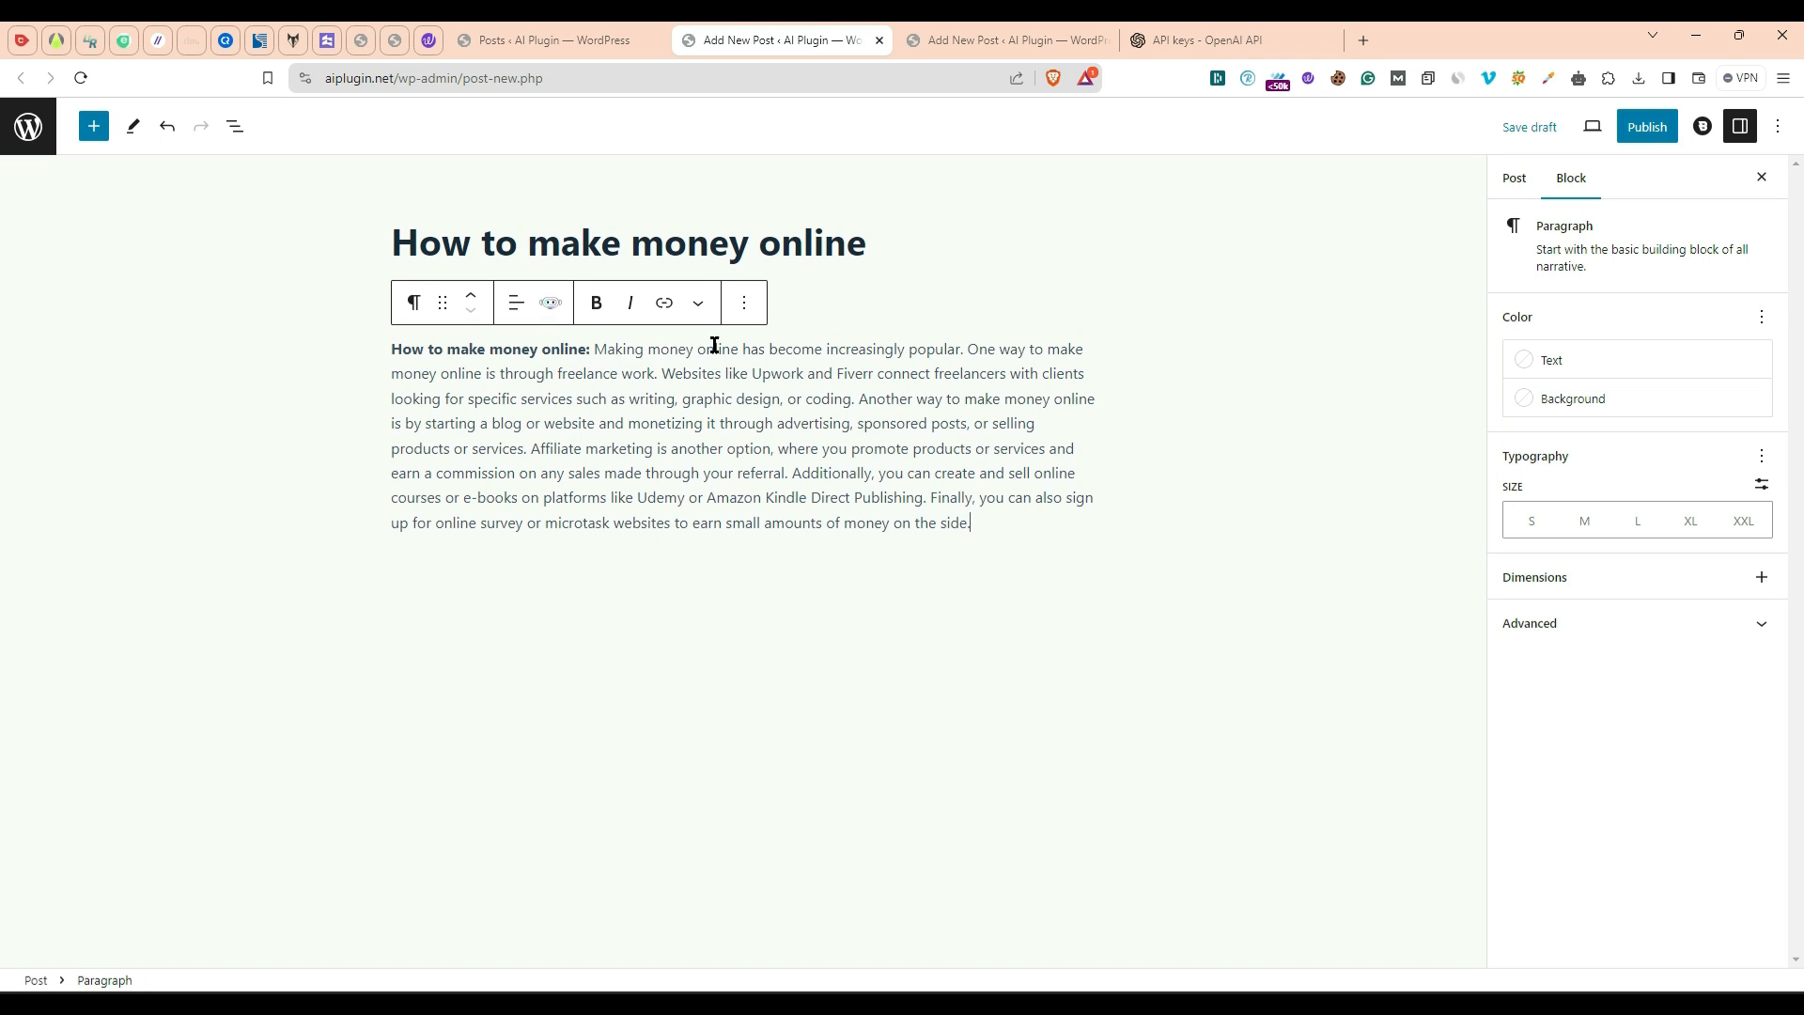
Step: Delete the AI-generated paragraph, keeping the "How to make money online" line
triple_click(1030, 529)
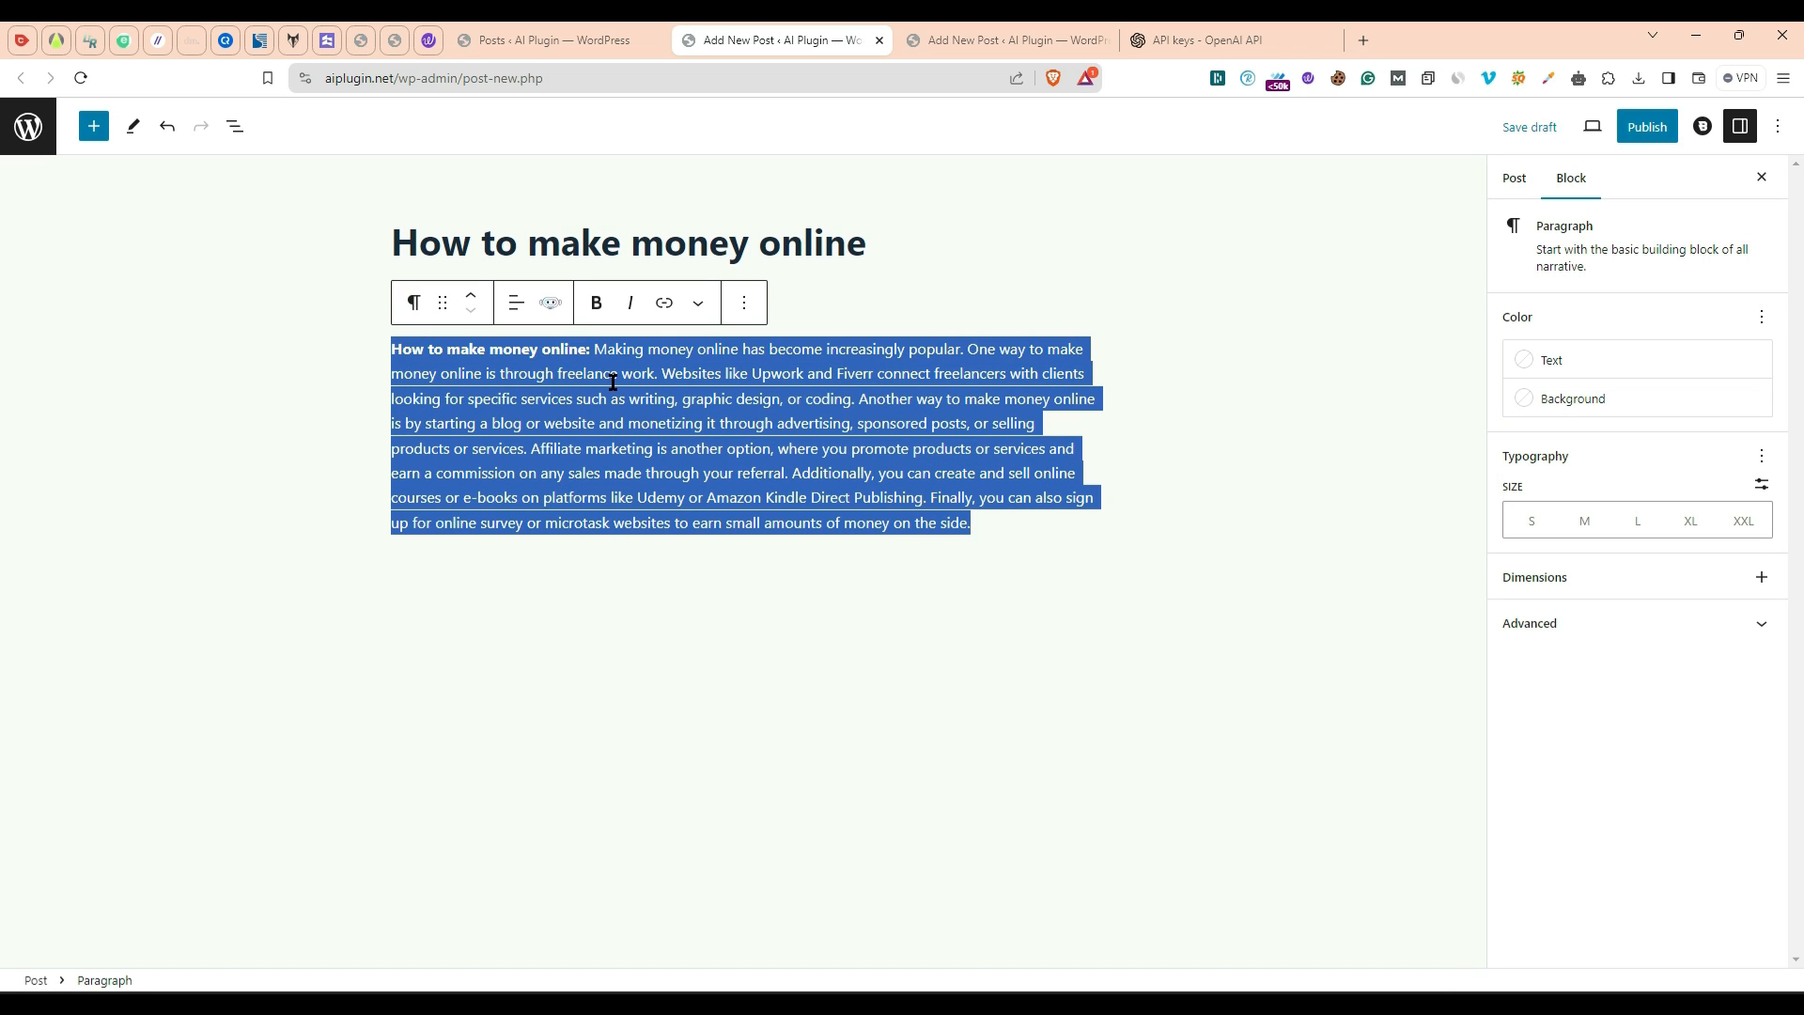
key("BackSpace")
key("BackSpace")
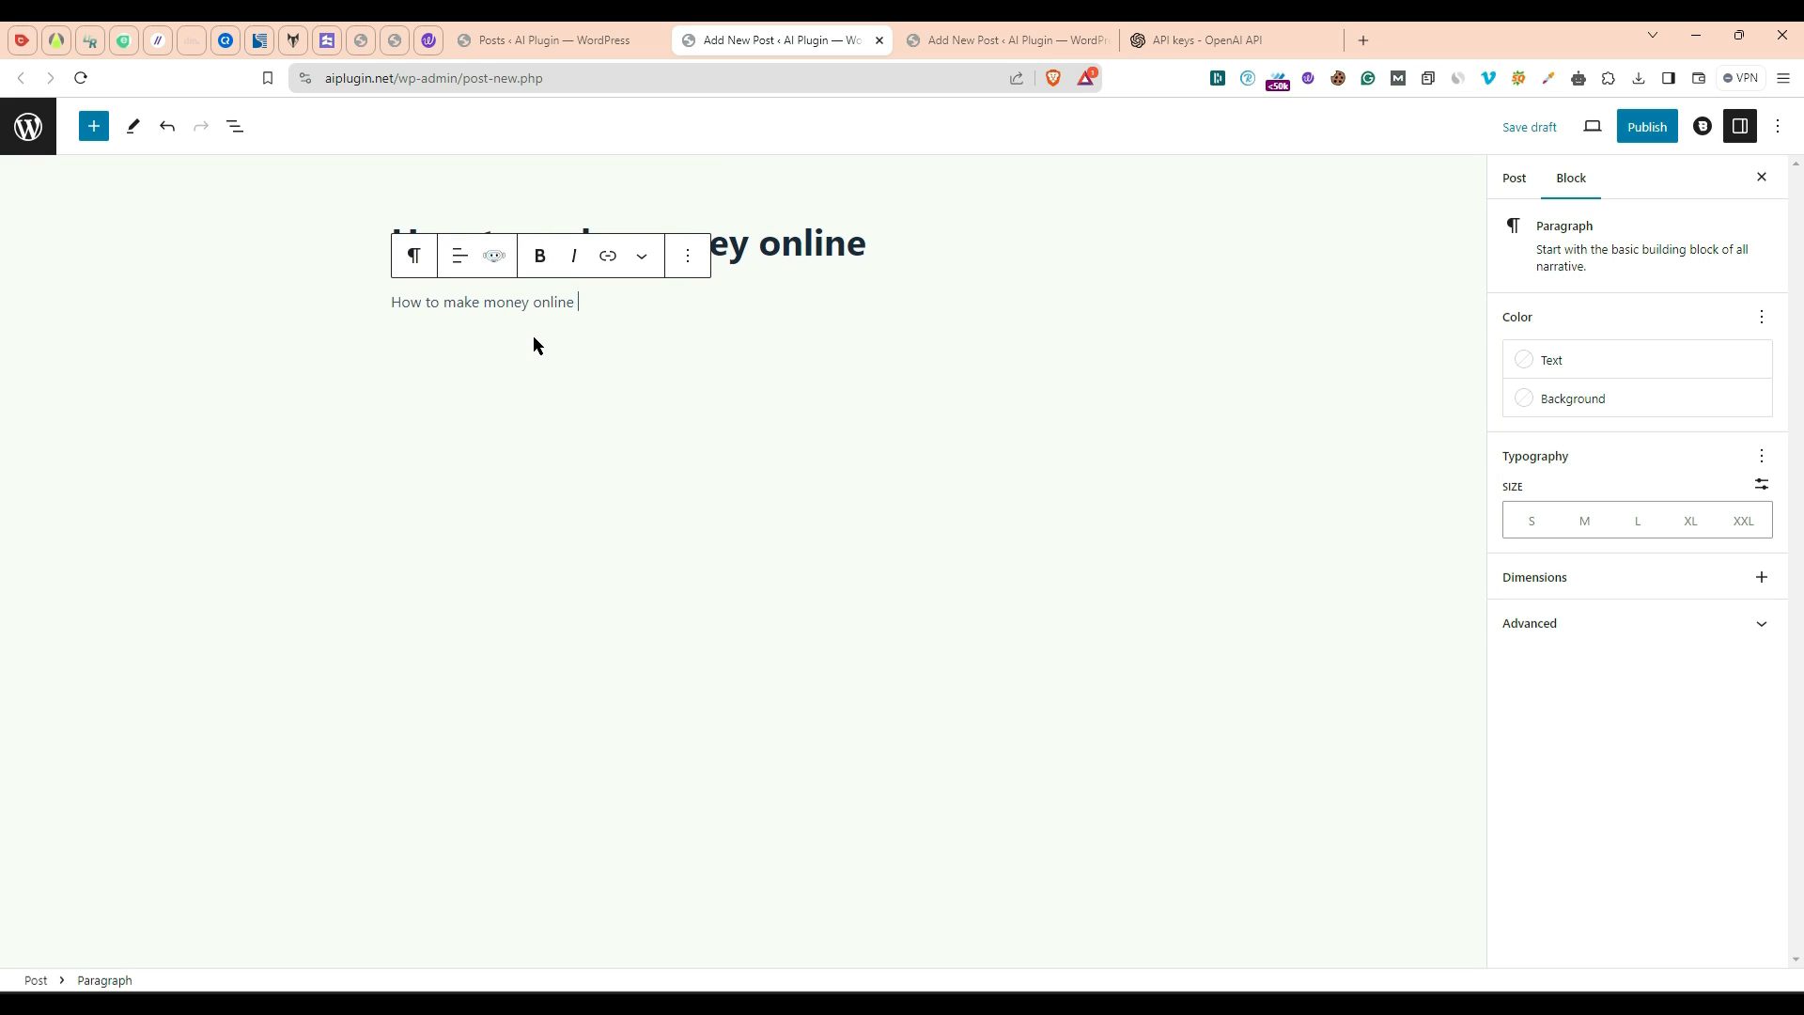
Step: Run the AI prompt "Write an article about this" on the "How to make money online" line and review the article
triple_click(495, 302)
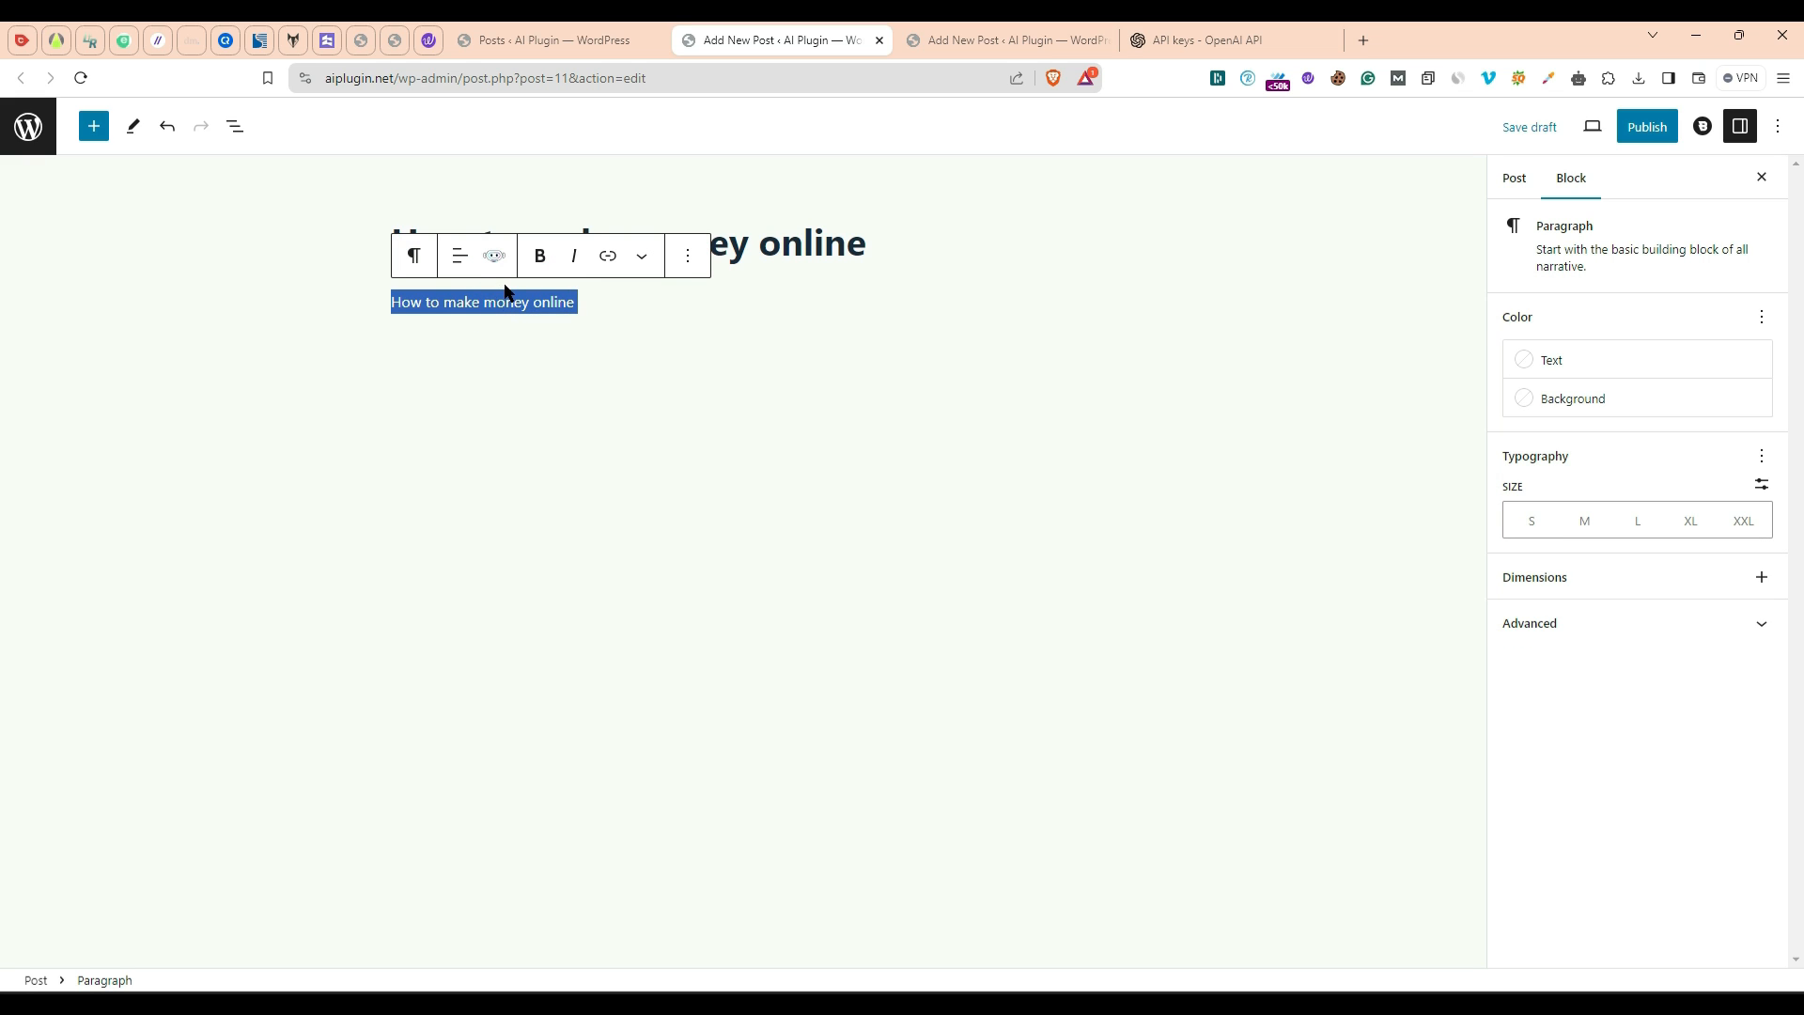
left_click(493, 256)
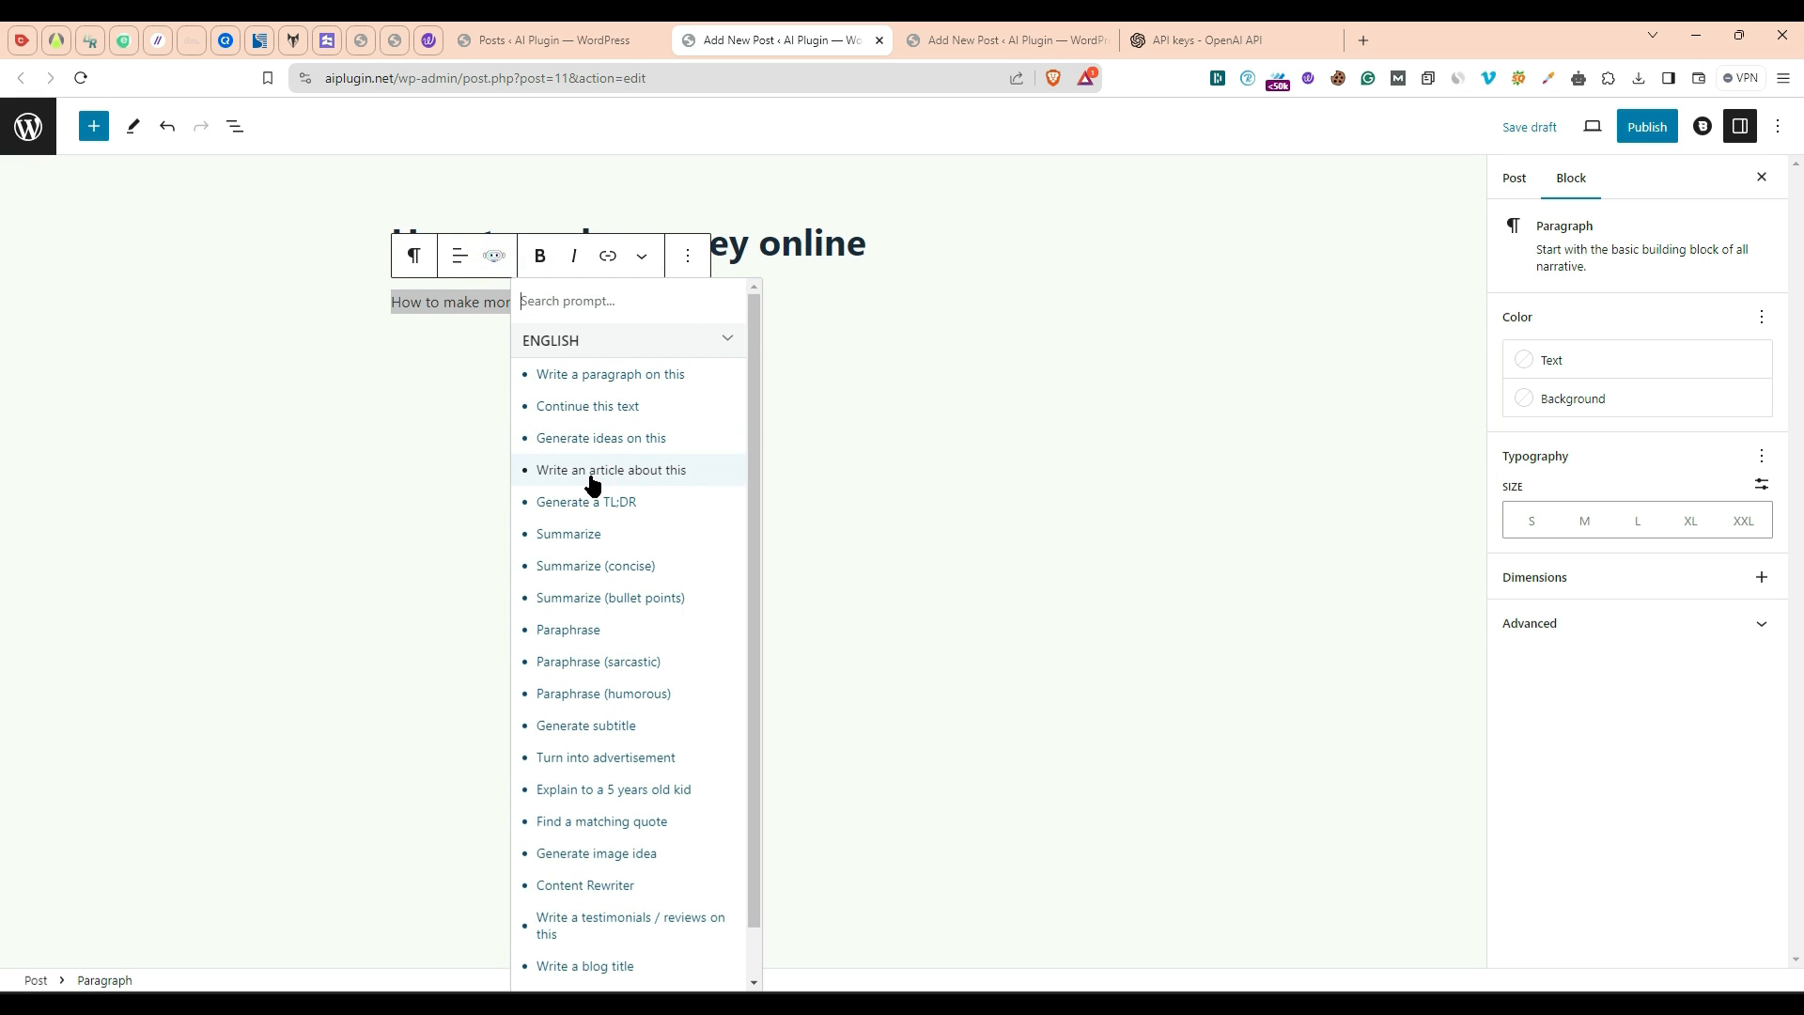
left_click(623, 474)
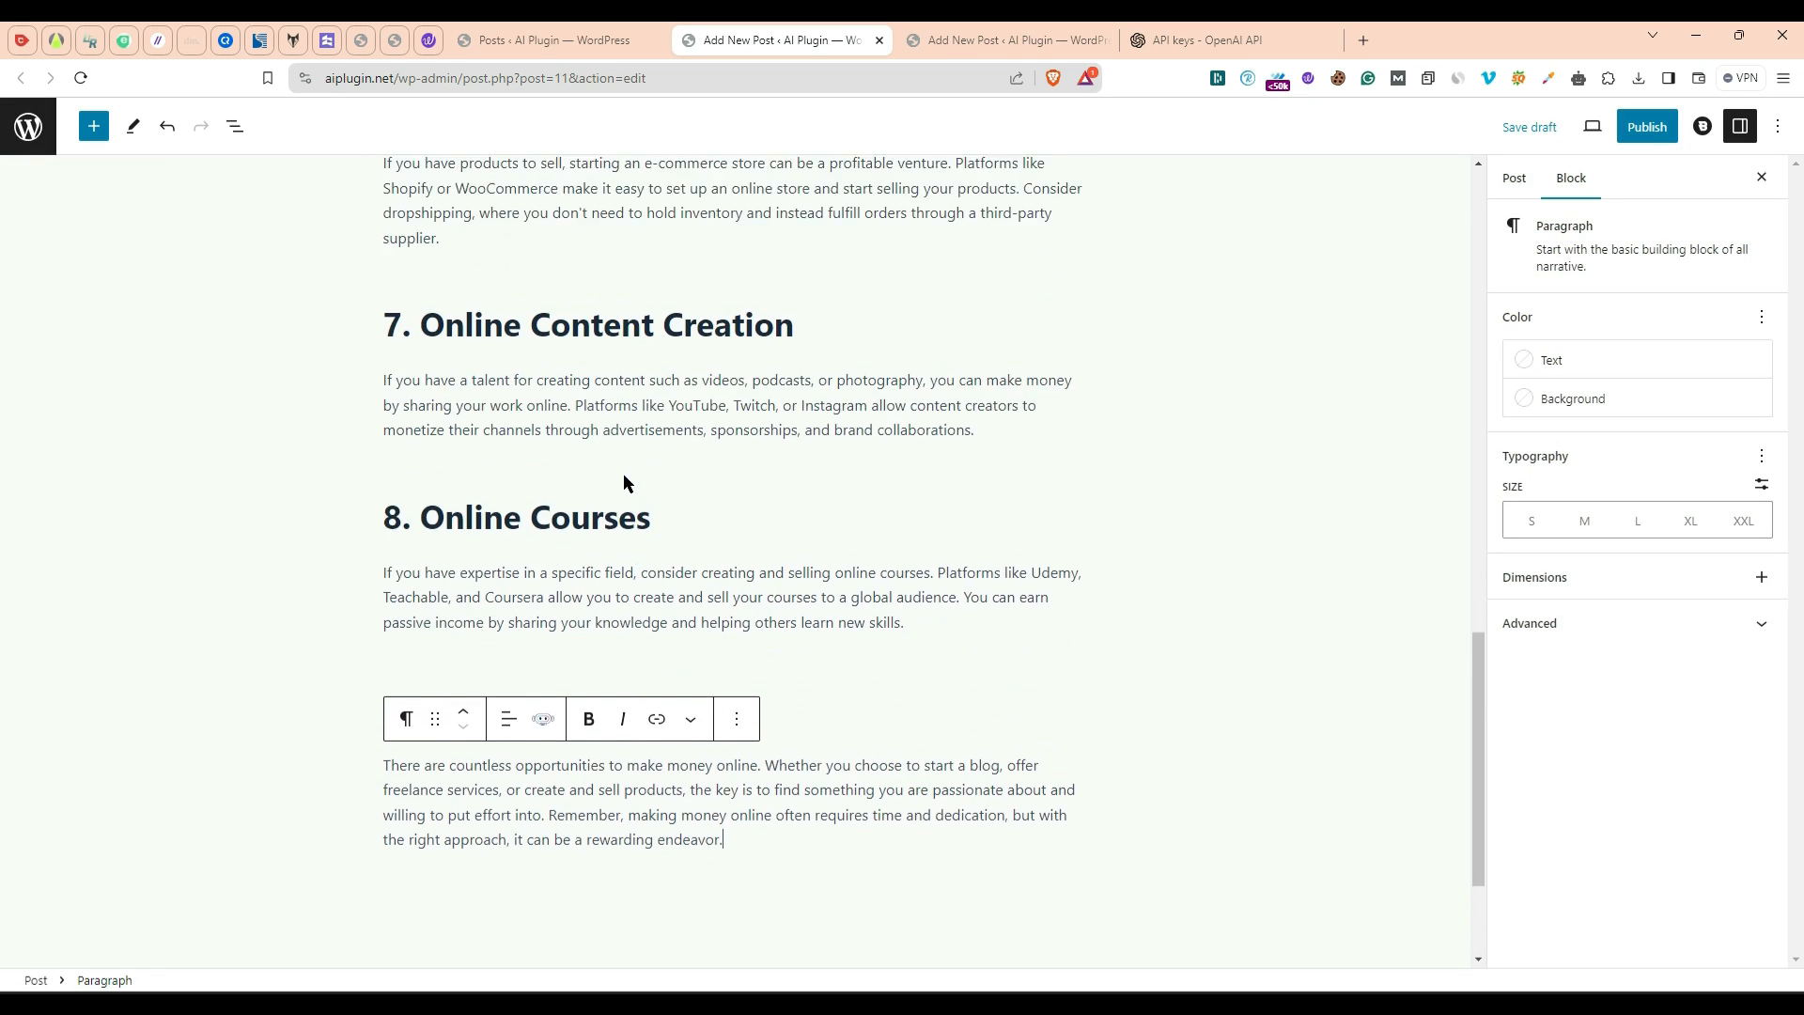
scroll(623, 473, "up", 20)
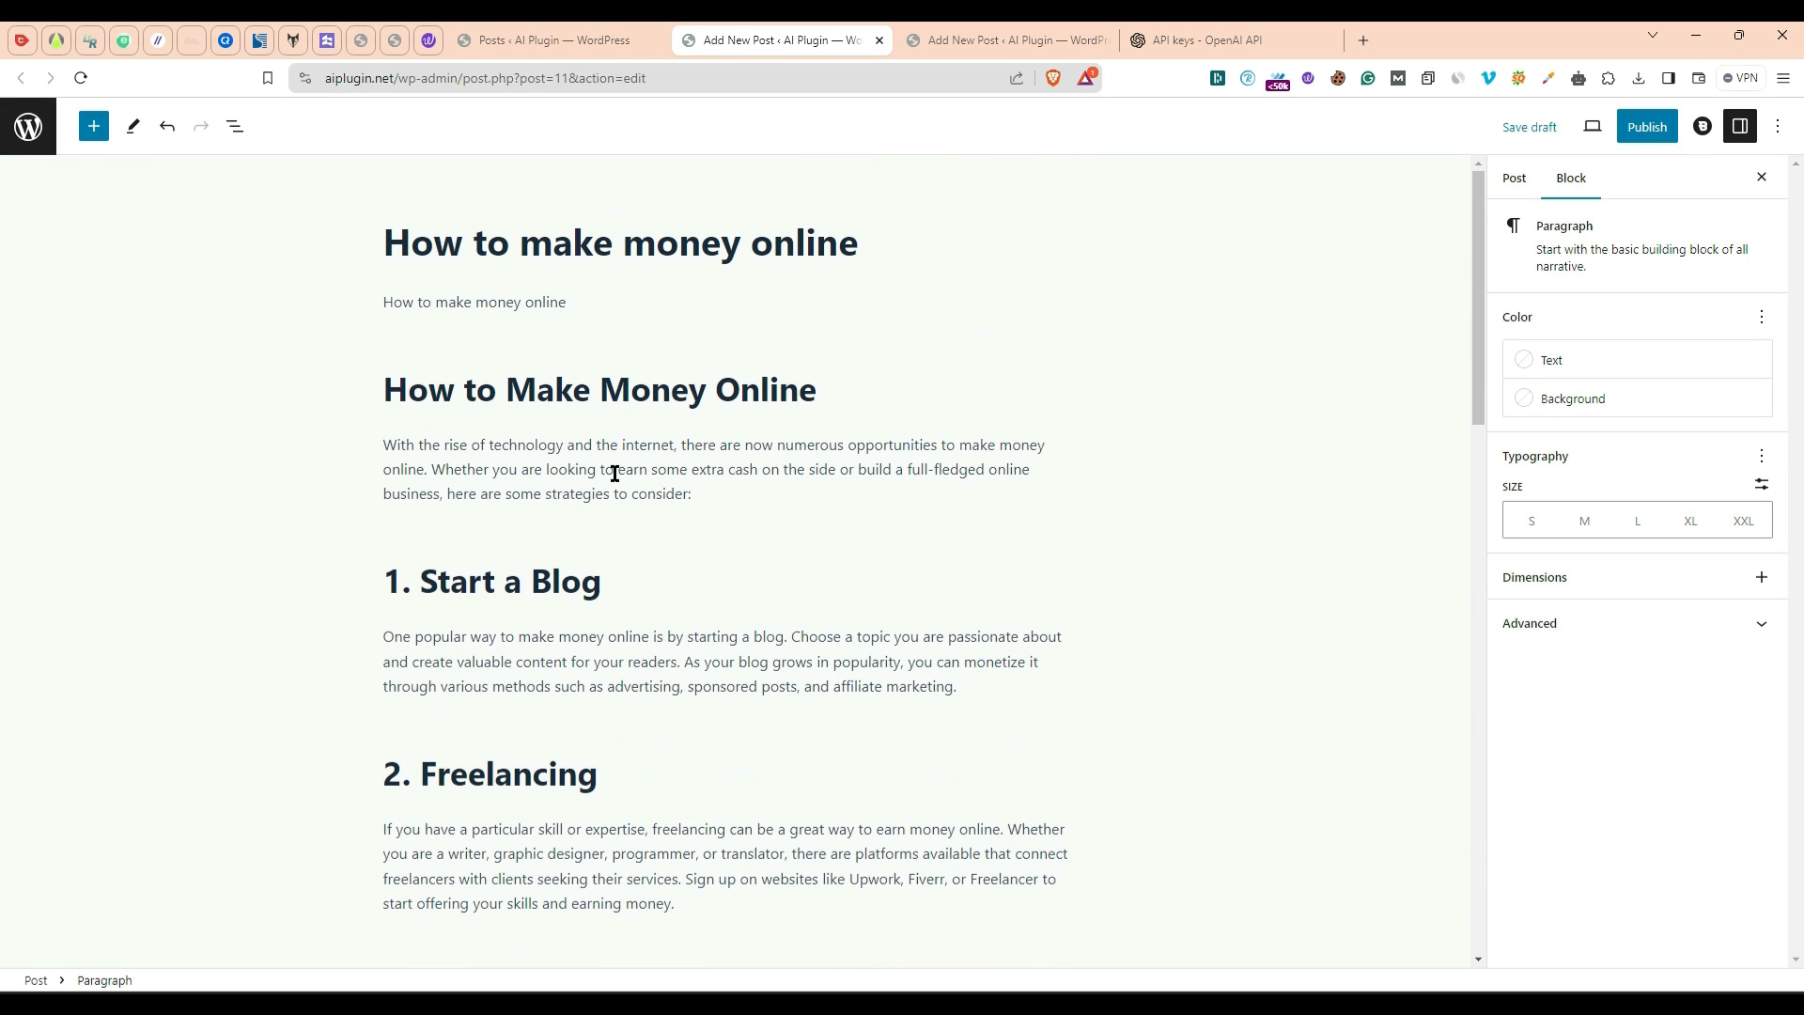
Step: Select all blocks in the post and delete the generated article
key("ctrl+a")
key("ctrl+a")
key("Delete")
Step: Return to the plugin's AI Content Generator settings and add a blank prompt at the end of the English group
left_click(532, 43)
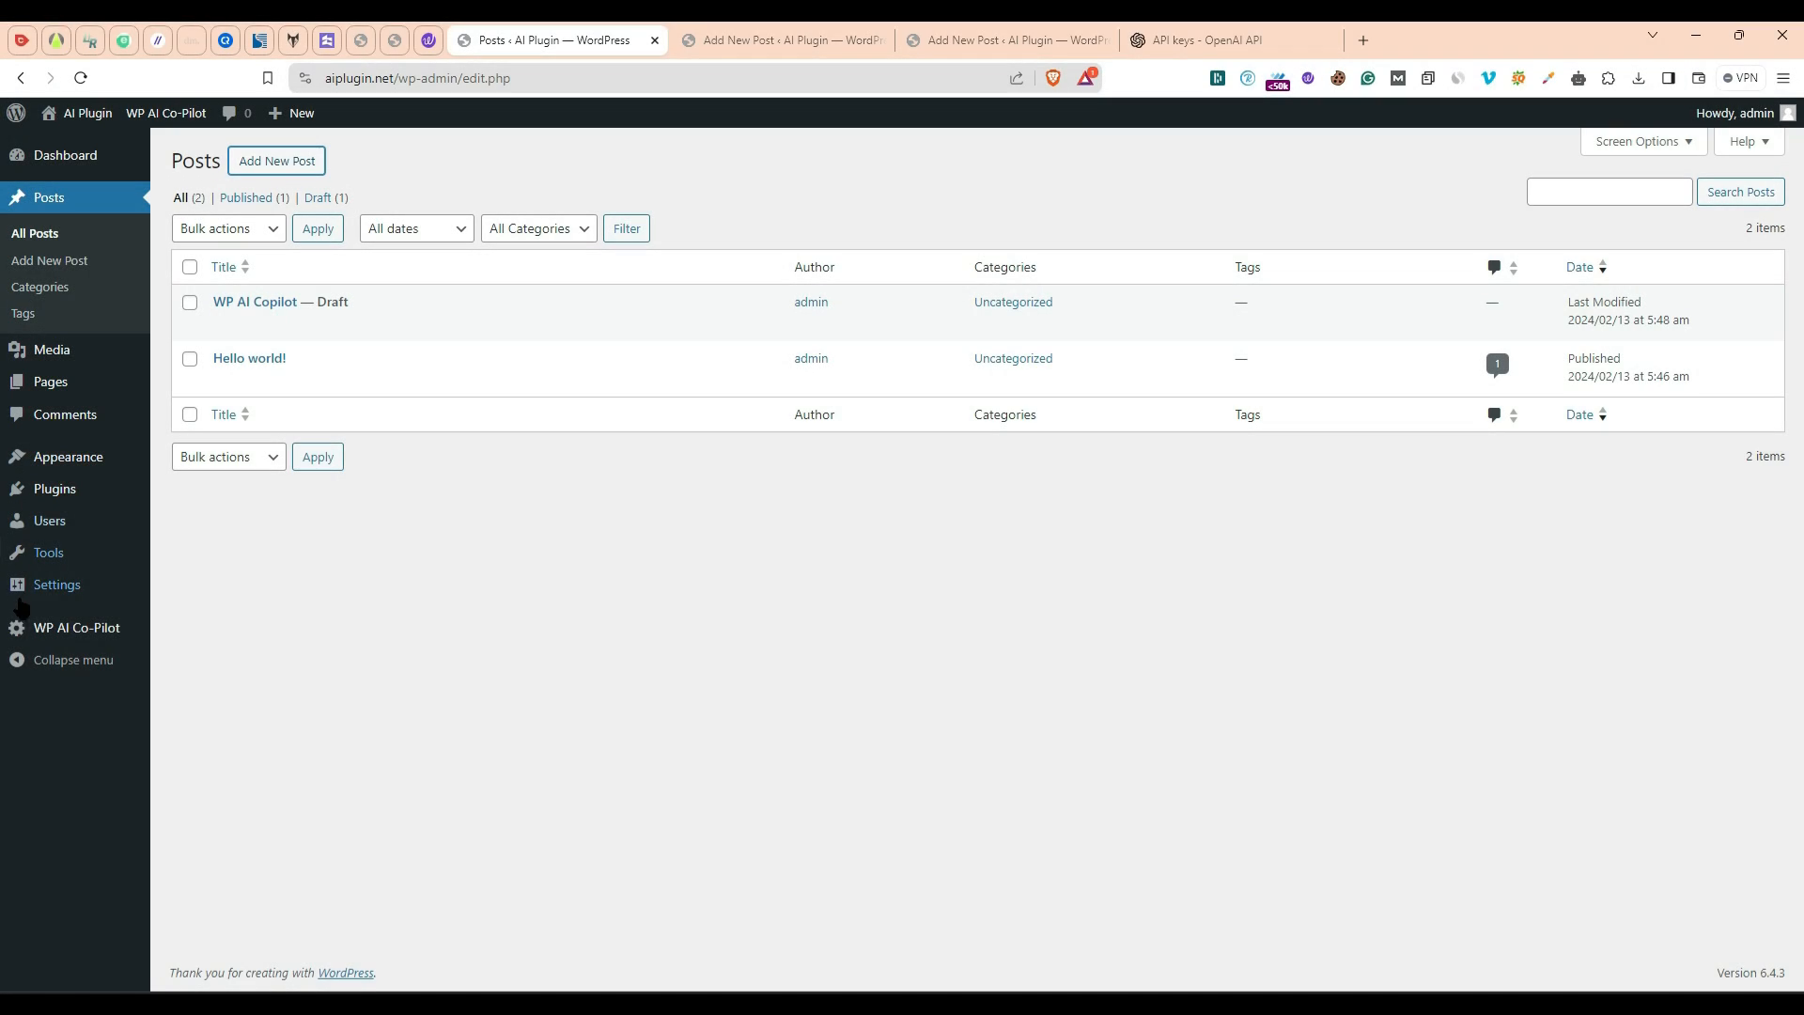
mouse_move(28, 624)
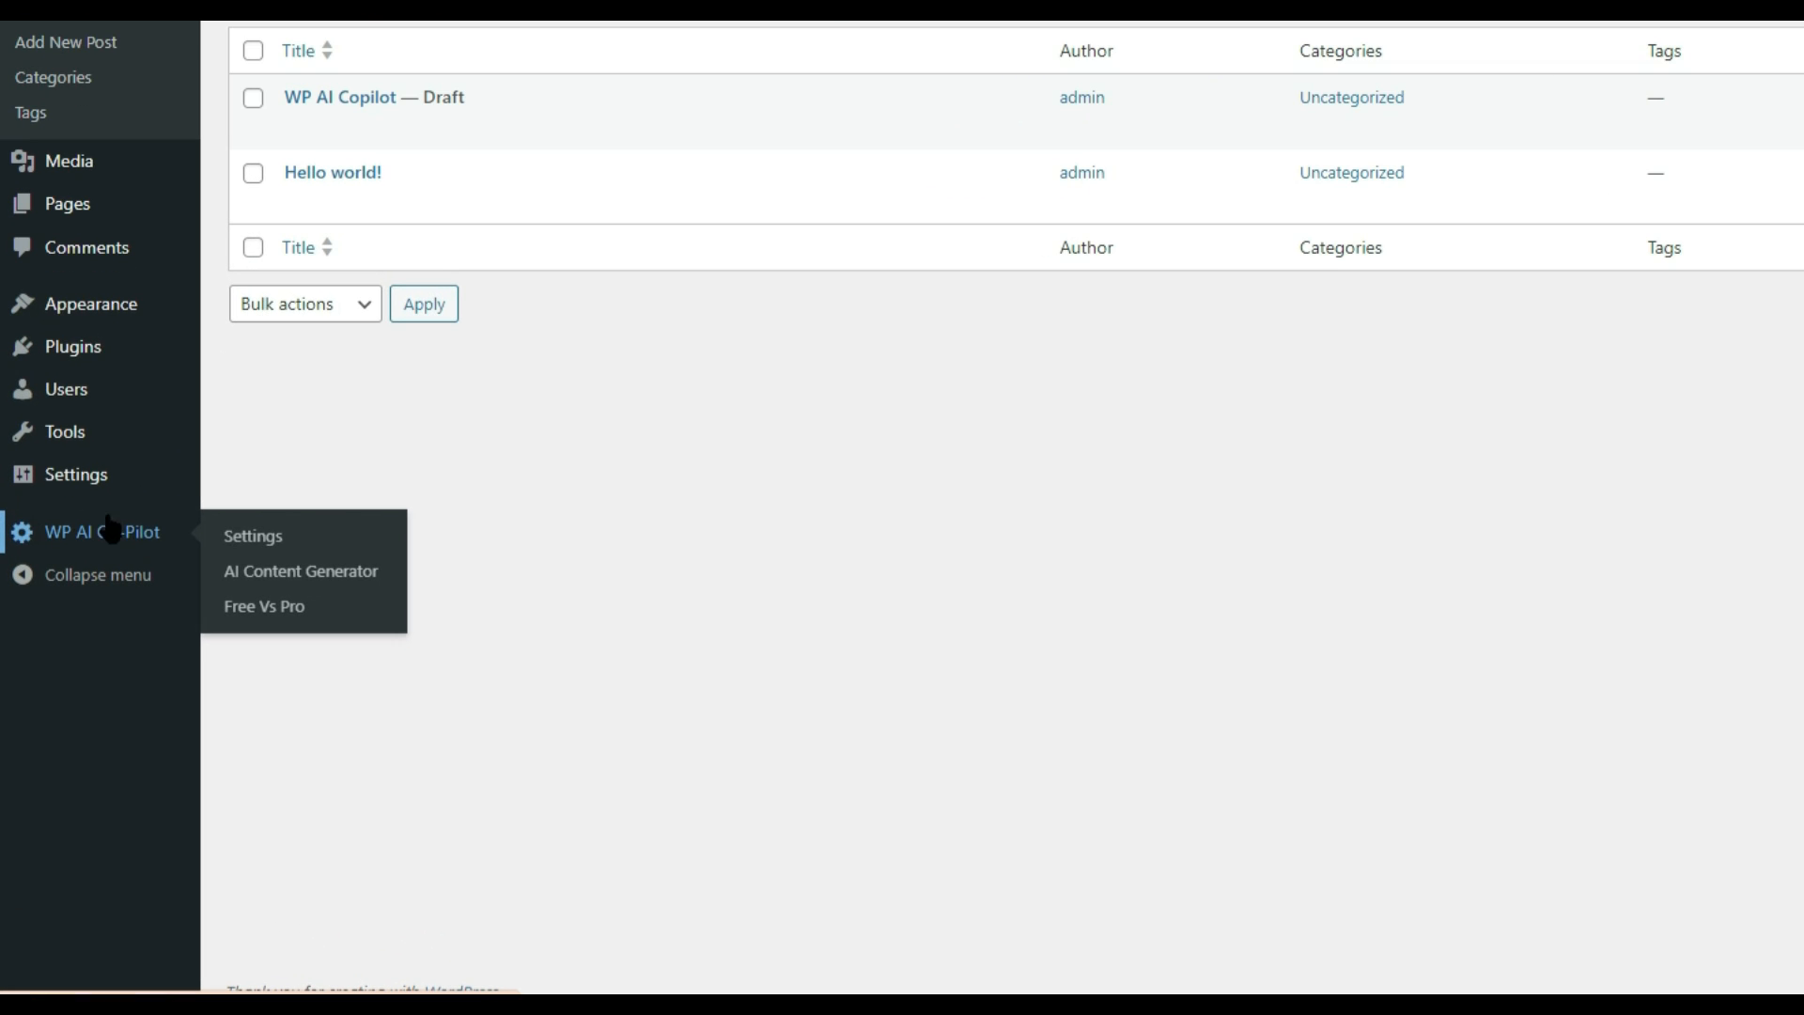
left_click(289, 570)
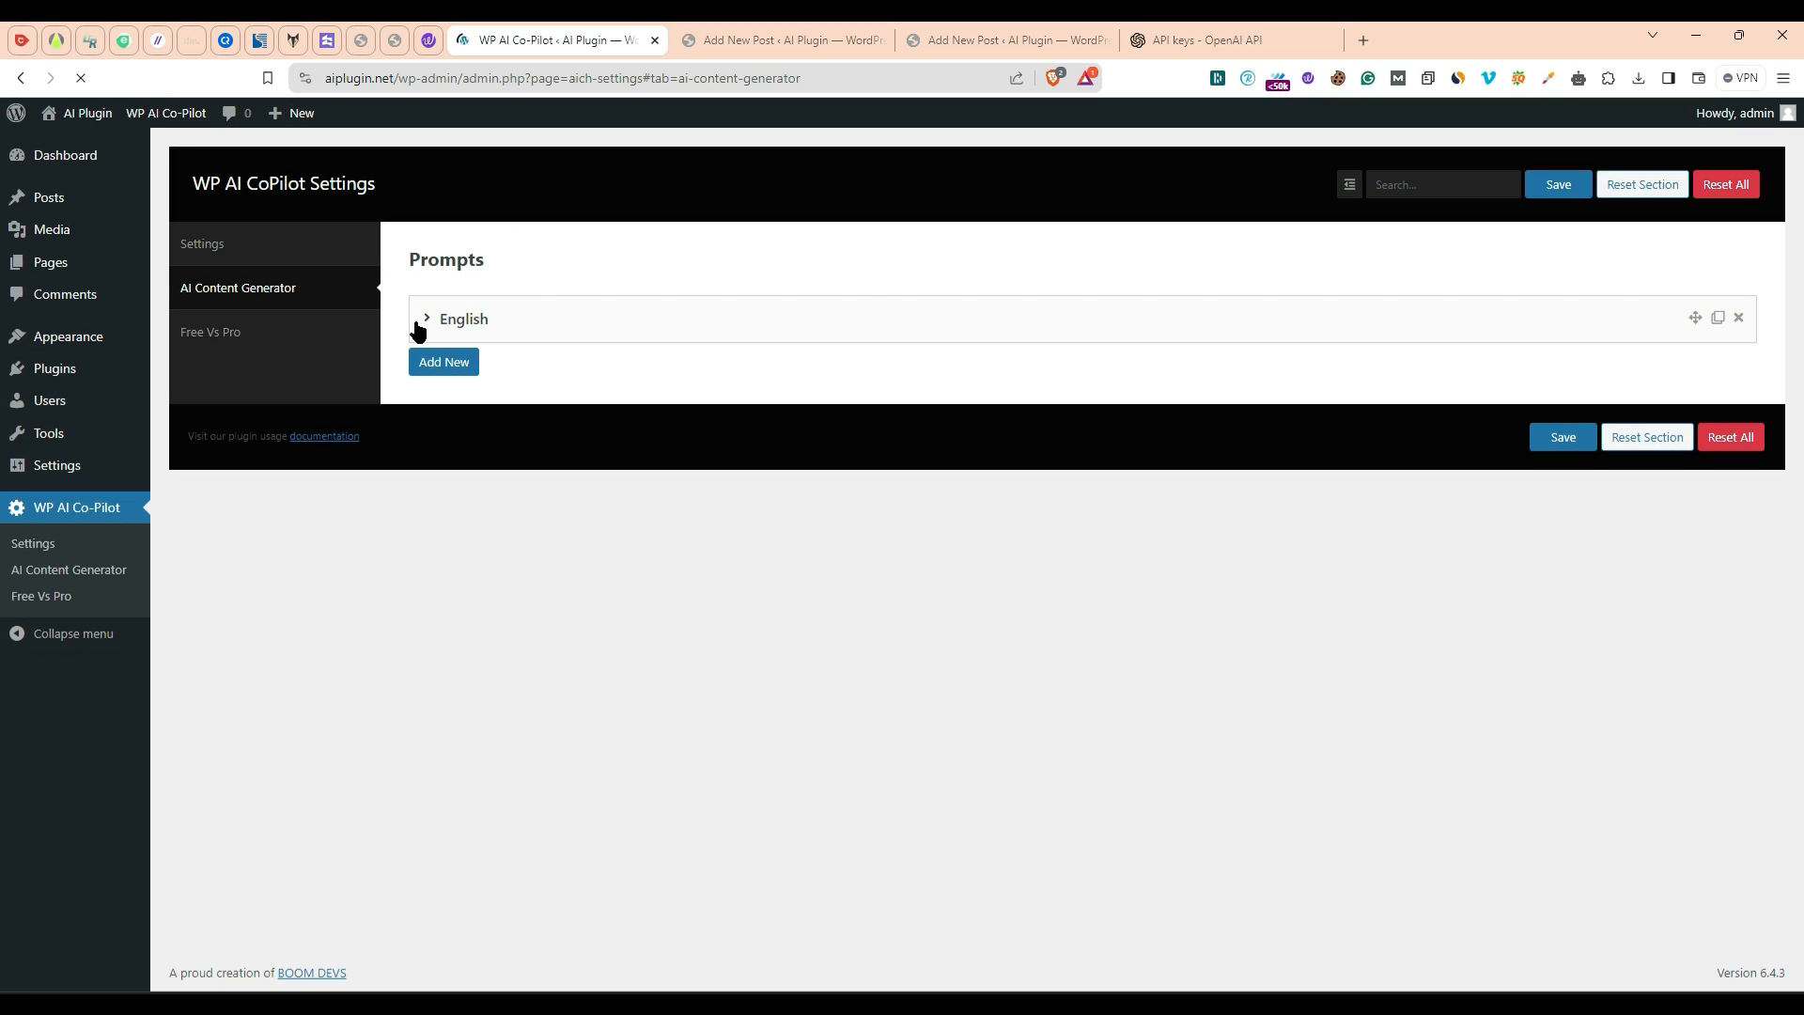
left_click(419, 324)
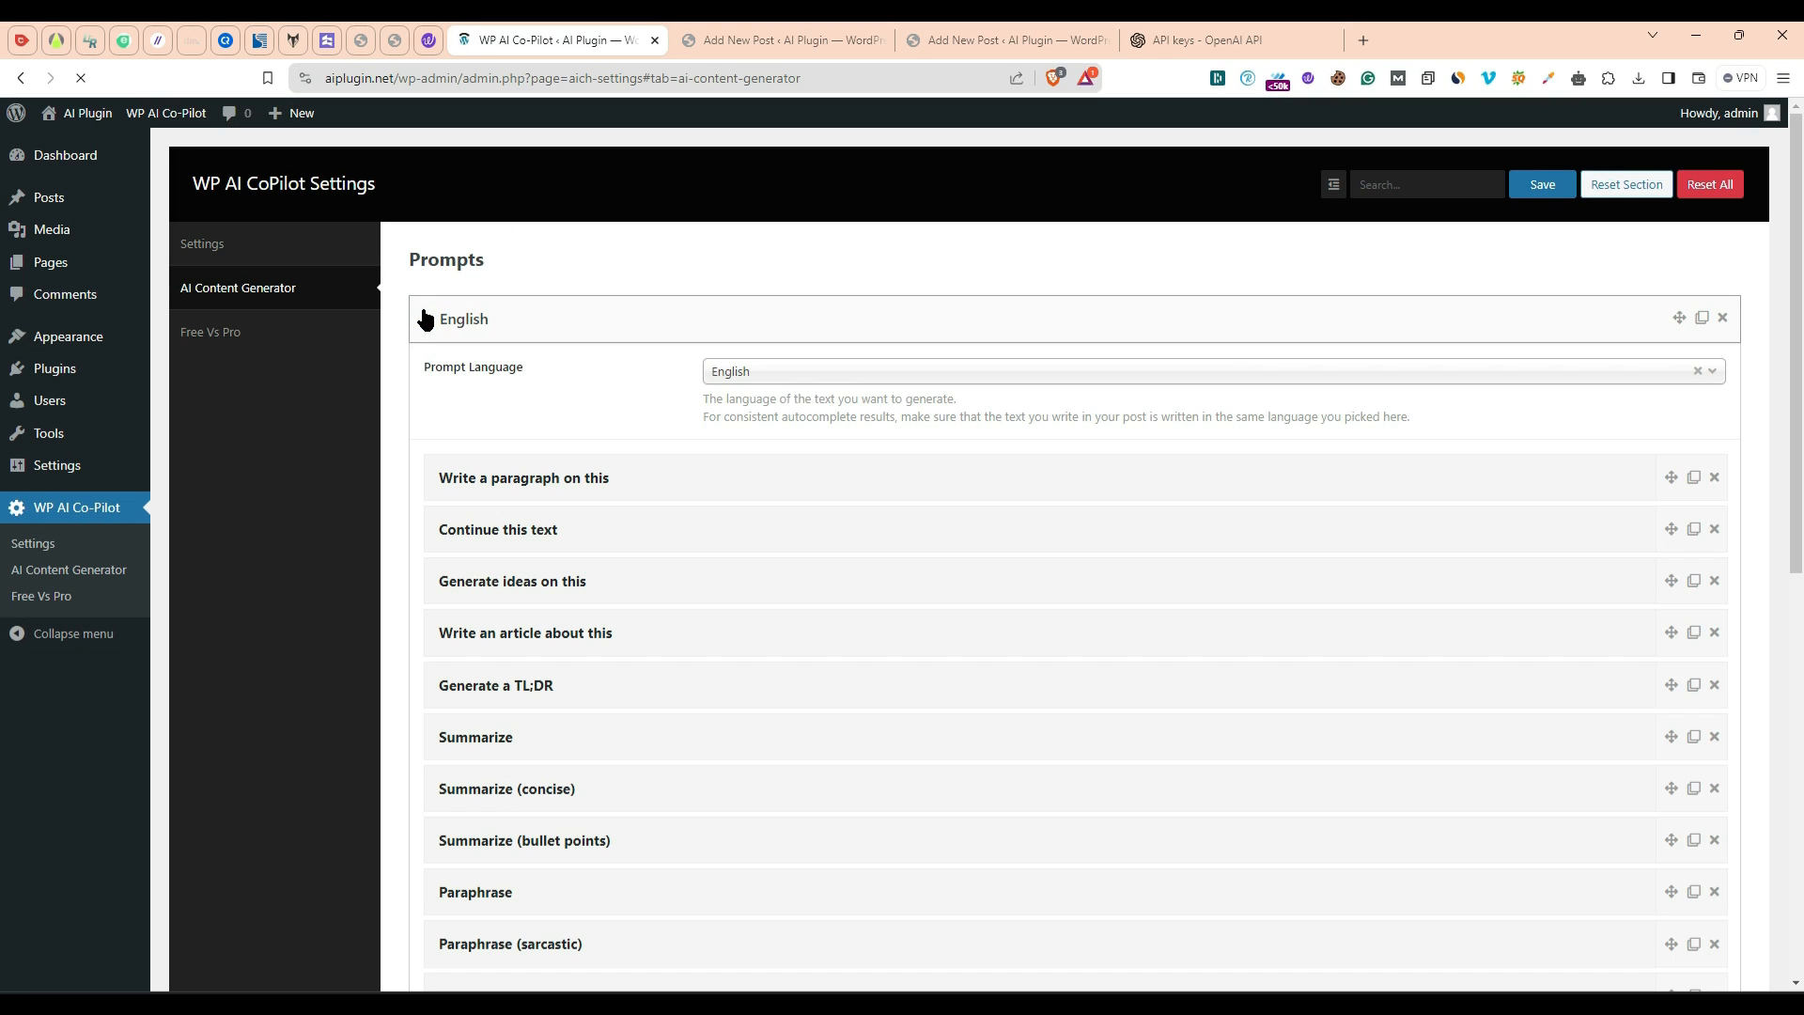
scroll(624, 555, "down", 7)
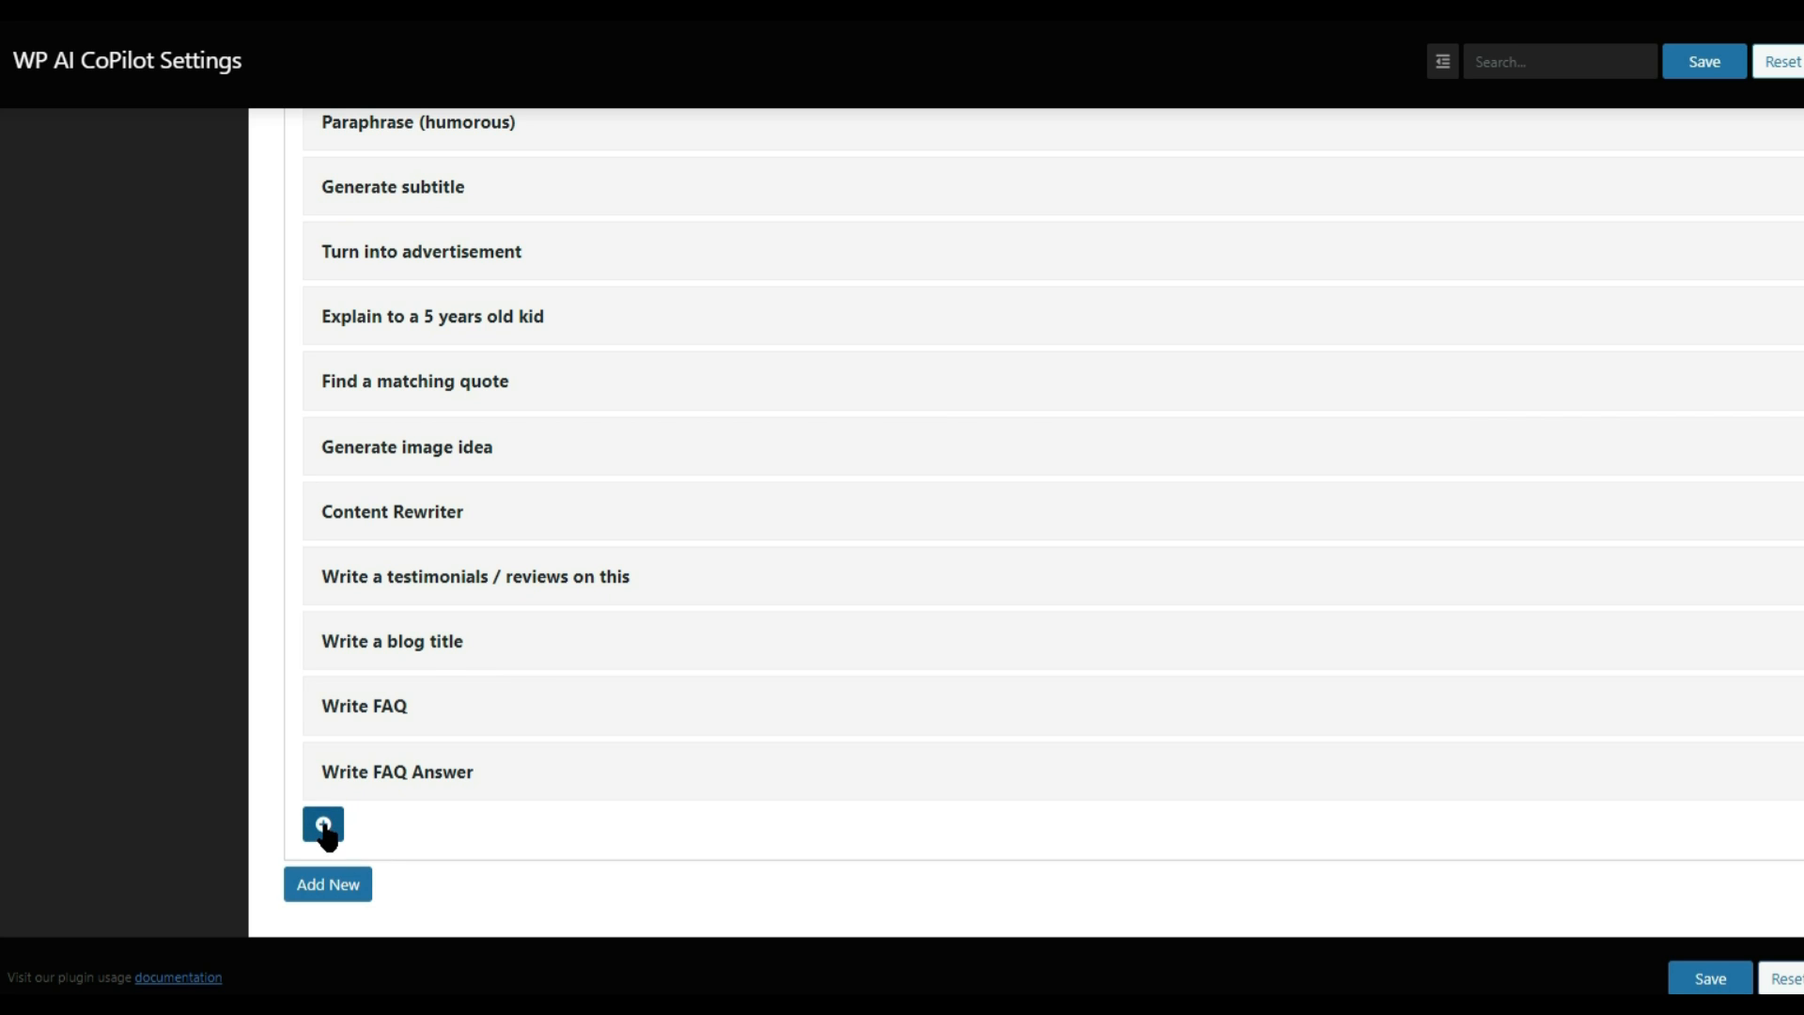
left_click(323, 824)
scroll(804, 785, "down", 2)
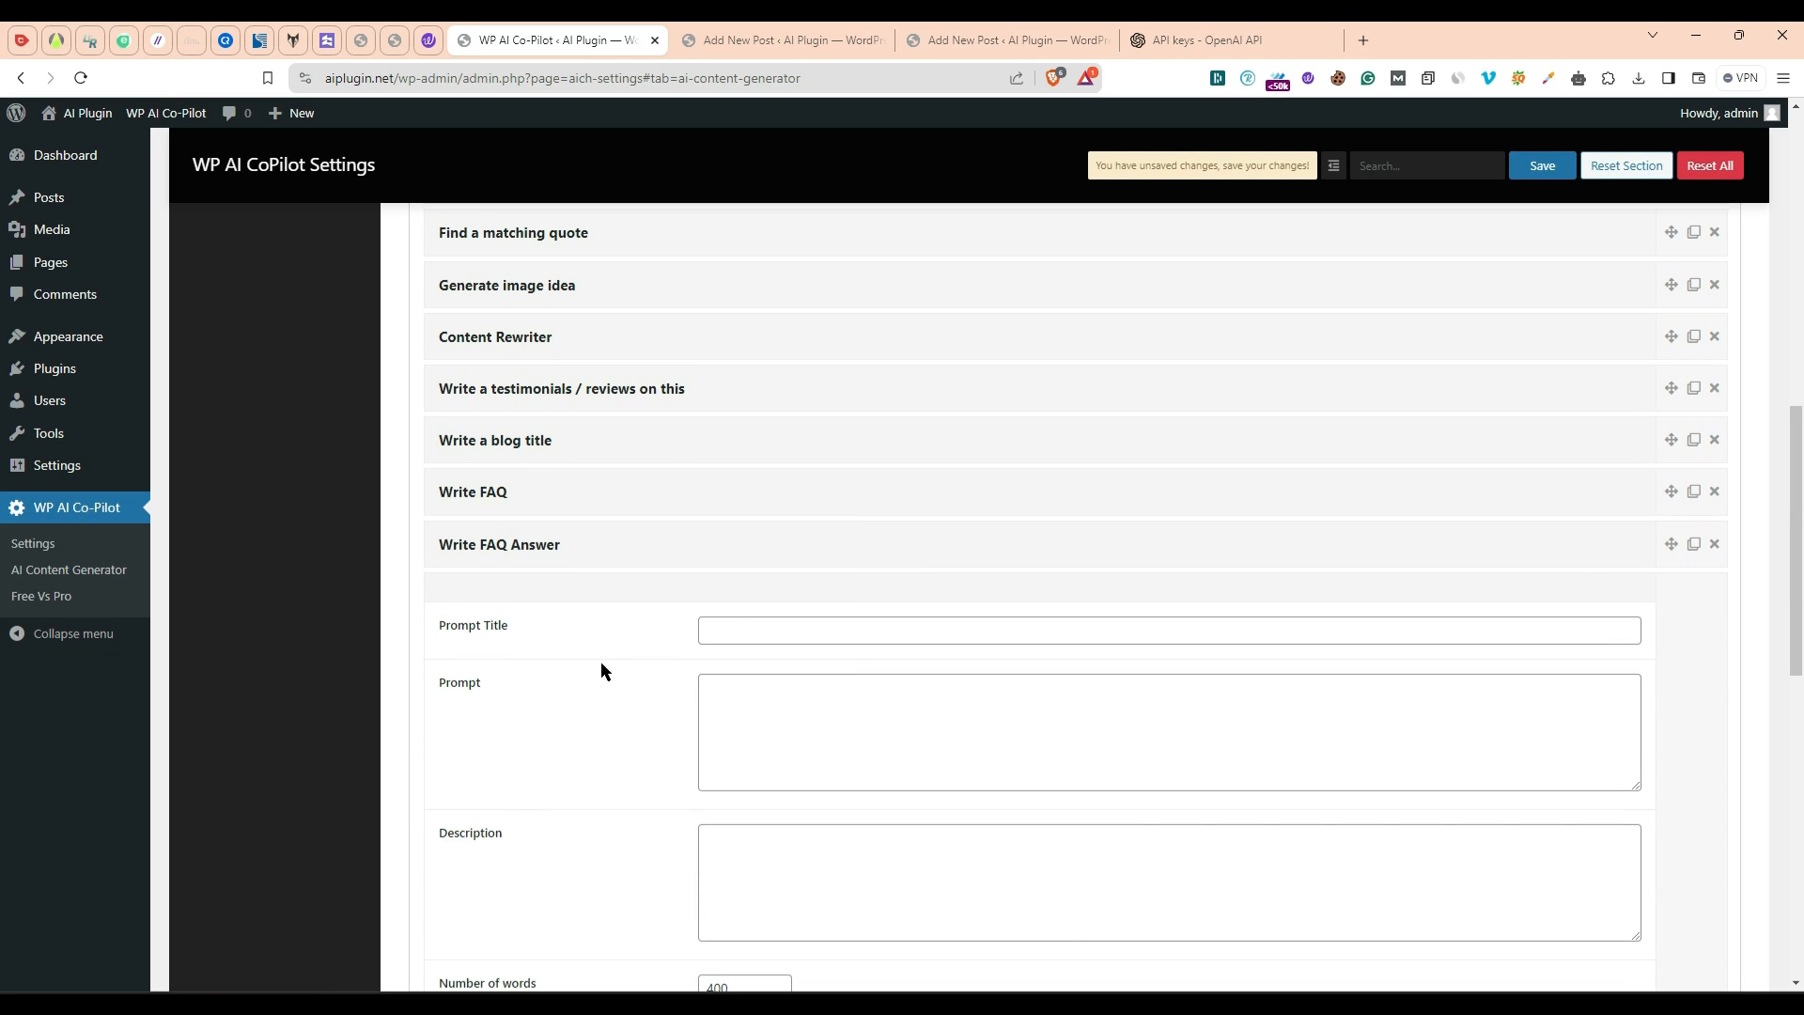
Step: Title the new prompt "Intro Paragraph for Blog Post" and enter text asking an SEO content writer for SEO-friendly intro paragraphs, ending "We're going to talk about:"
left_click(736, 631)
type("Intro Paragraph for Blog Post")
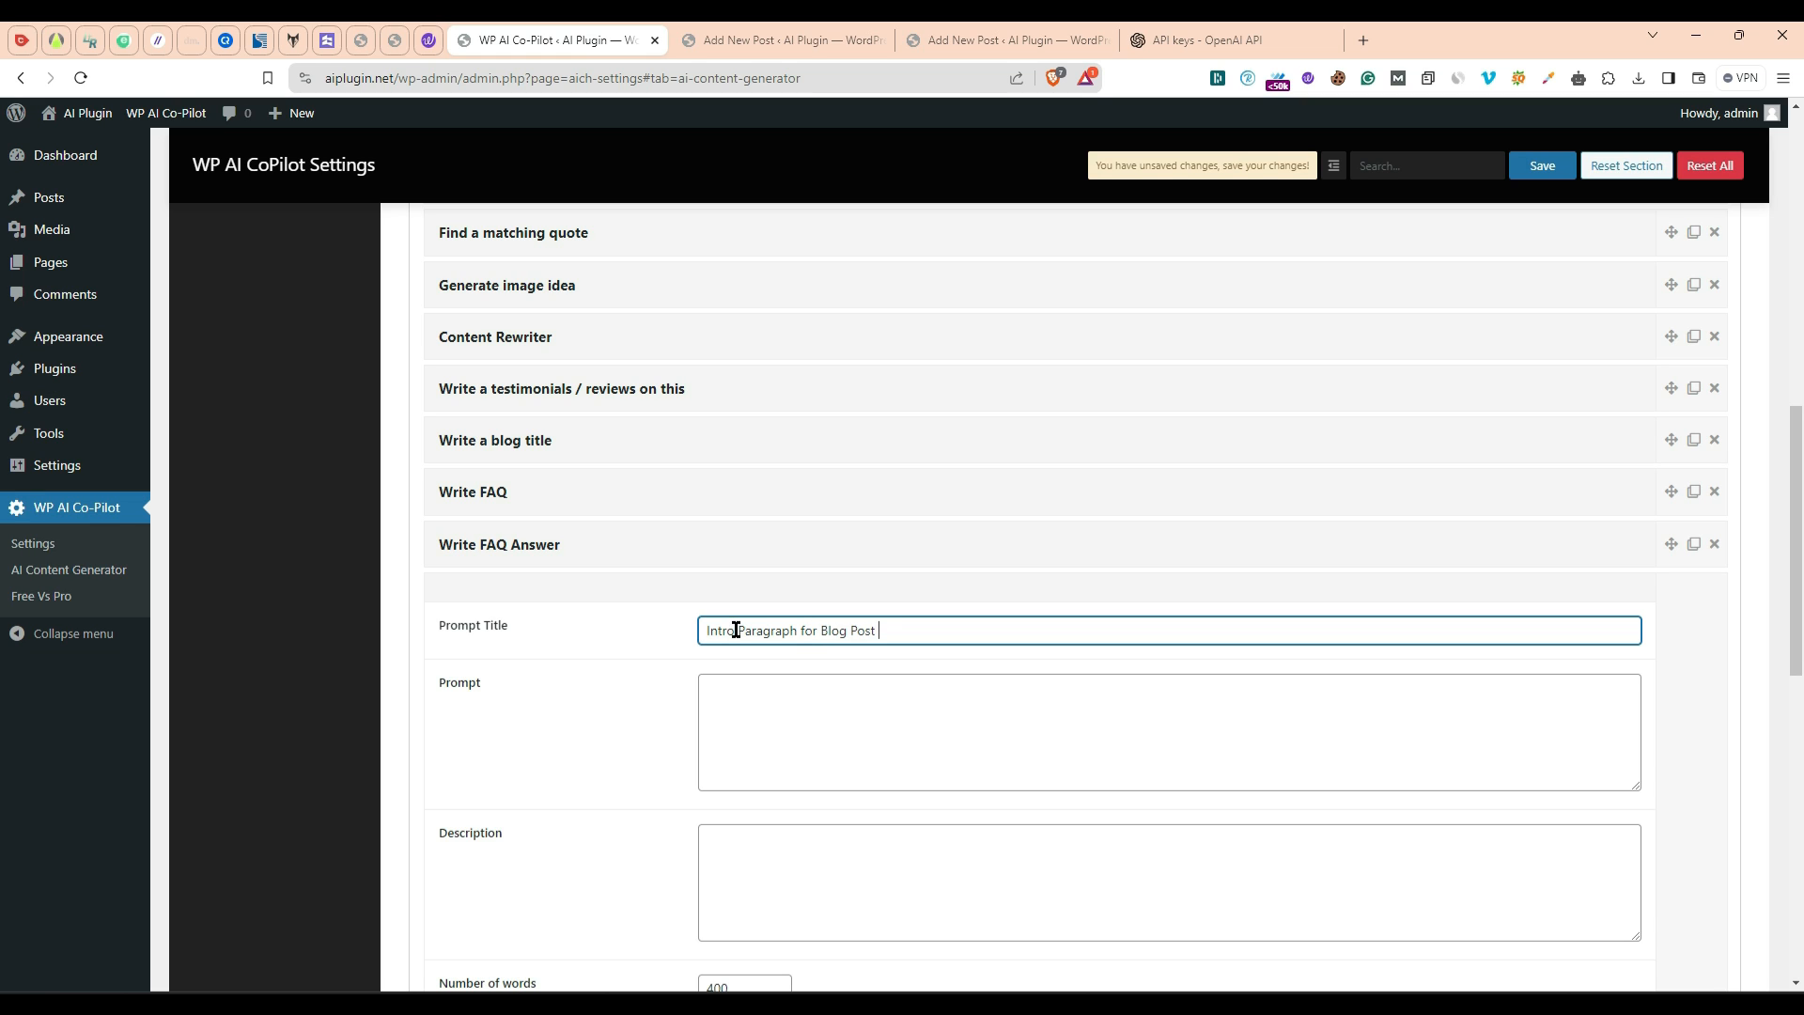
left_click(777, 702)
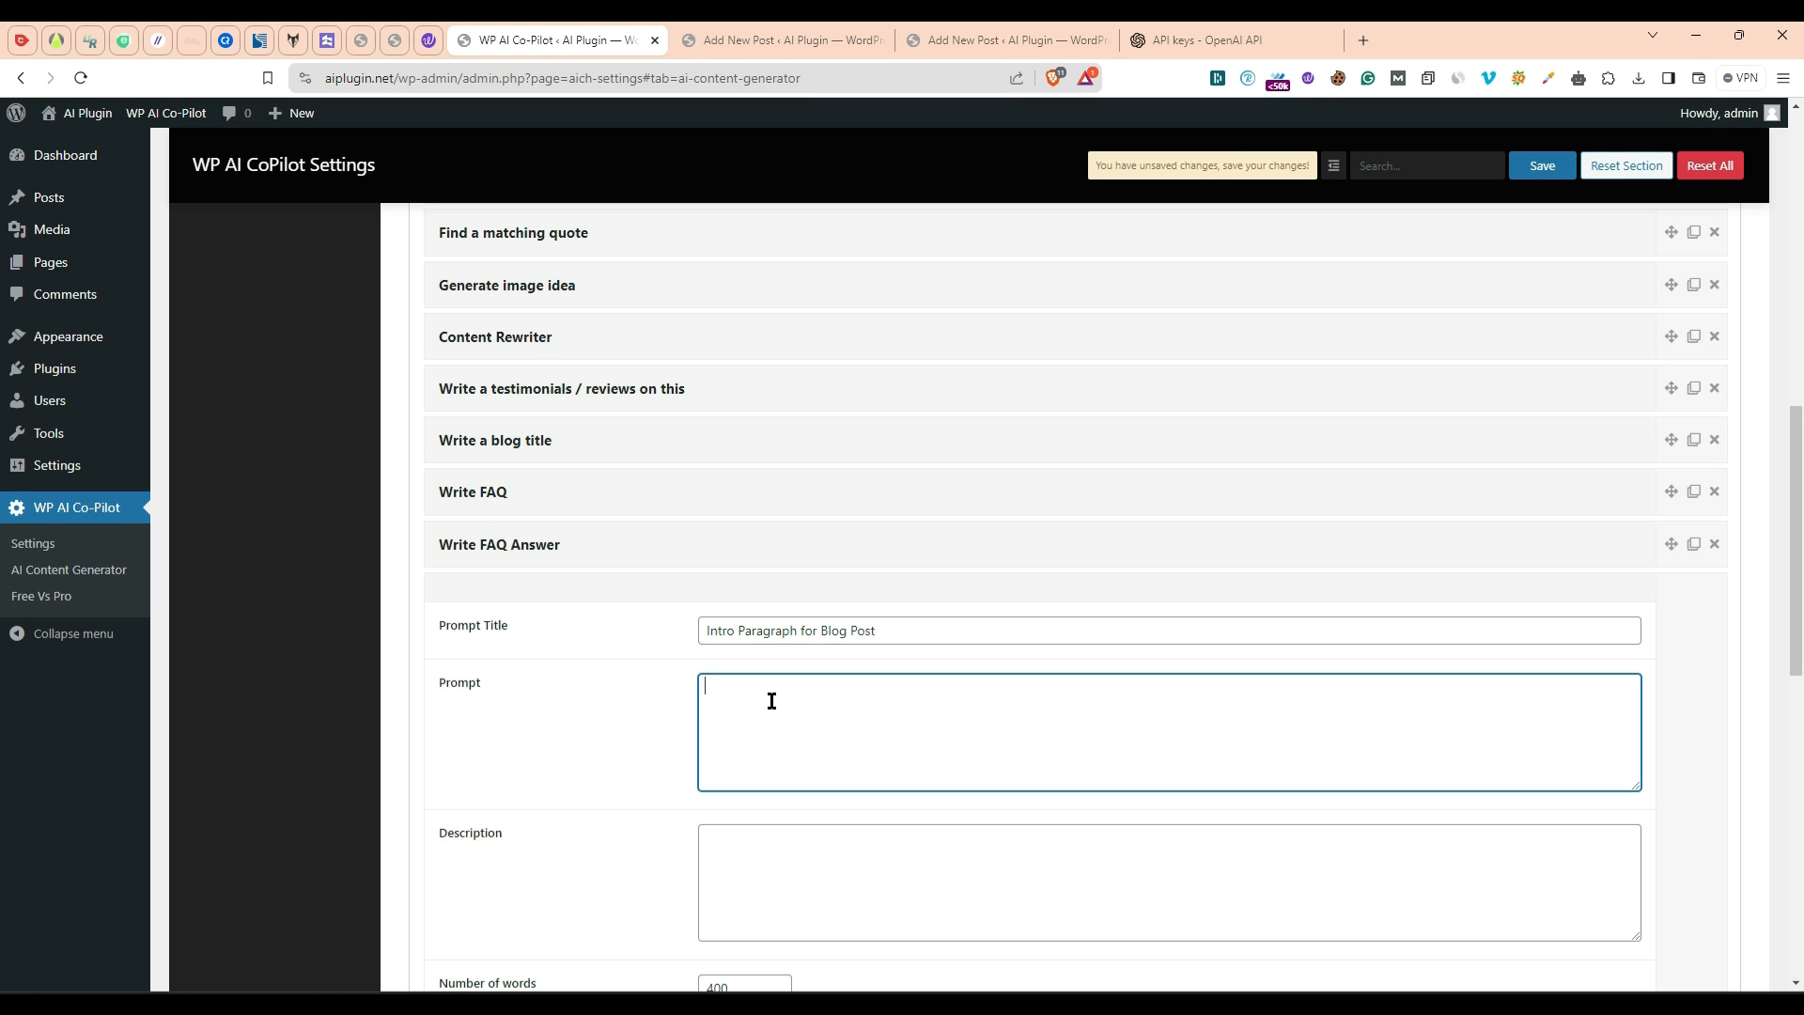
type("Act as an SEO content writer with a specialization in writing SEO-friendly content. Write the SEO-friendly intro paragraphs that will be part of your blog introduction. We're going to talk about:")
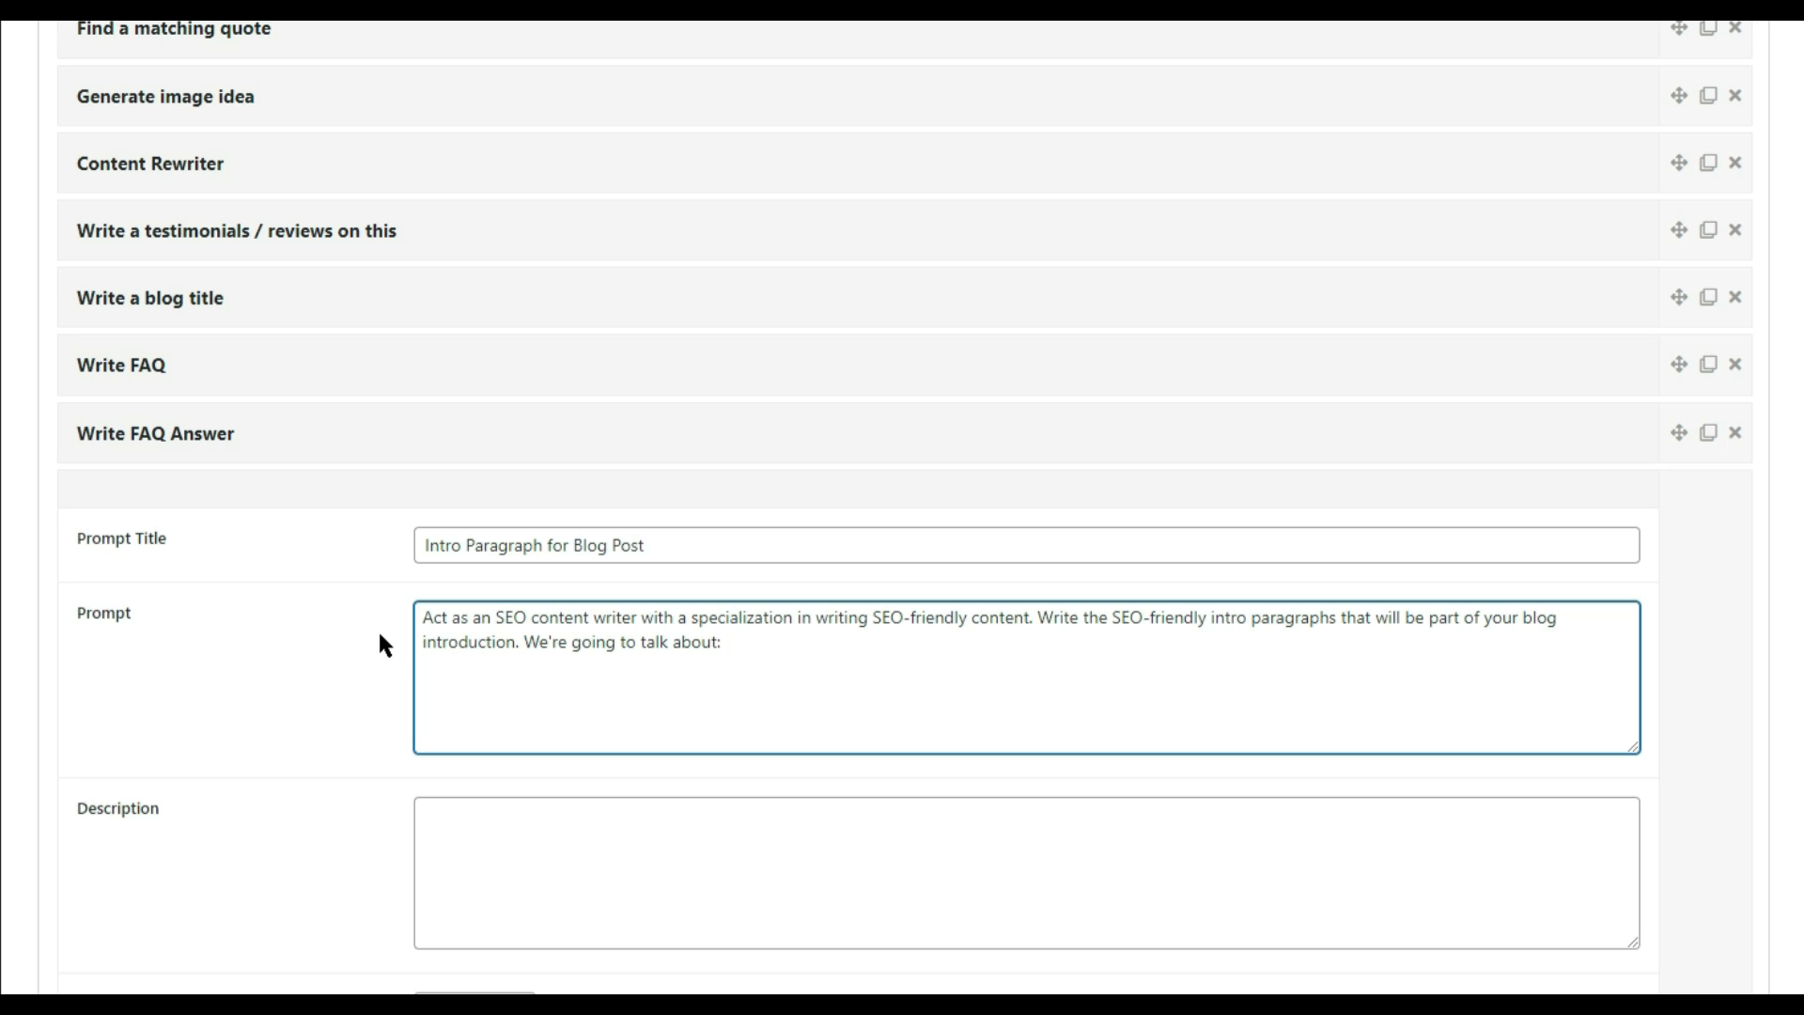
Step: Check the placeholder in the "Write FAQ Answer" prompt and append [[text_1]] to the "Intro Paragraph for Blog Post" prompt text
scroll(377, 628, "up", 2)
left_click(294, 615)
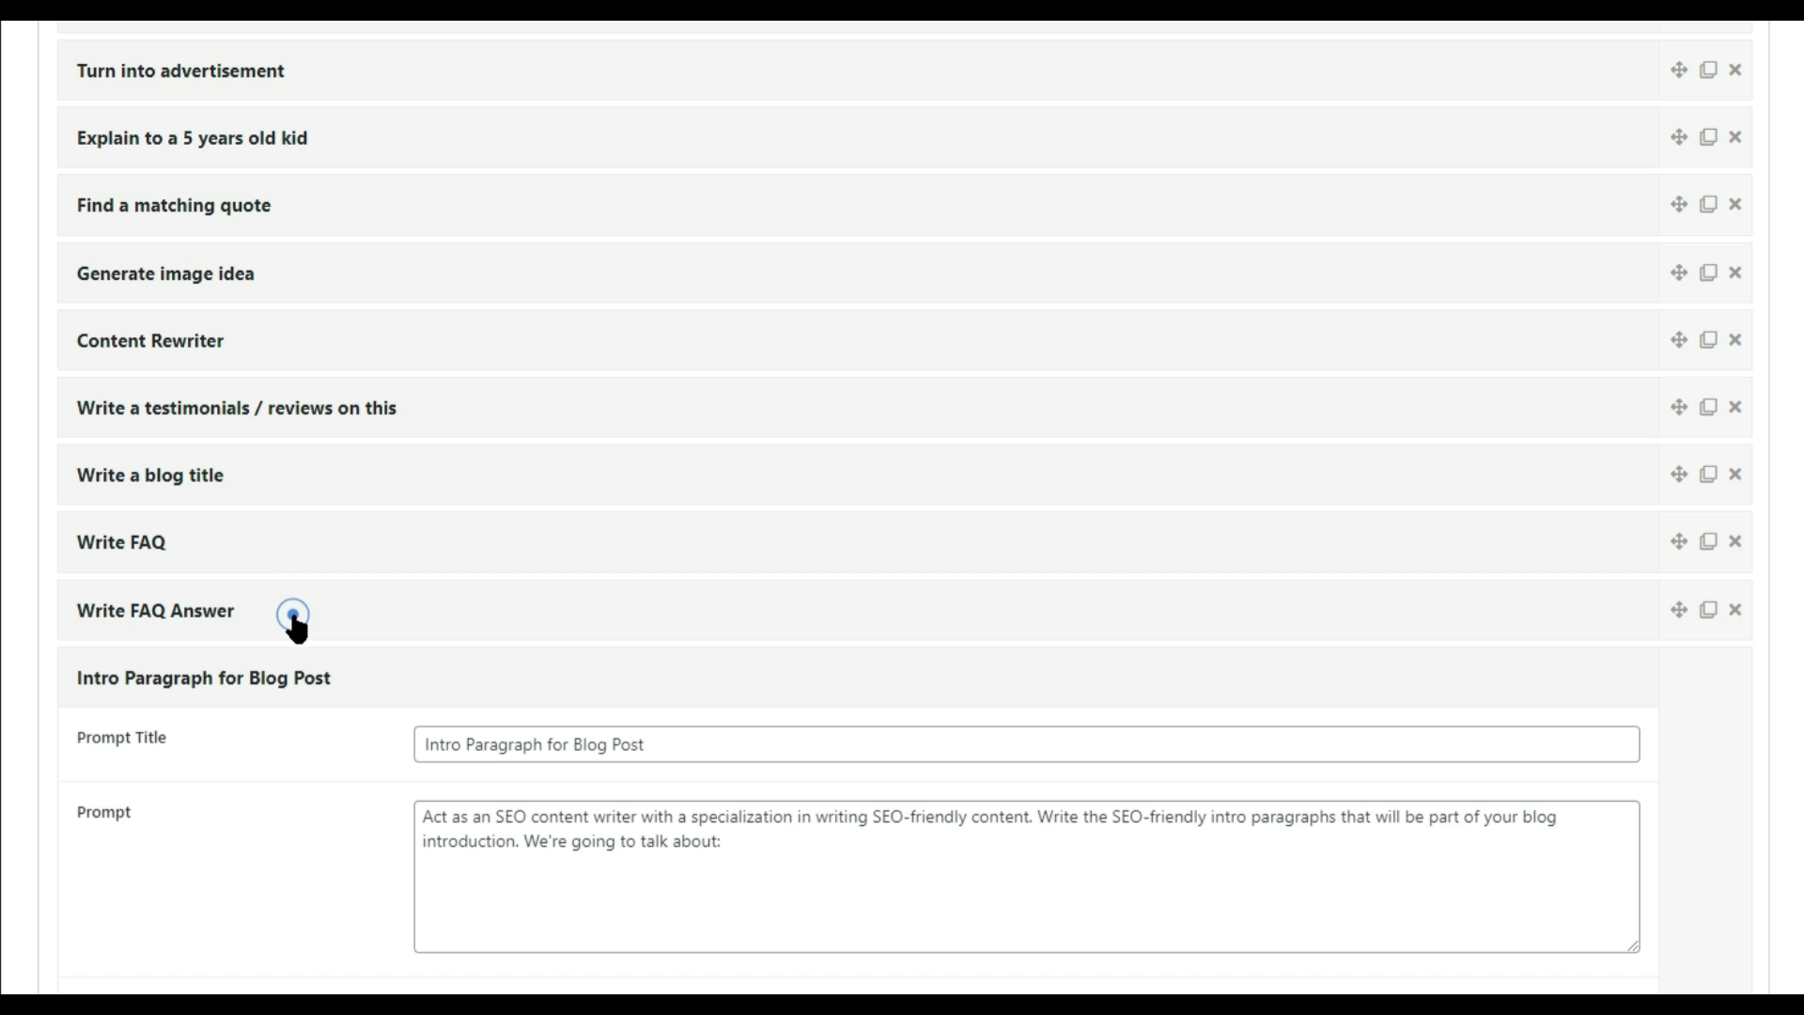
scroll(338, 652, "down", 3)
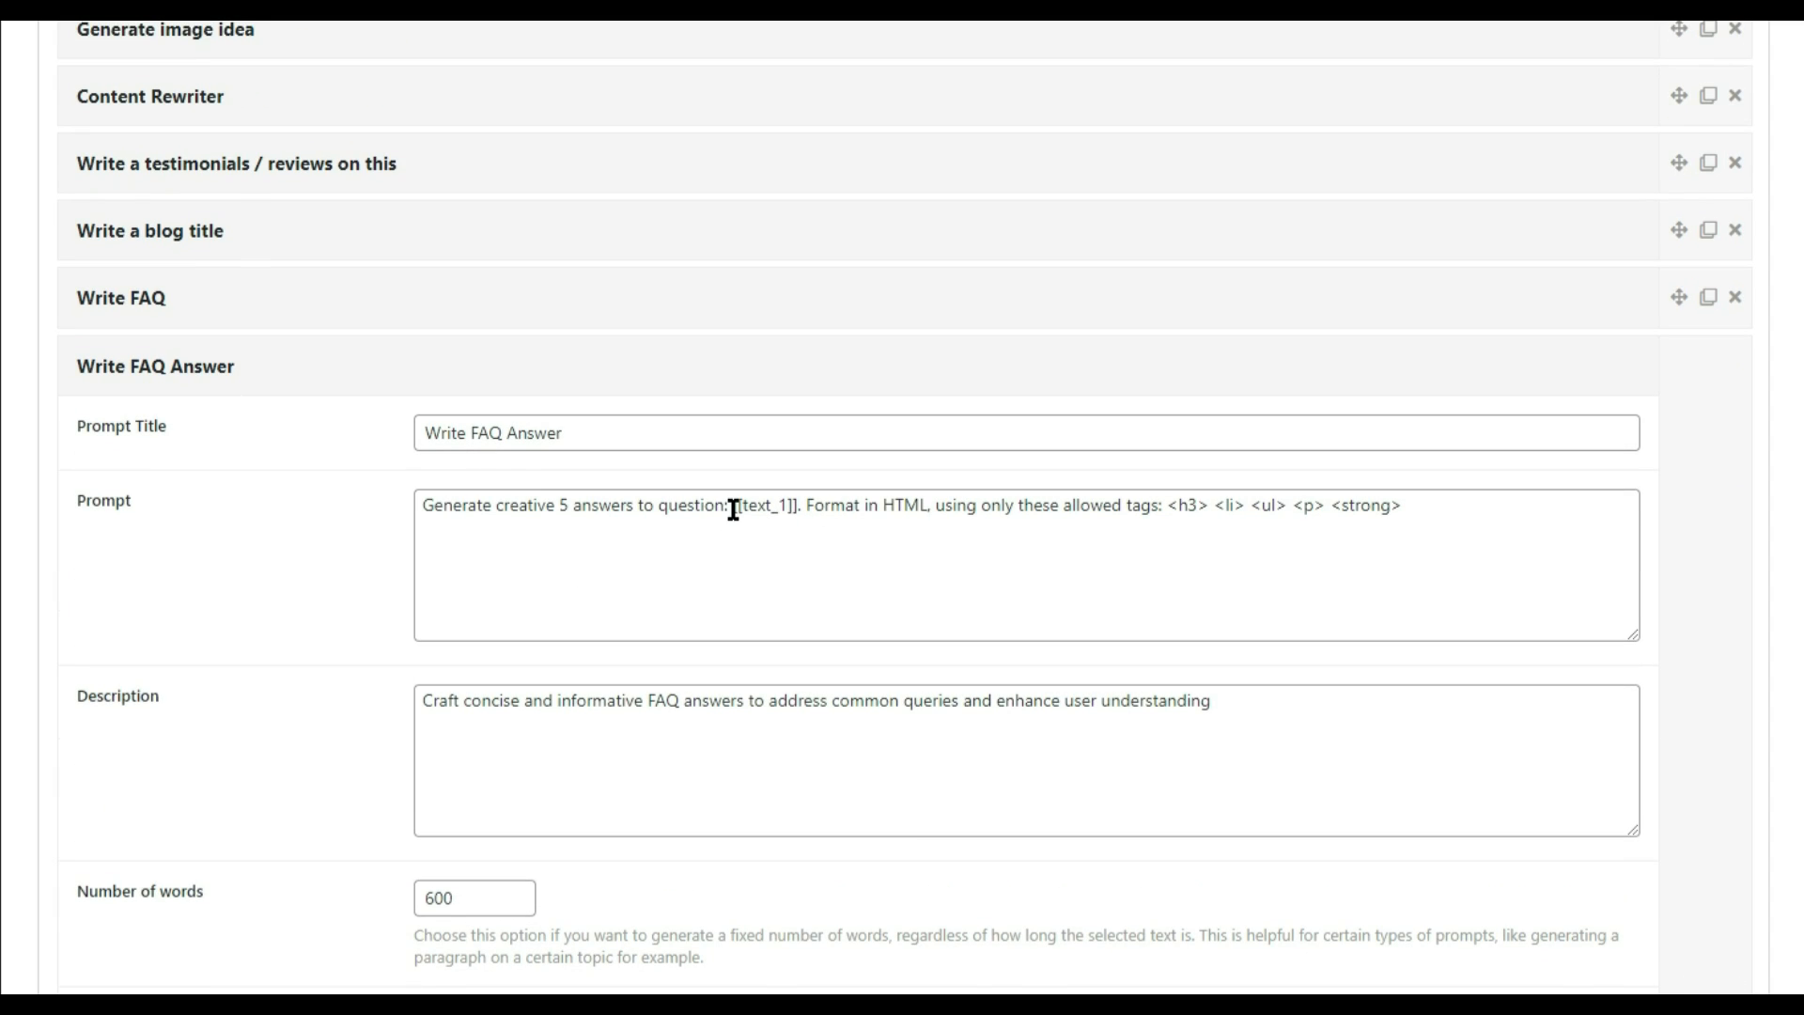
left_click_drag(734, 507, 793, 528)
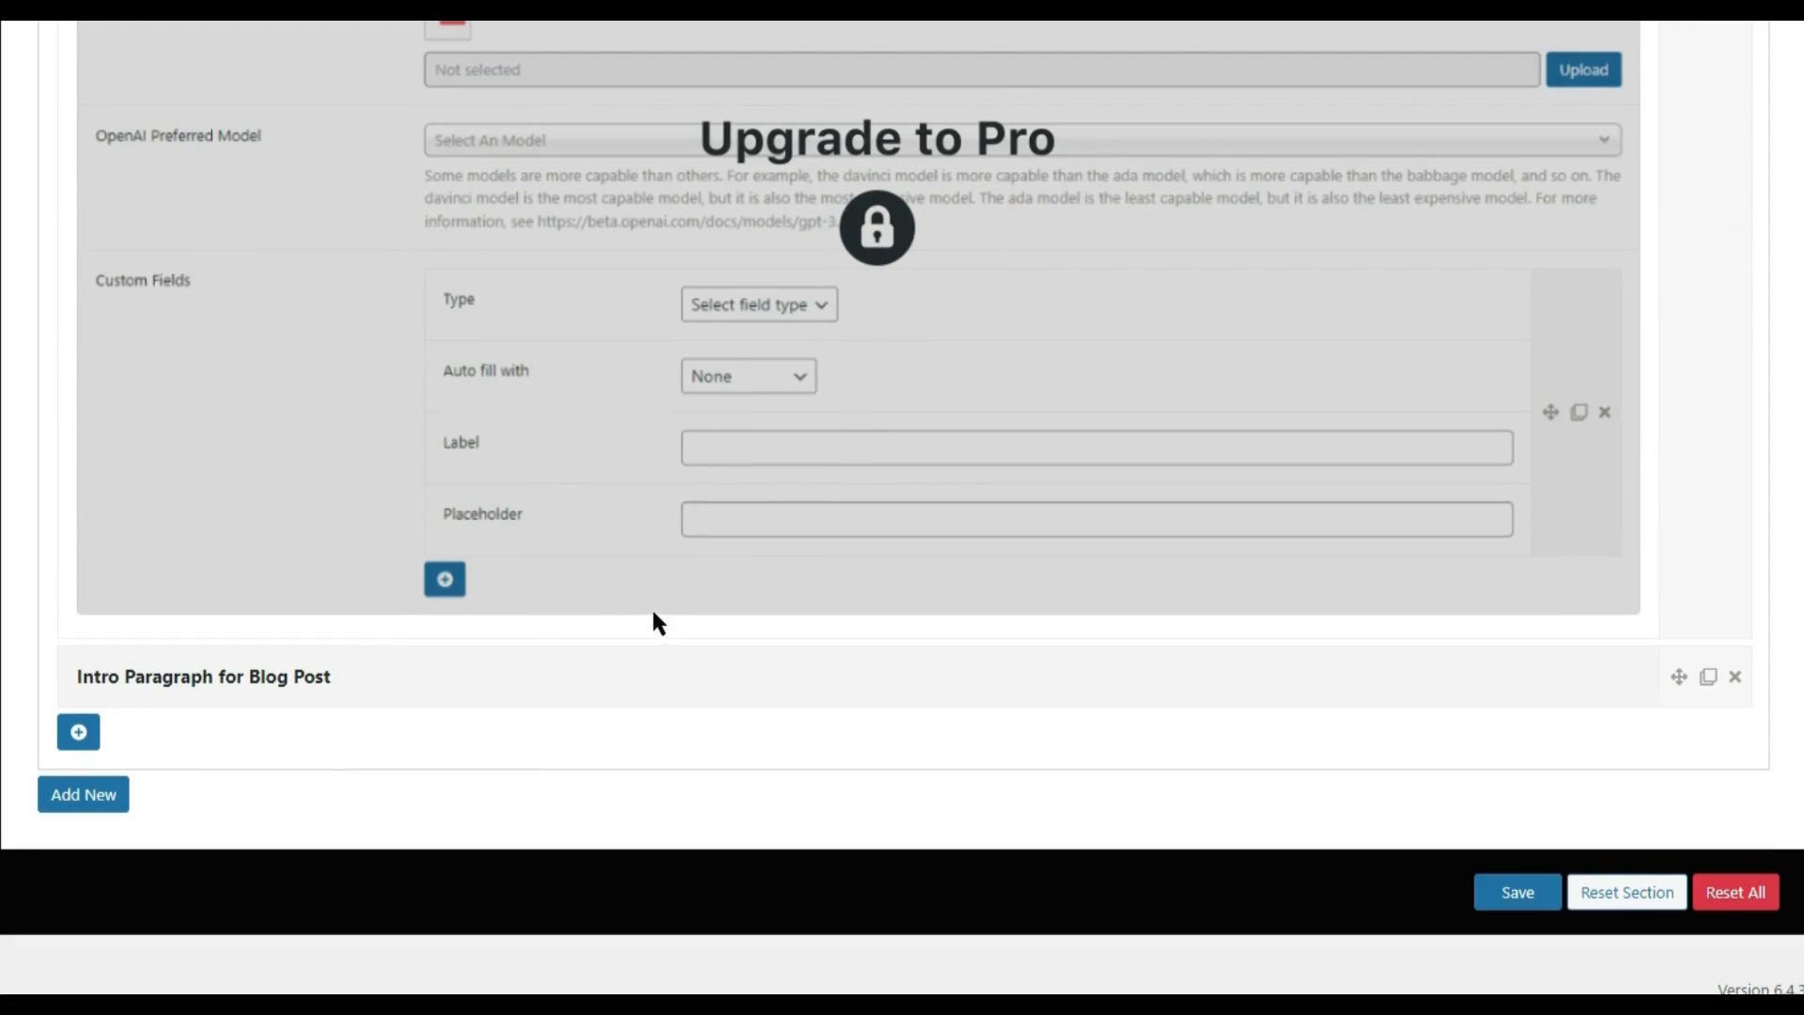
left_click(432, 678)
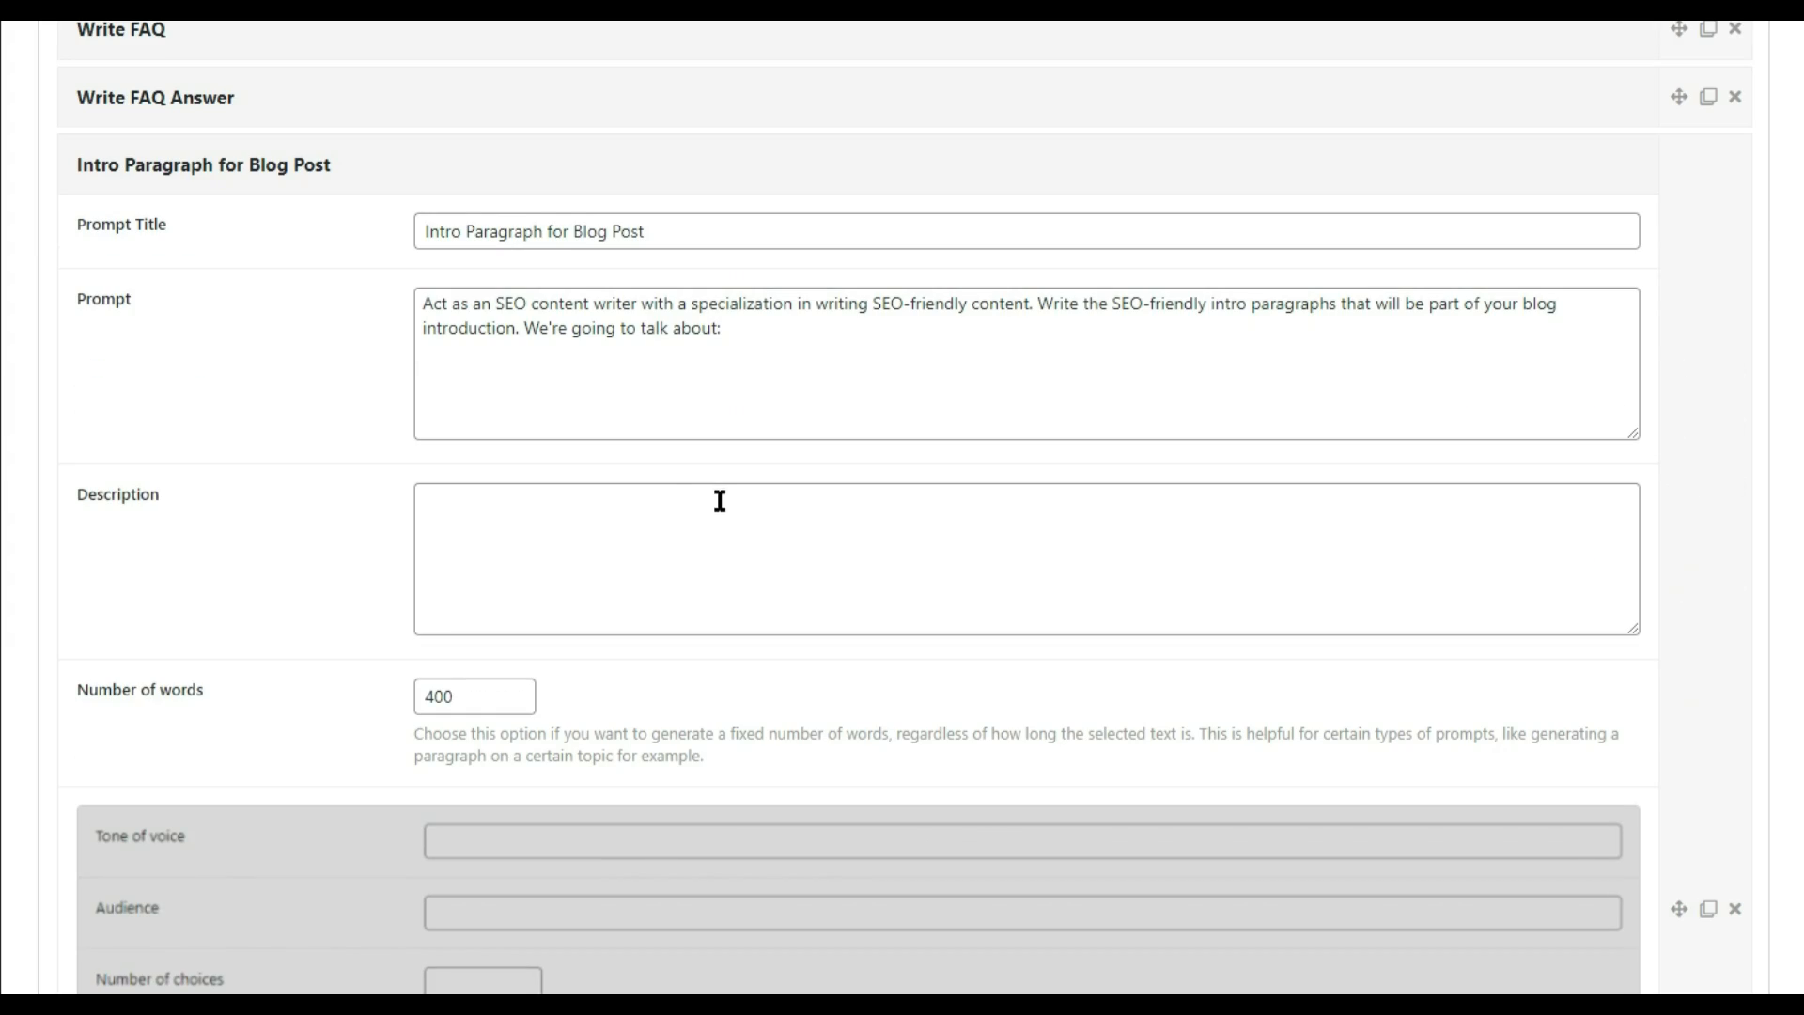
left_click(845, 330)
type("[[text_1]]")
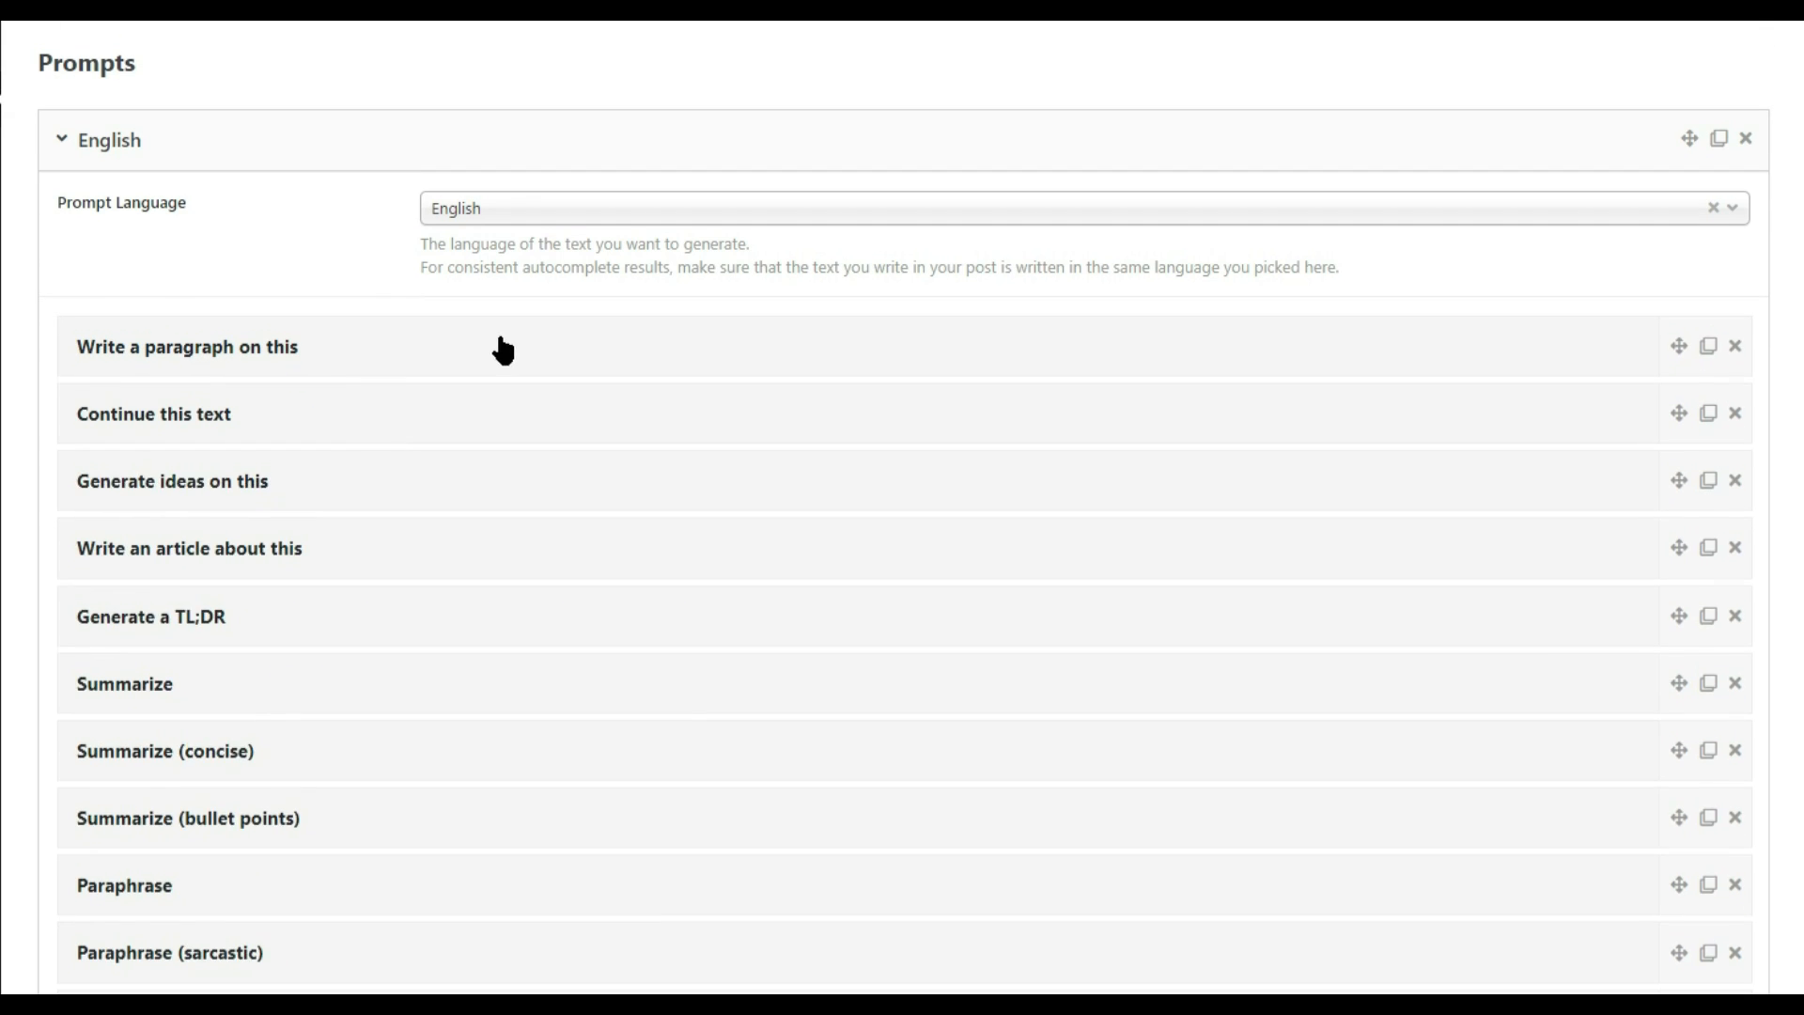
Step: Copy "Format in HTML, using only these allowed tags: <p> <strong>" from the "Write a paragraph on this" prompt text
left_click(495, 347)
left_click_drag(740, 489, 1240, 503)
key("ctrl+c")
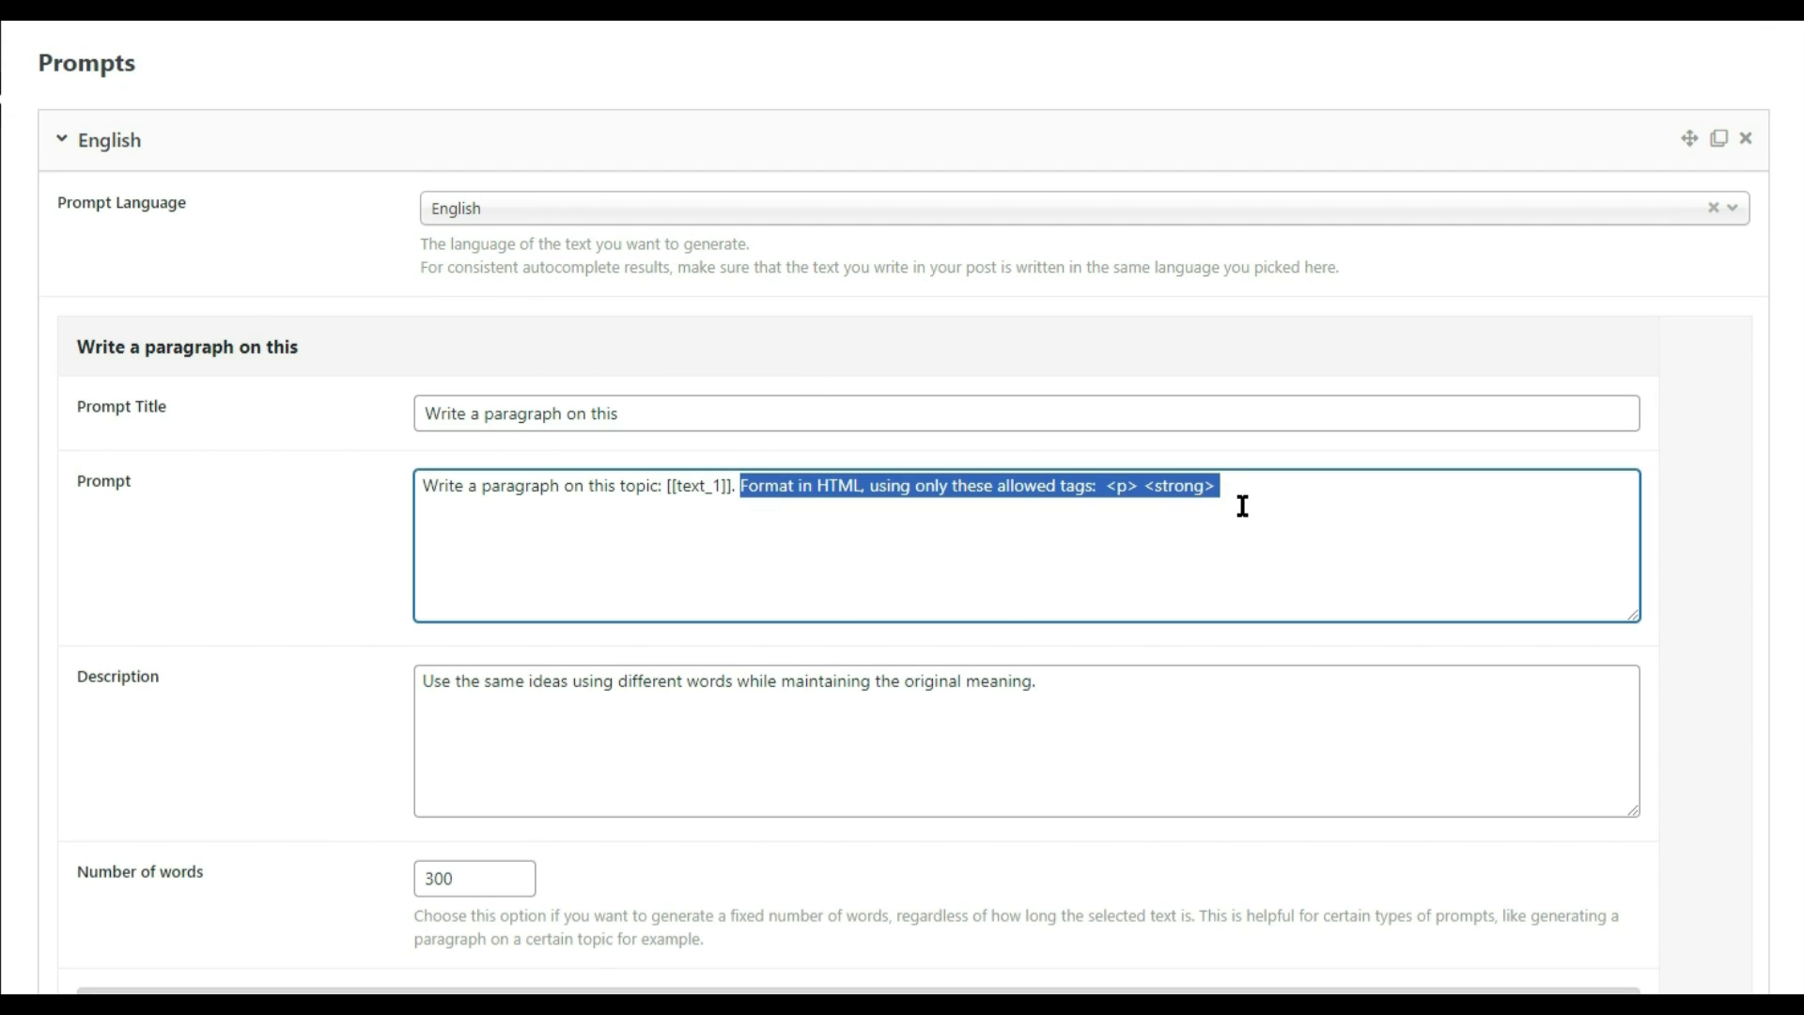
right_click(1207, 498)
key("Escape")
Step: Paste the copied HTML formatting instruction after [[text_1]] in the "Intro Paragraph for Blog Post" prompt text
scroll(1210, 564, "down", 20)
left_click(450, 662)
scroll(877, 705, "down", 3)
left_click(861, 611)
key("ctrl+v")
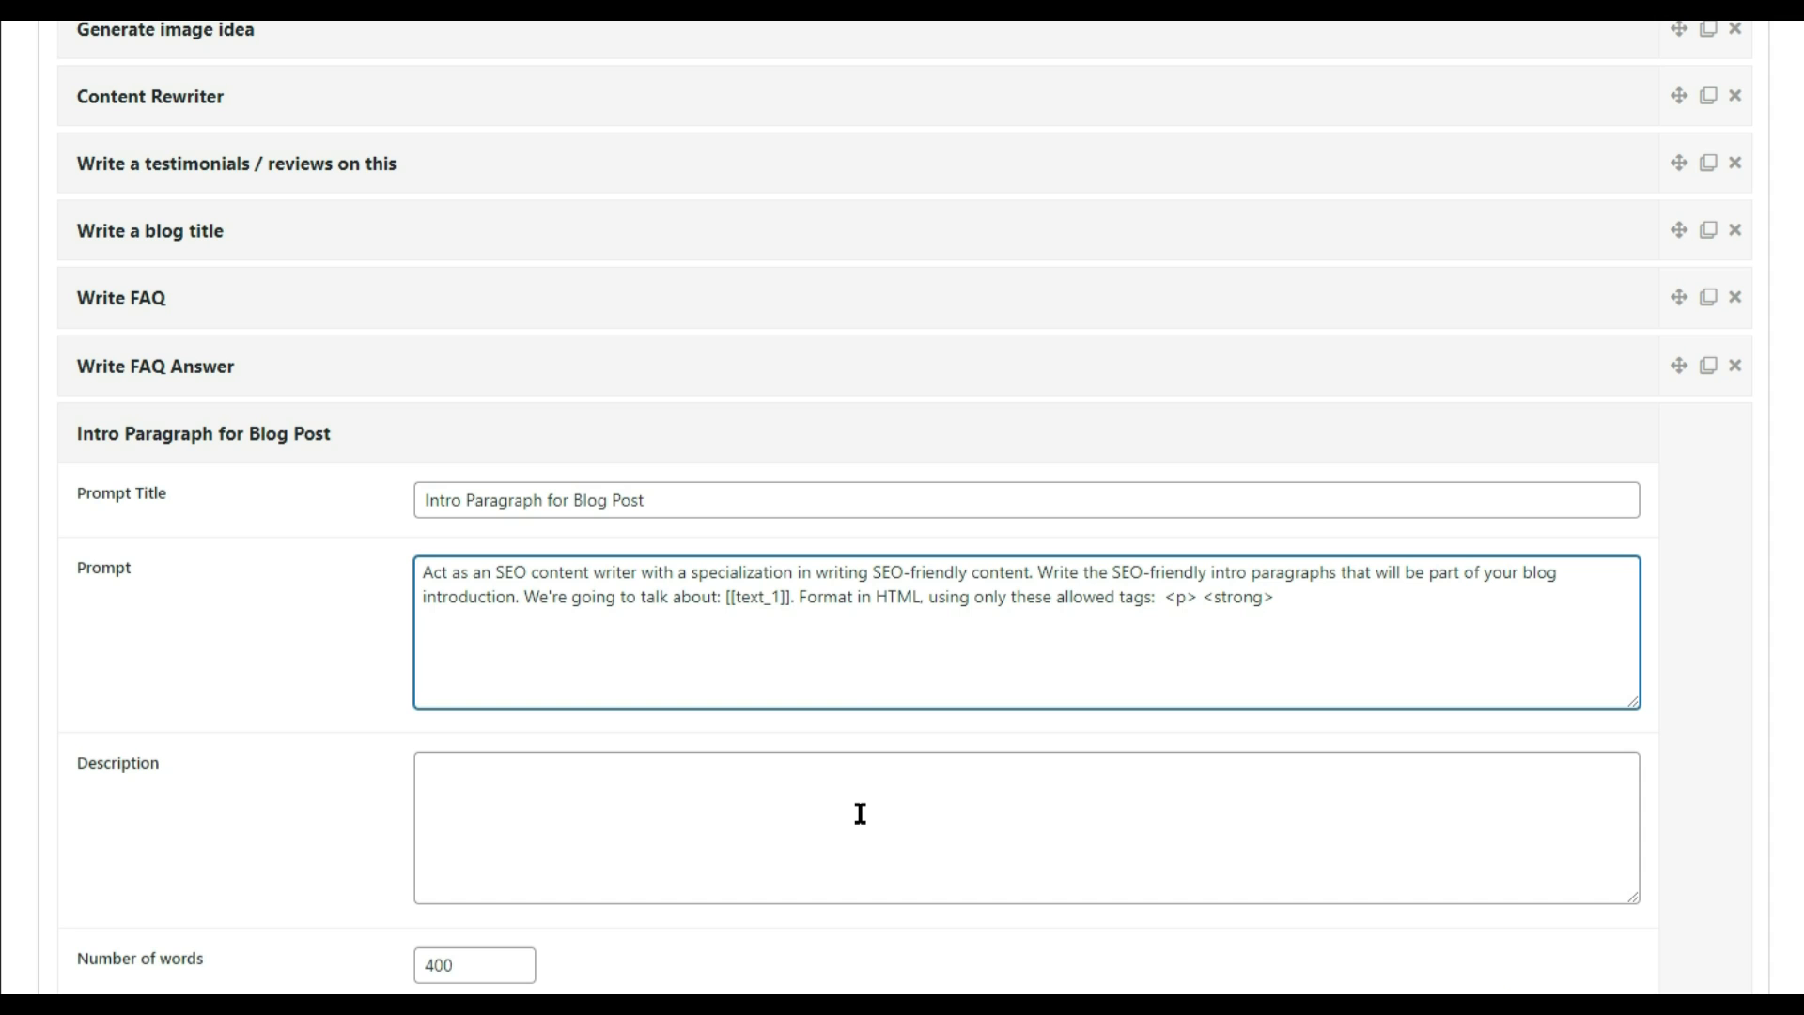
Step: Save the plugin's prompt settings and open the "How to make money online" draft for editing in a new browser tab
scroll(749, 723, "down", 10)
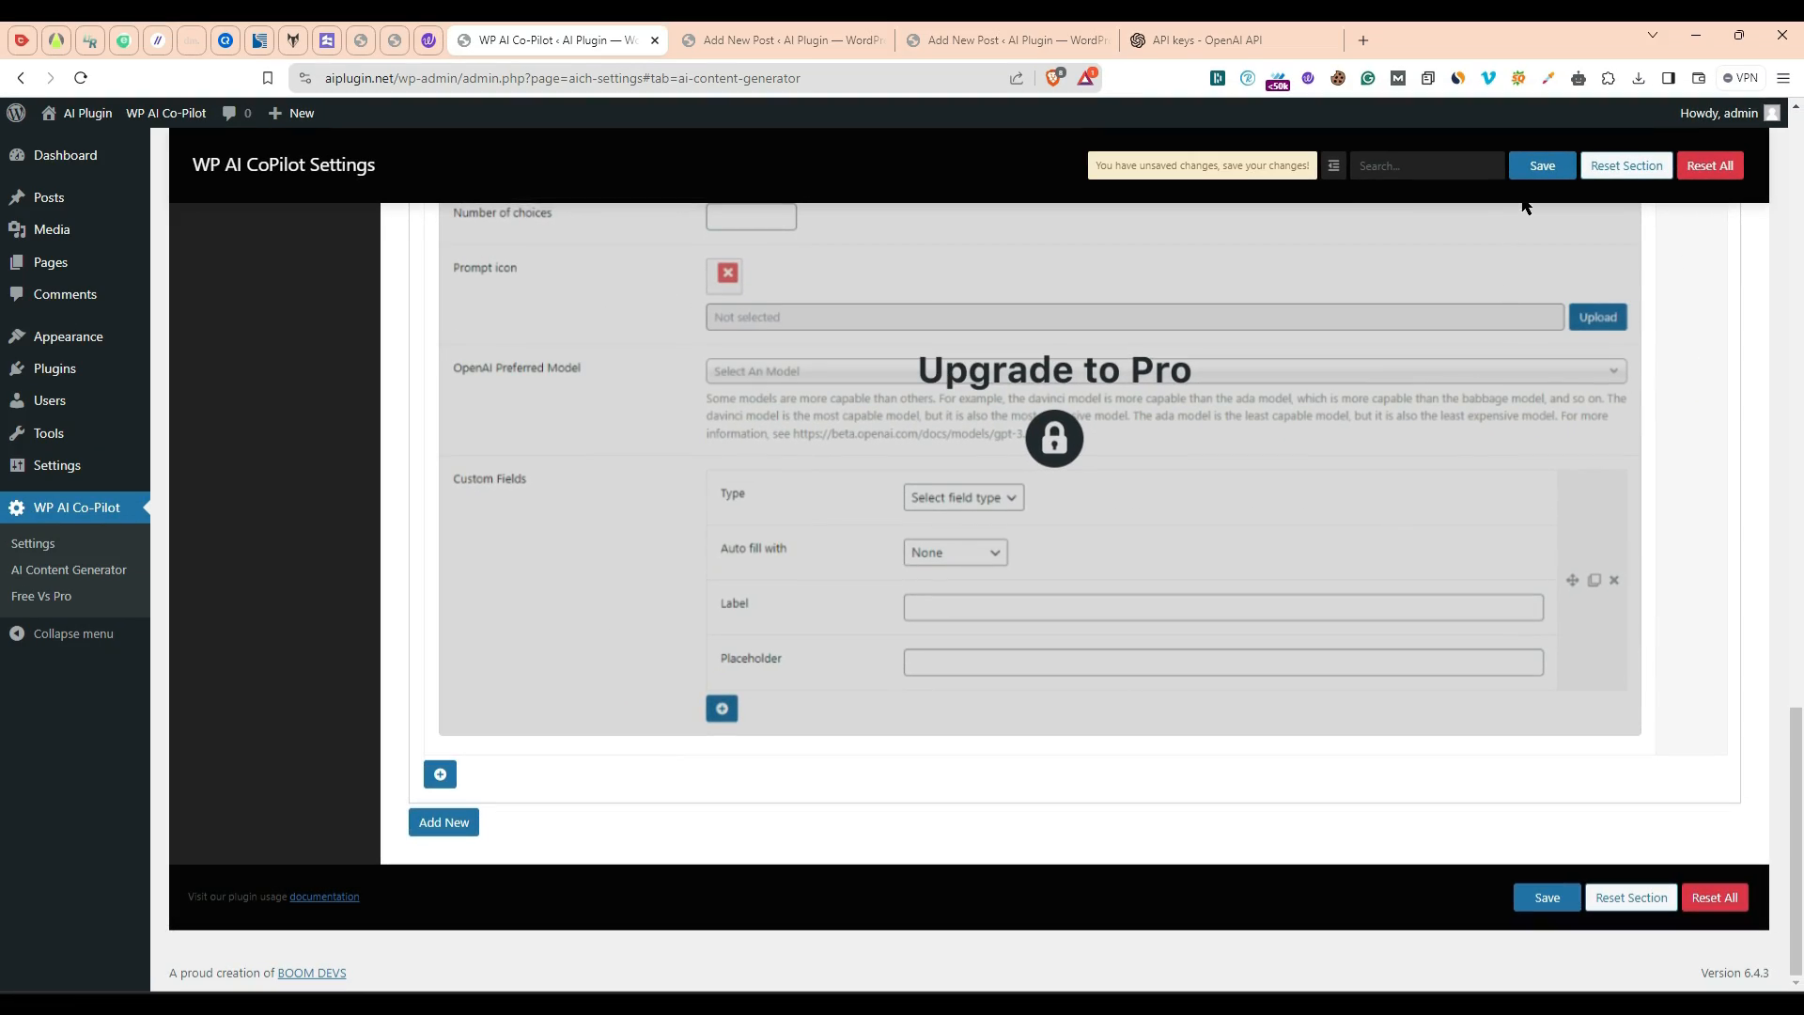
left_click(1541, 167)
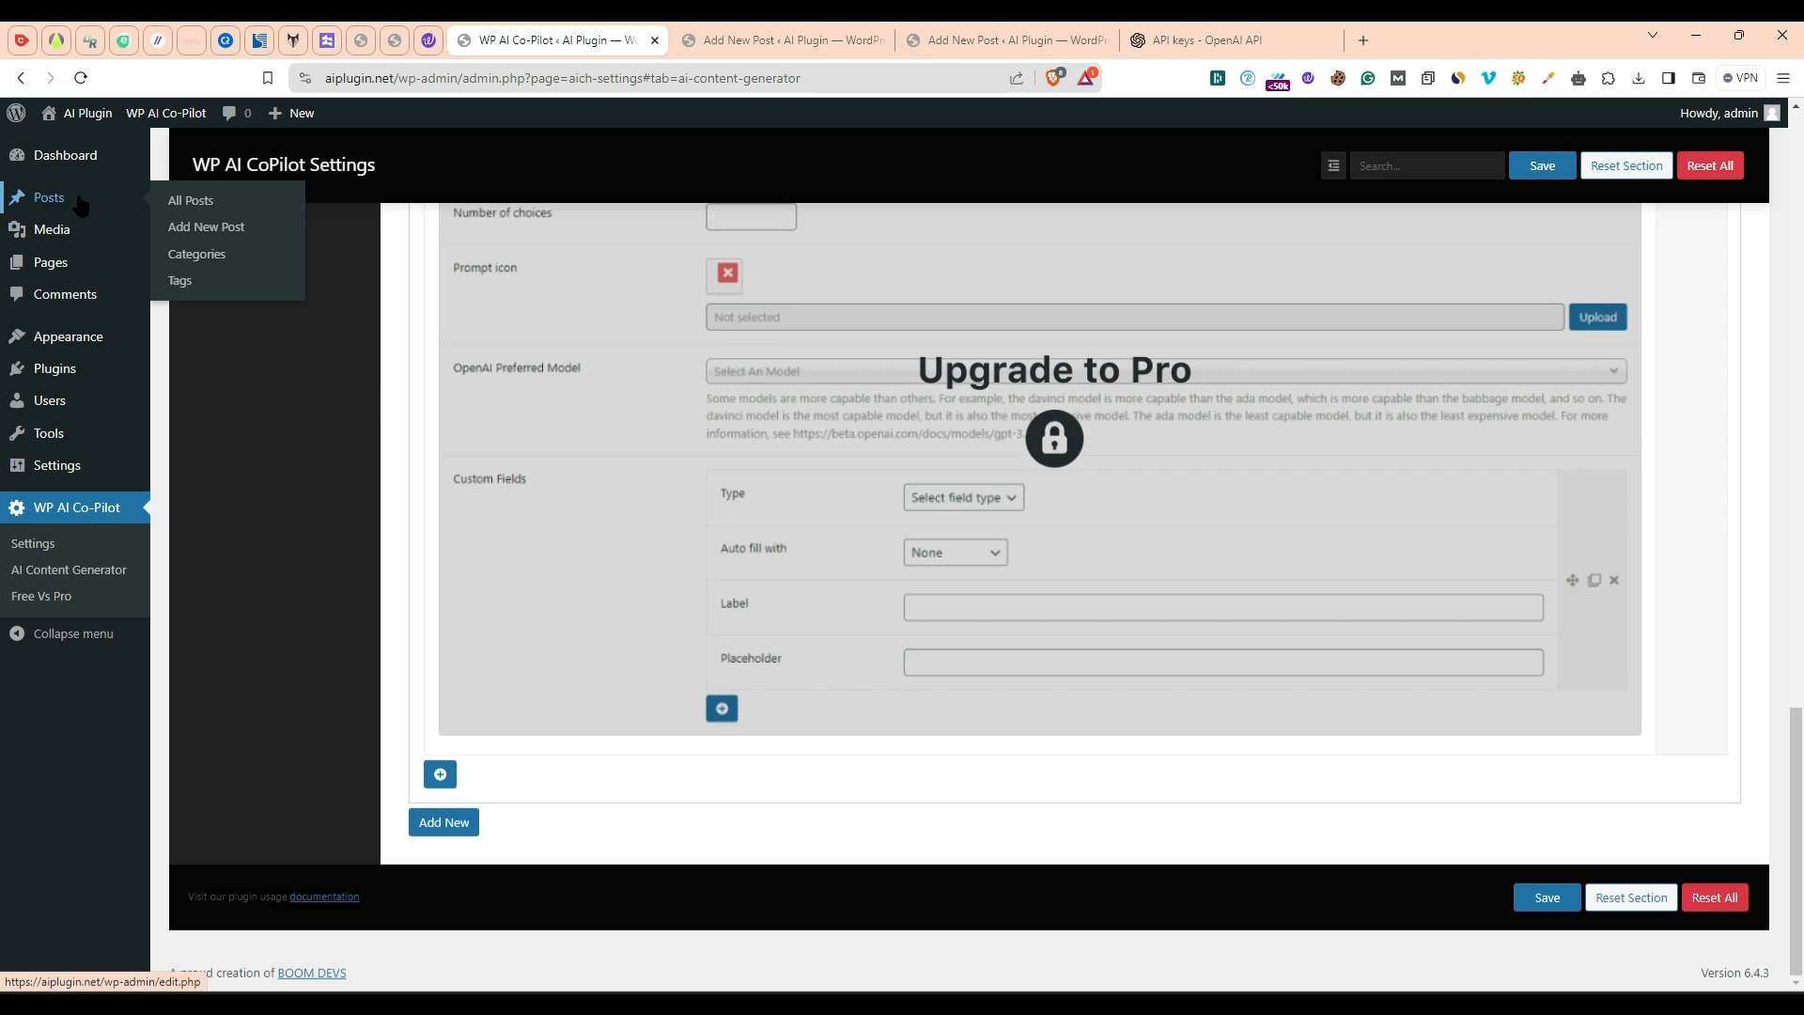
middle_click(77, 203)
left_click_drag(1436, 37, 786, 34)
left_click(223, 325)
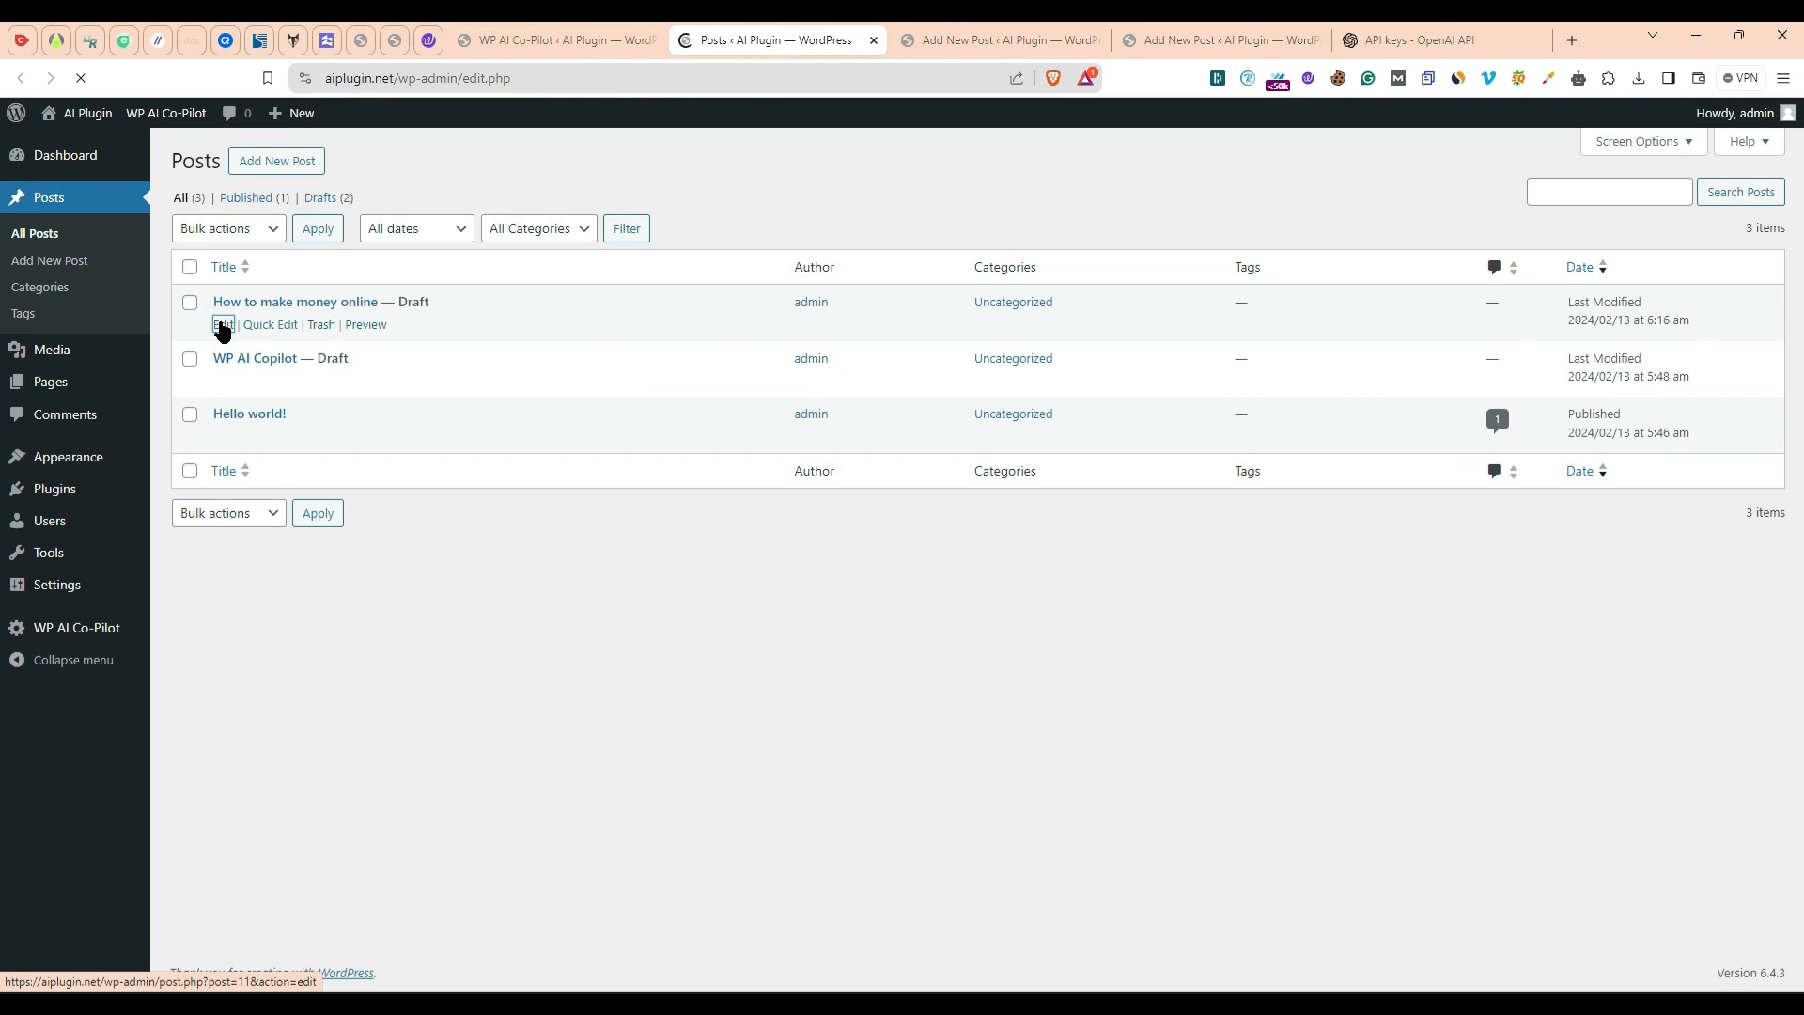
Step: Enter "How to make money online" as the post's paragraph and run the "Intro Paragraph for Blog Post" prompt on it
left_click(511, 301)
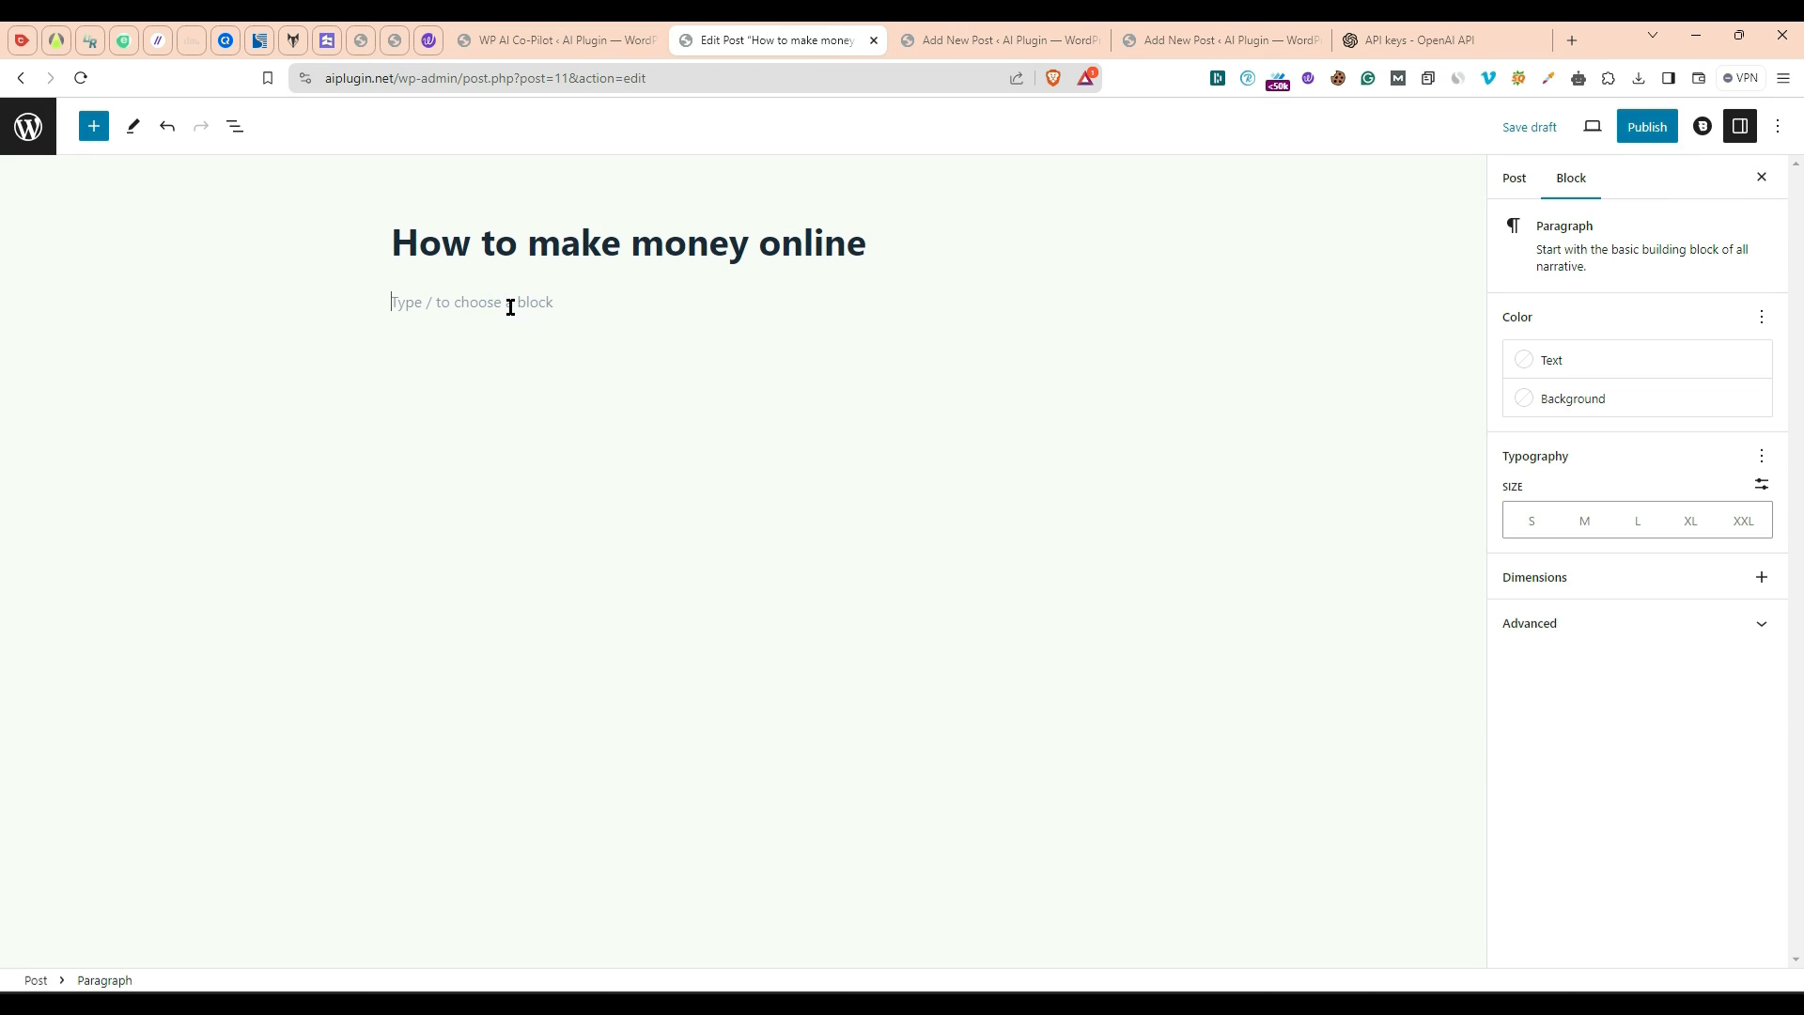
type("How to make money online")
triple_click(510, 307)
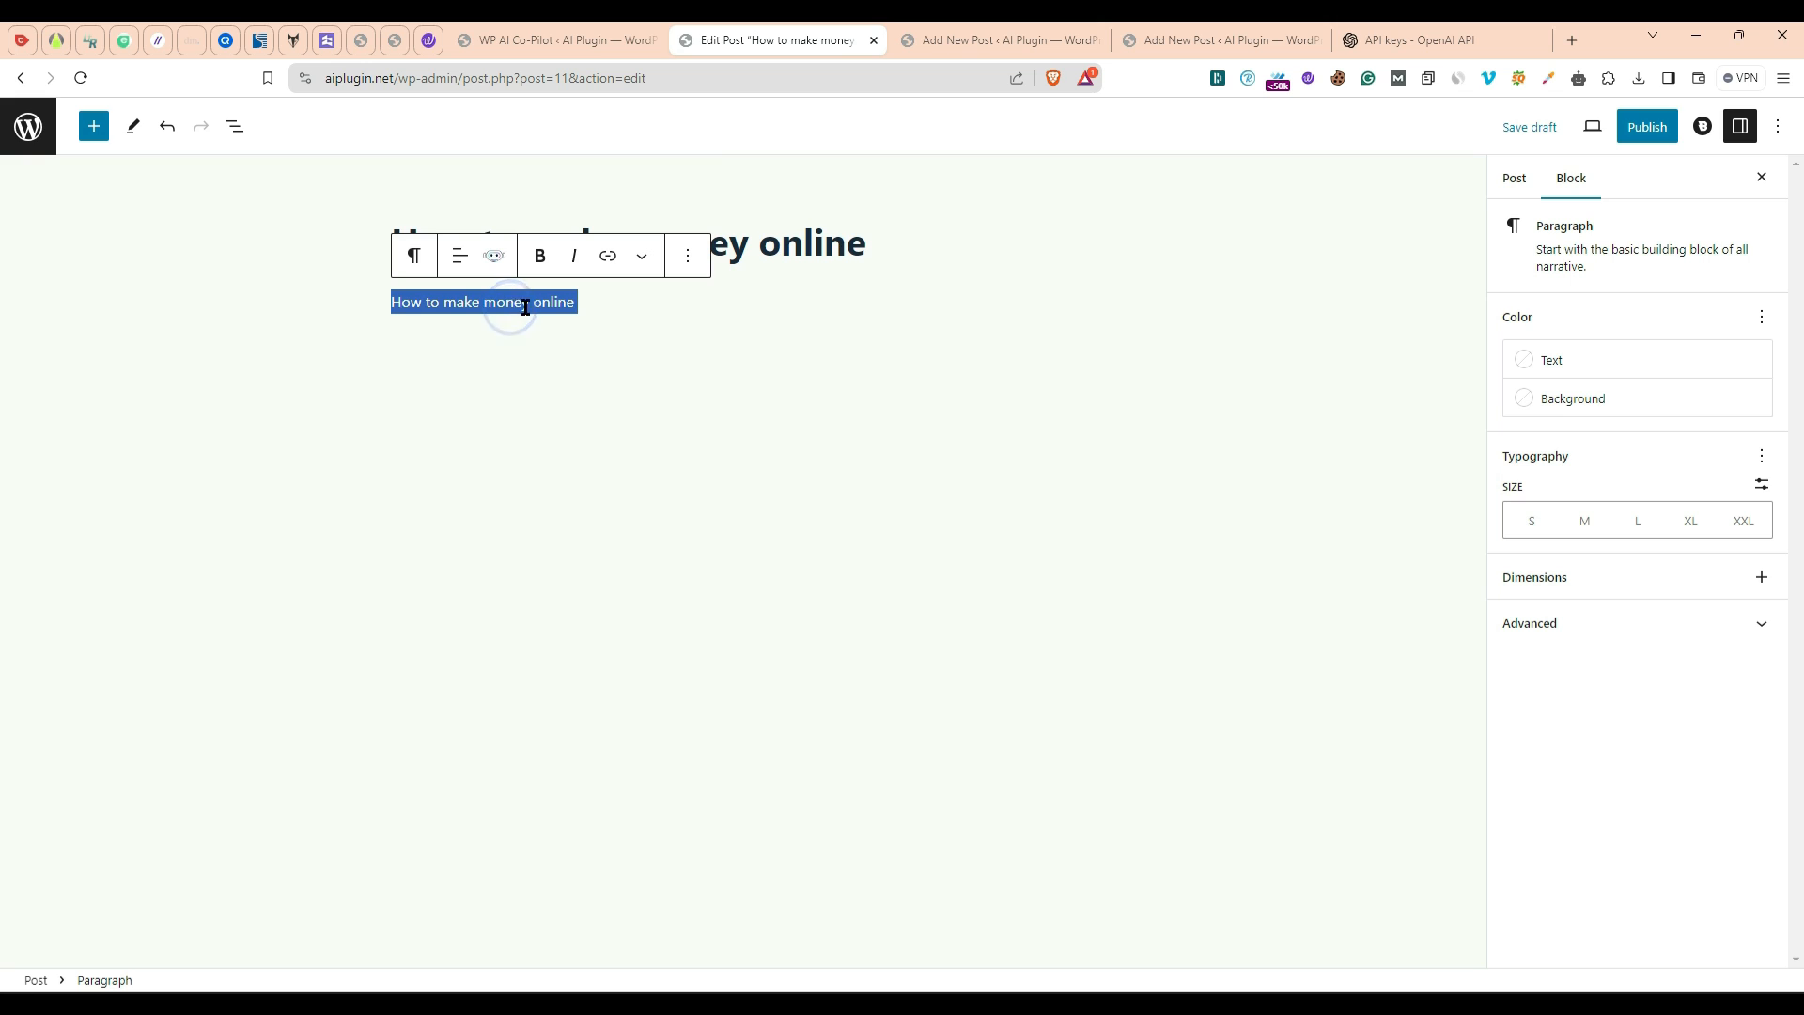
left_click(493, 257)
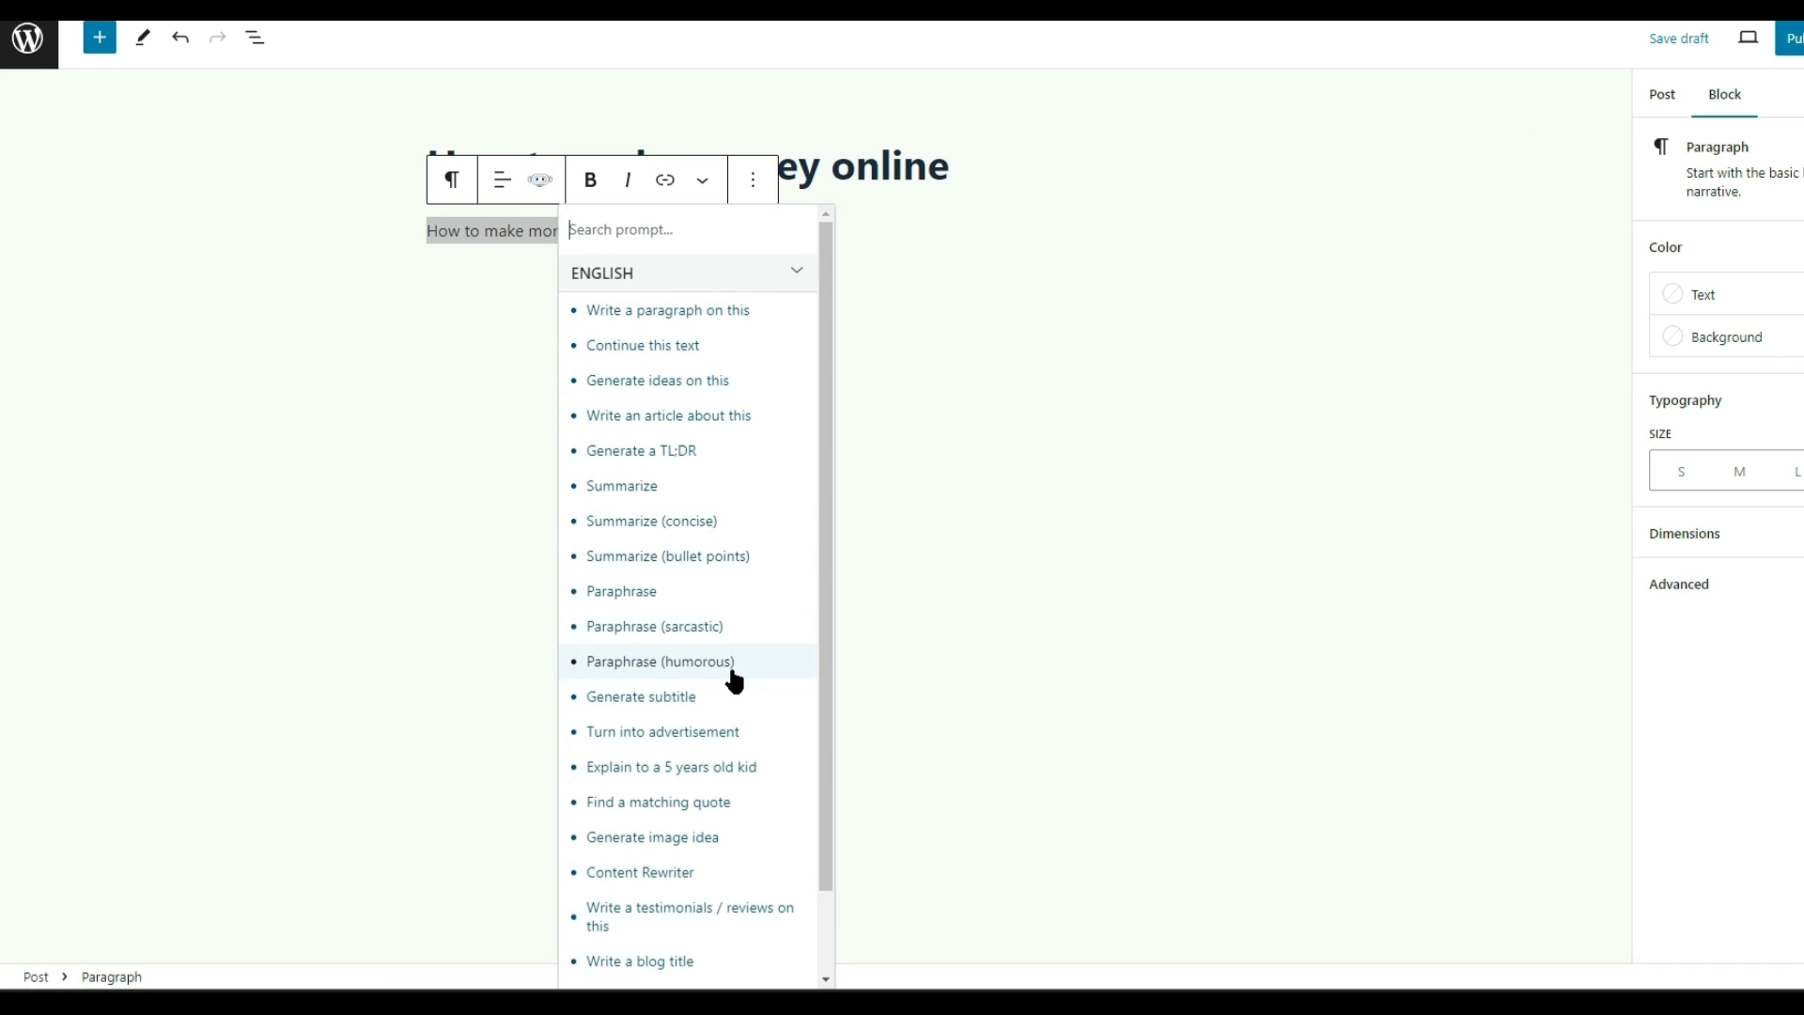
scroll(735, 680, "down", 2)
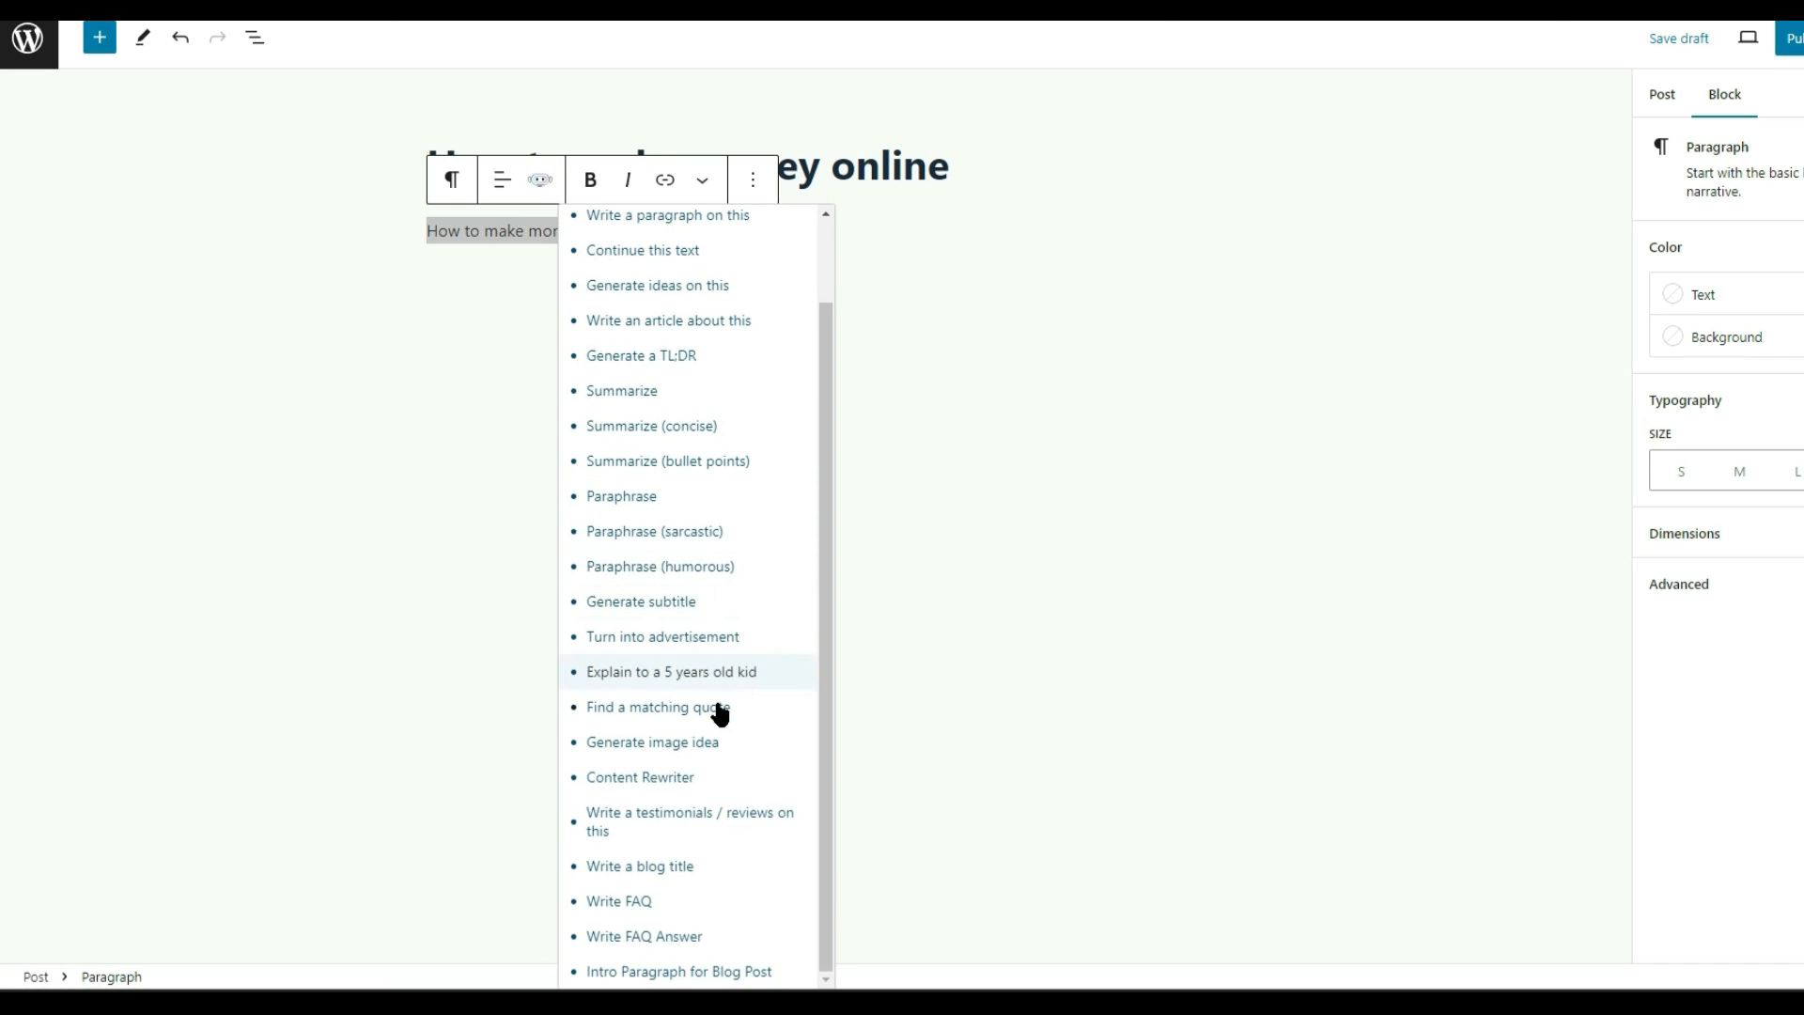
left_click(690, 977)
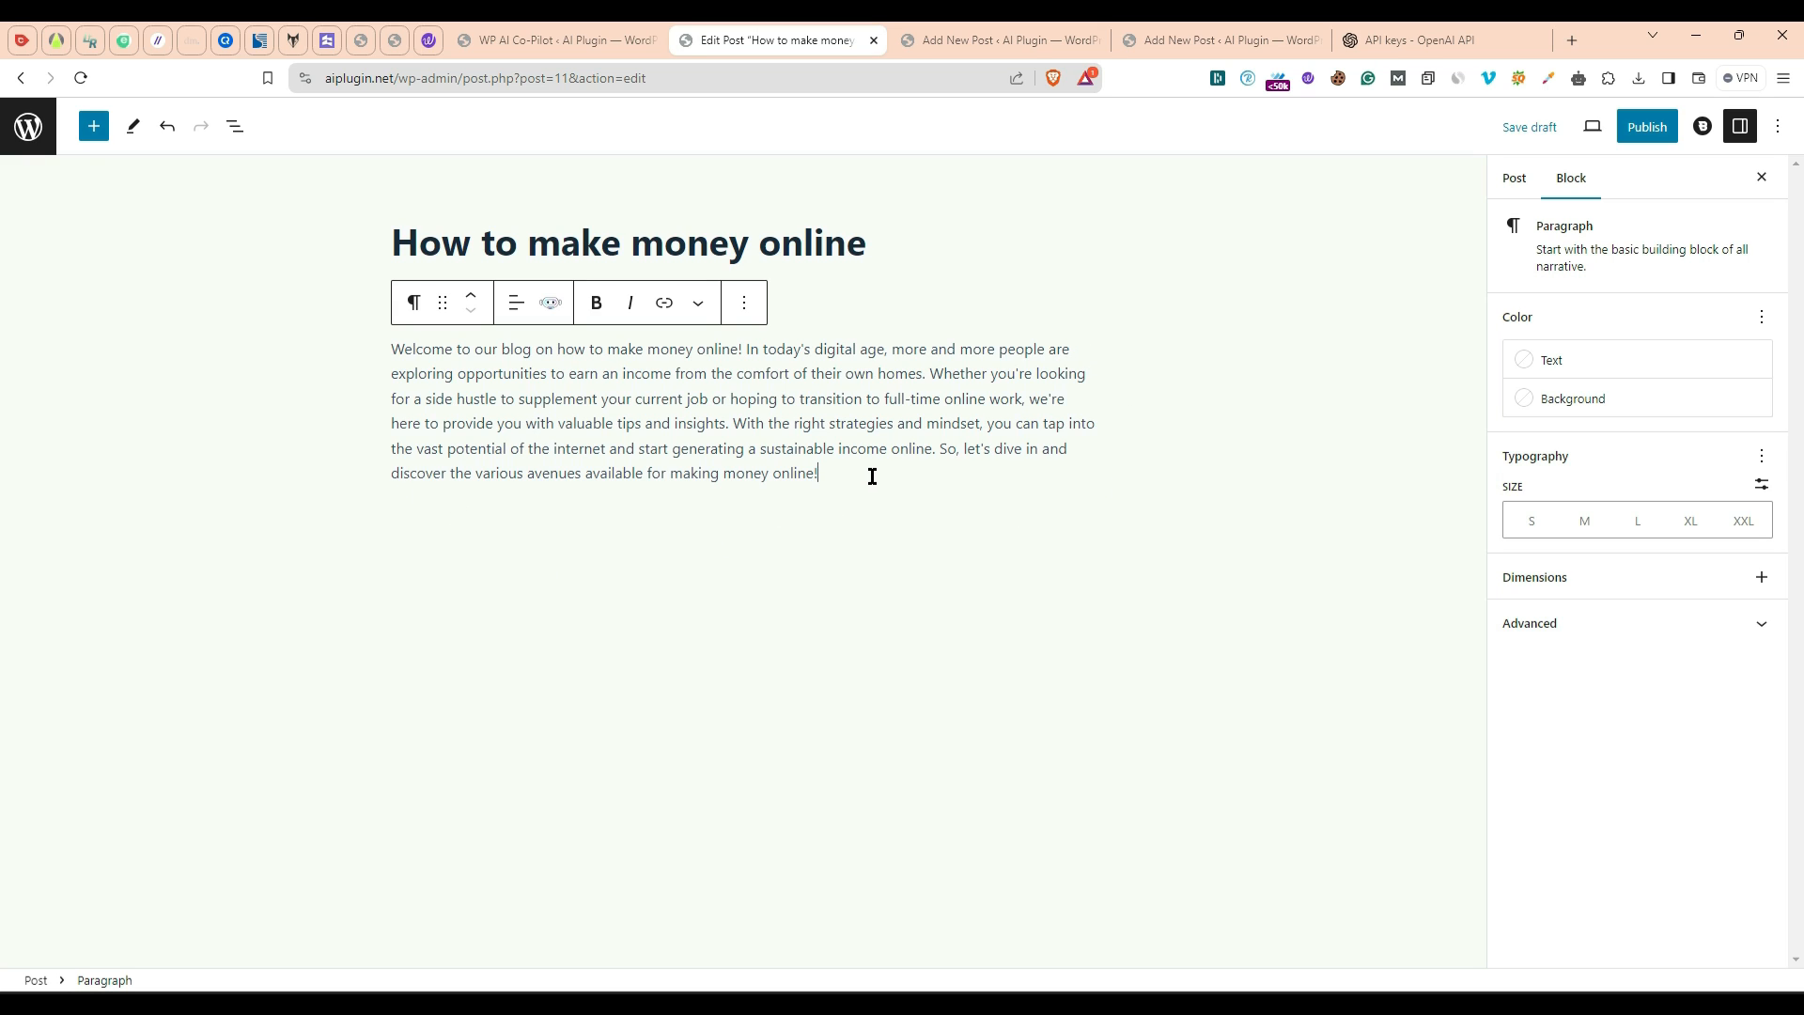
Step: Return to the WP AI Co-Pilot settings page and close the other unpinned browser tabs
left_click(594, 39)
right_click(553, 26)
left_click(706, 319)
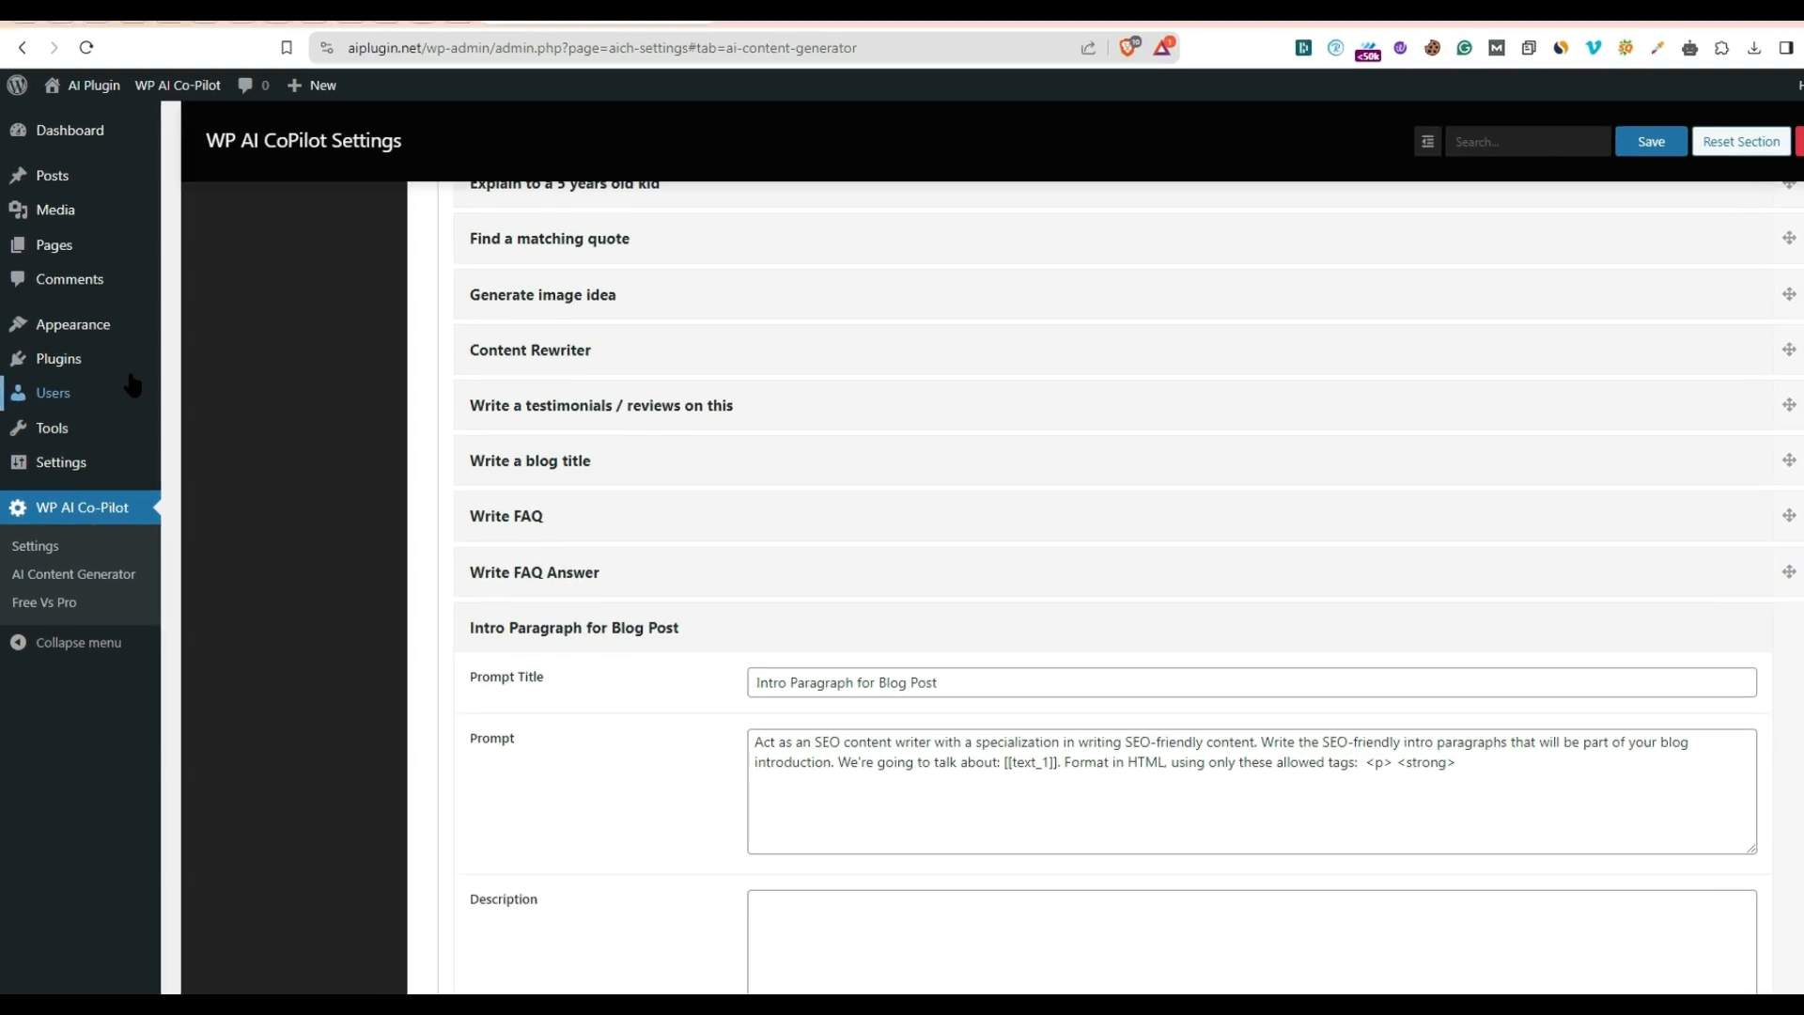
Step: Upload and install the plugin file wp-ai-co-pilot-pro.zip and activate the plugin
mouse_move(127, 338)
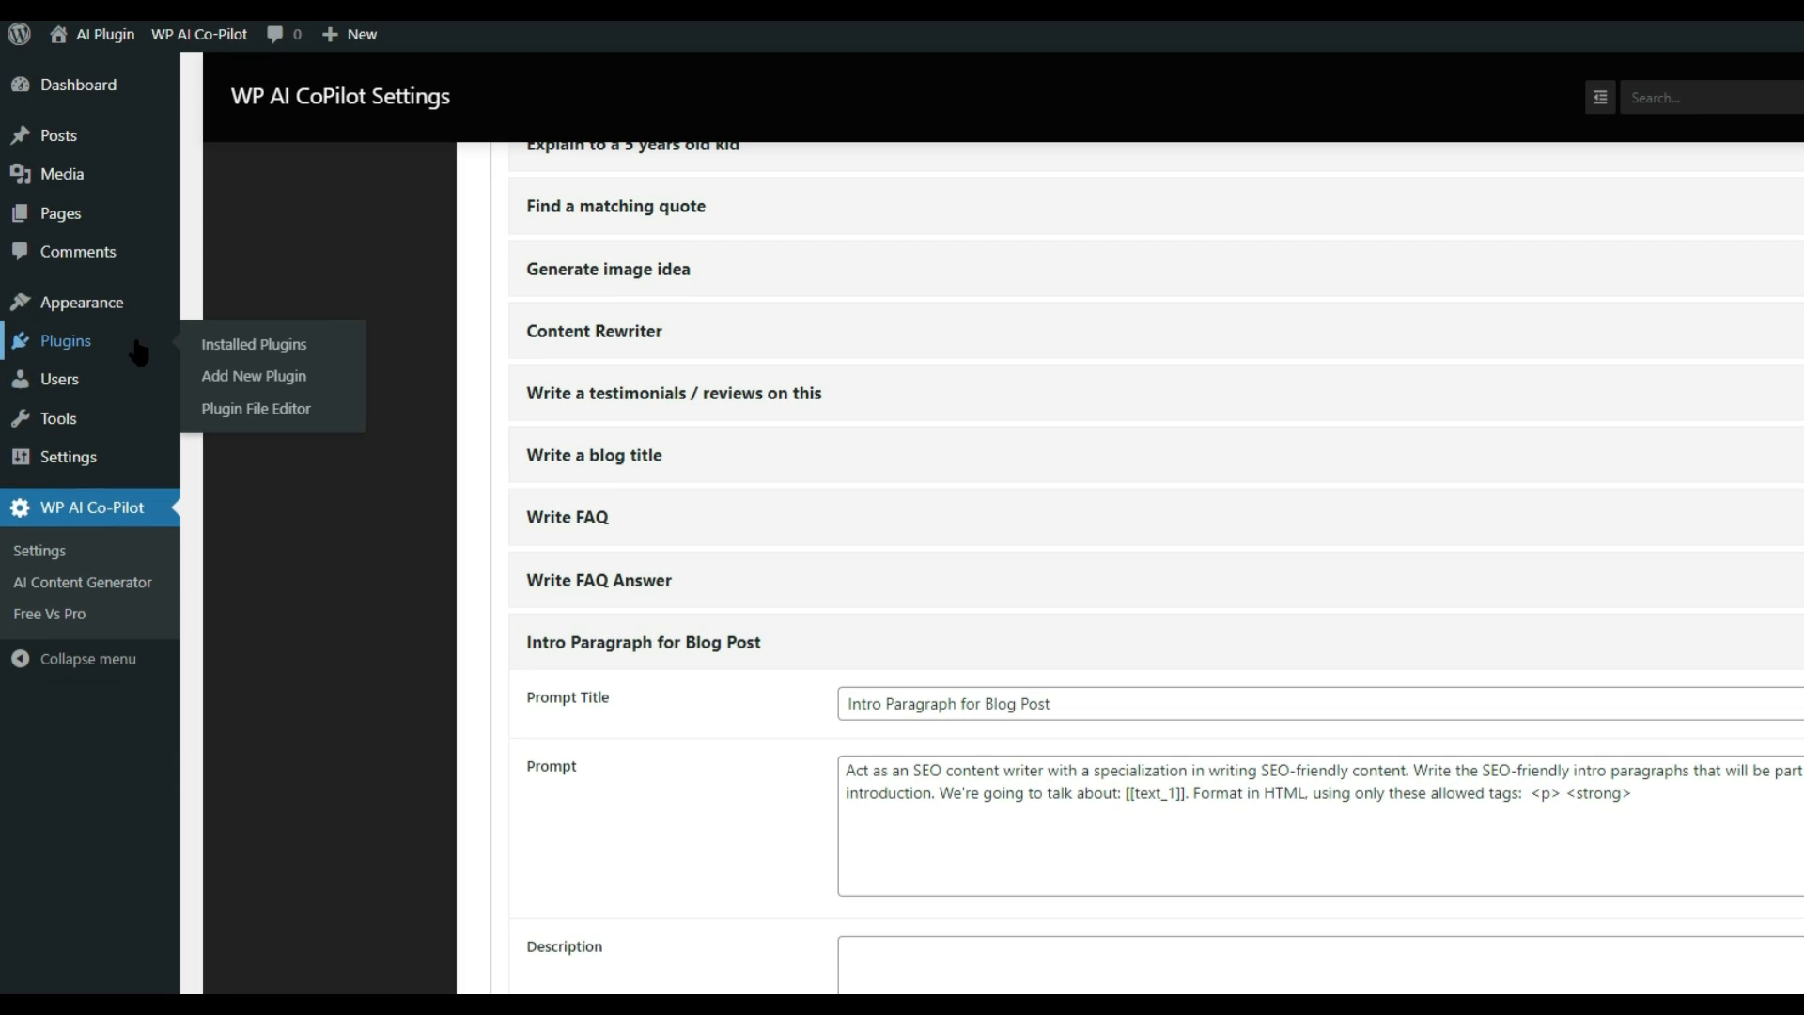
left_click(246, 377)
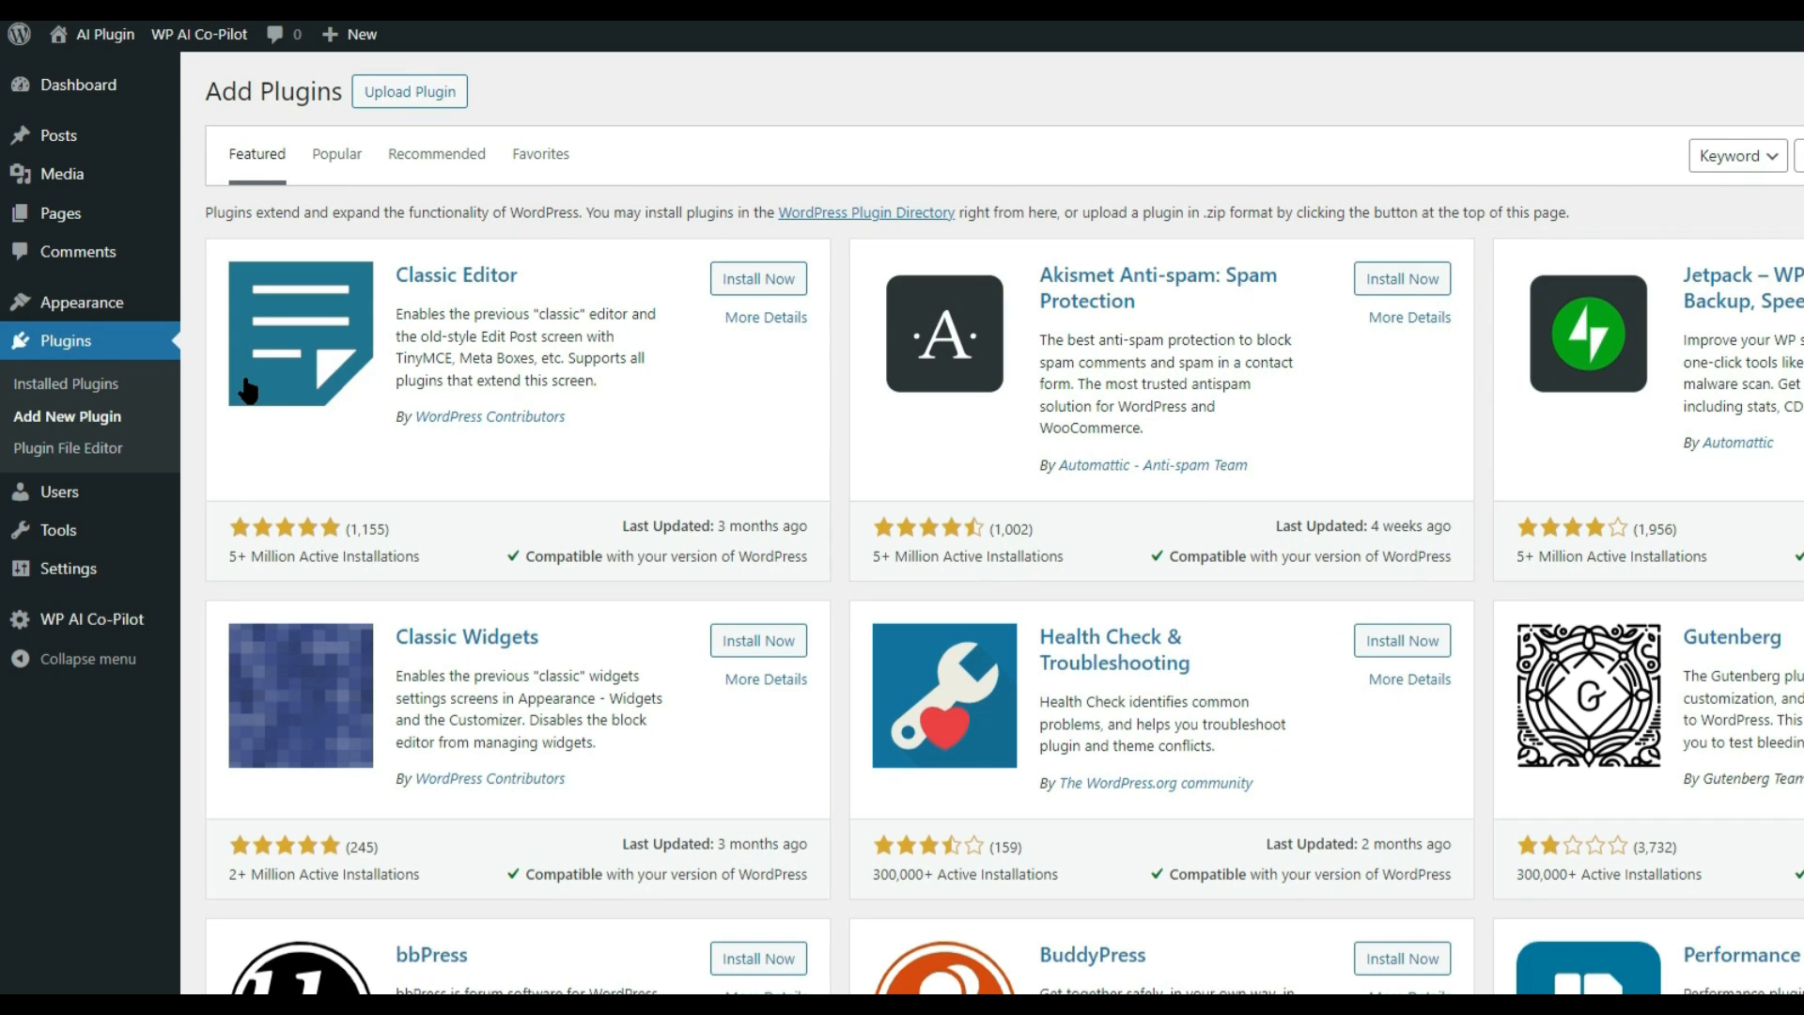
left_click(394, 92)
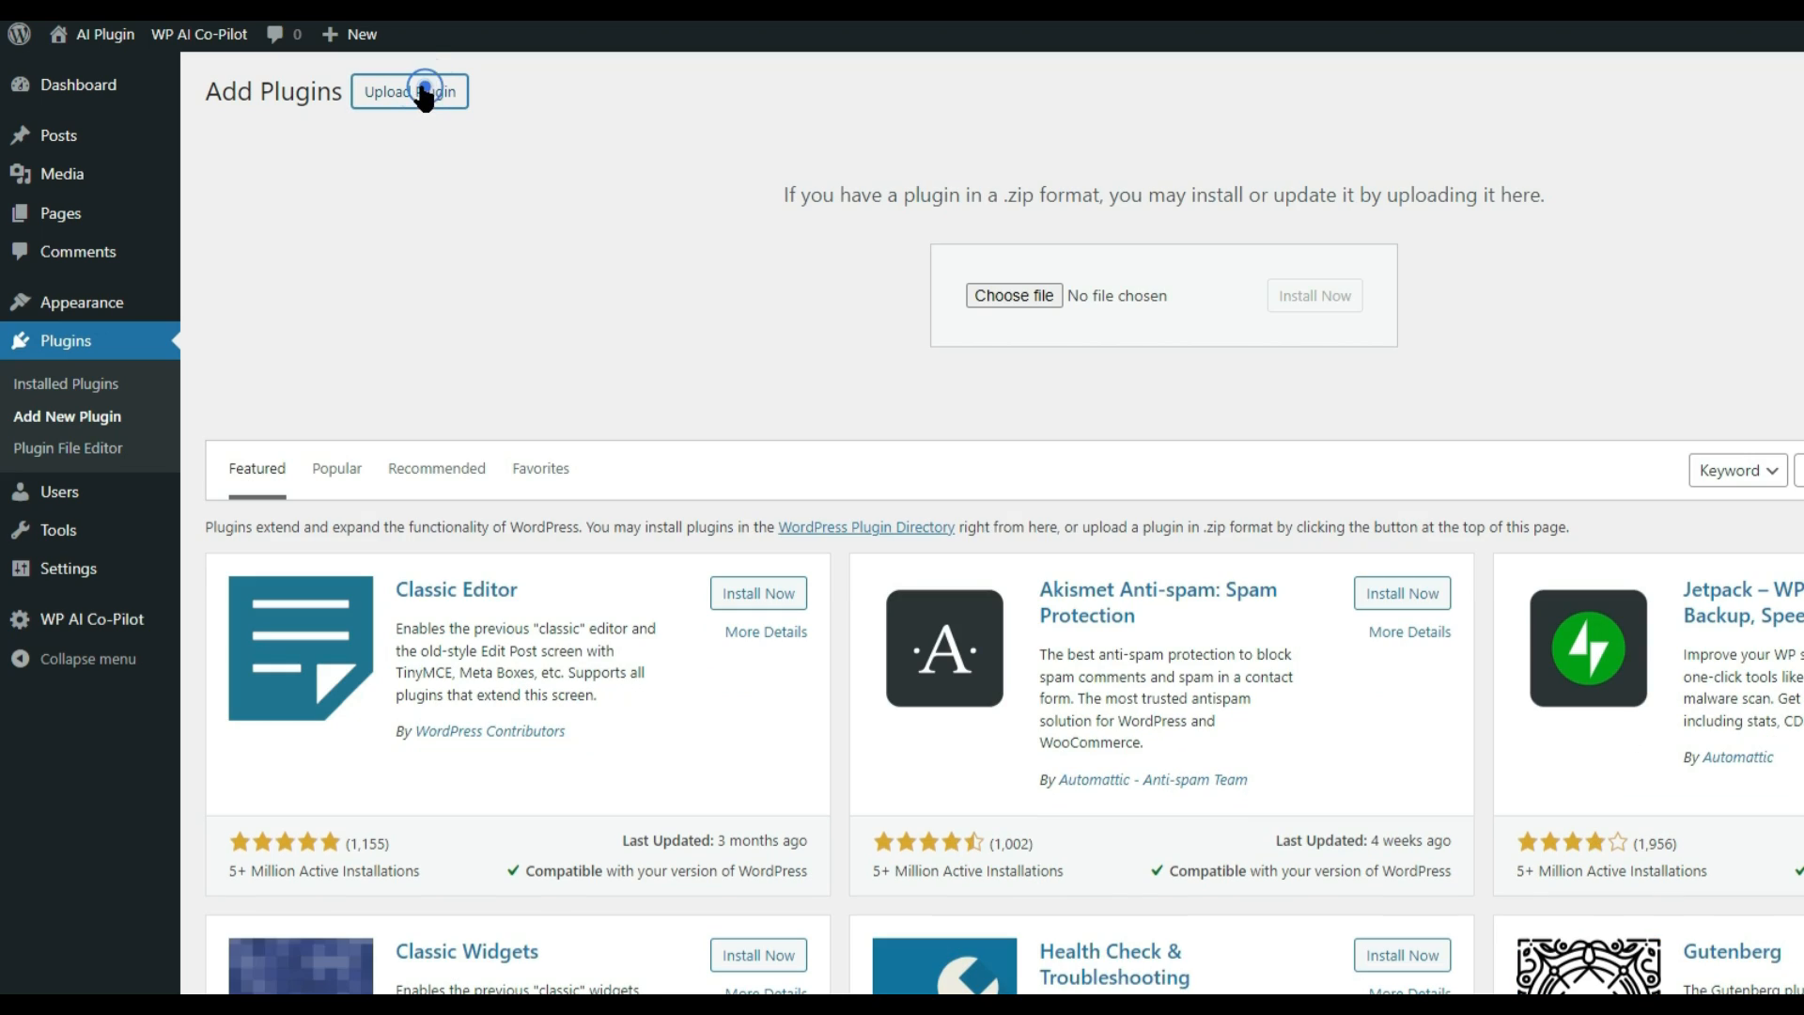
left_click(1013, 295)
left_click(257, 155)
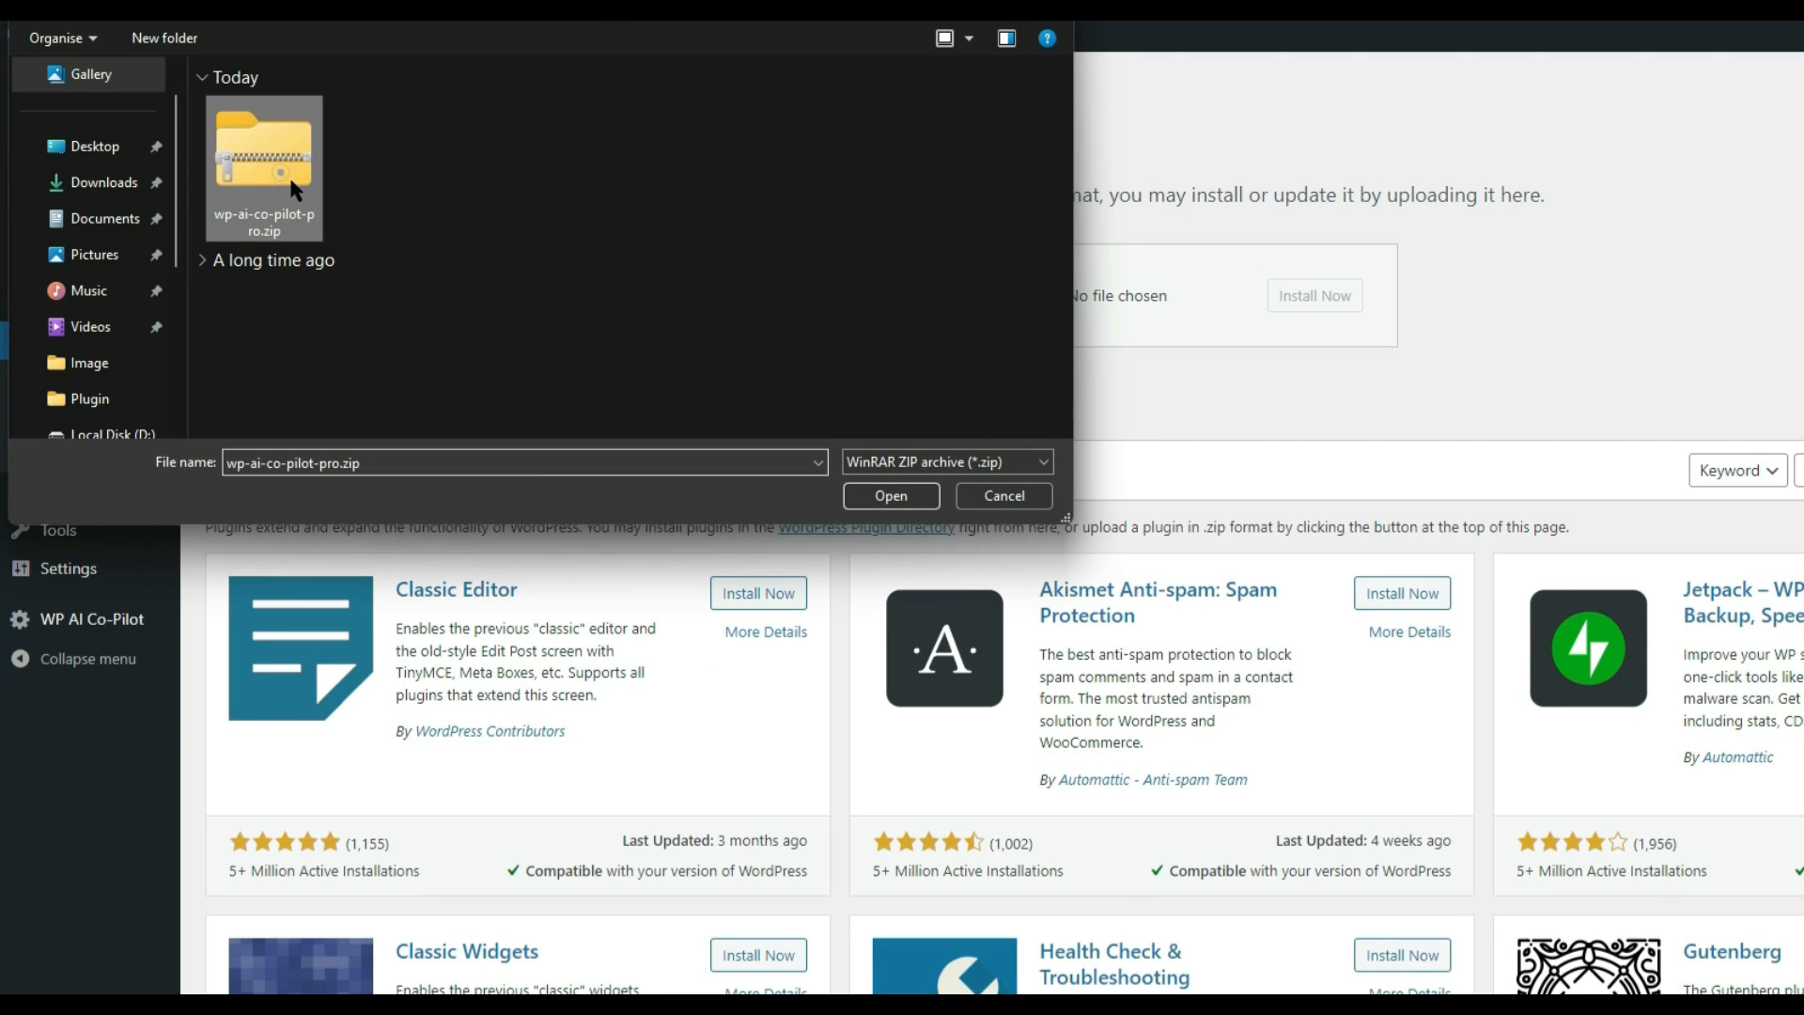
left_click(890, 495)
left_click(1315, 296)
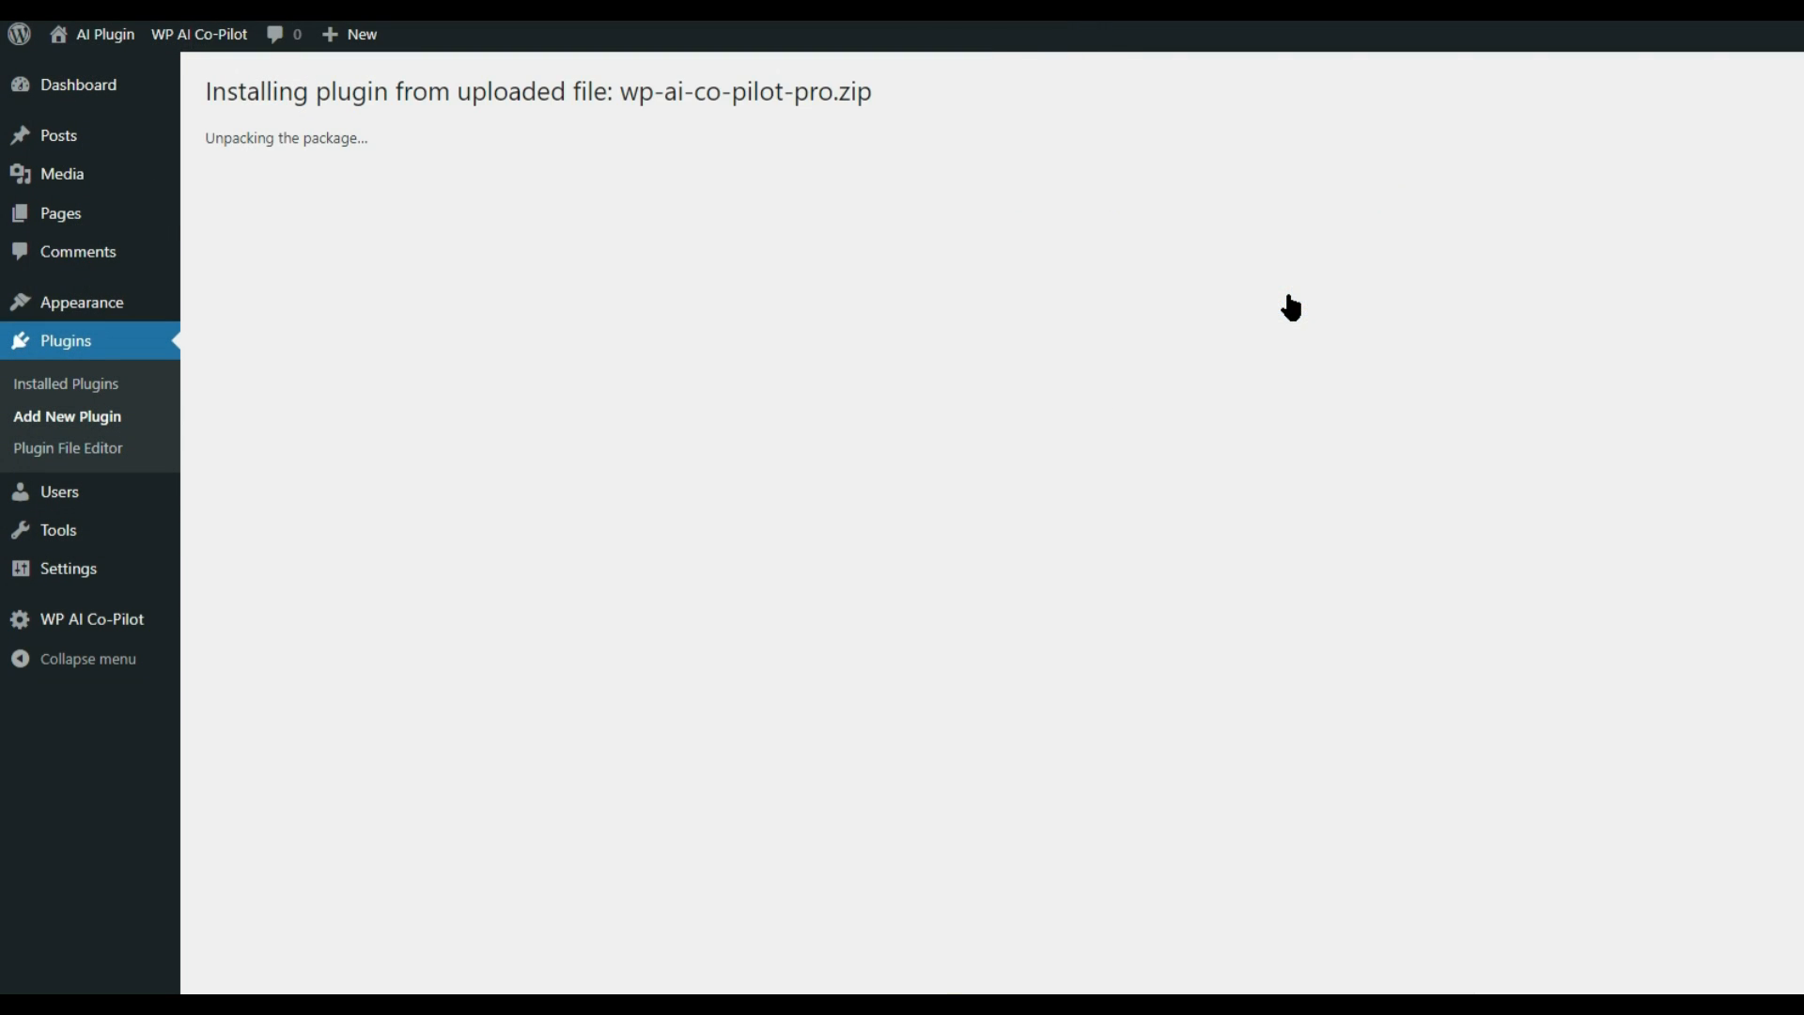
left_click(242, 296)
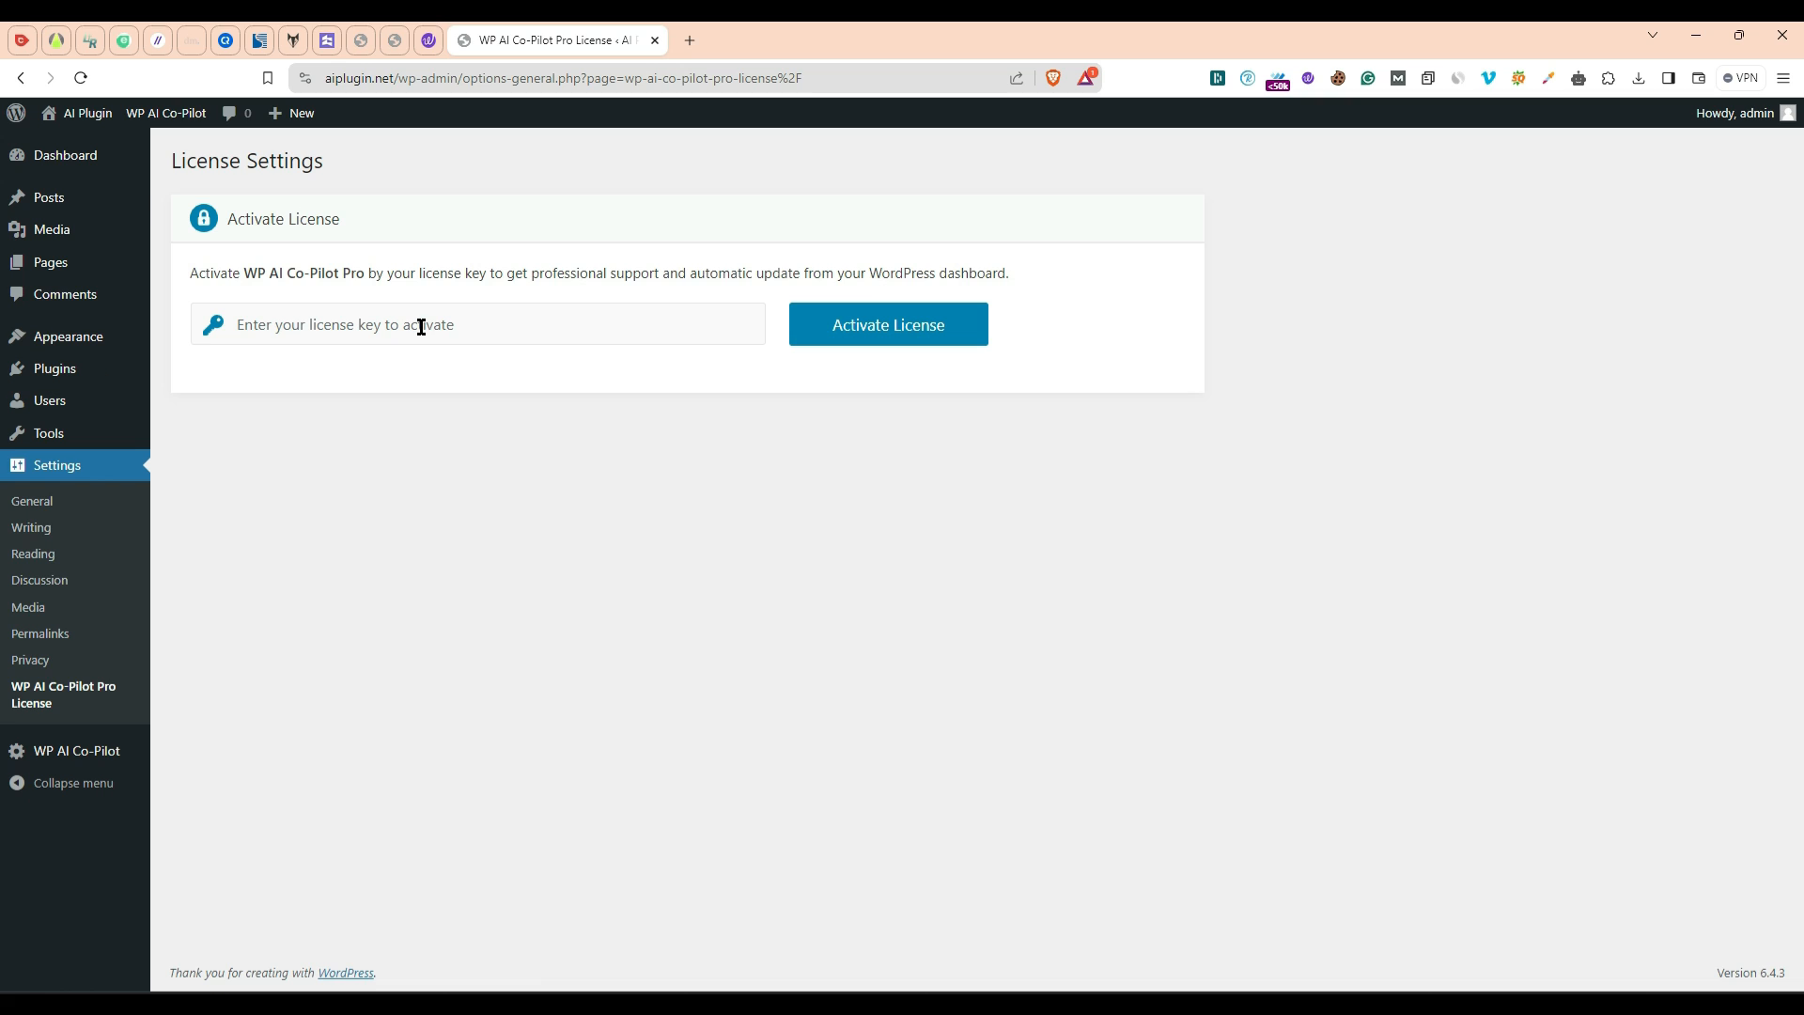
Step: Open the WP AI Co-Pilot Pro license settings from the installed plugins page, paste the license key and activate the license
left_click(99, 368)
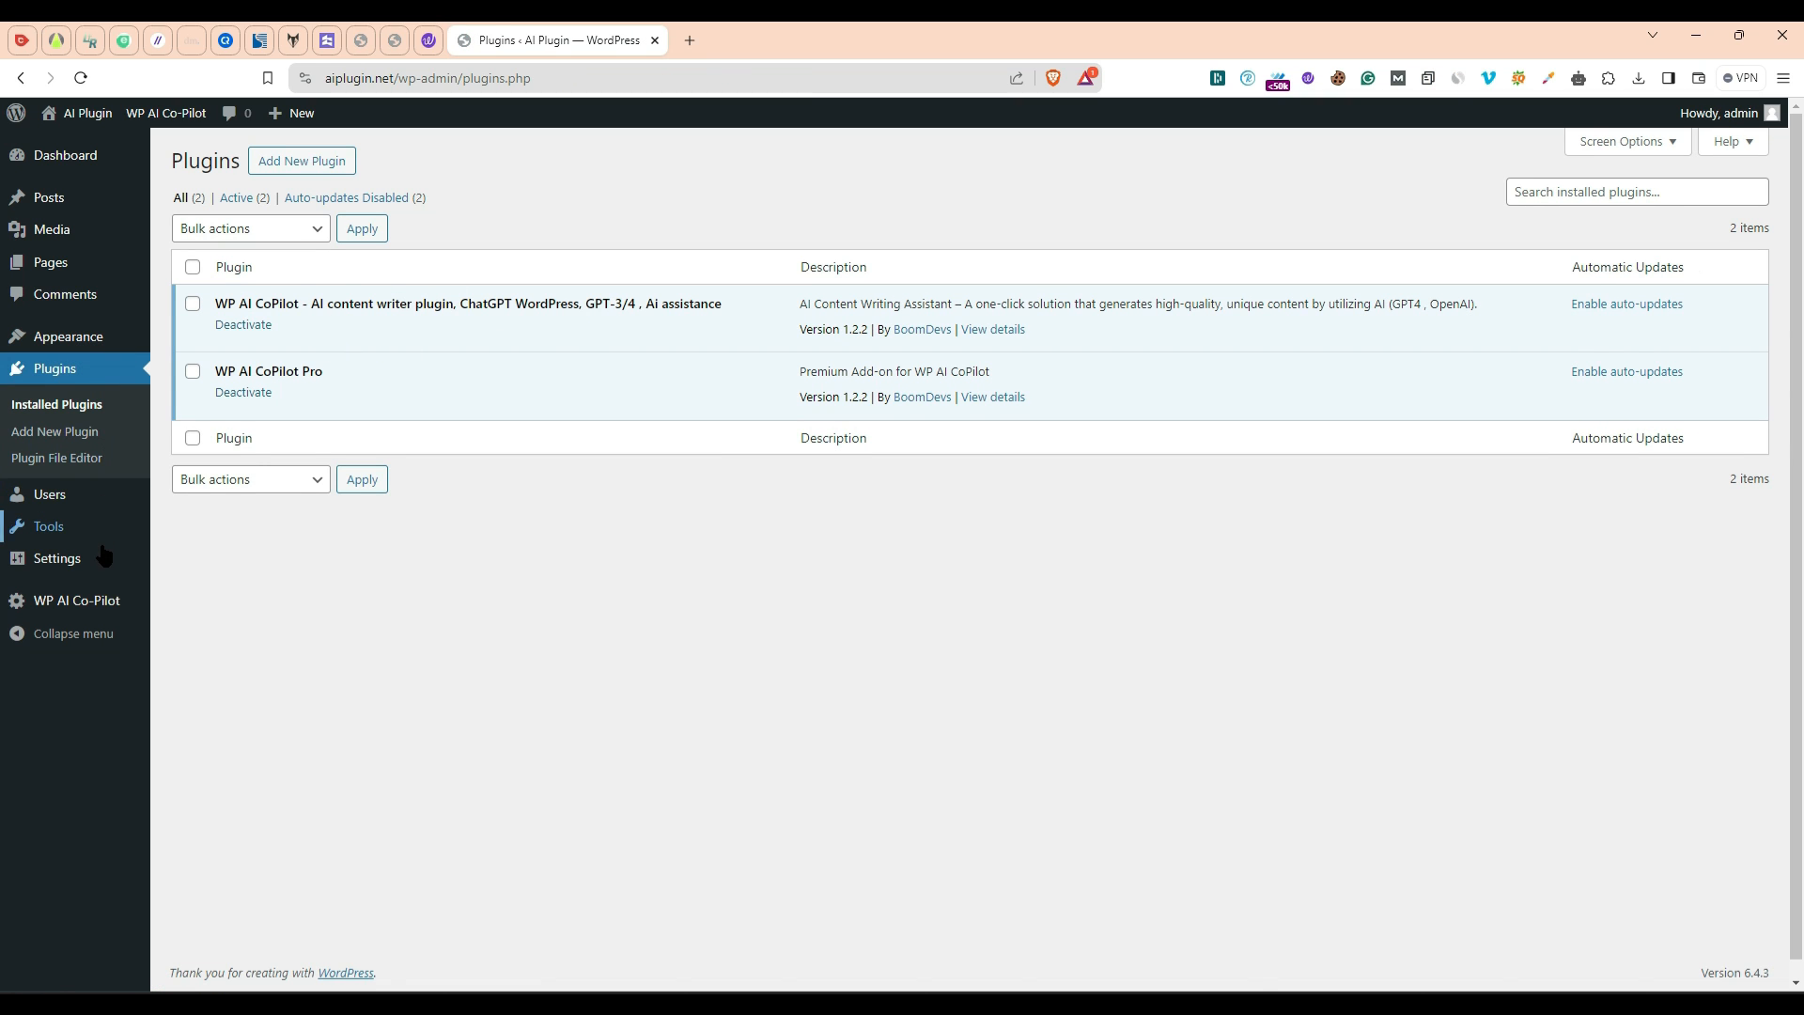
mouse_move(55, 561)
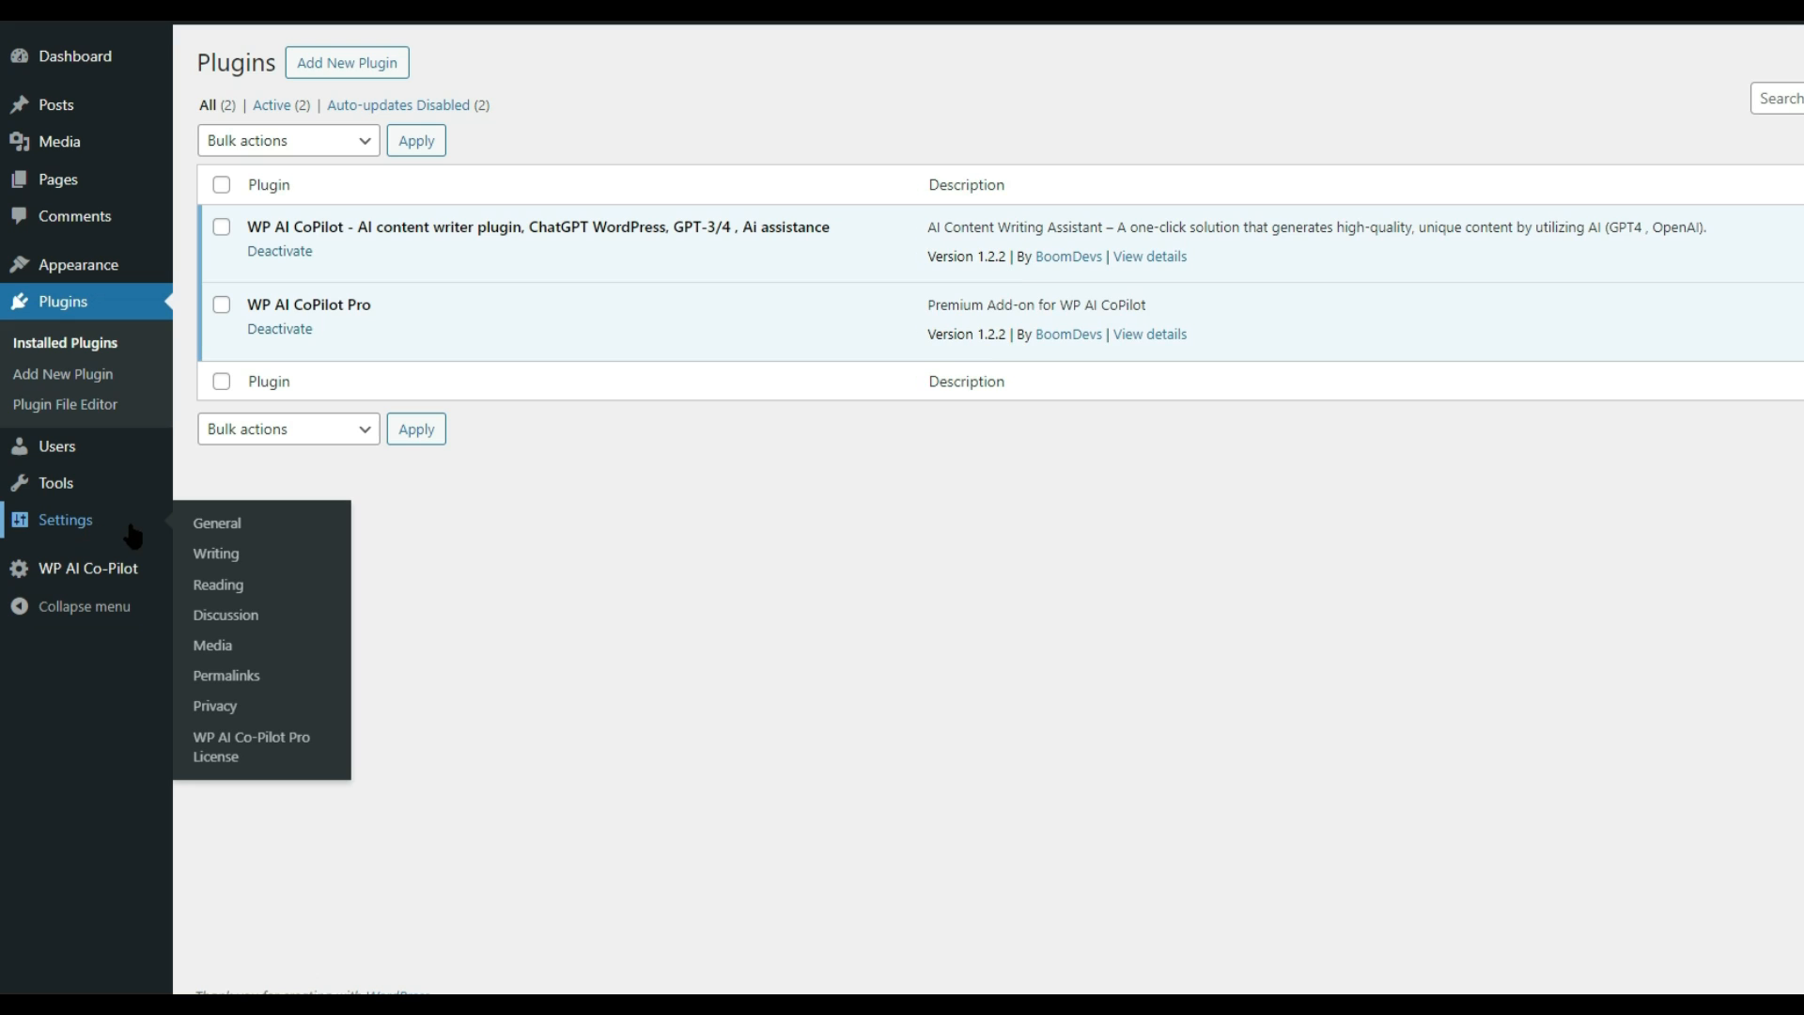
left_click(268, 751)
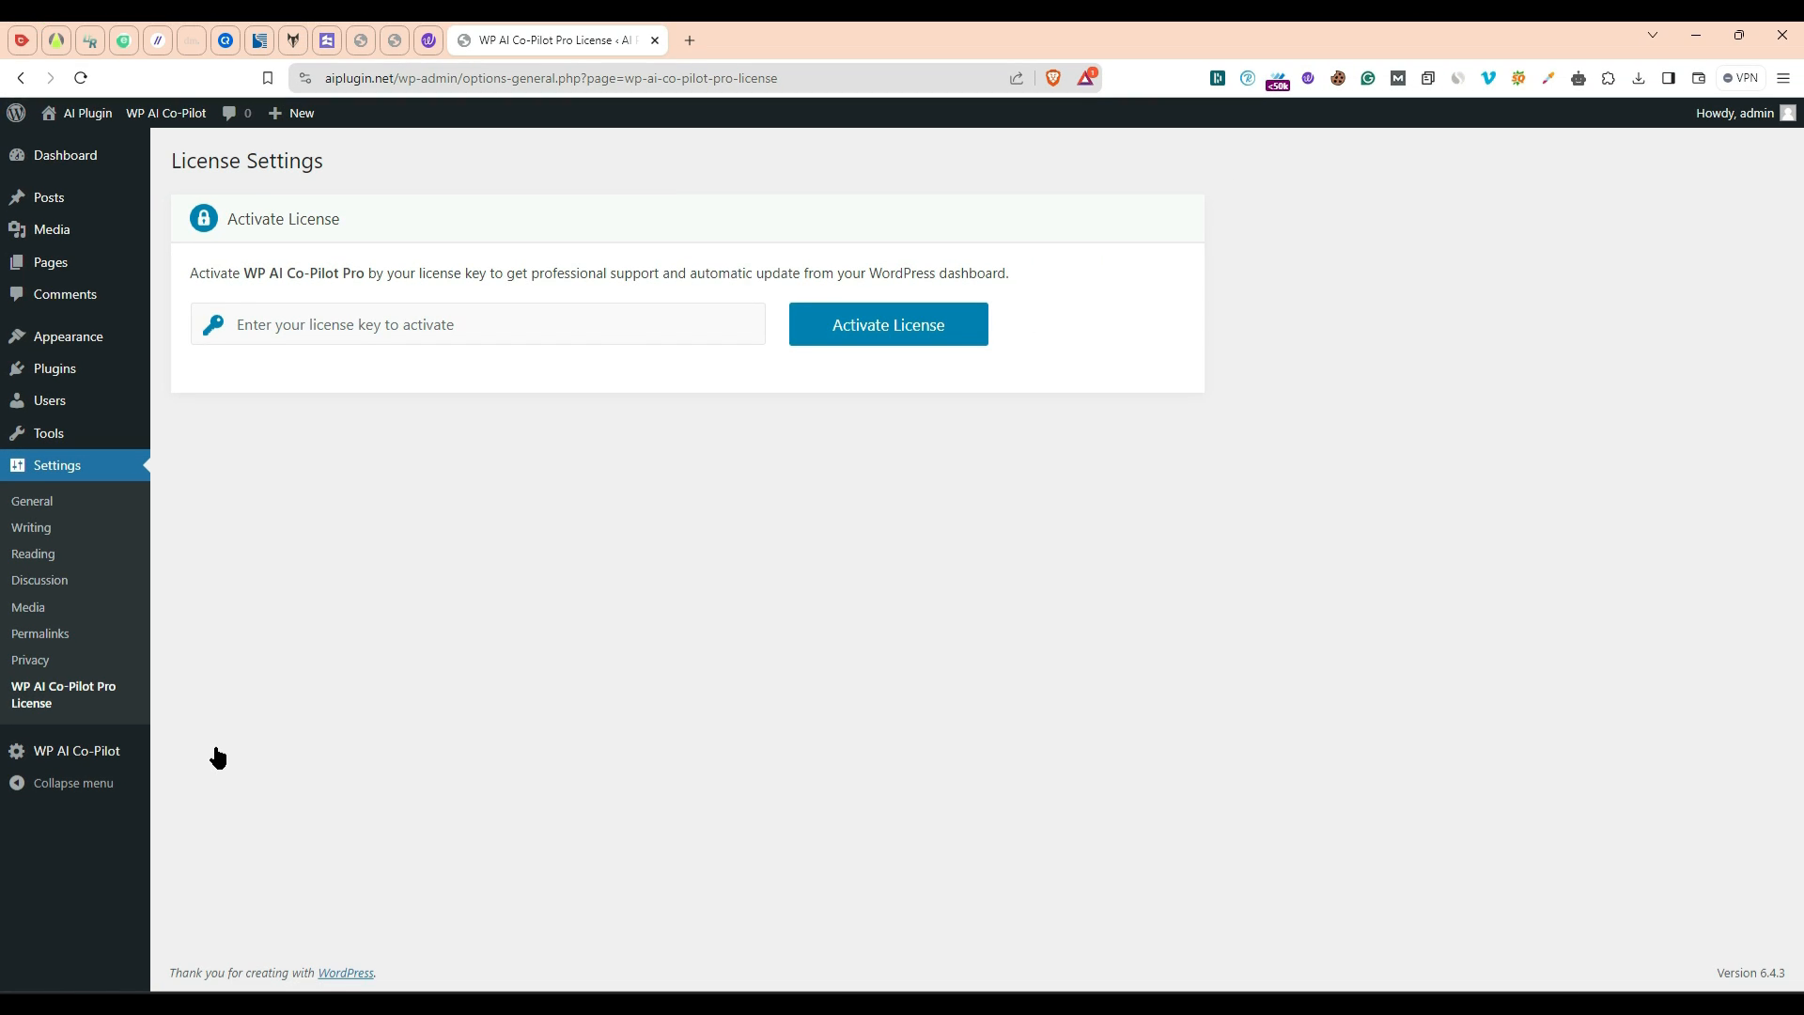
left_click(604, 328)
key("ctrl+v")
left_click(865, 336)
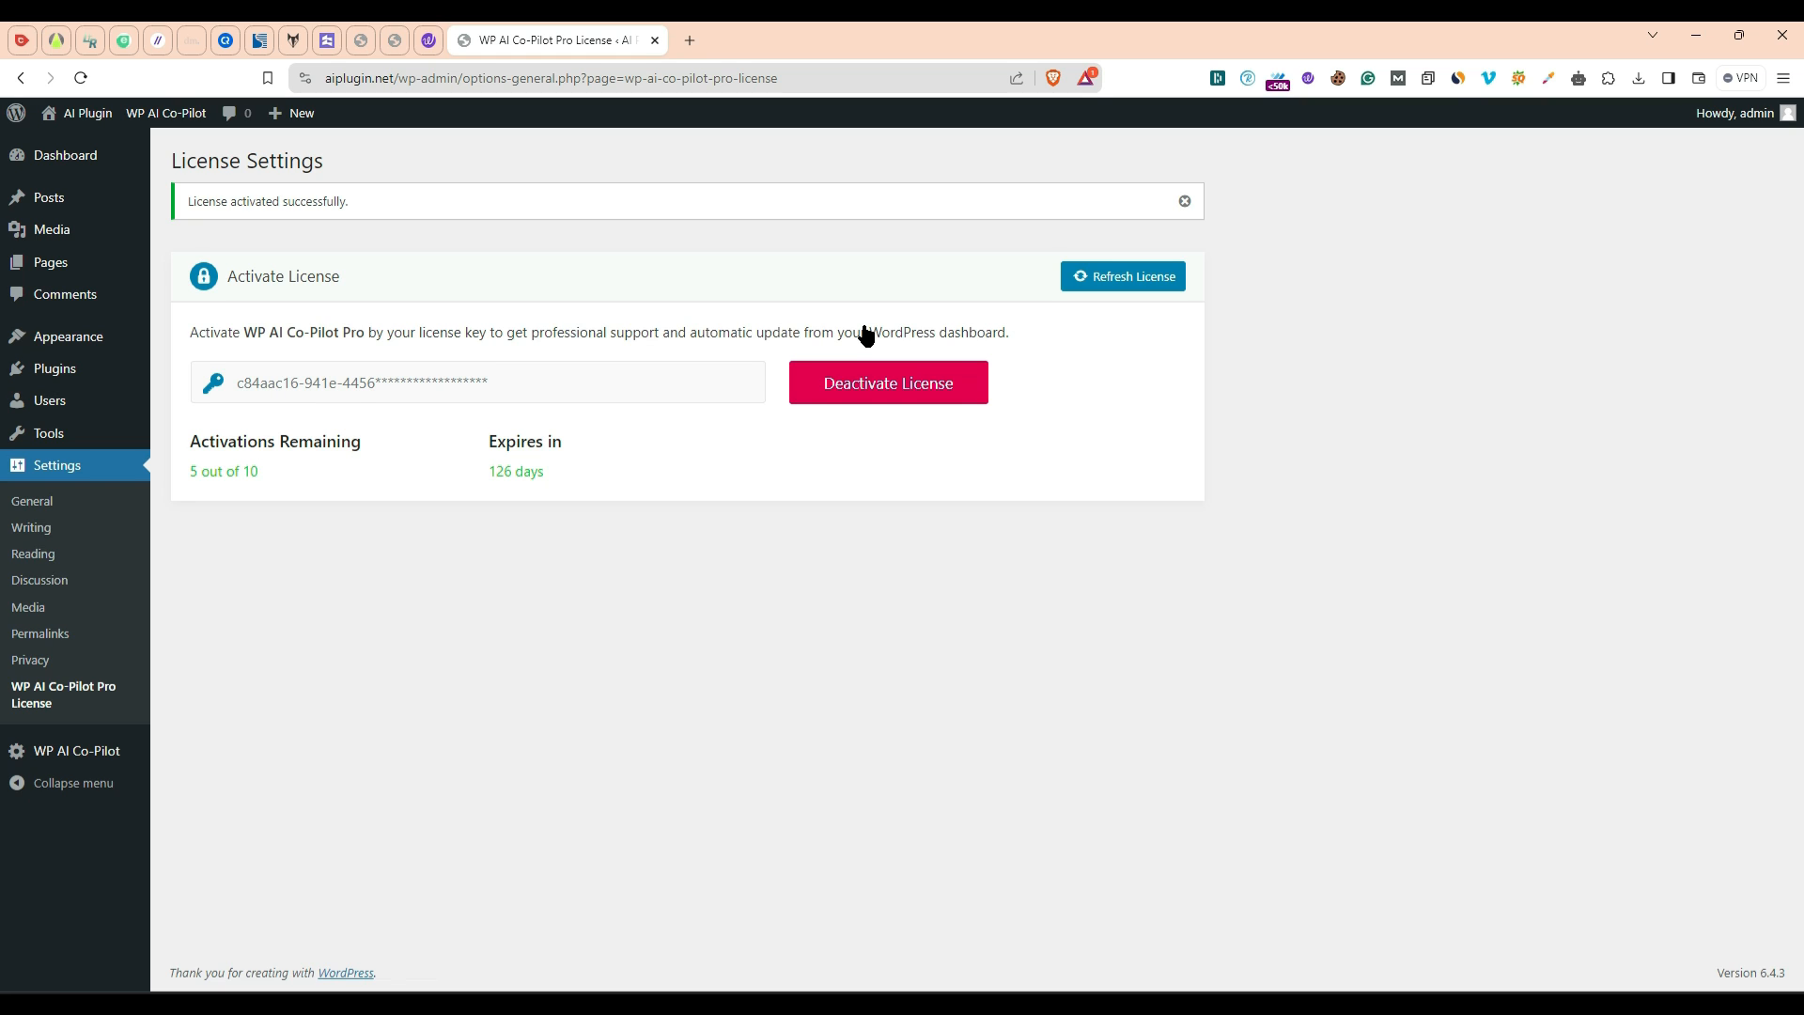
Step: Open the AI Content Generator settings and look through the English prompts that the Pro version adds
mouse_move(120, 751)
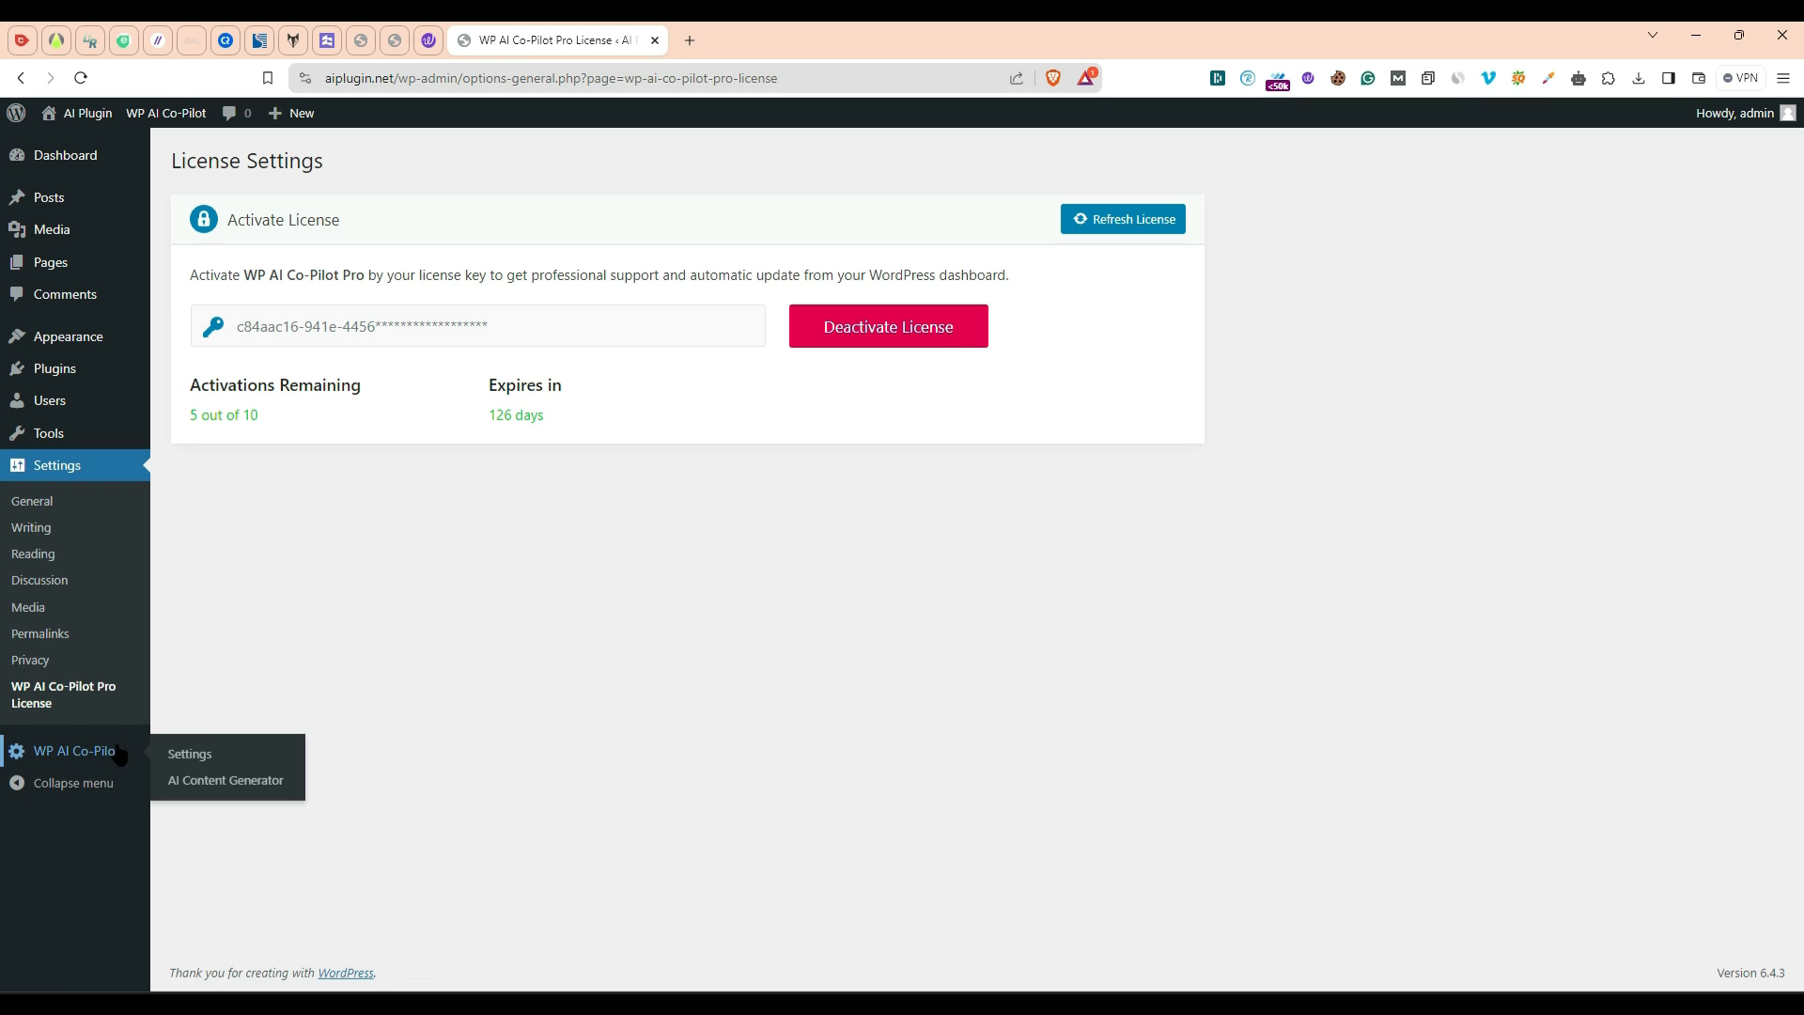
left_click(221, 782)
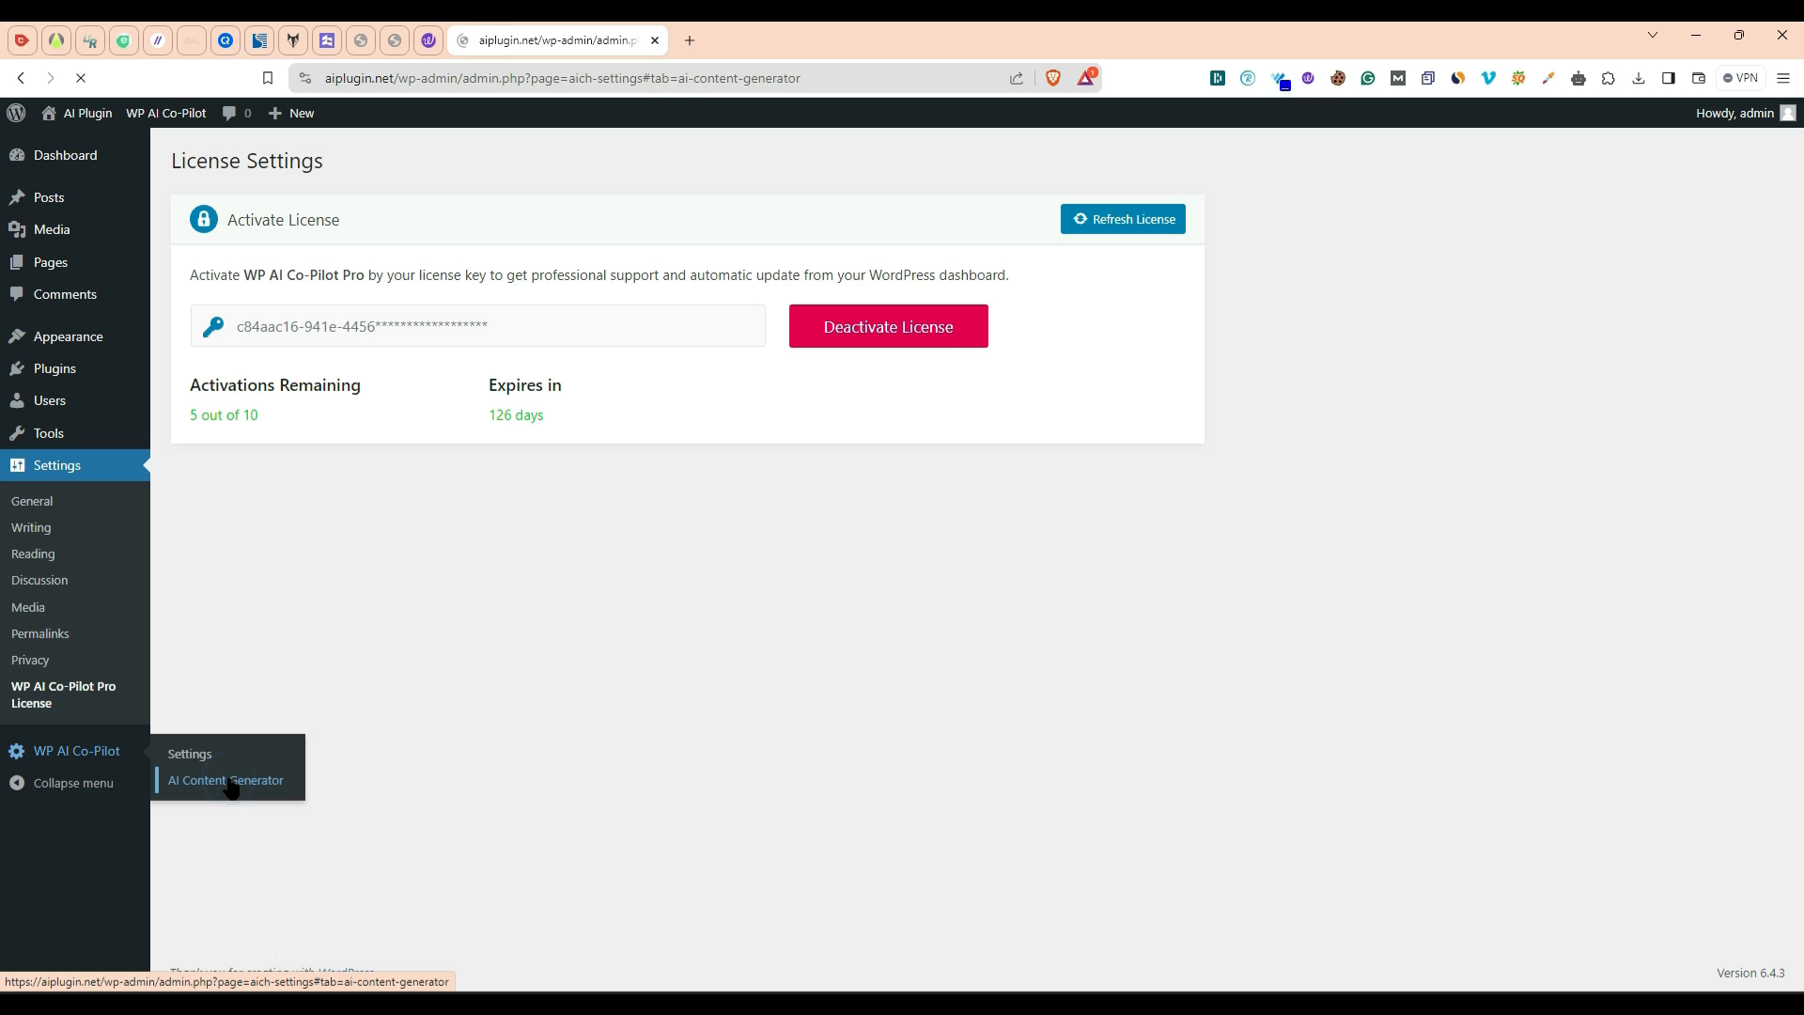
left_click(426, 320)
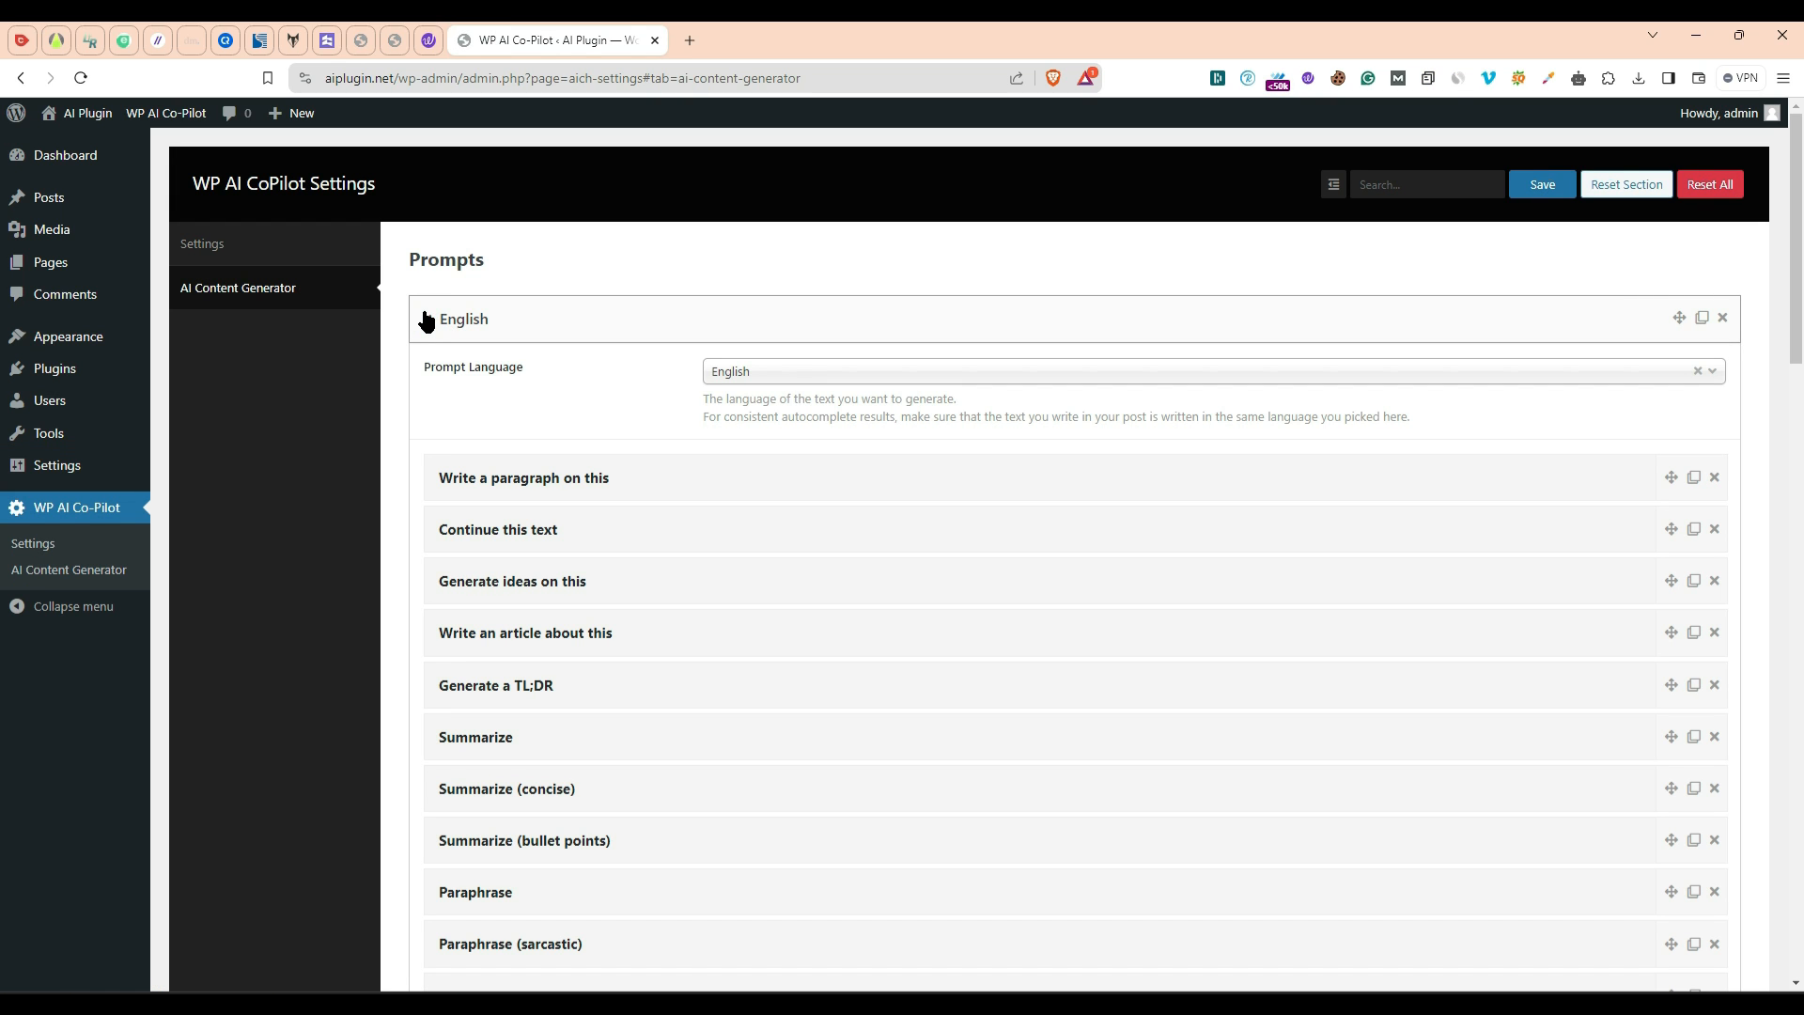
scroll(604, 742, "down", 15)
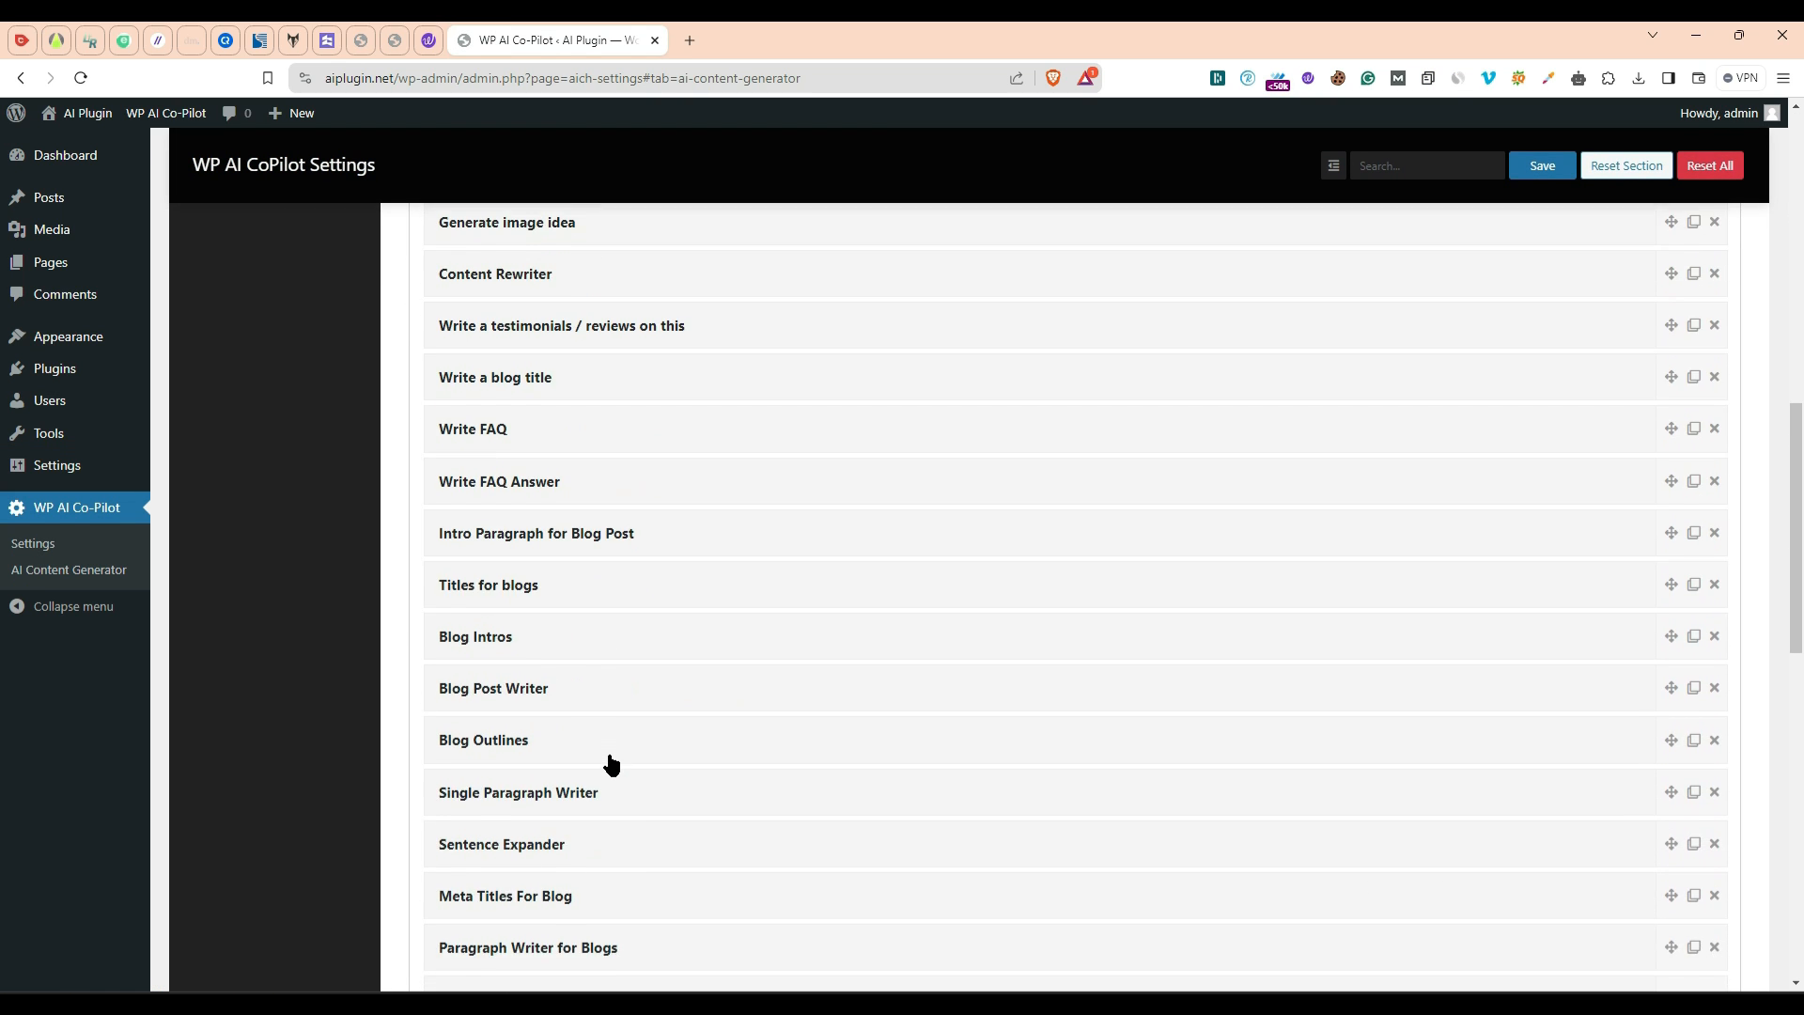
scroll(512, 470, "up", 1)
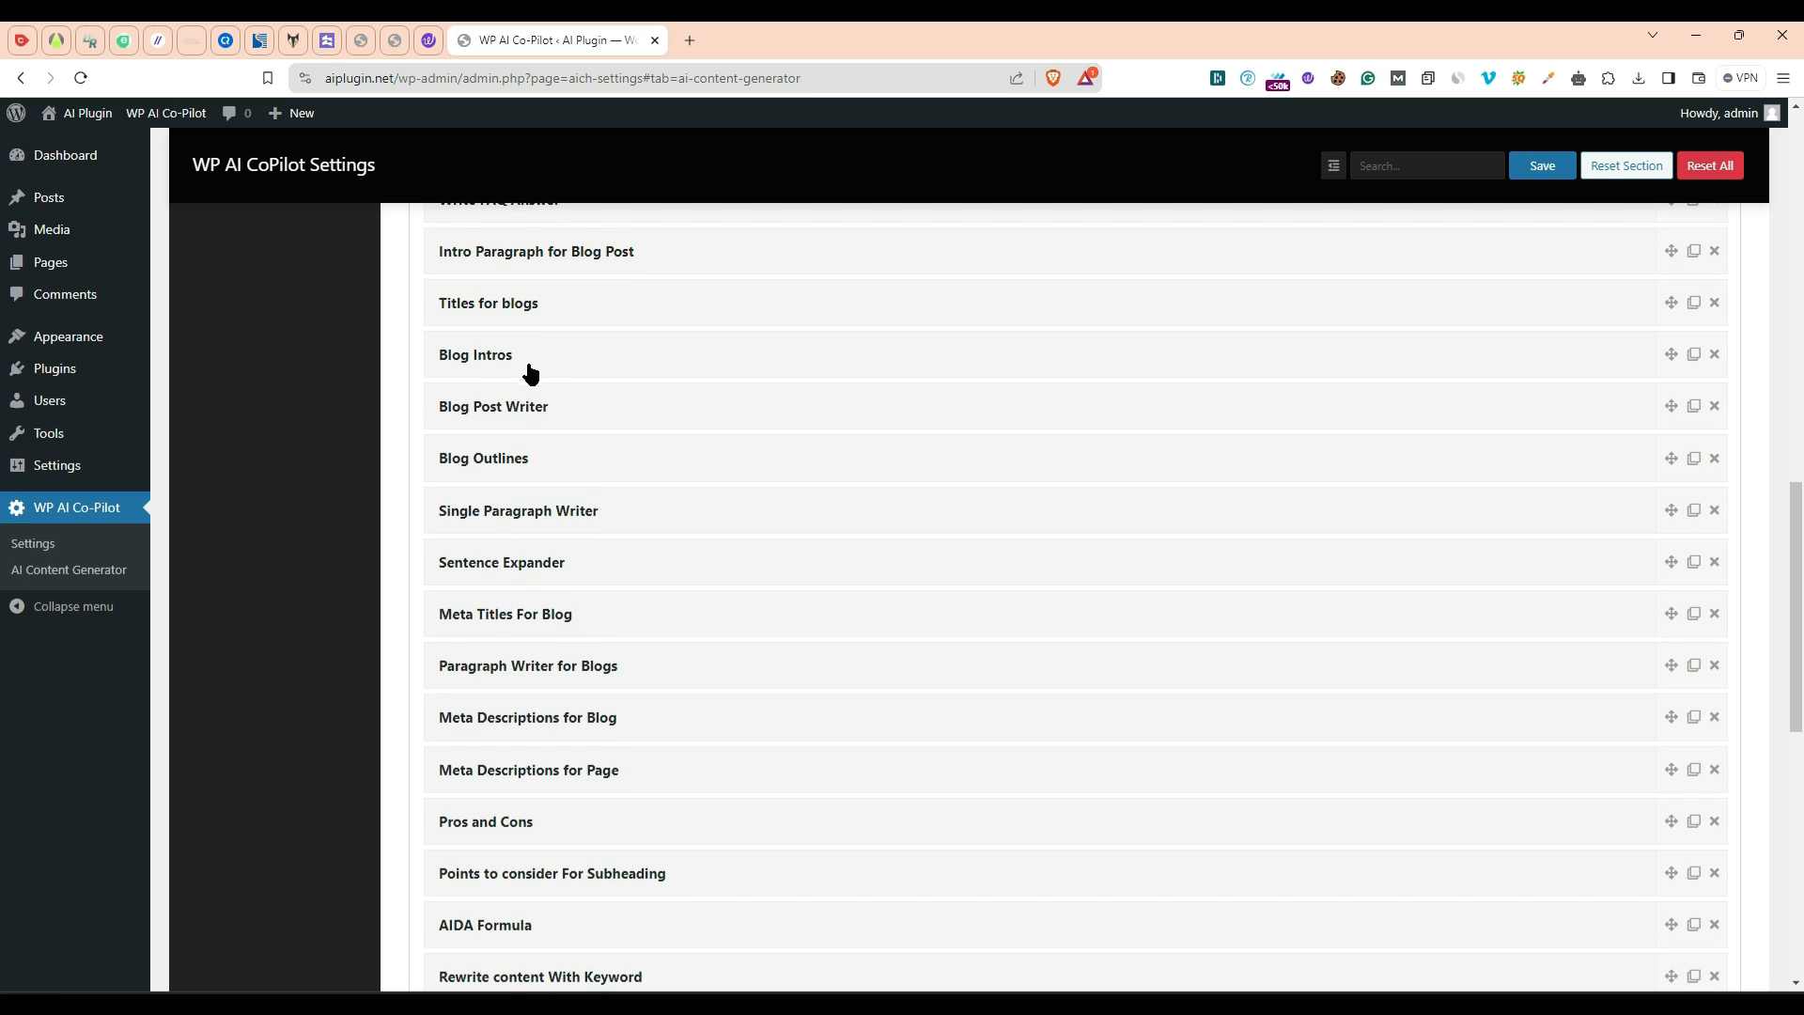
Step: Expand the "Blog Intros" prompt and examine its prompt text, word count, tone, audience, icon, model and custom fields
left_click(533, 361)
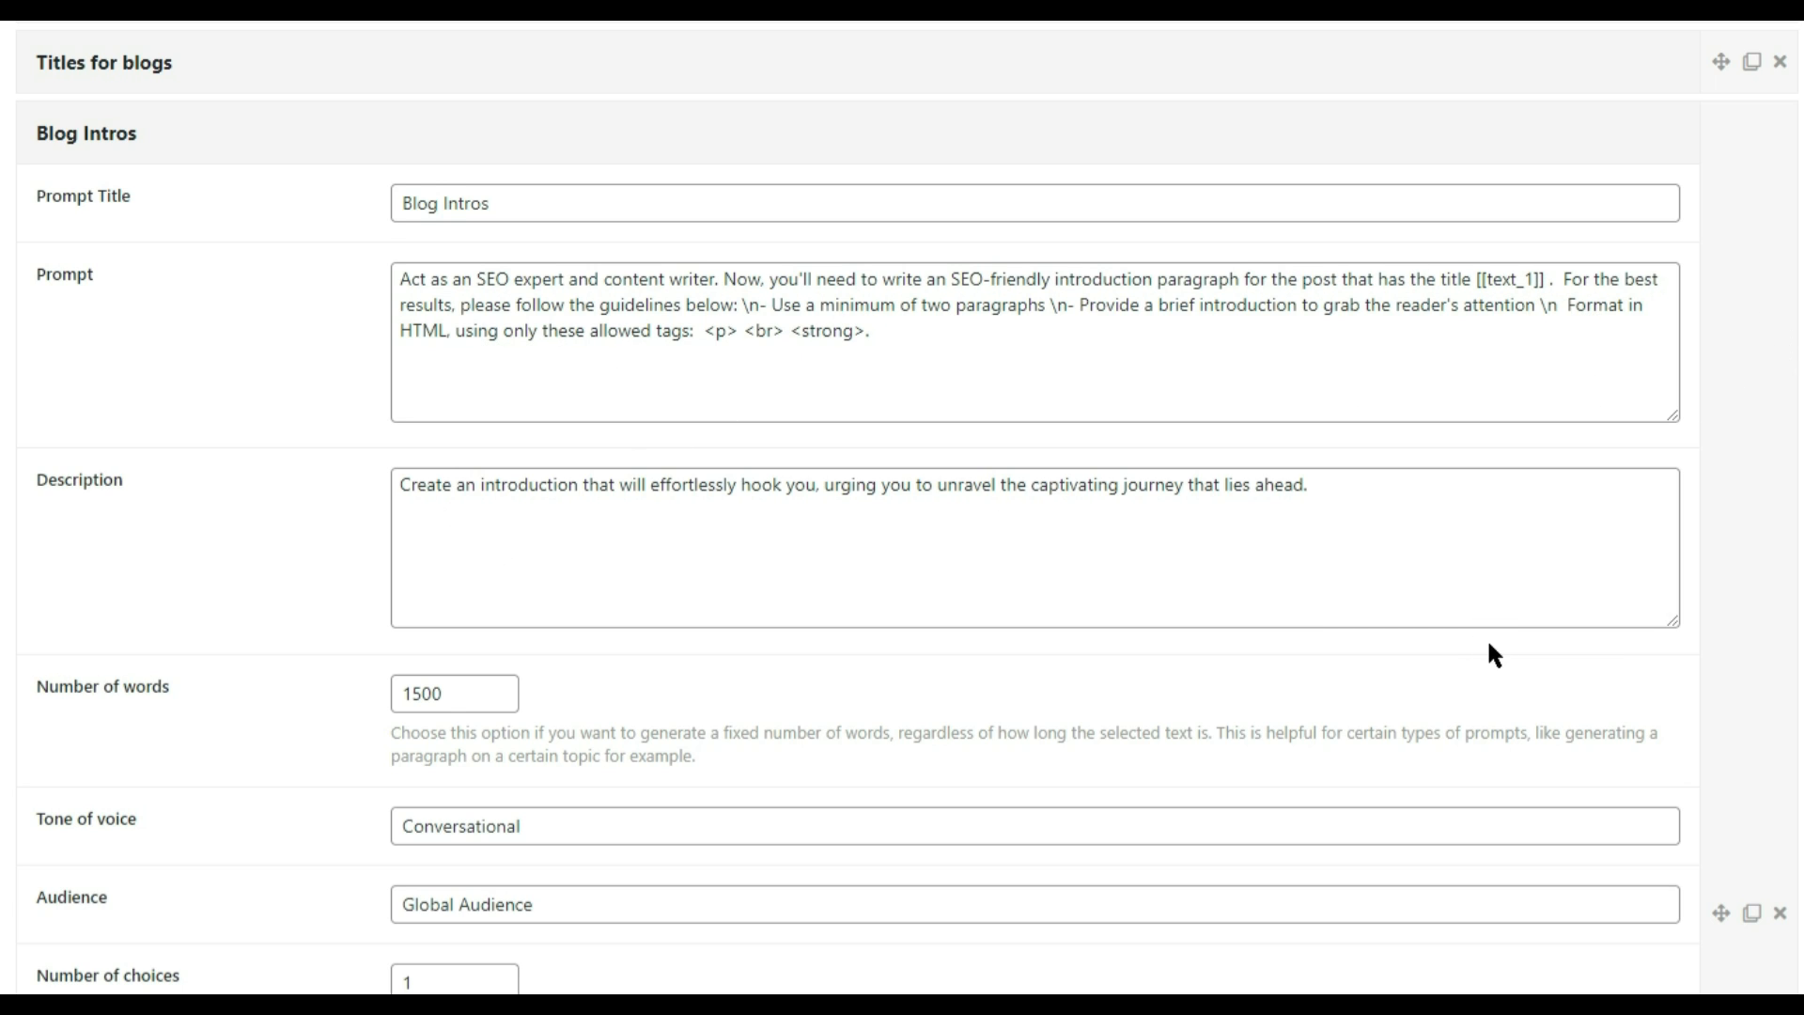
scroll(1494, 655, "down", 3)
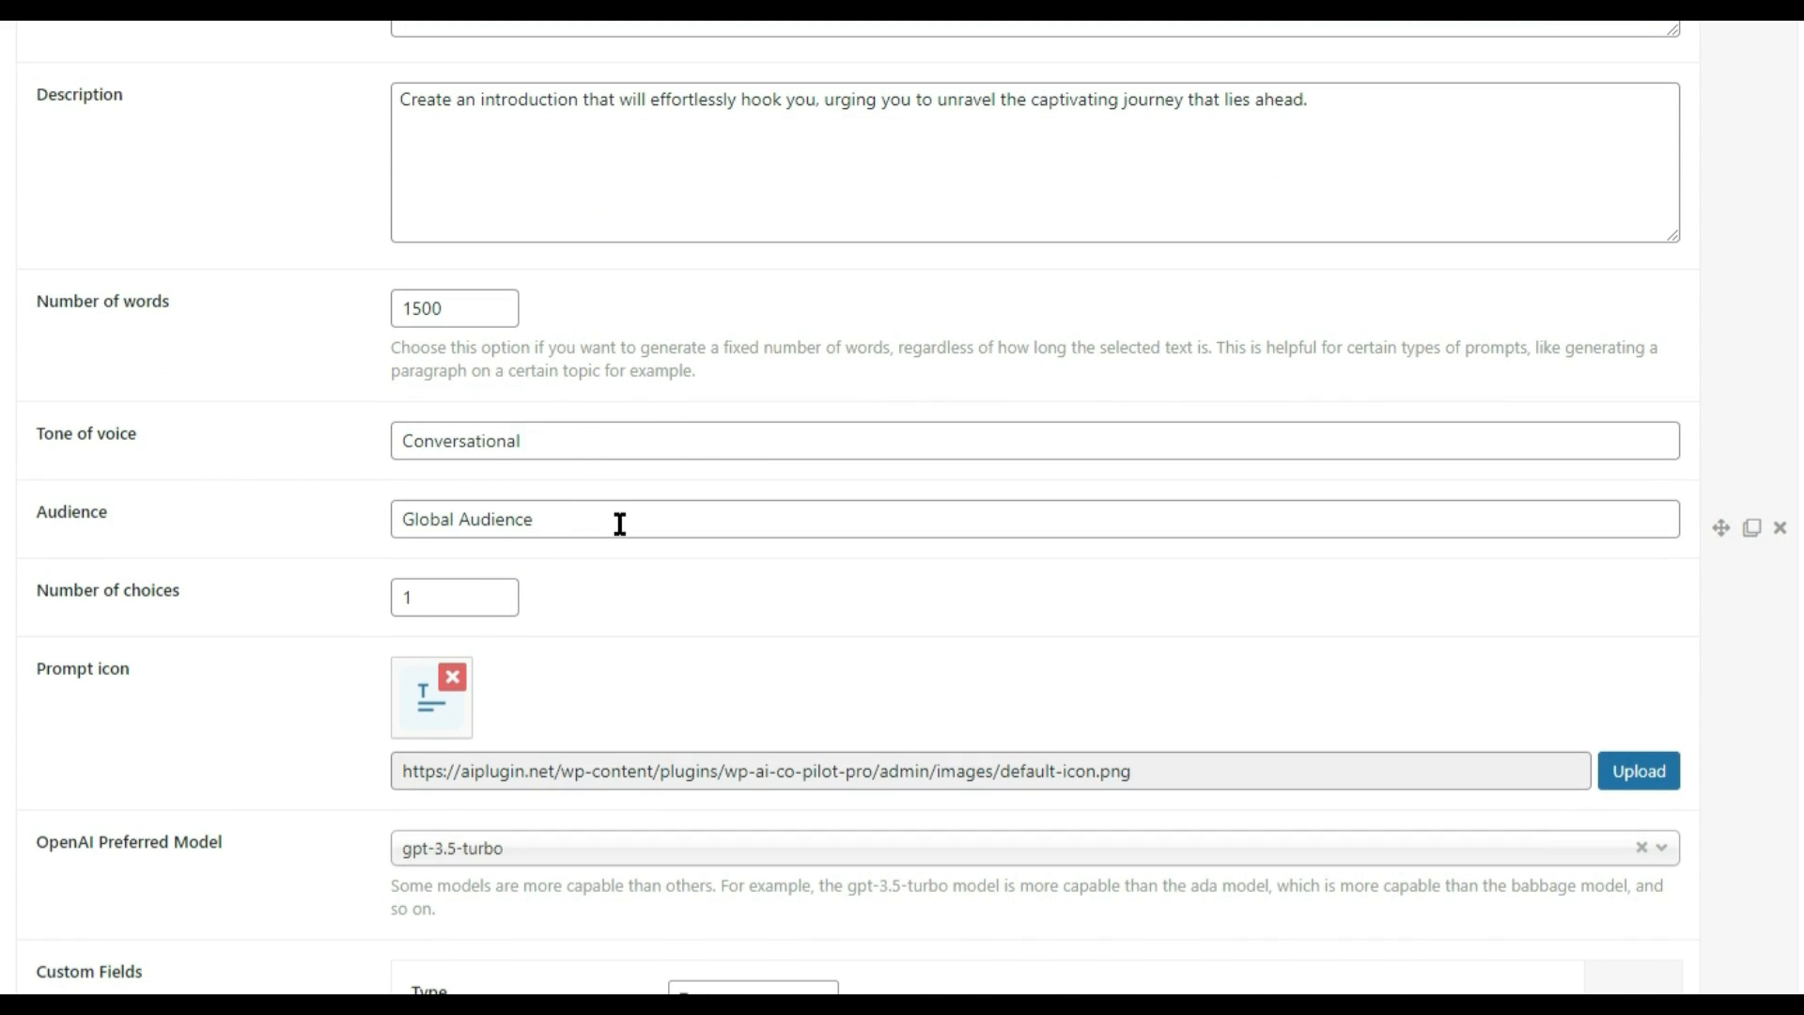
scroll(329, 544, "down", 3)
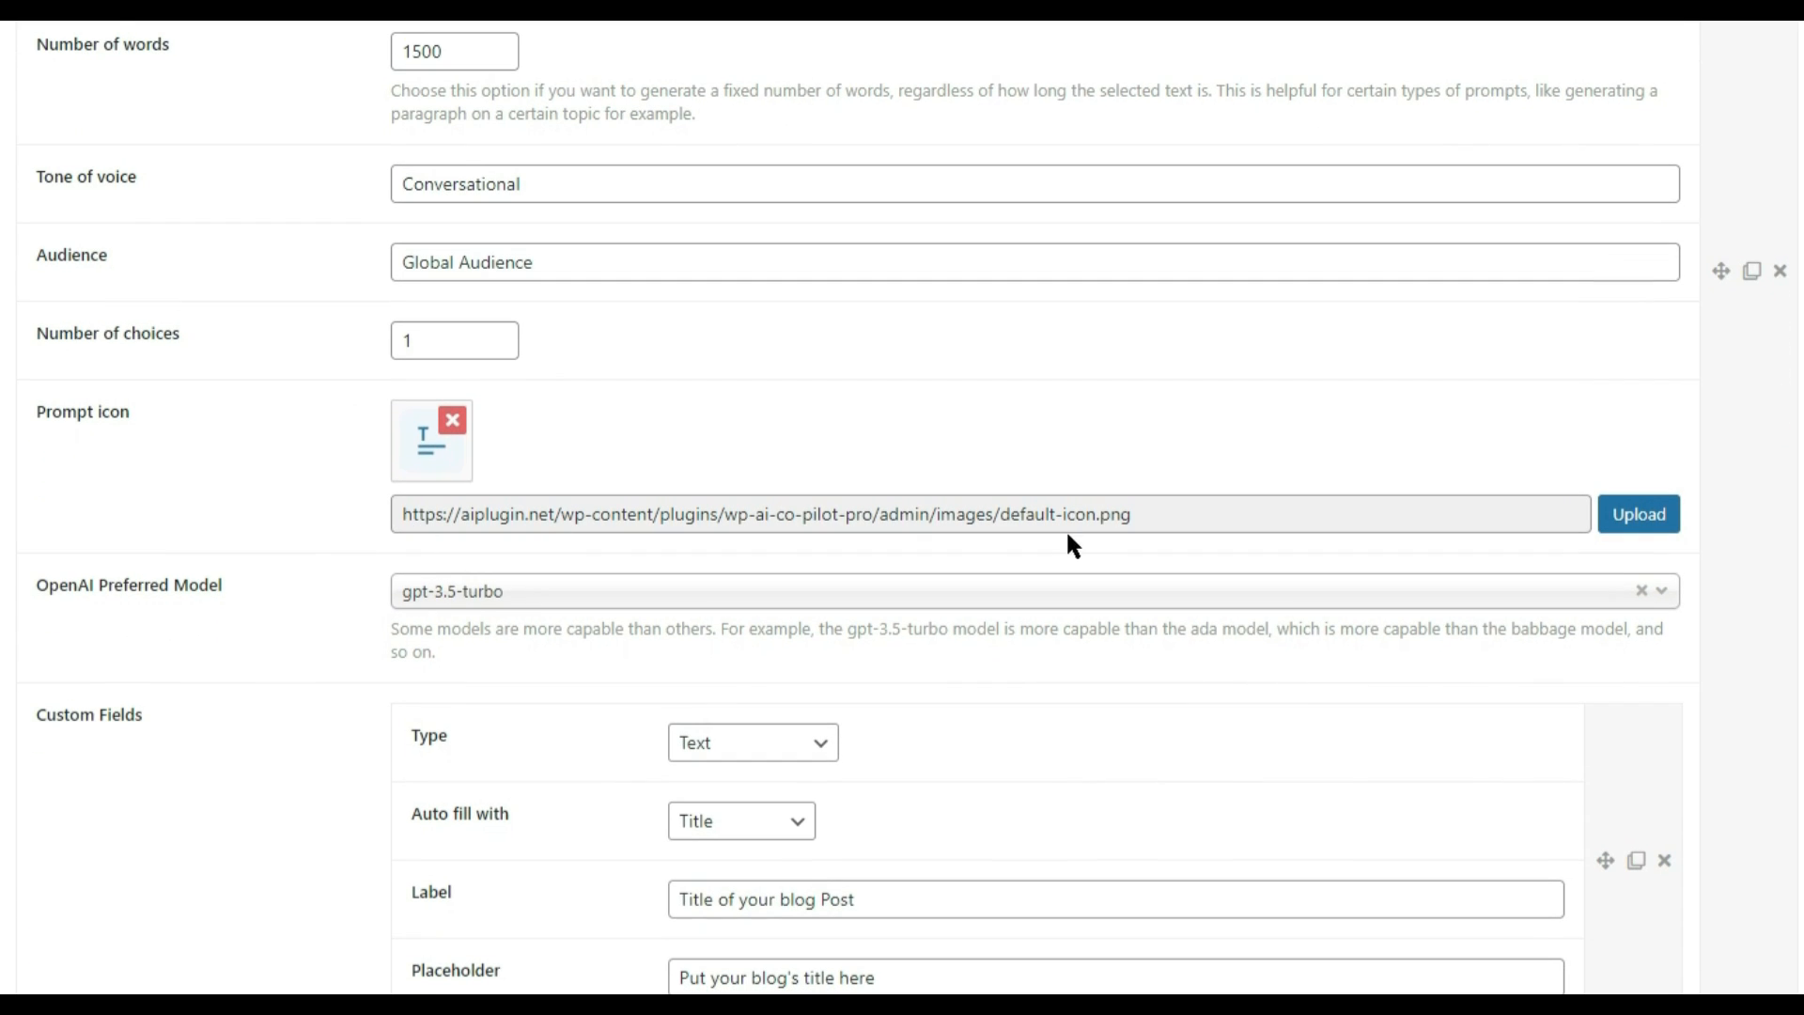
scroll(1071, 545, "down", 3)
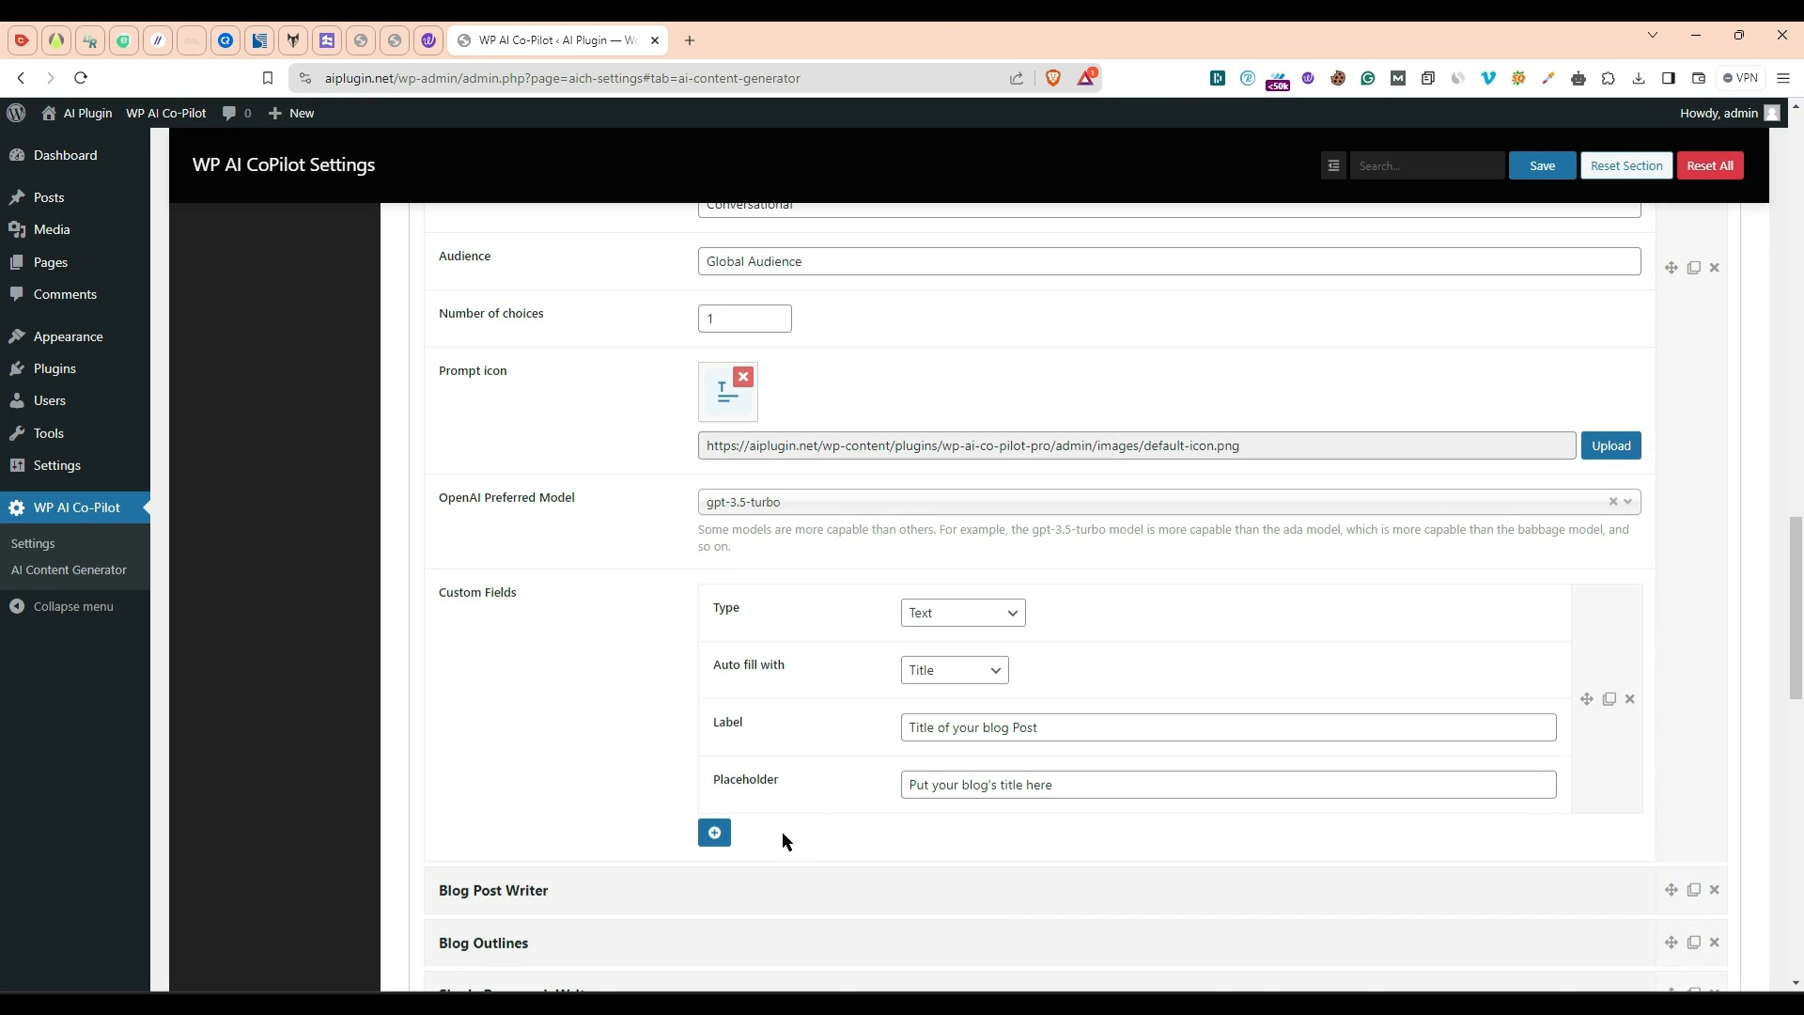
scroll(778, 831, "down", 2)
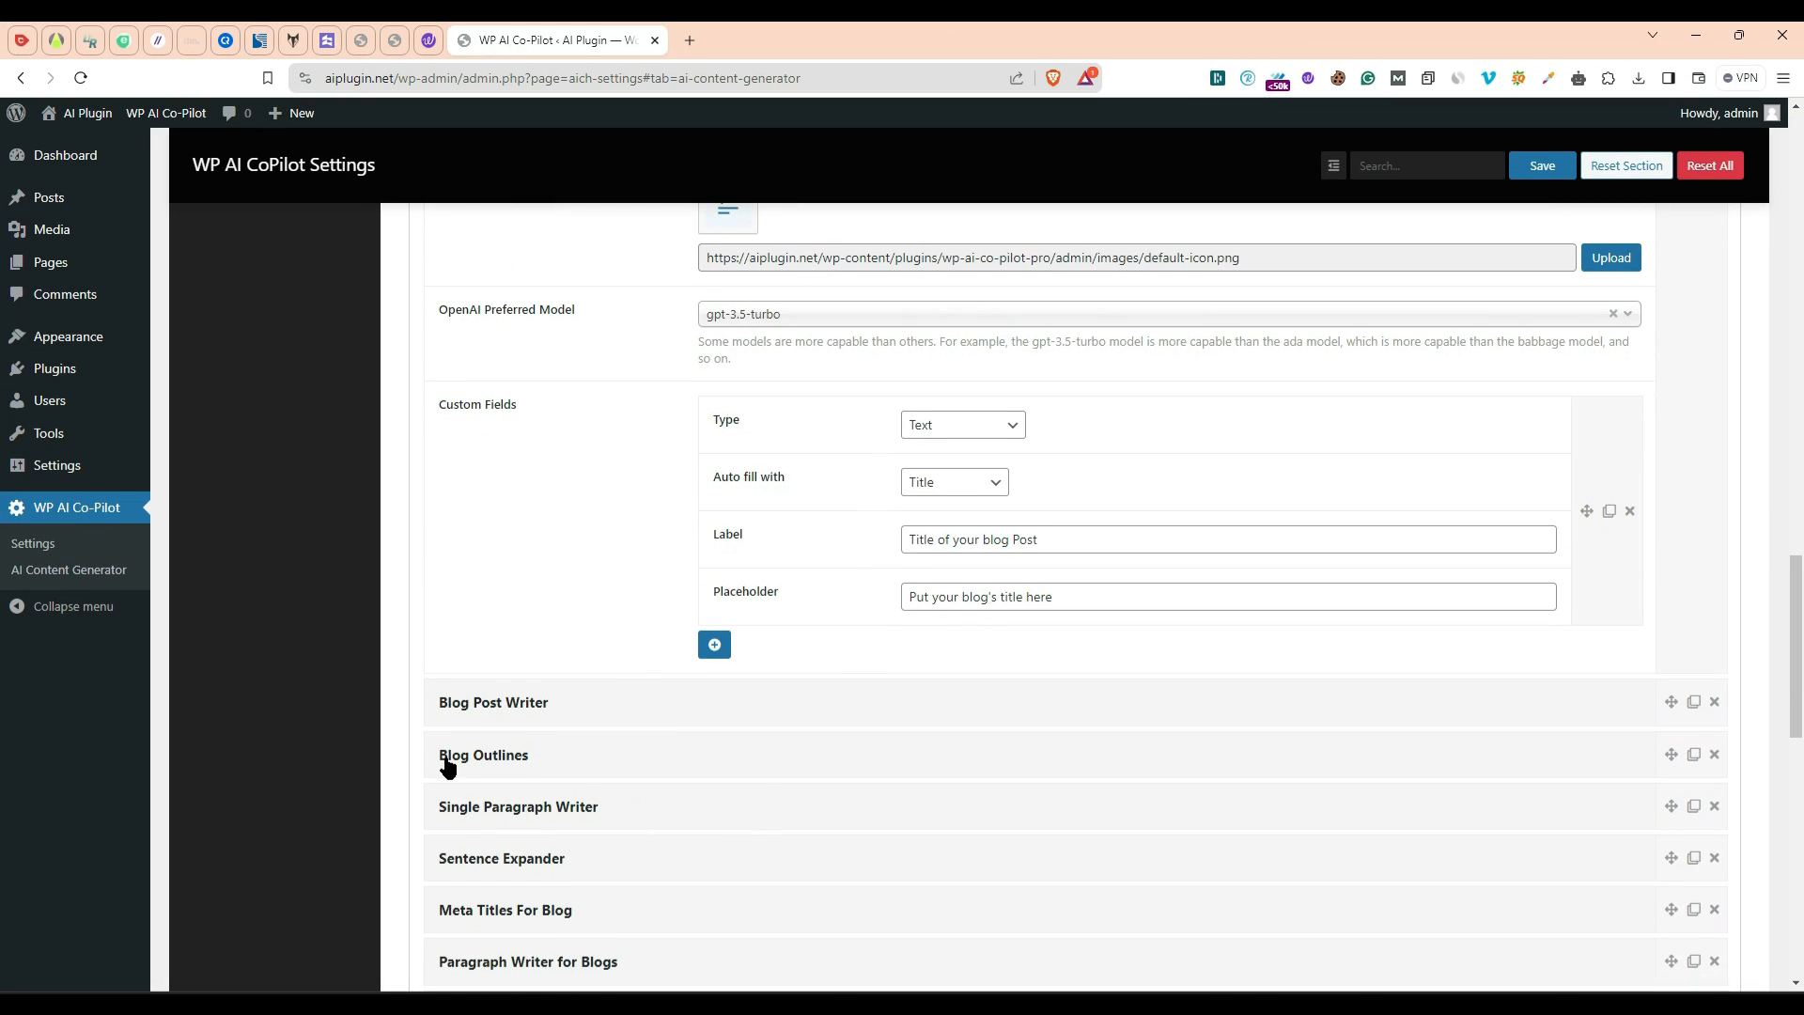
scroll(517, 750, "up", 3)
scroll(522, 746, "up", 15)
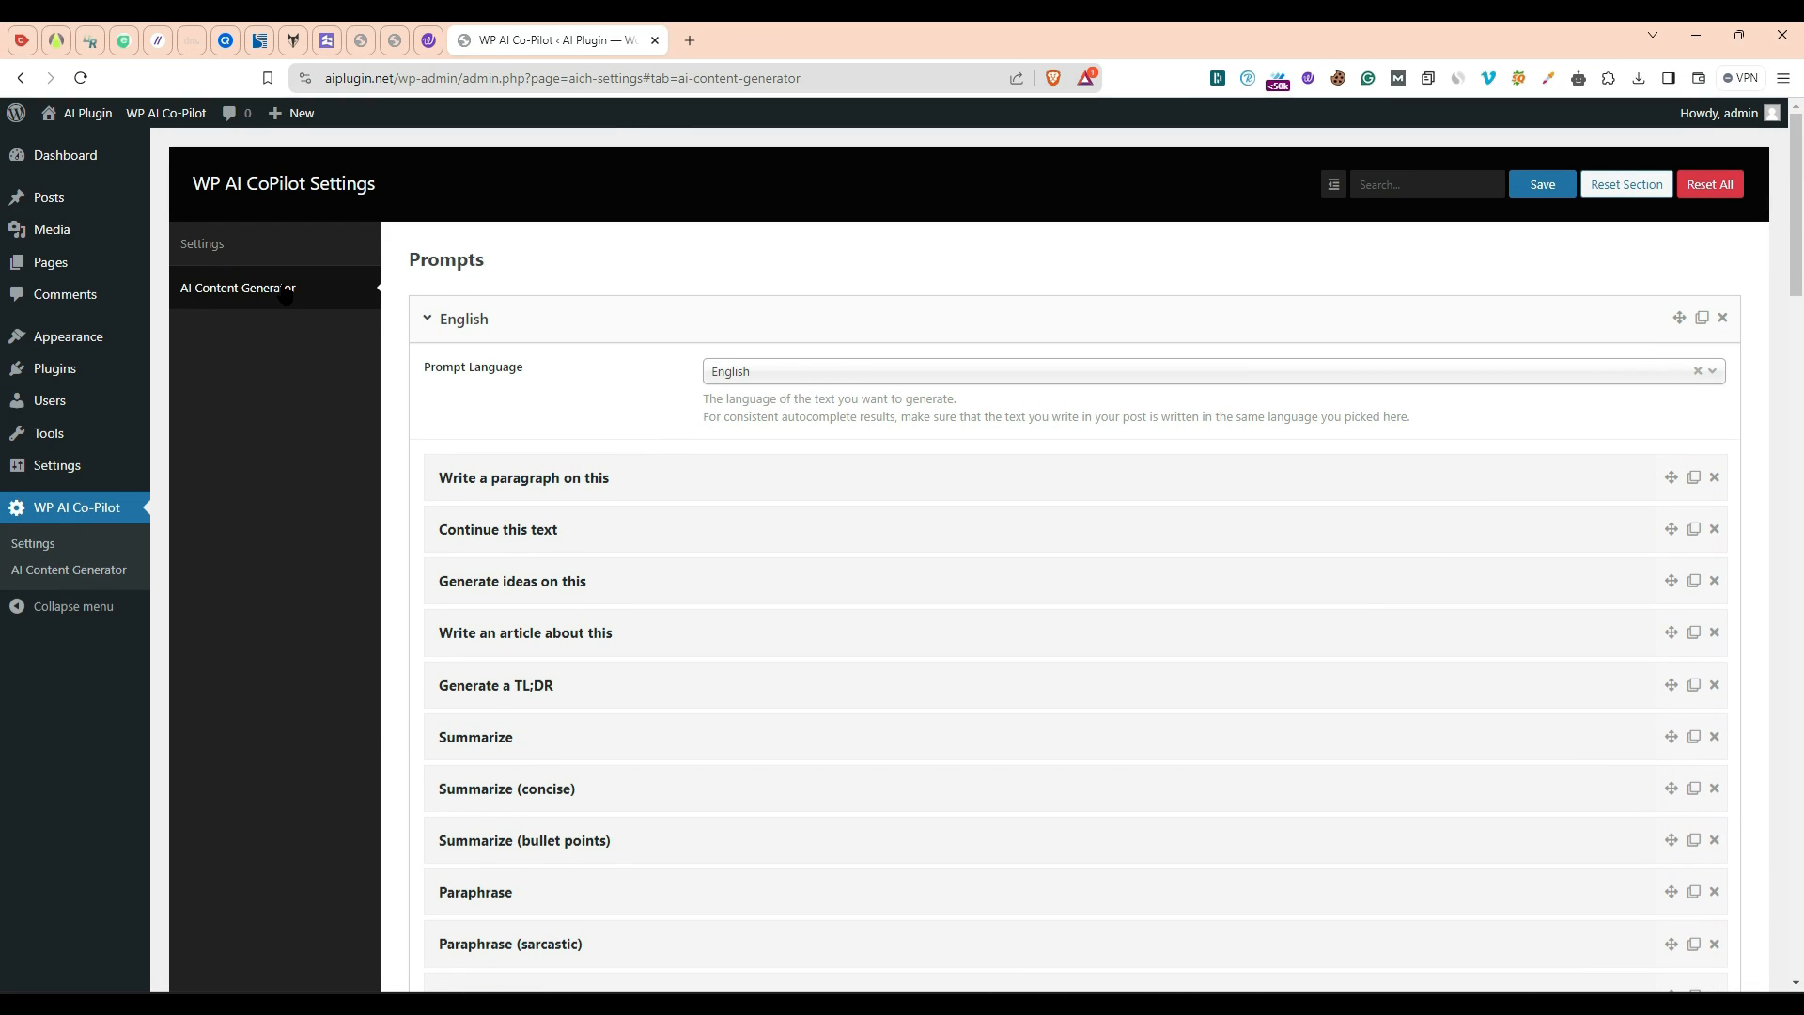
Step: Open the posts list in a new browser tab and edit the "How to make money online" draft
middle_click(49, 197)
left_click(773, 25)
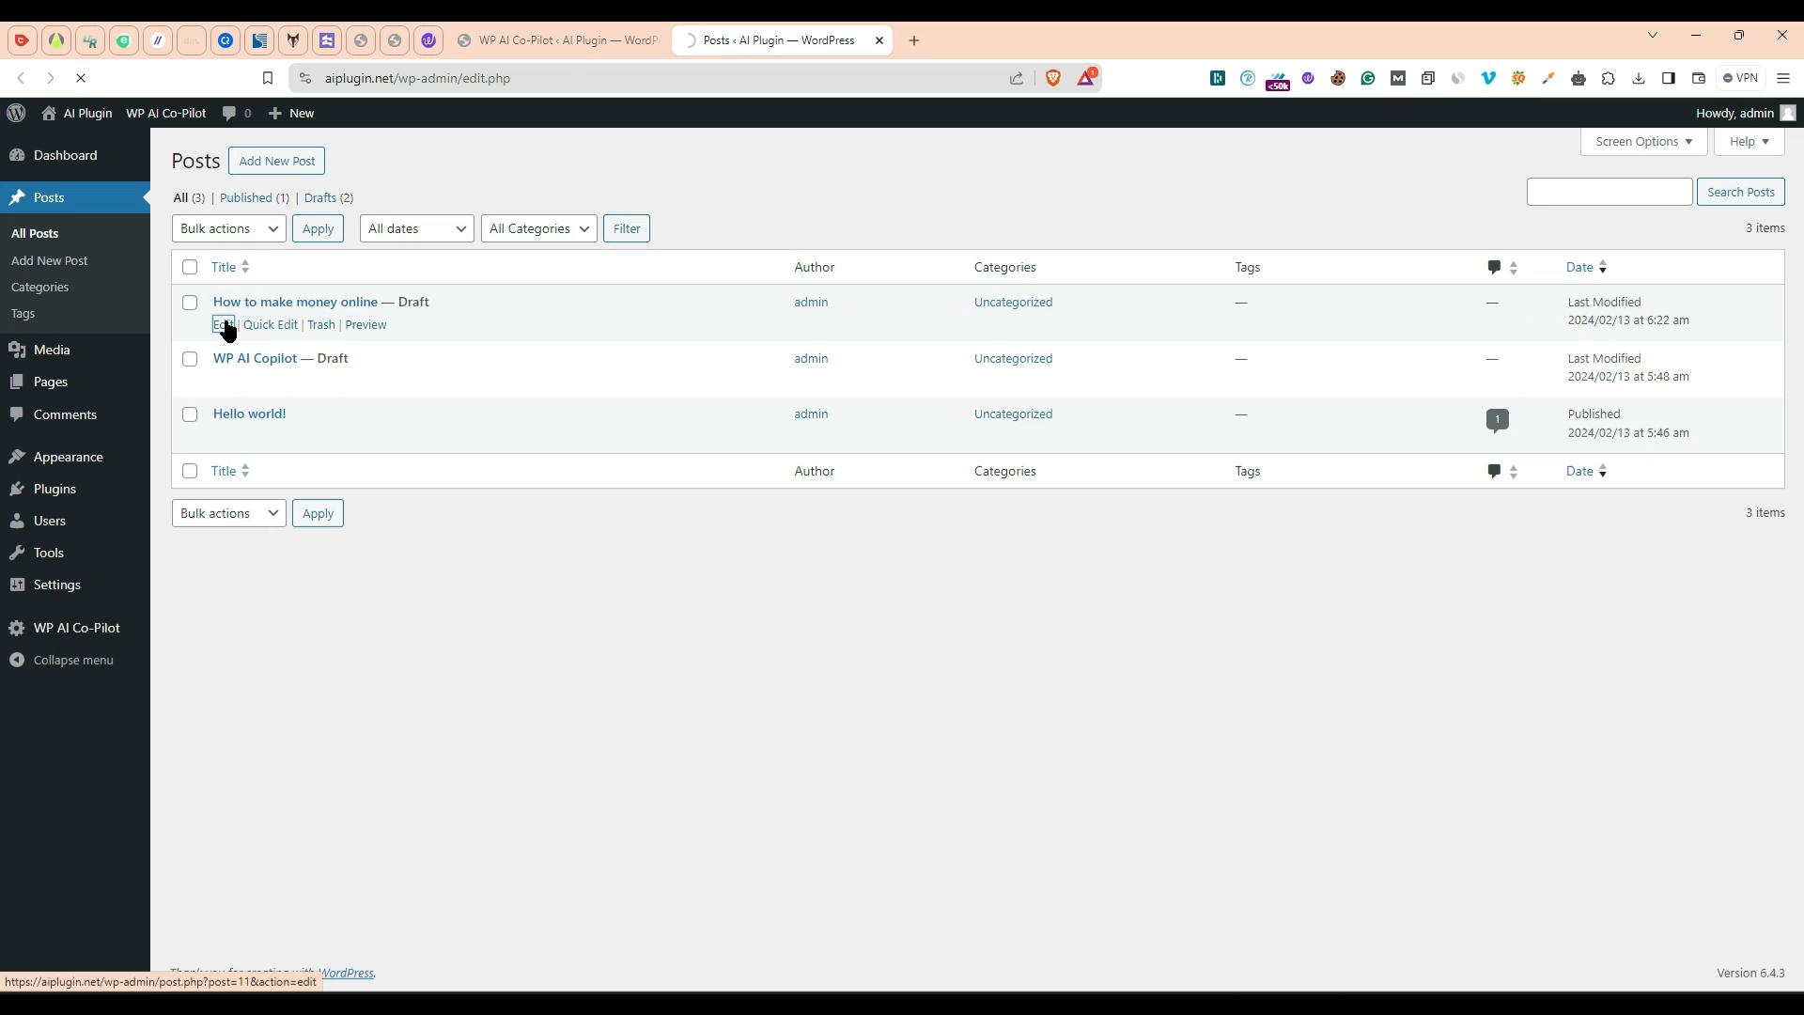
left_click(225, 325)
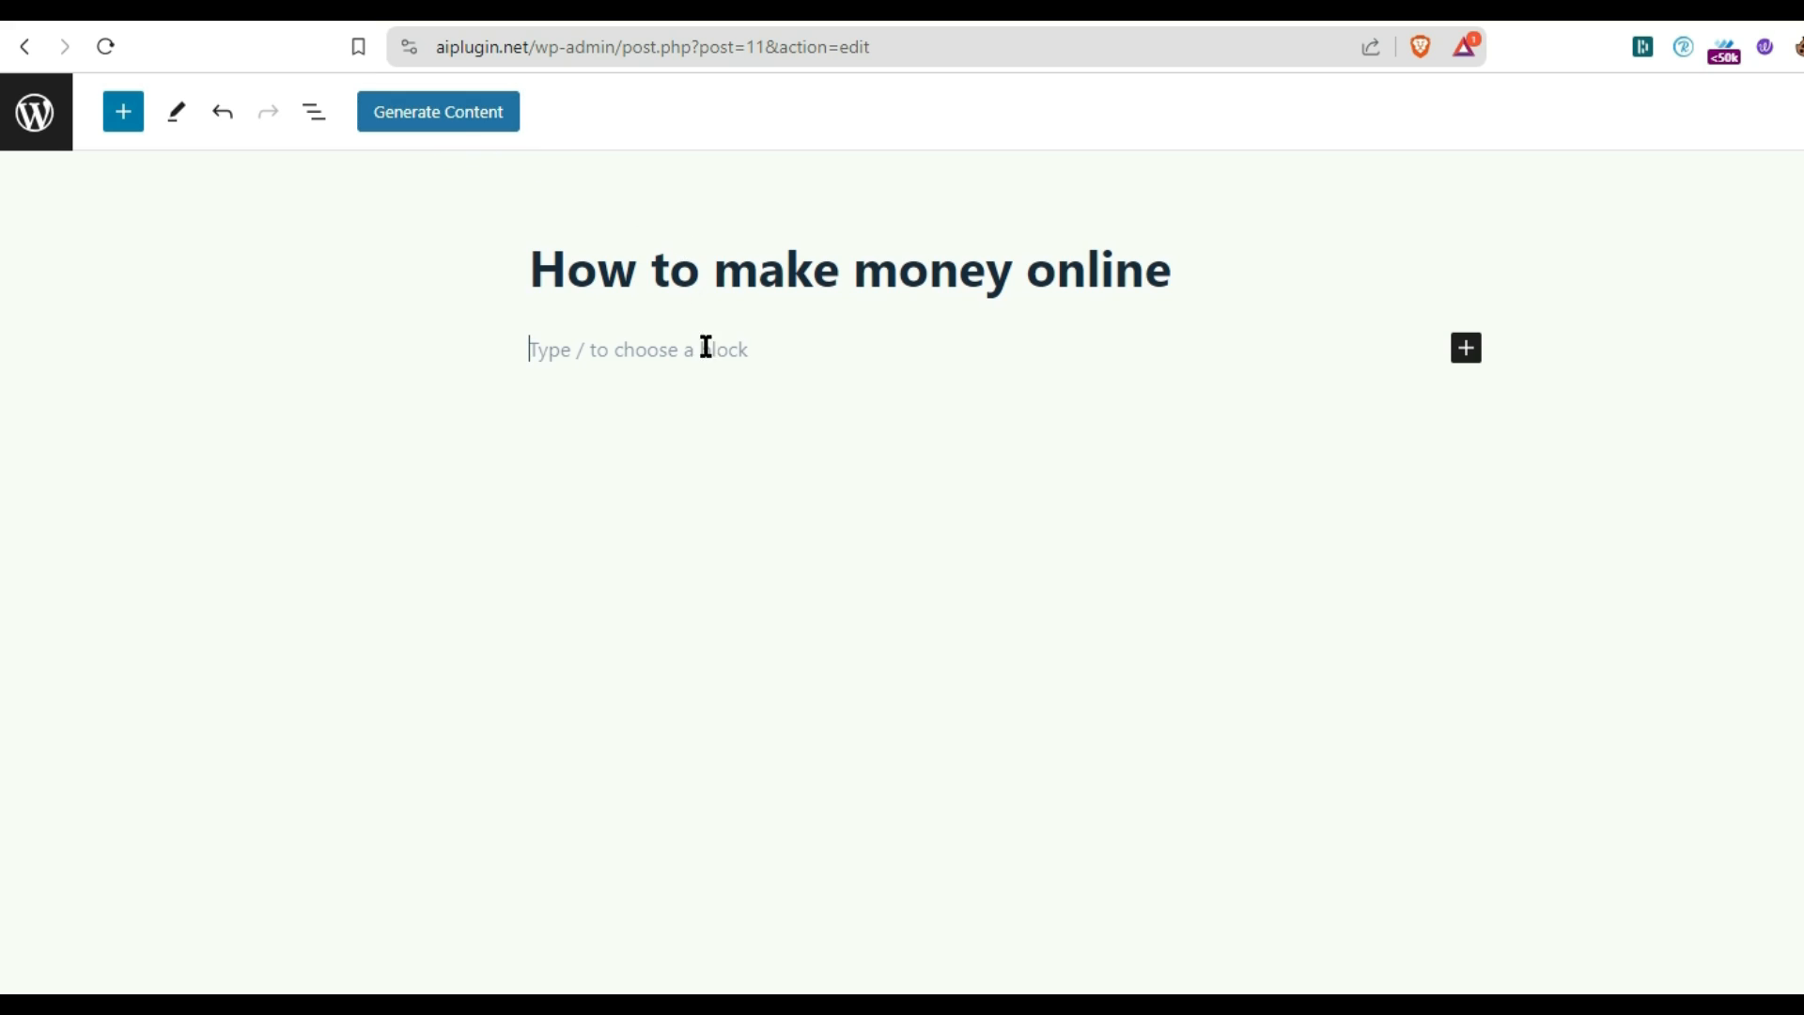
Step: Add the paragraph "How to make money online" to the post body and look through the AI prompts offered for that text
type("How to make money online")
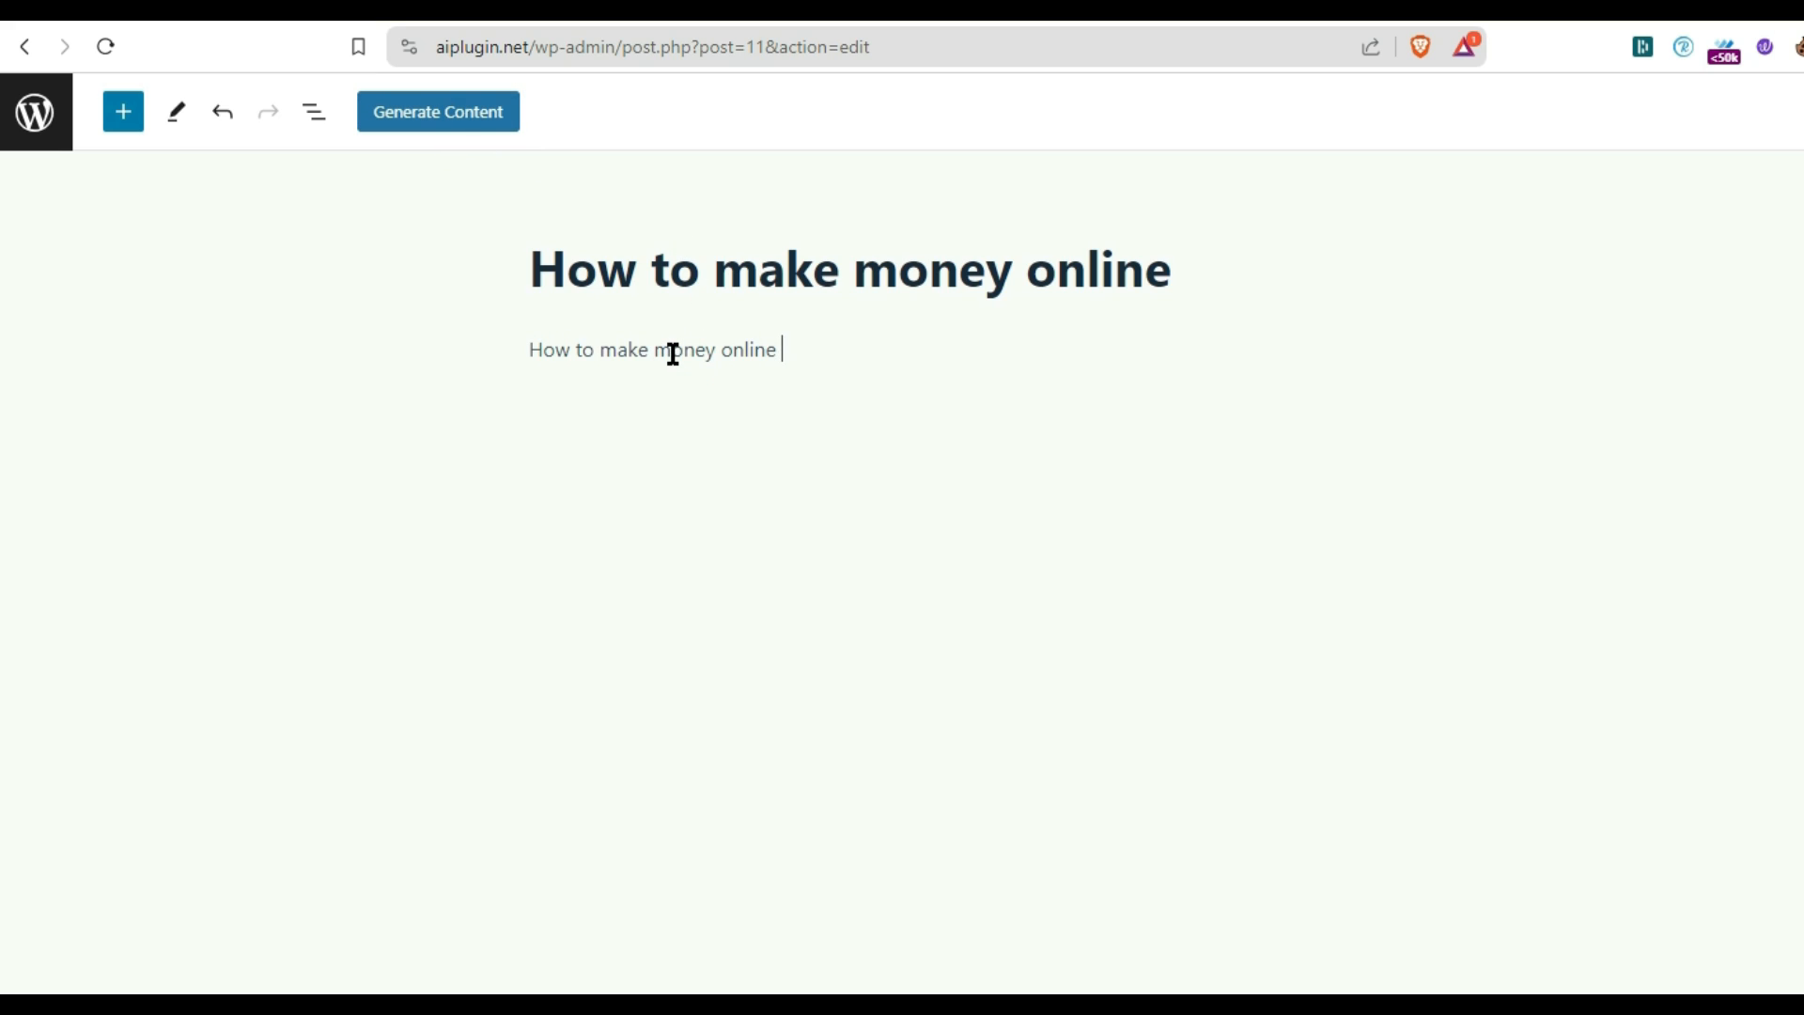
triple_click(673, 353)
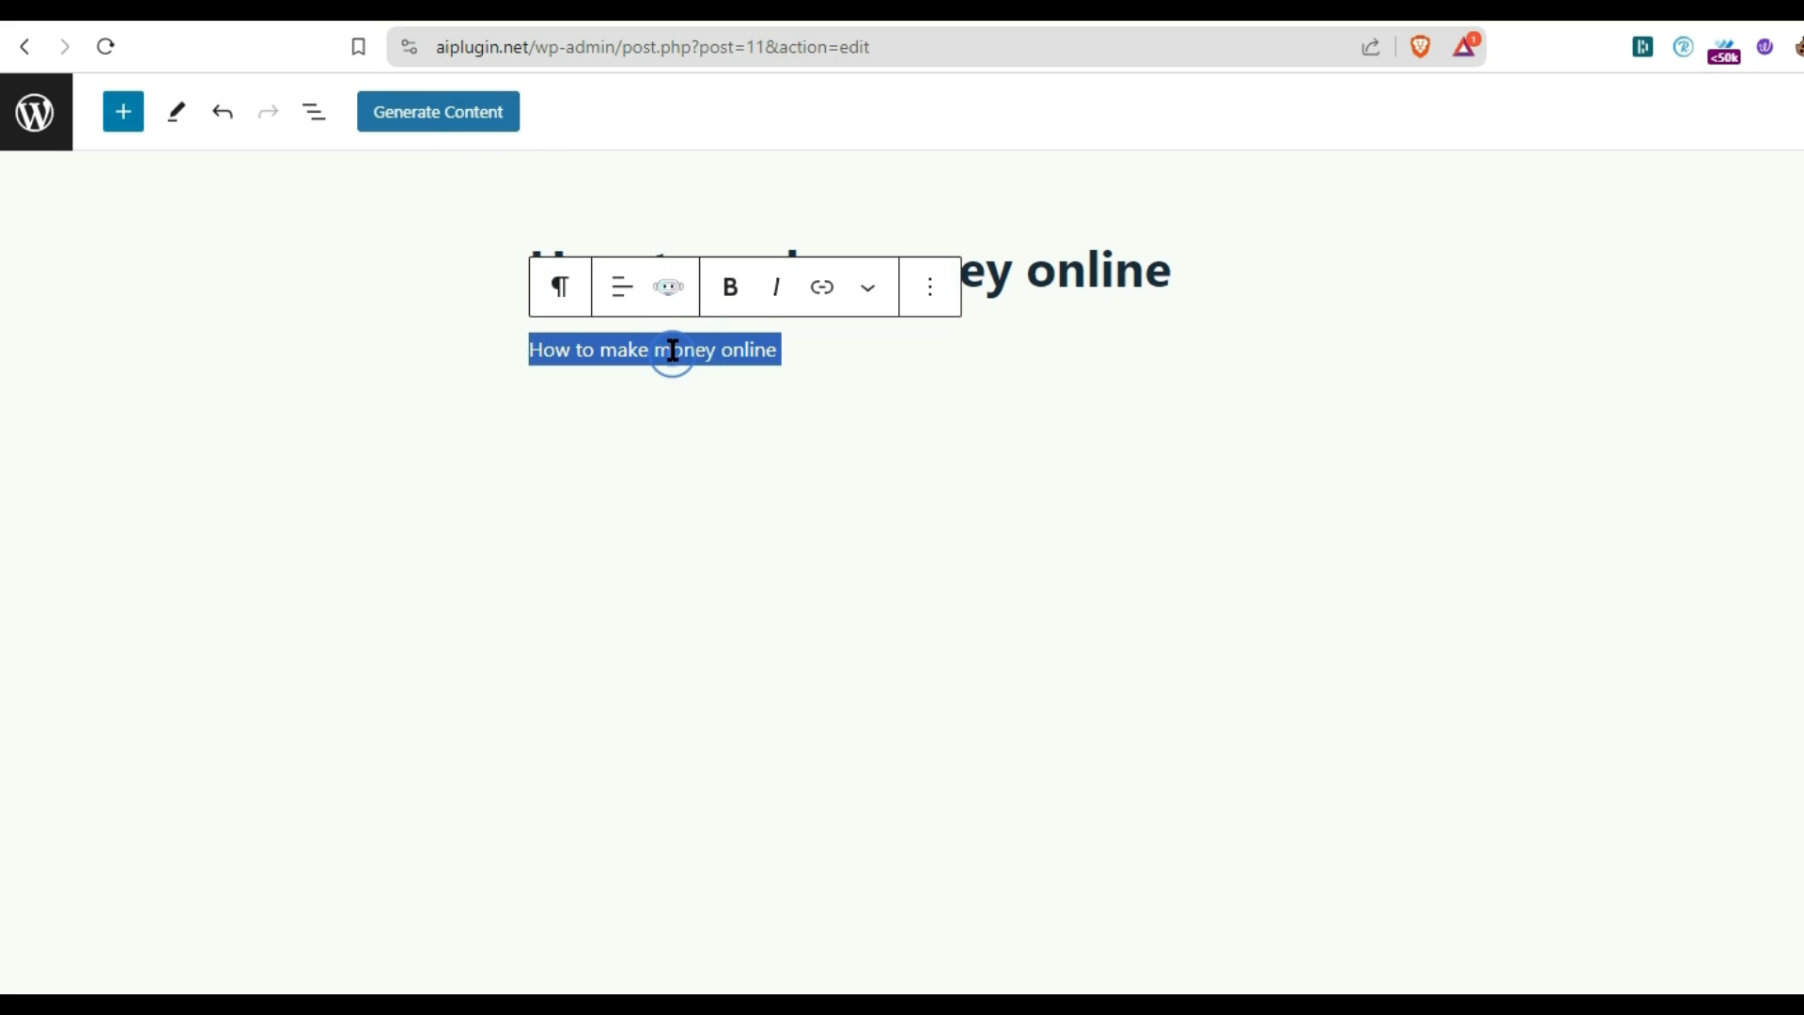
left_click(668, 286)
scroll(861, 853, "down", 10)
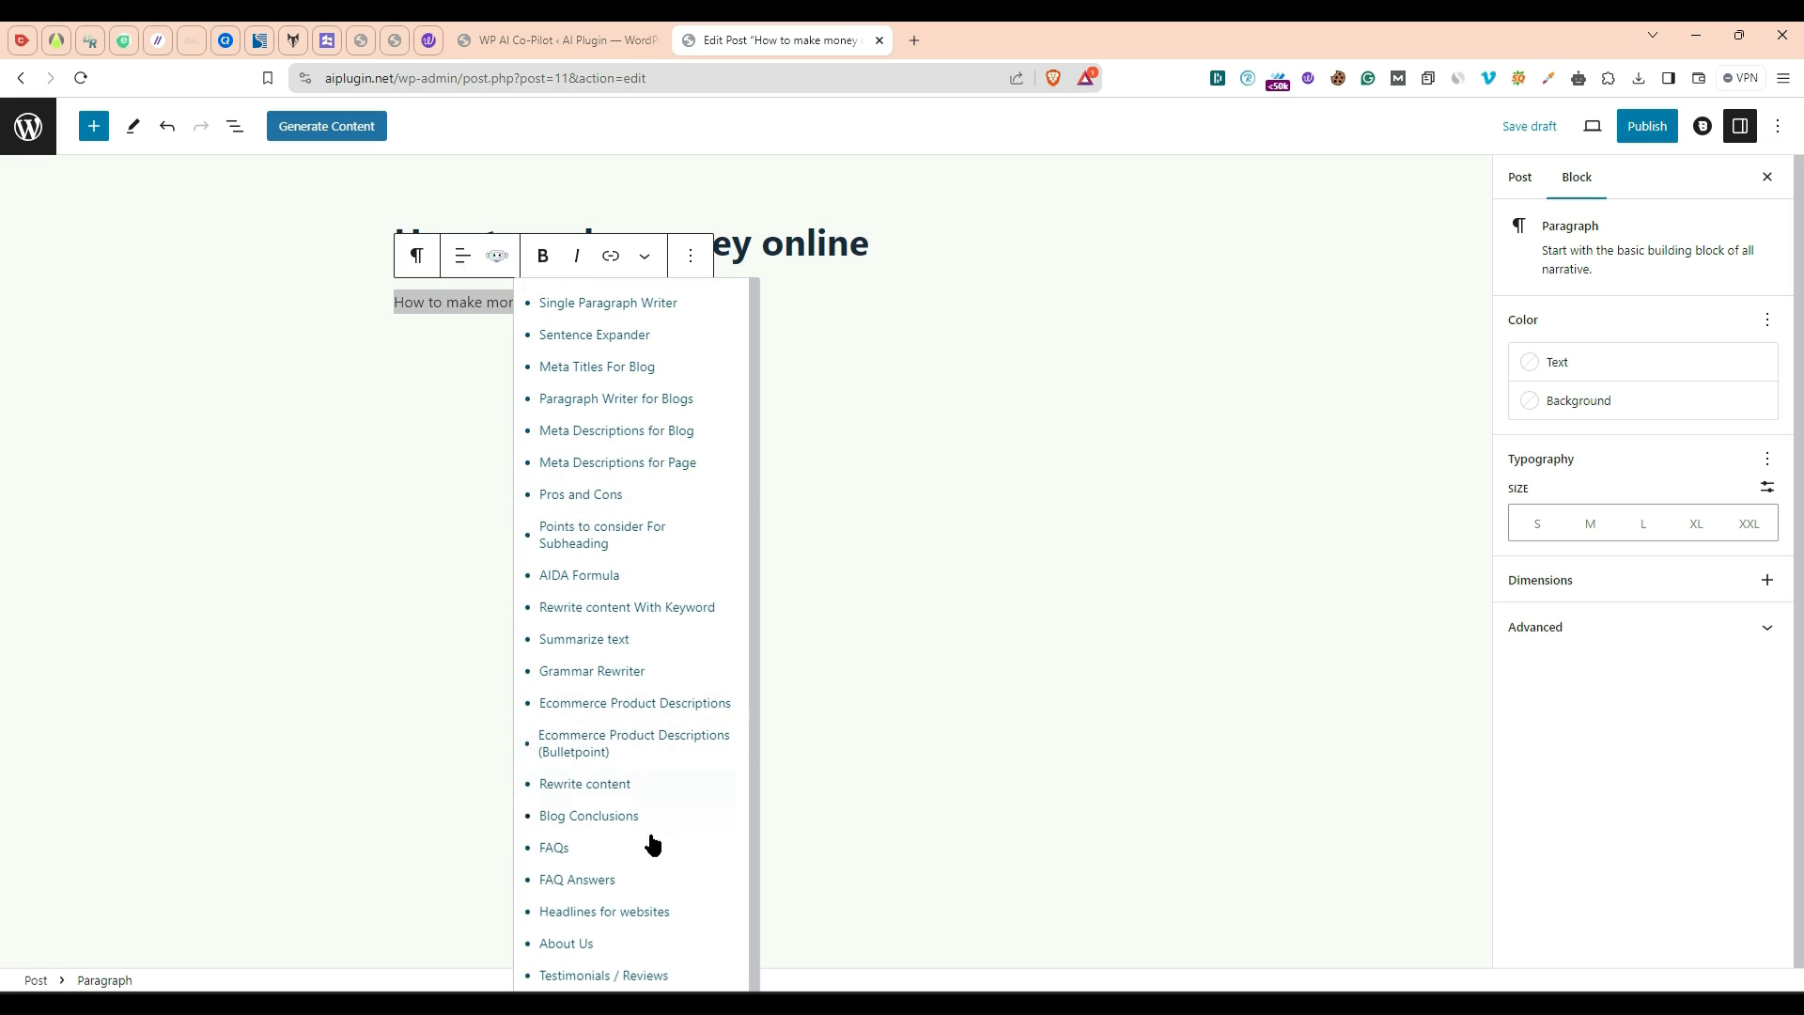
scroll(648, 845, "up", 5)
left_click(516, 325)
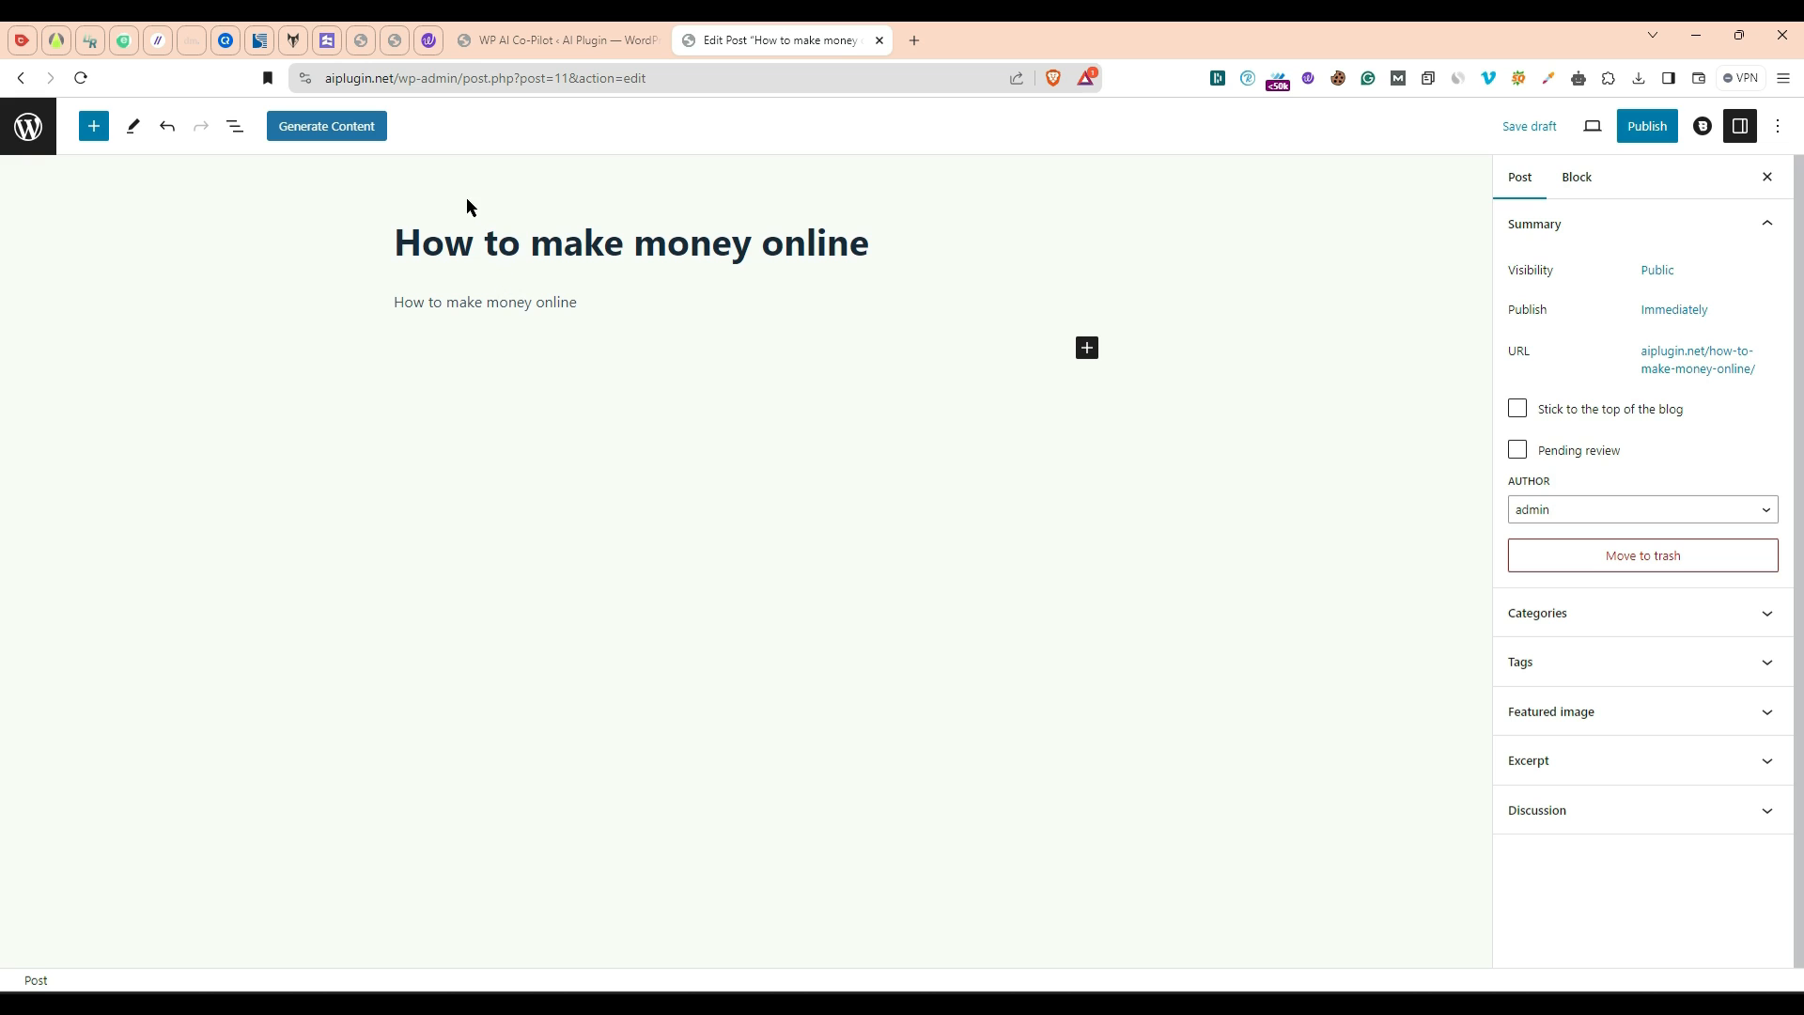
Step: Open the content generator and look through the full list of free and Pro prompts
left_click(375, 125)
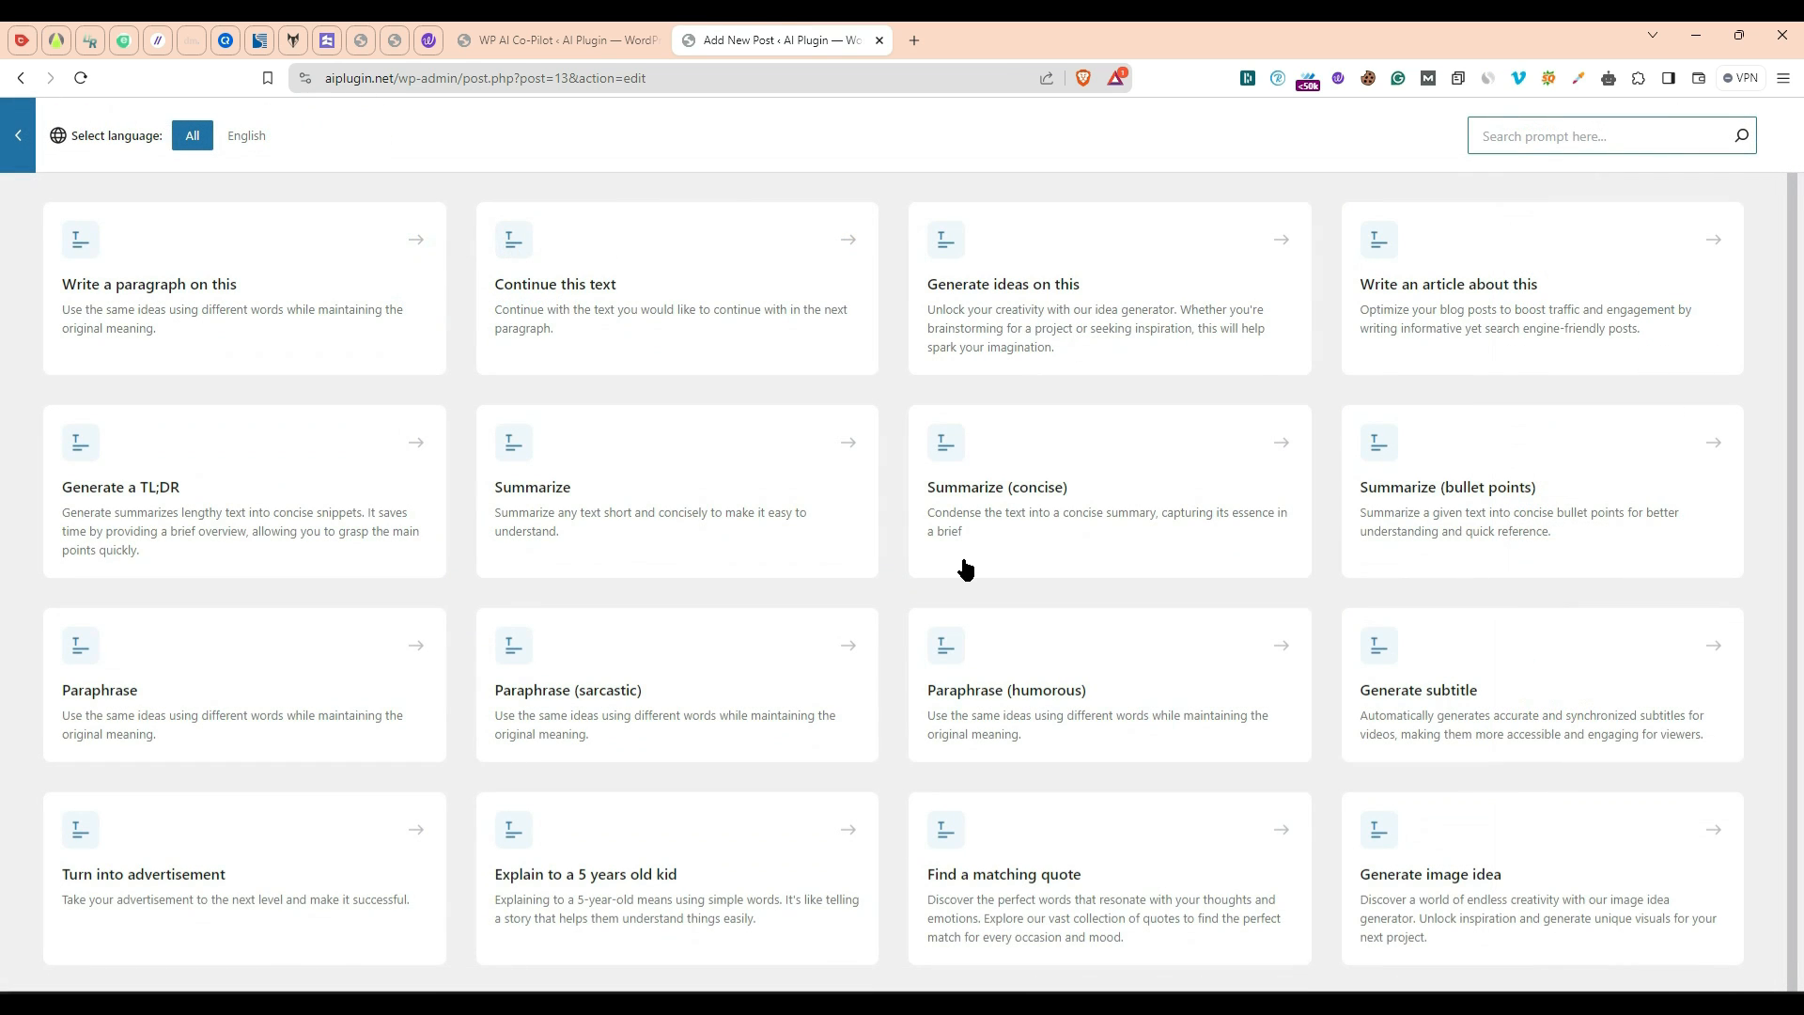
scroll(967, 567, "down", 5)
scroll(1168, 656, "down", 7)
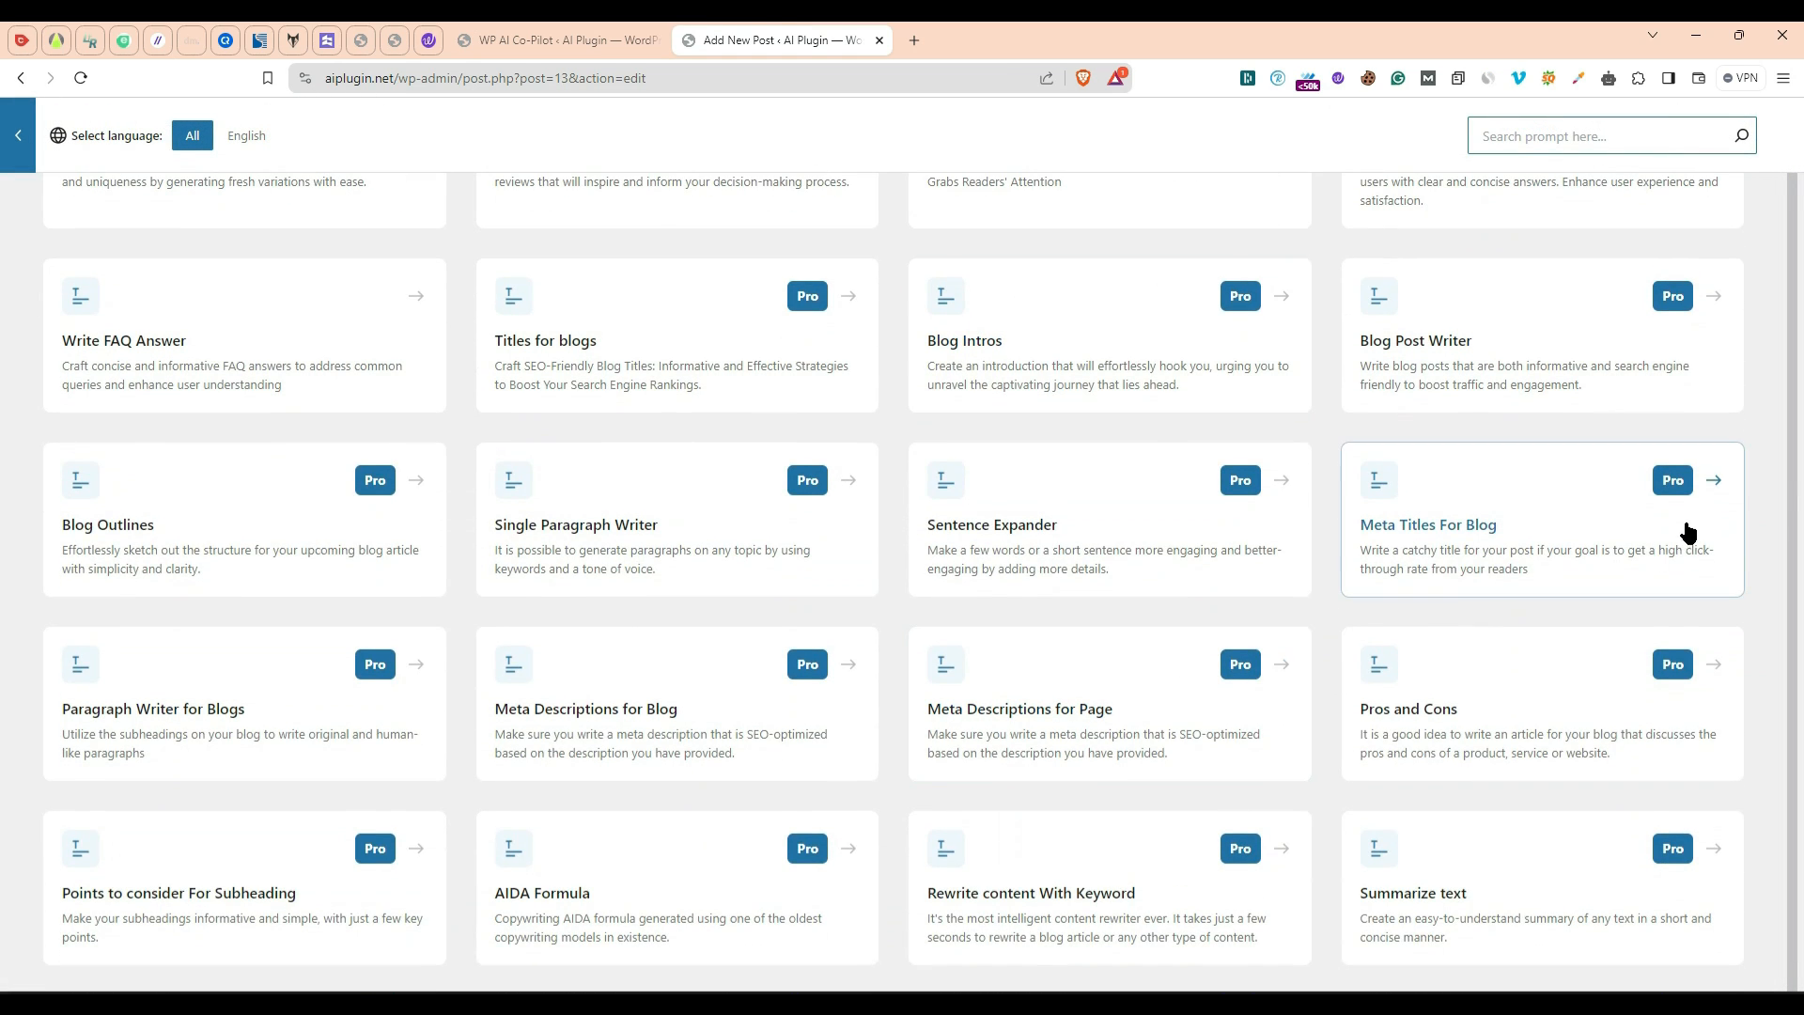
scroll(1529, 605, "down", 2)
scroll(1528, 604, "down", 3)
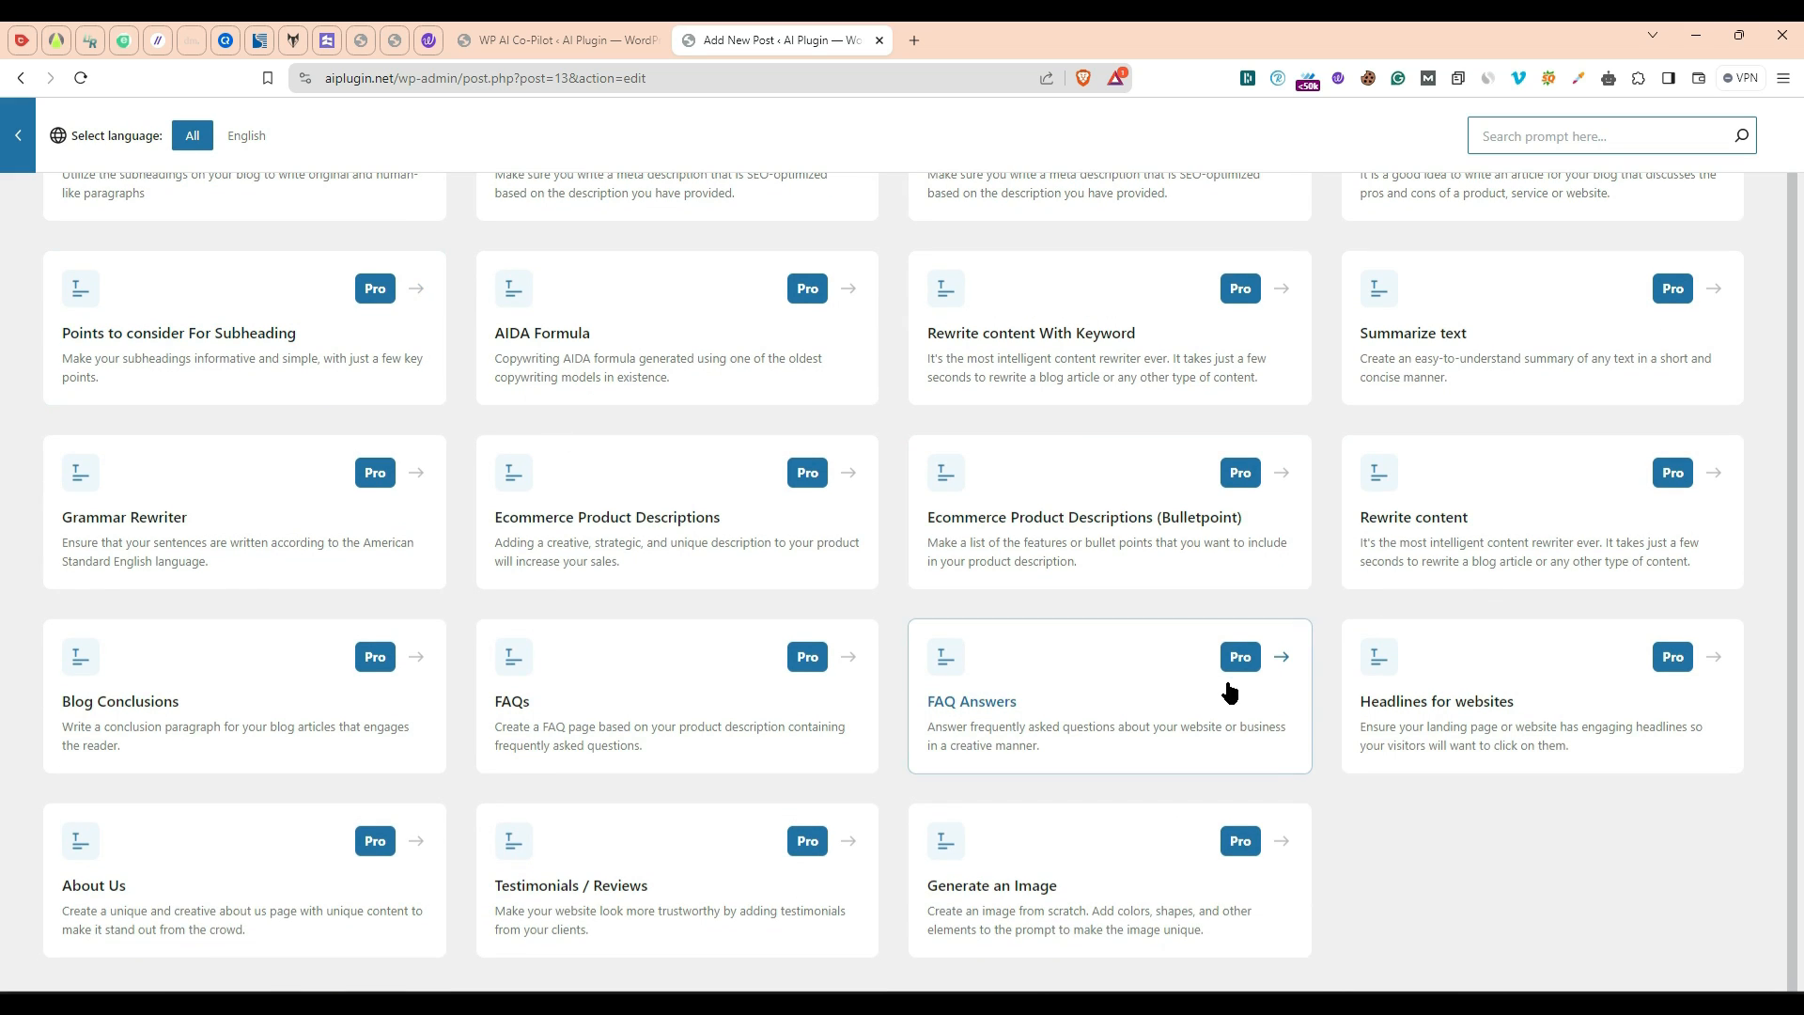
scroll(1179, 761, "up", 15)
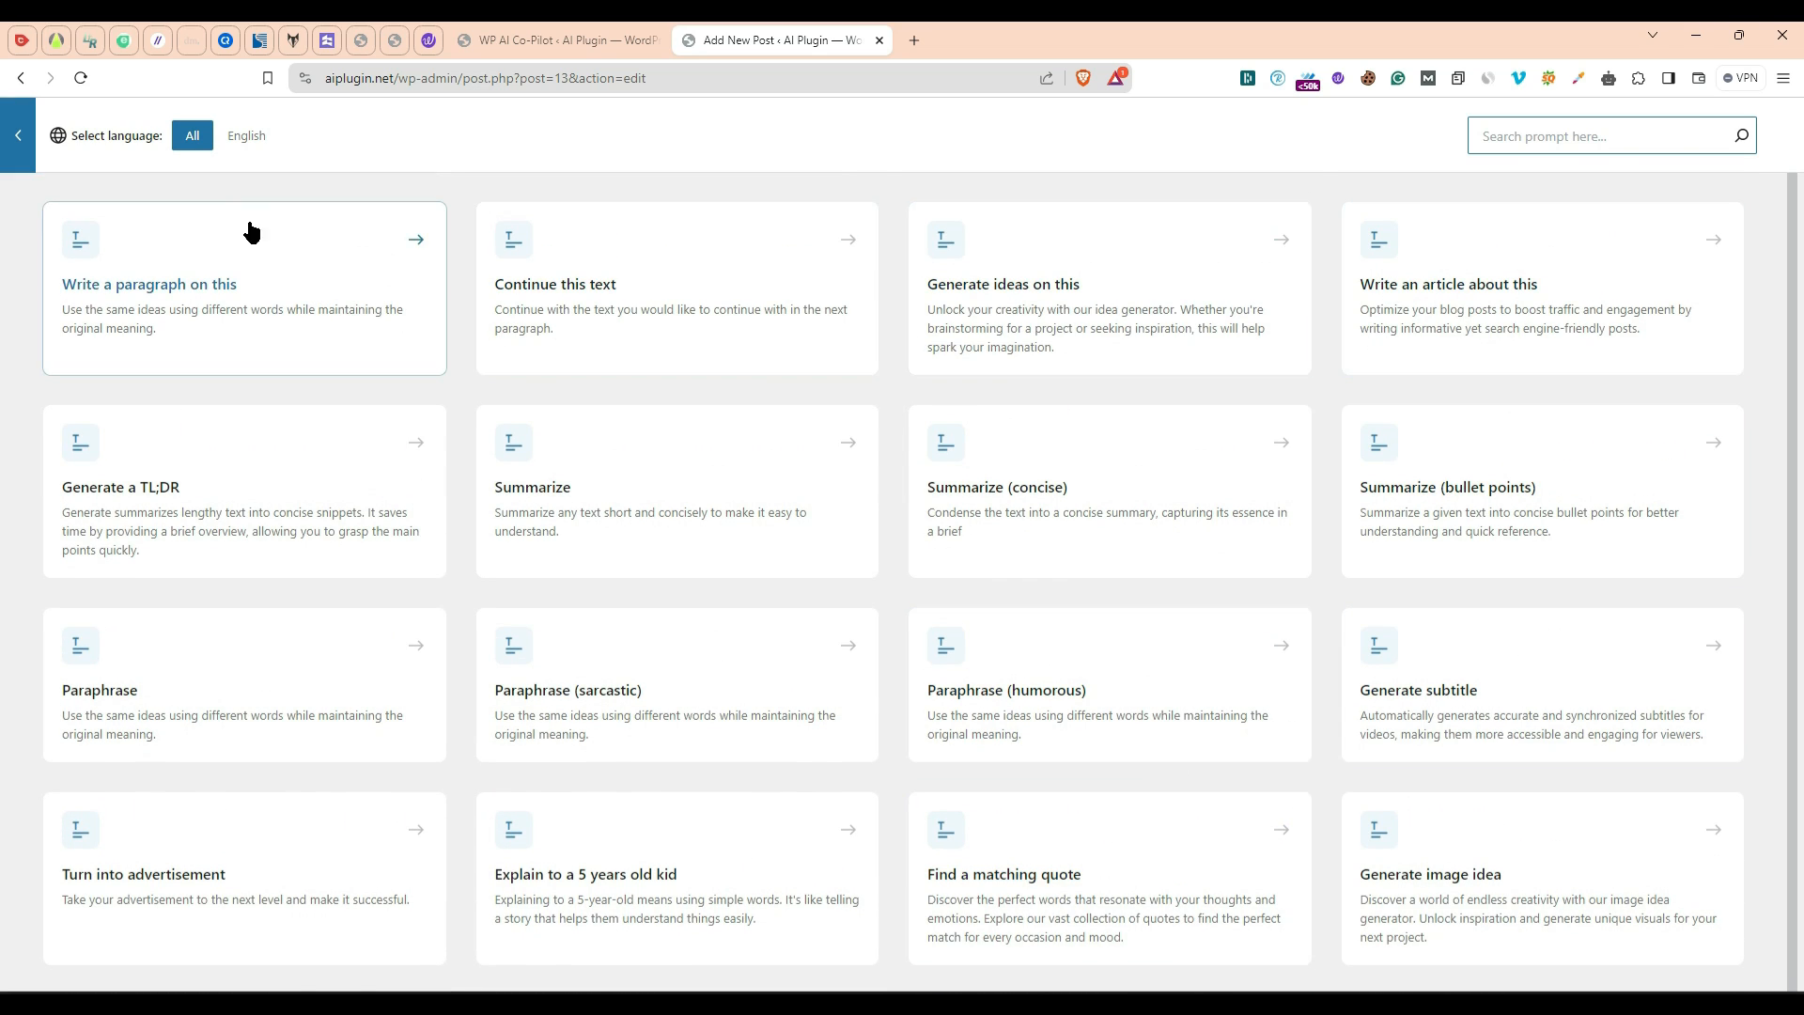
Step: Examine the input forms of the "Write a paragraph on this" and "Blog Intros" prompts, returning to the prompt list
left_click(301, 289)
left_click(161, 230)
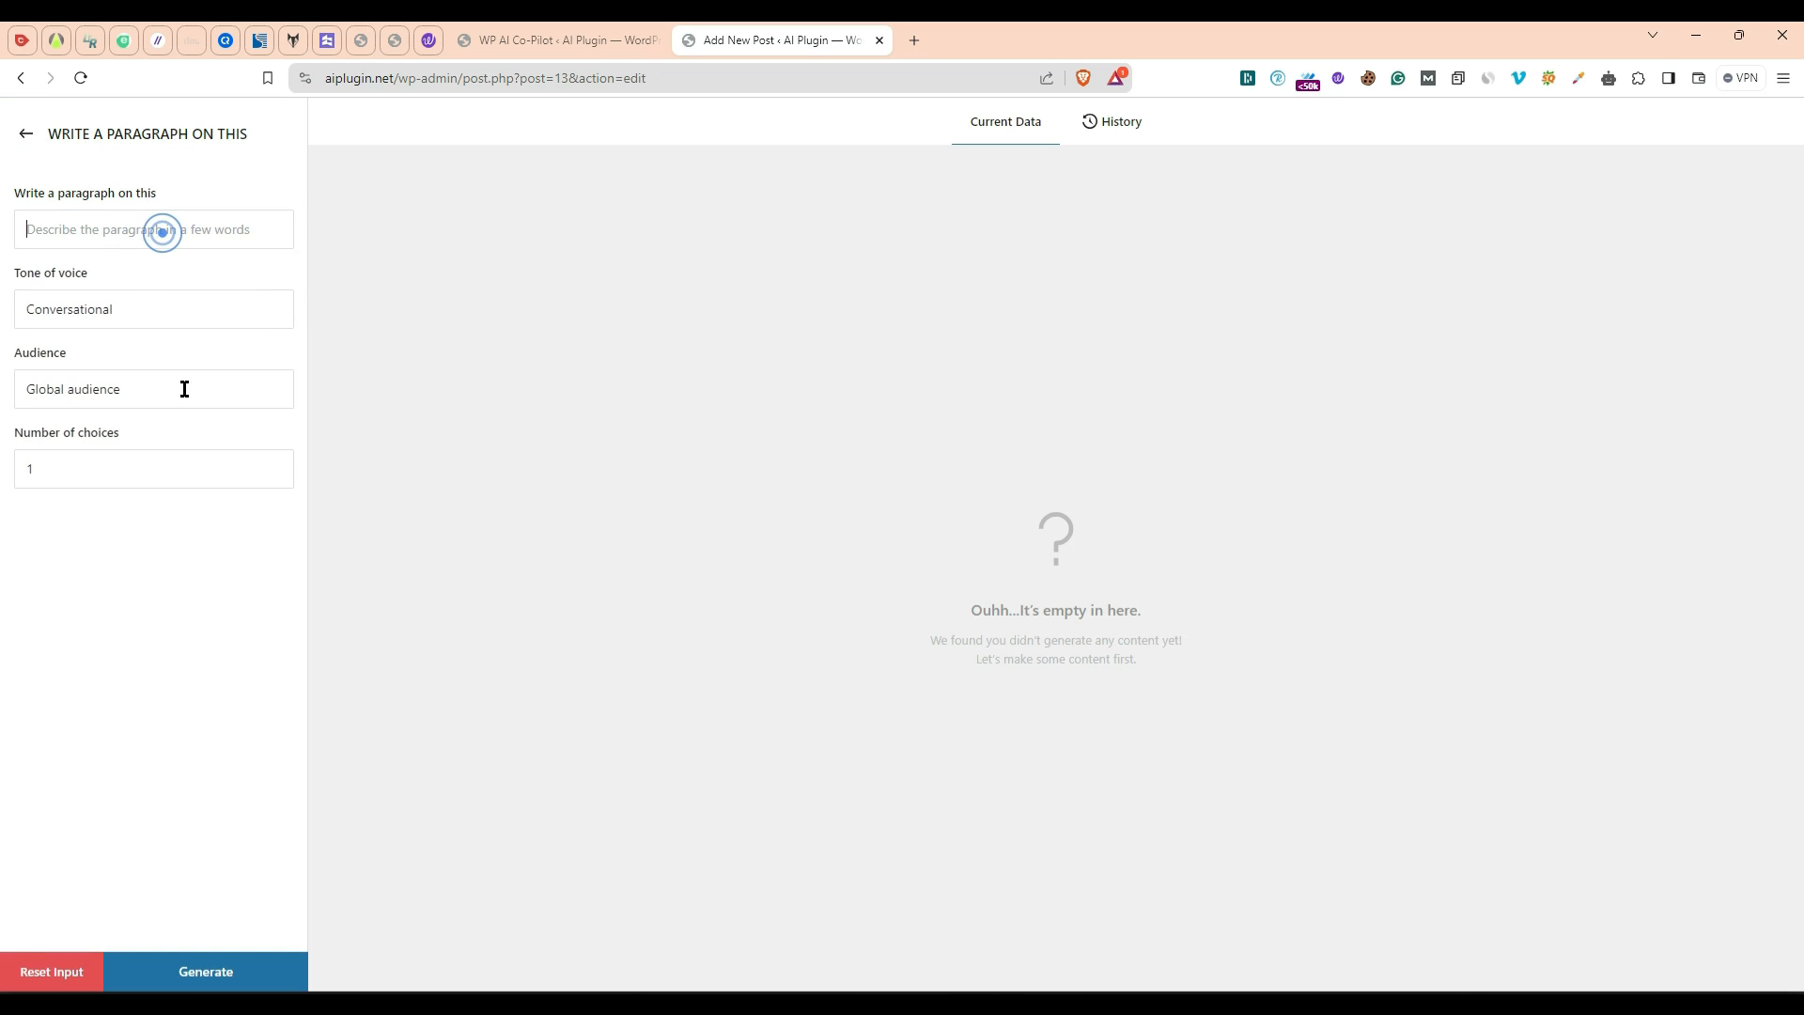
left_click(26, 137)
scroll(1030, 551, "down", 8)
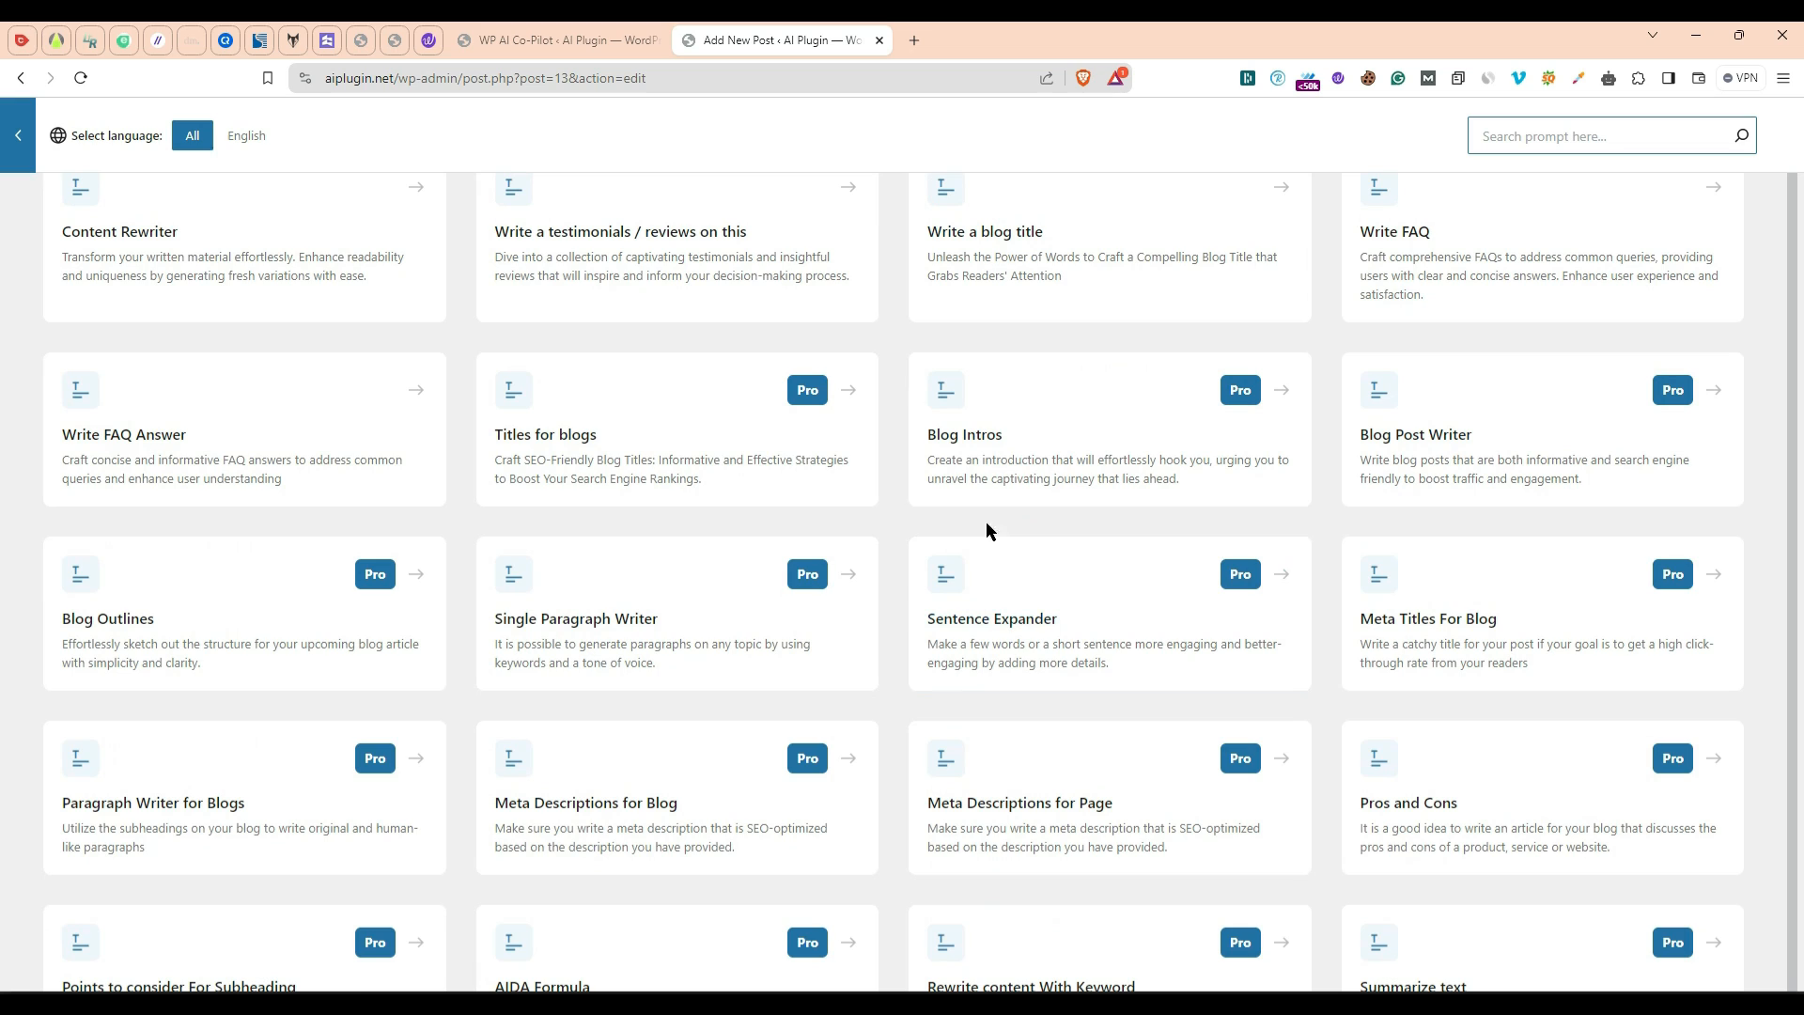
left_click(998, 461)
left_click(212, 235)
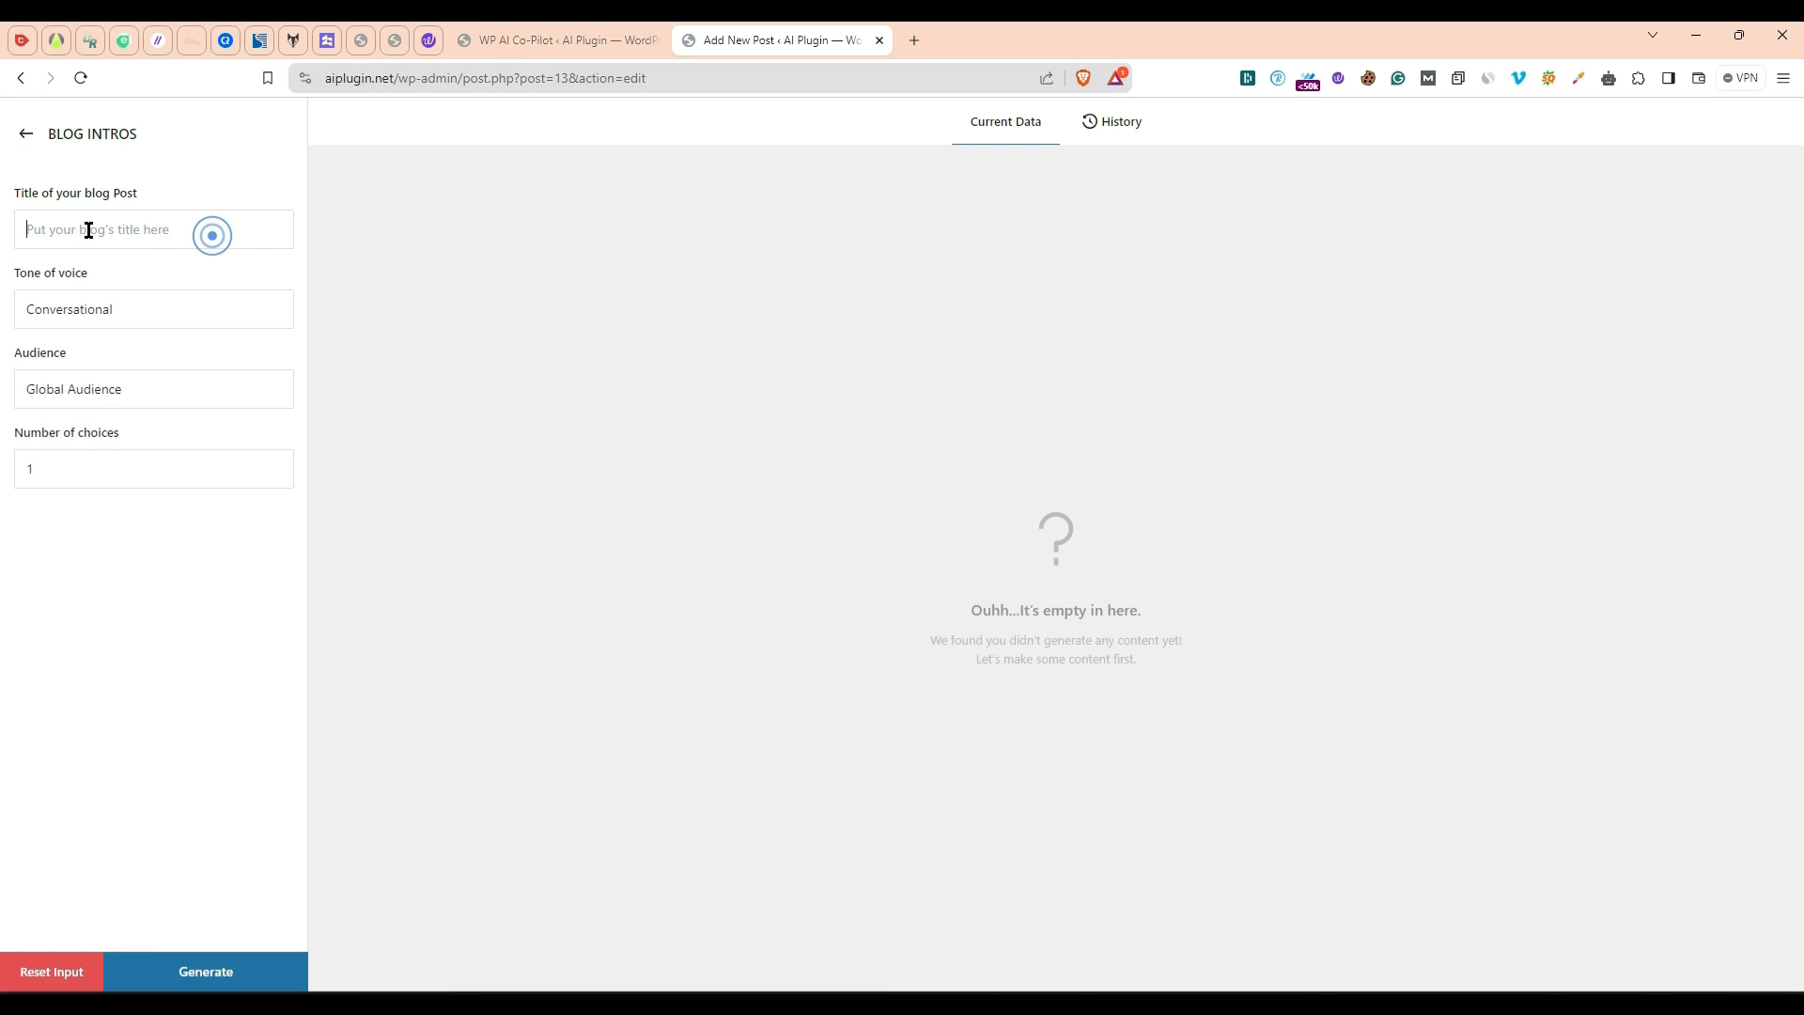
left_click(25, 137)
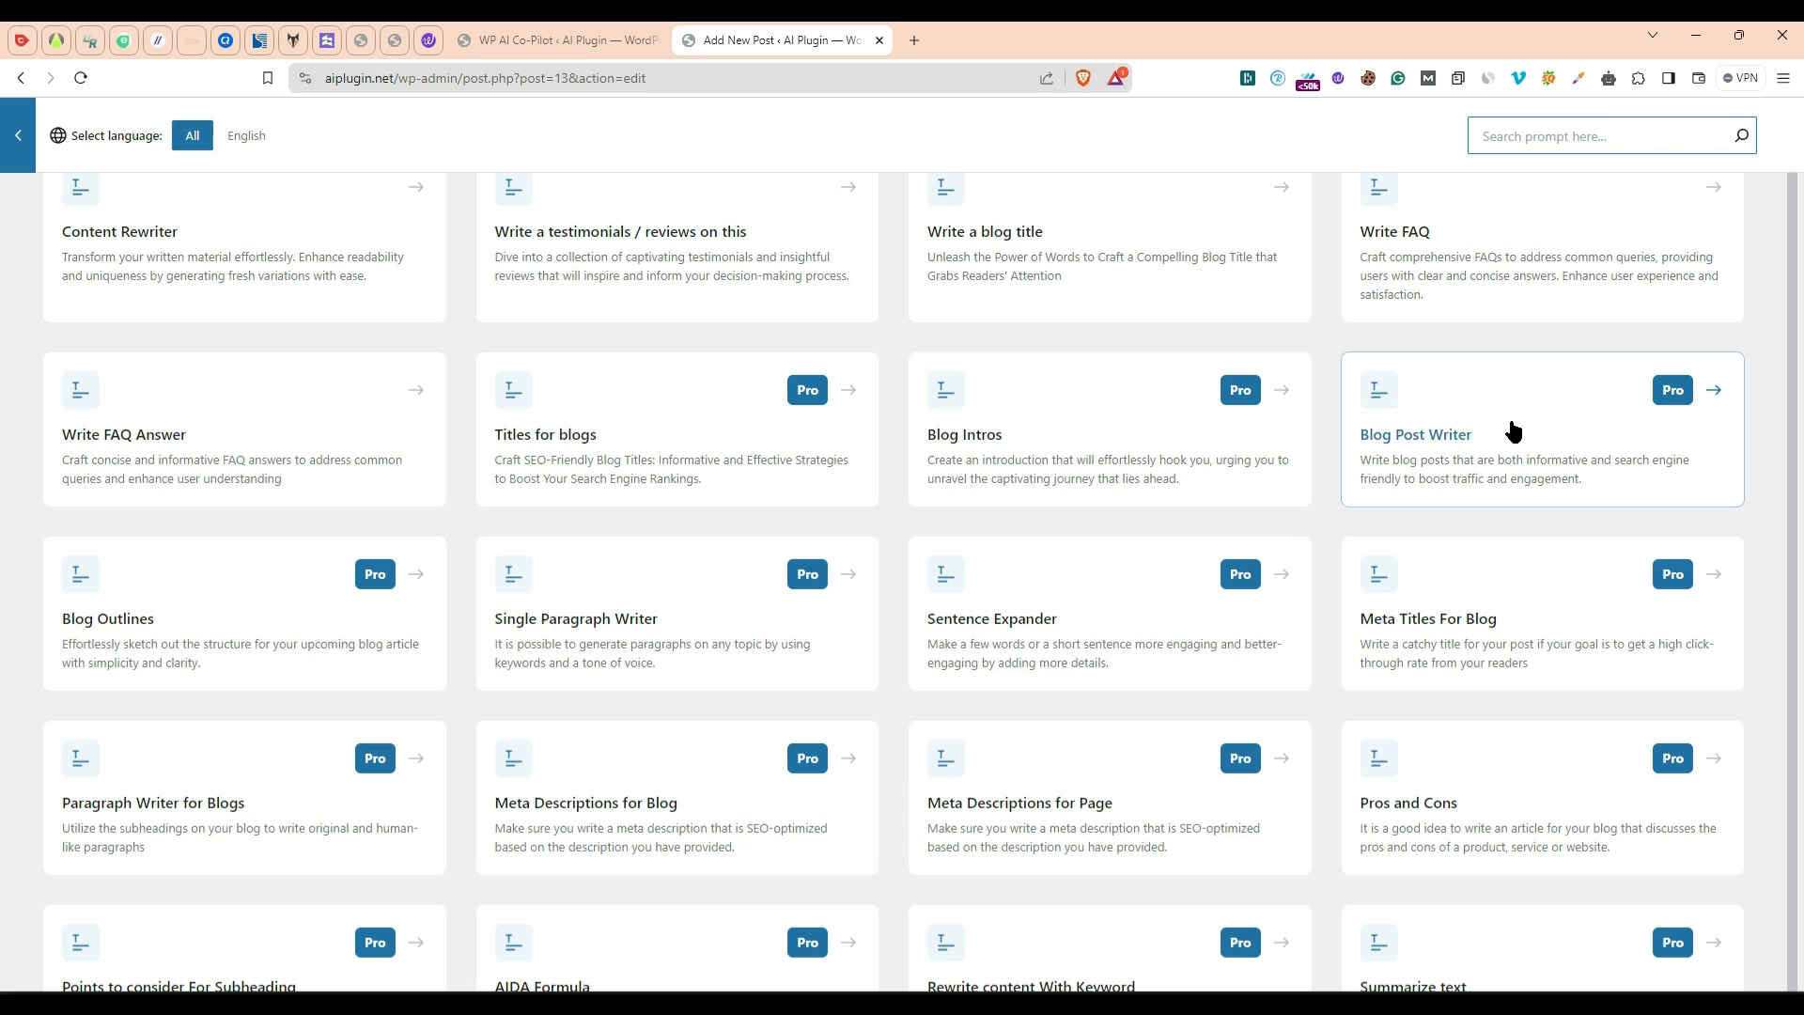
Step: Examine the "Blog Post Writer" prompt's title, topic and targeted keyword fields, and return to the prompt list
left_click(1546, 437)
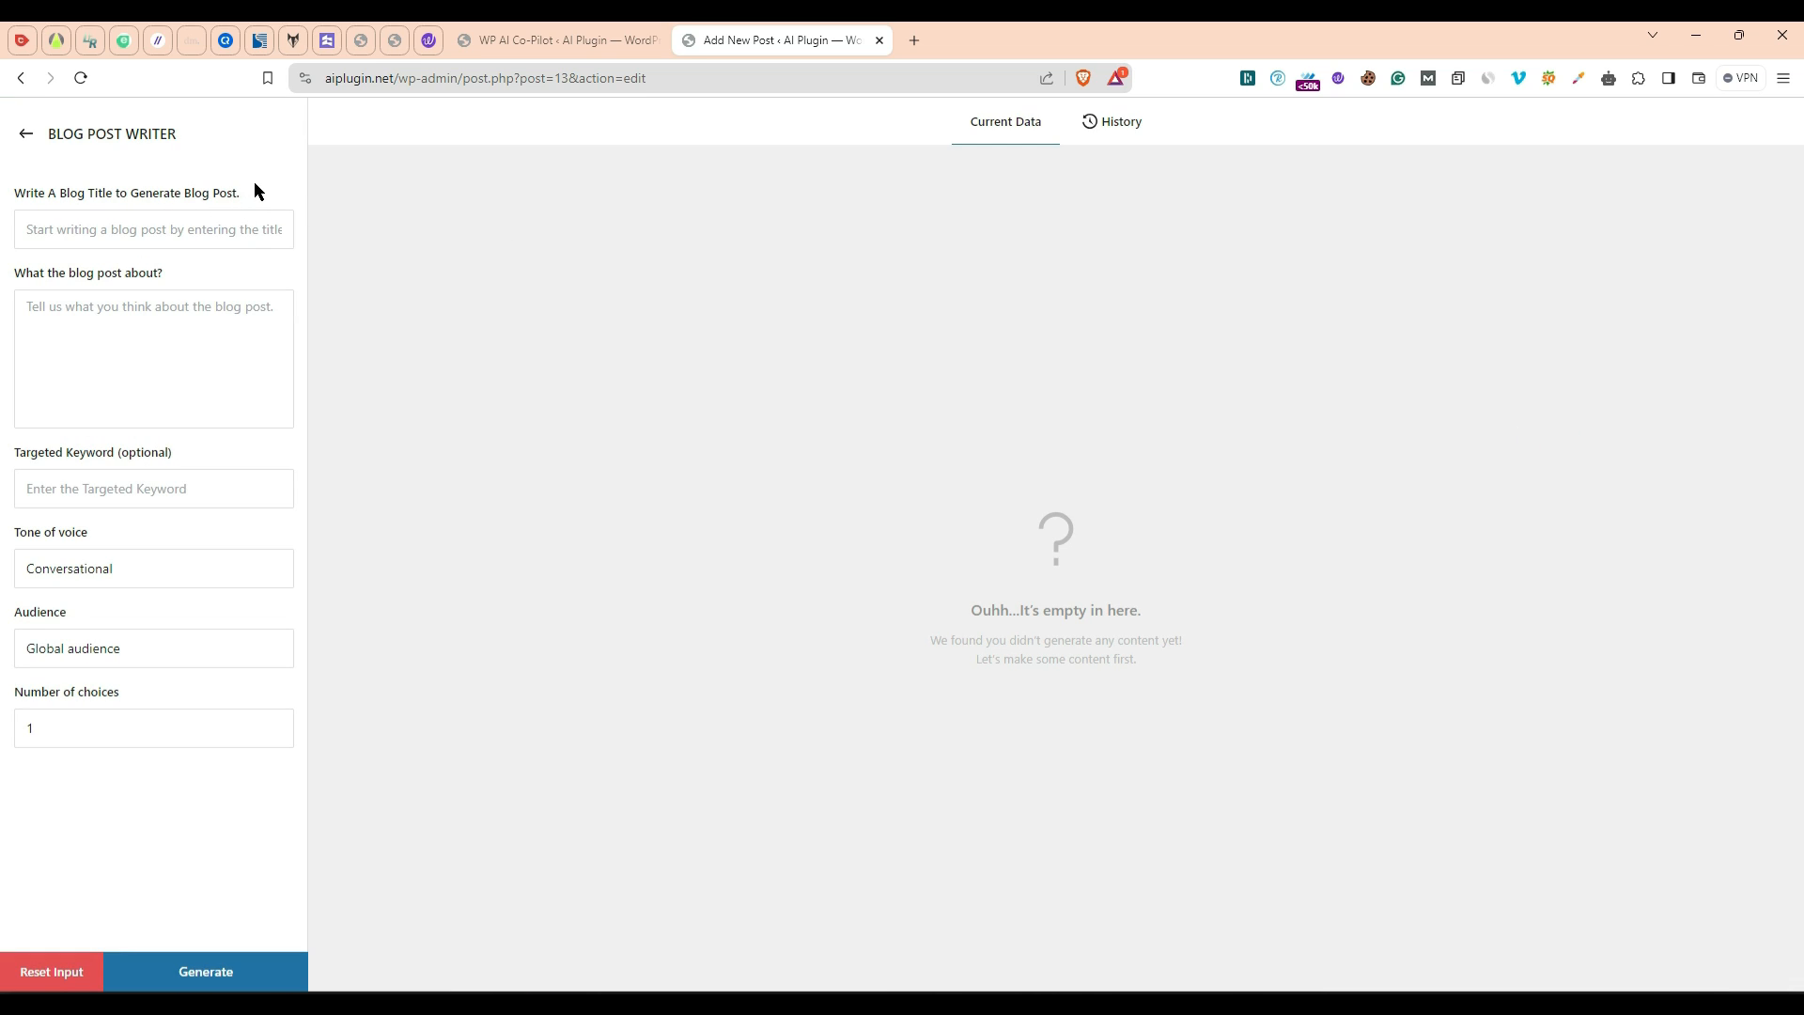
left_click_drag(252, 191, 64, 208)
left_click(139, 331)
left_click_drag(201, 273, 113, 310)
left_click(270, 344)
left_click(142, 489)
left_click(26, 139)
Step: Examine the "Meta Descriptions for Page" prompt's page title, short description and focus keyword fields, and return to the prompt list
scroll(1079, 657, "down", 2)
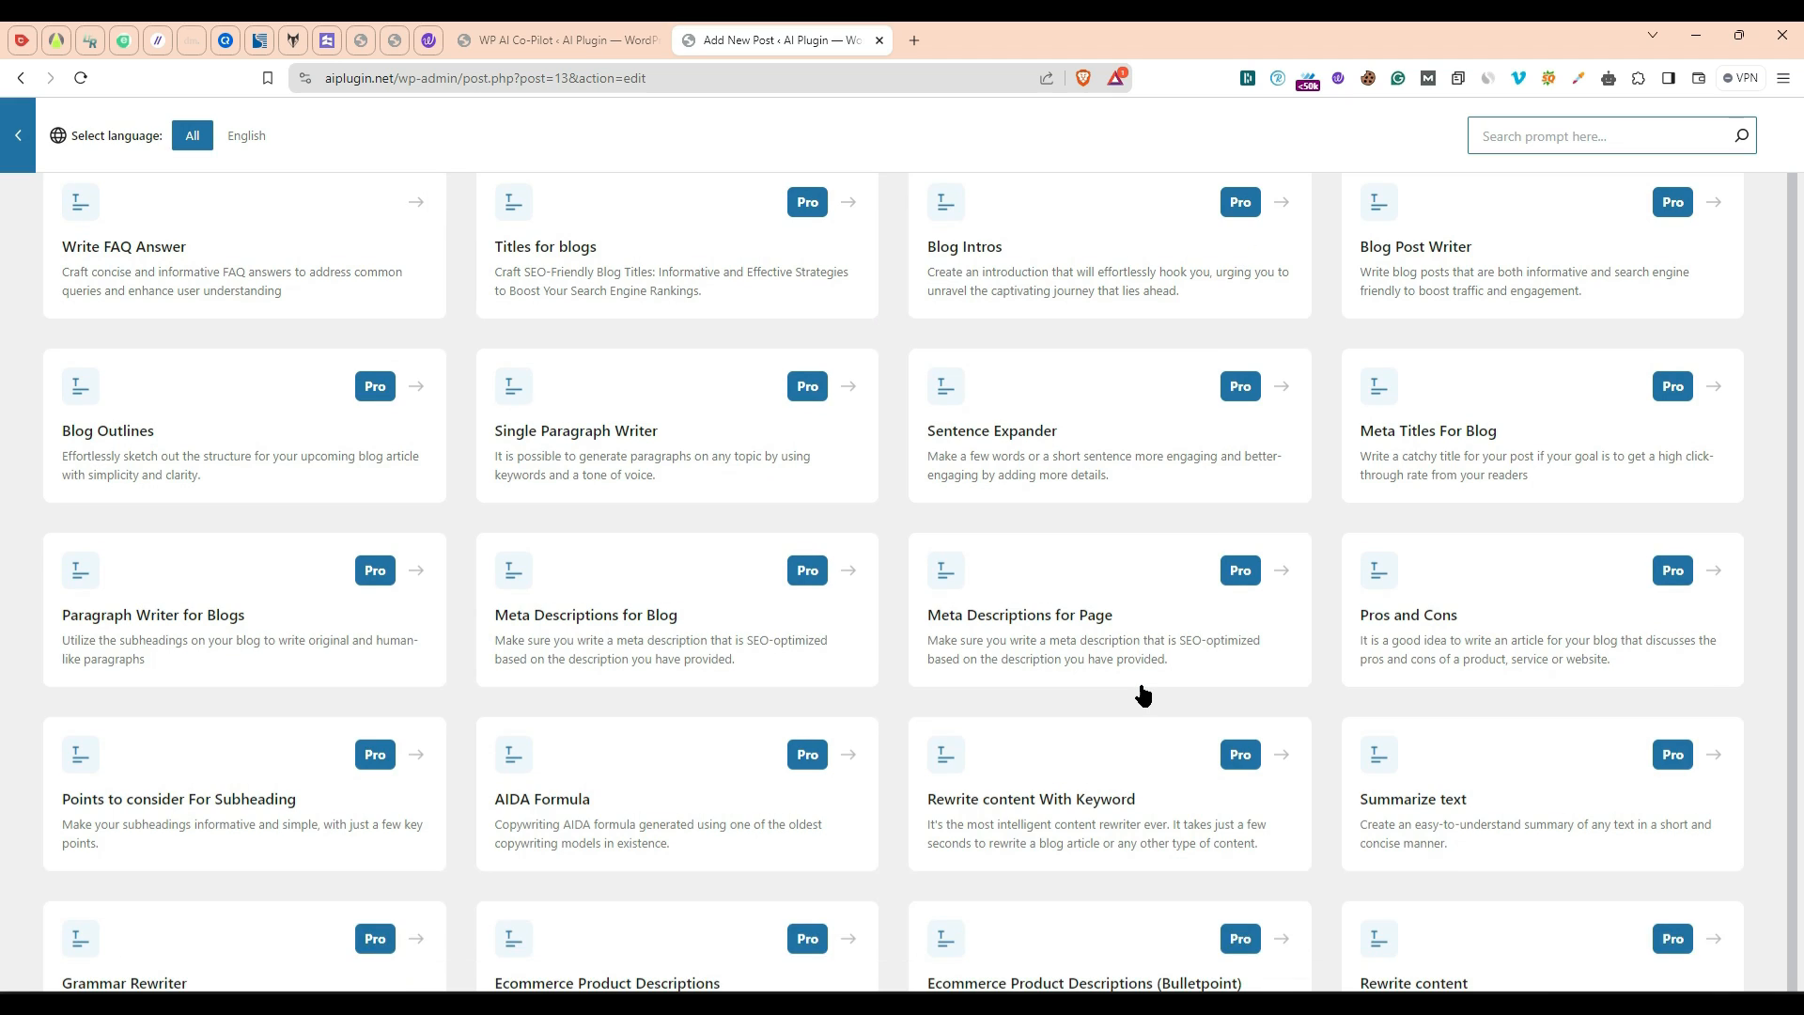
left_click(1093, 606)
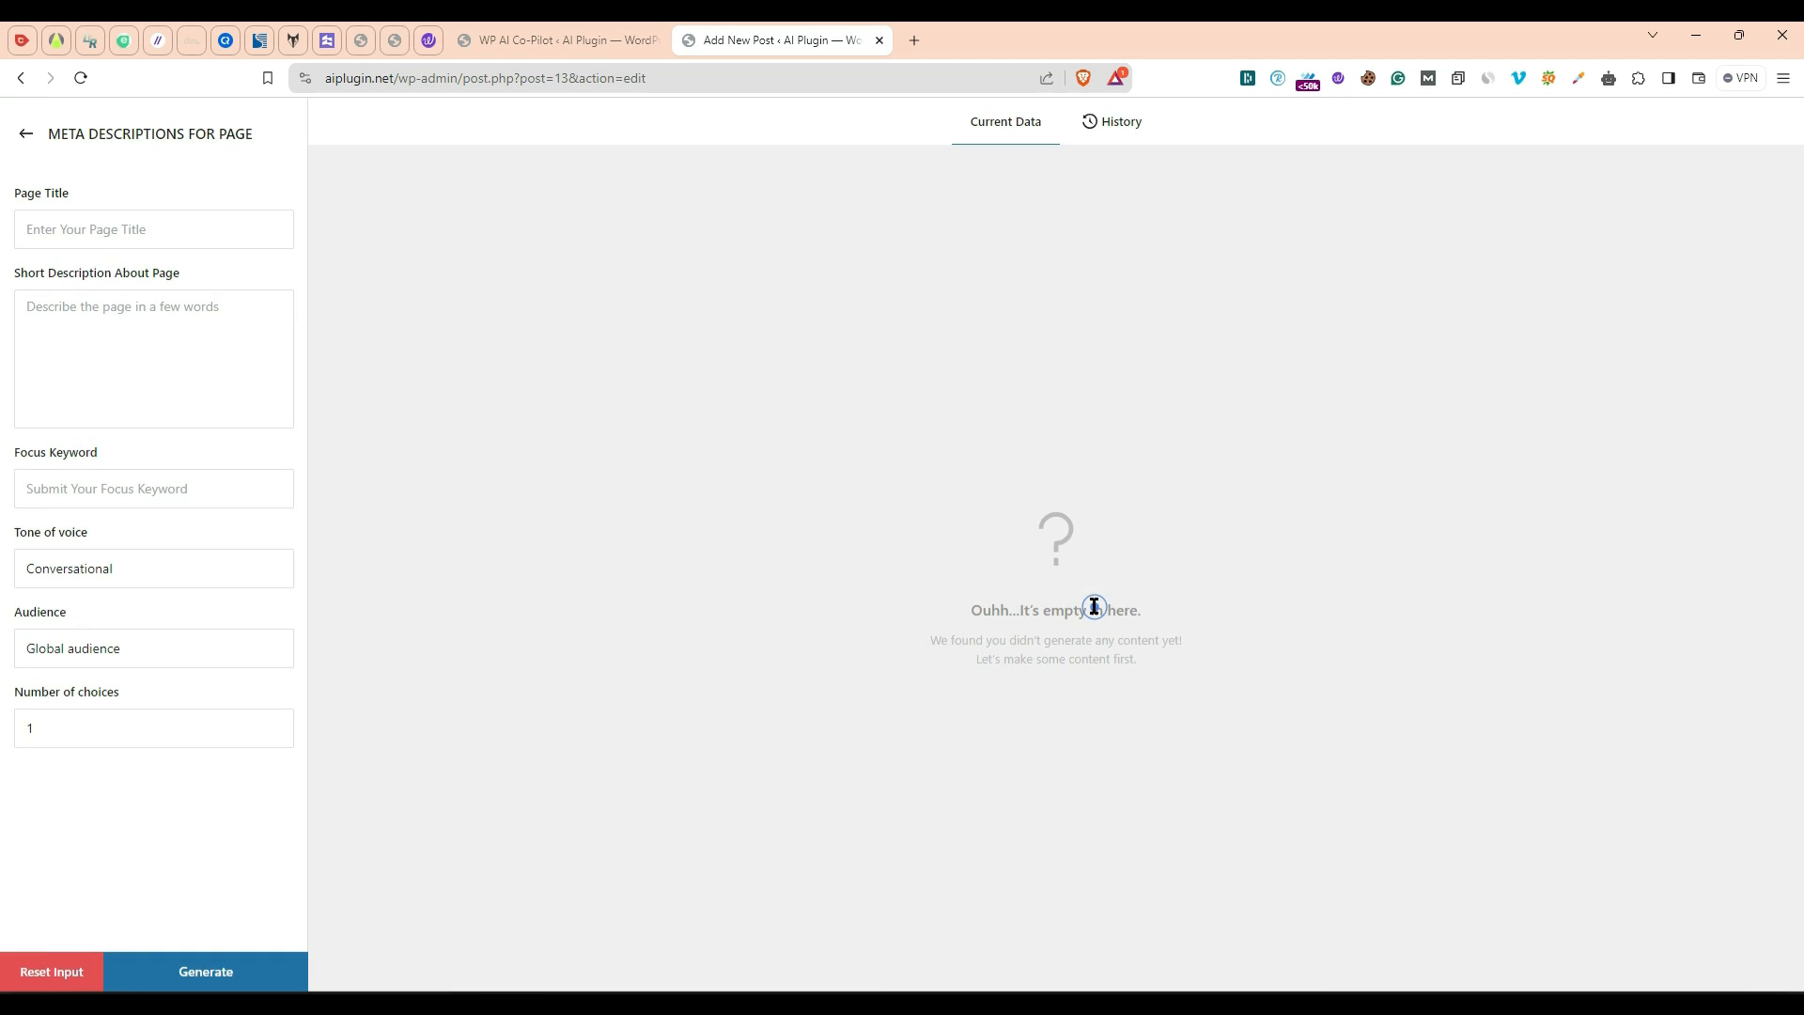
left_click(148, 236)
left_click(217, 339)
left_click(178, 488)
left_click(35, 144)
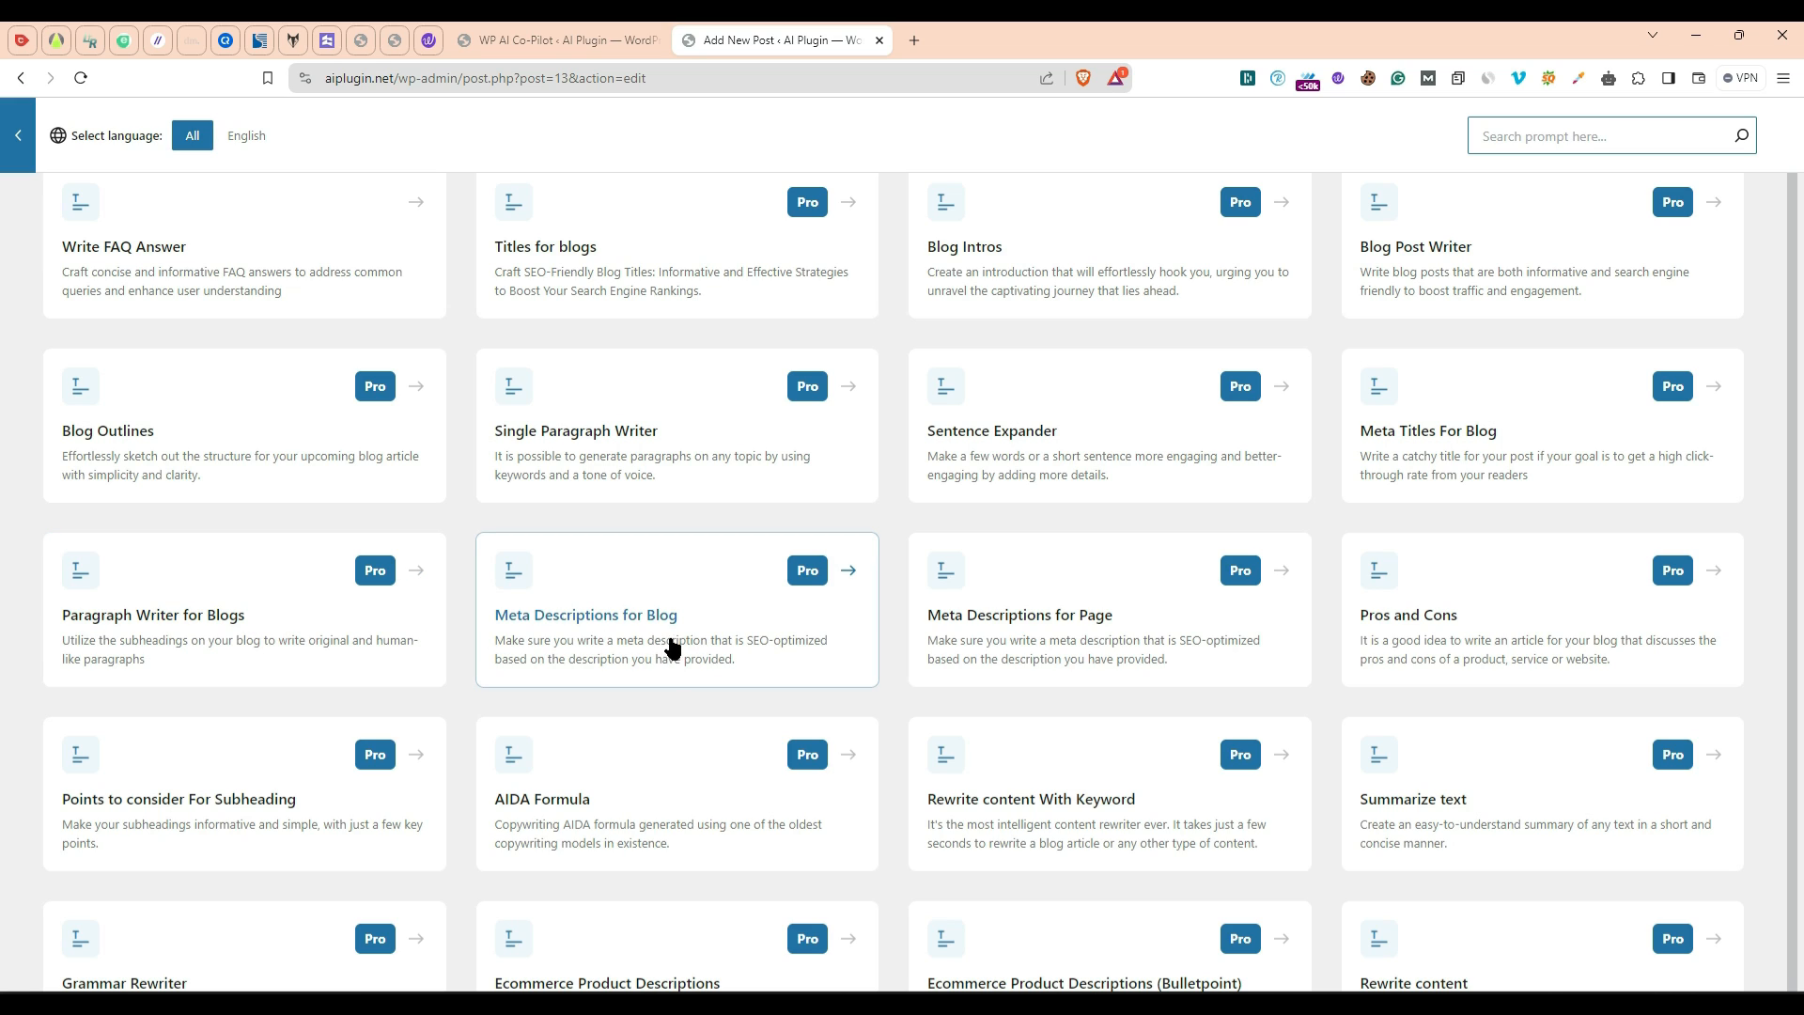
Step: Examine the "Meta Descriptions for Blog" prompt's post title, short description and tone of voice fields, and return to the prompt list
left_click(754, 629)
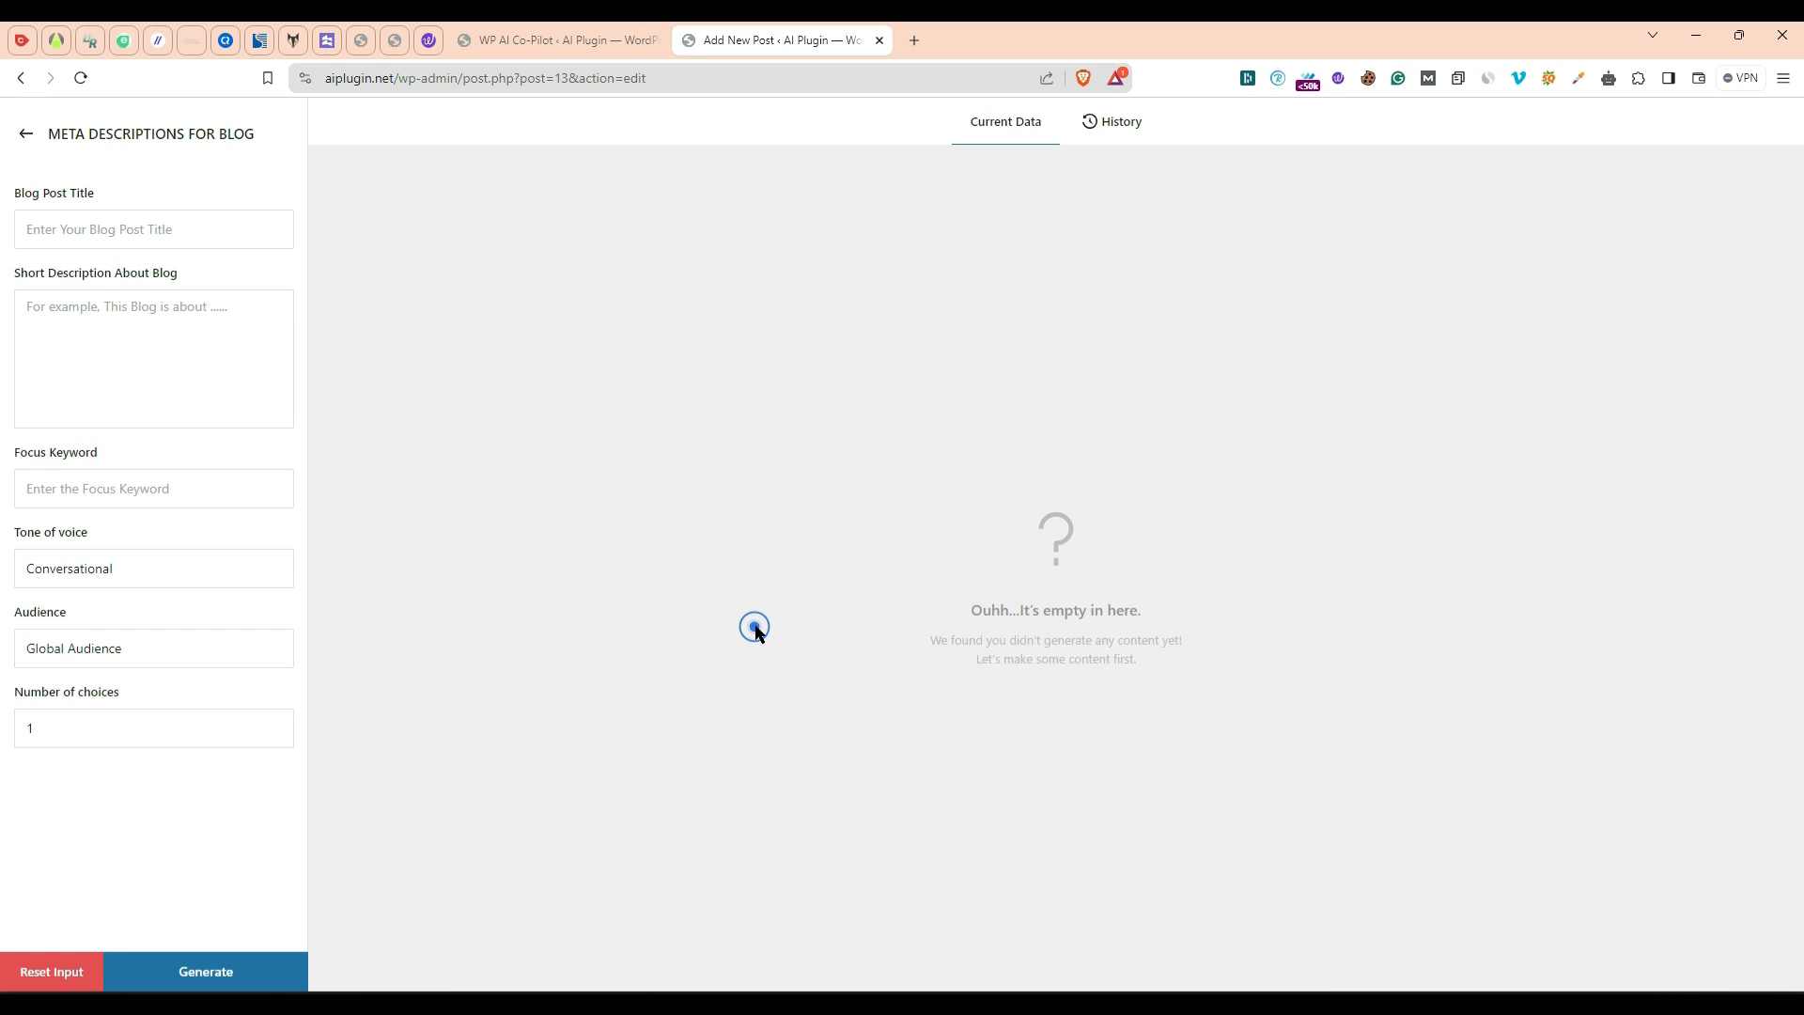
left_click(191, 227)
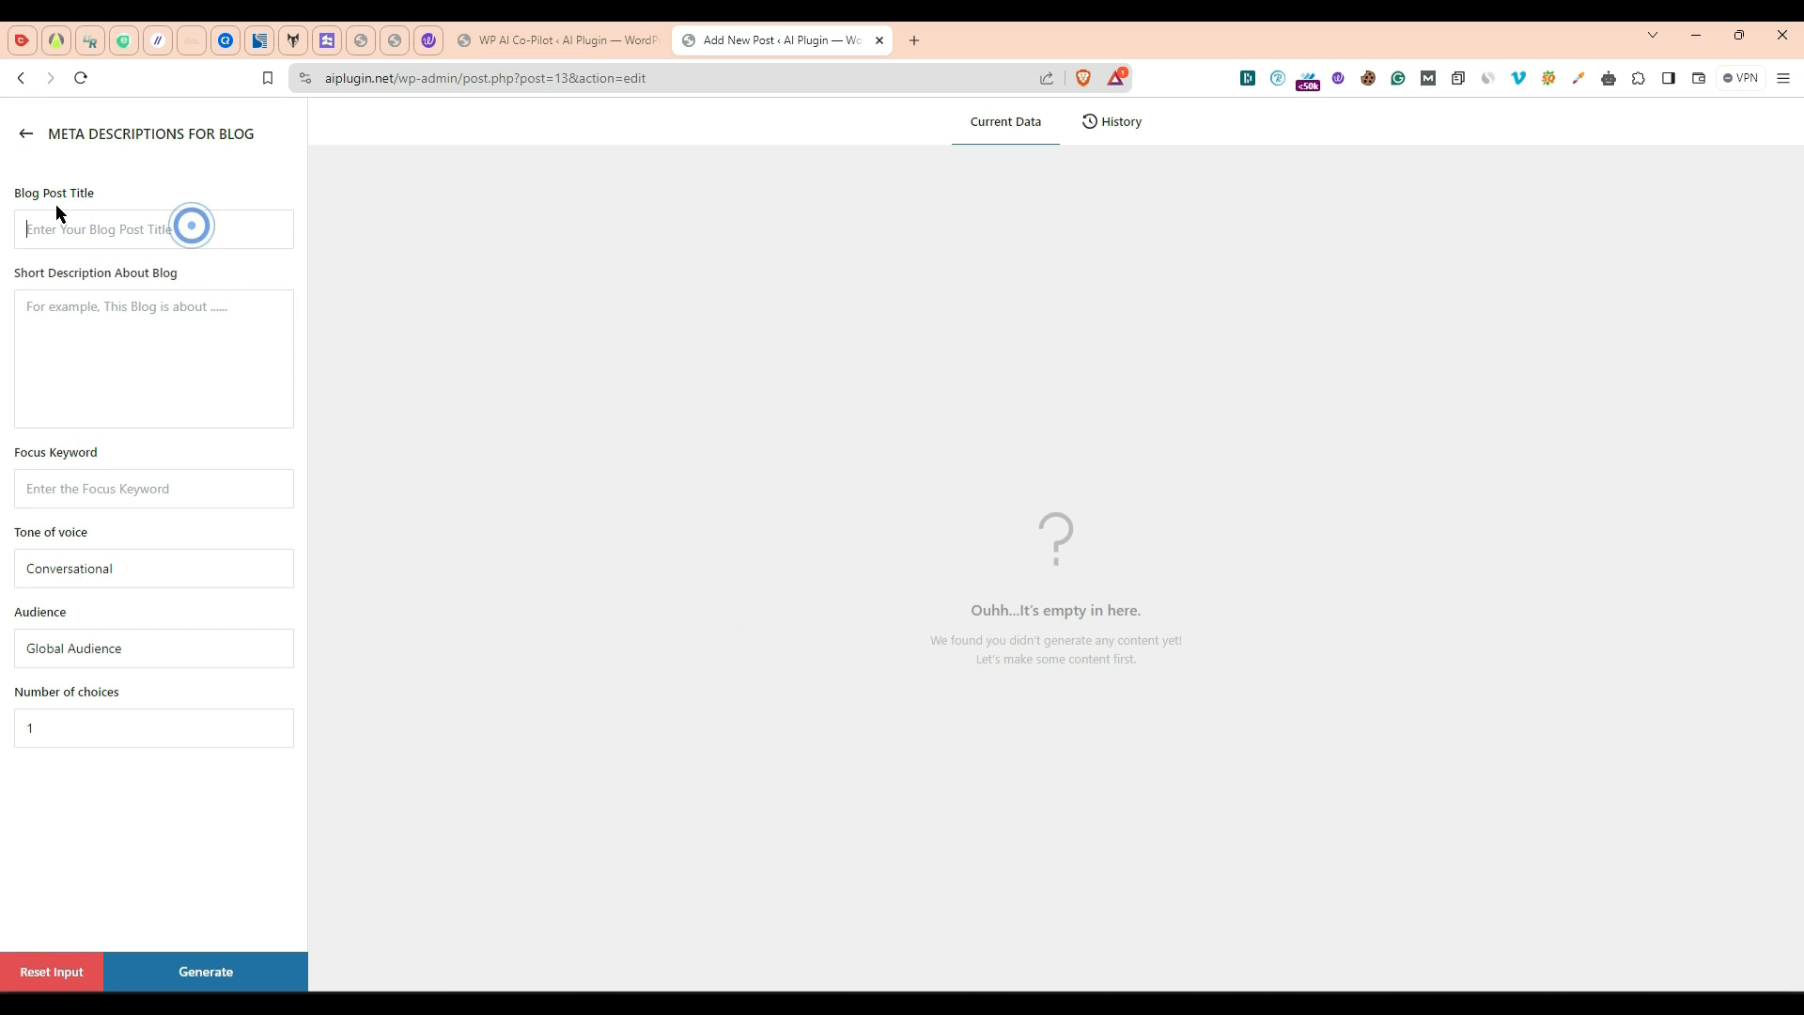
left_click(143, 344)
left_click(205, 563)
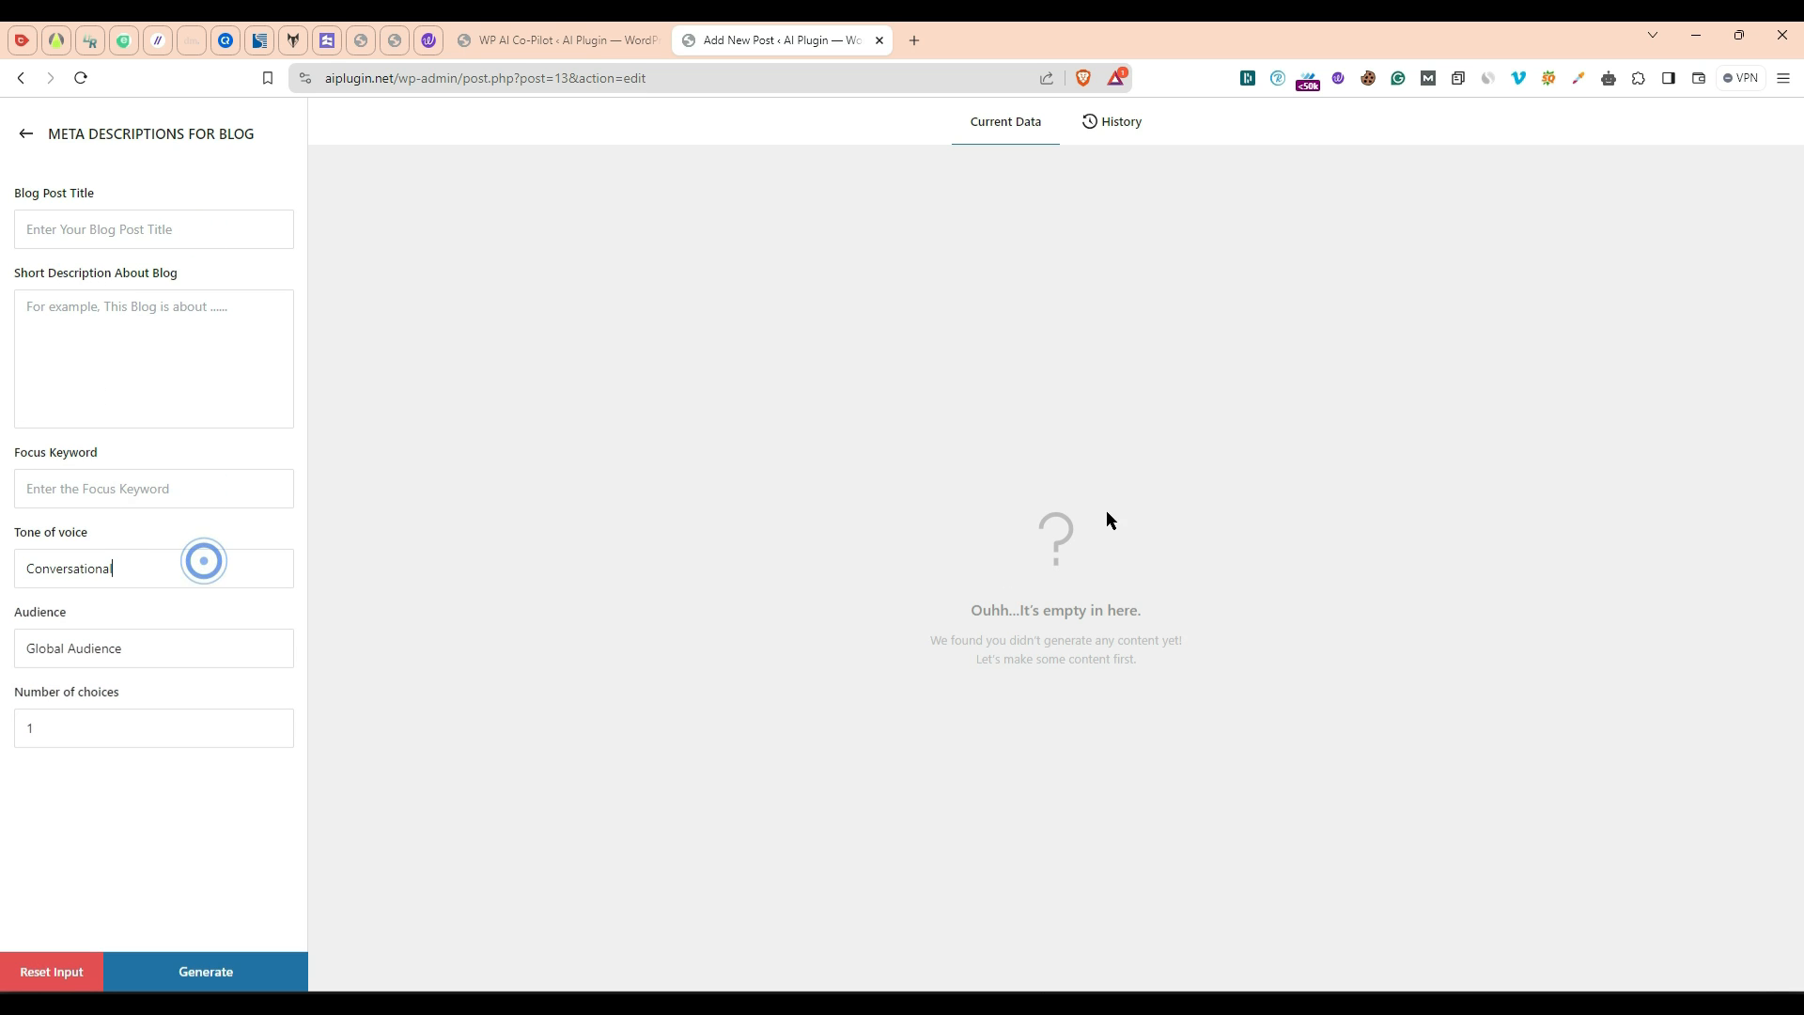
left_click(21, 139)
Step: Generate an introduction with the "Blog Intros" prompt for the title "How to make money online" and insert it into the post
scroll(1024, 855, "down", 6)
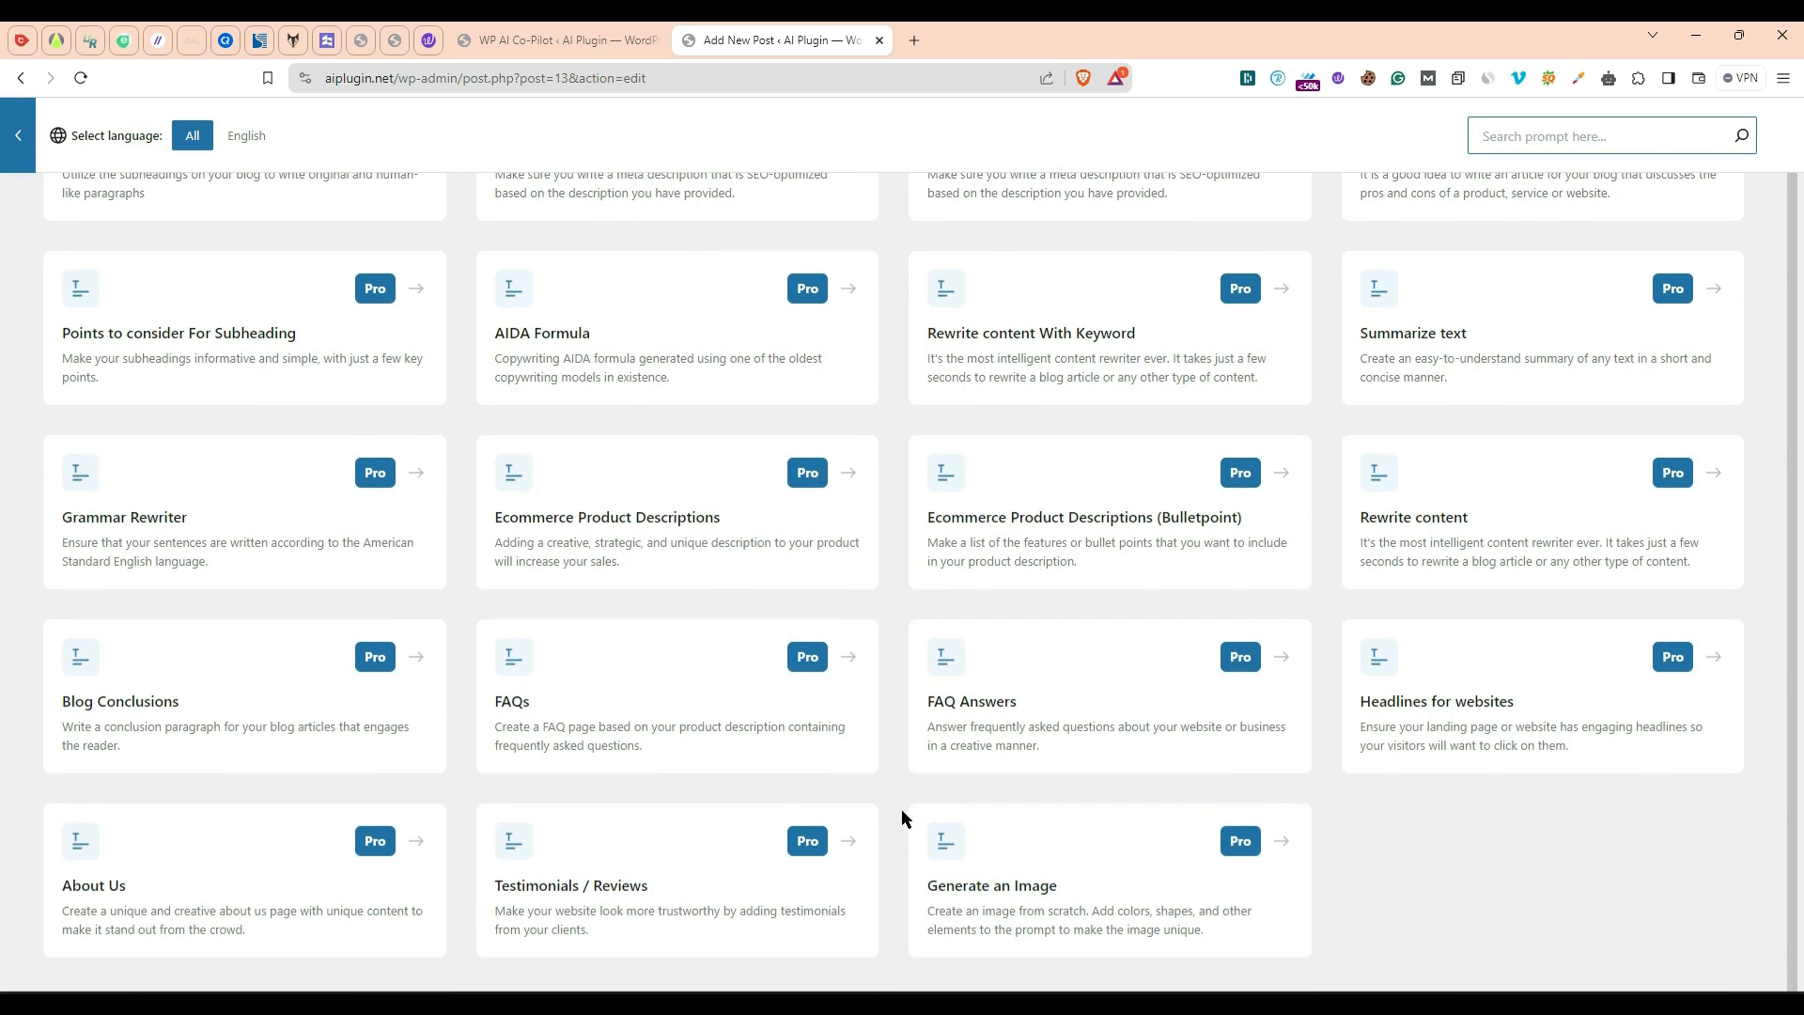
scroll(536, 625, "up", 9)
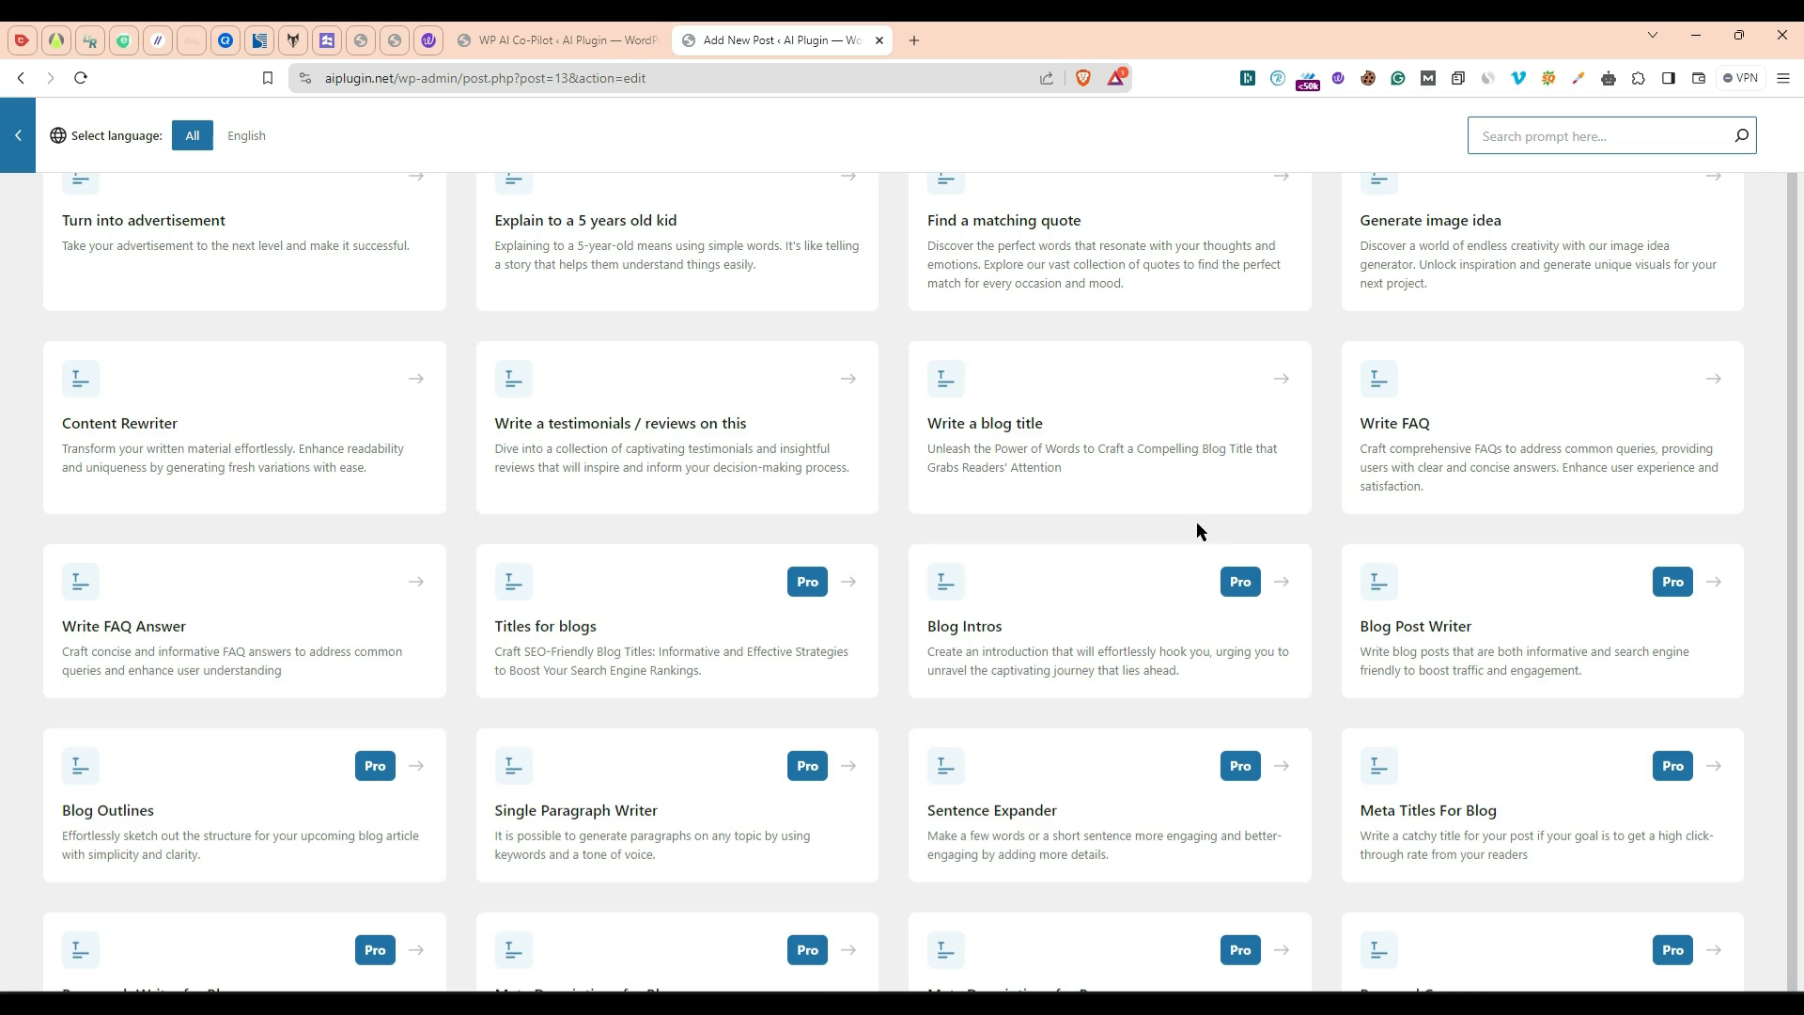
left_click(1039, 632)
left_click(148, 233)
type("How to make money online")
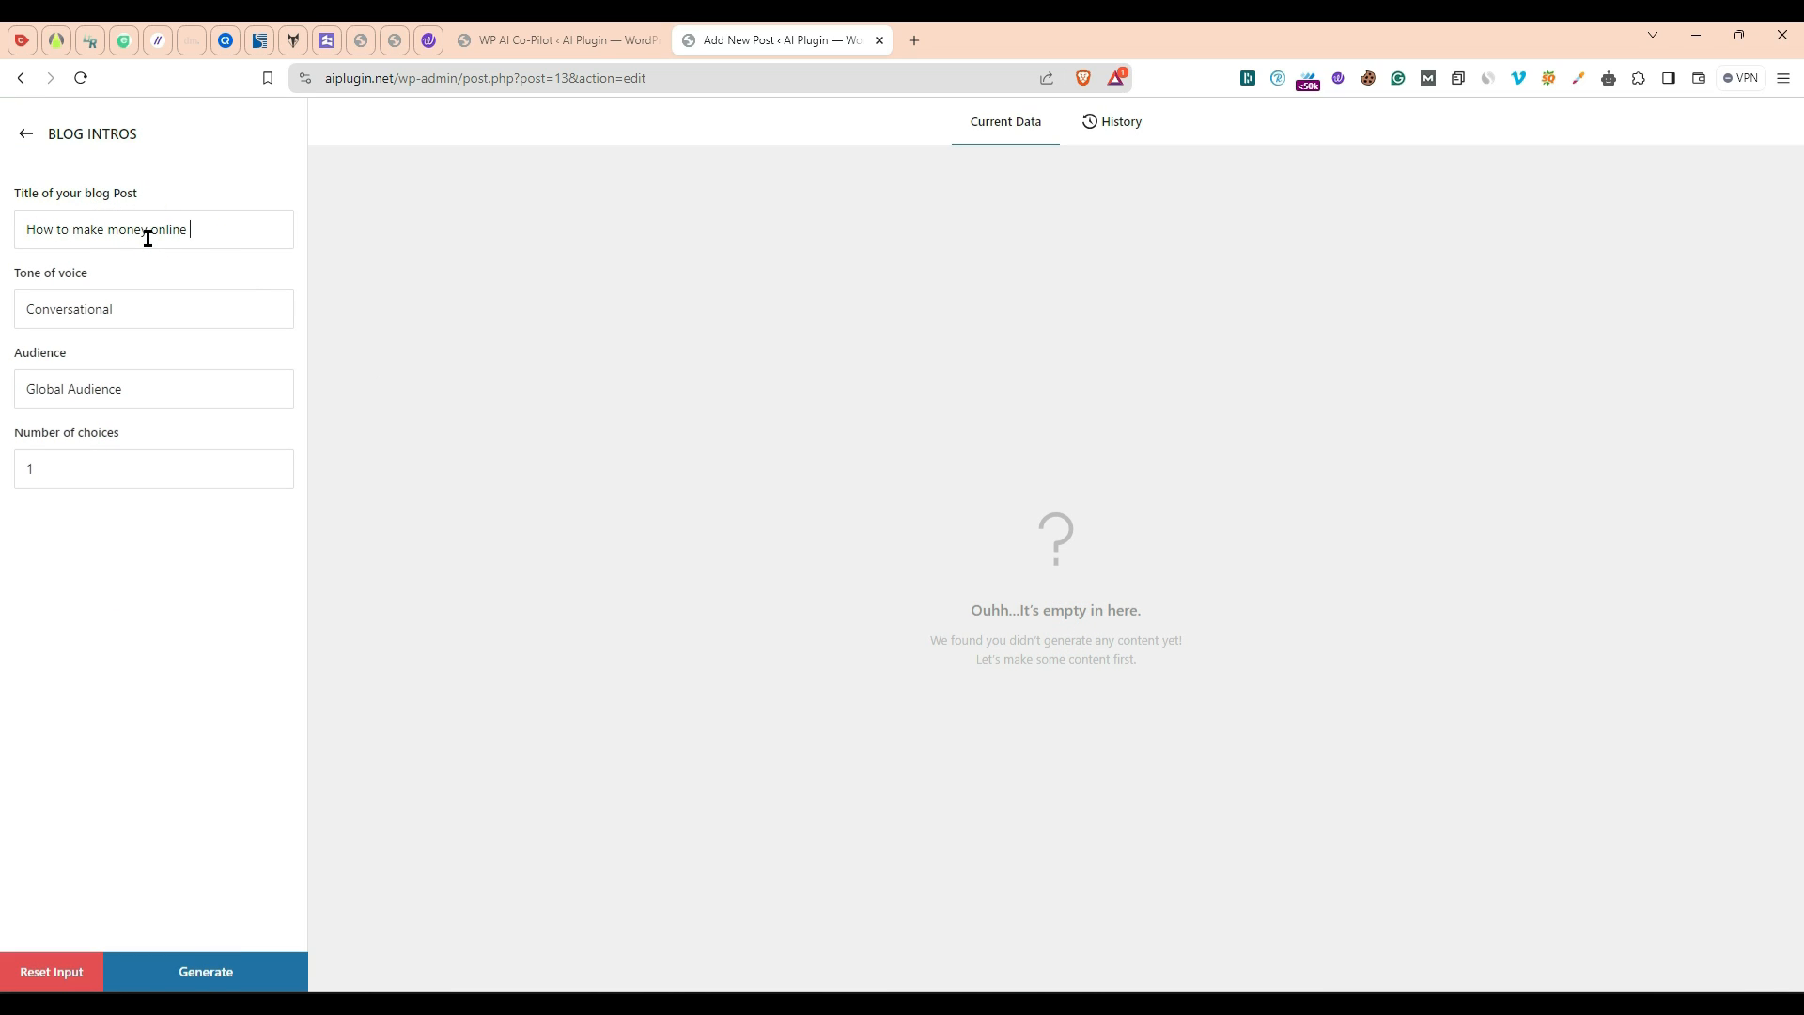
left_click(178, 977)
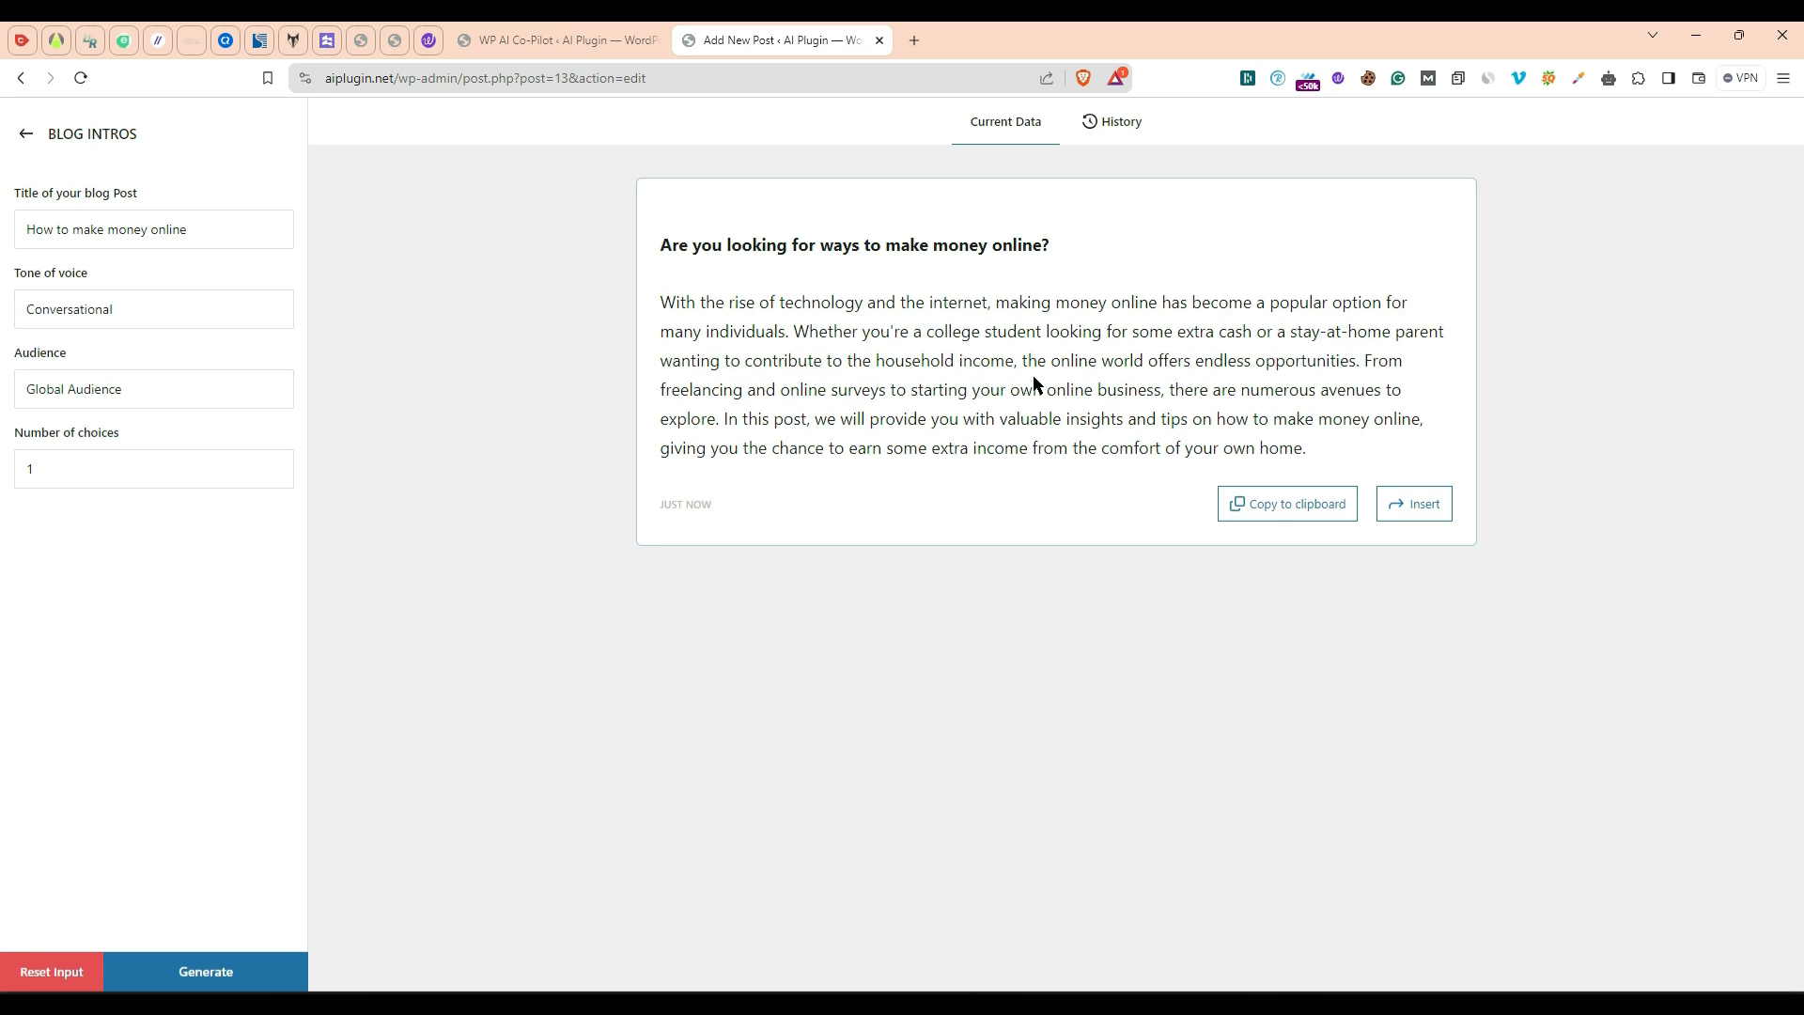
left_click(1414, 503)
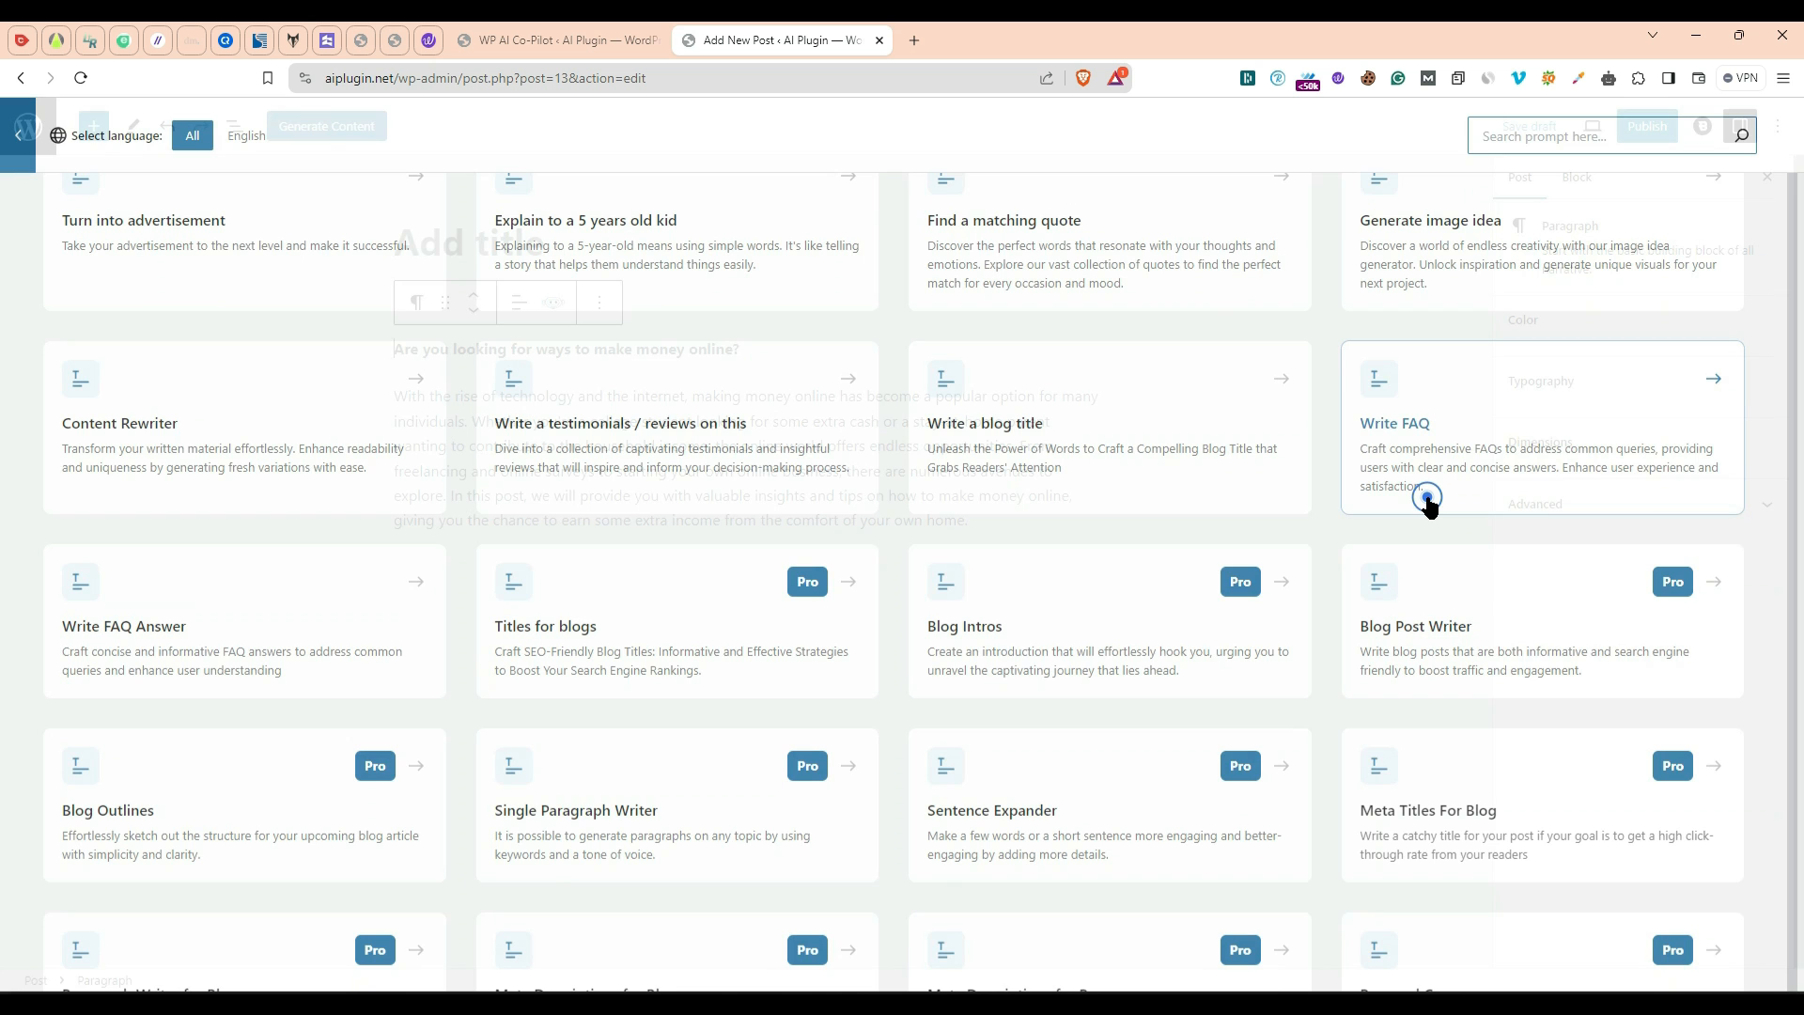
Step: Delete the bold opening question and blank lines above the intro paragraph, and title the post "How to make money online"
left_click_drag(786, 352, 391, 354)
key("BackSpace")
key("BackSpace")
key("BackSpace")
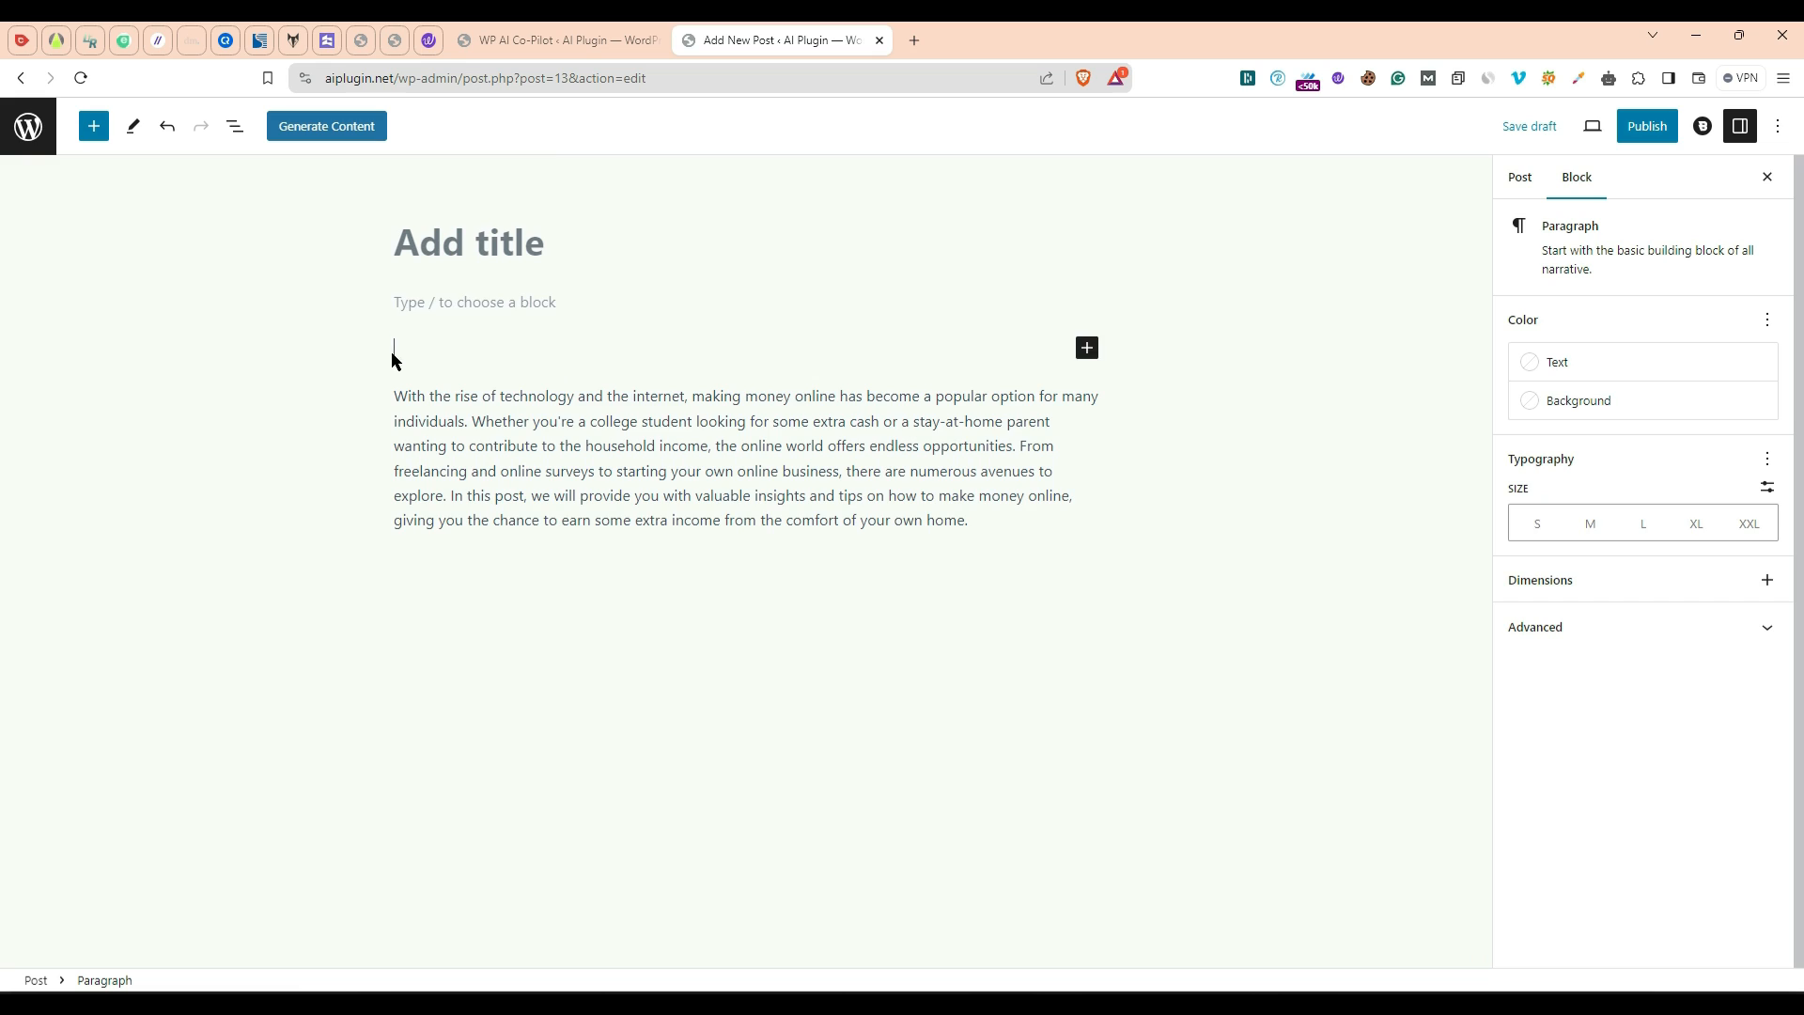
left_click(498, 238)
type("H")
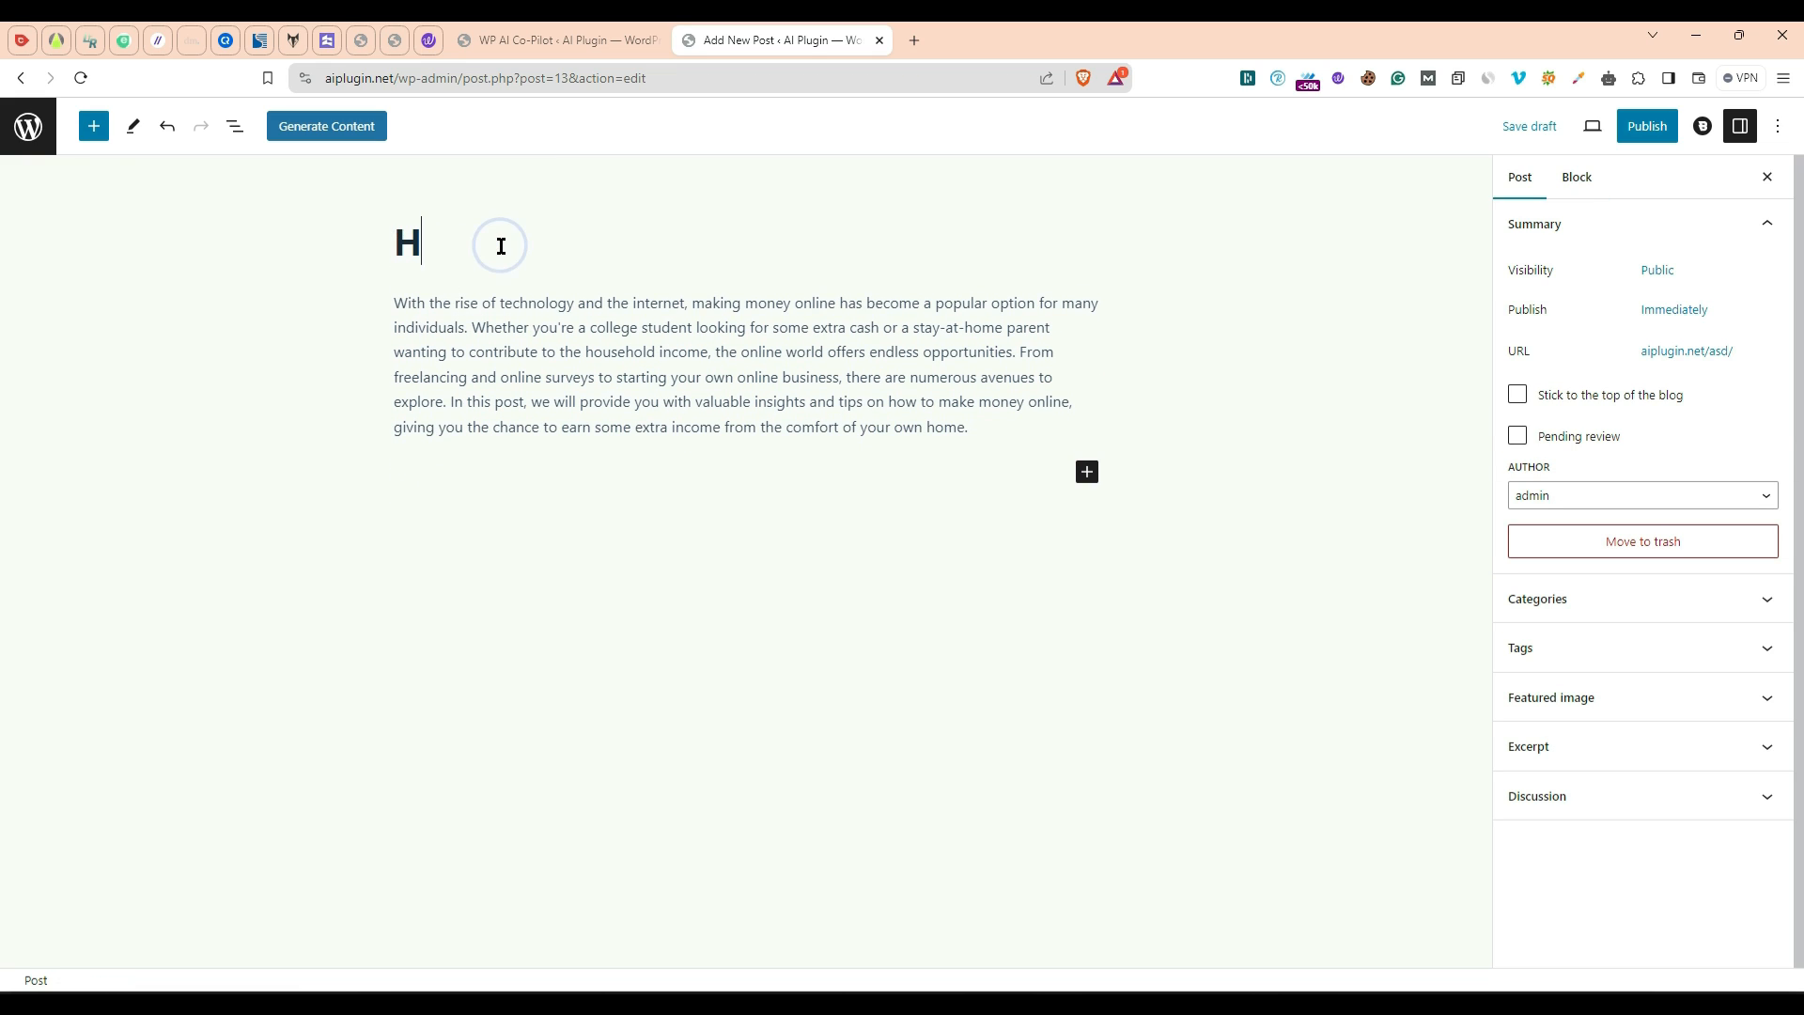
type("ow to make money online")
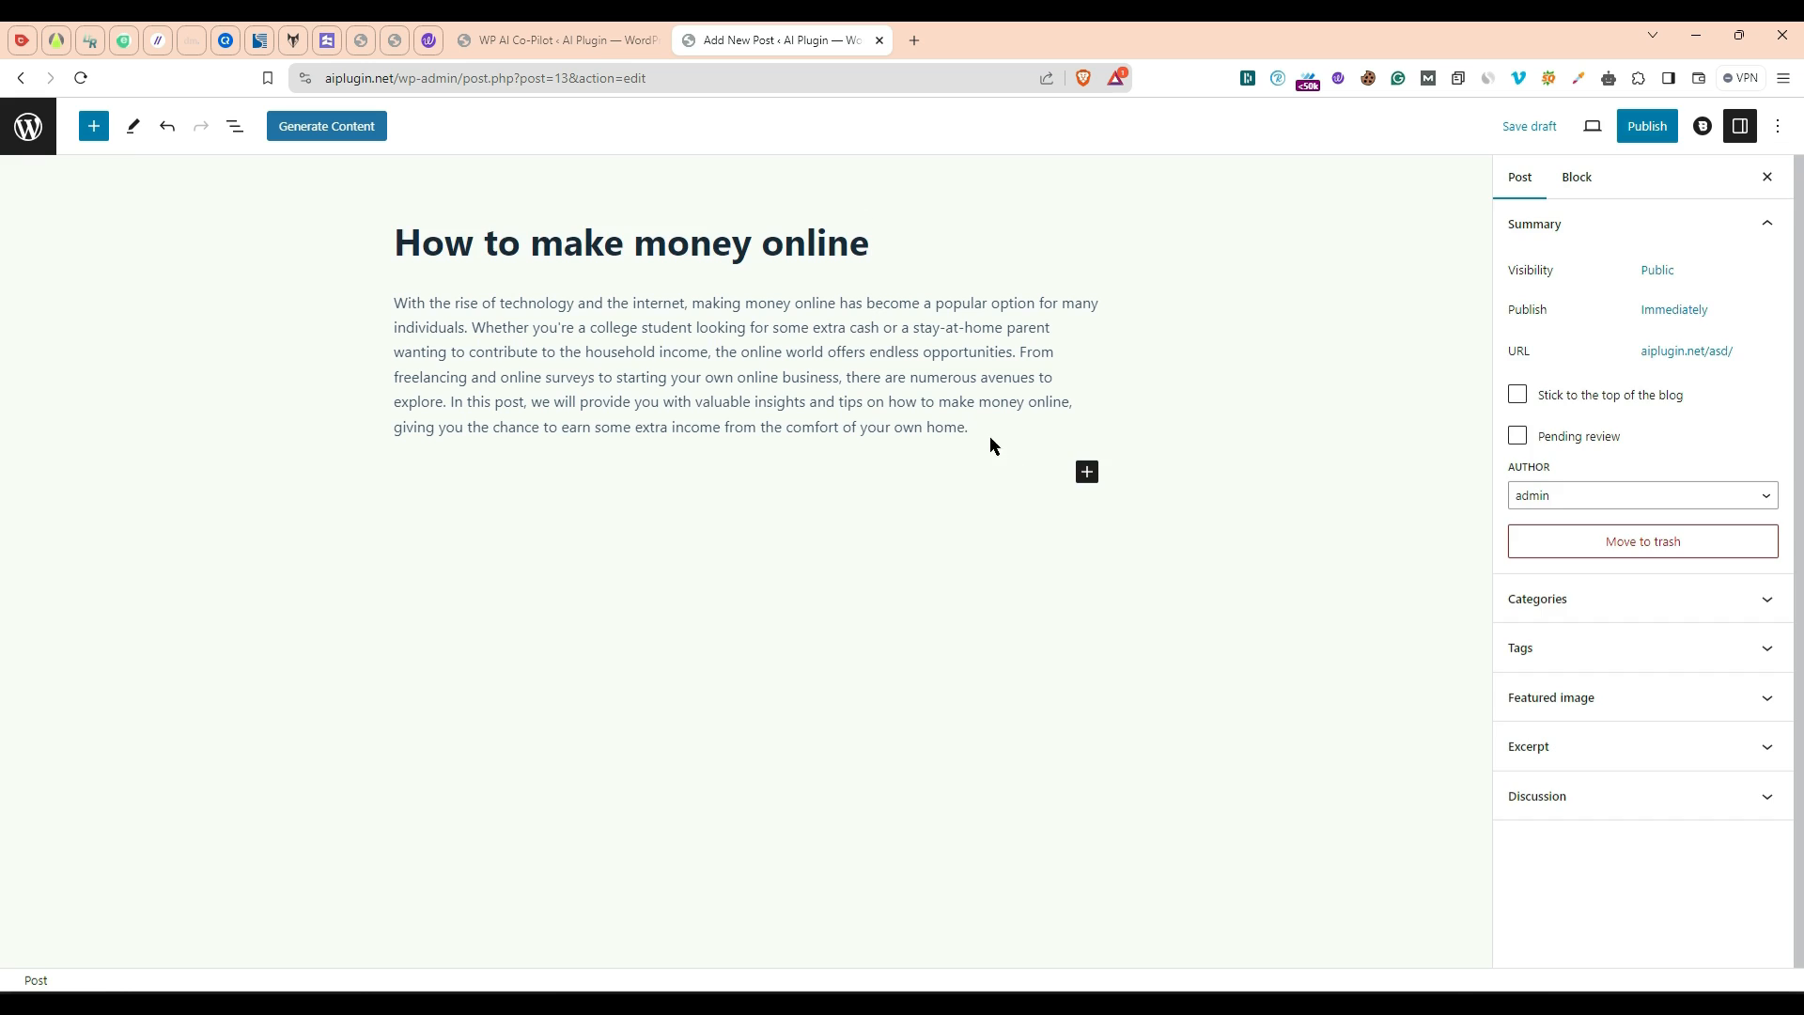
Step: Select the intro paragraph, look through the AI prompts available for it, and close the list without applying one
left_click_drag(937, 427, 391, 307)
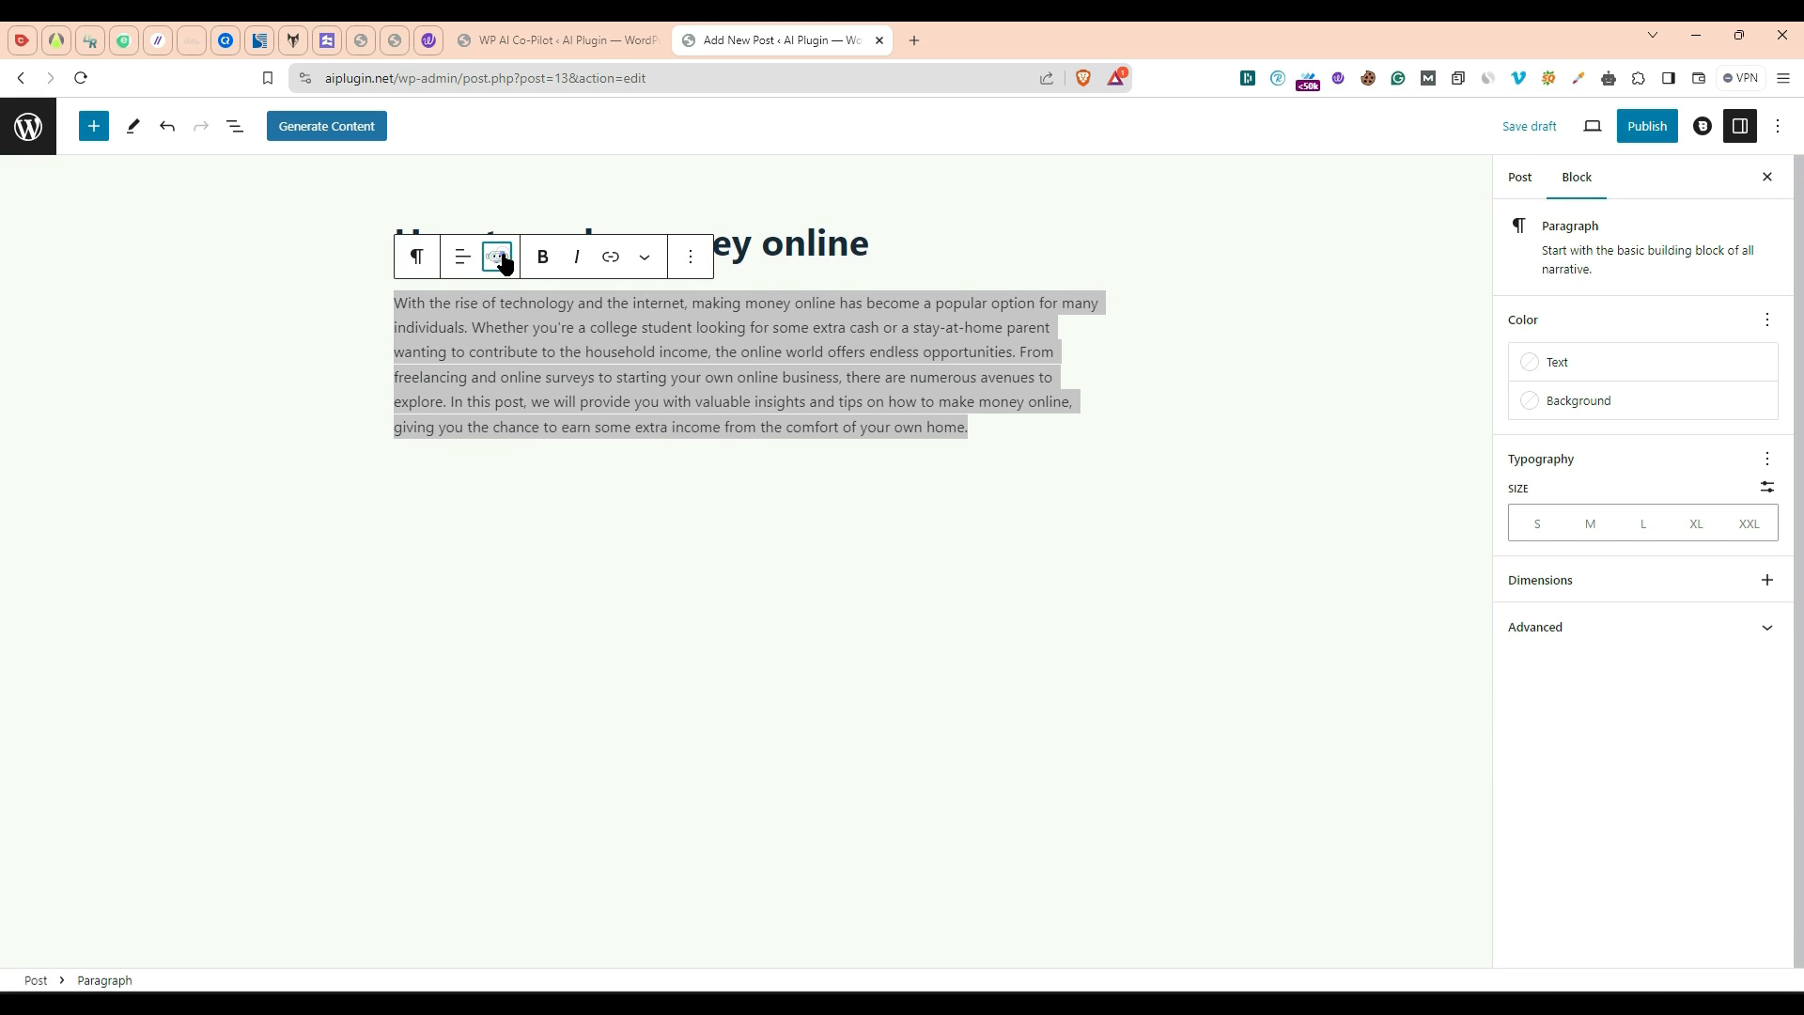
left_click(501, 259)
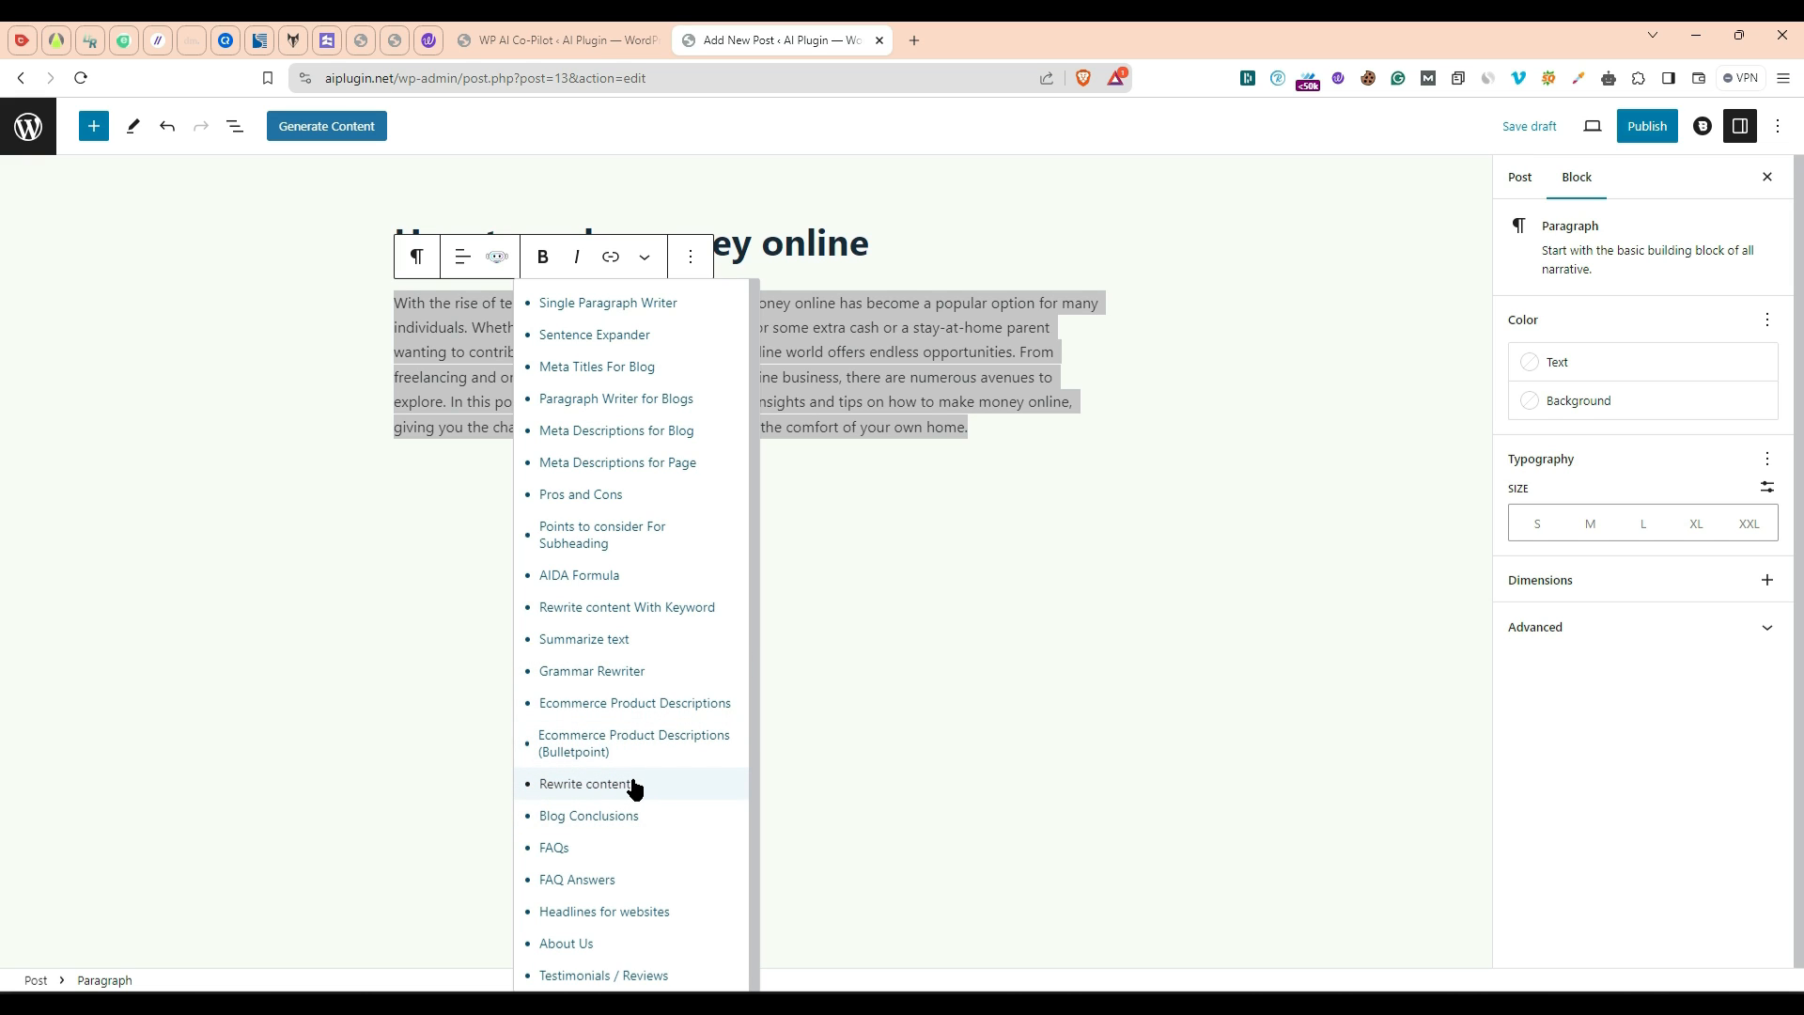
scroll(620, 743, "up", 10)
scroll(618, 721, "down", 9)
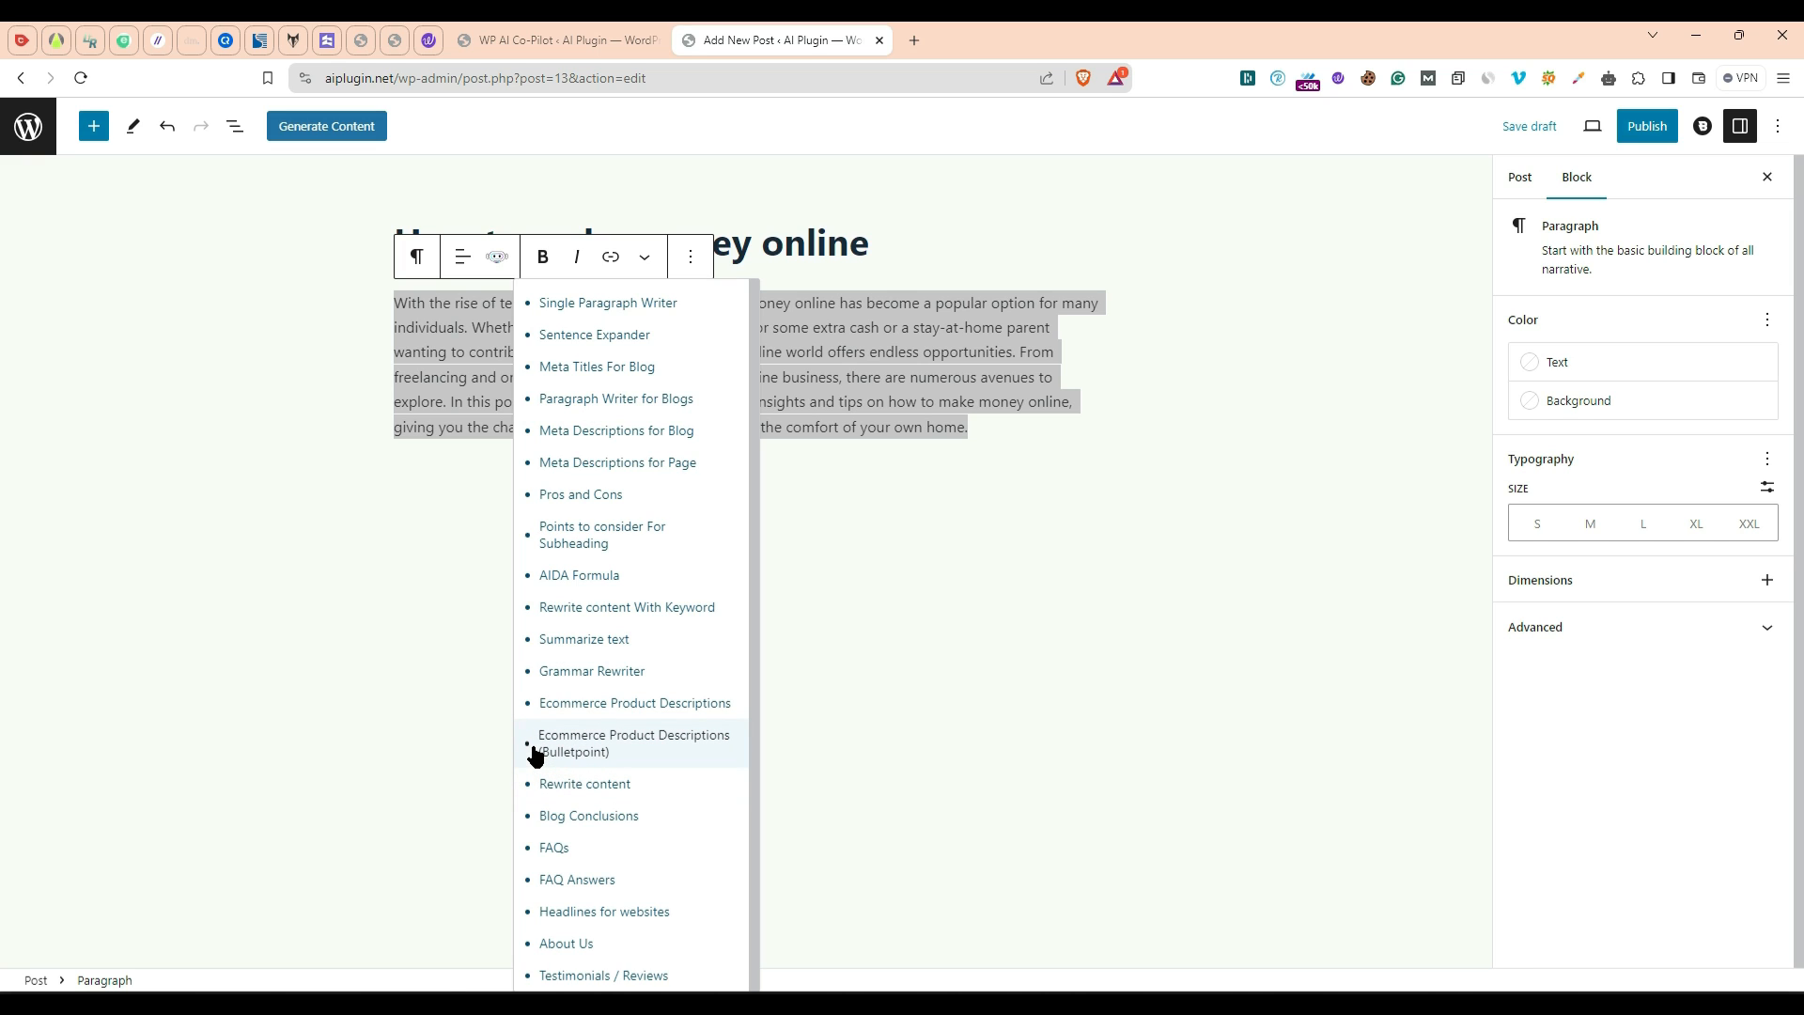
left_click(1051, 420)
Step: Select the intro paragraph, open the content generator, examine the "Grammar Rewriter" prompt's form, and return to the prompt list
left_click_drag(1011, 430, 387, 295)
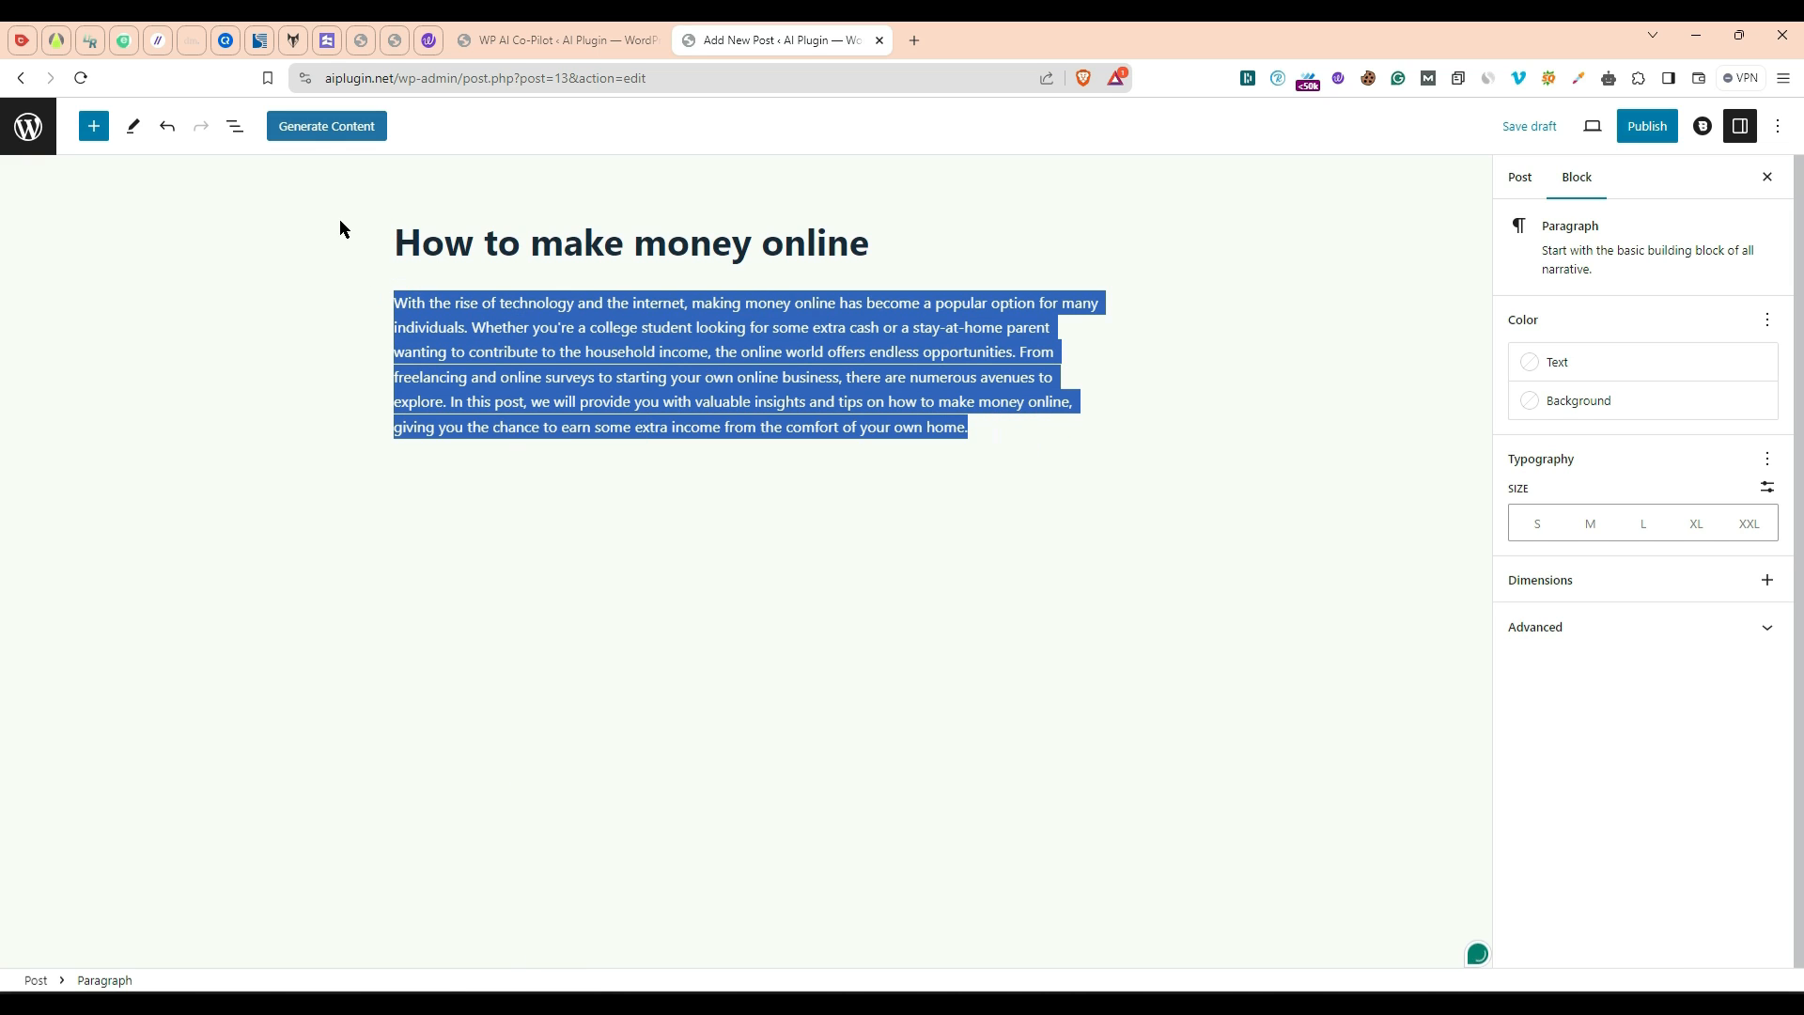
left_click(326, 131)
scroll(1288, 685, "down", 4)
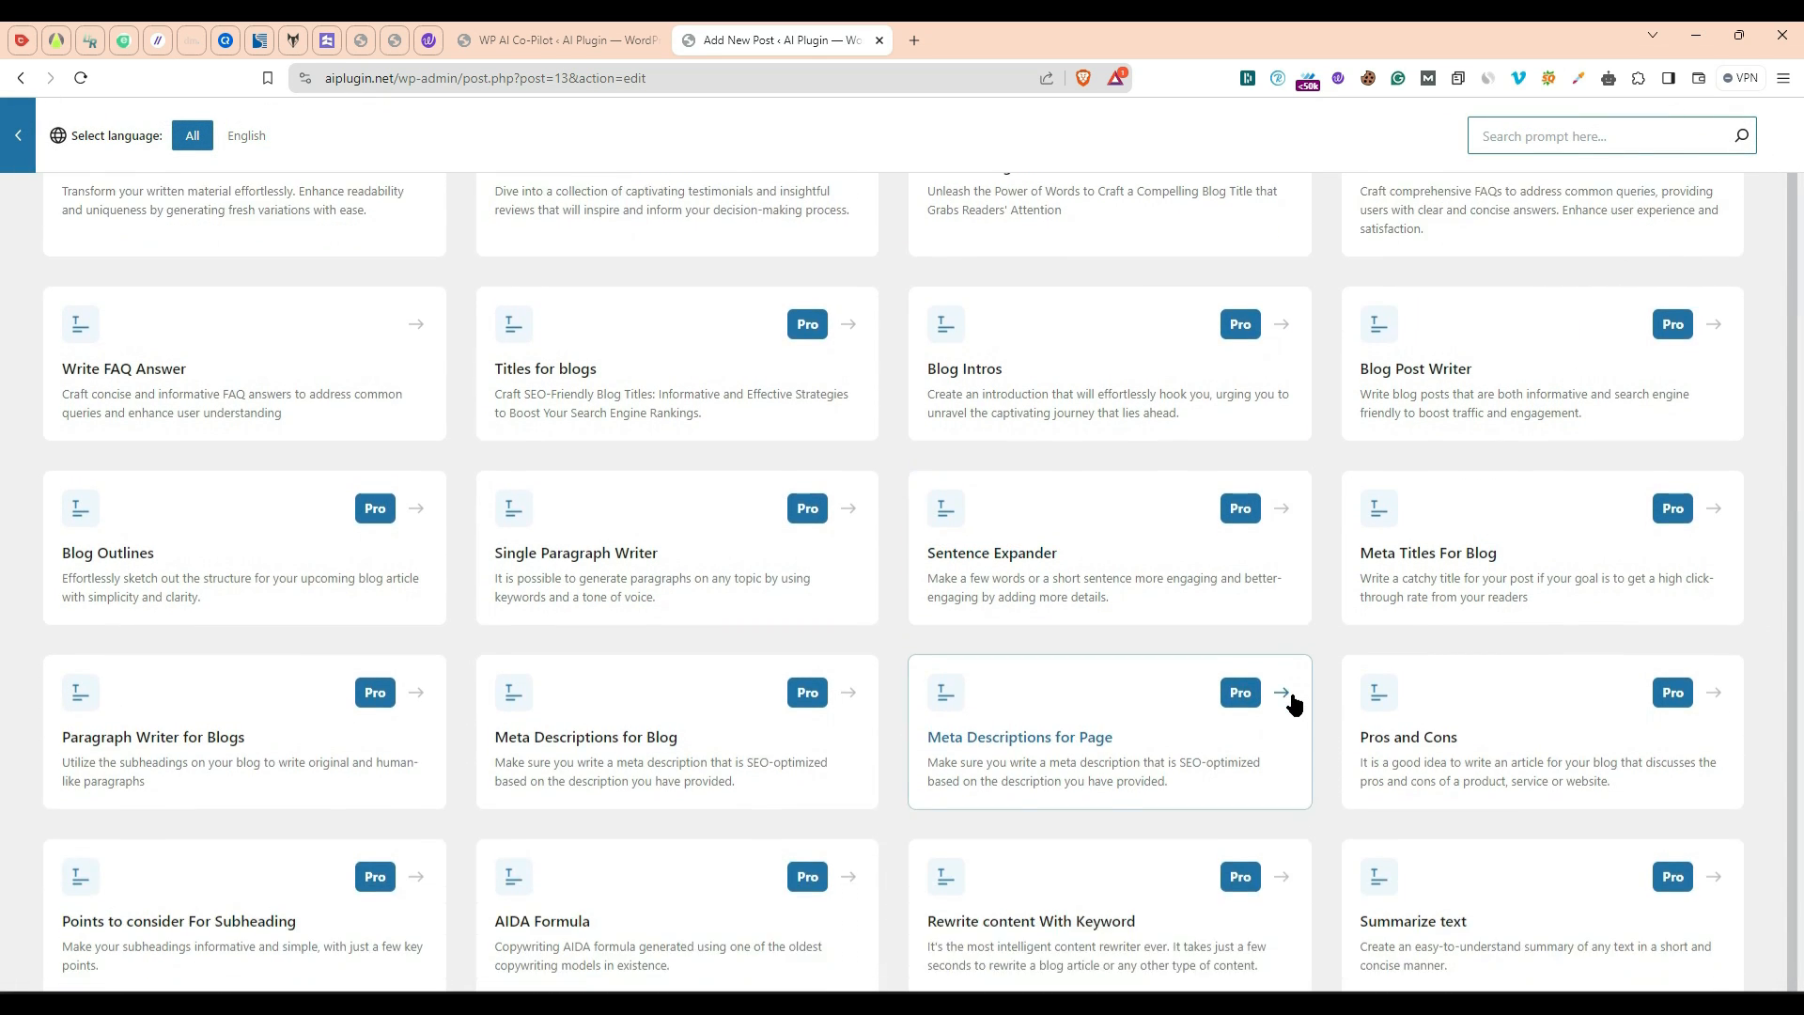
scroll(554, 611, "down", 3)
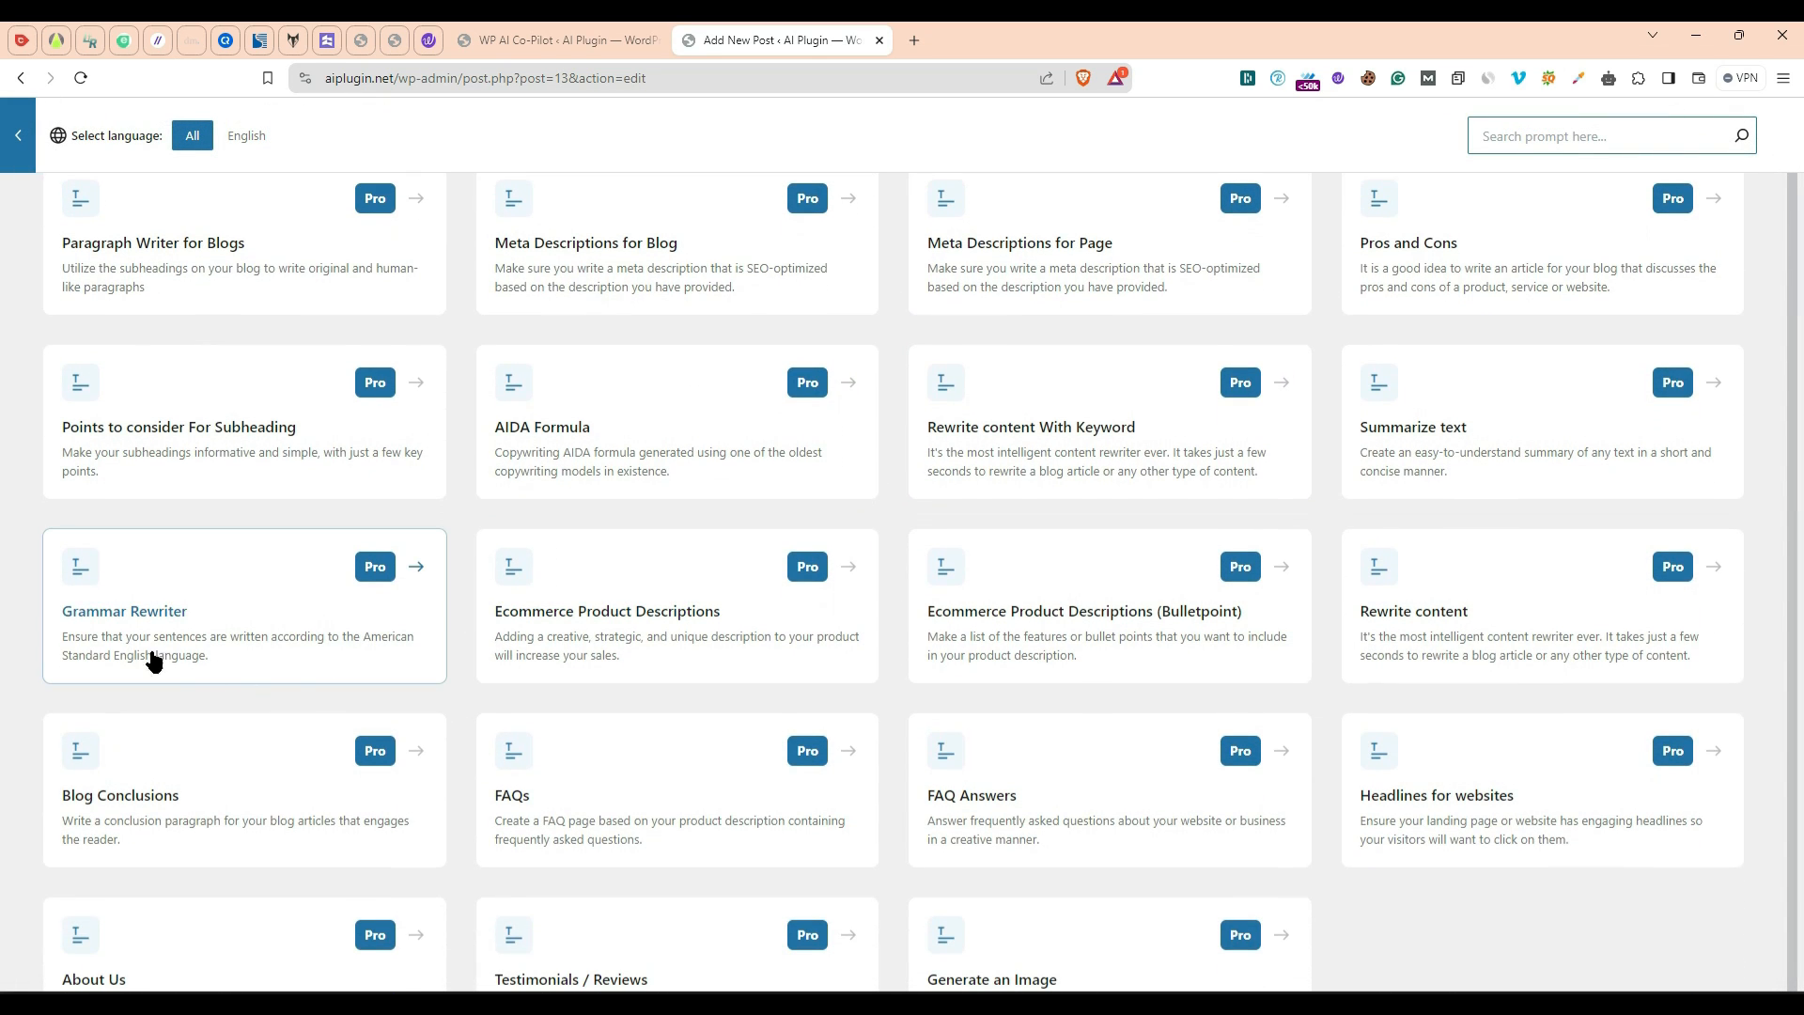
left_click(258, 598)
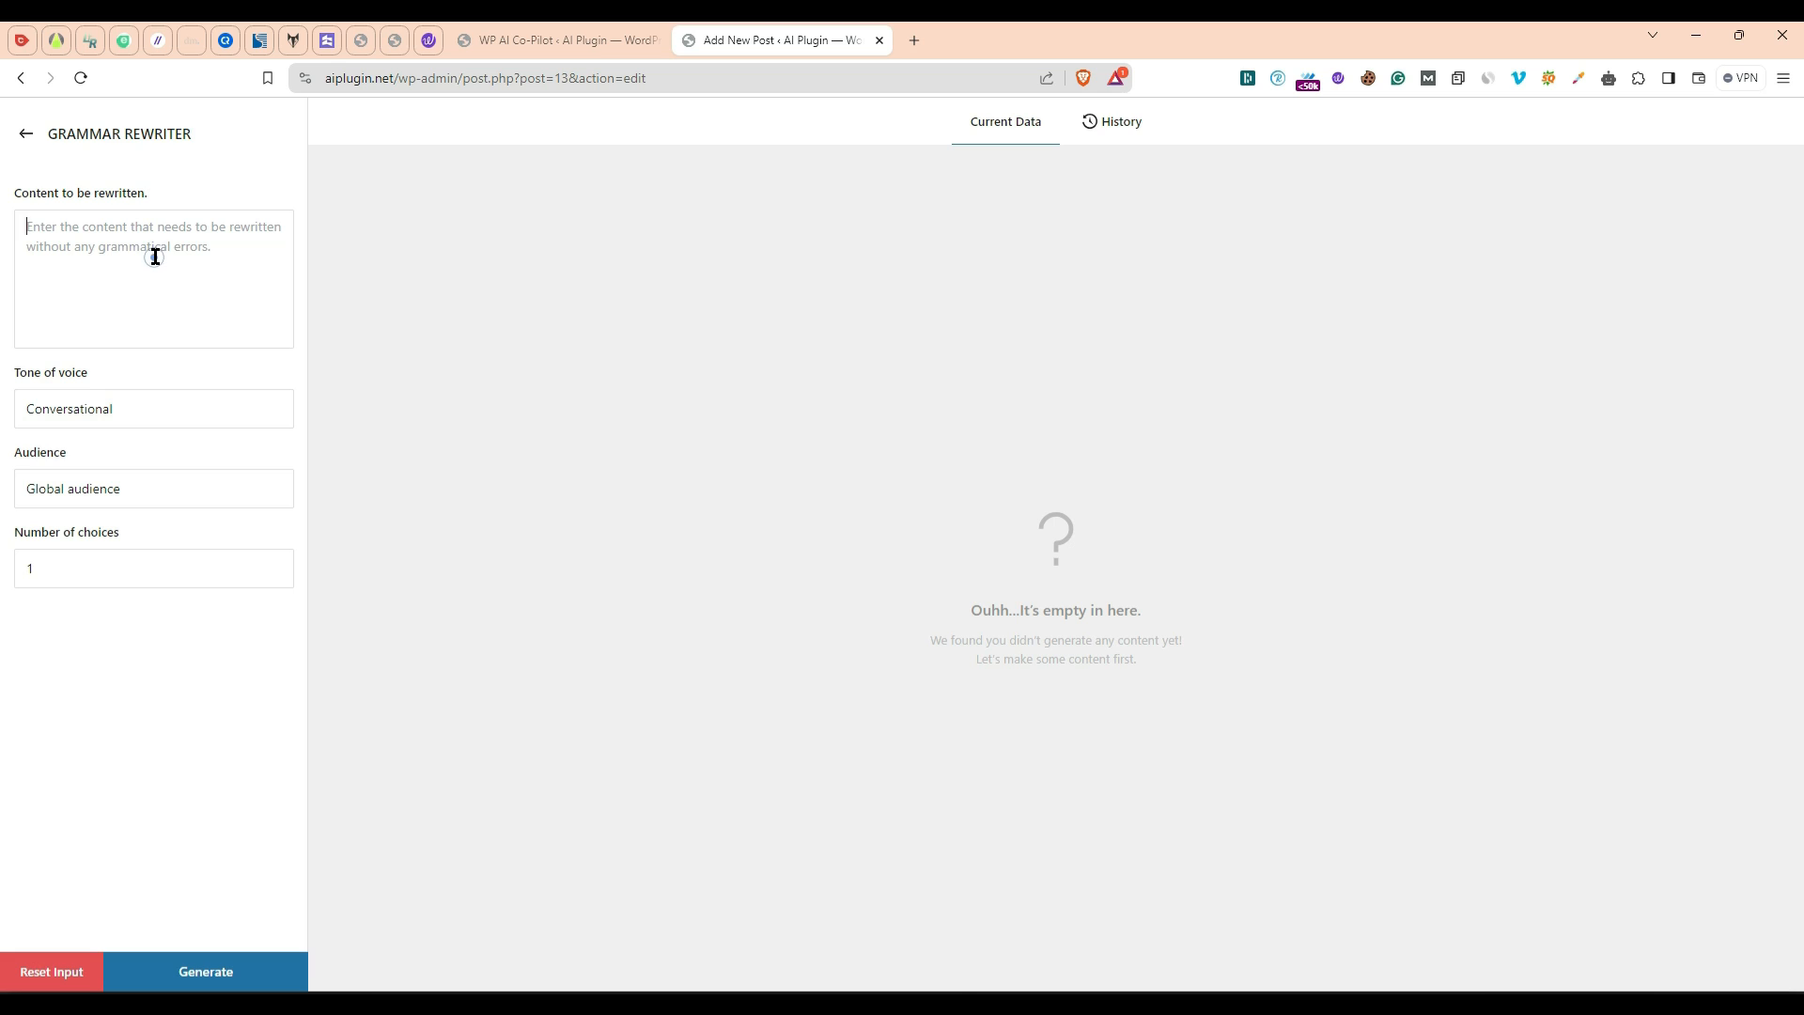
left_click(26, 134)
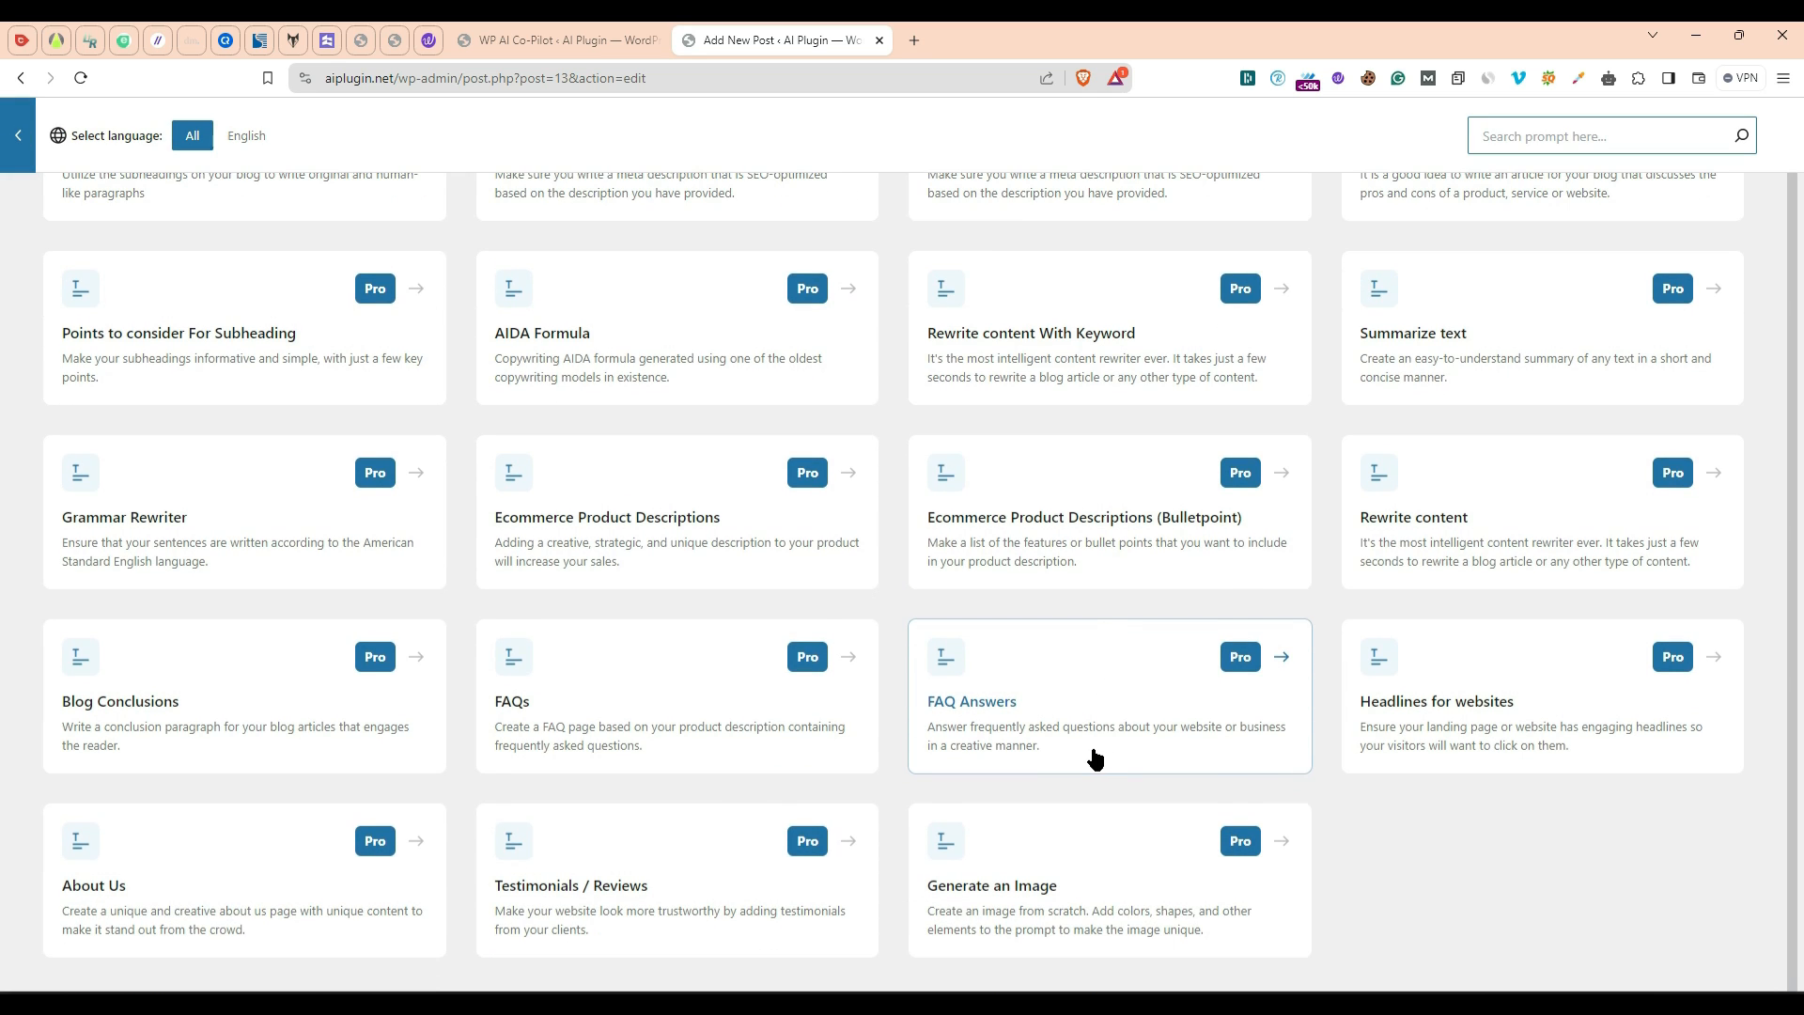
Step: Examine the "Summarize text" prompt's form, go back to the prompt list, and return to the post
left_click(1585, 372)
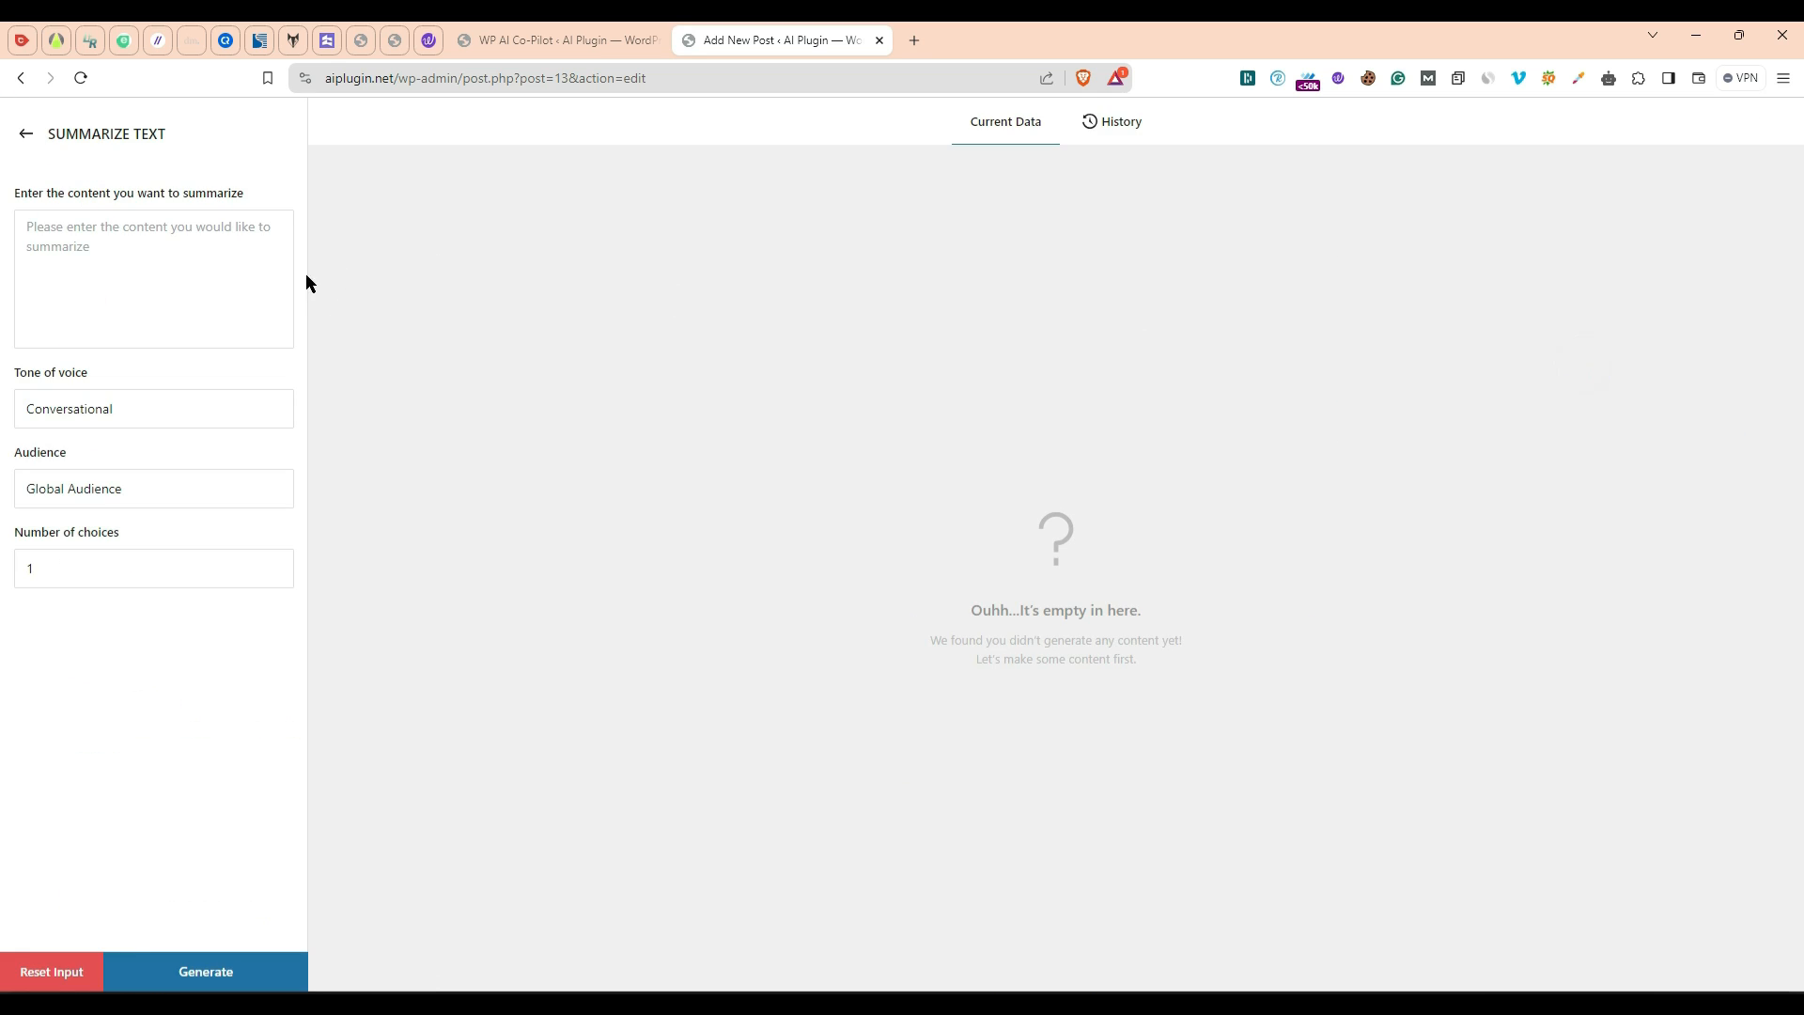
left_click(22, 133)
left_click(23, 135)
Step: Delete the intro paragraph below the post title
left_click(1017, 427)
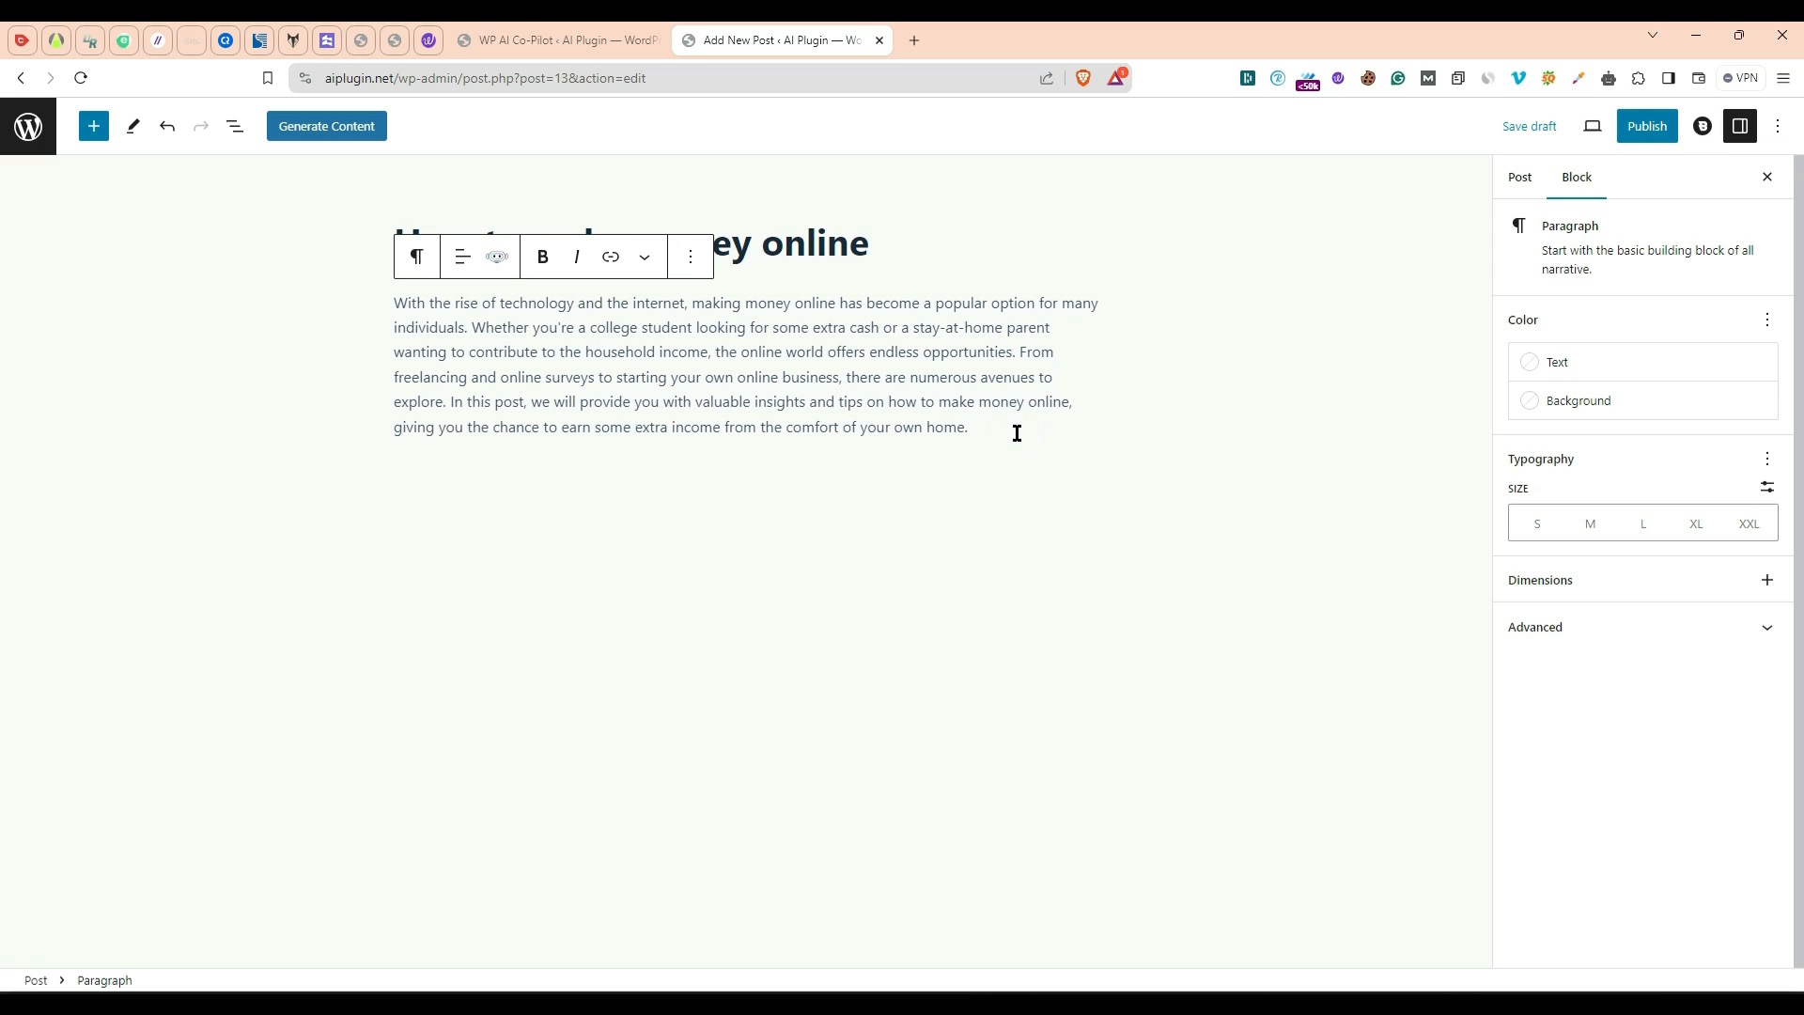
left_click_drag(1016, 433, 351, 291)
key("BackSpace")
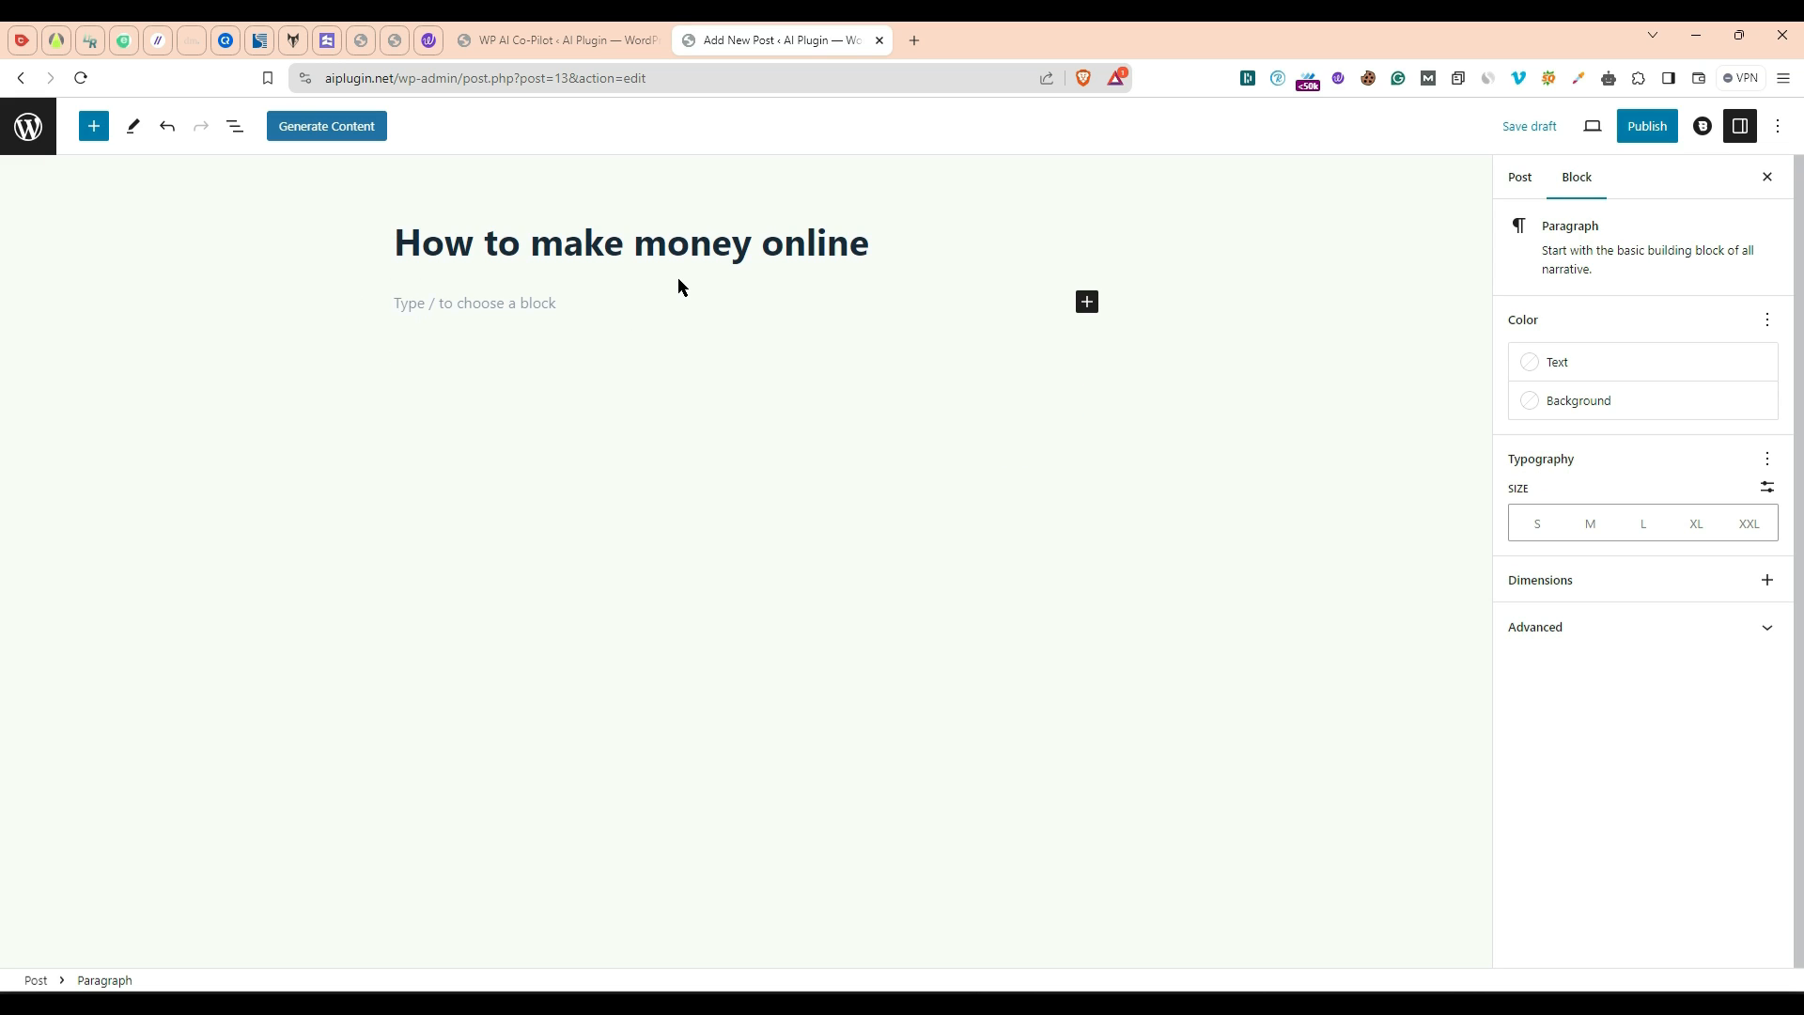
Step: Fill in the "Blog Post Writer" prompt: making money online, working on different freelancing platforms and earning tips, with targeted keyword "making money online"
left_click(357, 126)
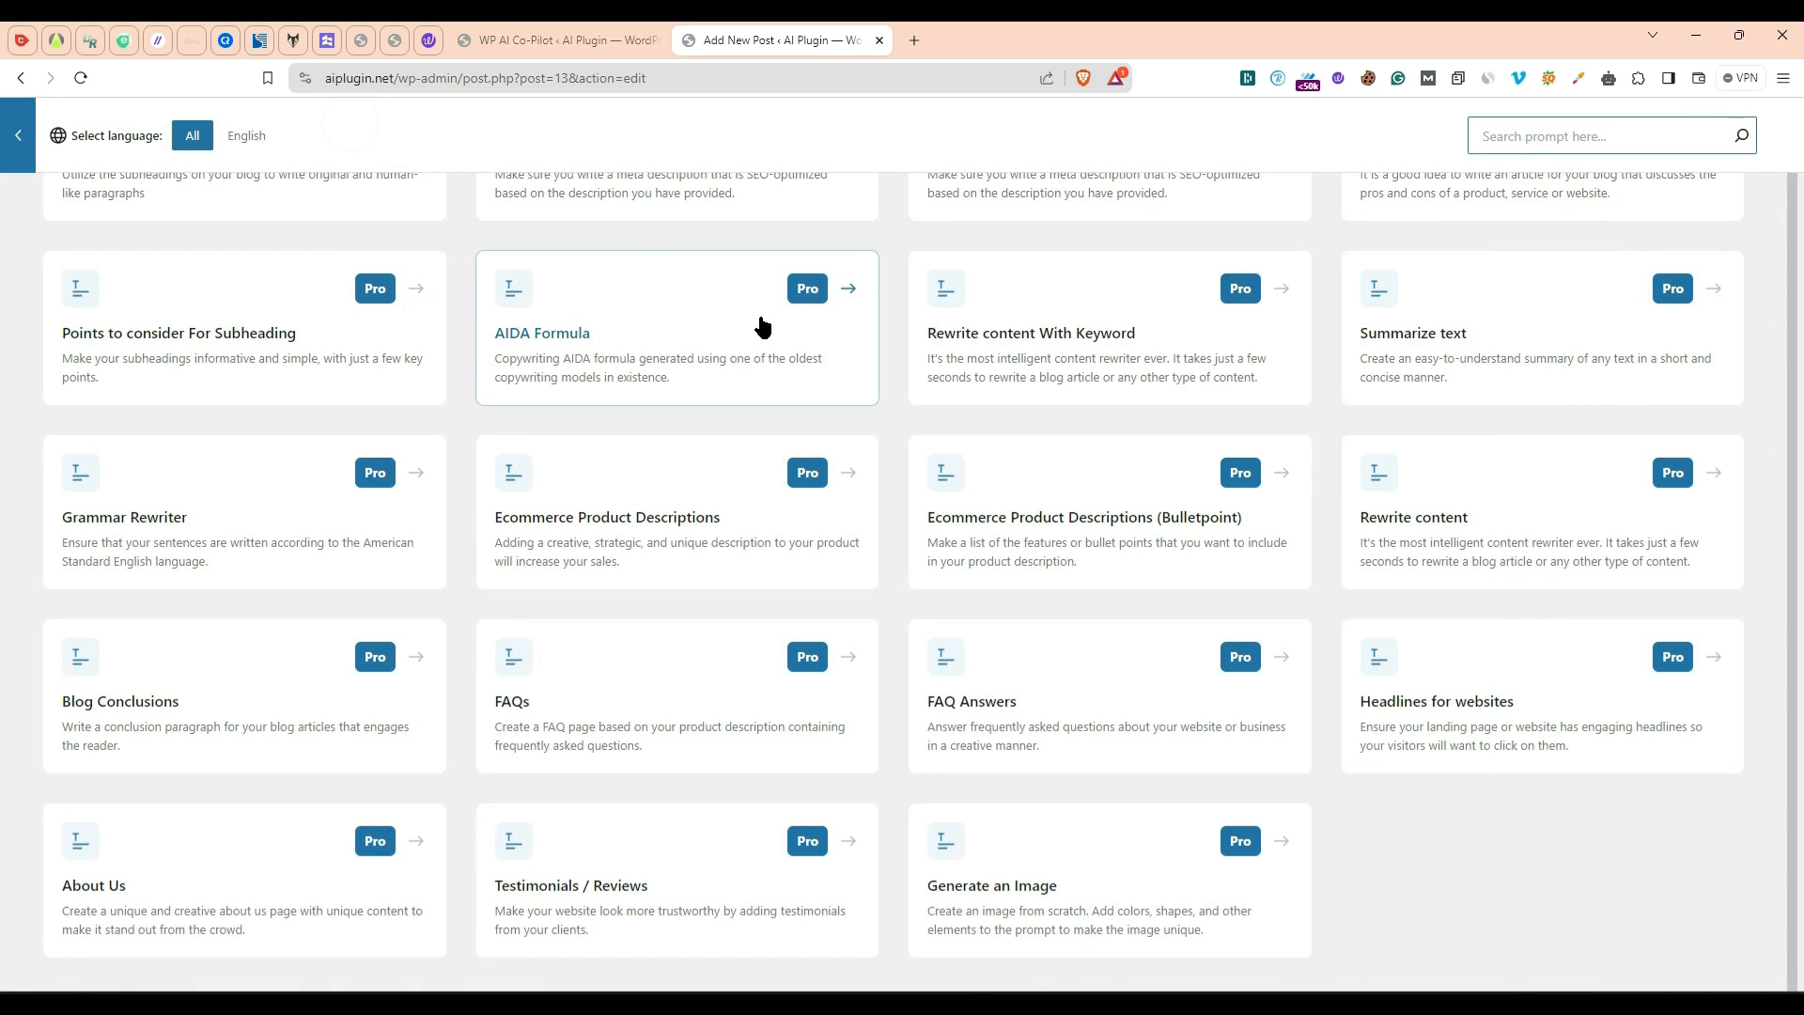
scroll(1034, 526, "up", 3)
scroll(1240, 721, "up", 7)
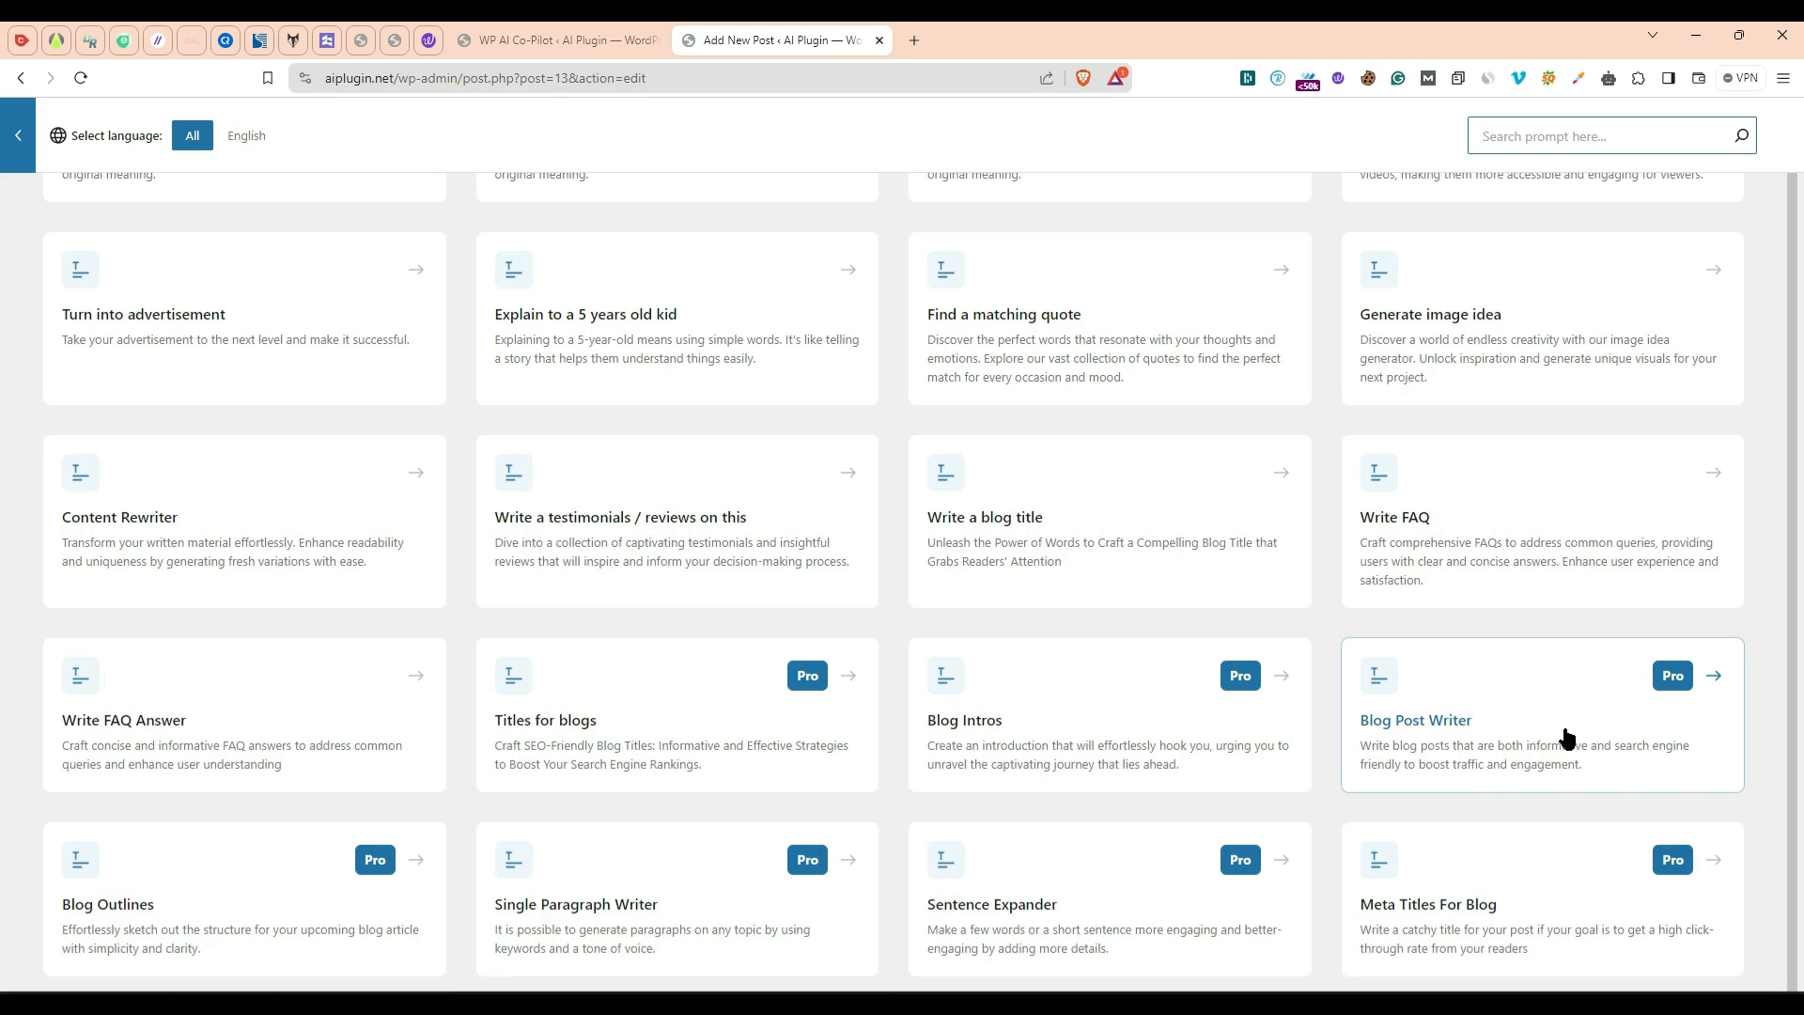
left_click(1564, 732)
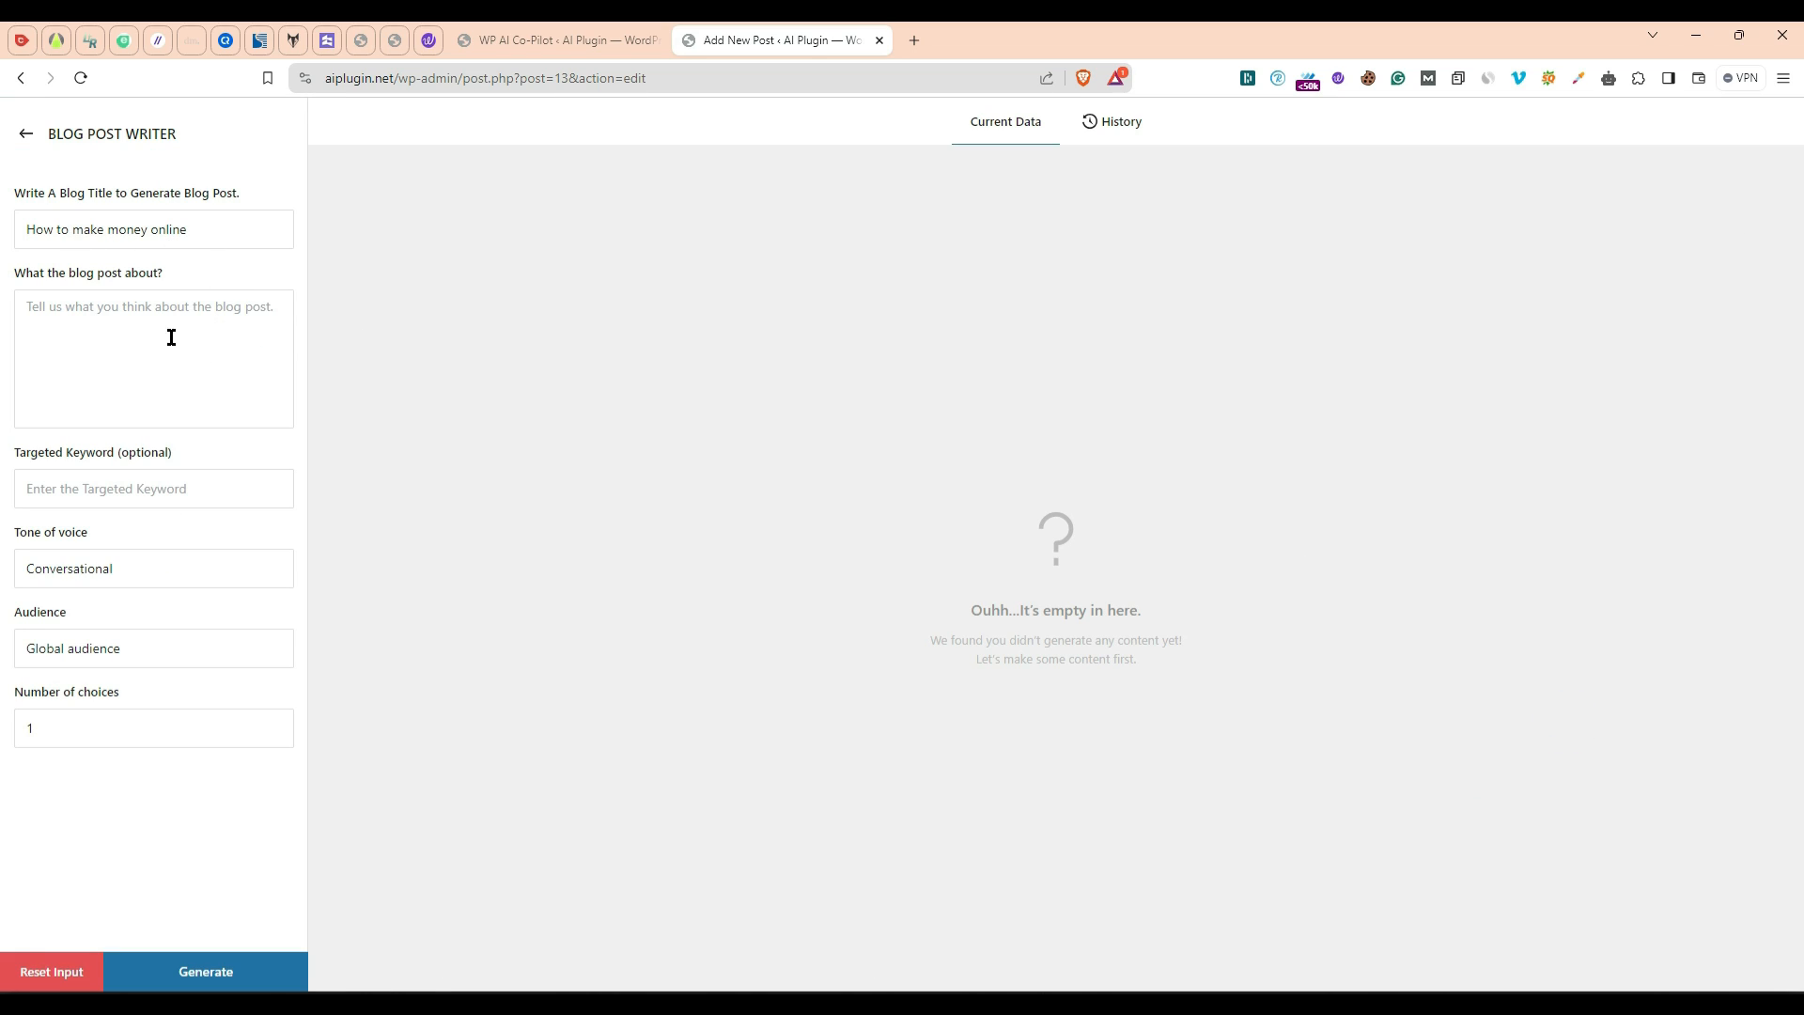
left_click(138, 336)
type("This blog post is abo")
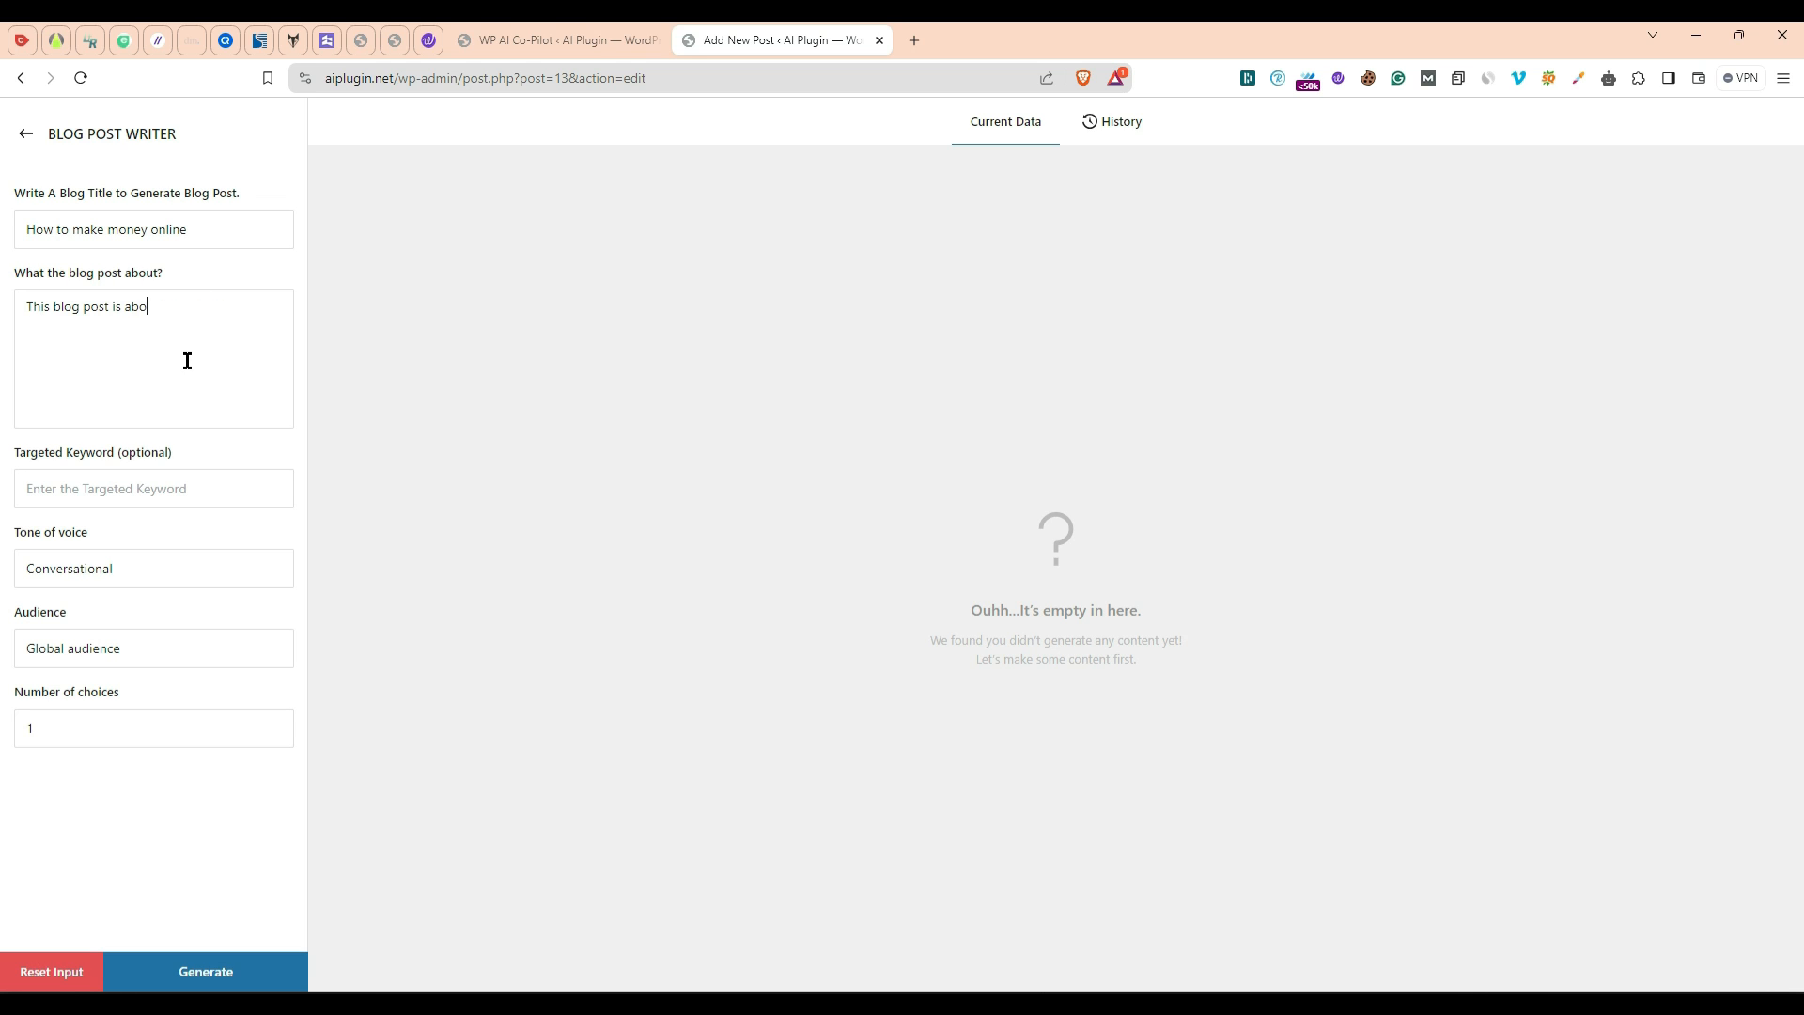
type("ut how to make money online. Also discuss about how a person can work")
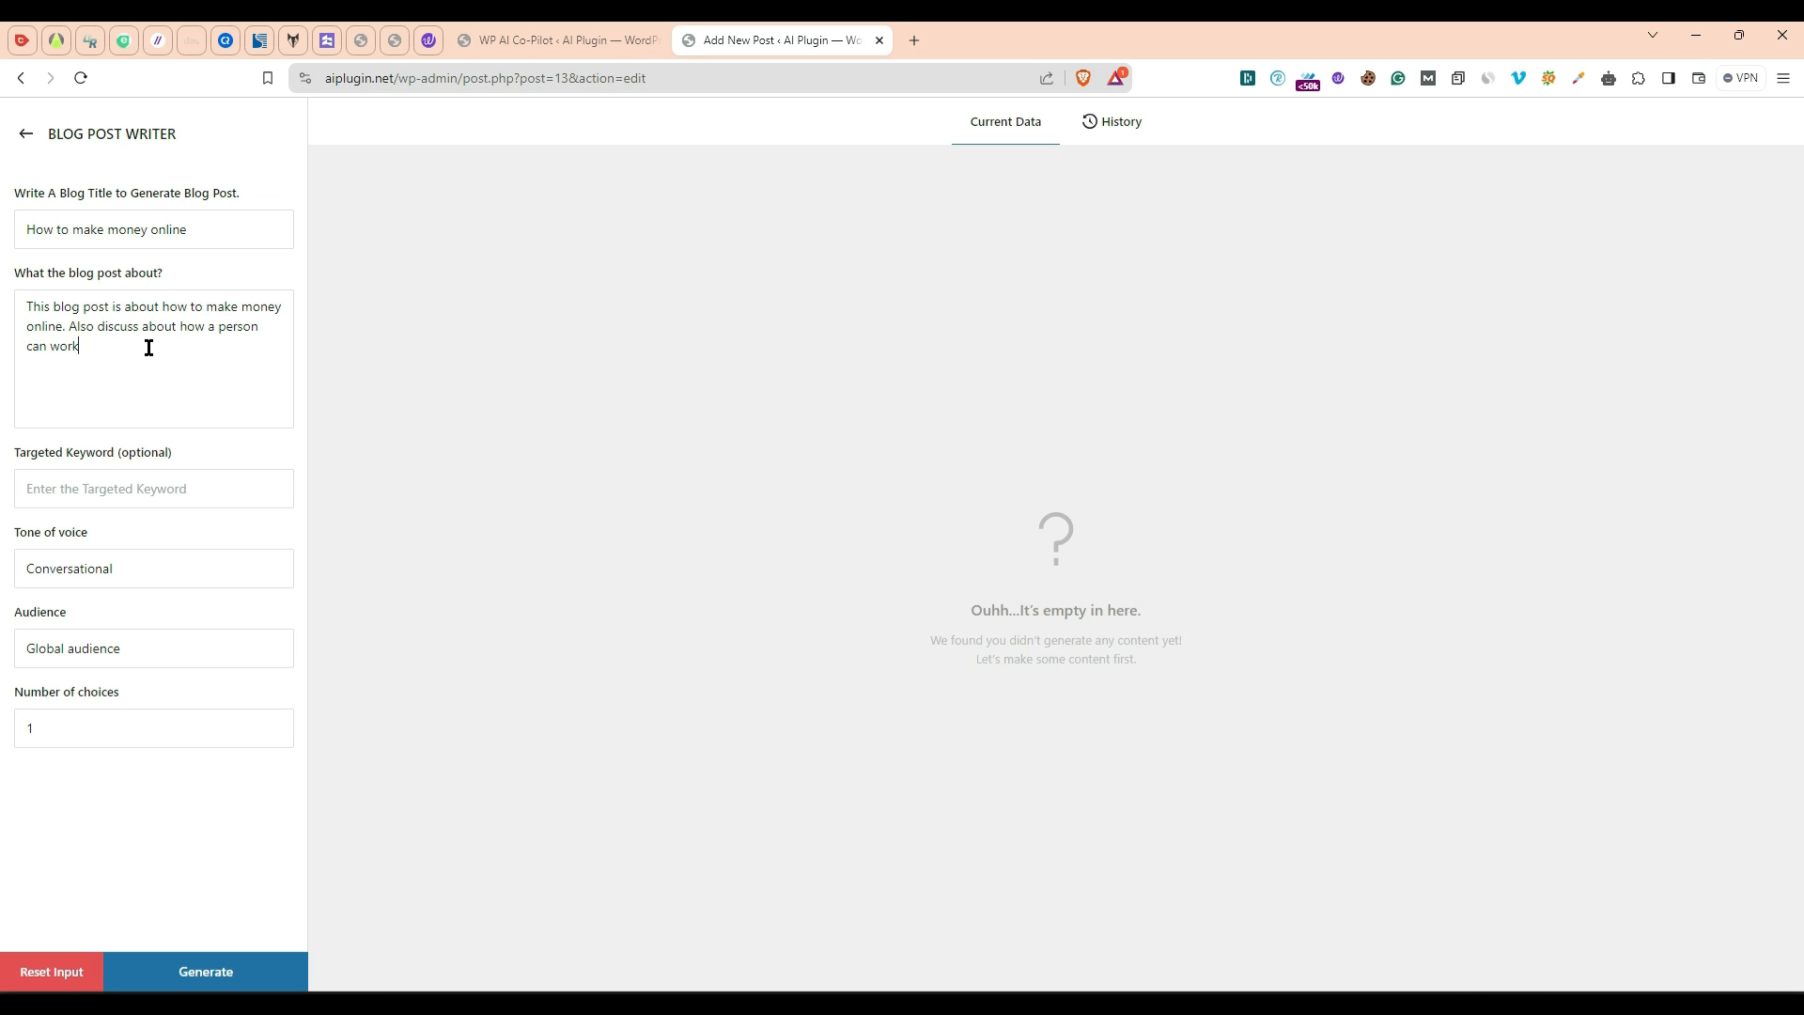
type(" on different freelancing platform.")
type(" And also give tips for making money online.")
type("mak")
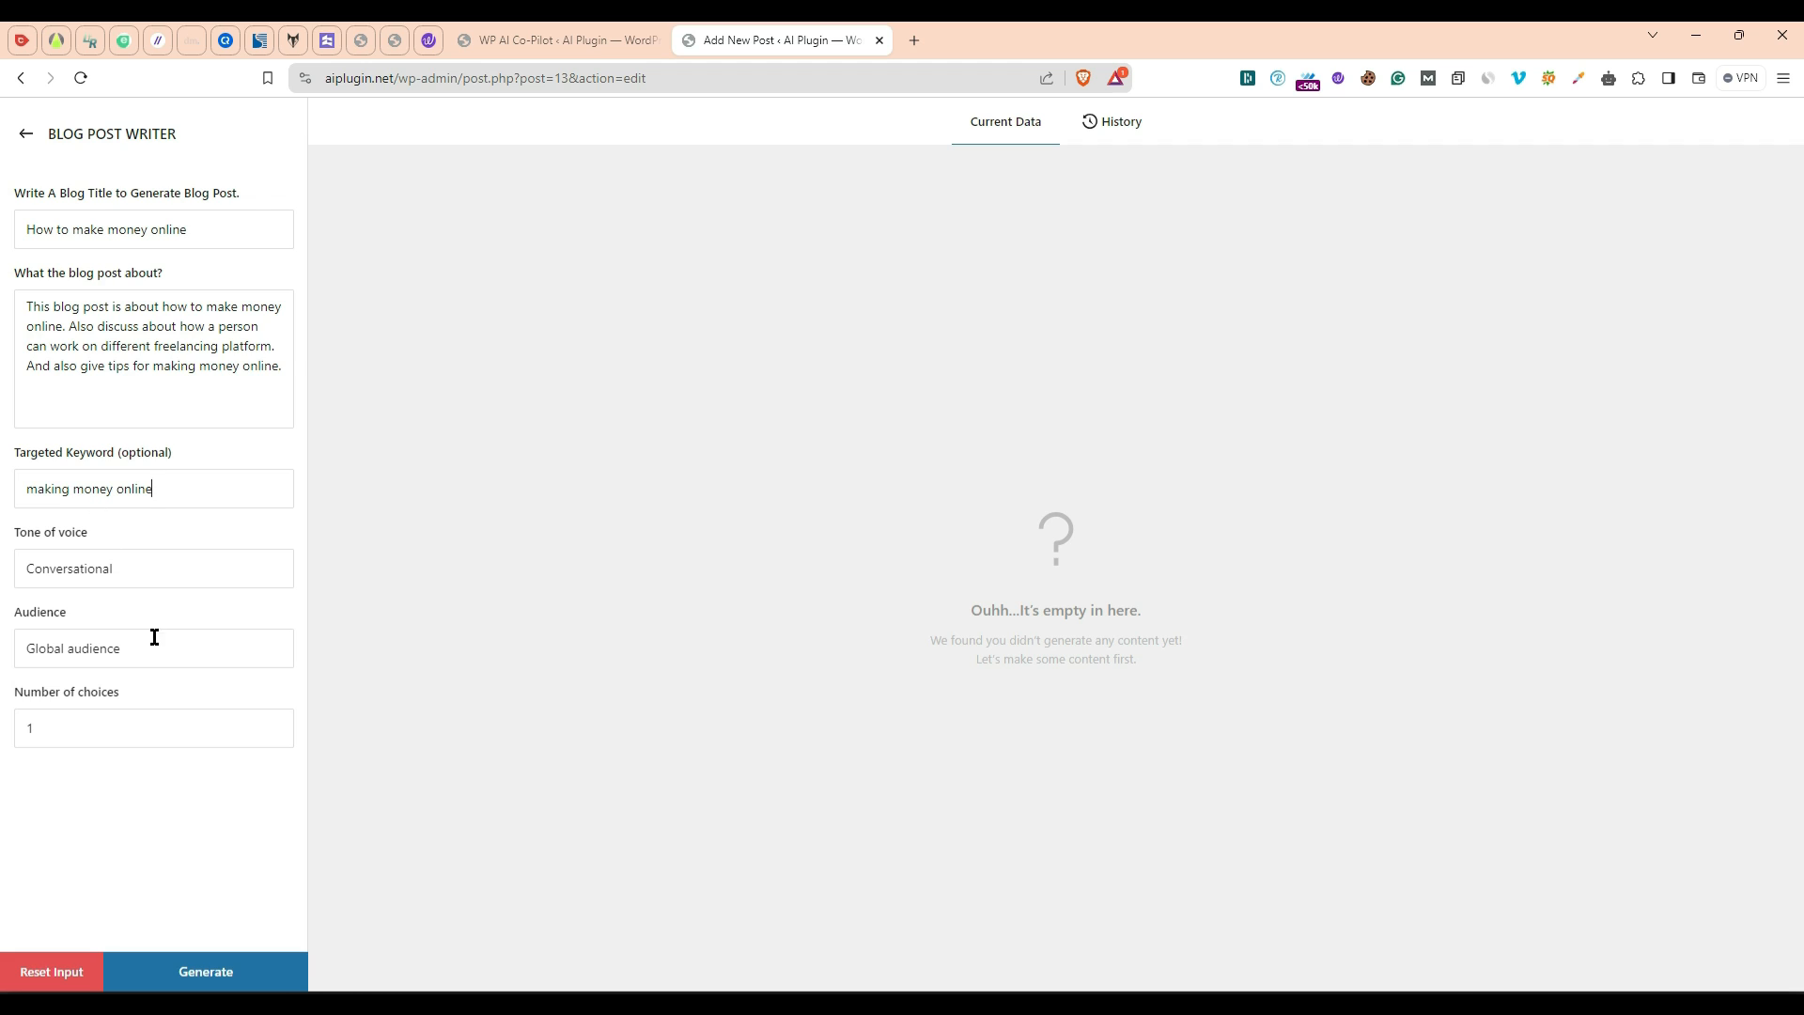
Step: Generate the blog post with the Conversational tone, Global audience and 1 choice, read through it, and insert it into the post
left_click_drag(164, 568, 27, 563)
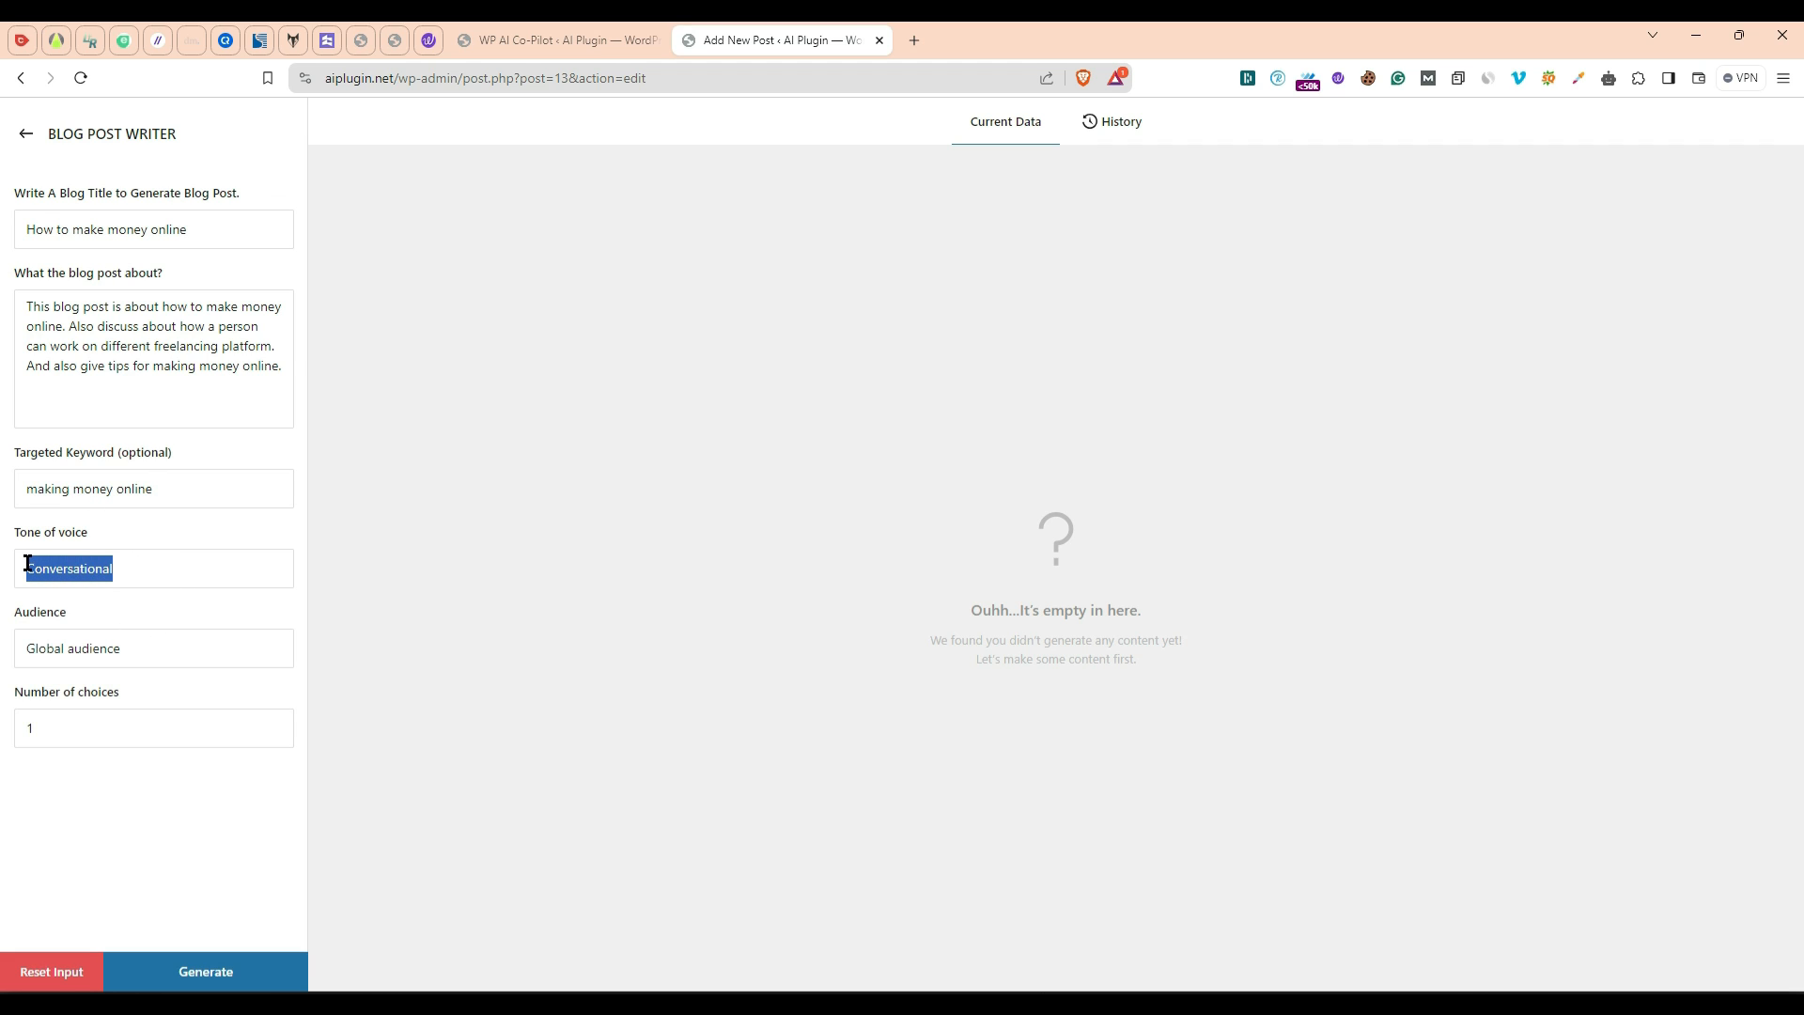
left_click(194, 654)
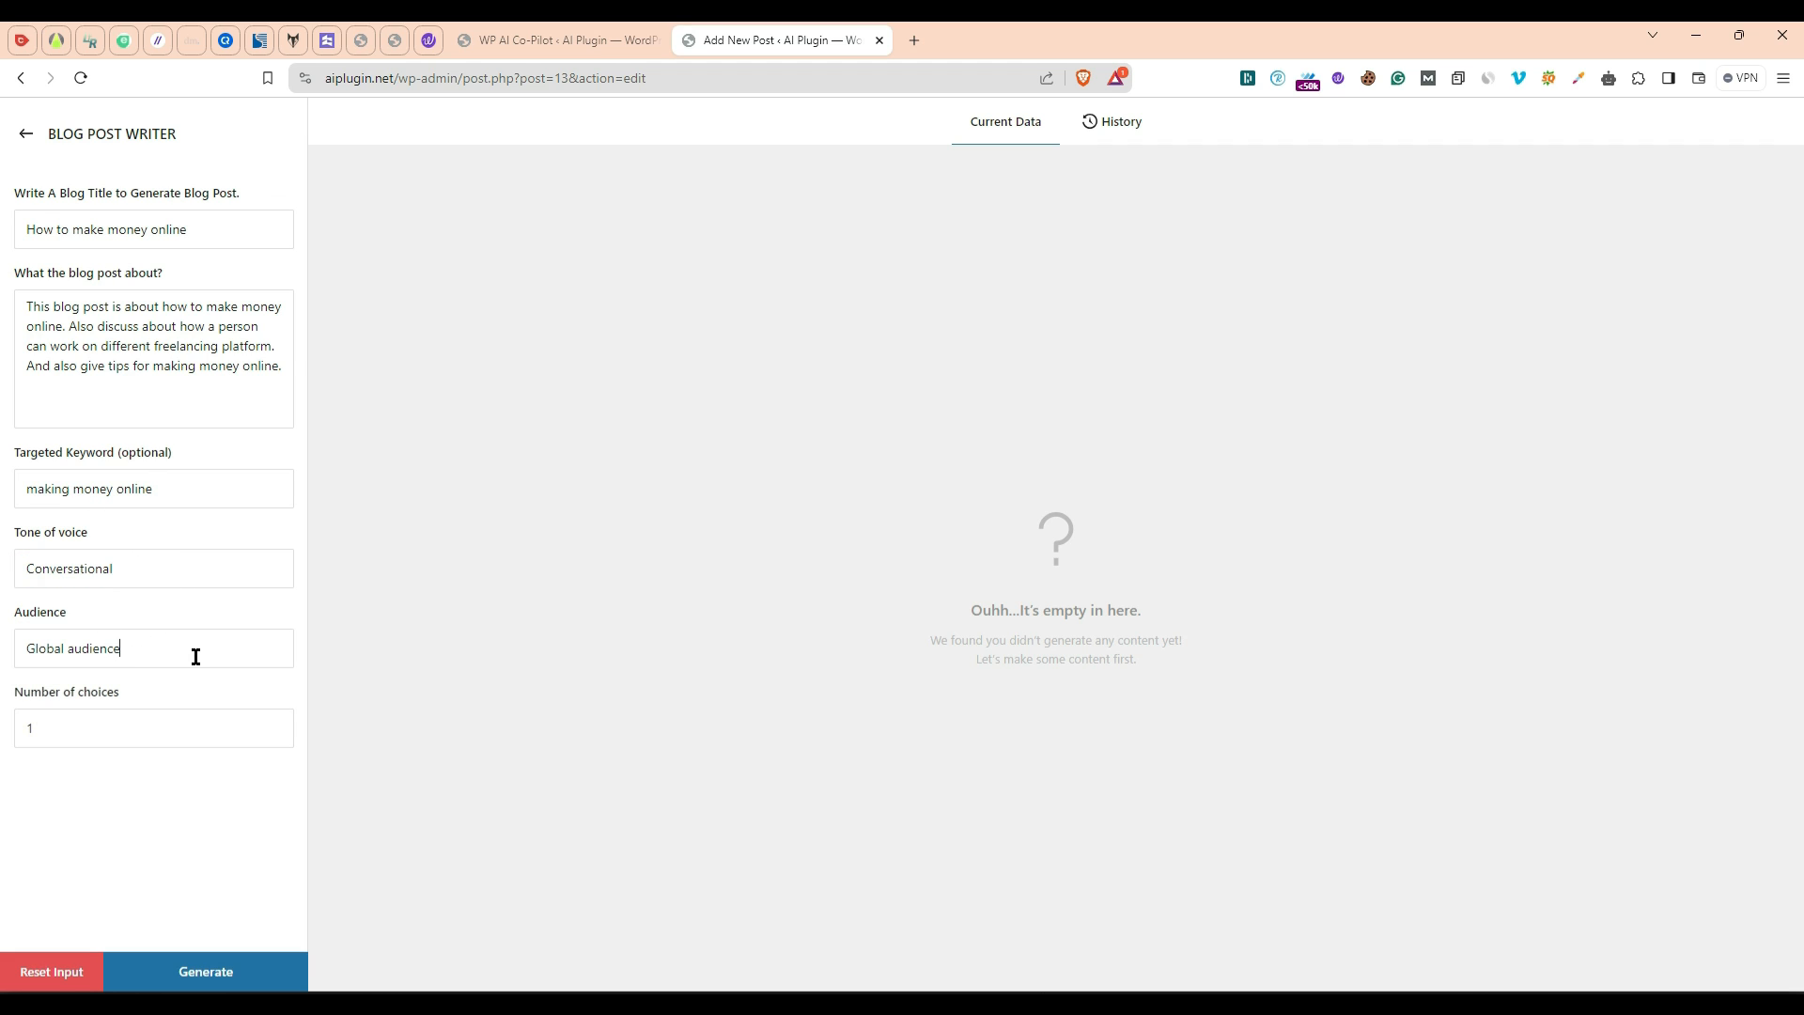
left_click_drag(206, 652, 28, 656)
left_click(181, 817)
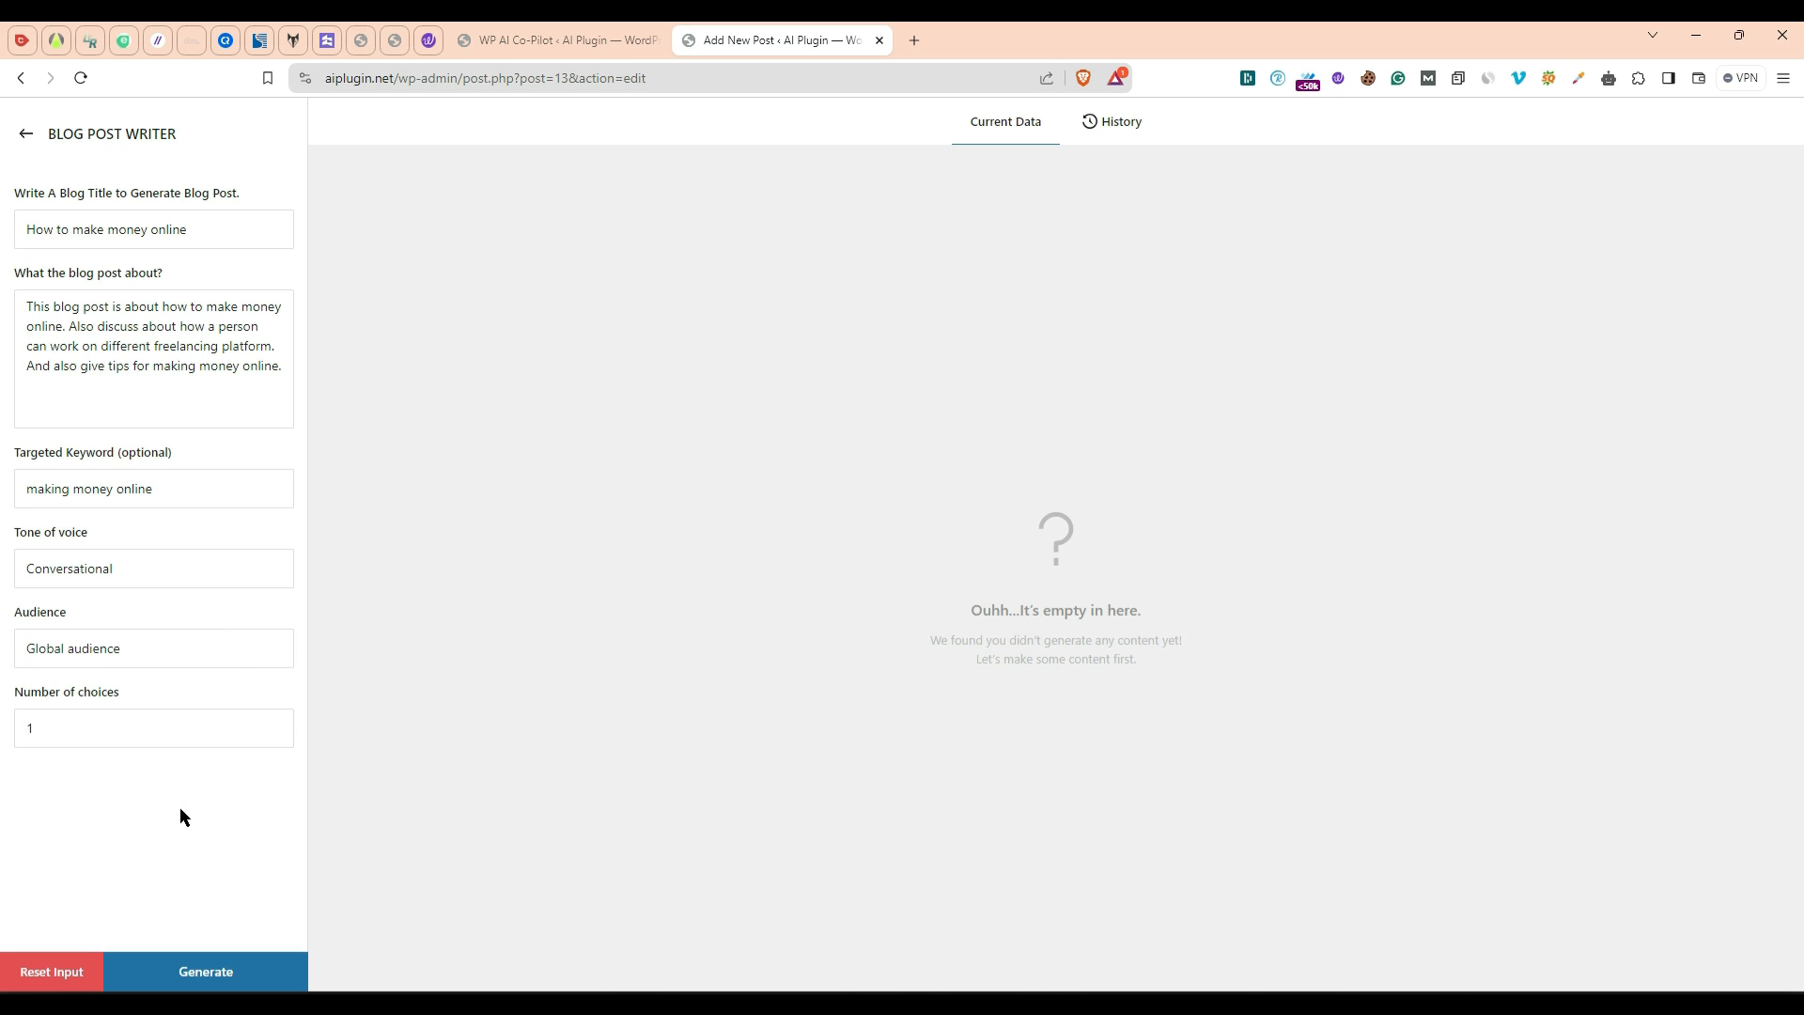
left_click(274, 977)
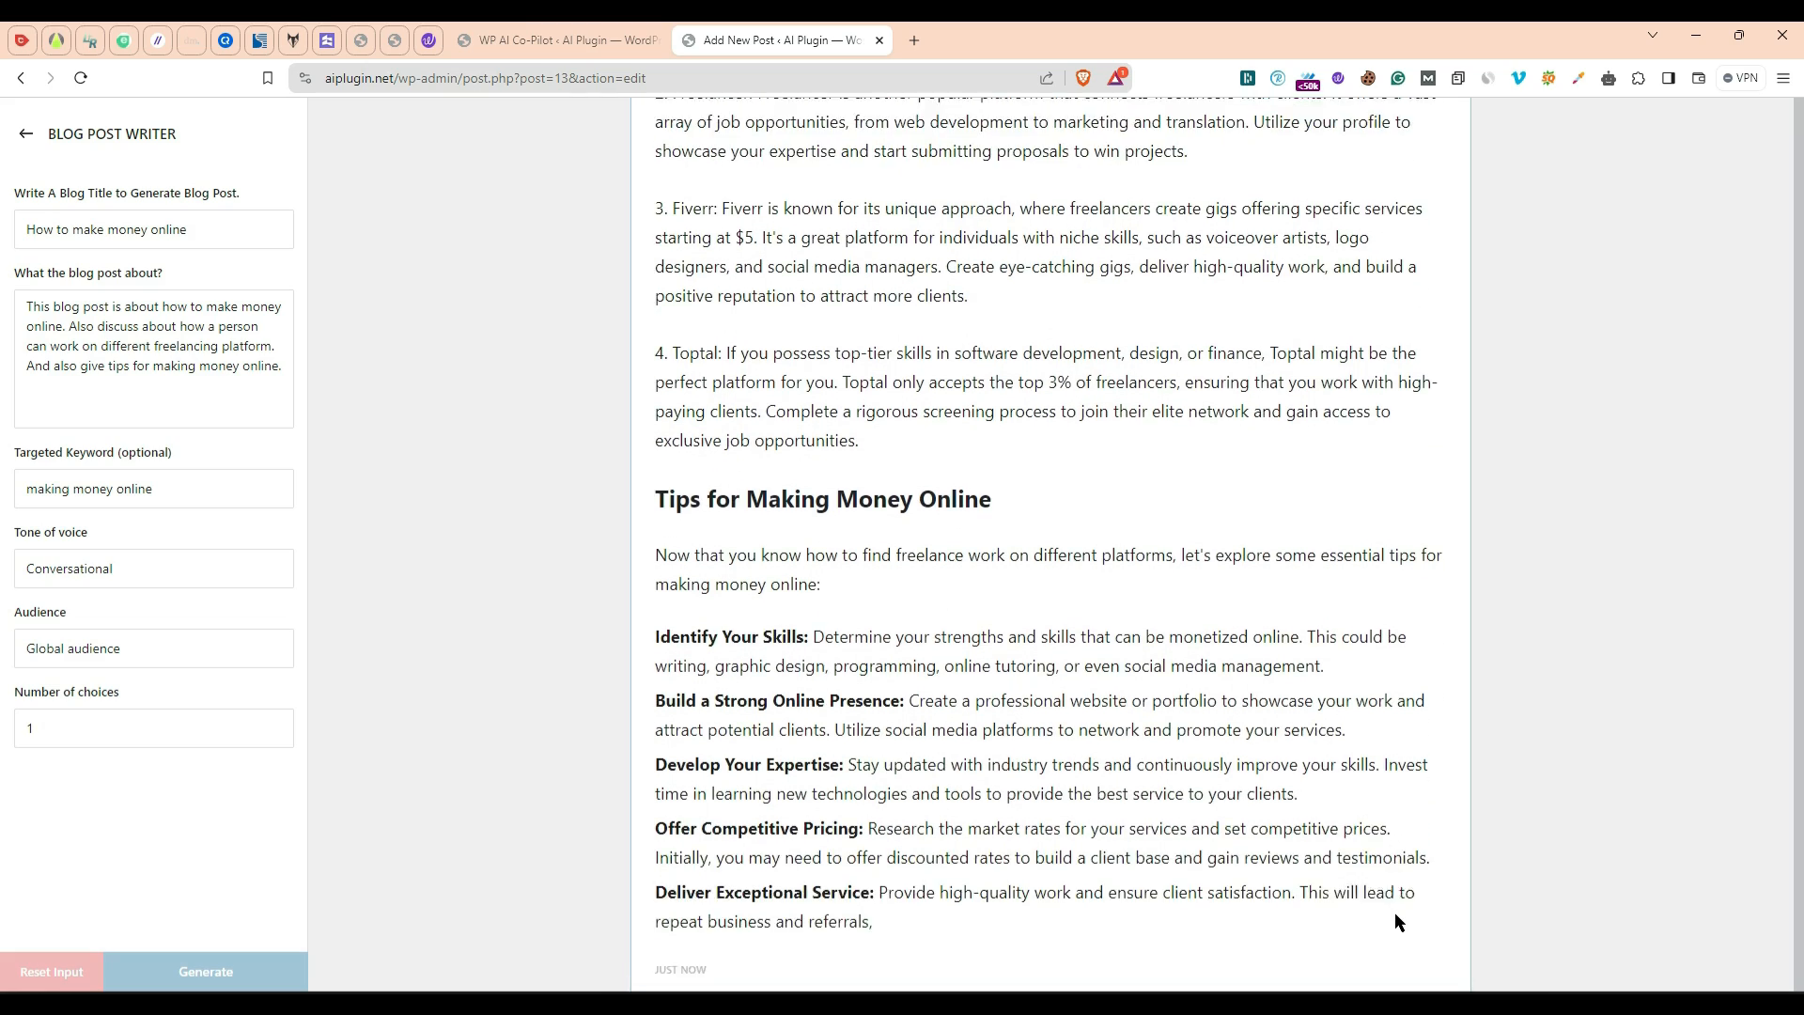
scroll(1392, 909, "up", 9)
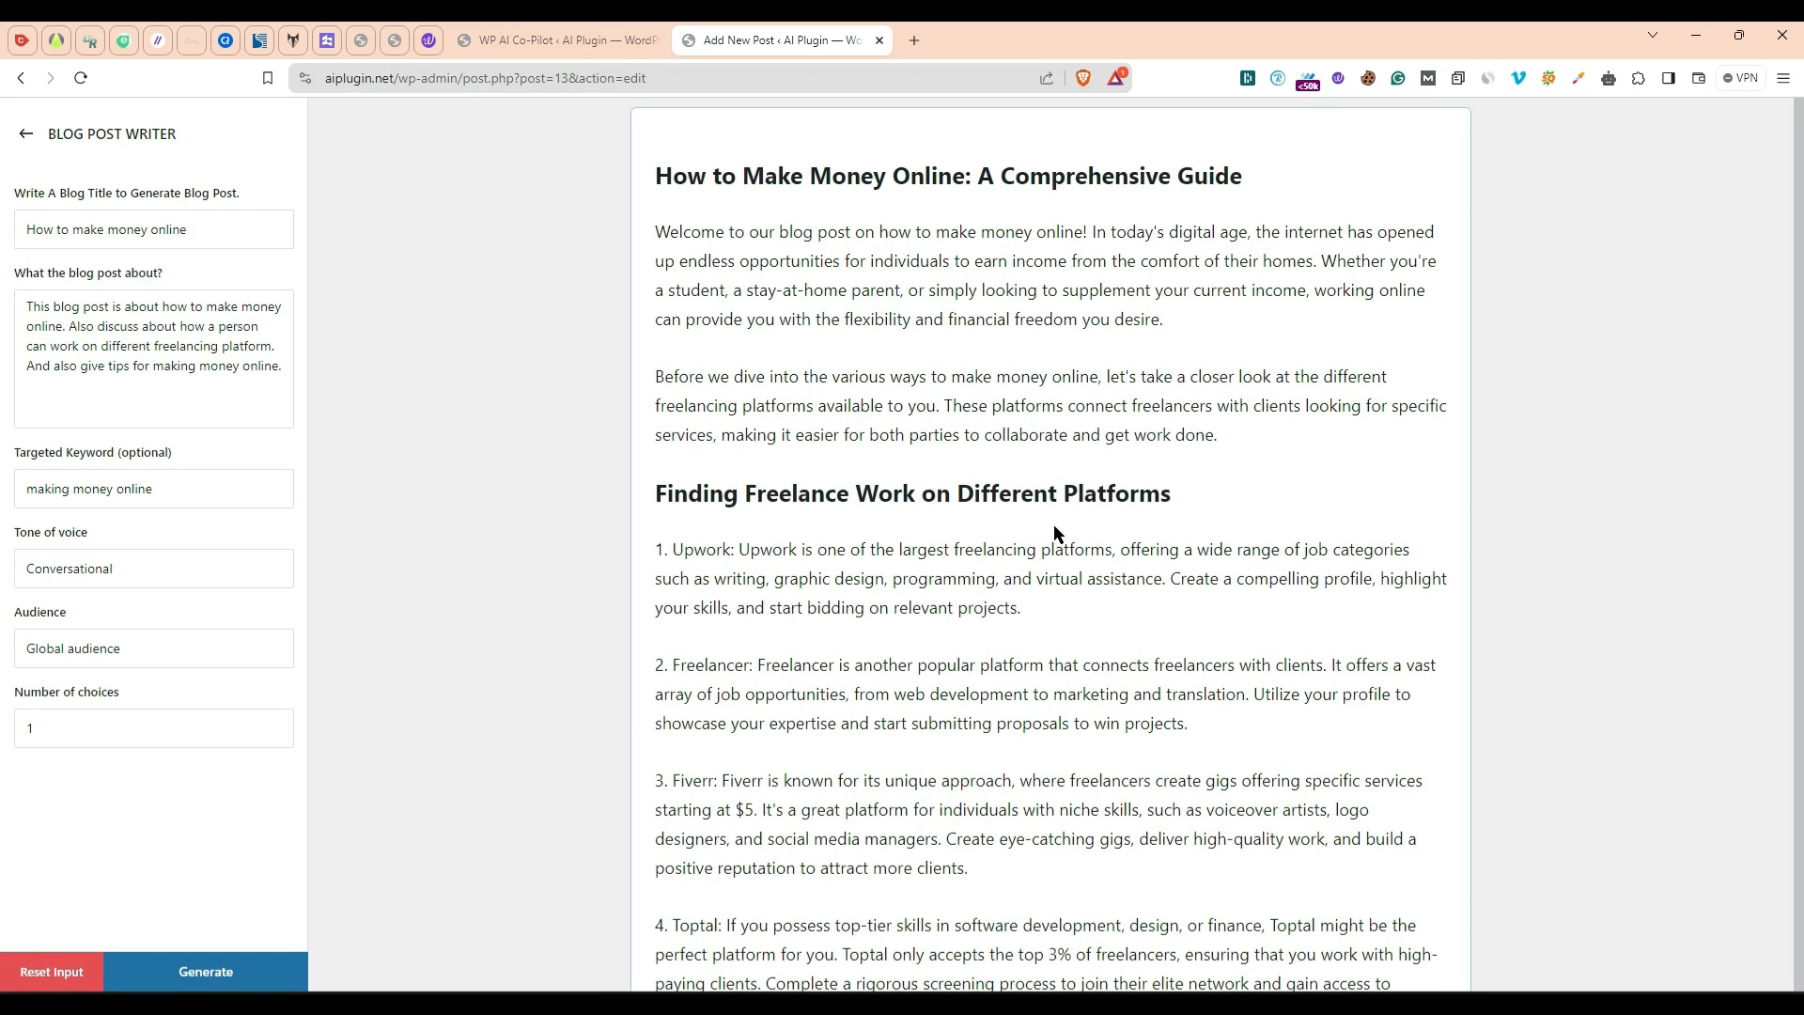
scroll(1288, 761, "down", 8)
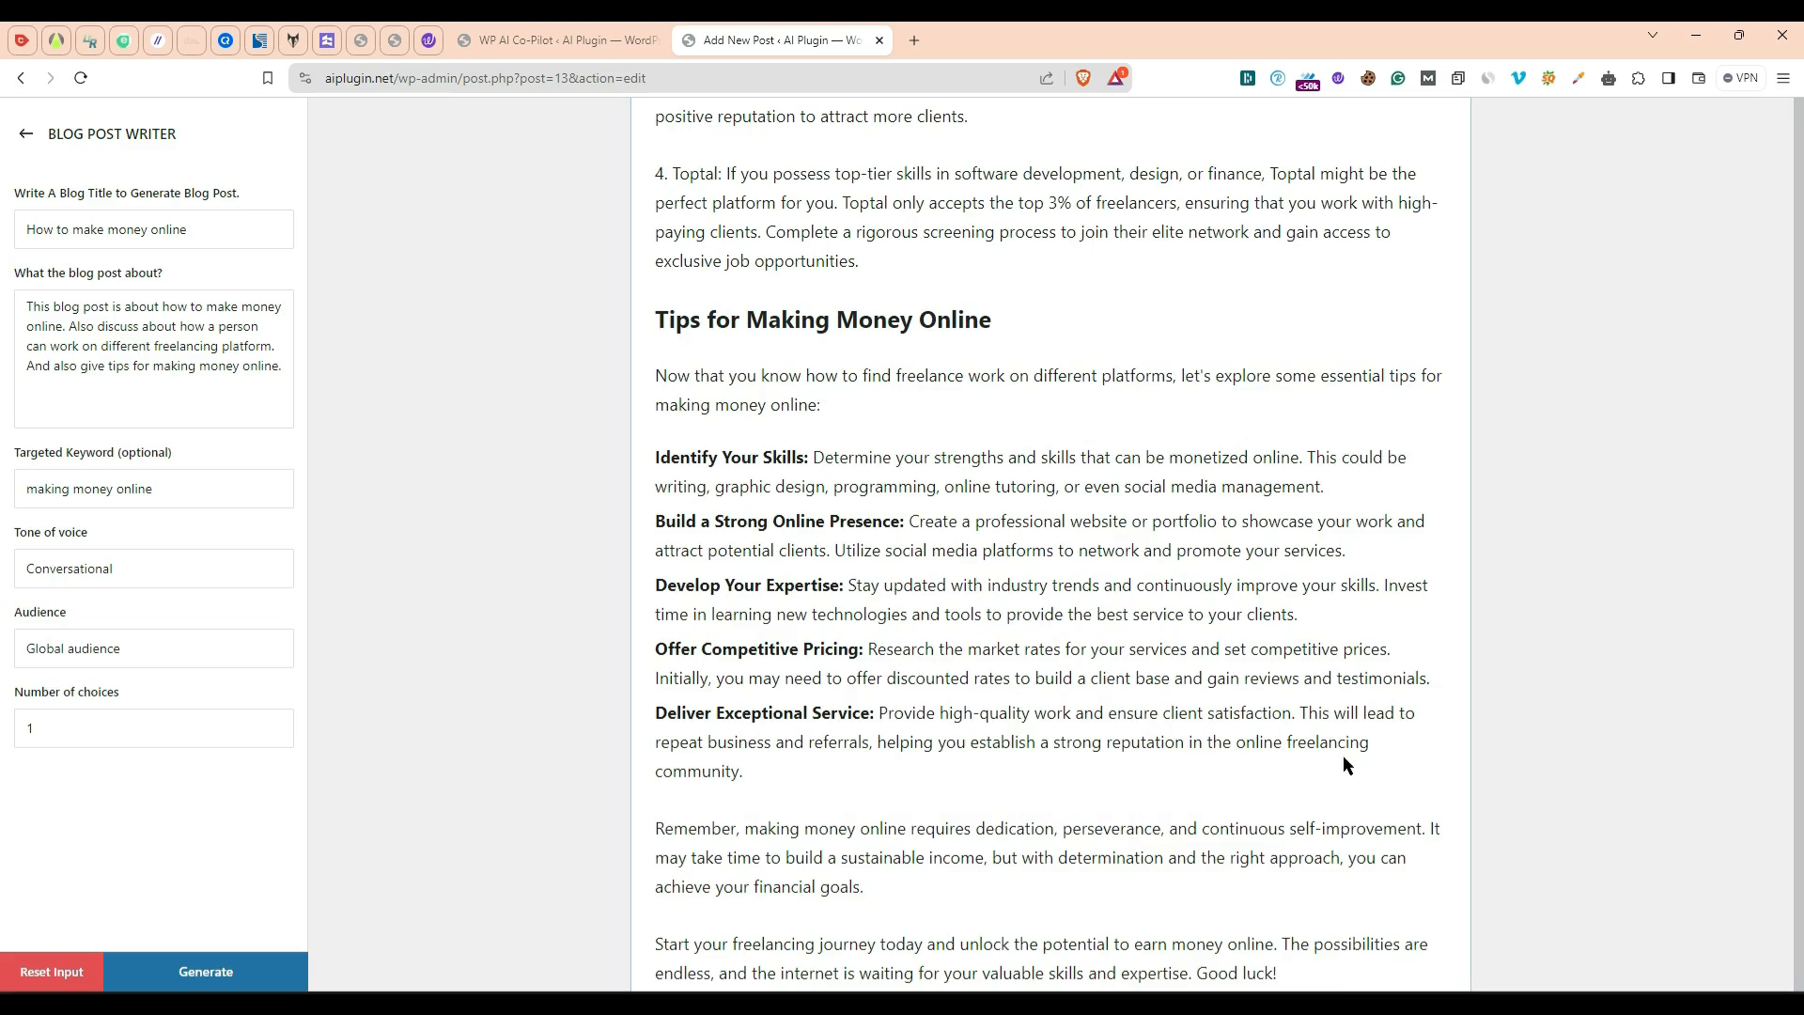
scroll(1288, 736, "down", 1)
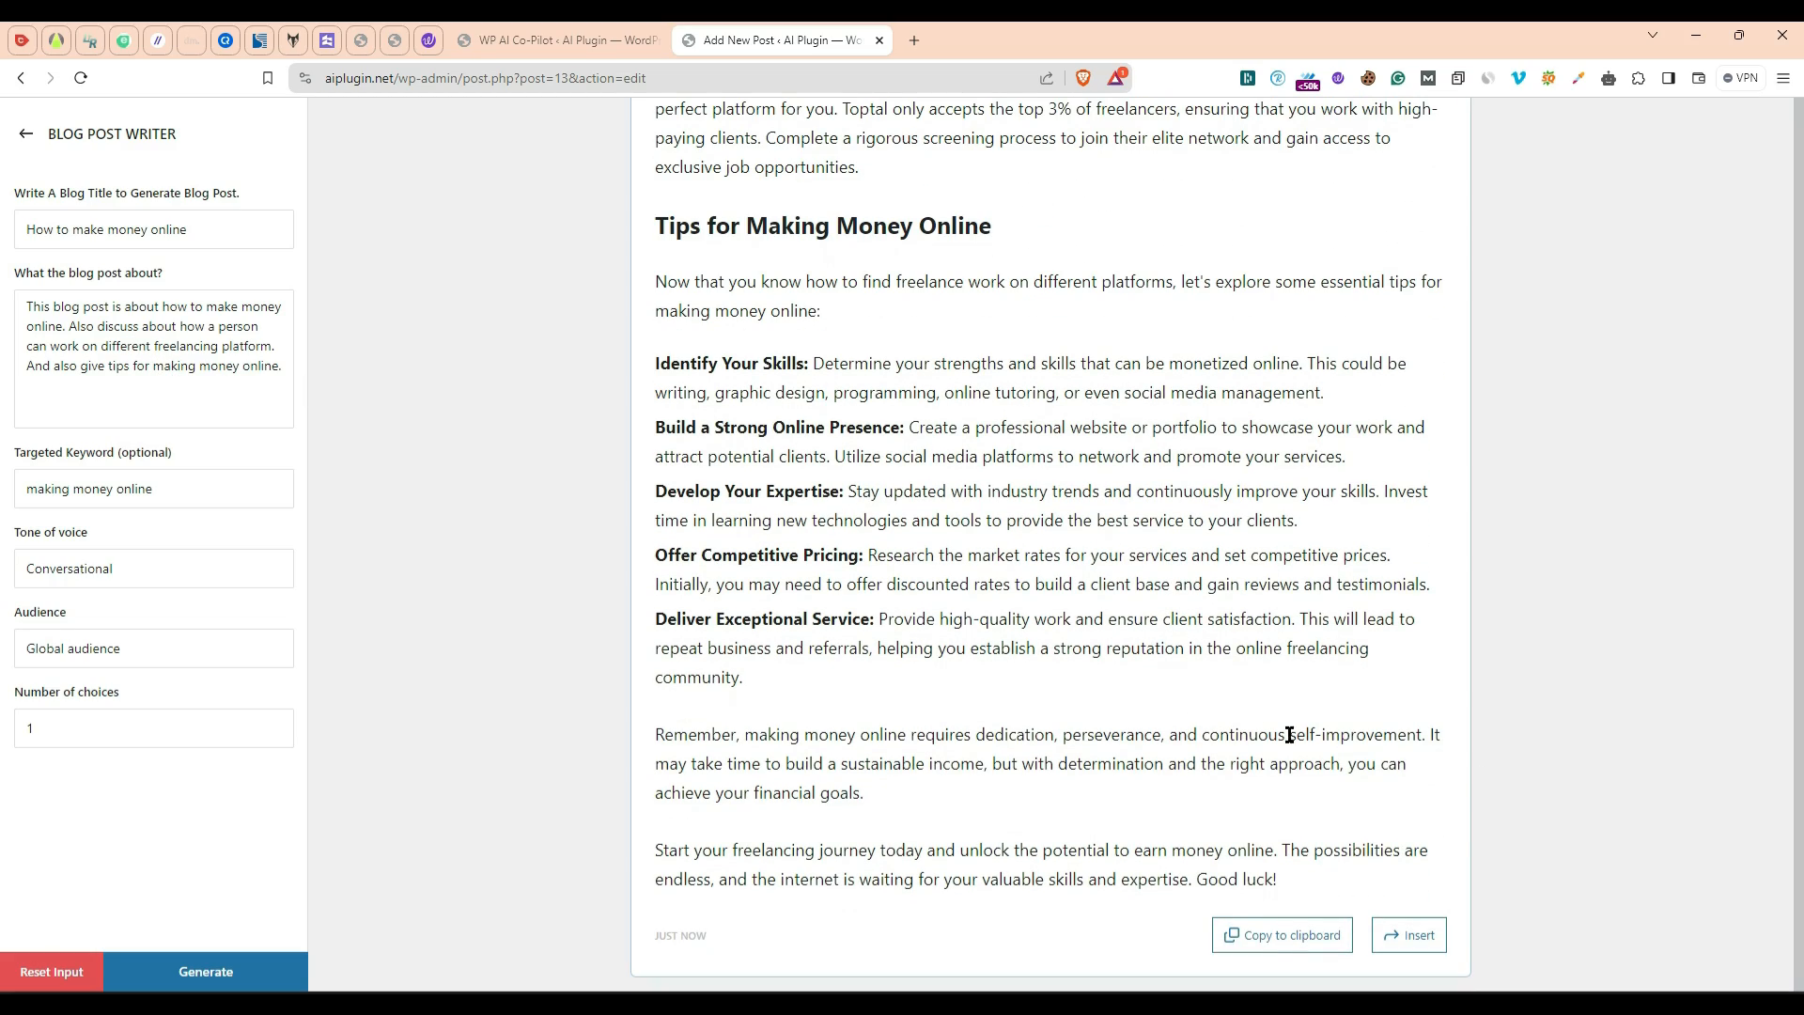
left_click(1409, 944)
Step: Move the generated heading "How to Make Money Online: A Comprehensive Guide" out of the content to replace the post title
triple_click(574, 390)
key("BackSpace")
key("BackSpace")
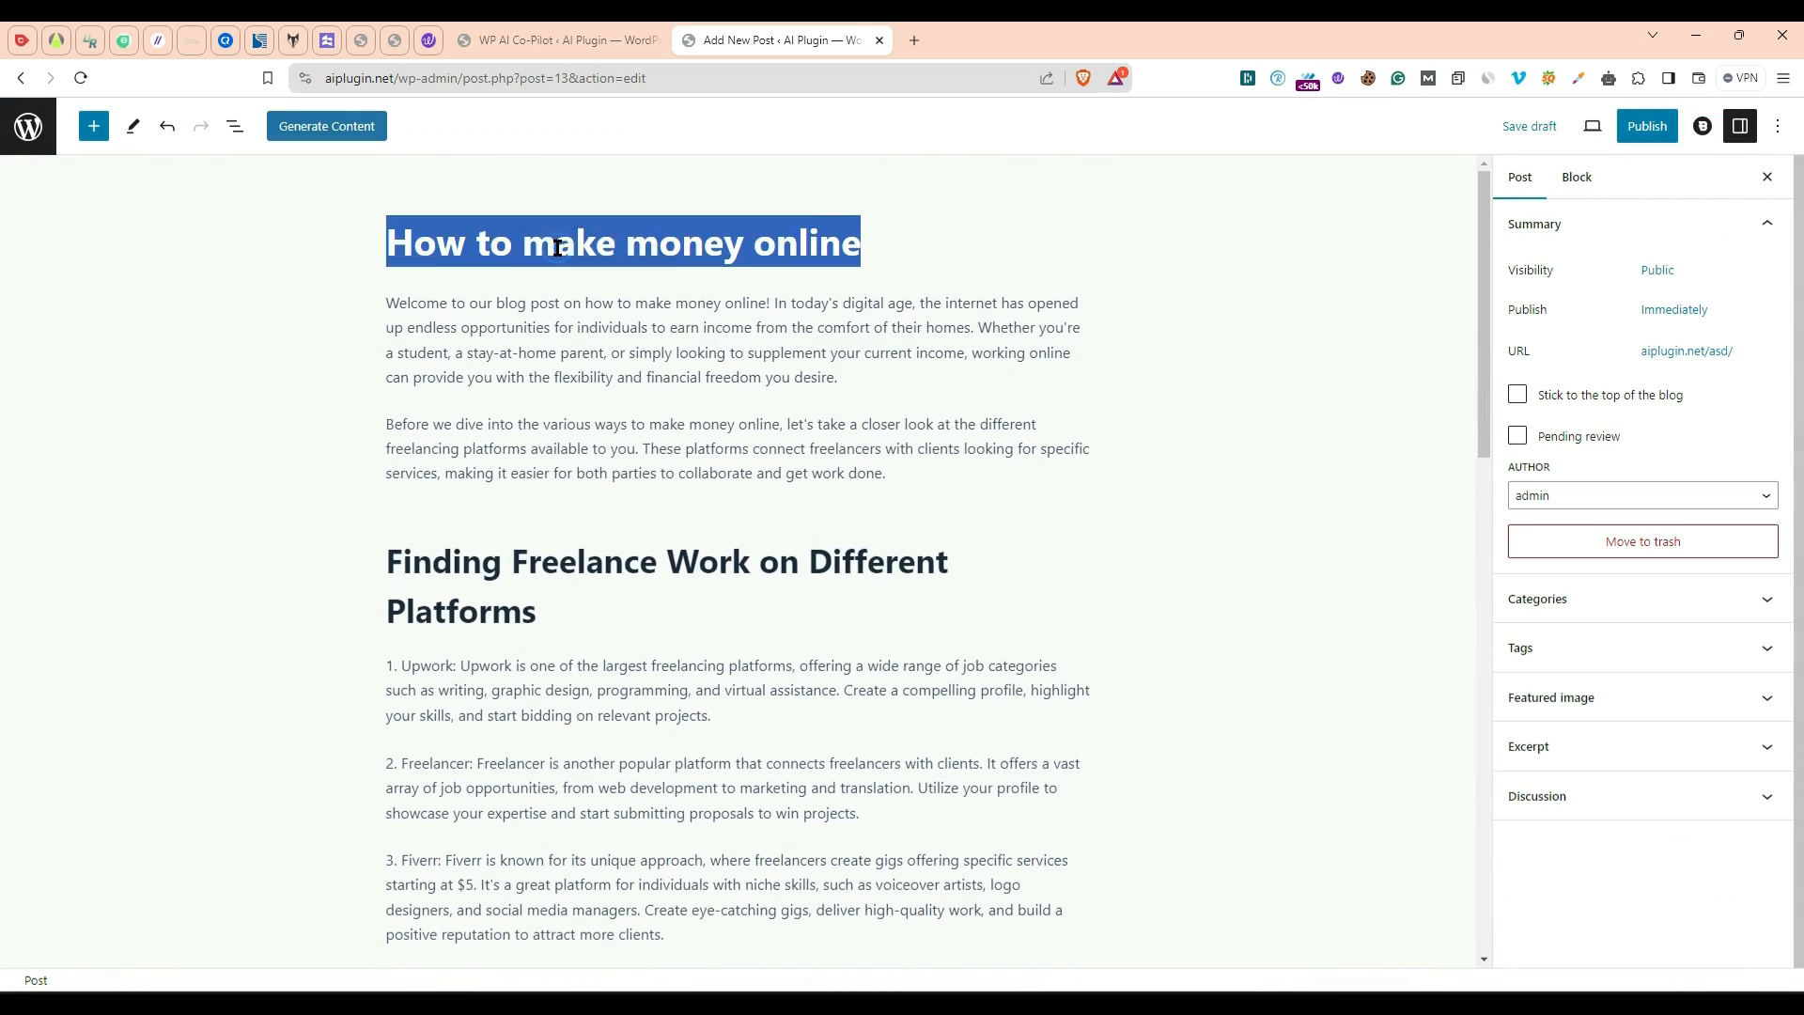
scroll(987, 615, "down", 5)
left_click(524, 356)
scroll(604, 679, "down", 3)
scroll(1141, 606, "up", 6)
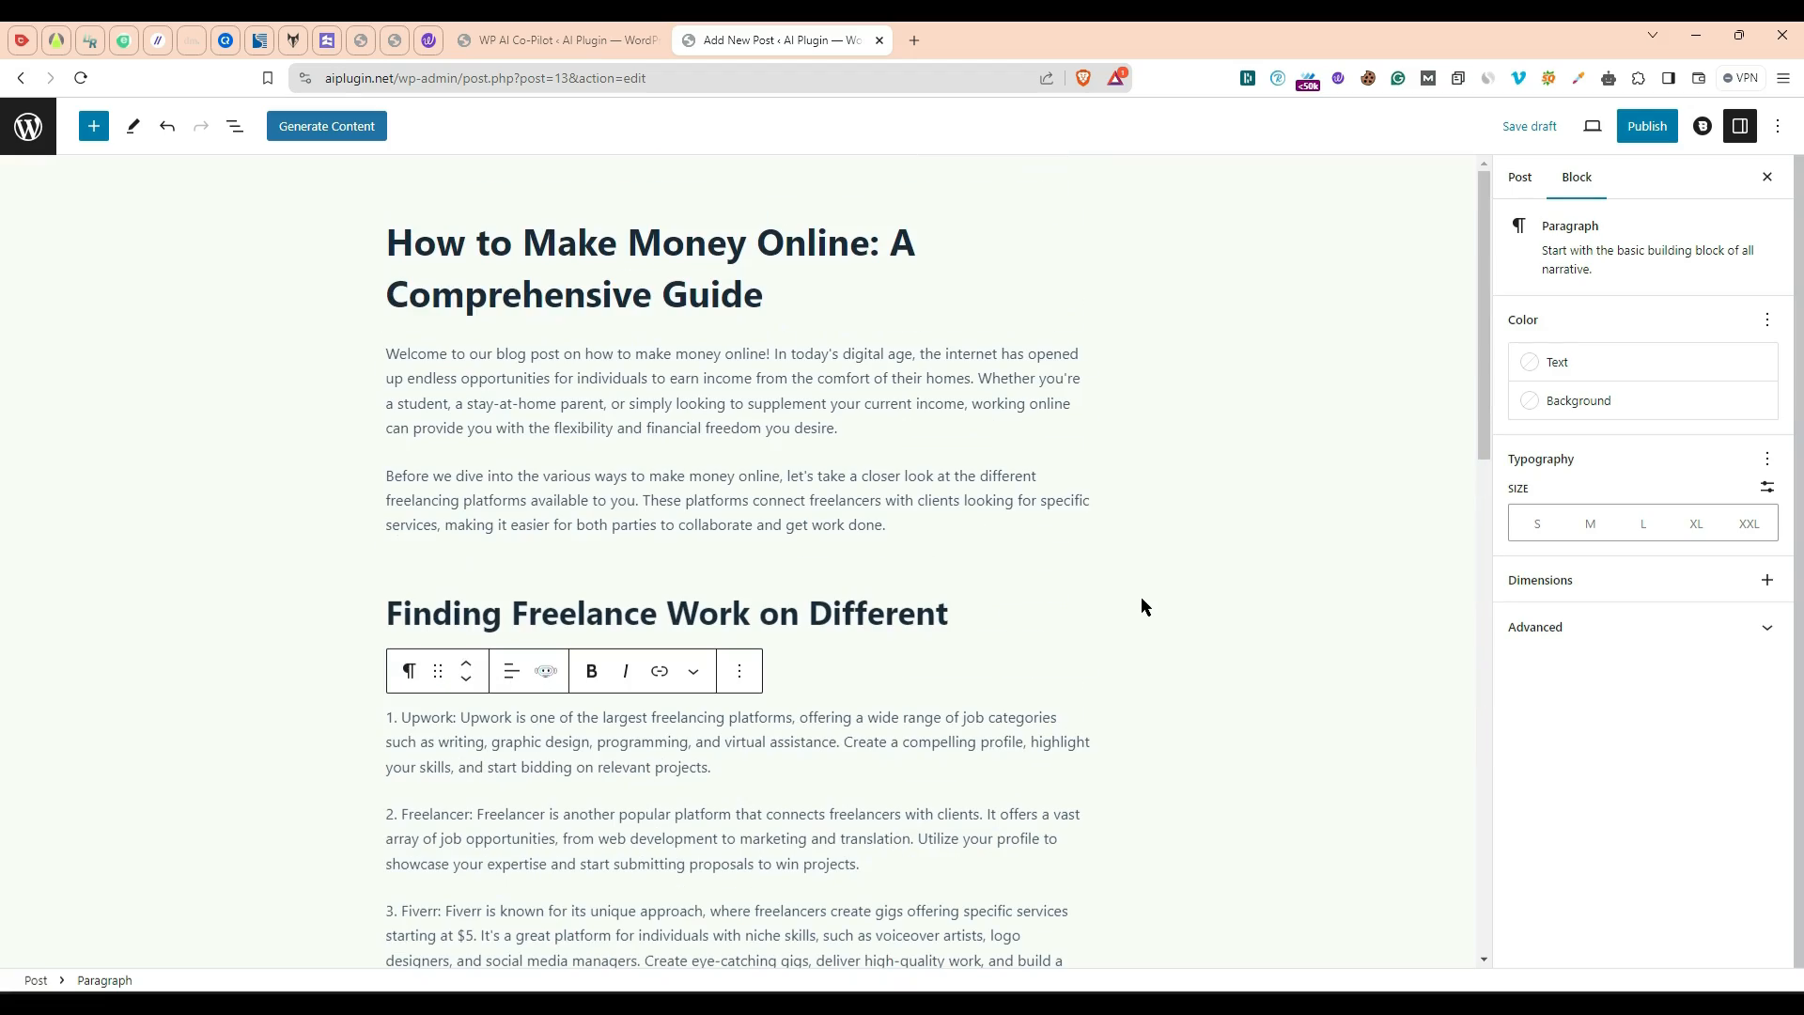
Step: Remove the blank lines between the tips in the "Tips for Making Money Online" section
scroll(1140, 605, "down", 2)
scroll(999, 717, "down", 8)
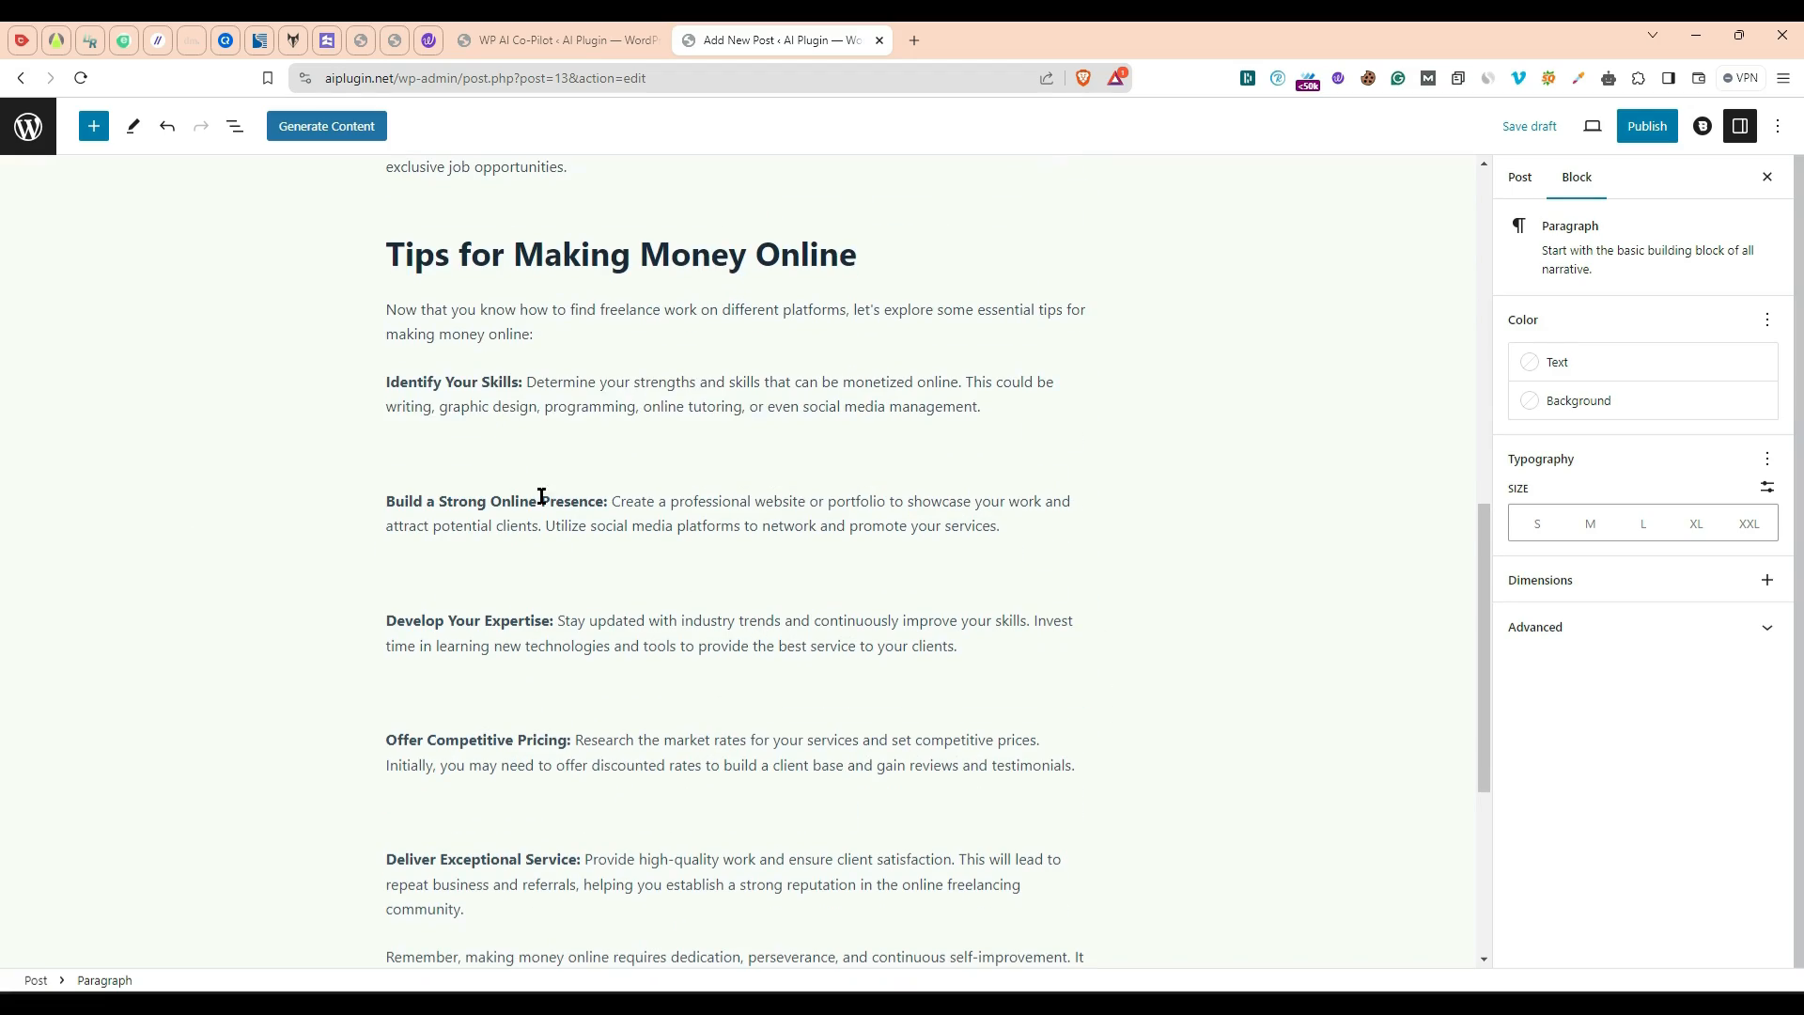
scroll(503, 498, "up", 8)
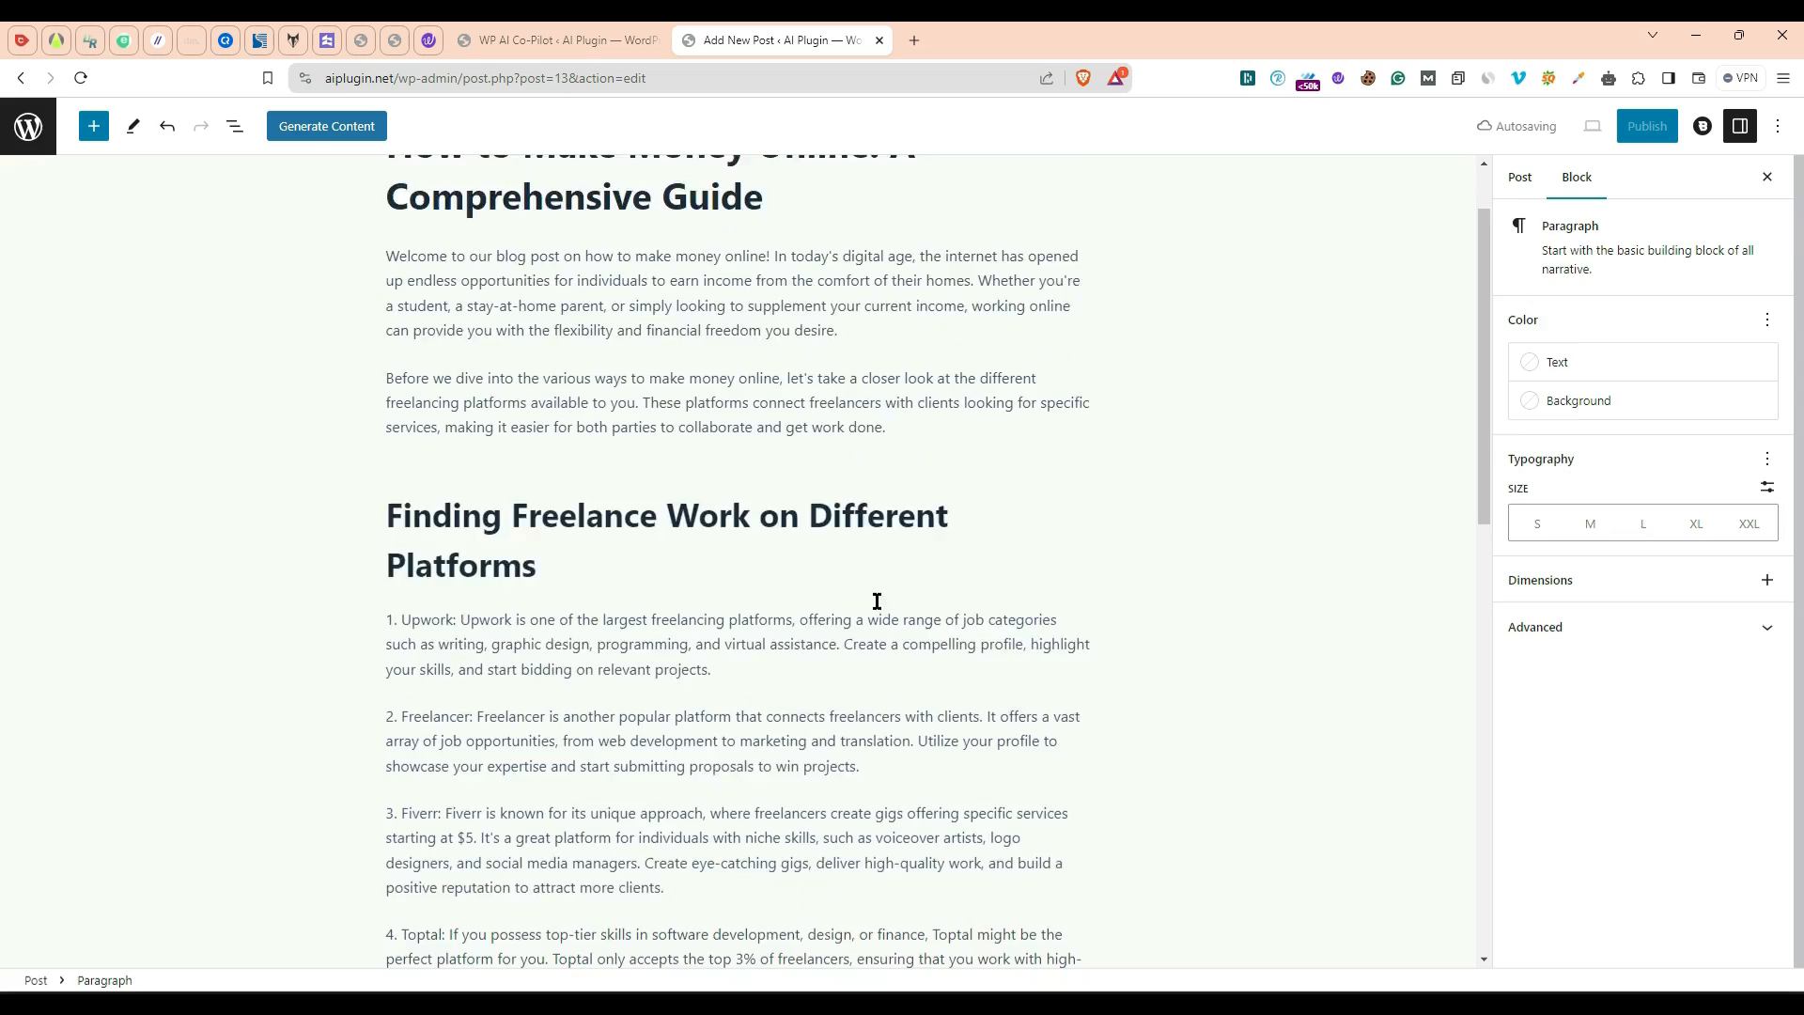
scroll(878, 604, "down", 3)
left_click(626, 635)
scroll(627, 634, "down", 8)
Step: Add the line "How to make money online" at the post's end, run the "FAQs" AI prompt on it, and stay in the editor
left_click(941, 612)
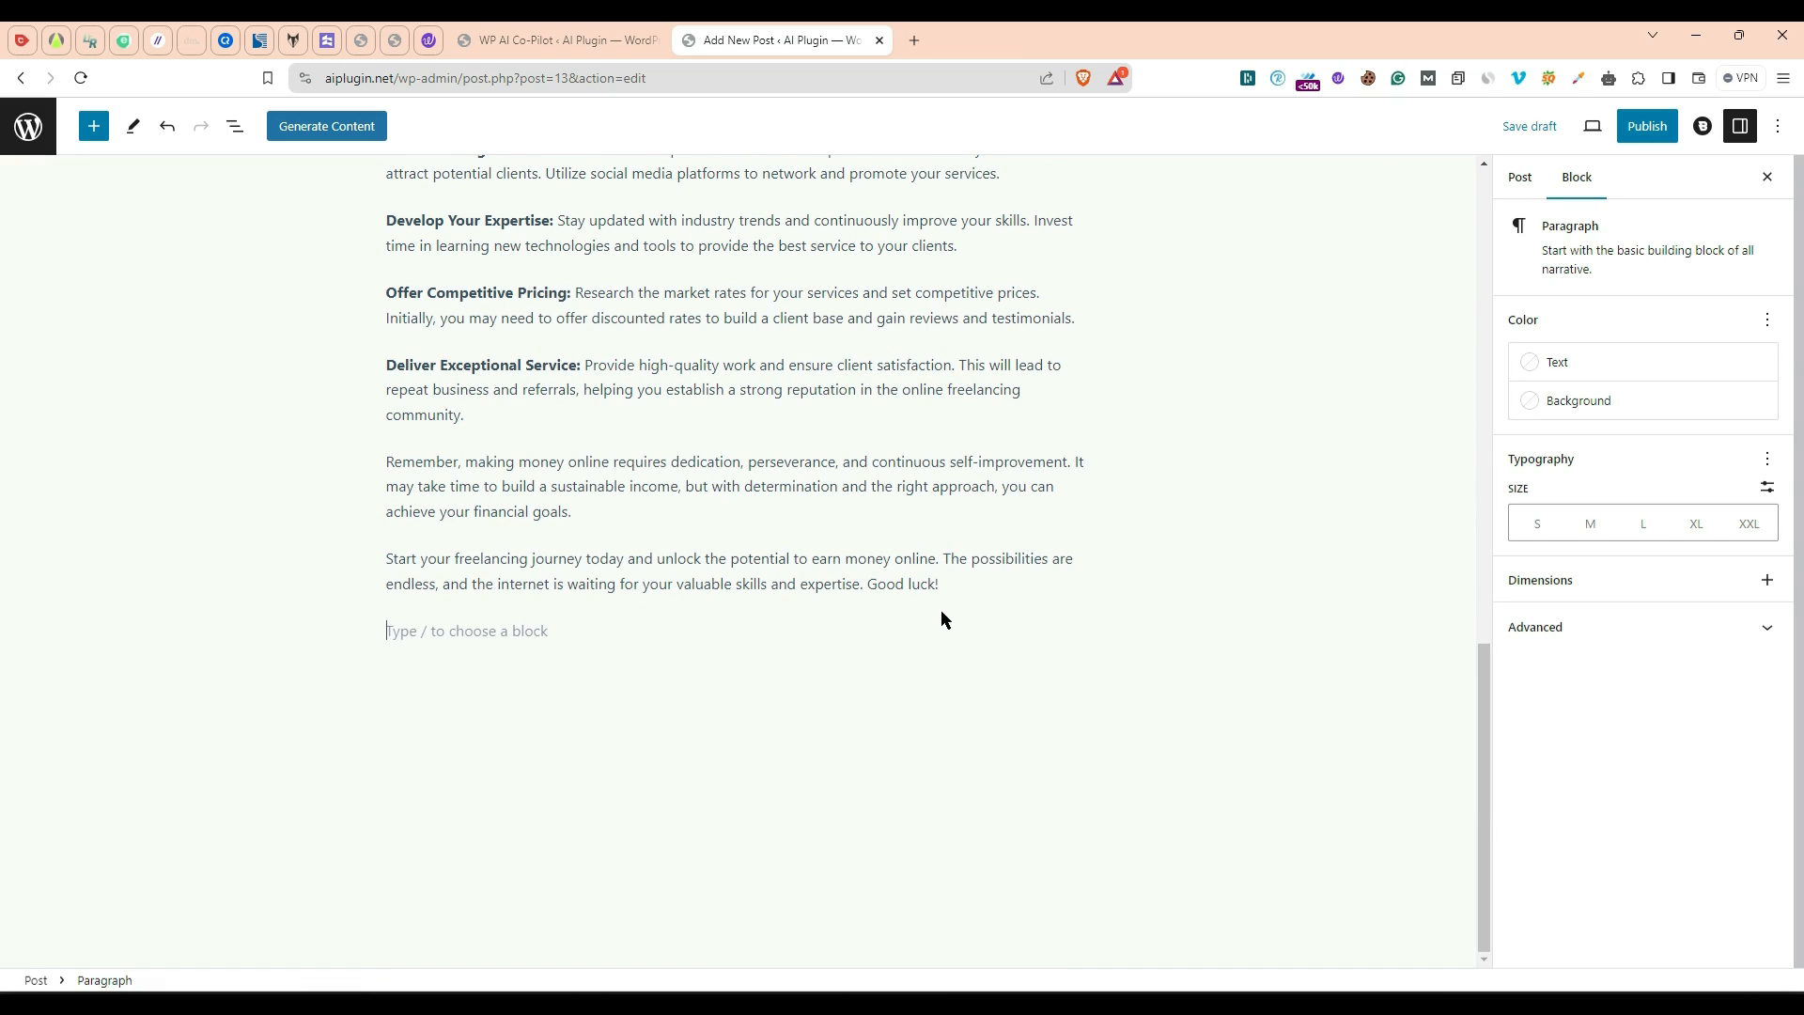
type("How to make money online")
triple_click(541, 630)
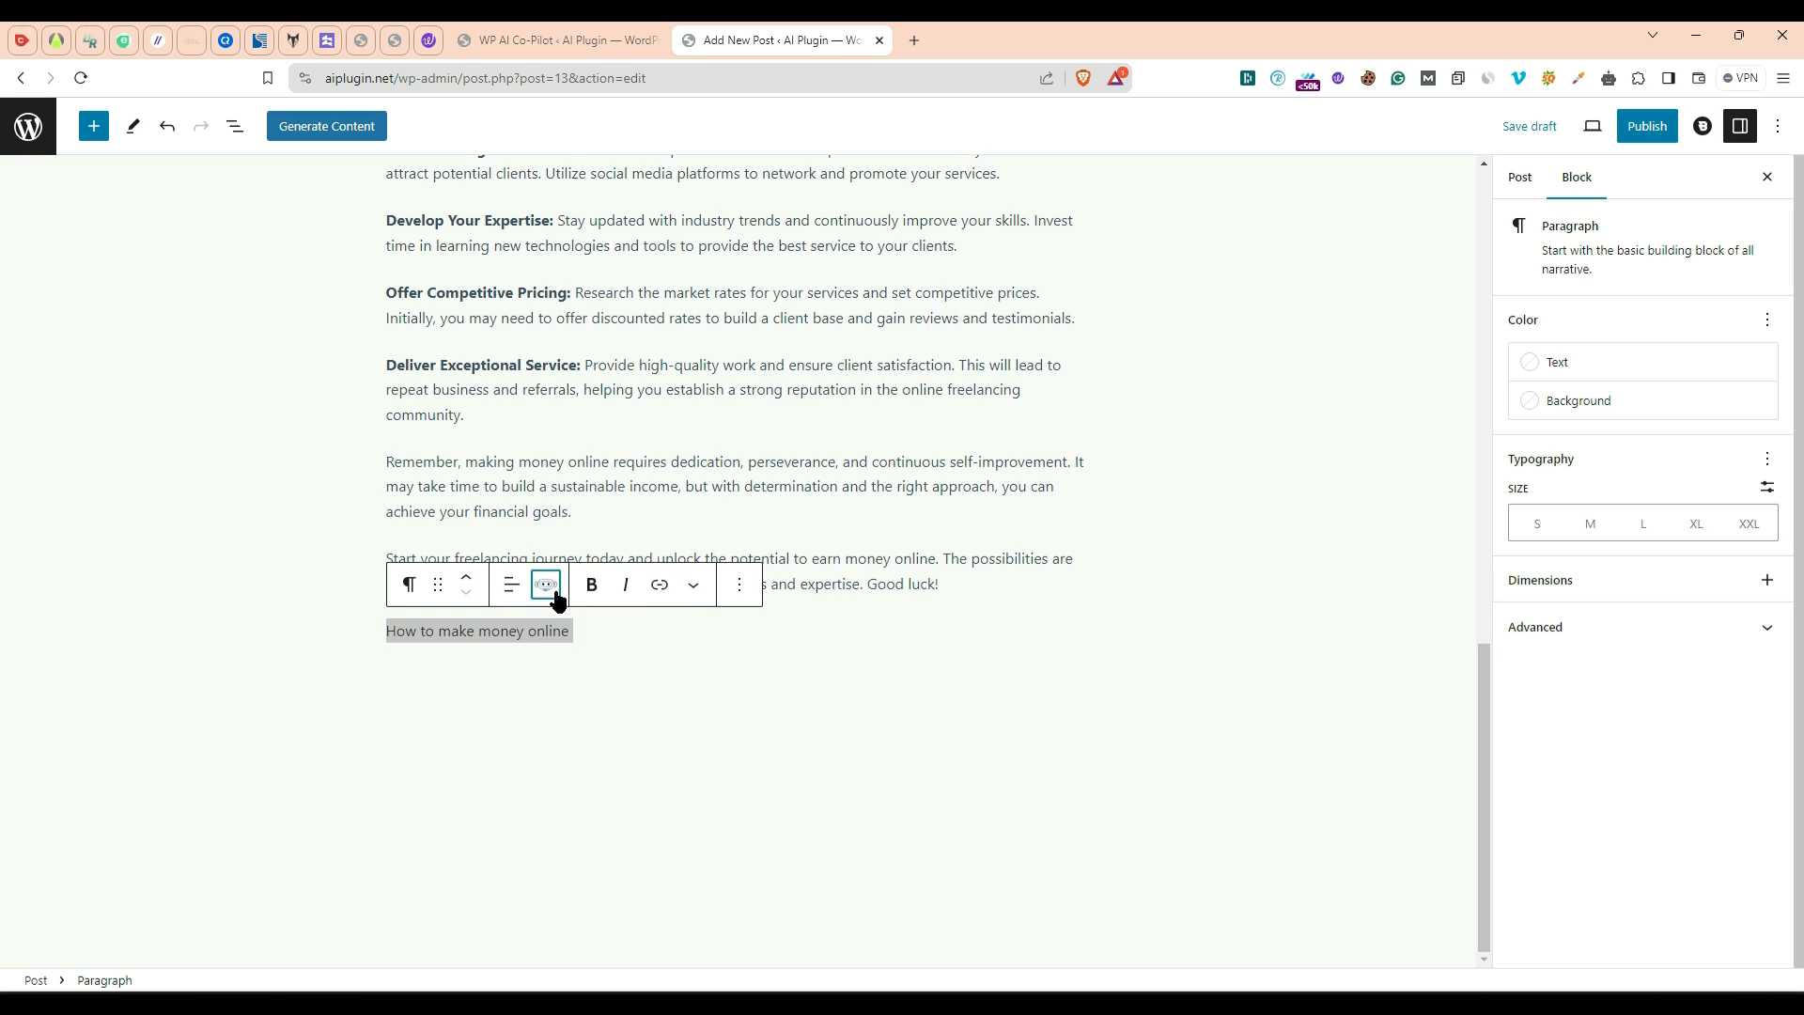
left_click(554, 592)
scroll(691, 489, "down", 5)
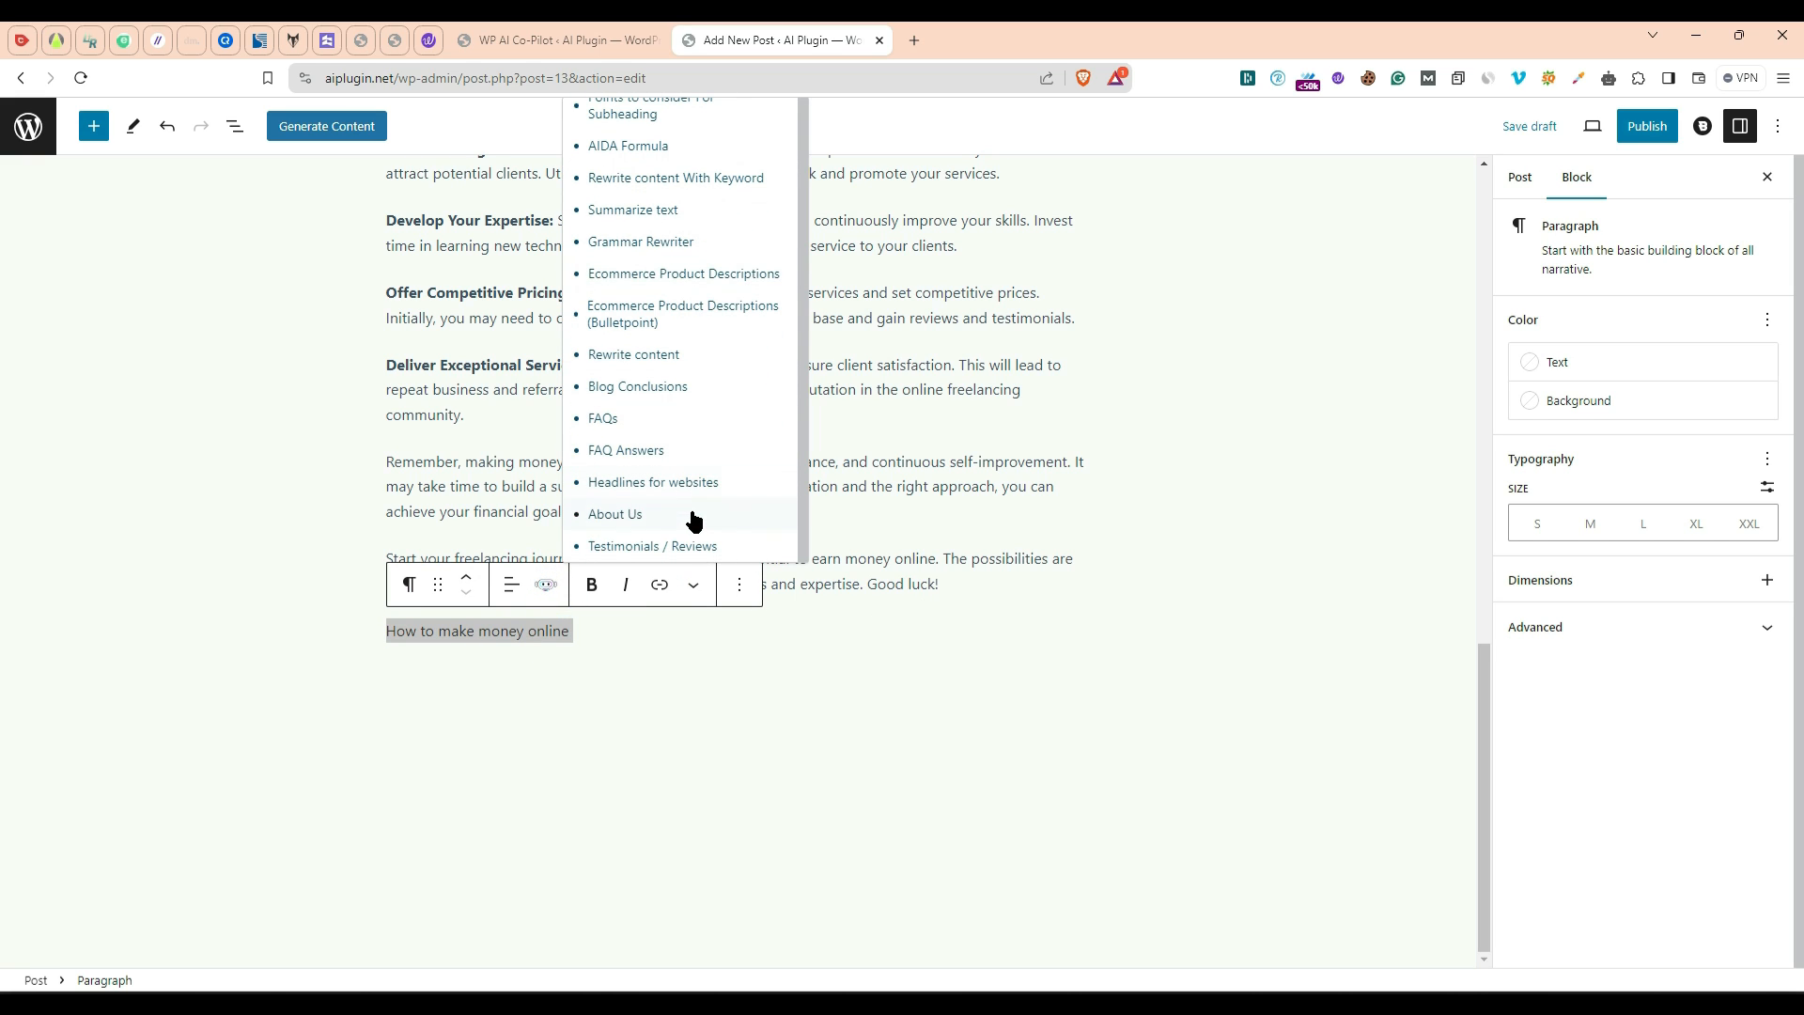
left_click(679, 427)
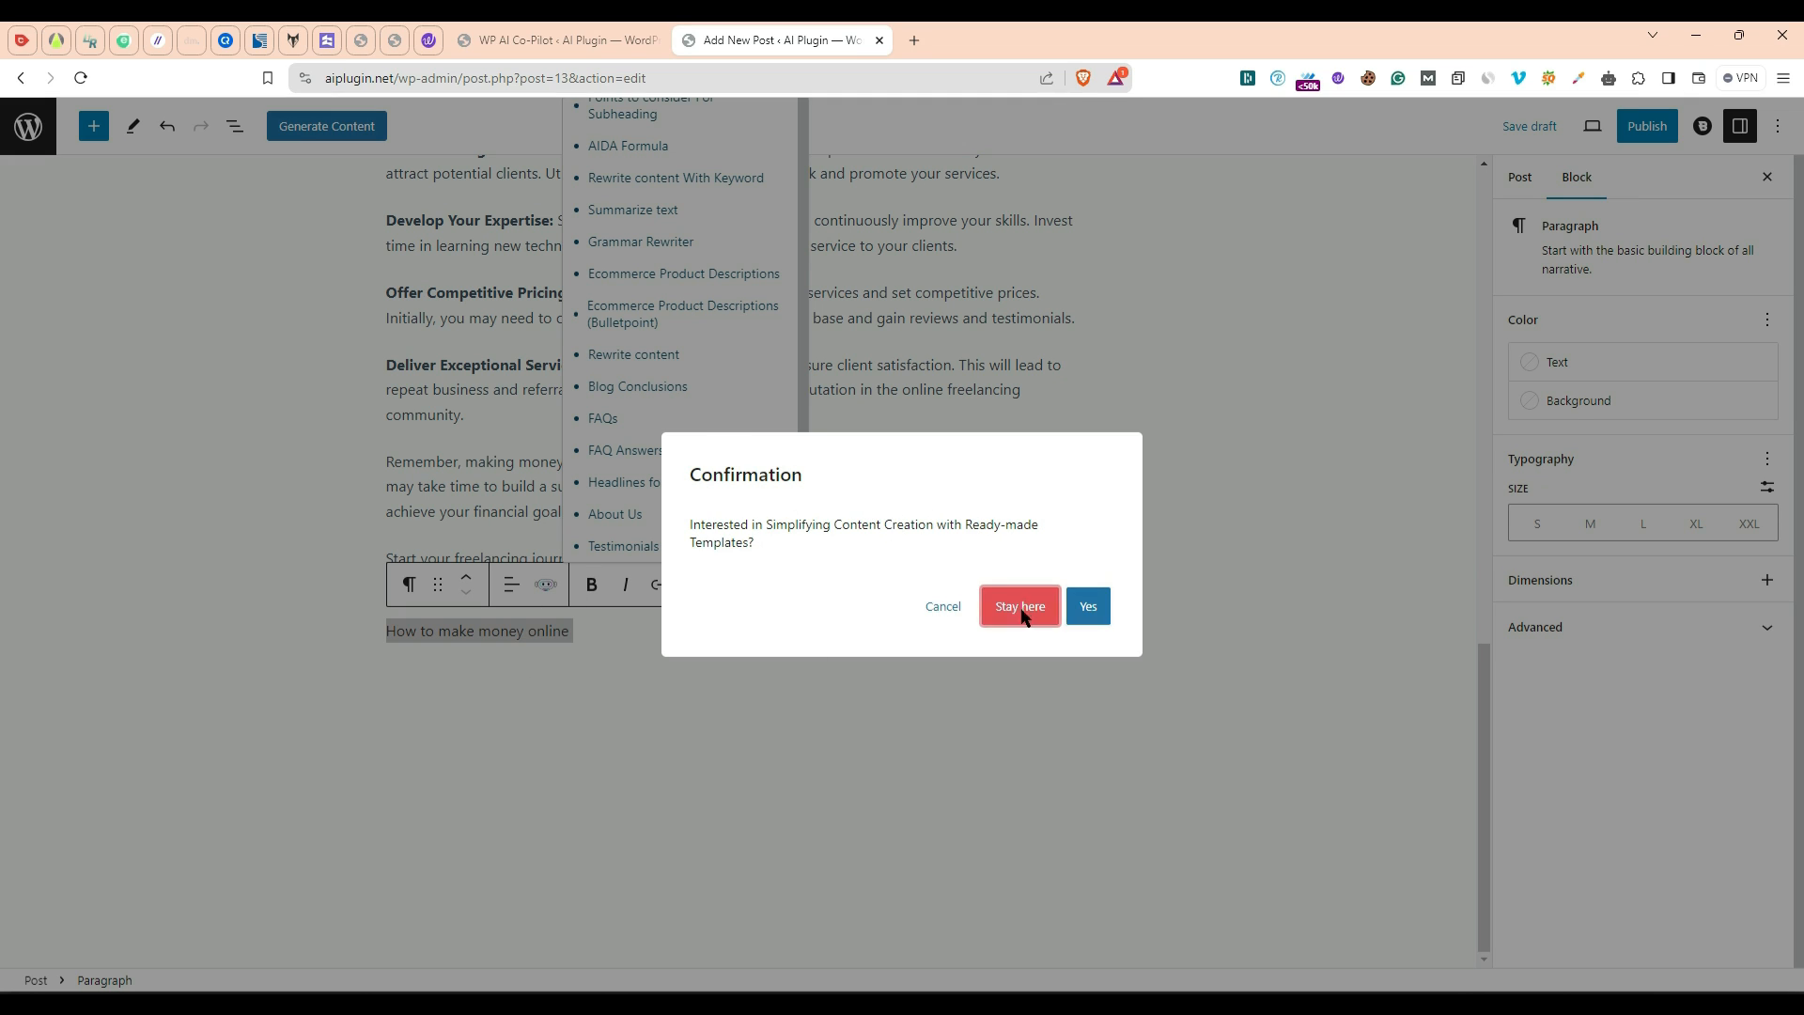
left_click(1021, 609)
scroll(941, 718, "down", 12)
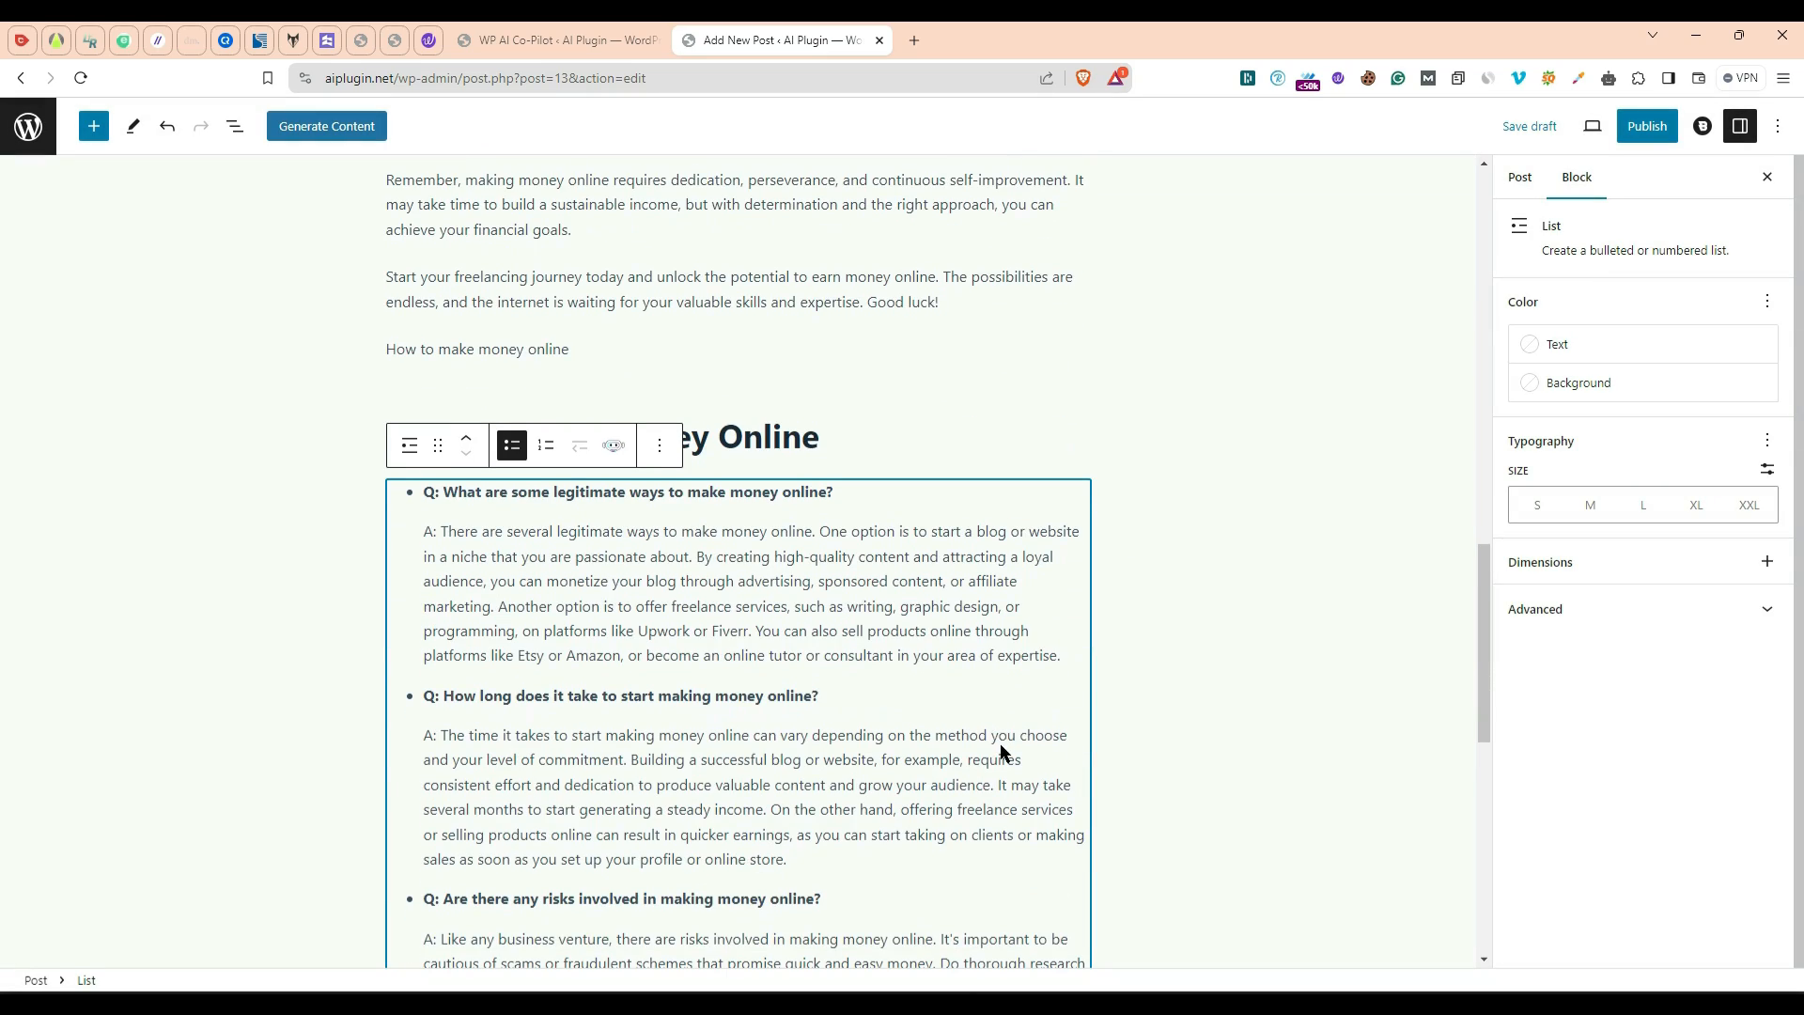
left_click(995, 713)
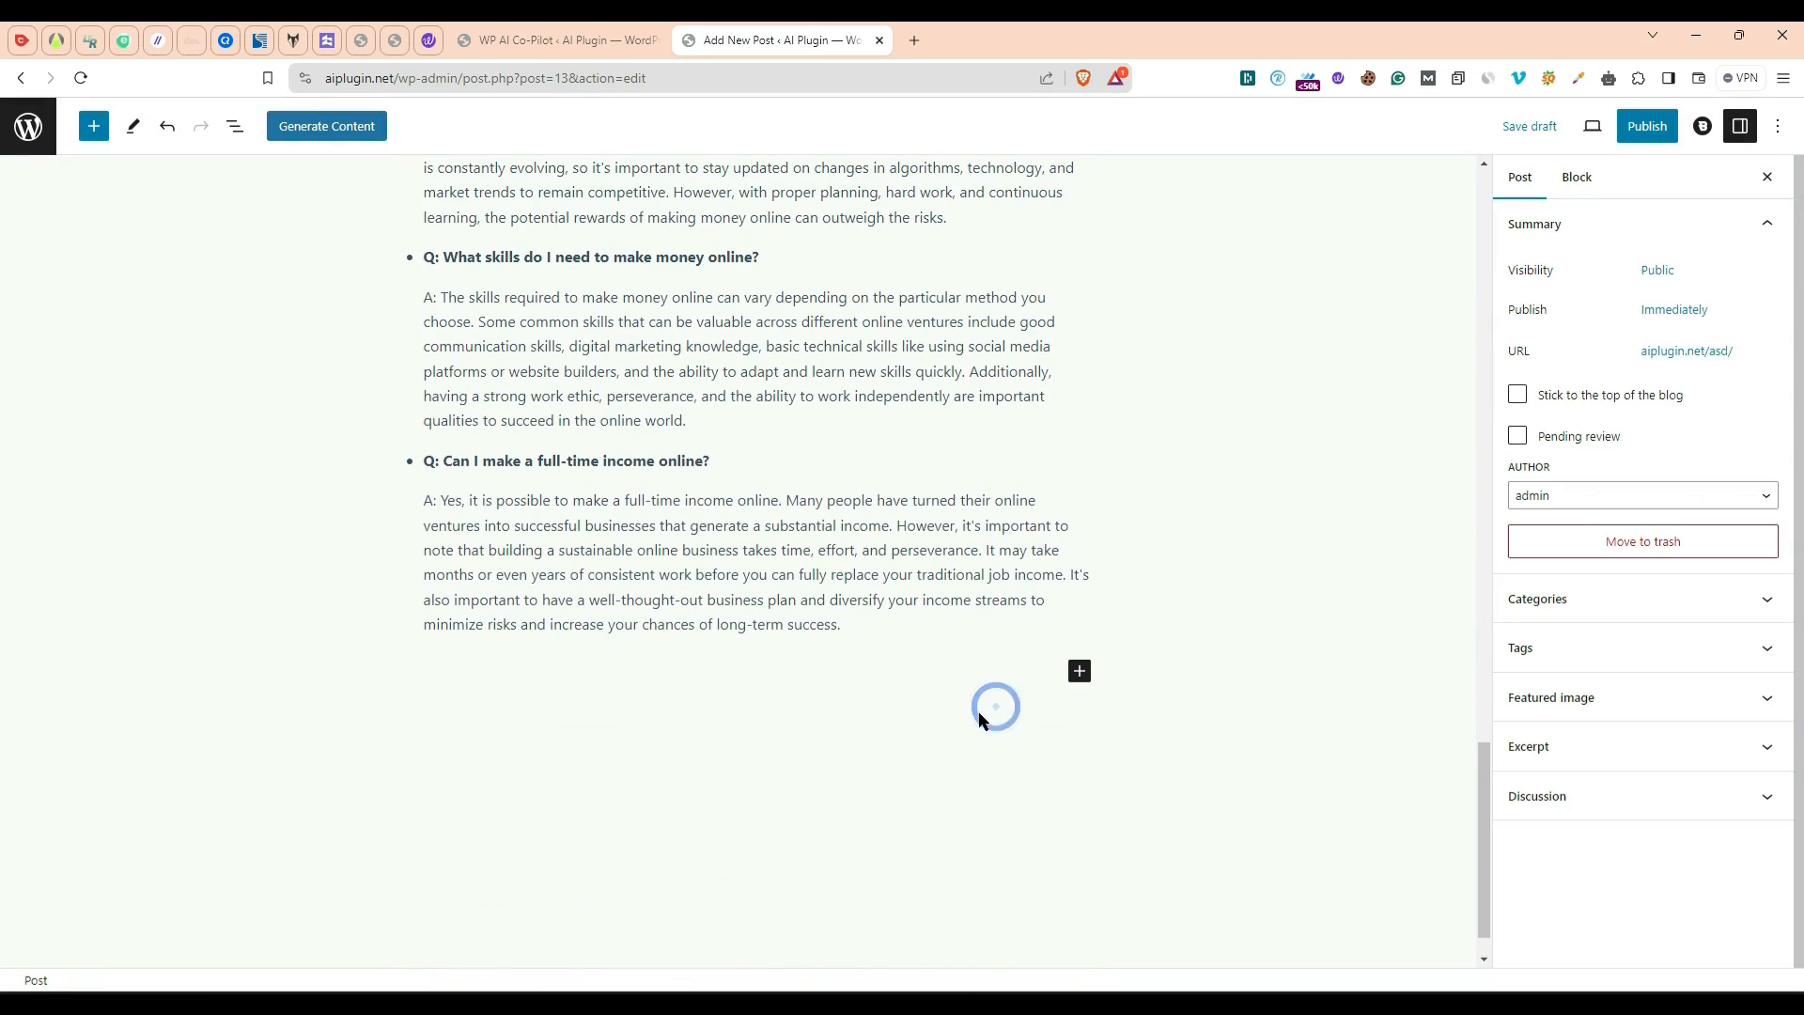
Step: Change the heading above the generated questions and answers to "FAQ"
scroll(730, 663, "up", 10)
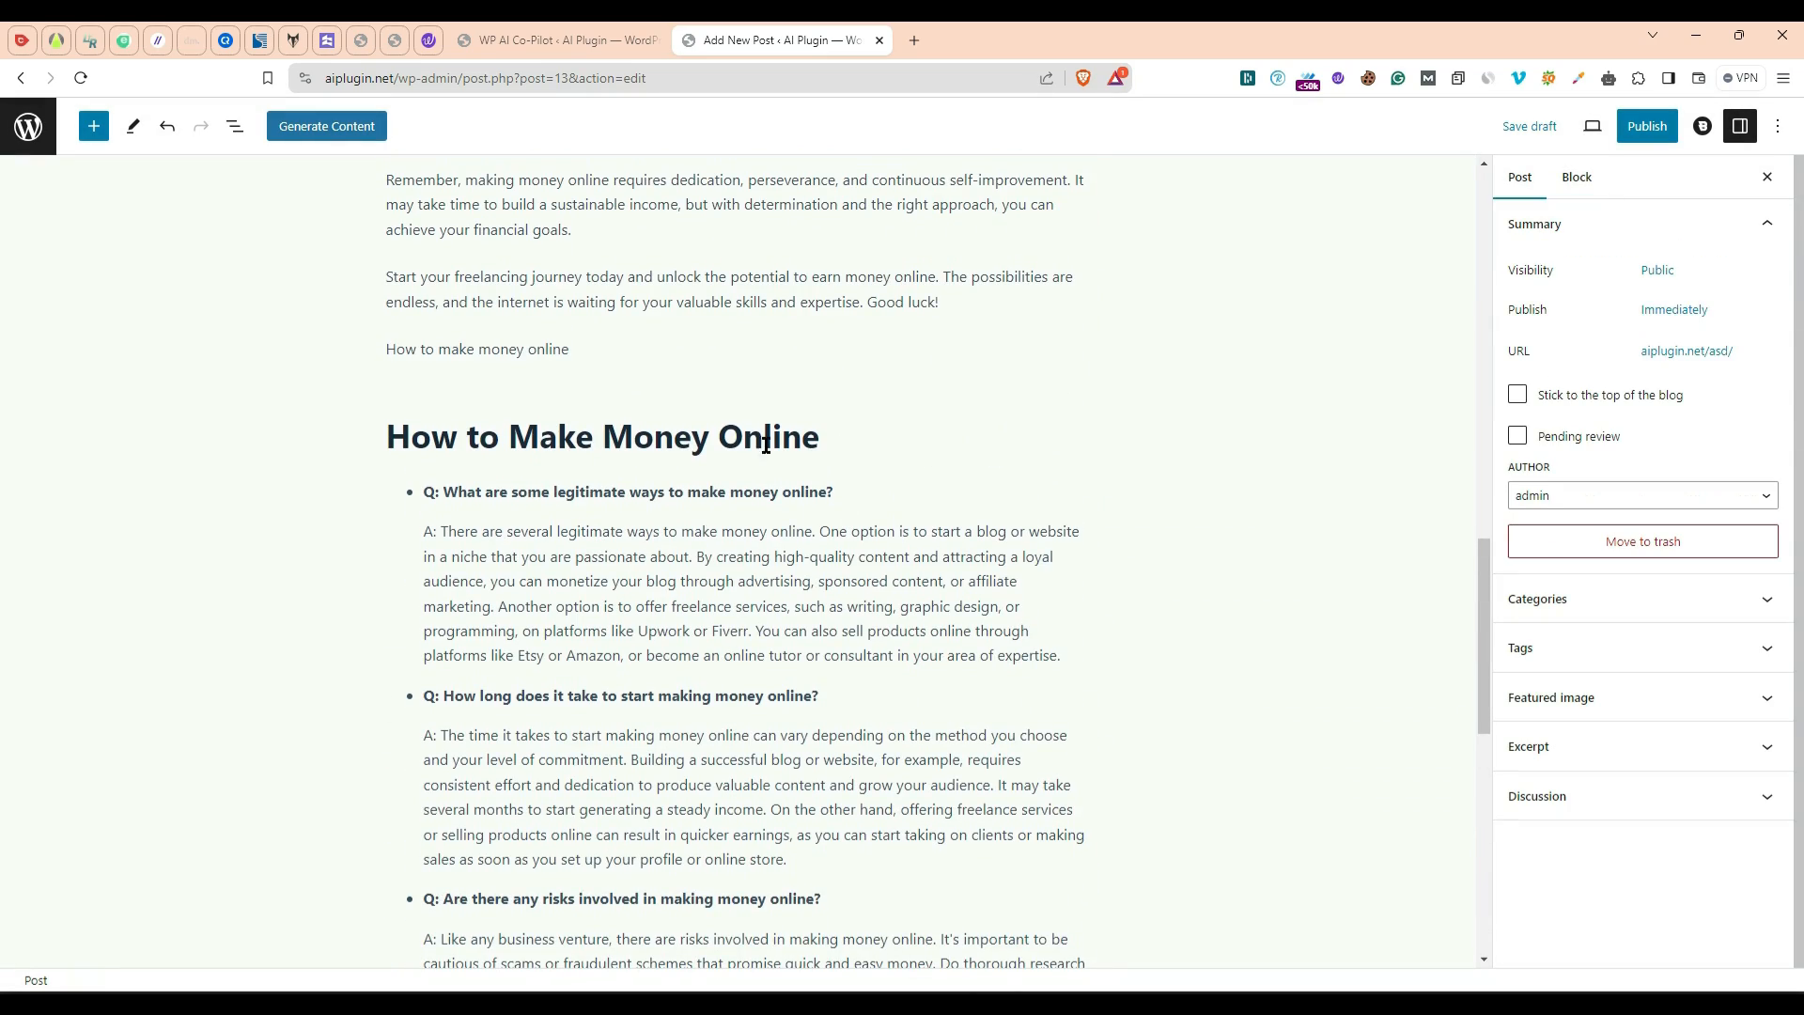
triple_click(721, 448)
type("FAQ")
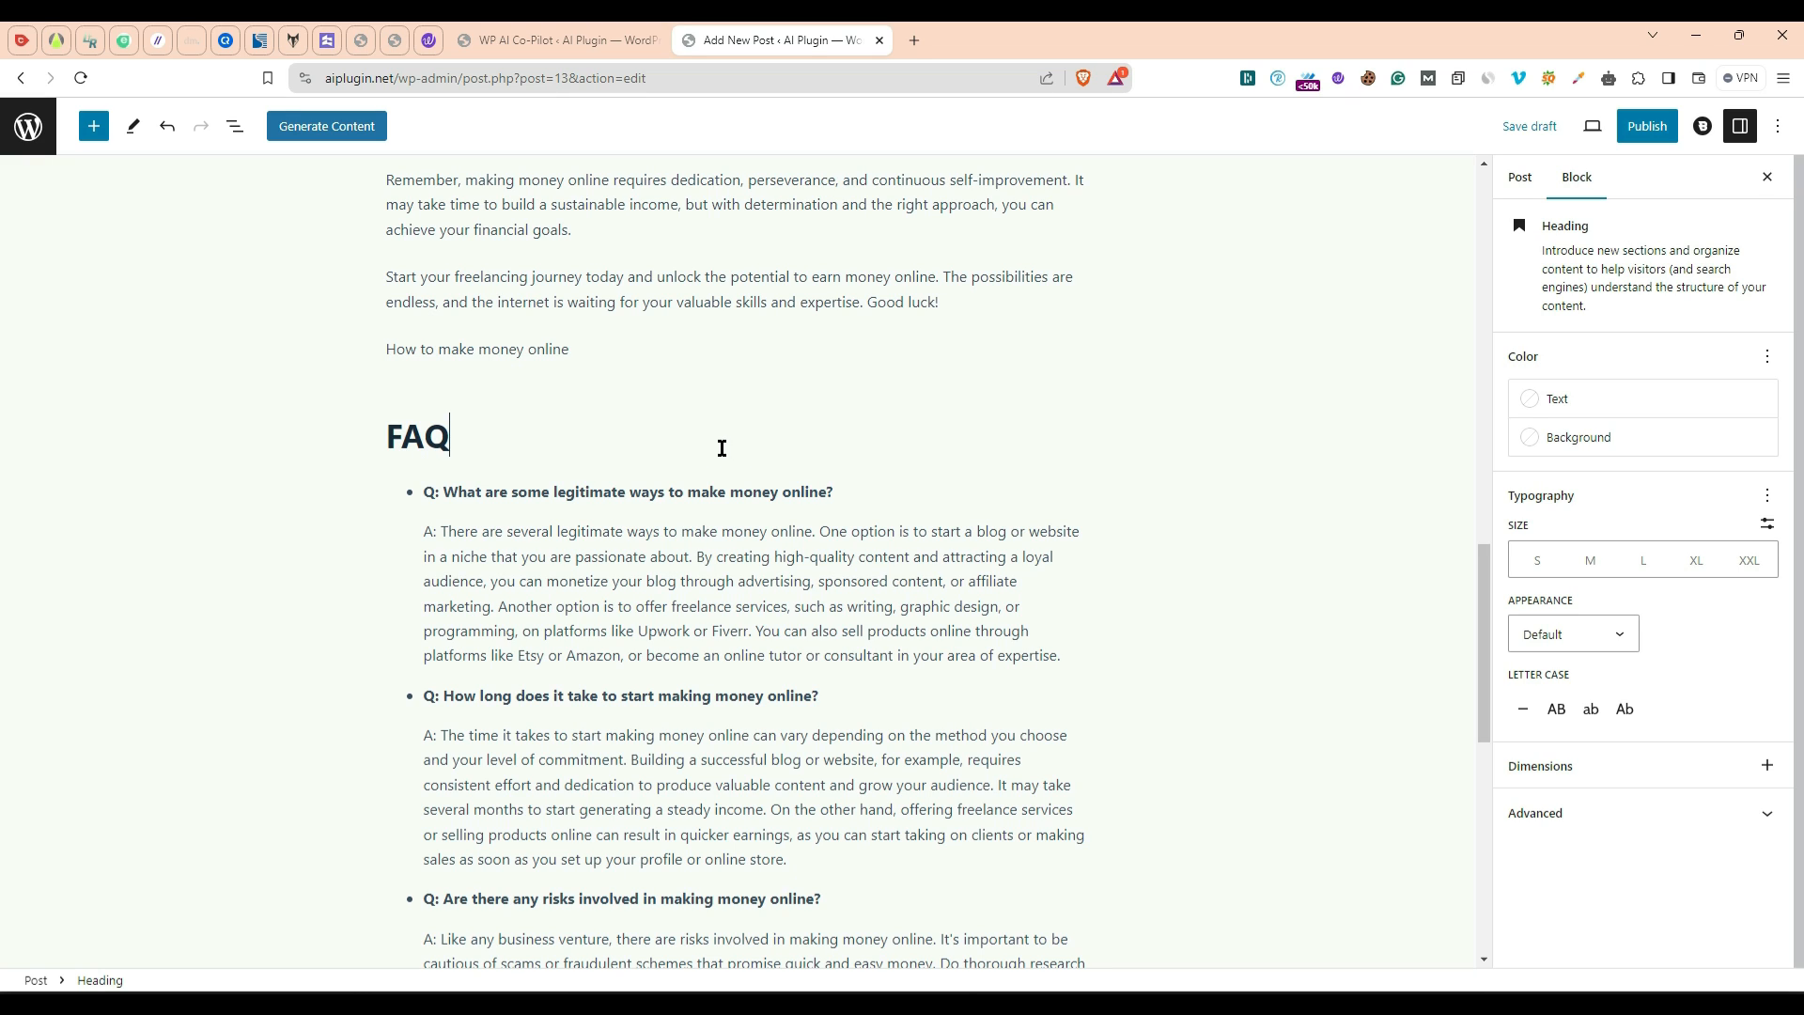
Step: Transform the bulleted list of questions and answers into paragraphs
triple_click(533, 528)
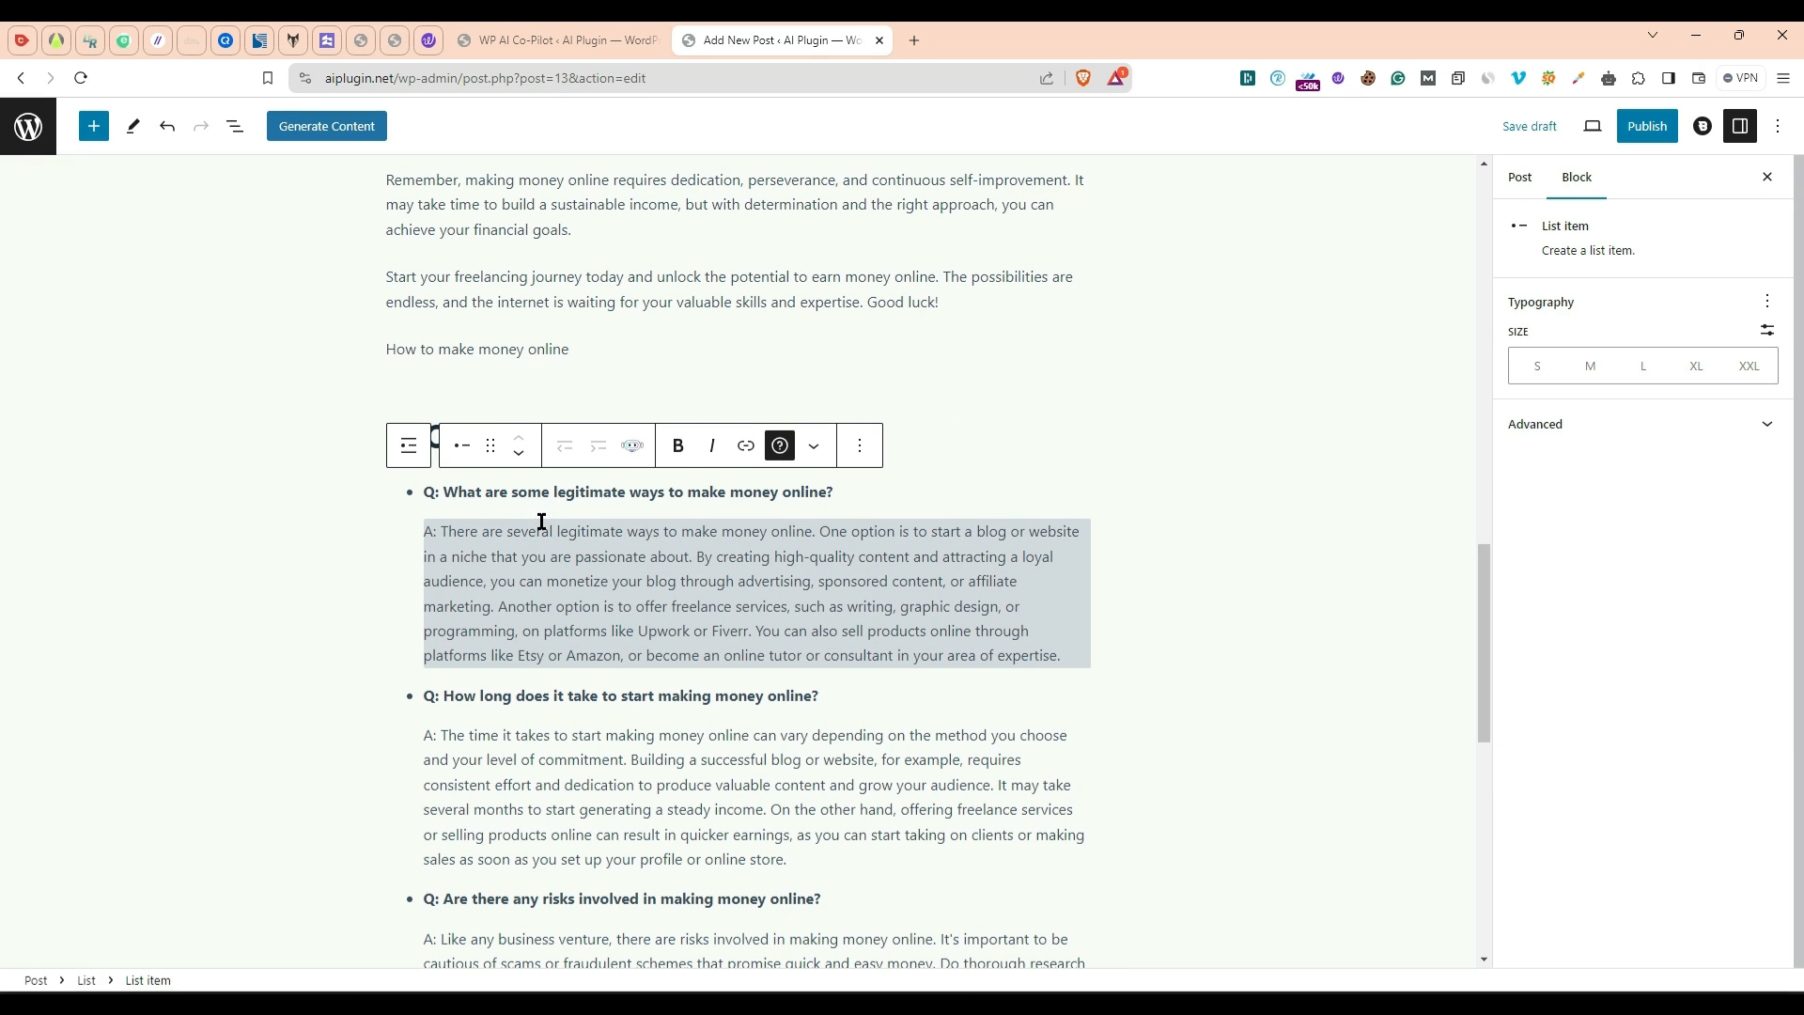
left_click(410, 447)
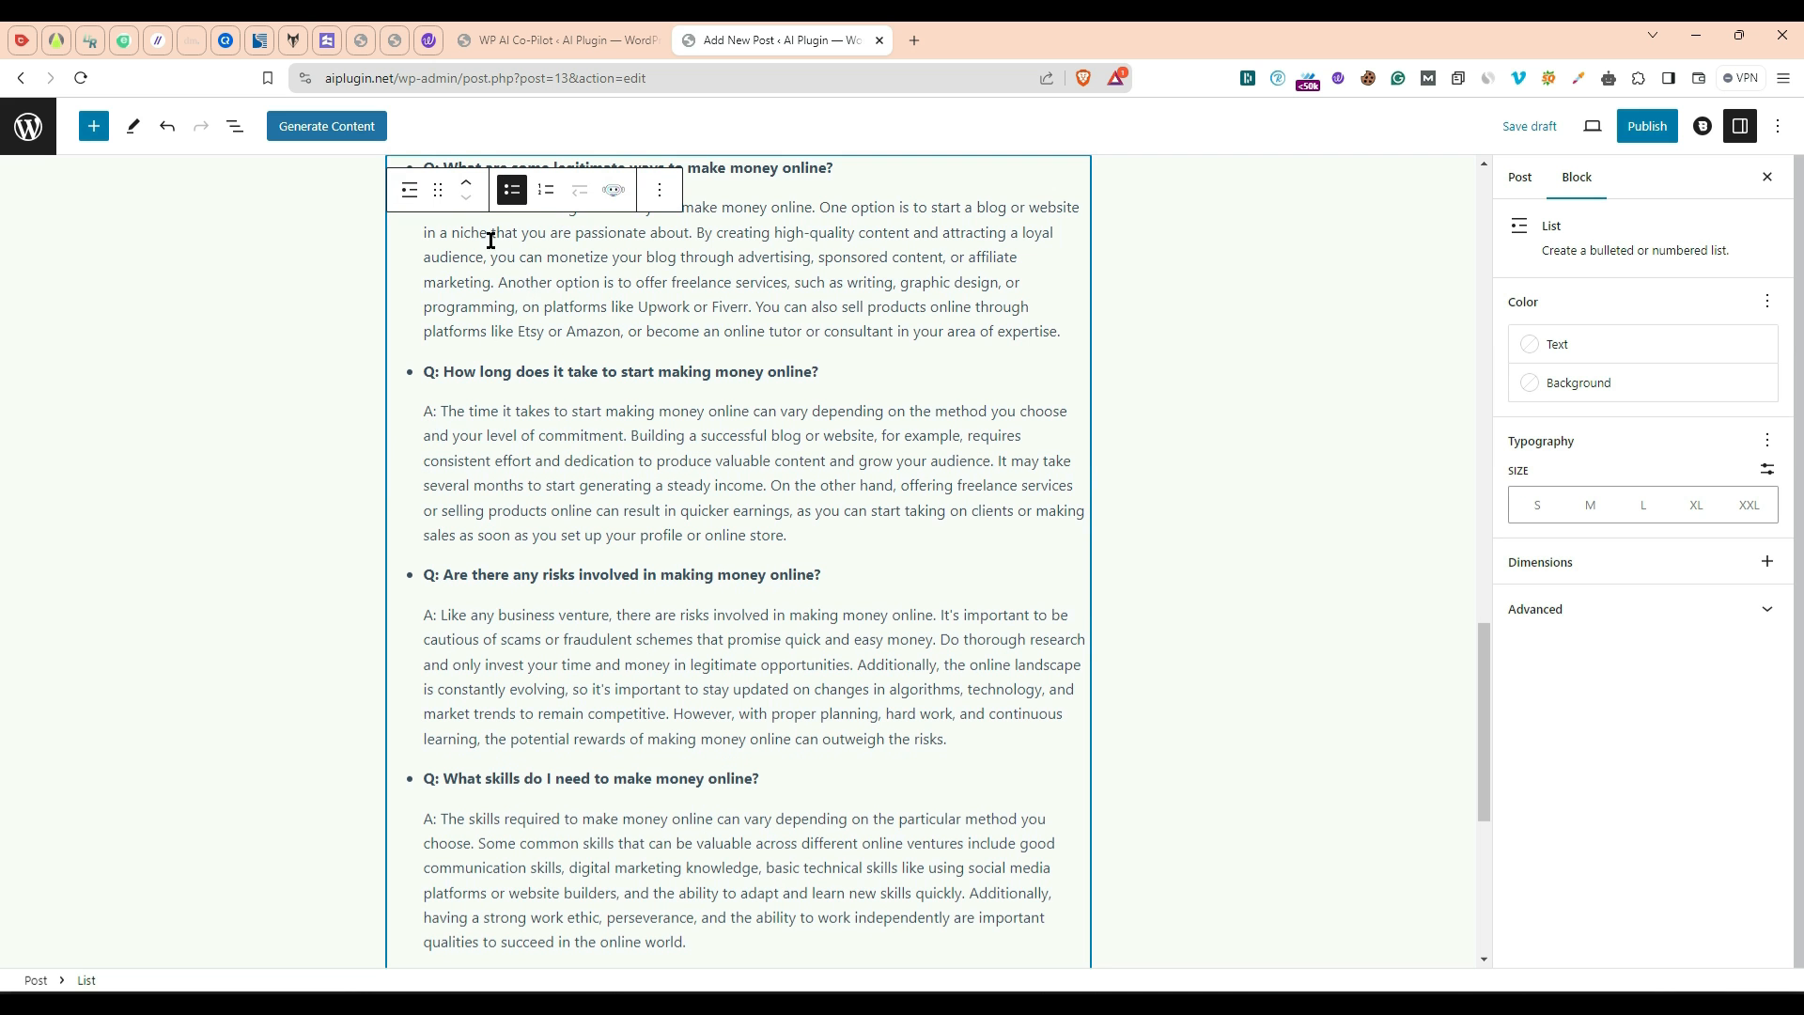
left_click(408, 190)
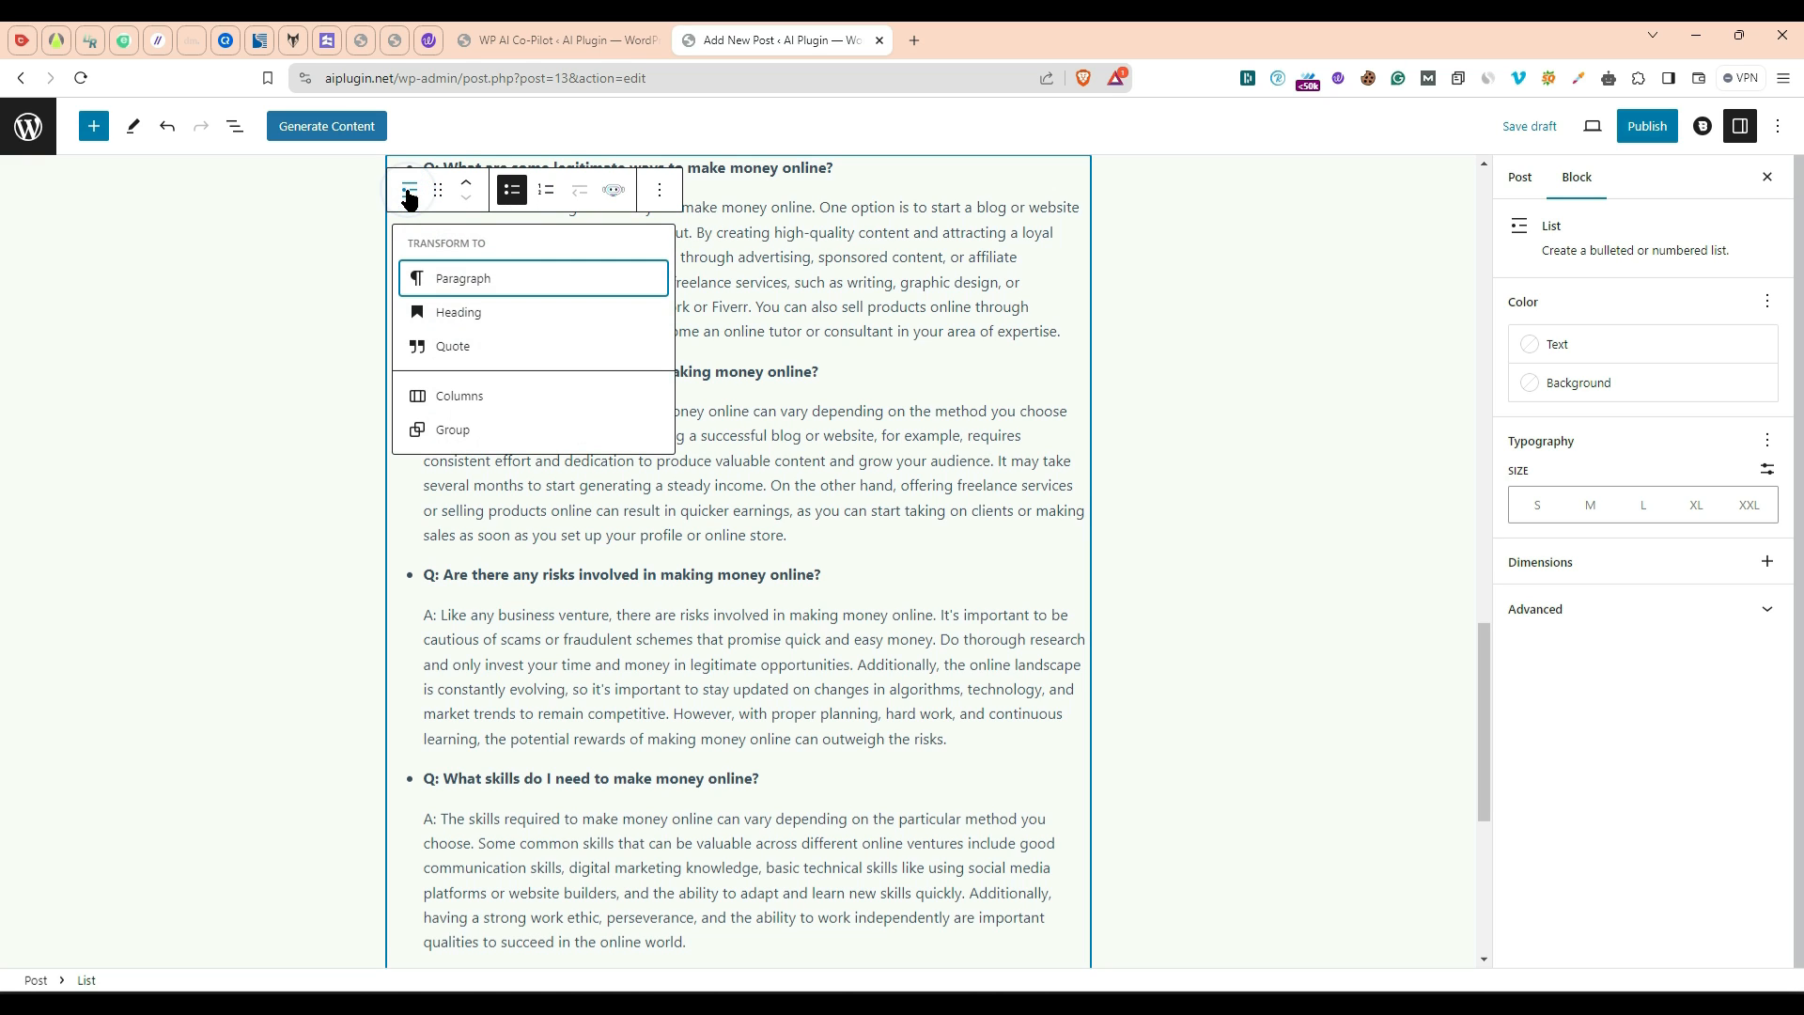
left_click(467, 275)
Step: Review the questions and answers in the FAQ section, through to the last answer and back up to the tips
left_click(958, 449)
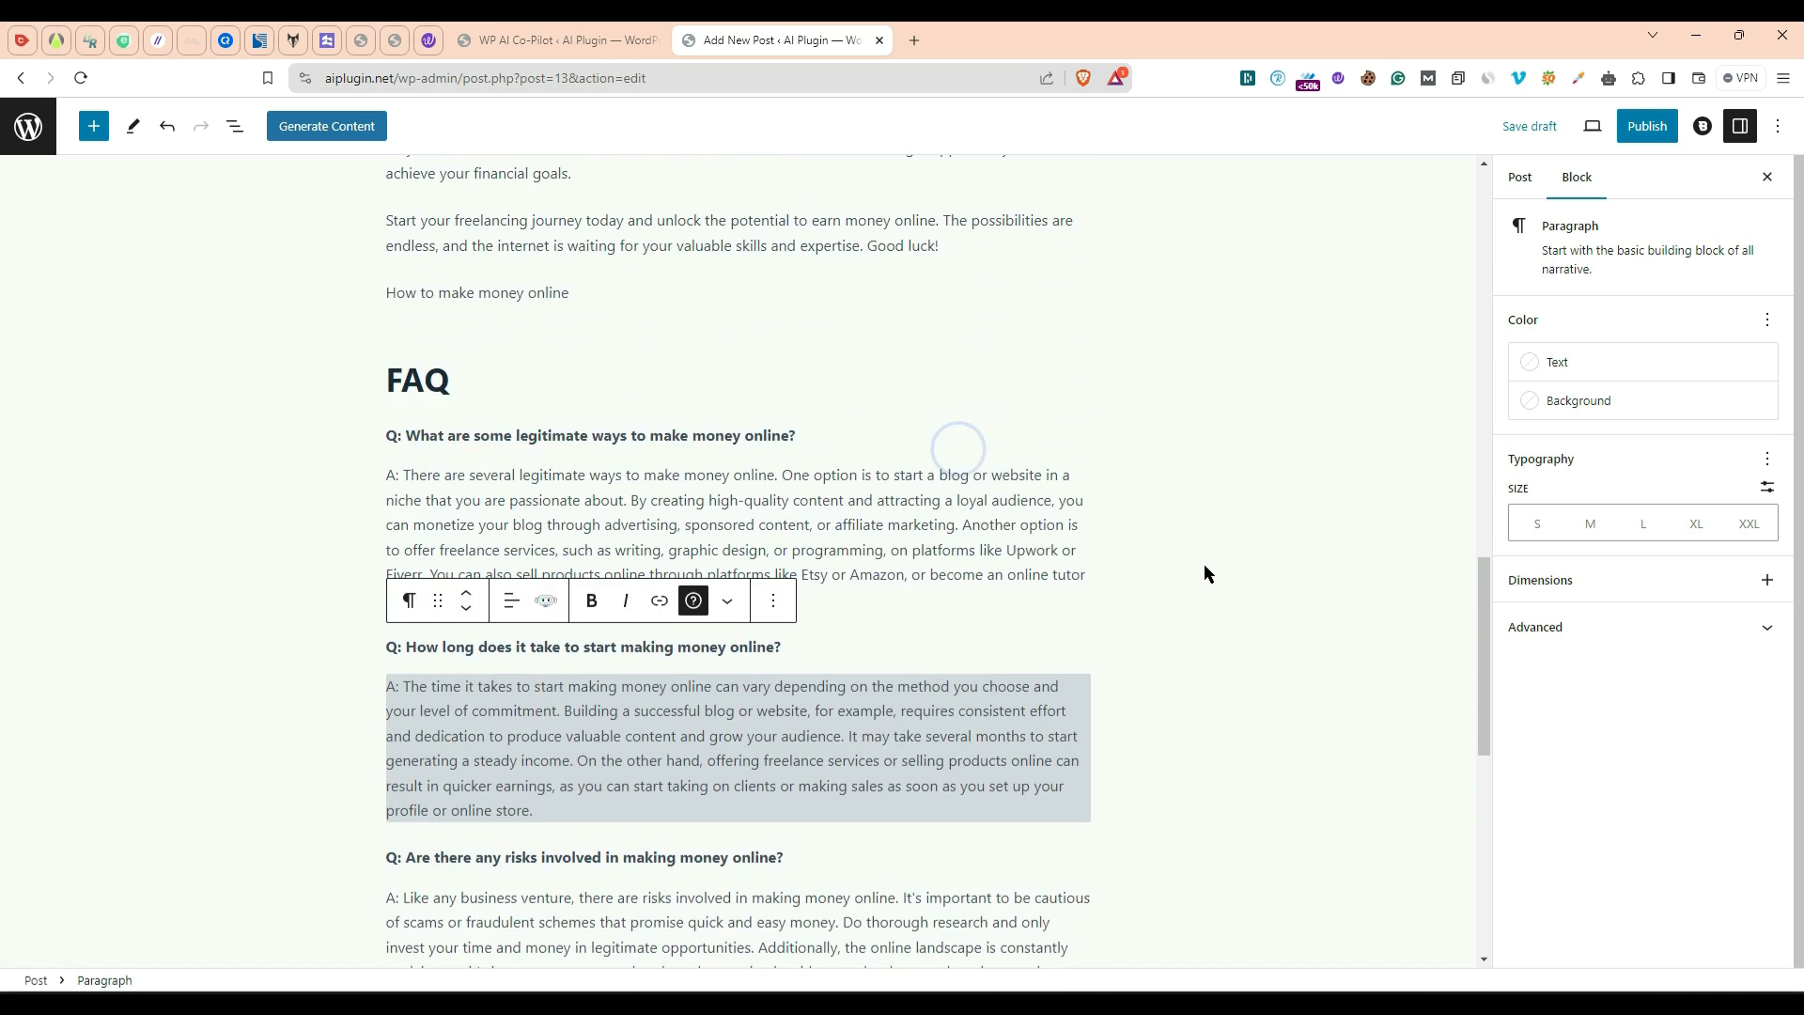
left_click(1203, 566)
left_click(866, 616)
left_click(1154, 504)
triple_click(715, 560)
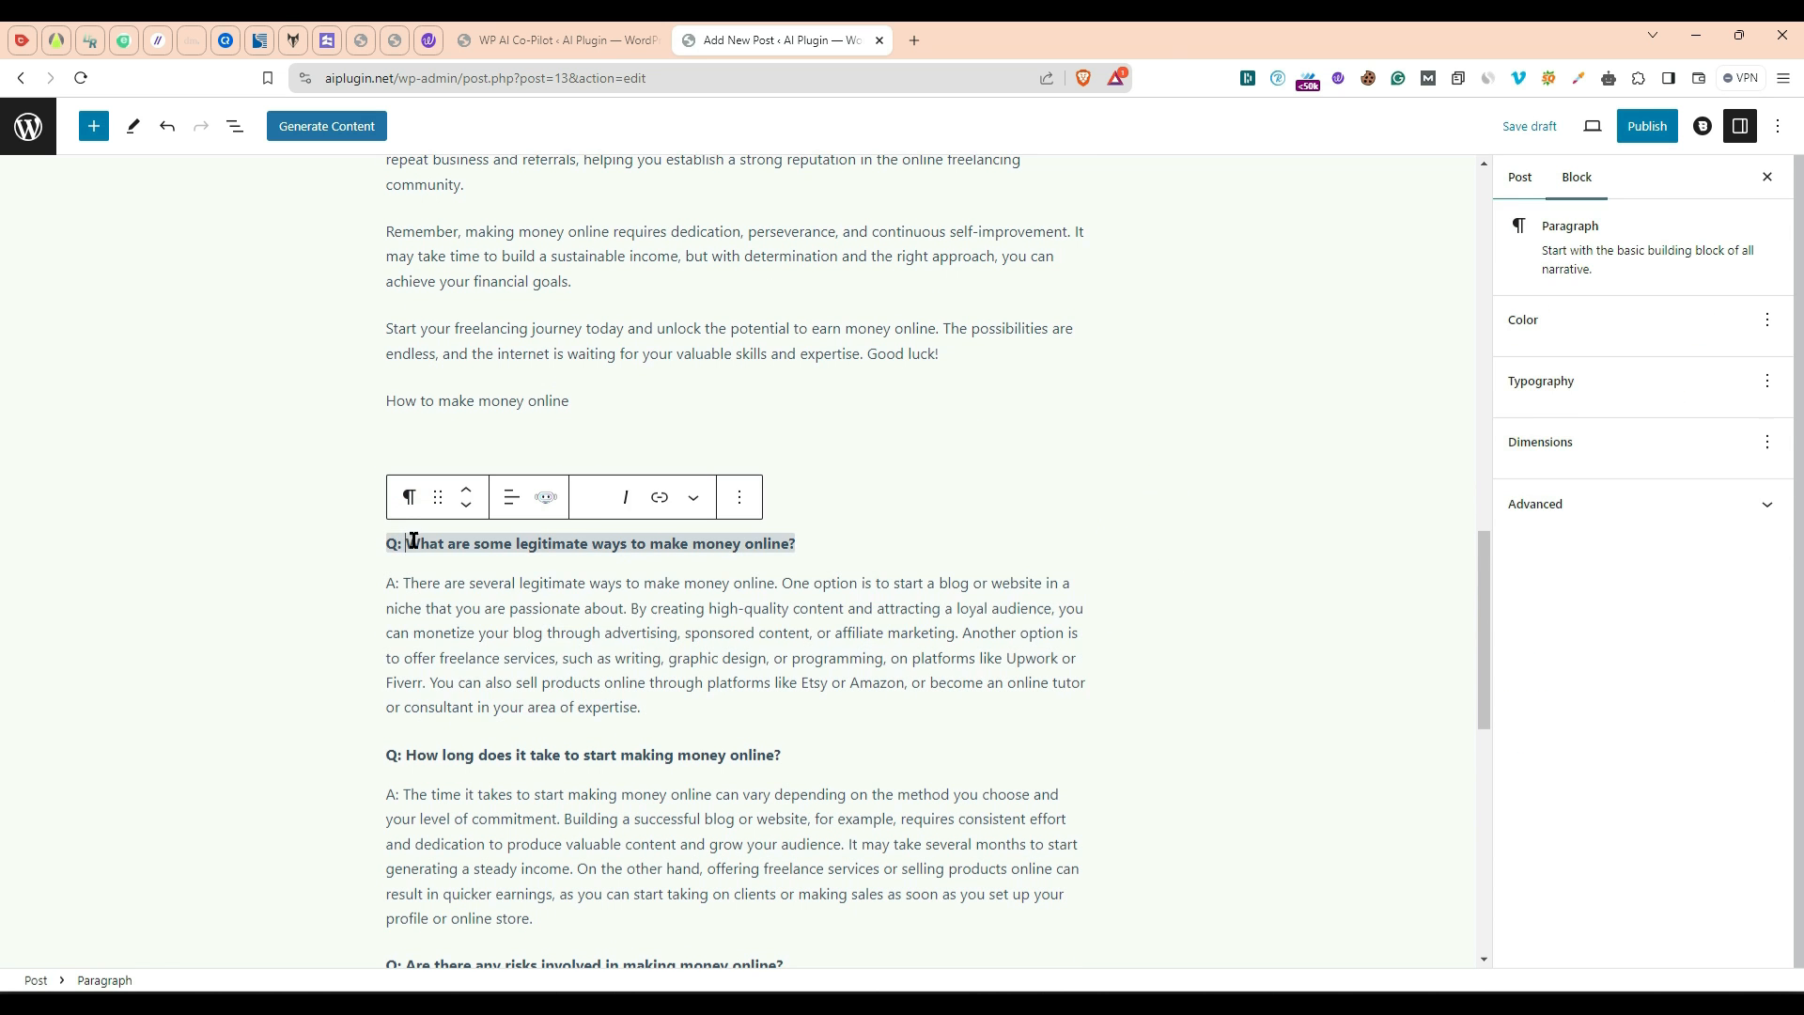
scroll(731, 780, "down", 4)
scroll(731, 786, "down", 5)
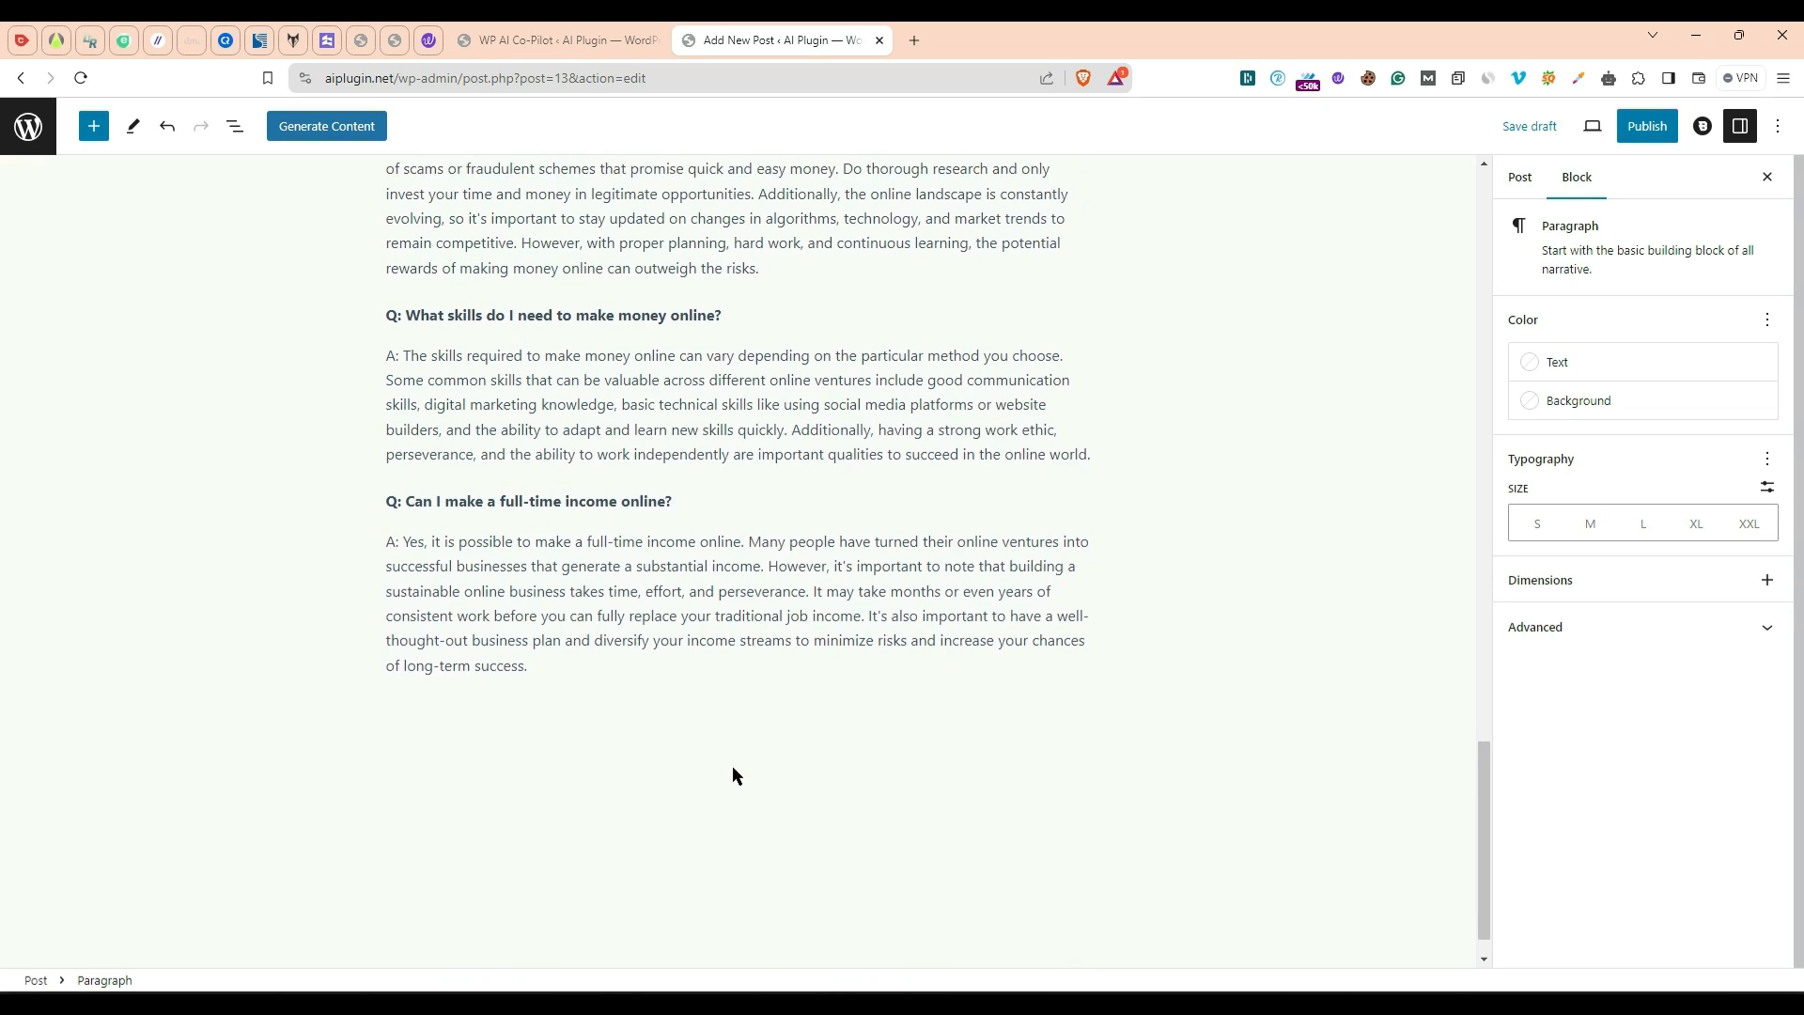
left_click(616, 631)
scroll(720, 771, "up", 13)
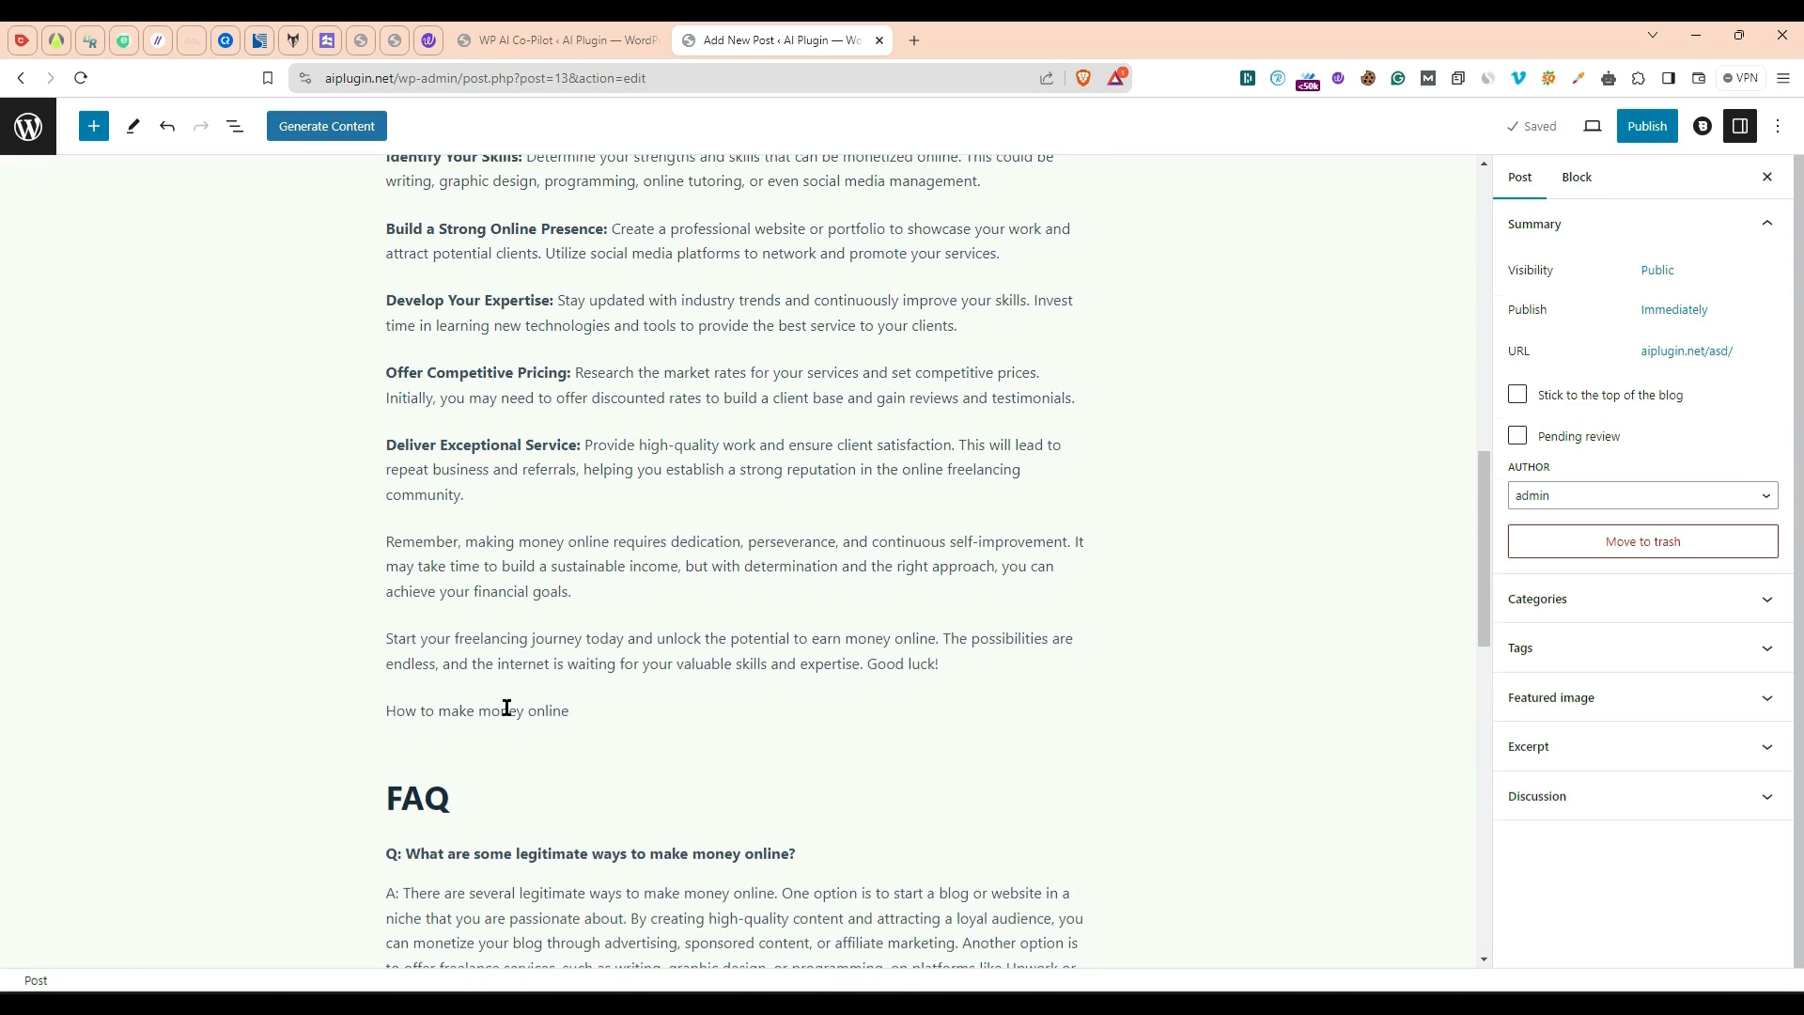
Step: Clear the line "How to make money online" above the FAQ heading and open the "Blog Conclusions" AI prompt
triple_click(506, 707)
key("BackSpace")
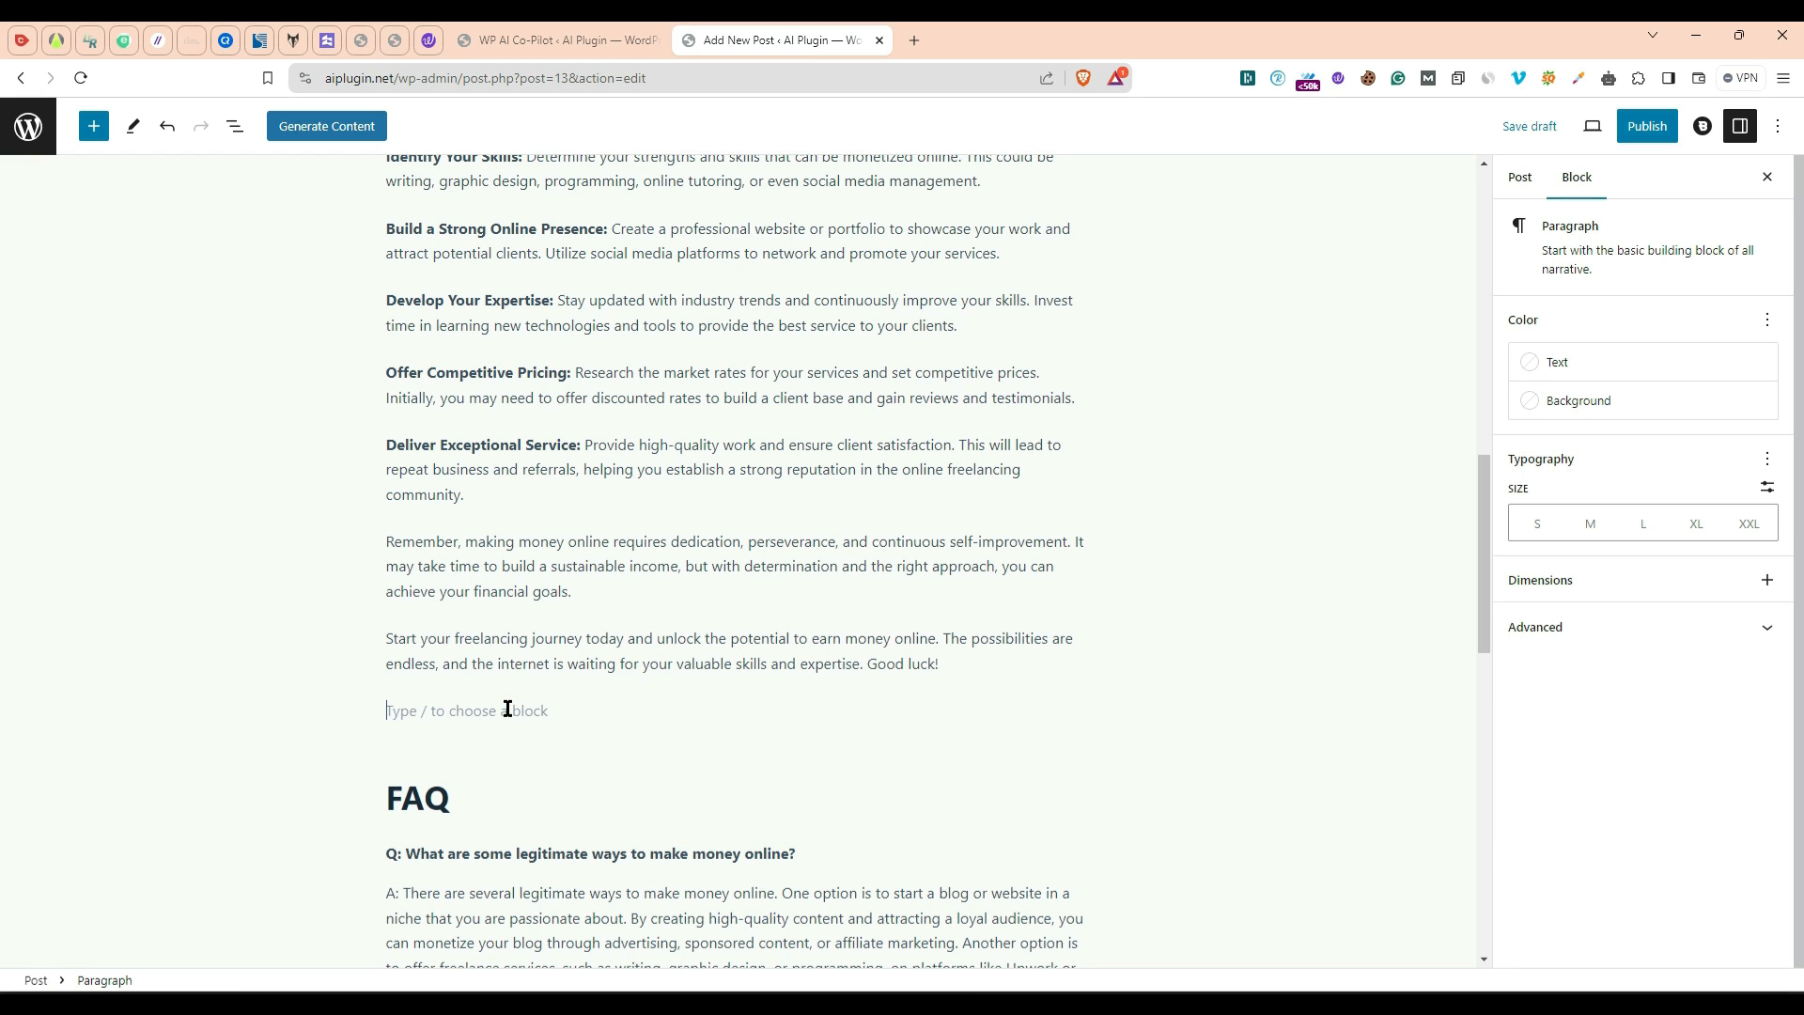
left_click(327, 126)
scroll(716, 603, "down", 10)
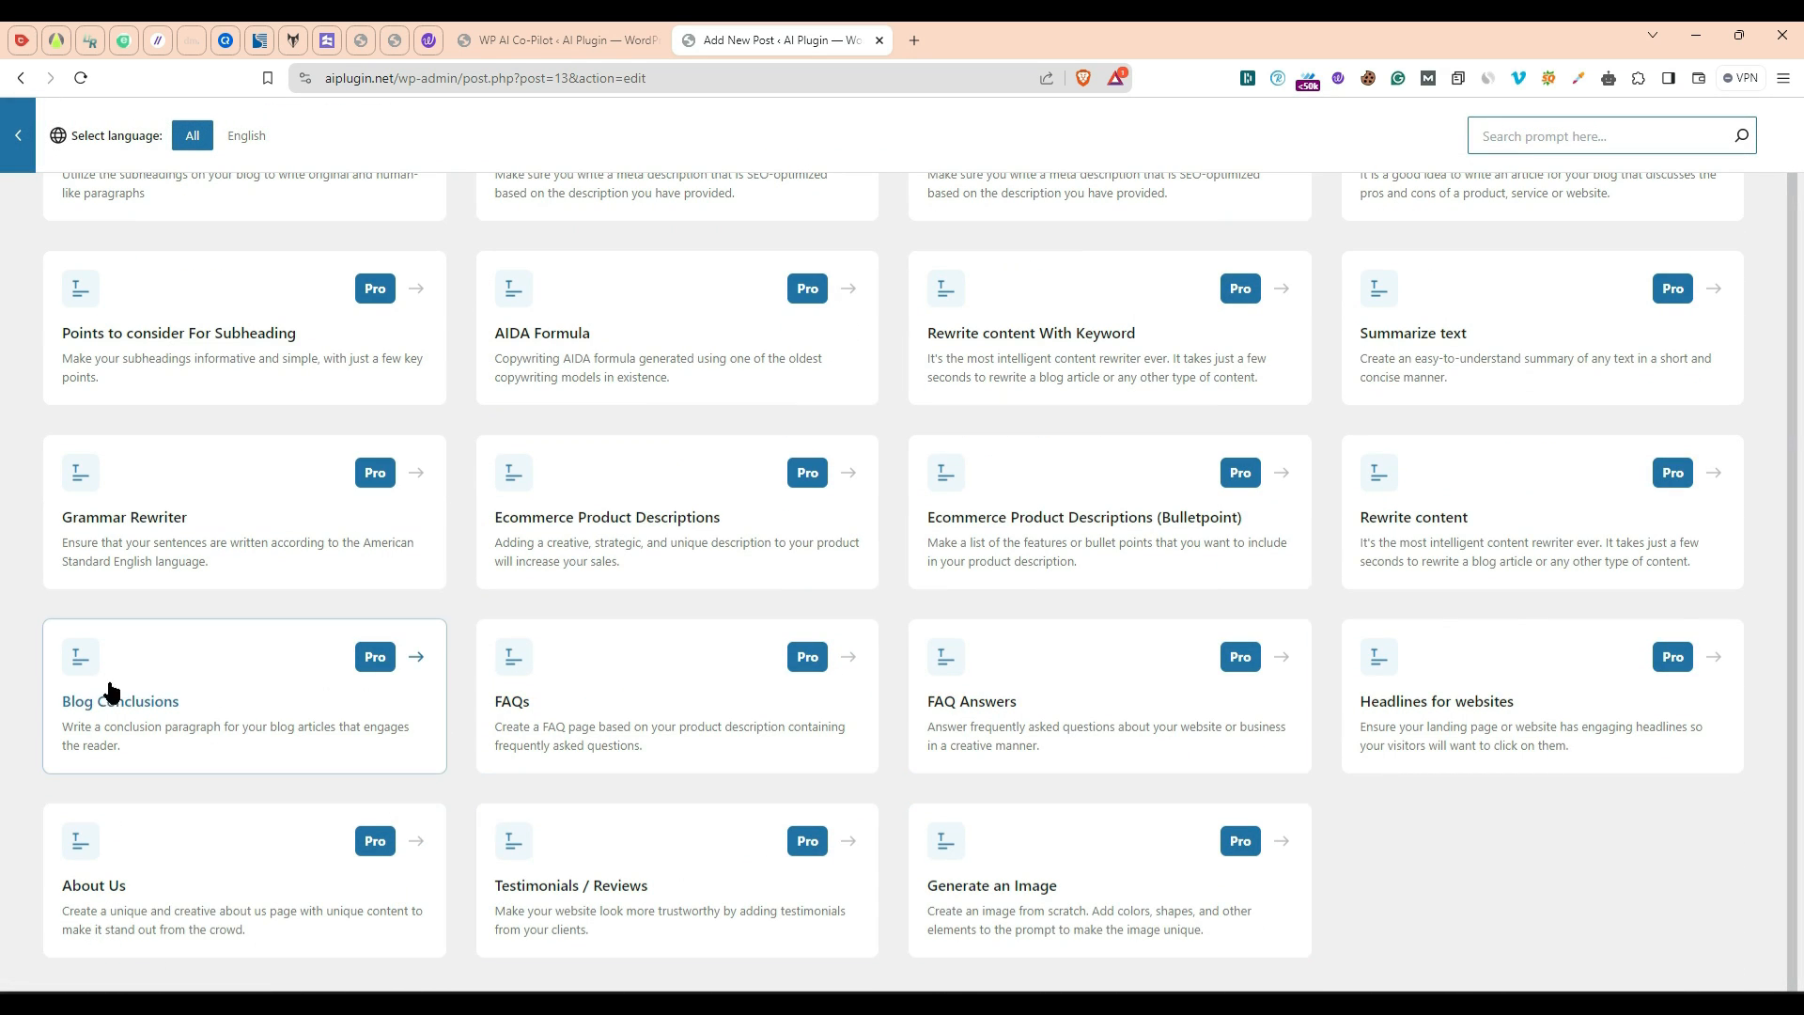
left_click(235, 697)
Step: Generate a blog conclusion with the short description "This blog post is about how to make money online" and insert it after the FAQs
left_click_drag(52, 223, 316, 234)
left_click(133, 334)
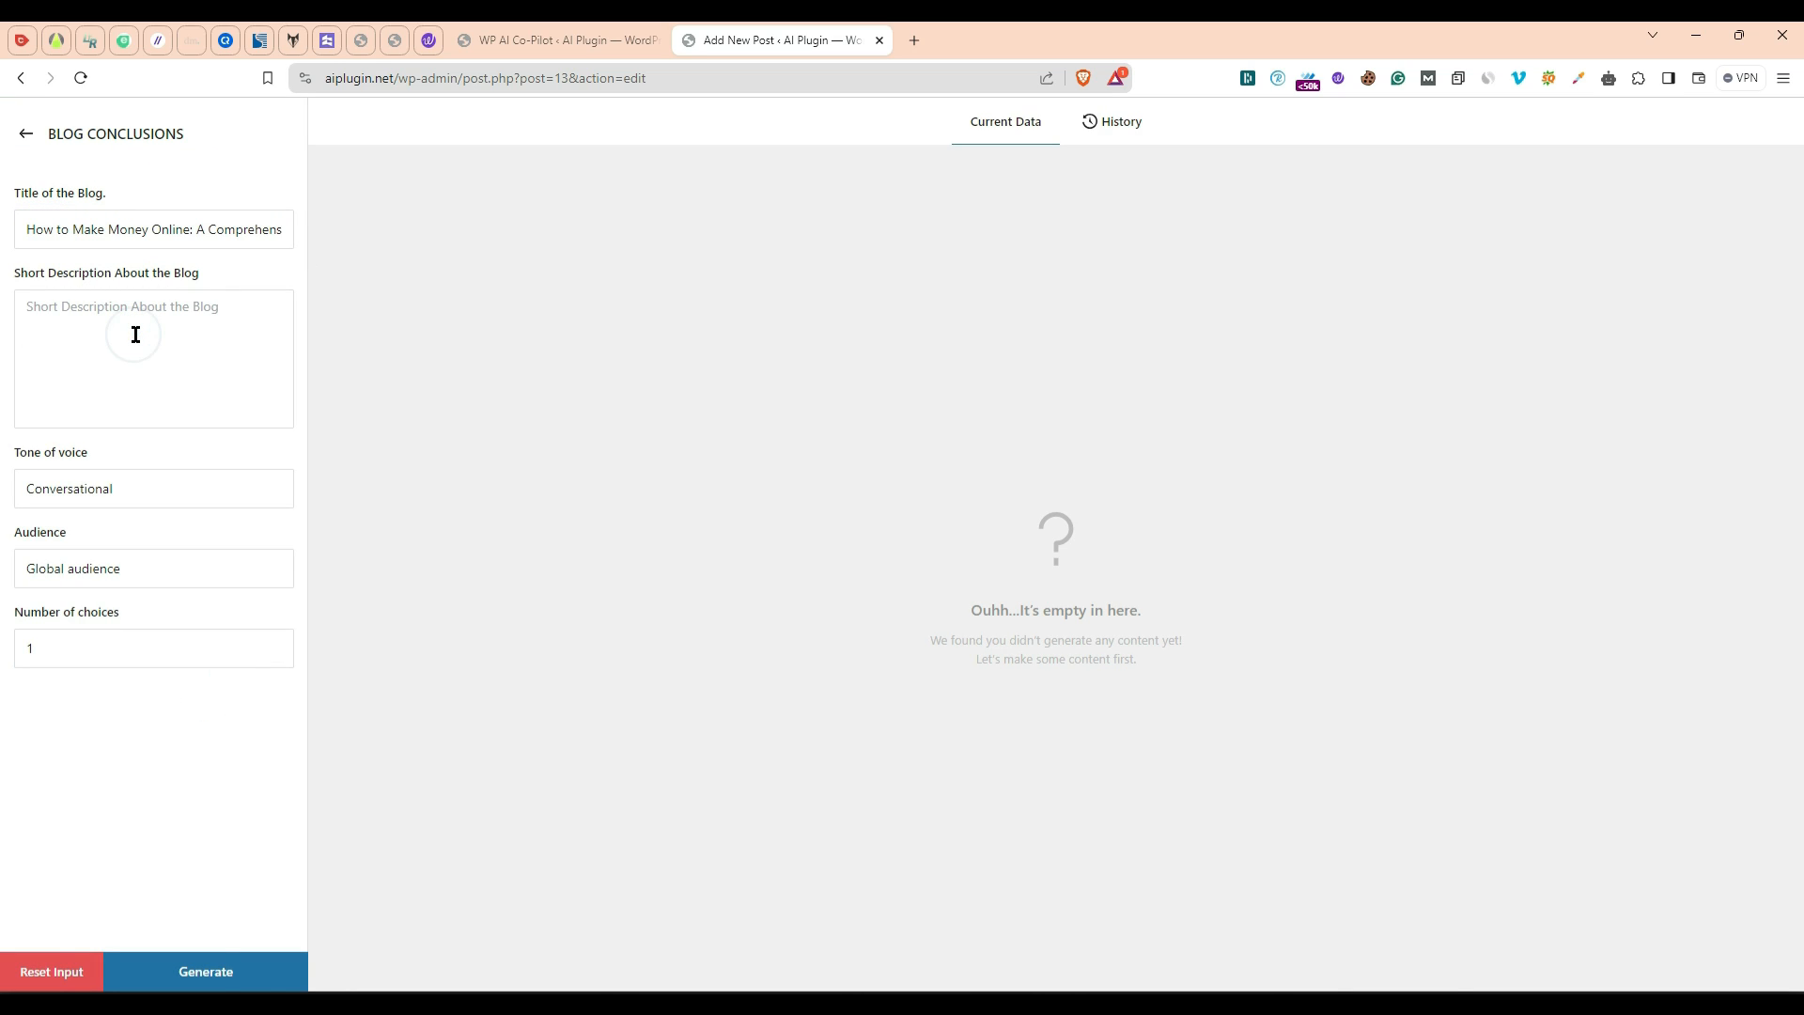
type("This blog post is about how to make money onlin")
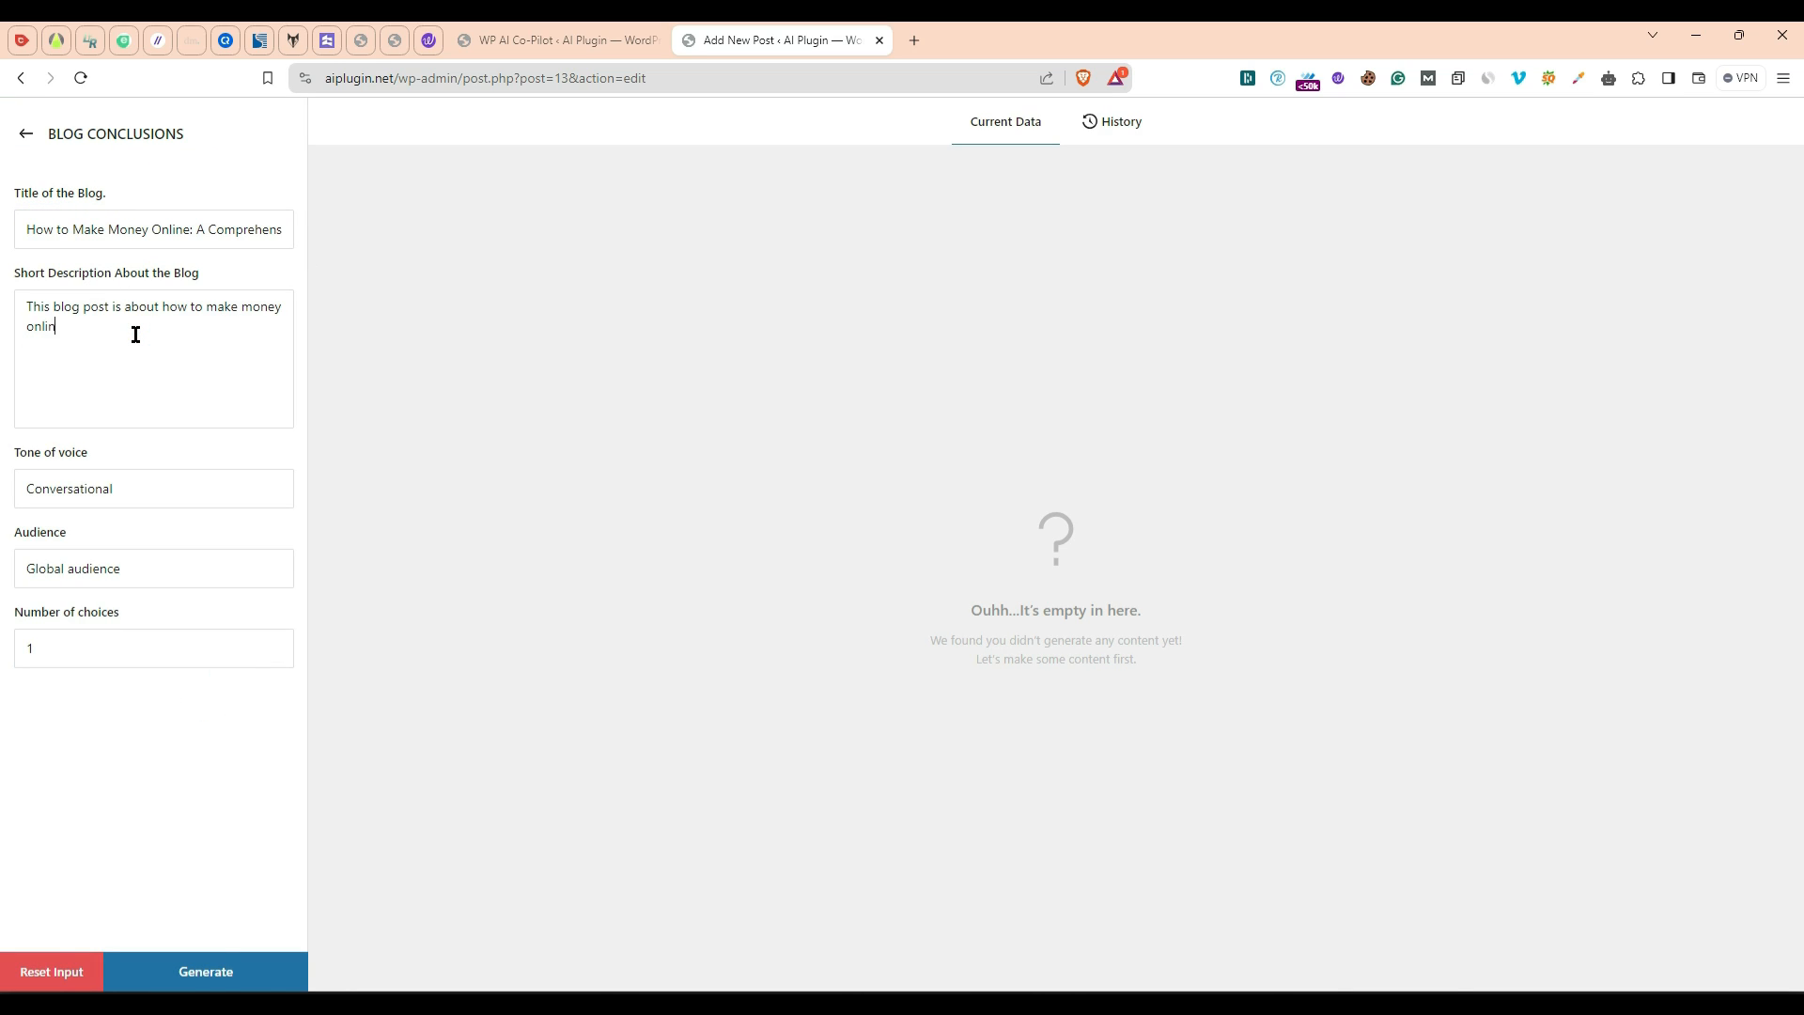
type("e")
left_click(265, 967)
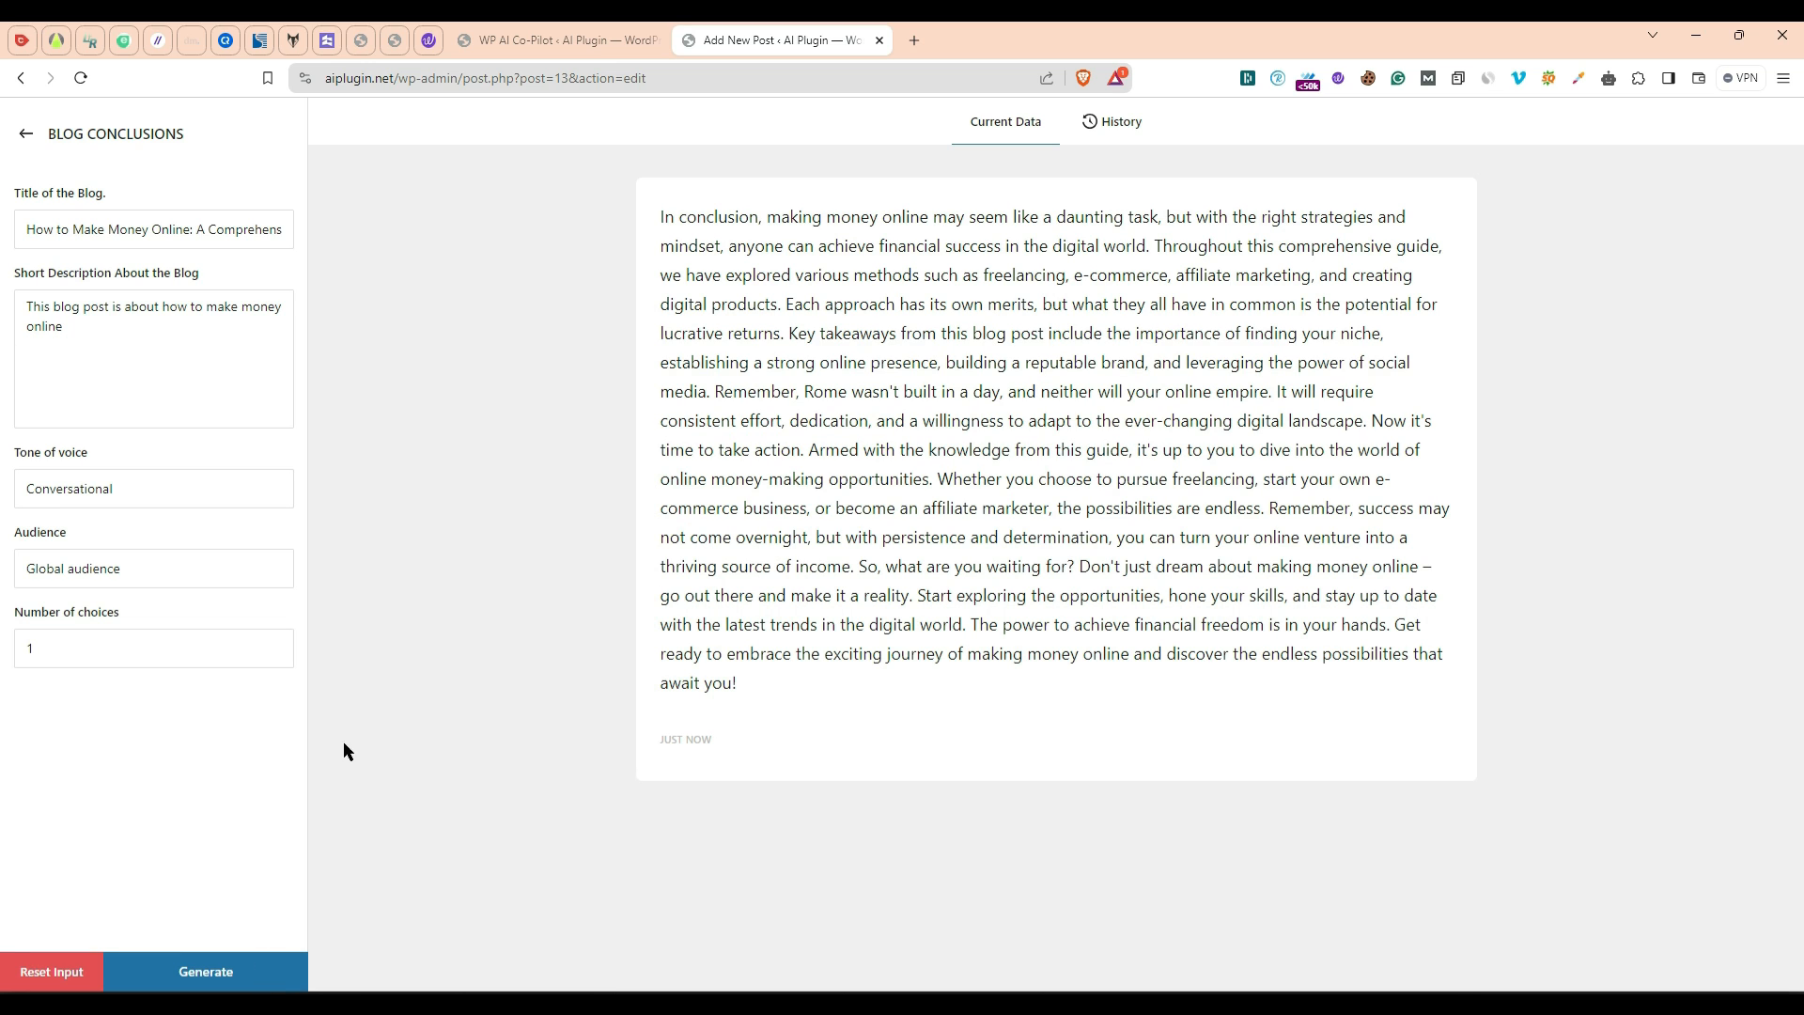
left_click(1411, 741)
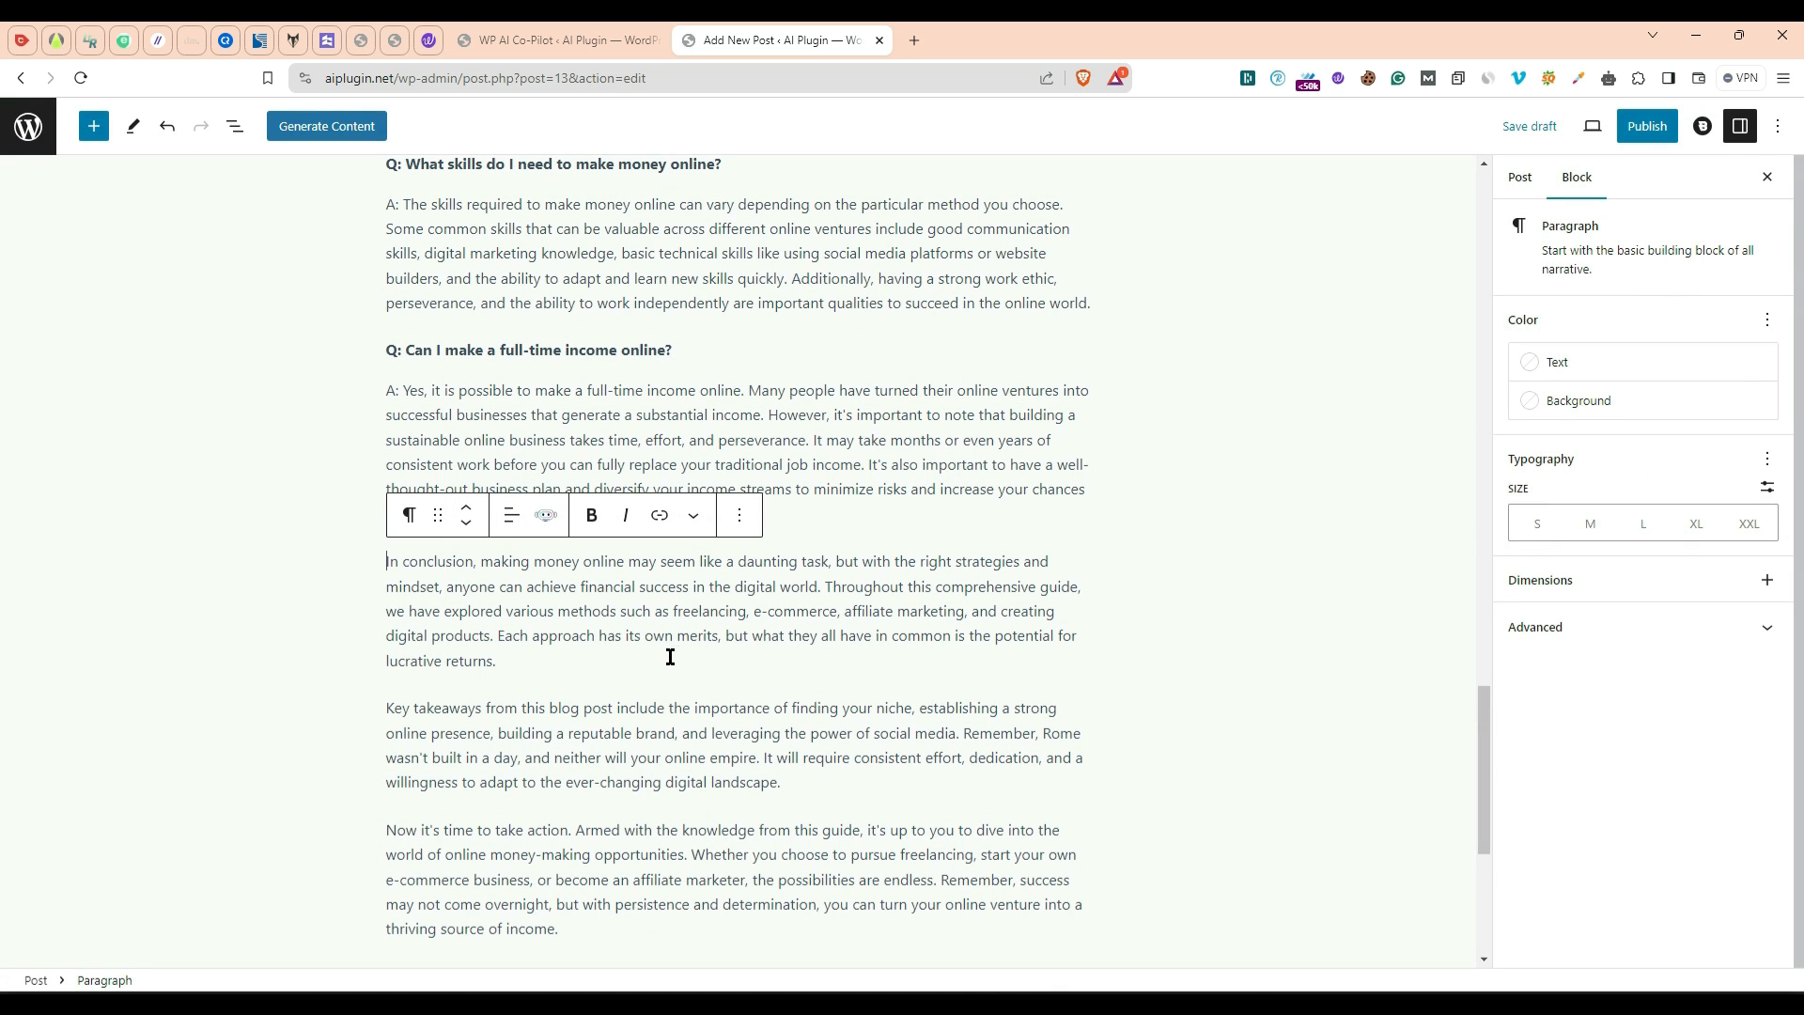
scroll(668, 658, "down", 3)
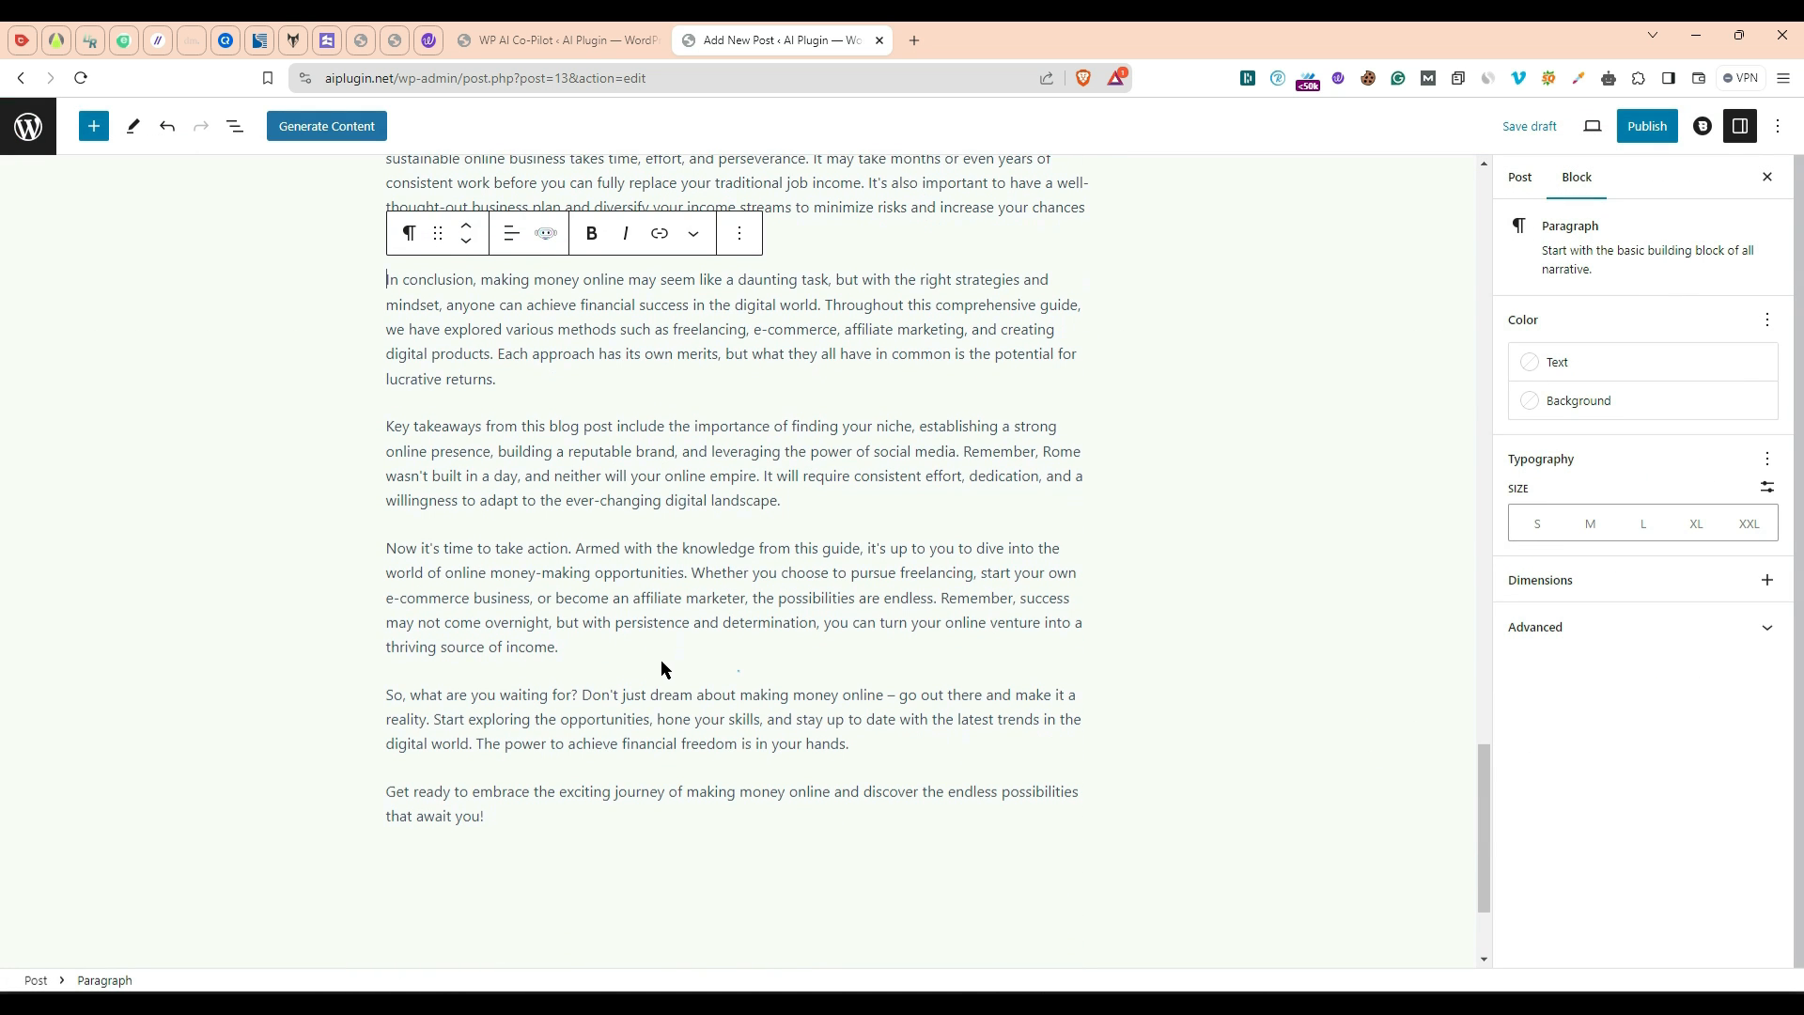
Step: Delete the entire body content of the "How to Make Money Online" post
scroll(675, 695, "up", 10)
left_click(730, 515)
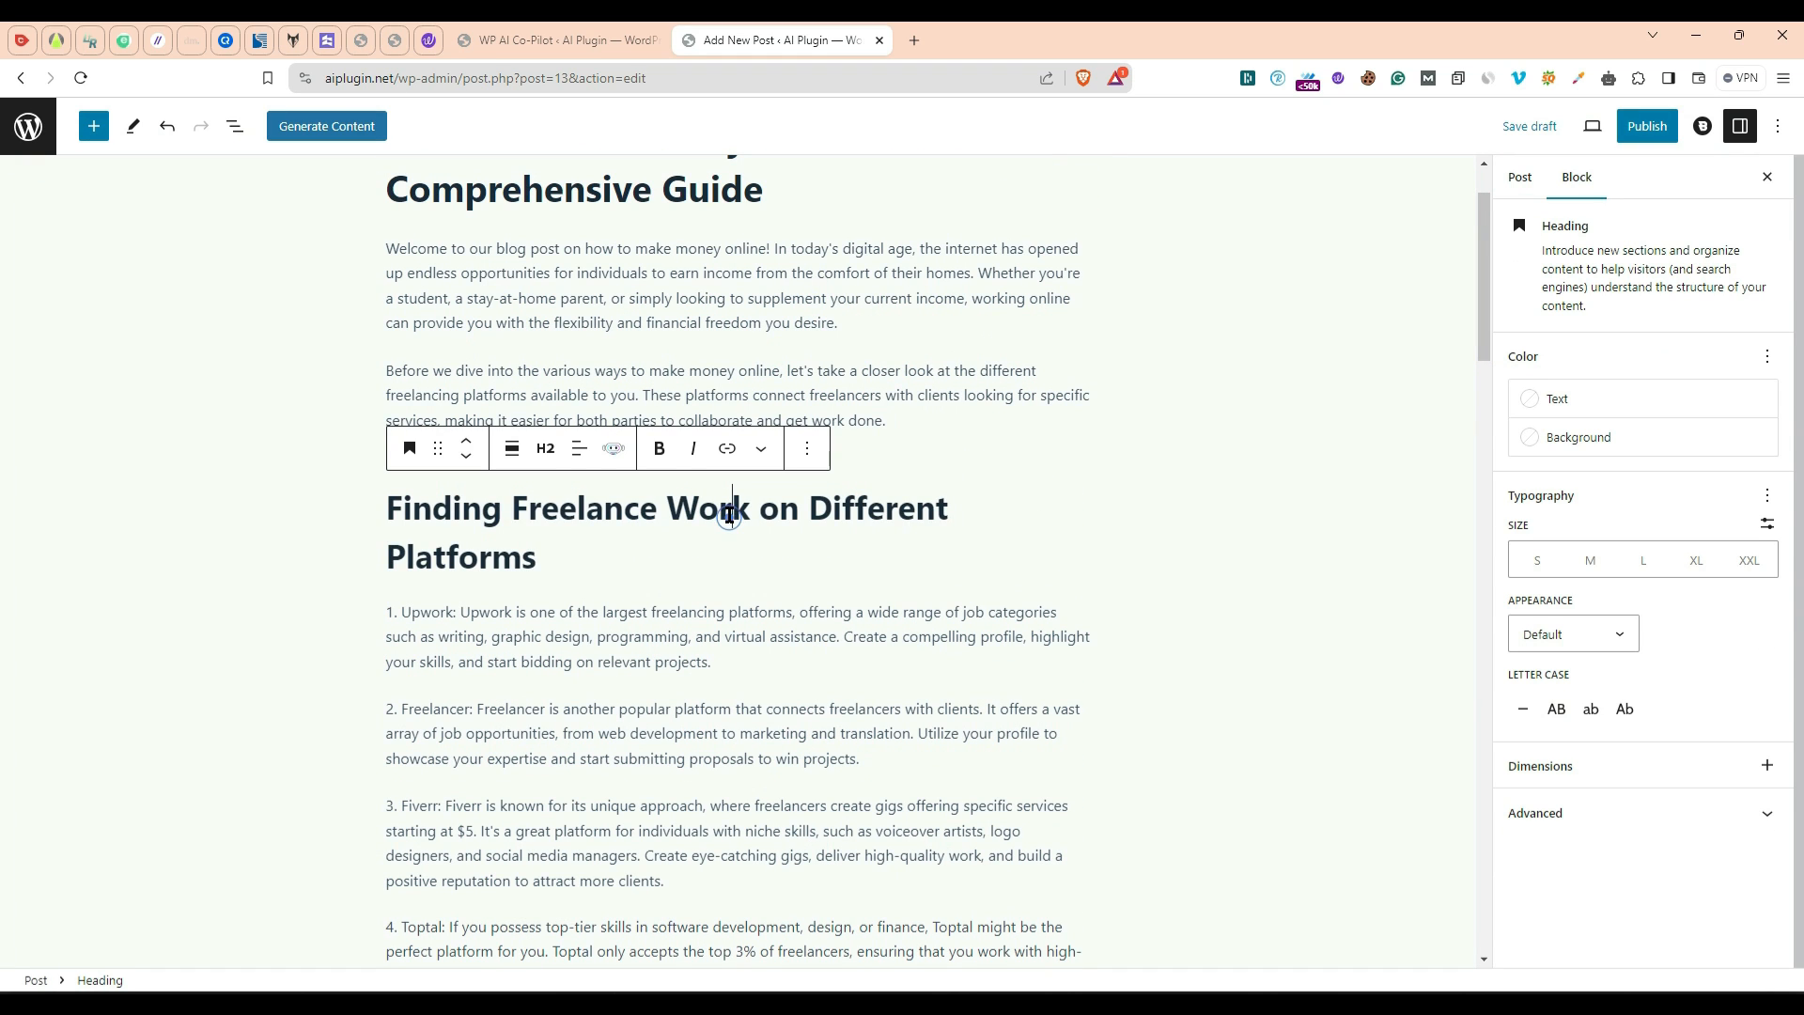
key("ctrl+a")
key("ctrl+a")
key("Delete")
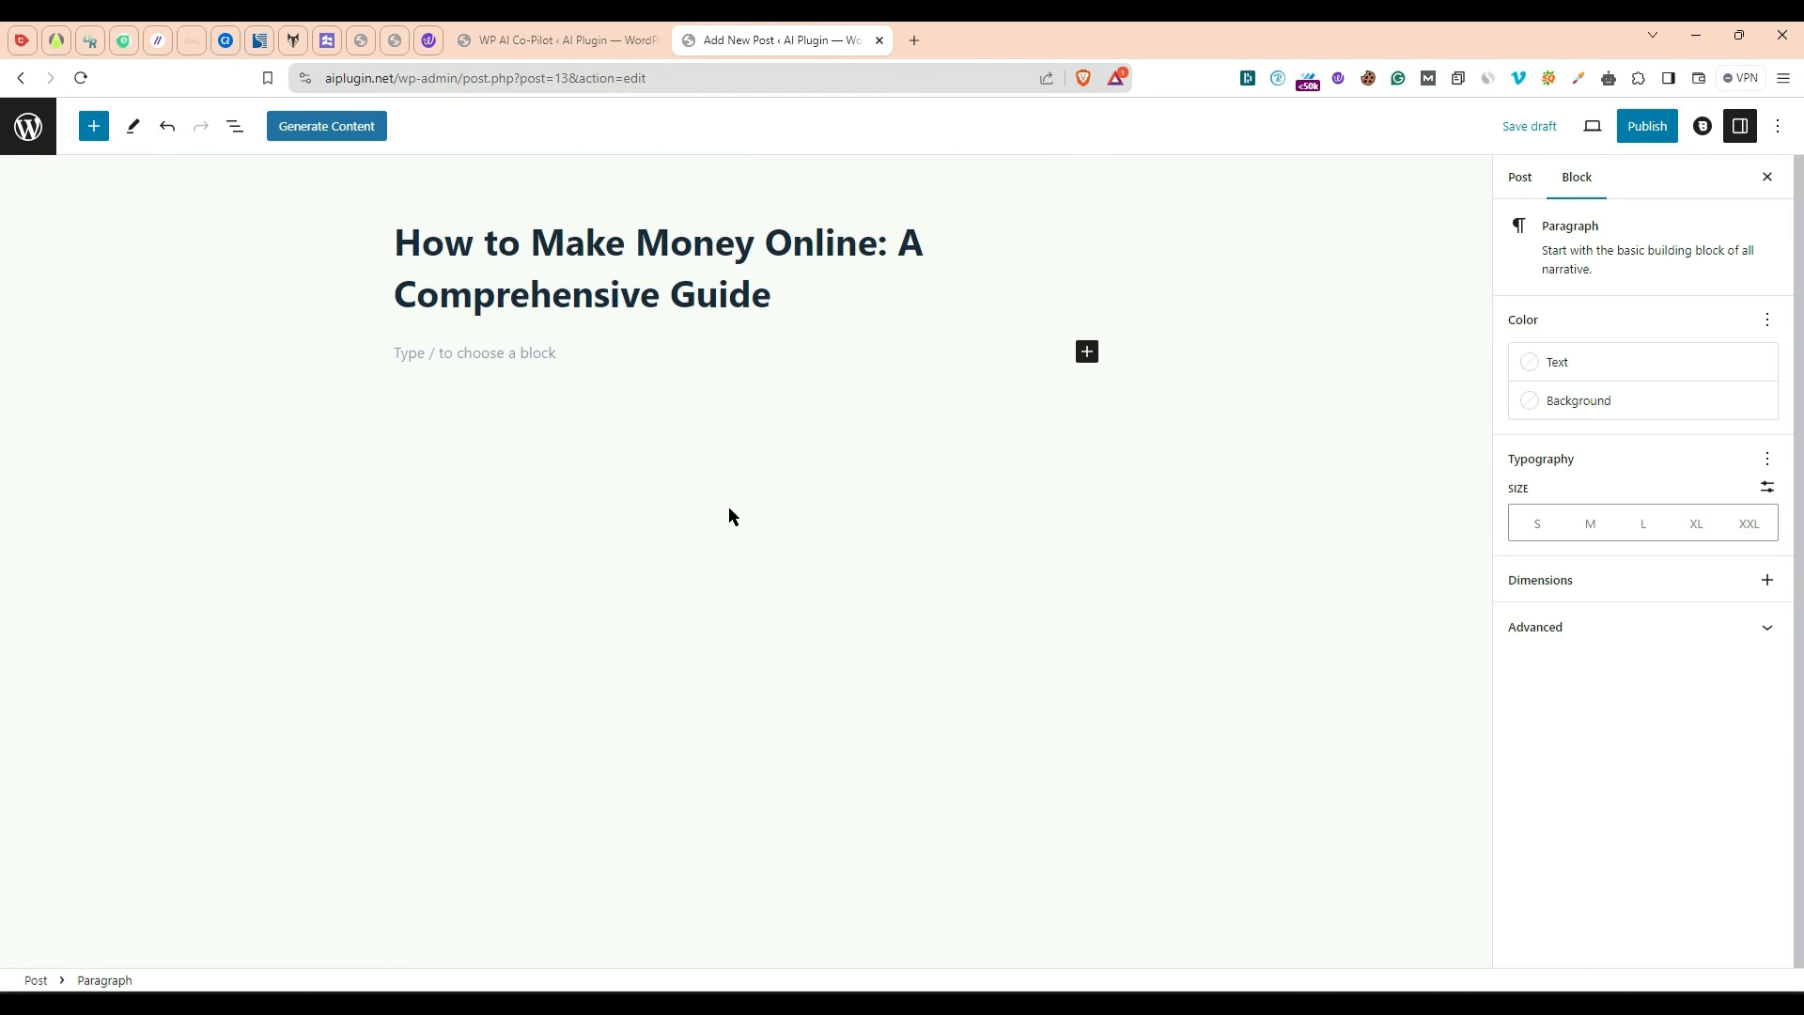
Step: Open amazon.com in a new tab, browse its gaming keyboards and open the Razer Ornata V3 X product page
left_click(912, 37)
type("amazon.com")
key("Return")
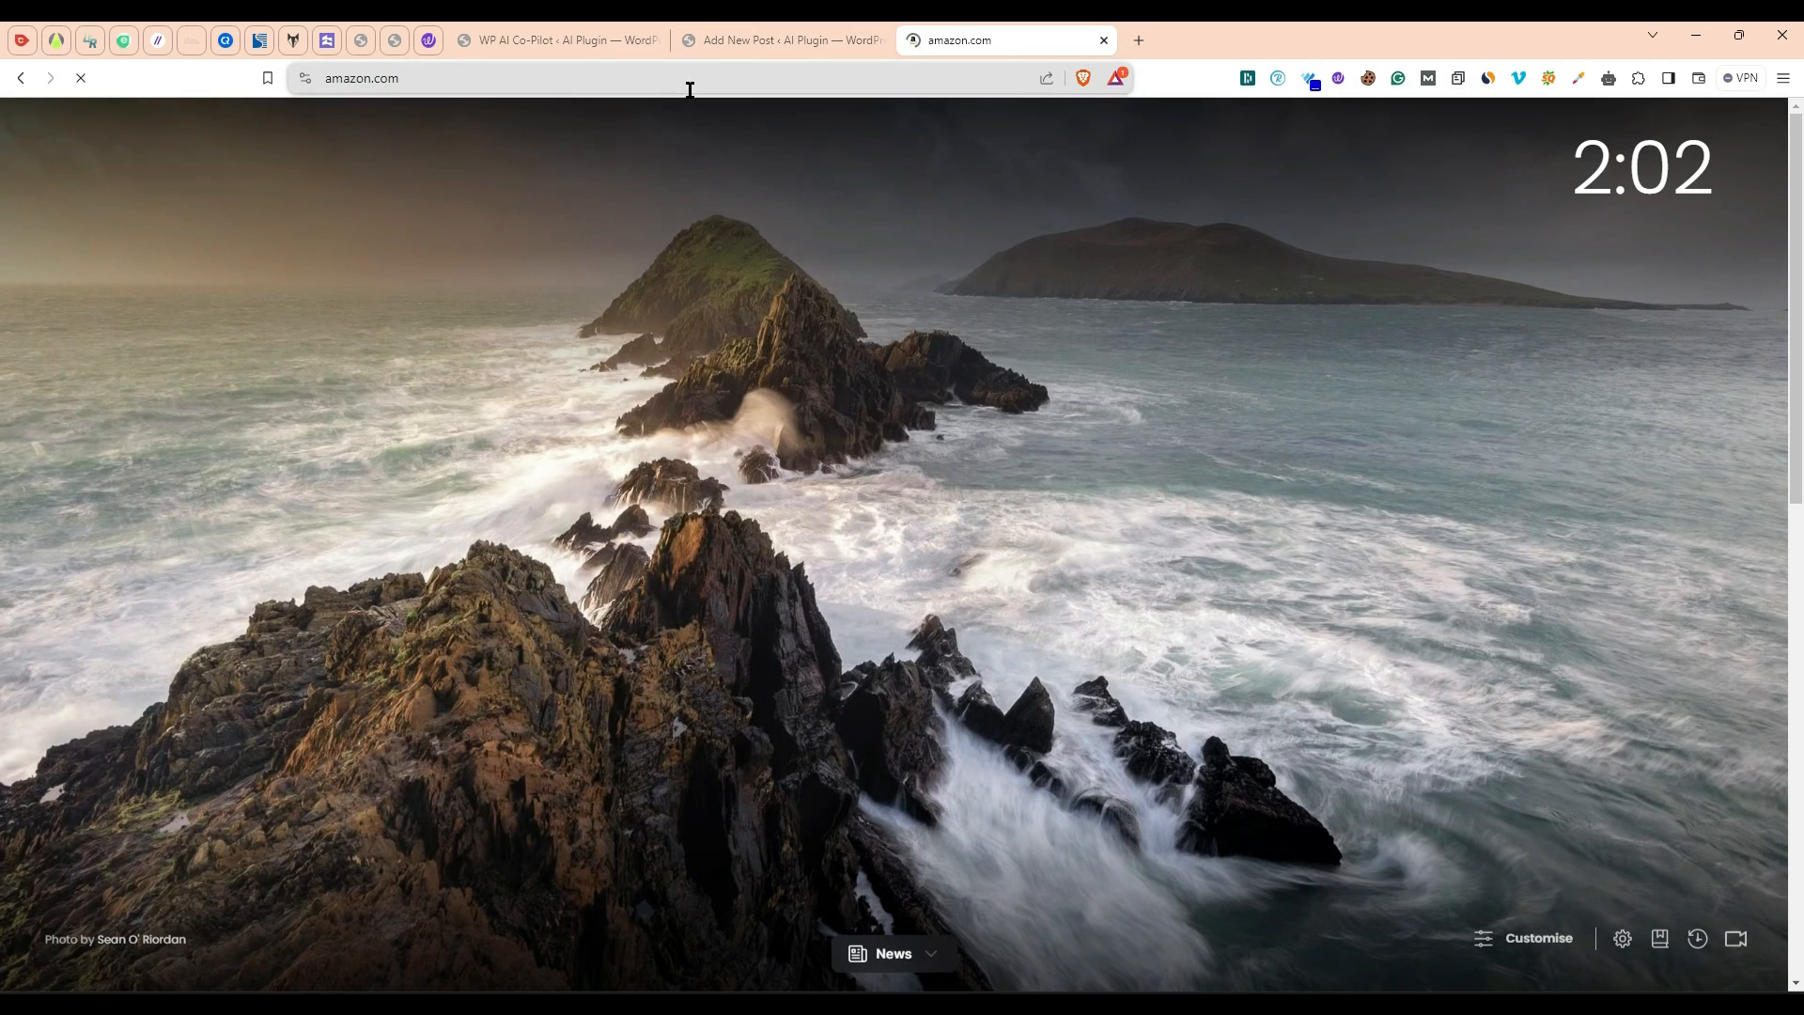
left_click(456, 537)
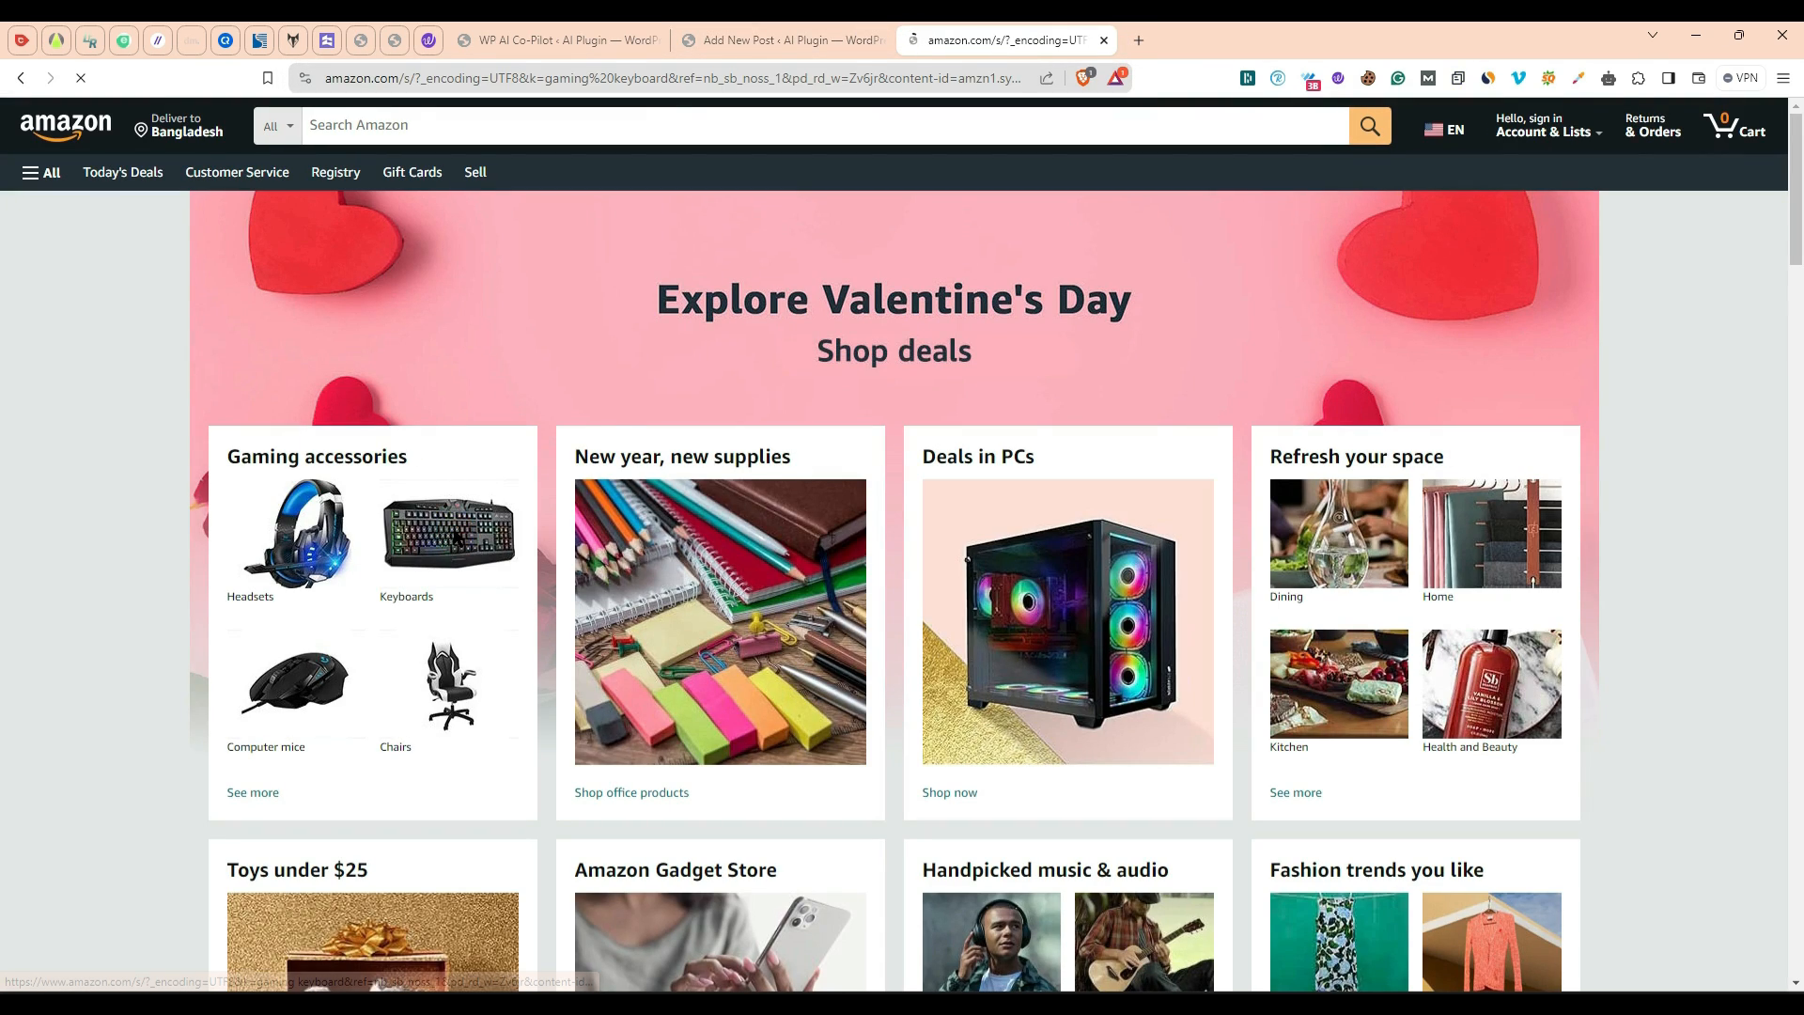
left_click(791, 321)
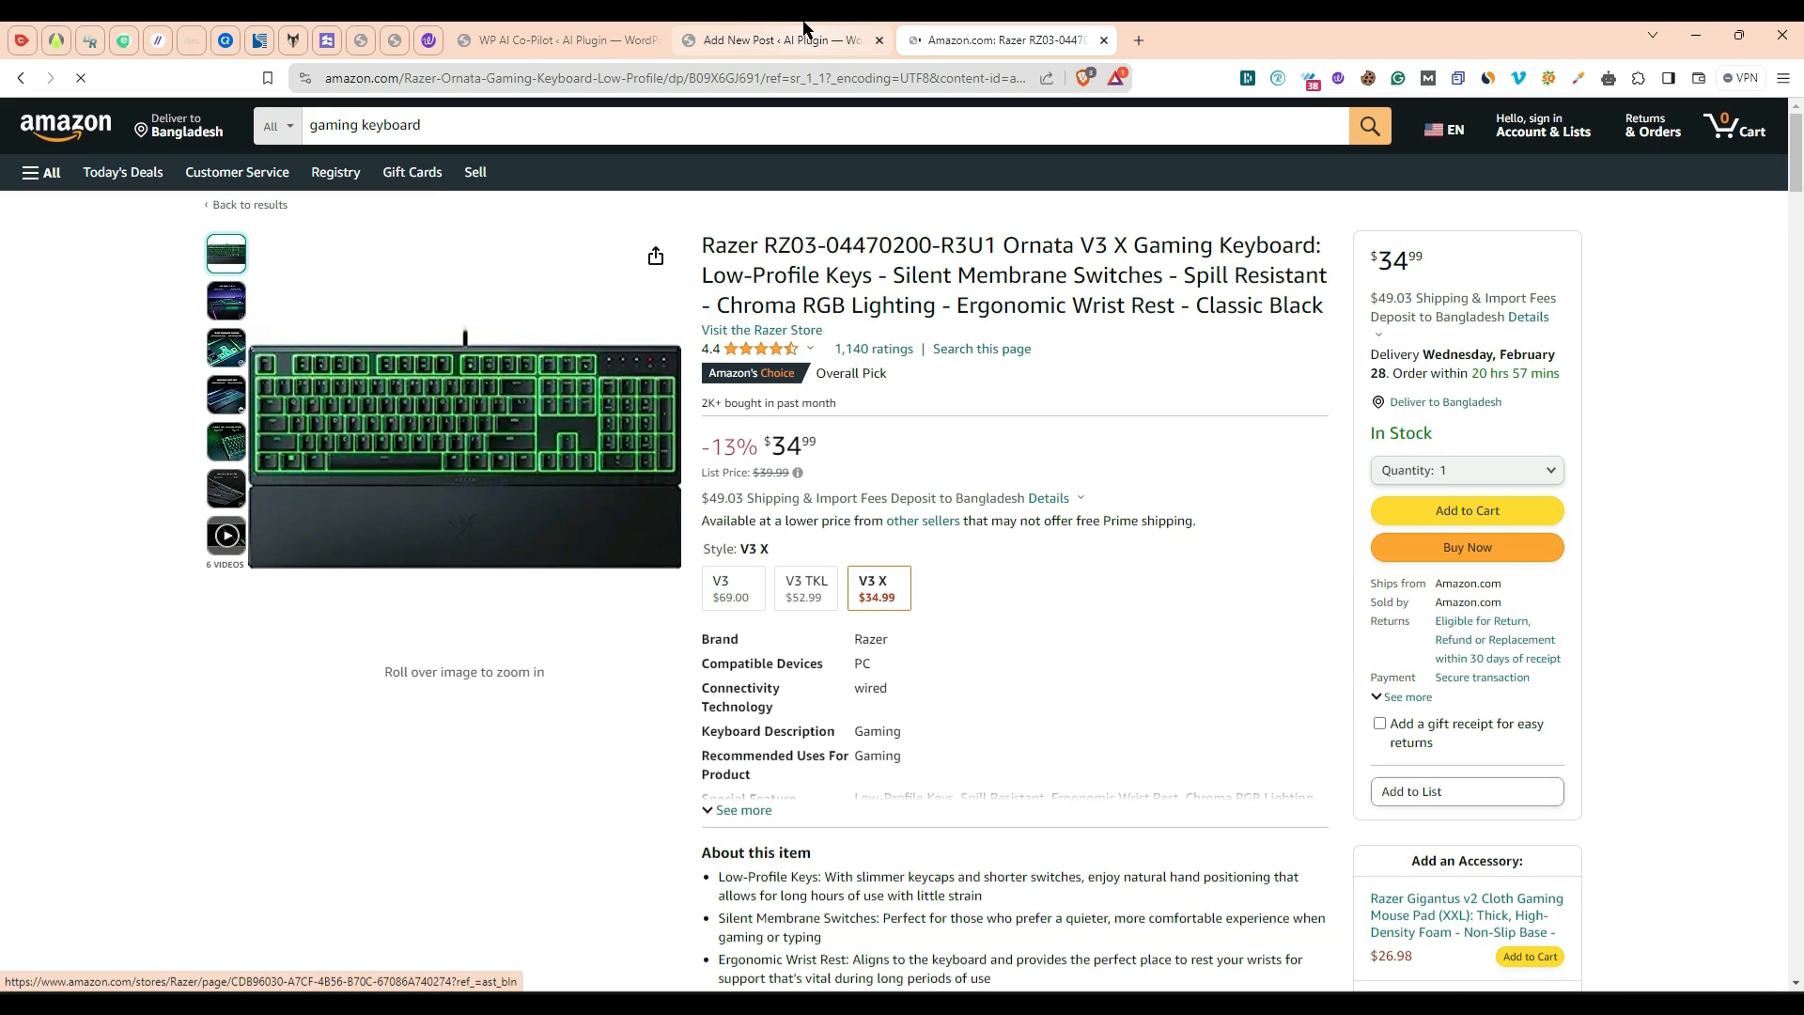
Step: Return to the post editor and open the "Ecommerce Product Descriptions" AI prompt
left_click(778, 40)
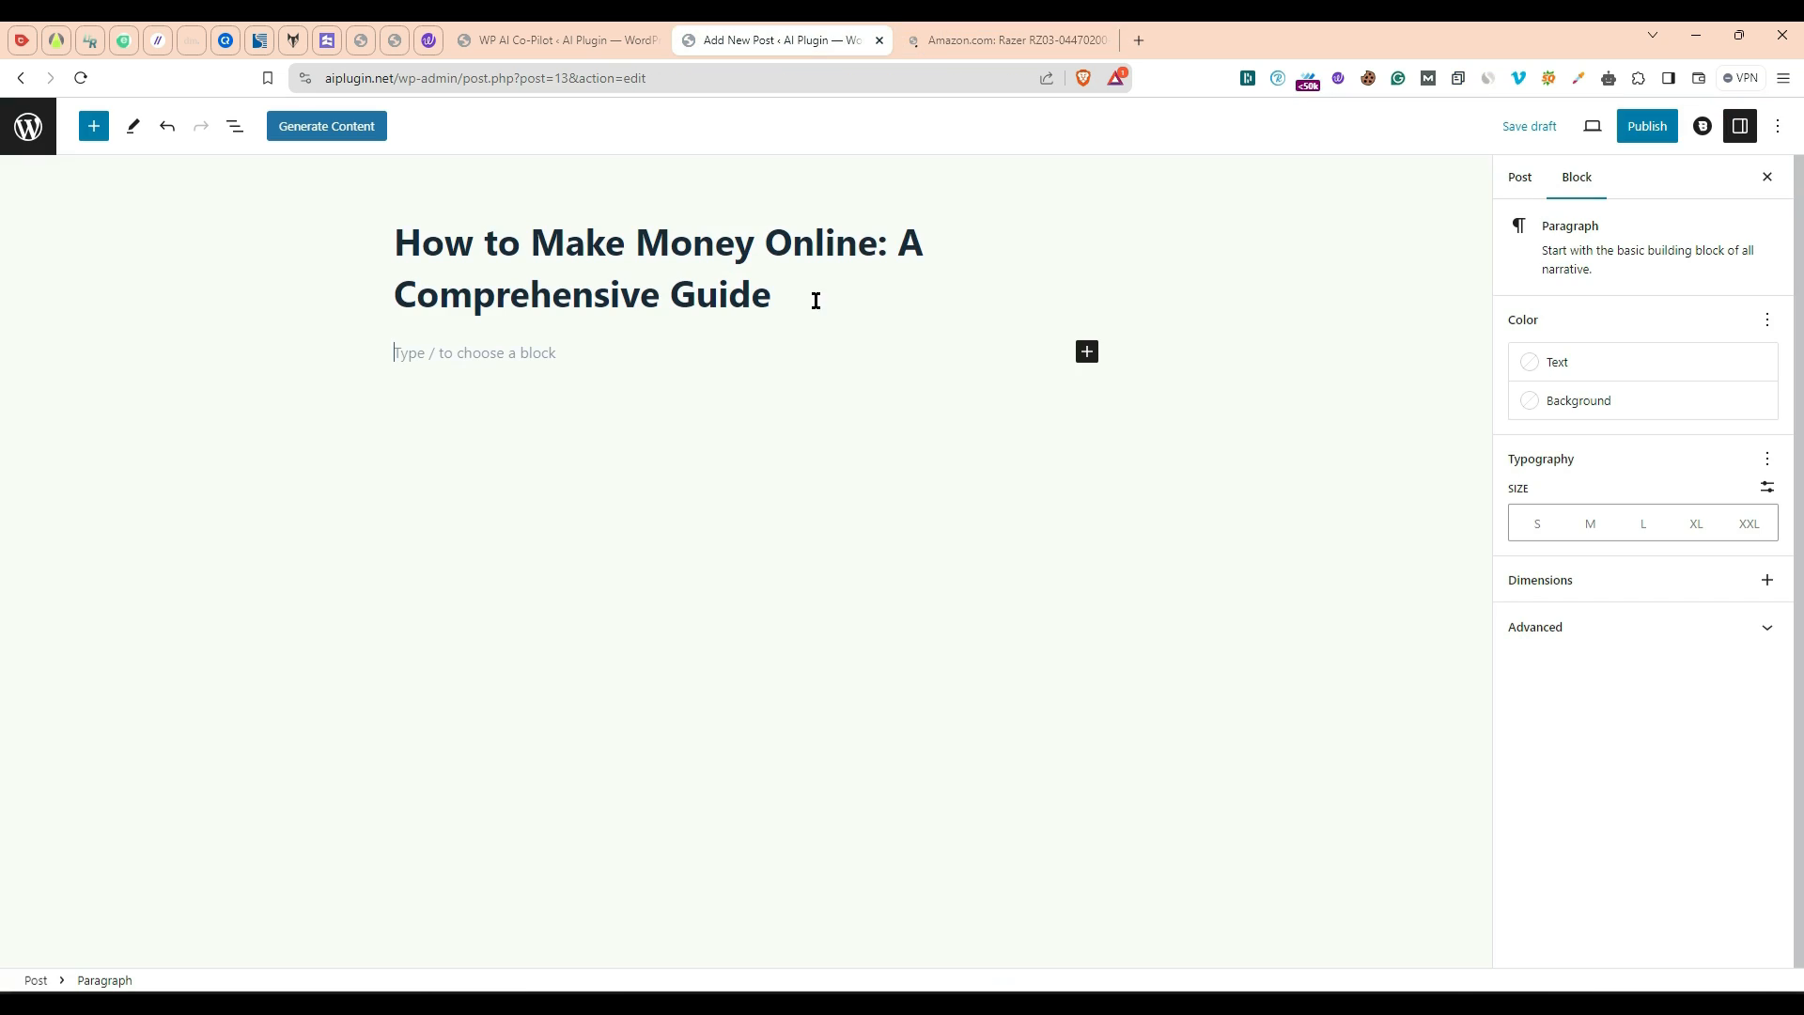
left_click(376, 126)
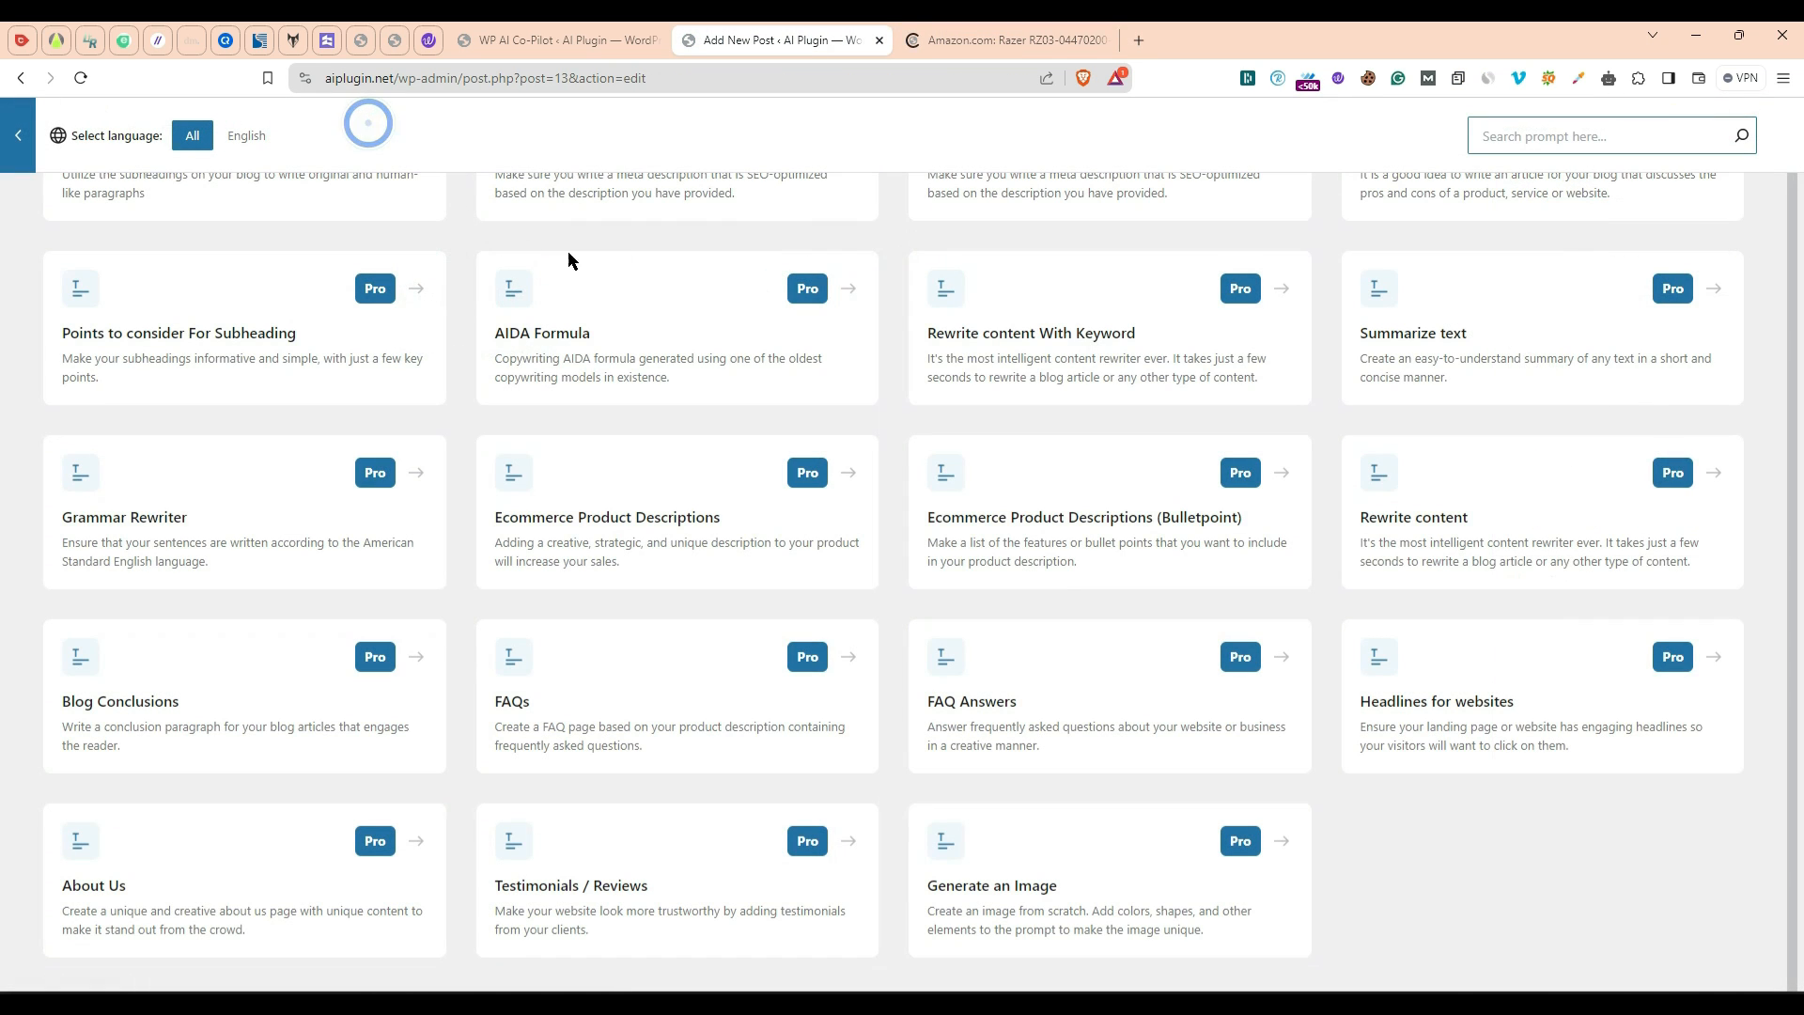
scroll(1453, 508, "up", 7)
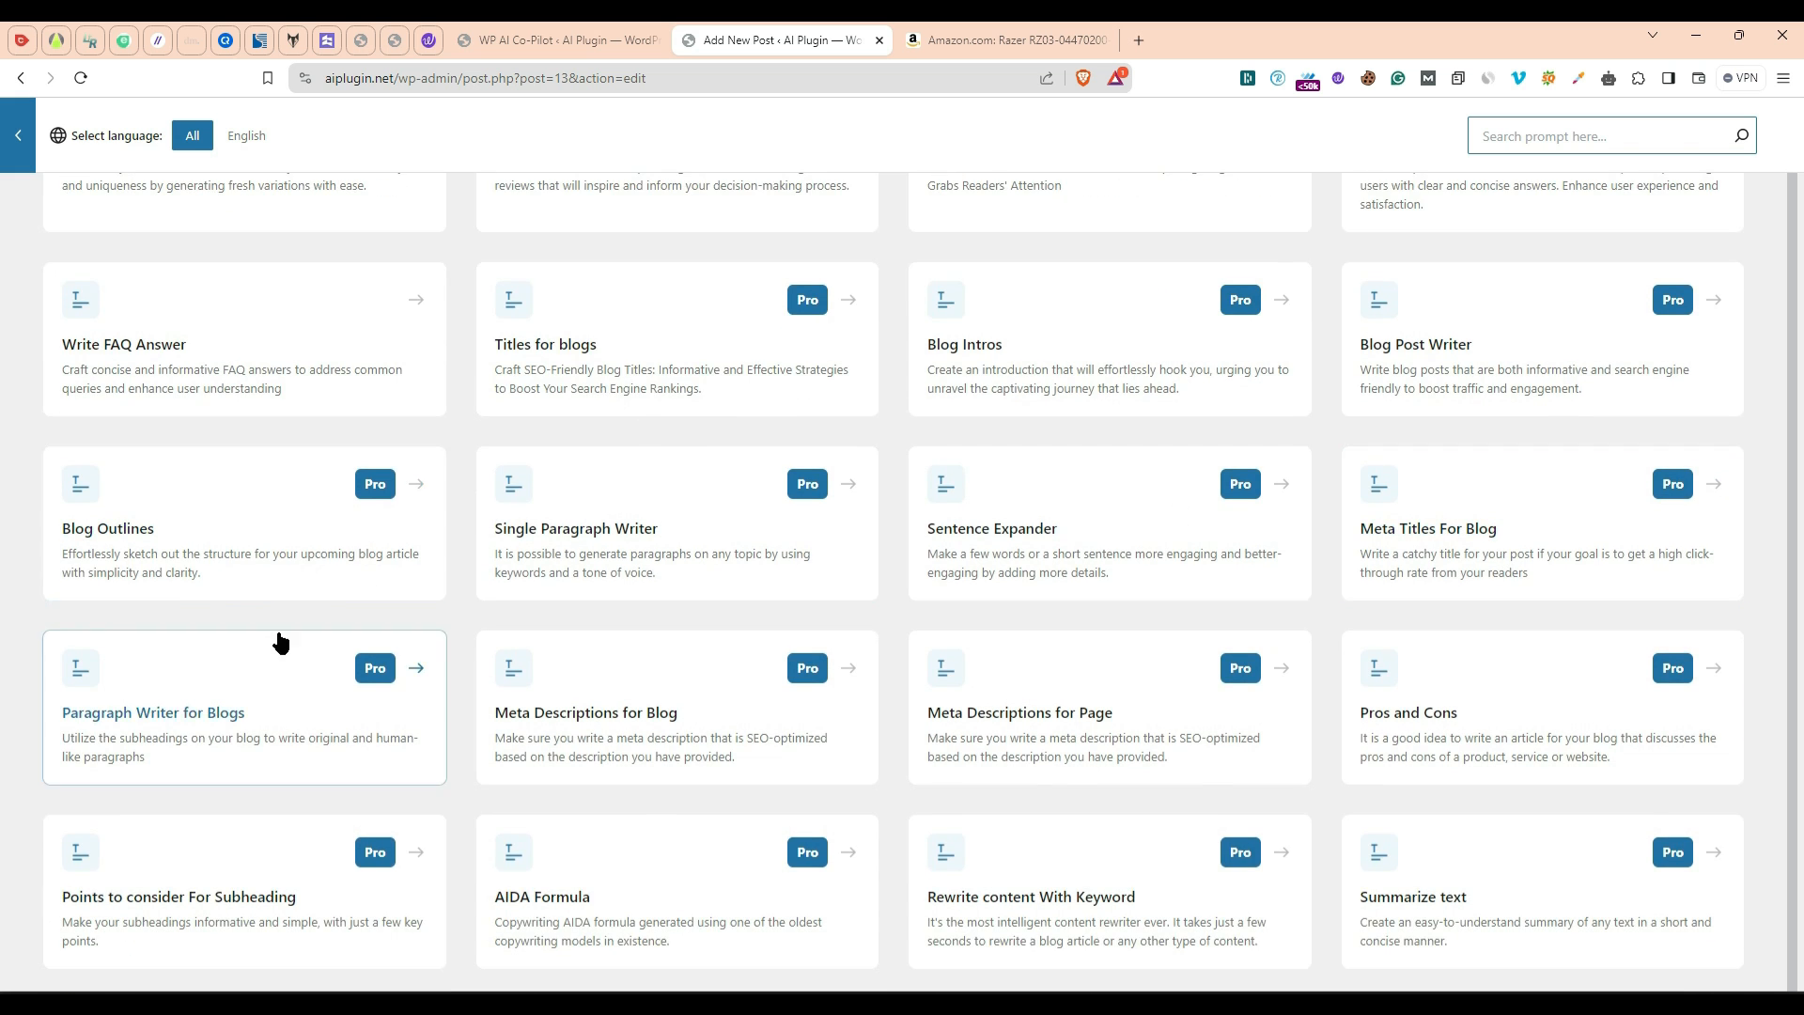
scroll(282, 636, "down", 4)
scroll(296, 627, "down", 3)
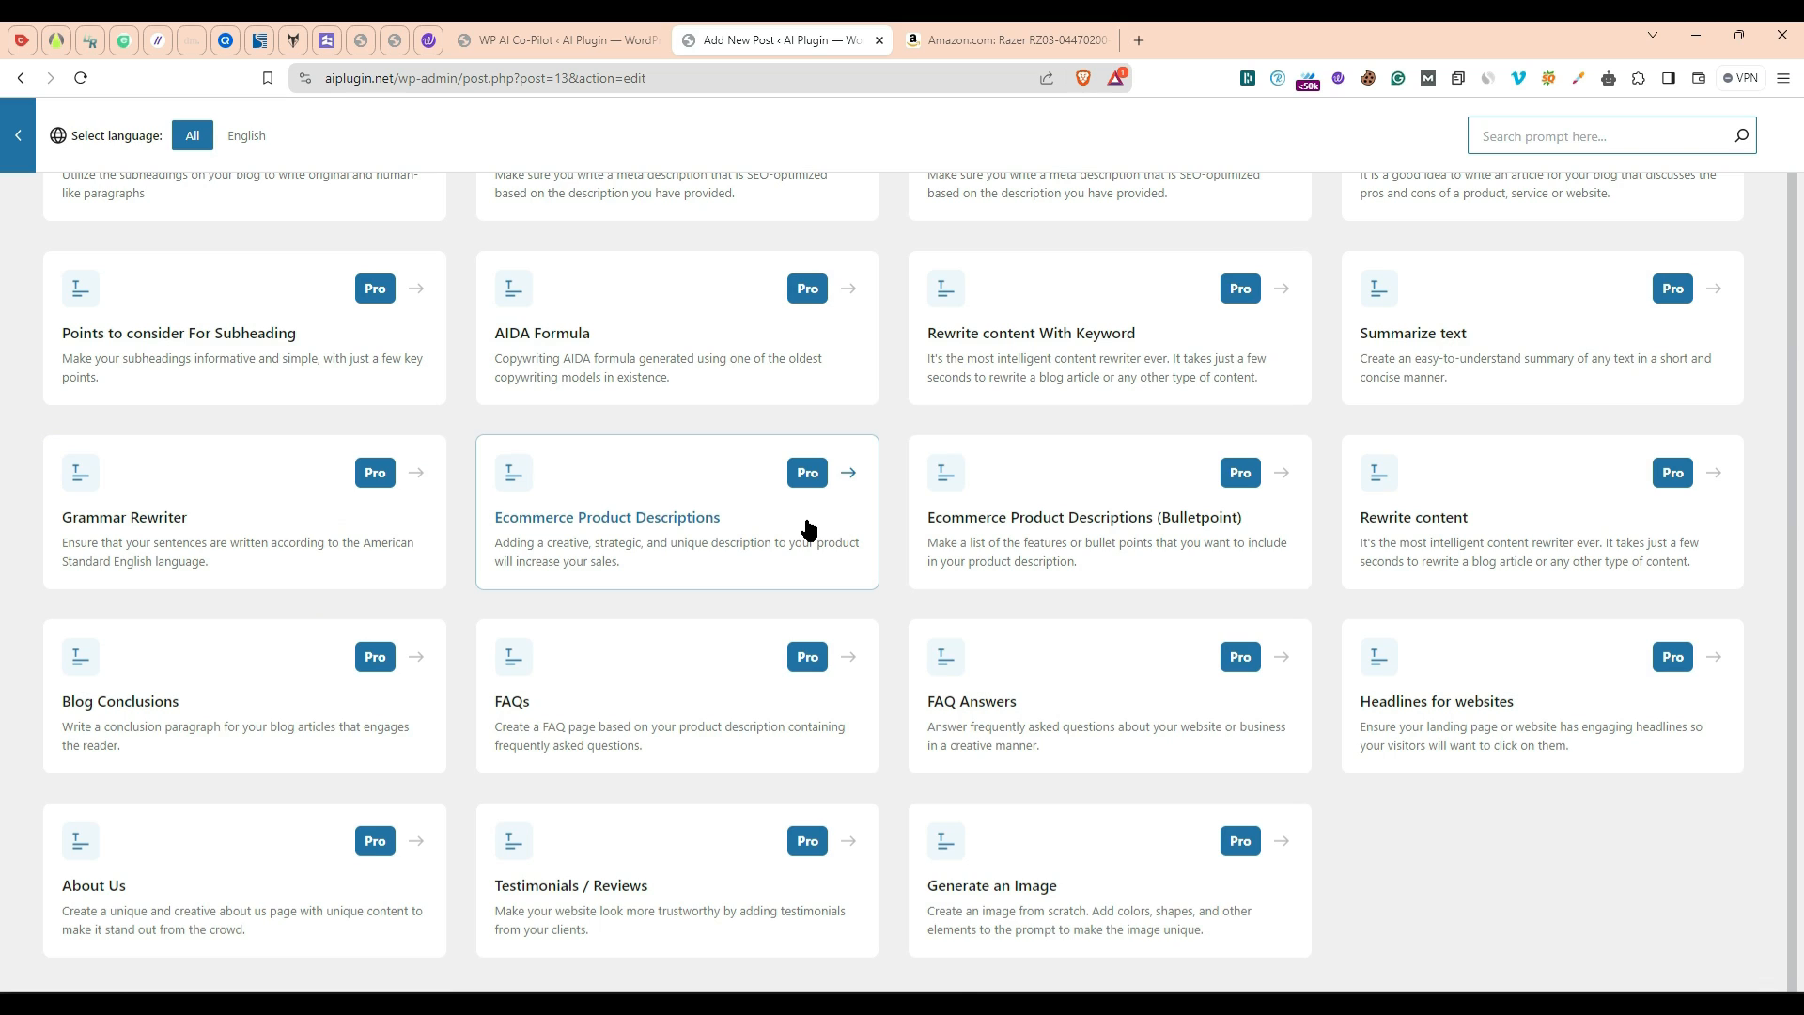
left_click(685, 510)
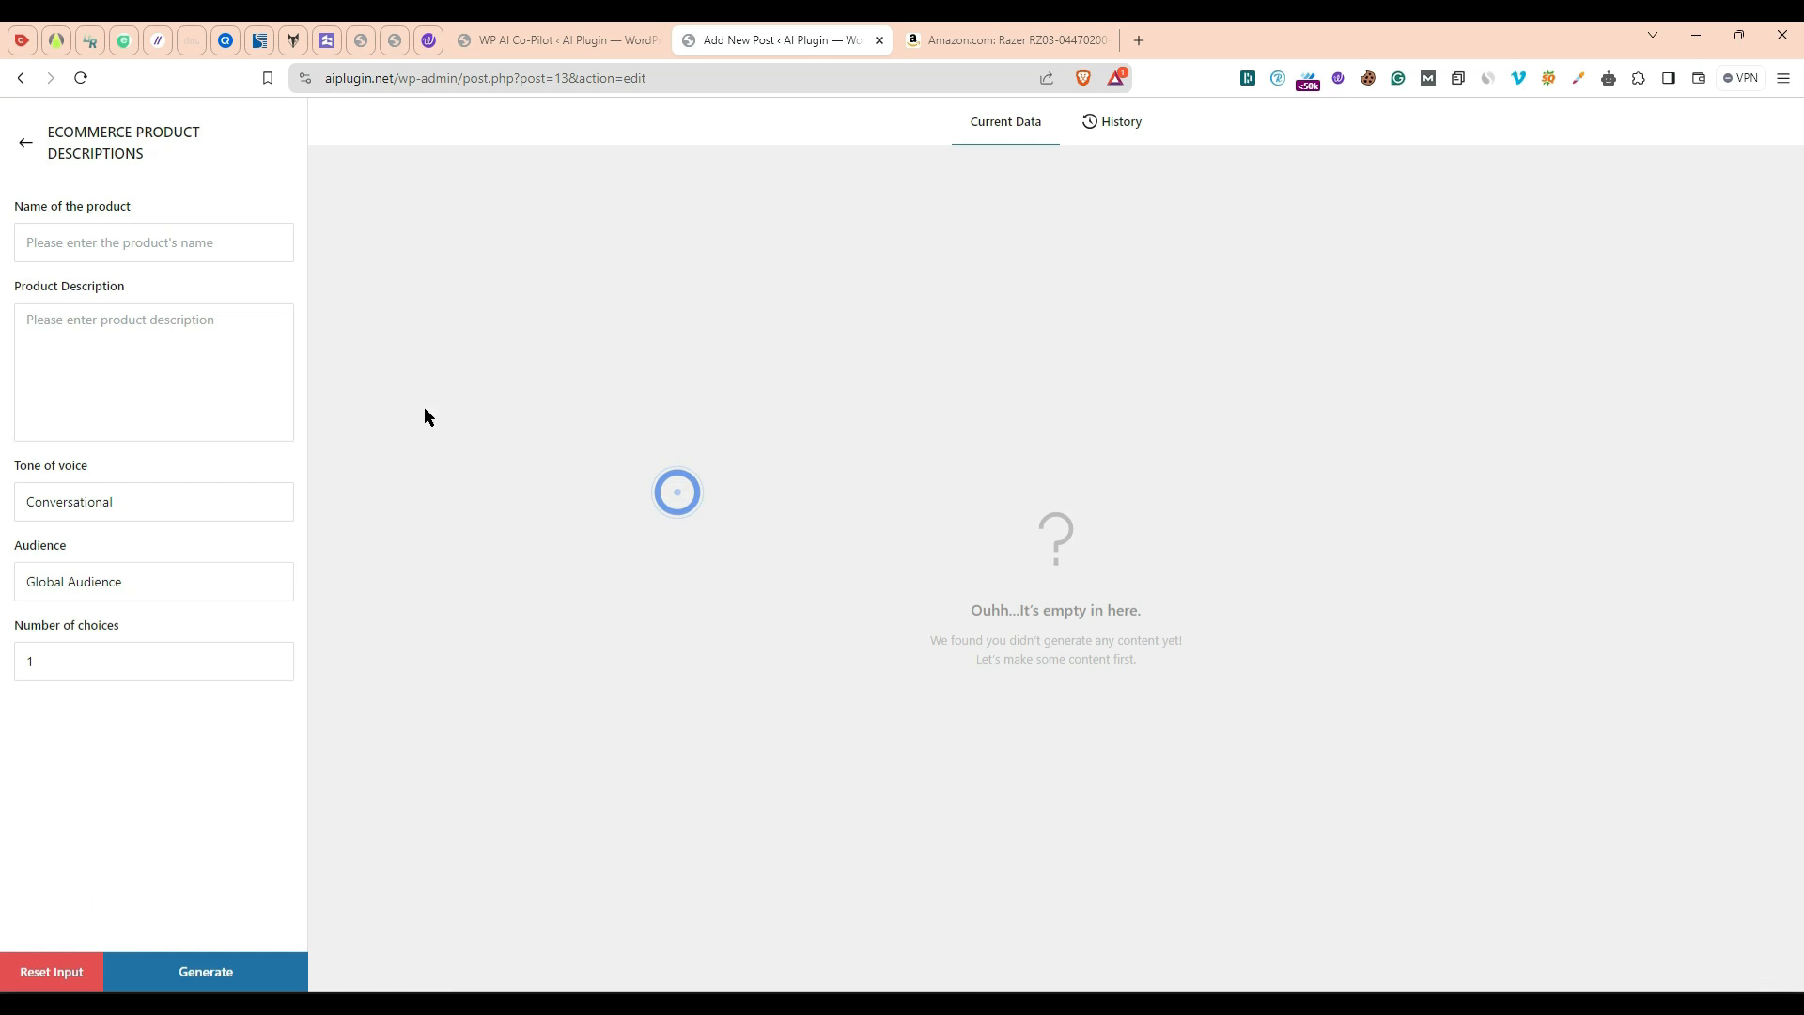
left_click(104, 226)
left_click(968, 40)
left_click_drag(698, 241, 1311, 246)
key("ctrl+c")
left_click(799, 40)
key("ctrl+v")
Step: Copy all the "About this item" bullet points from Amazon into the Ecommerce Product Descriptions prompt as the product description
left_click(968, 40)
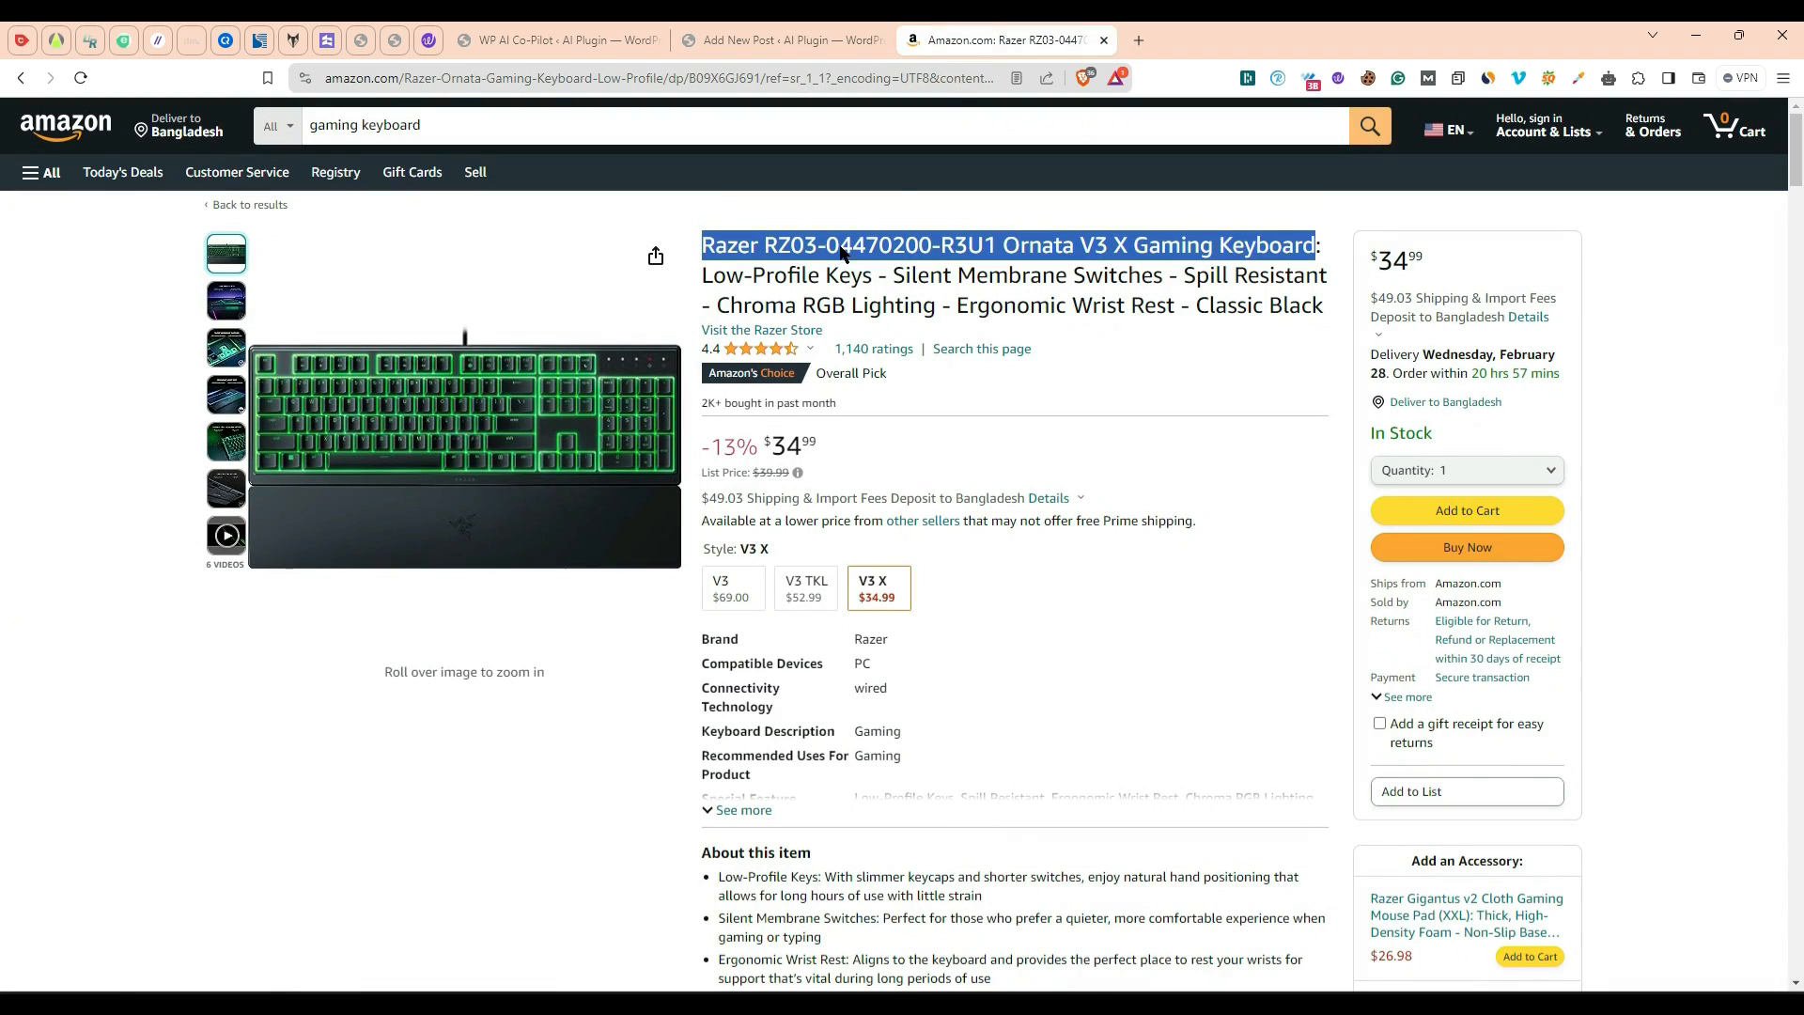
scroll(1000, 577, "down", 4)
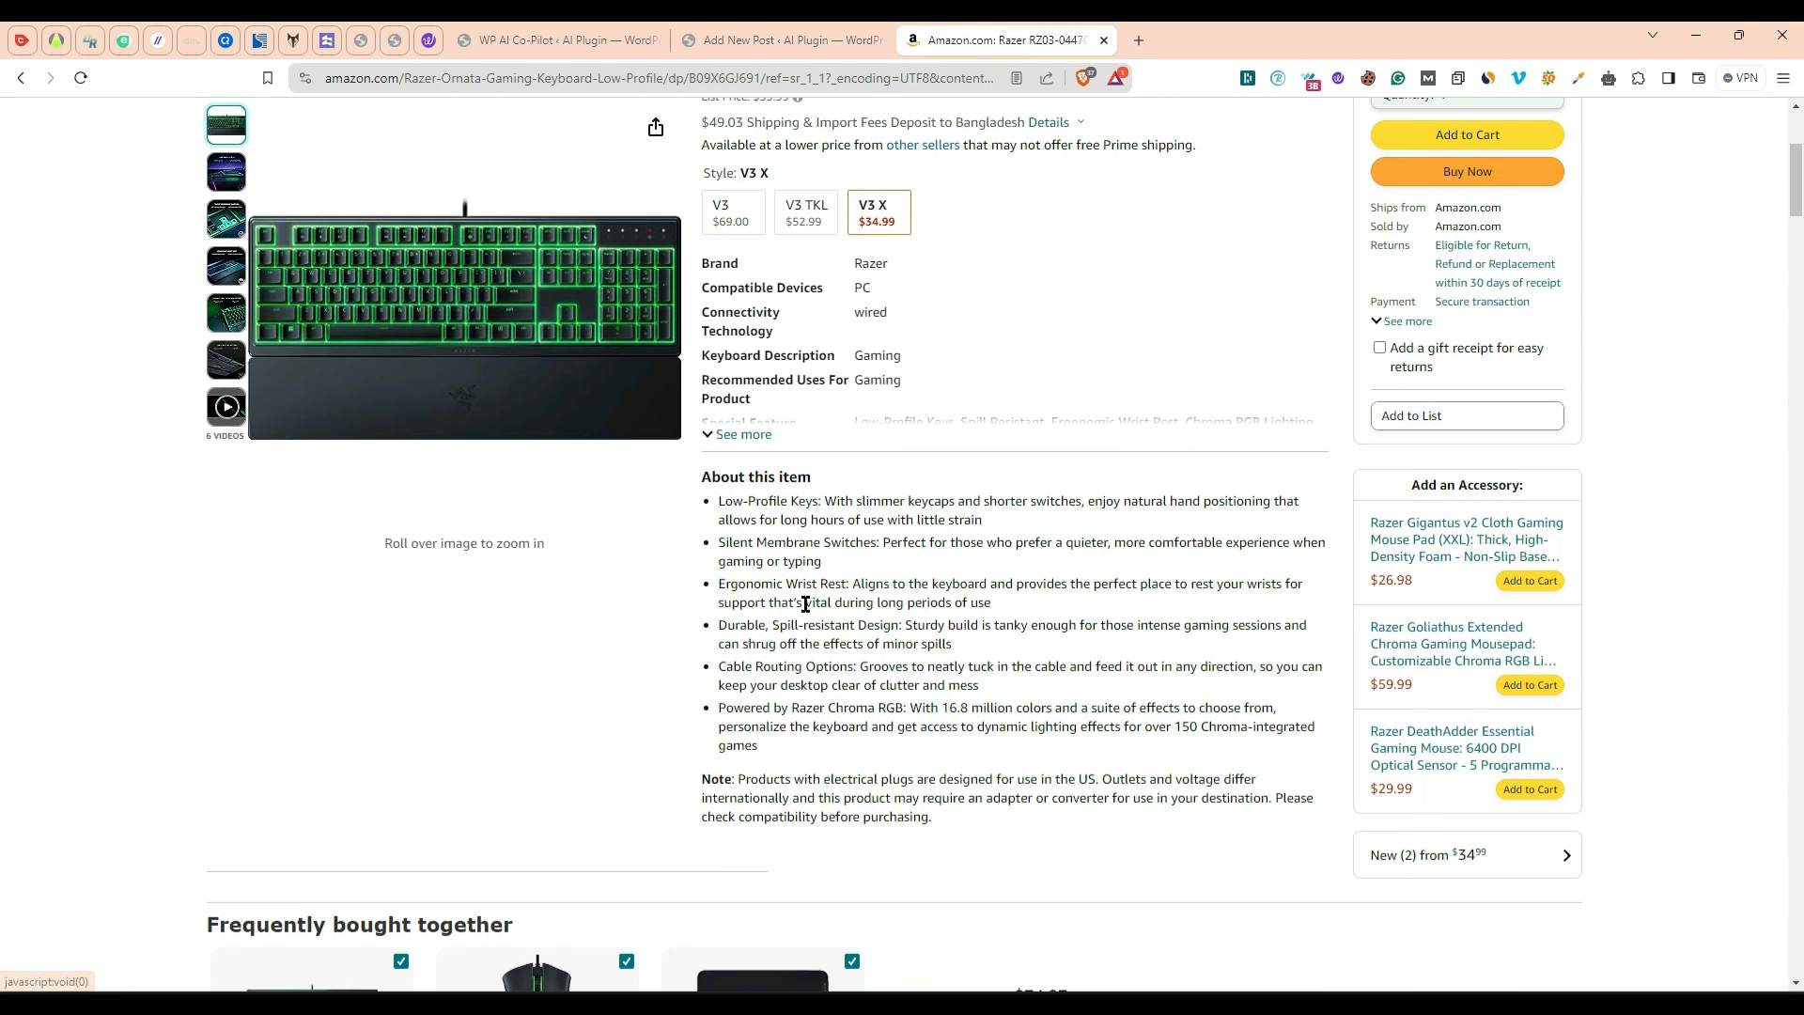
left_click_drag(845, 756, 721, 509)
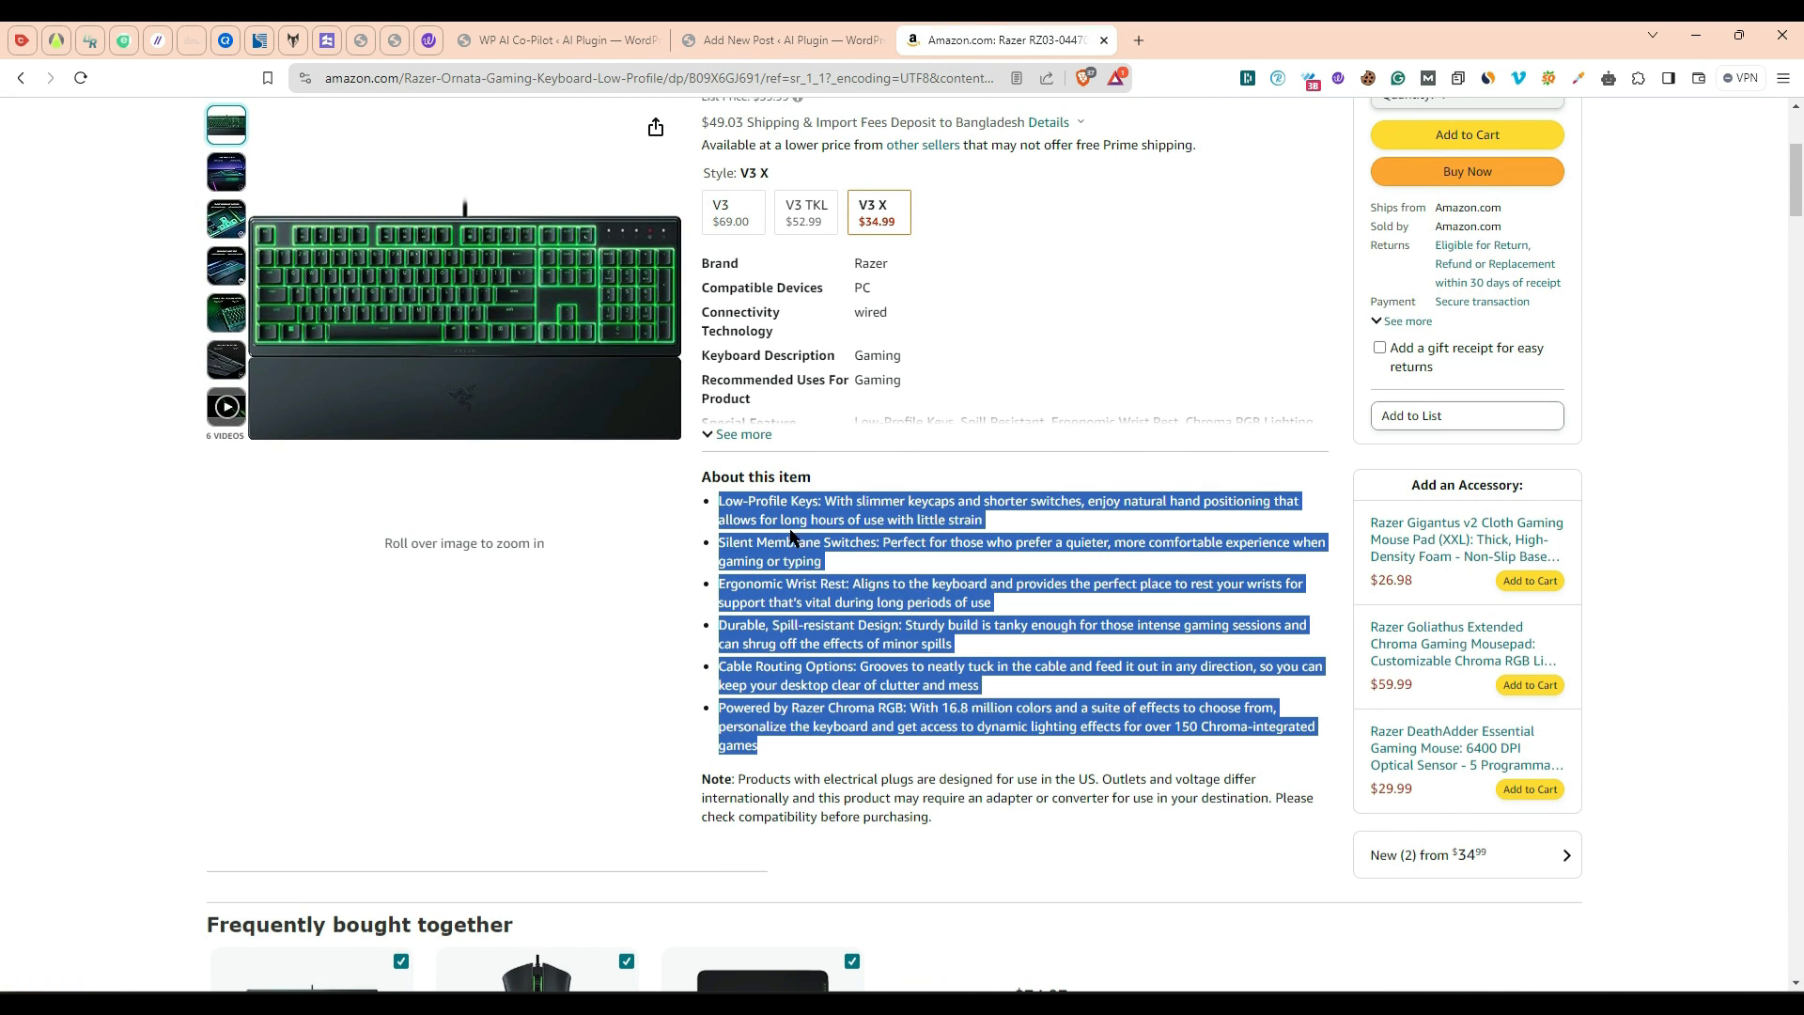
key("ctrl+c")
left_click(780, 40)
left_click(182, 338)
key("ctrl+v")
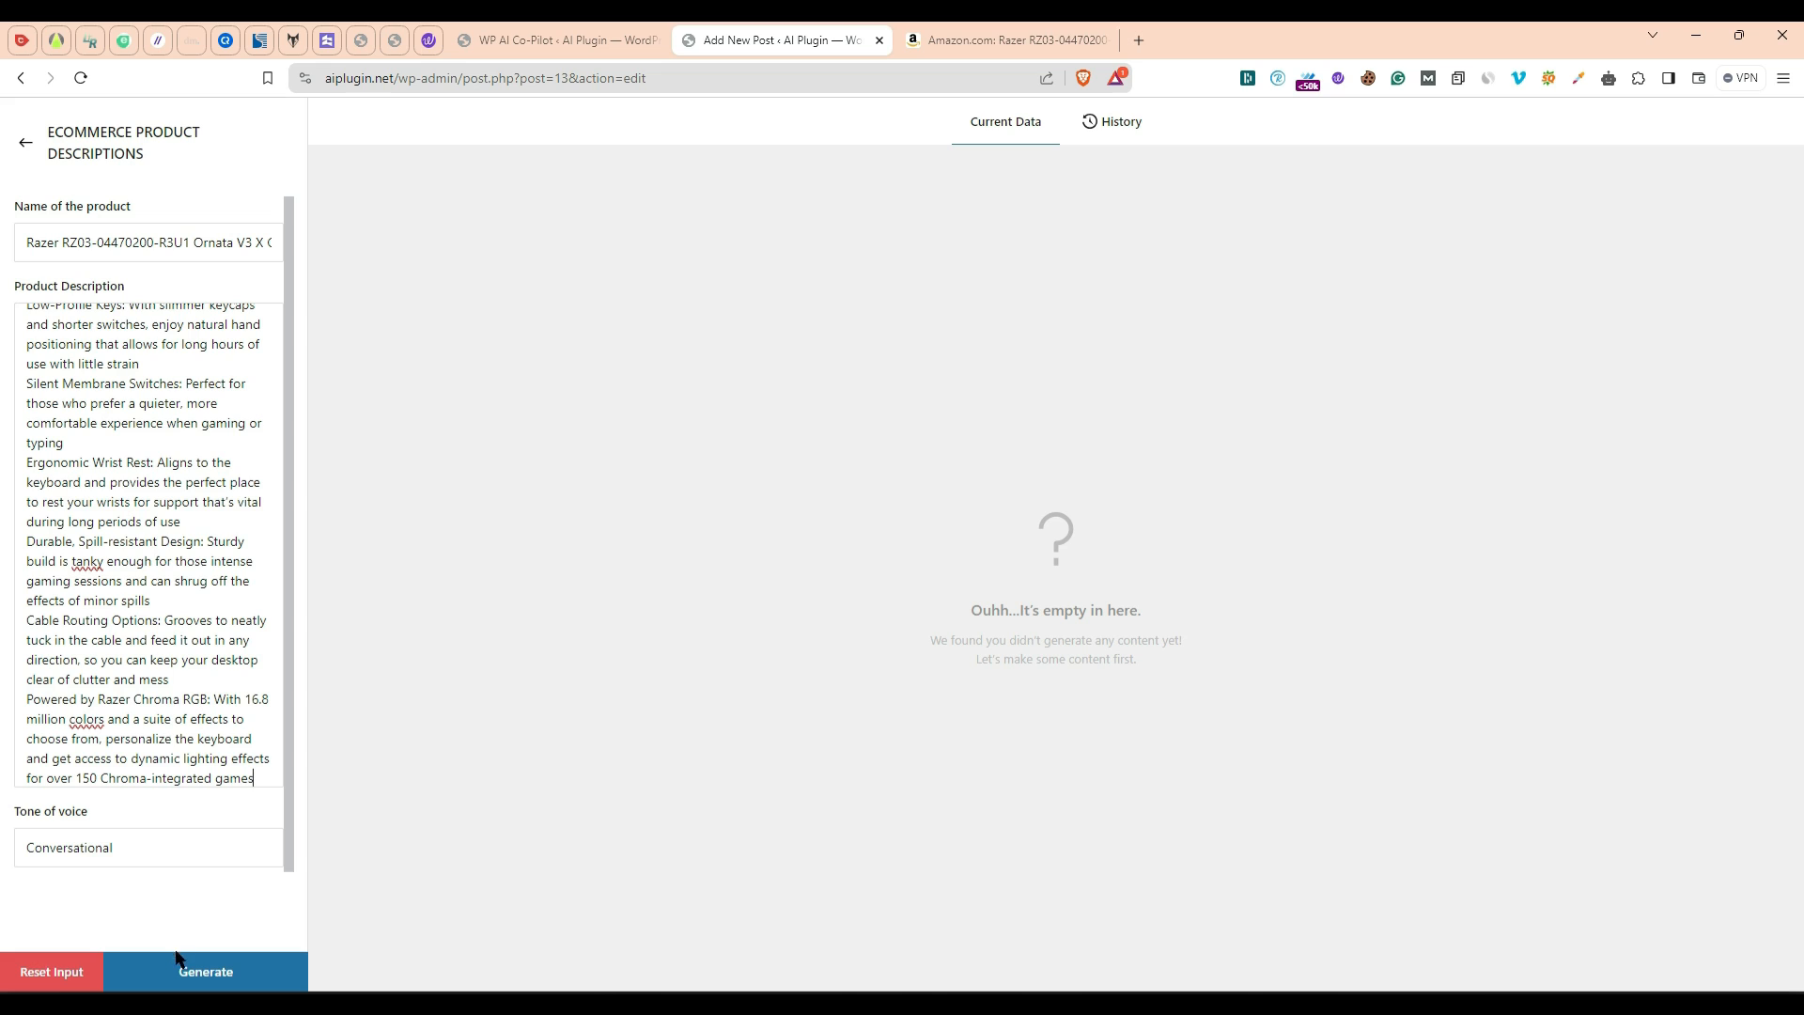
Step: Generate the ecommerce product description for the keyboard, insert it into the post and review it to the end
left_click(208, 977)
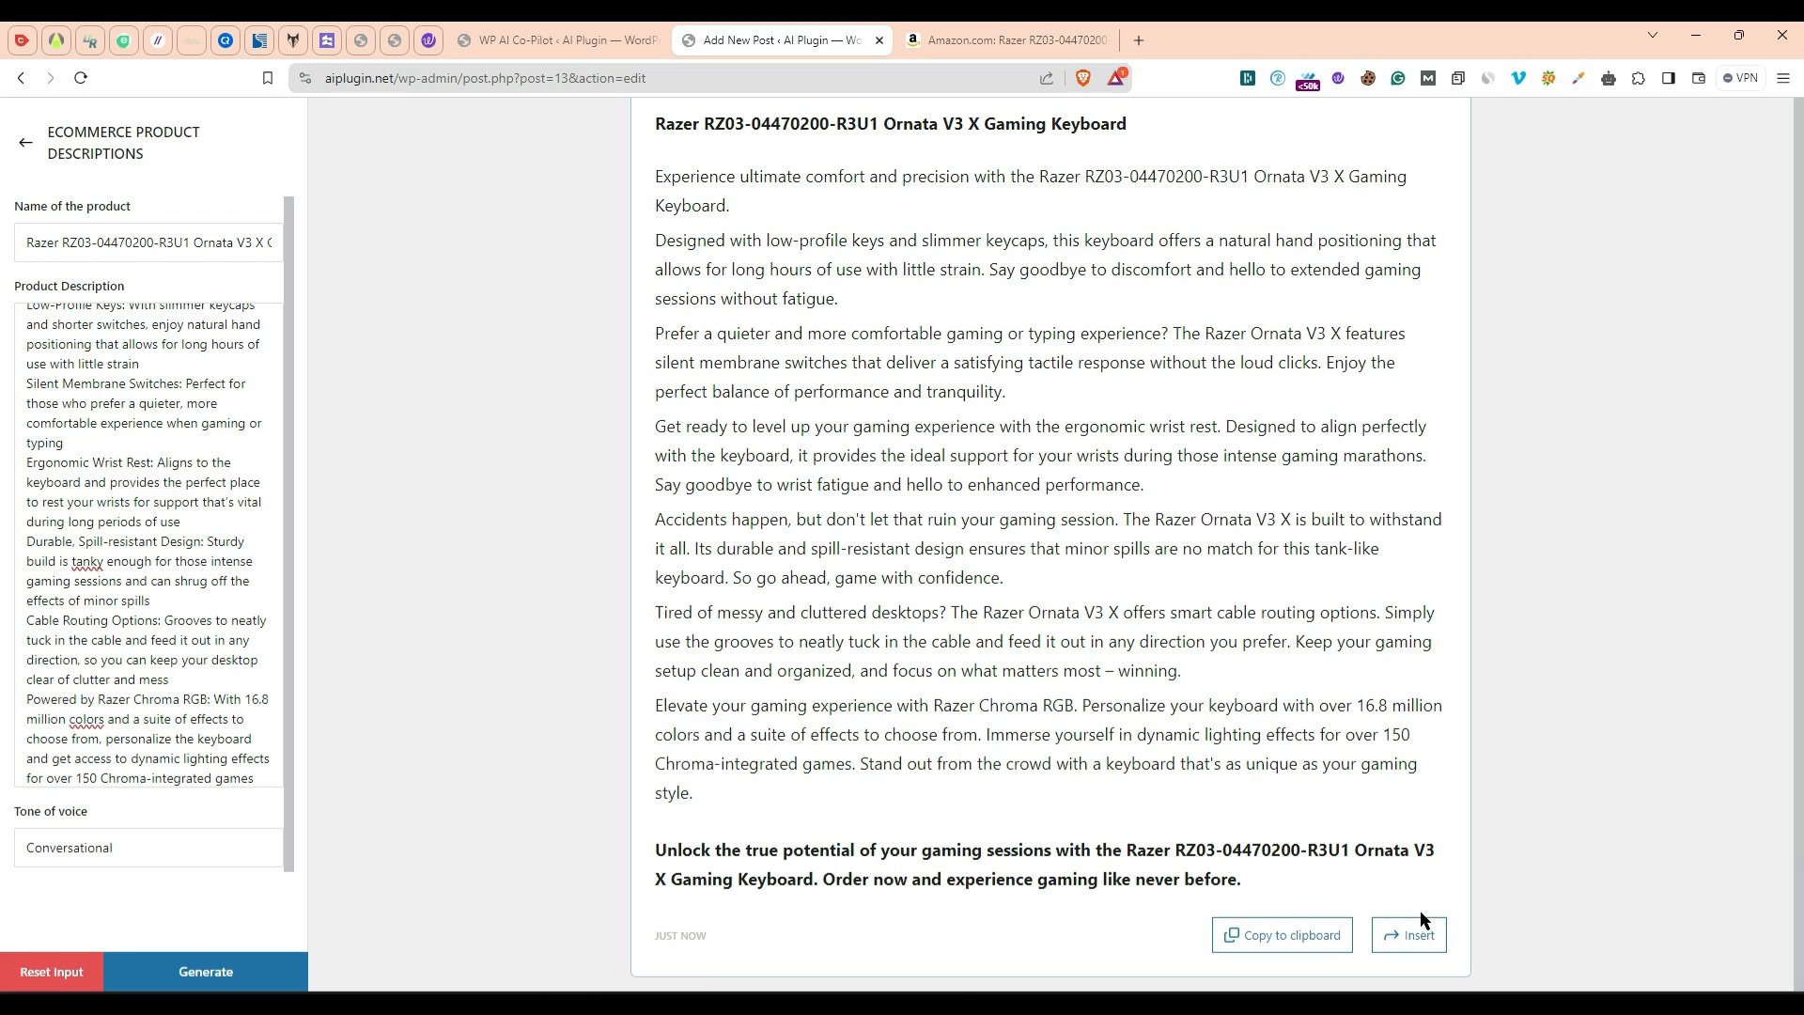
left_click(1418, 935)
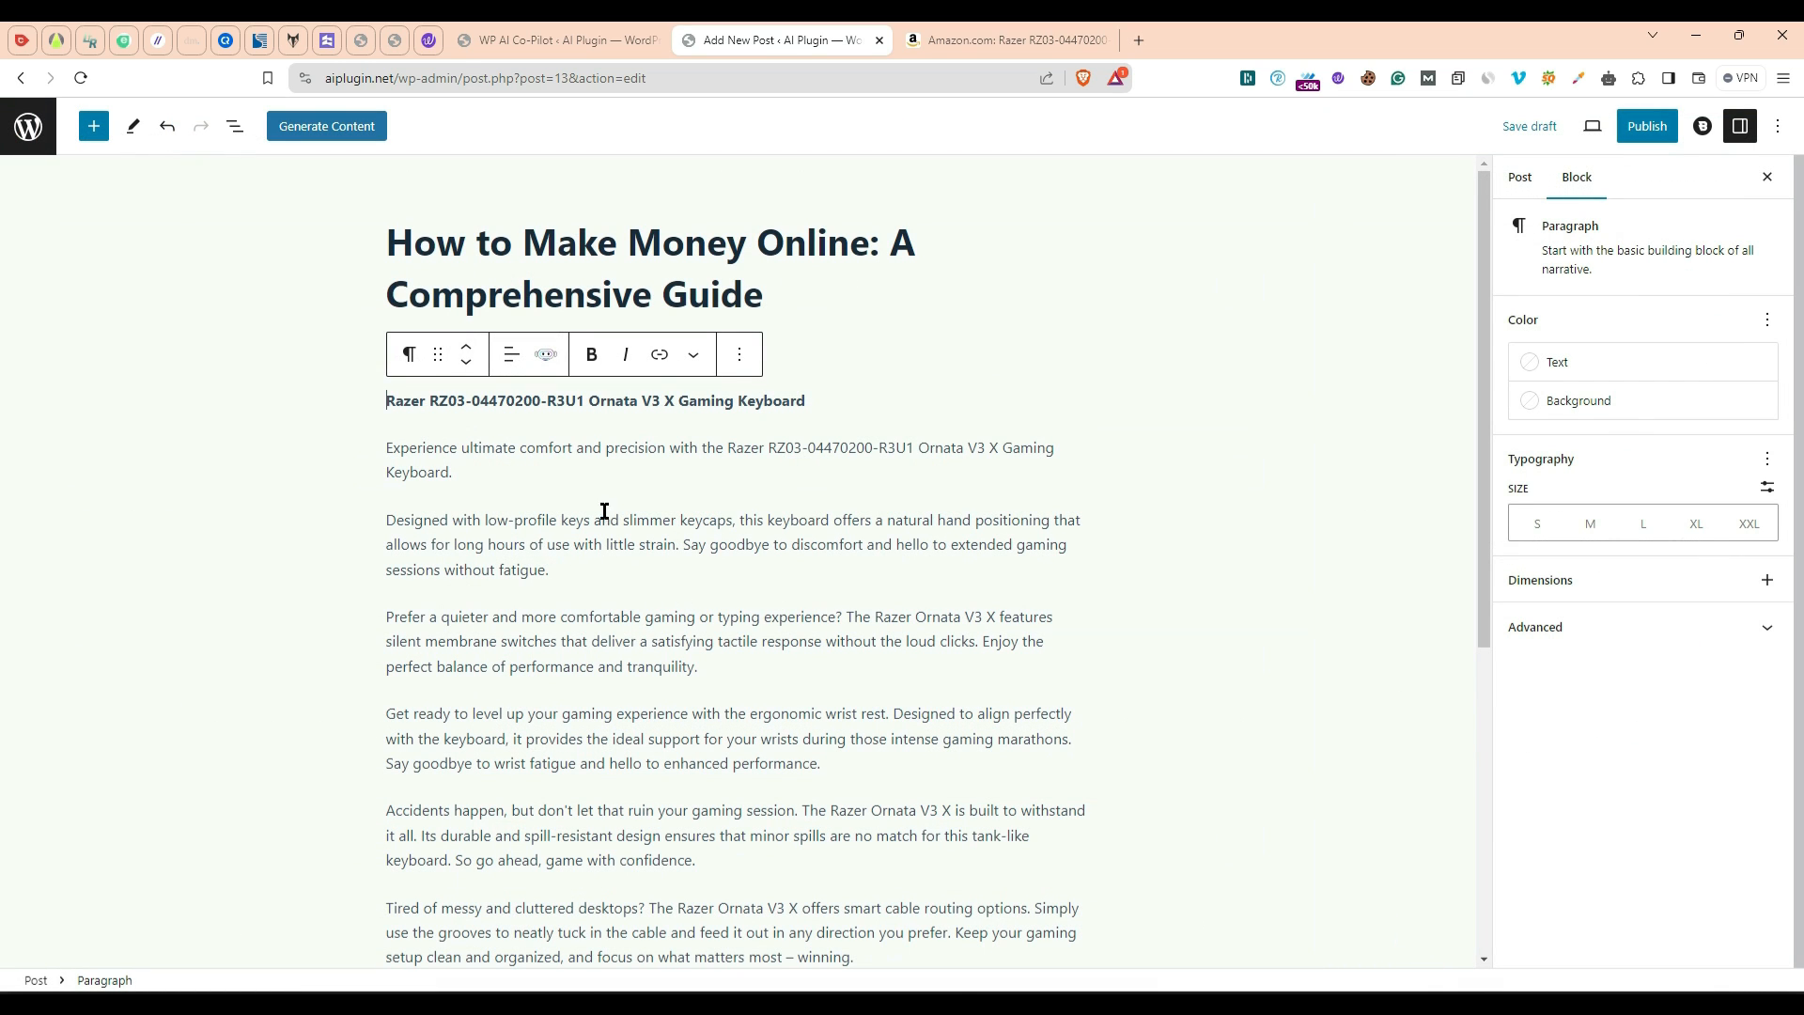
scroll(883, 596, "down", 3)
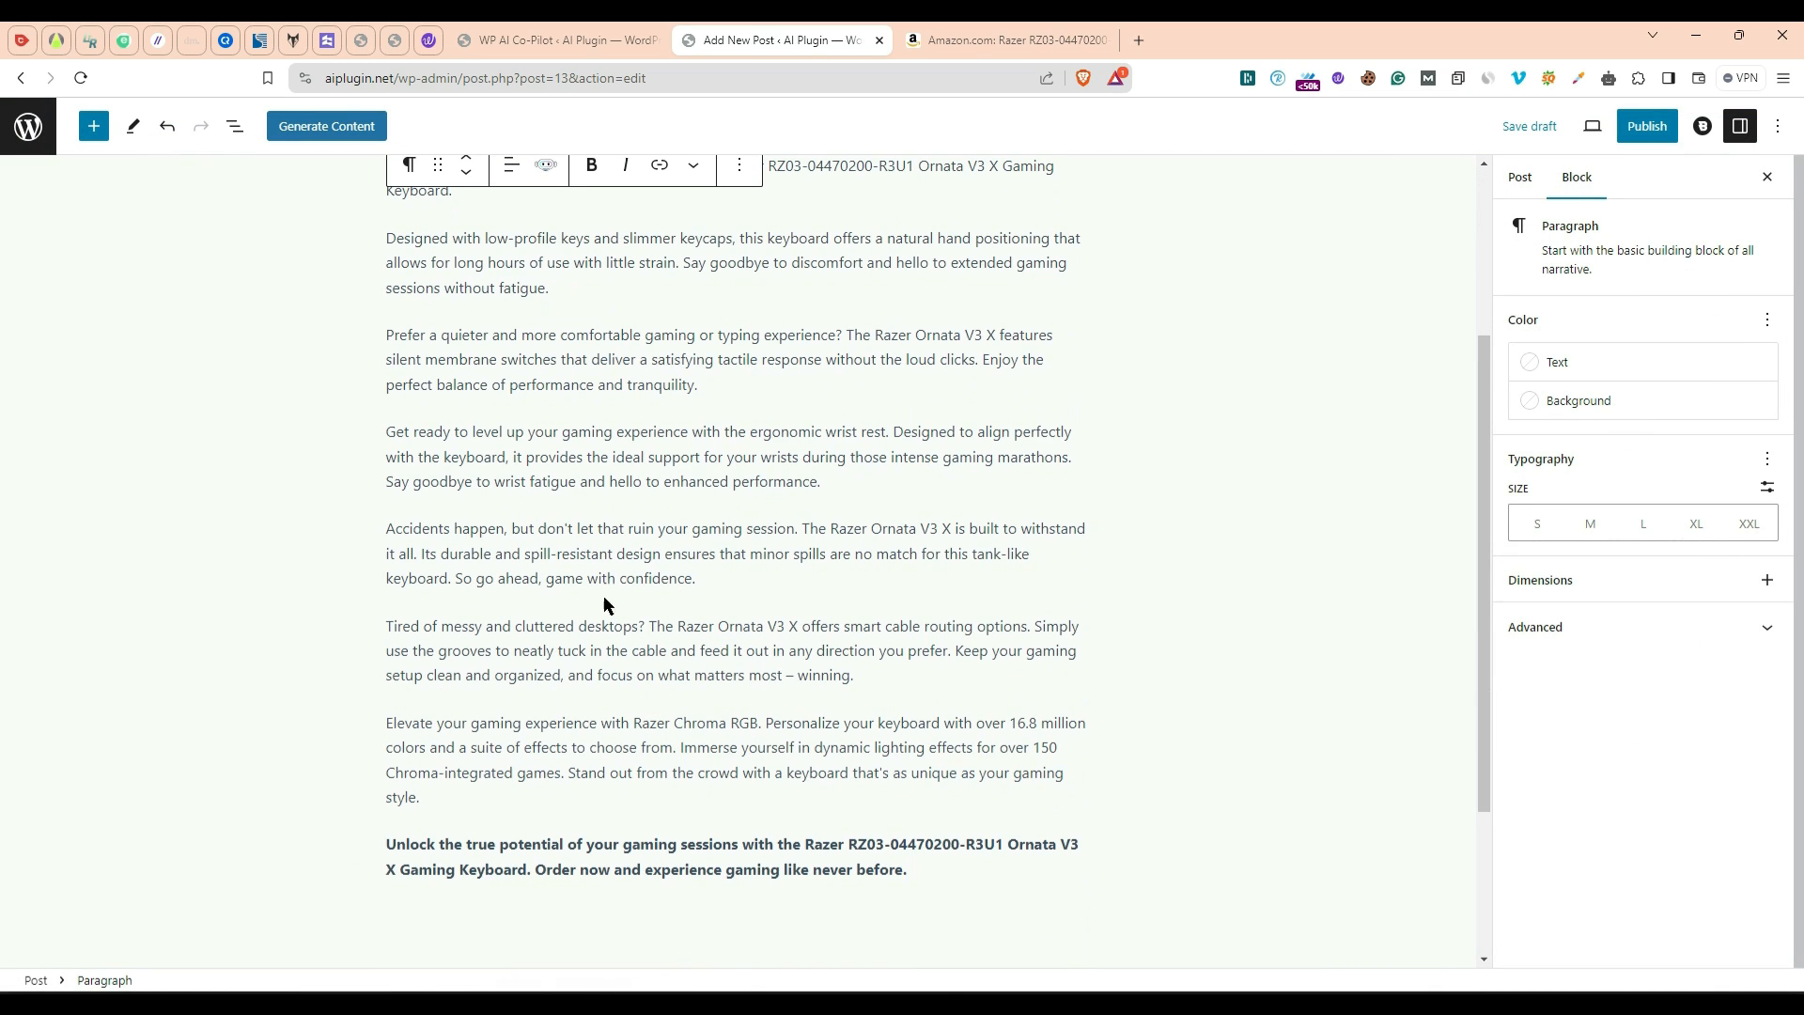
scroll(907, 851, "down", 1)
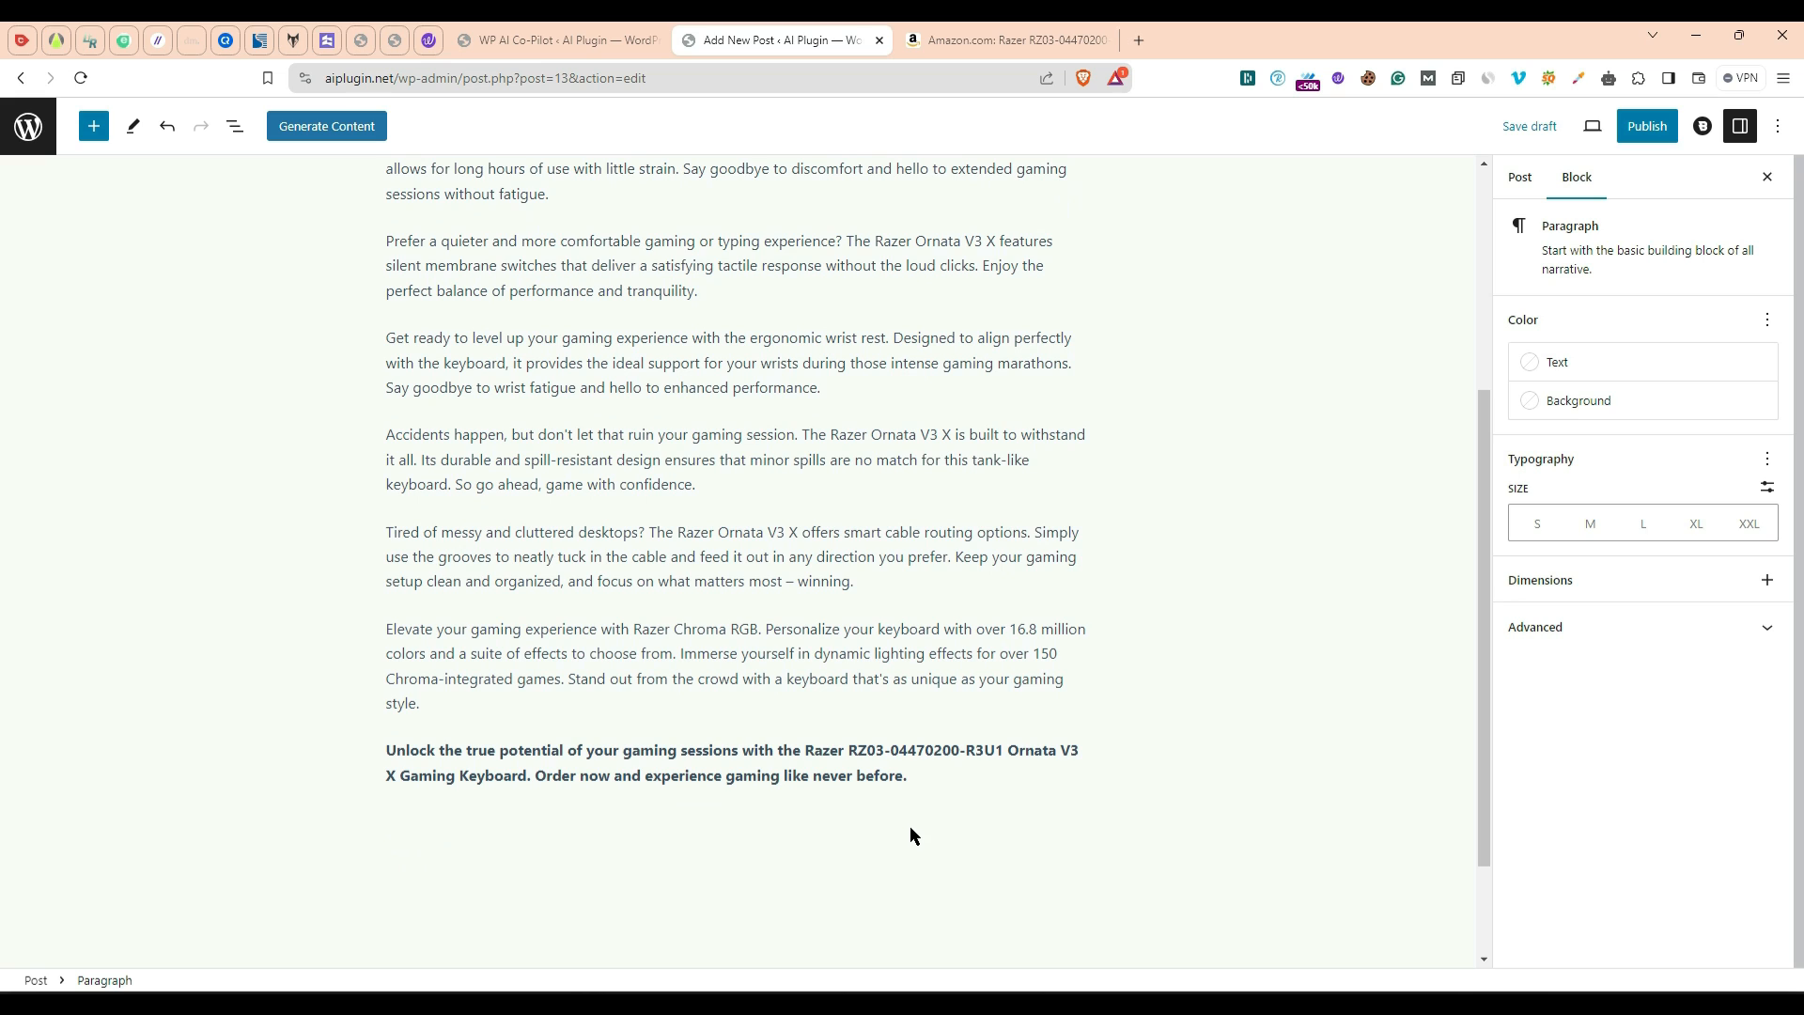
Step: Delete the inserted keyboard product description from the post
left_click(721, 488)
key("ctrl+a")
key("ctrl+a")
key("BackSpace")
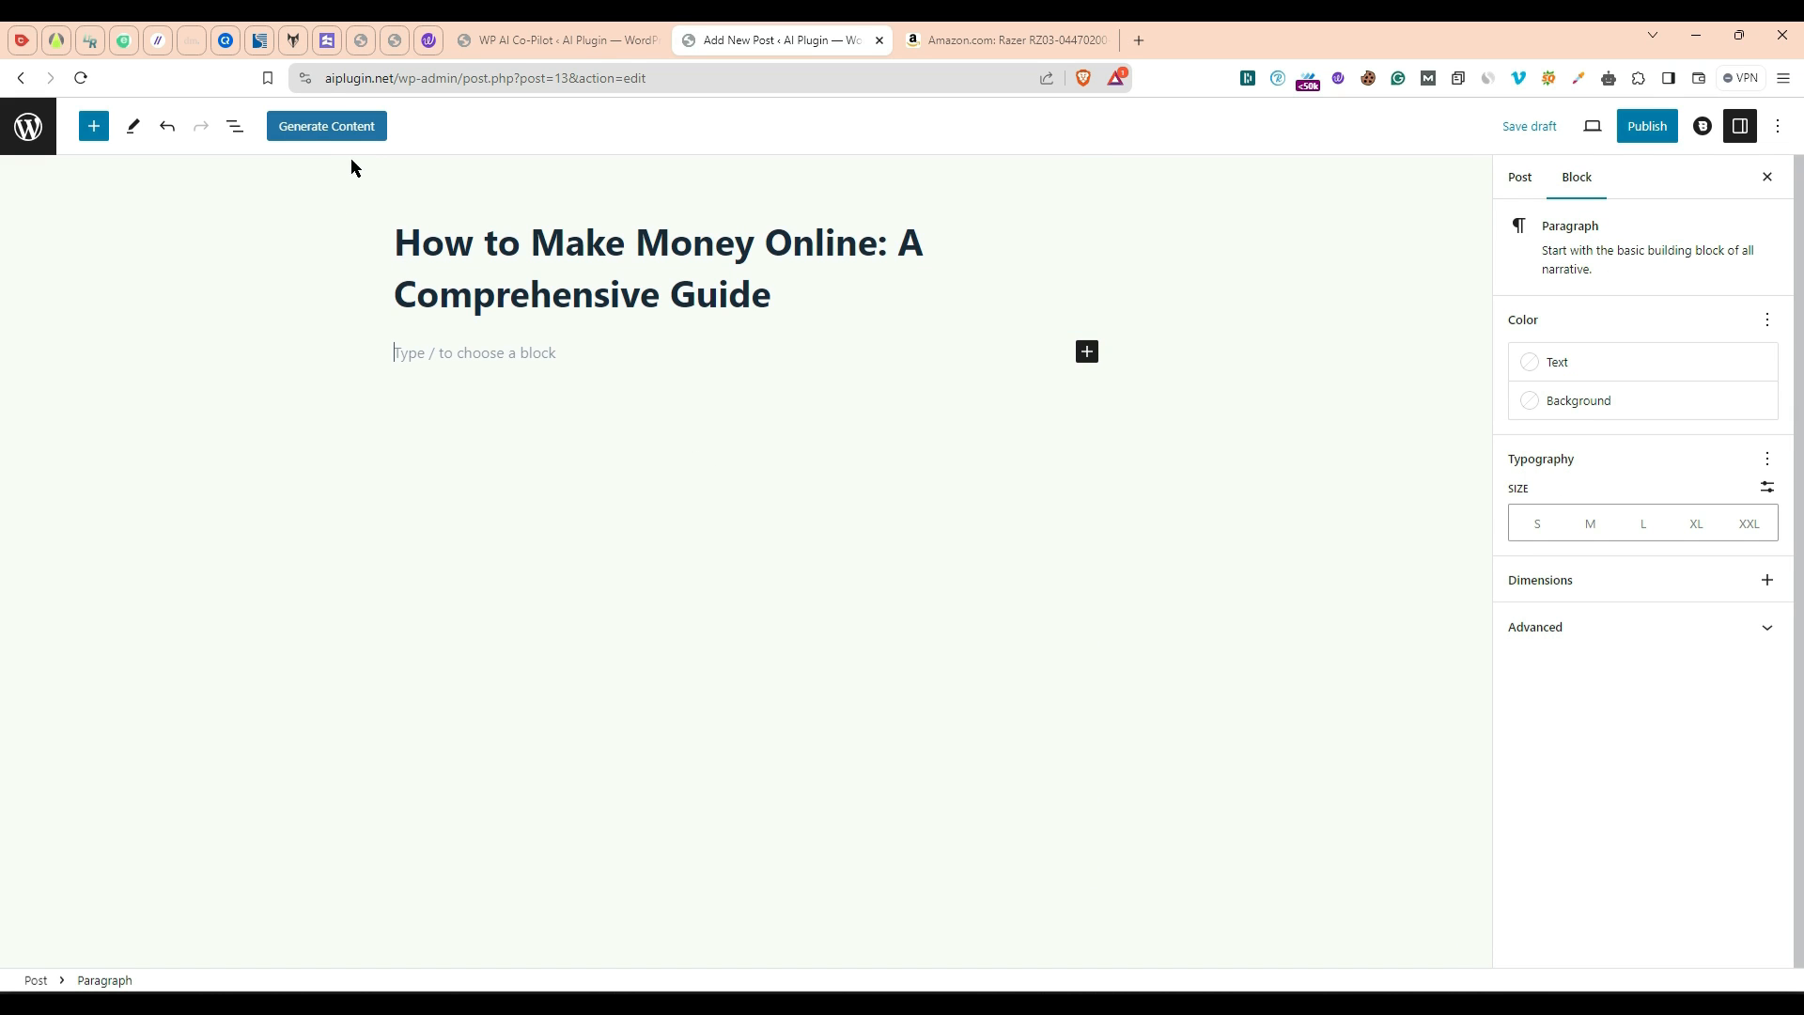
Step: Search the AI prompts for "pro" and open the "Pros and Cons" prompt
left_click(343, 129)
left_click(1528, 140)
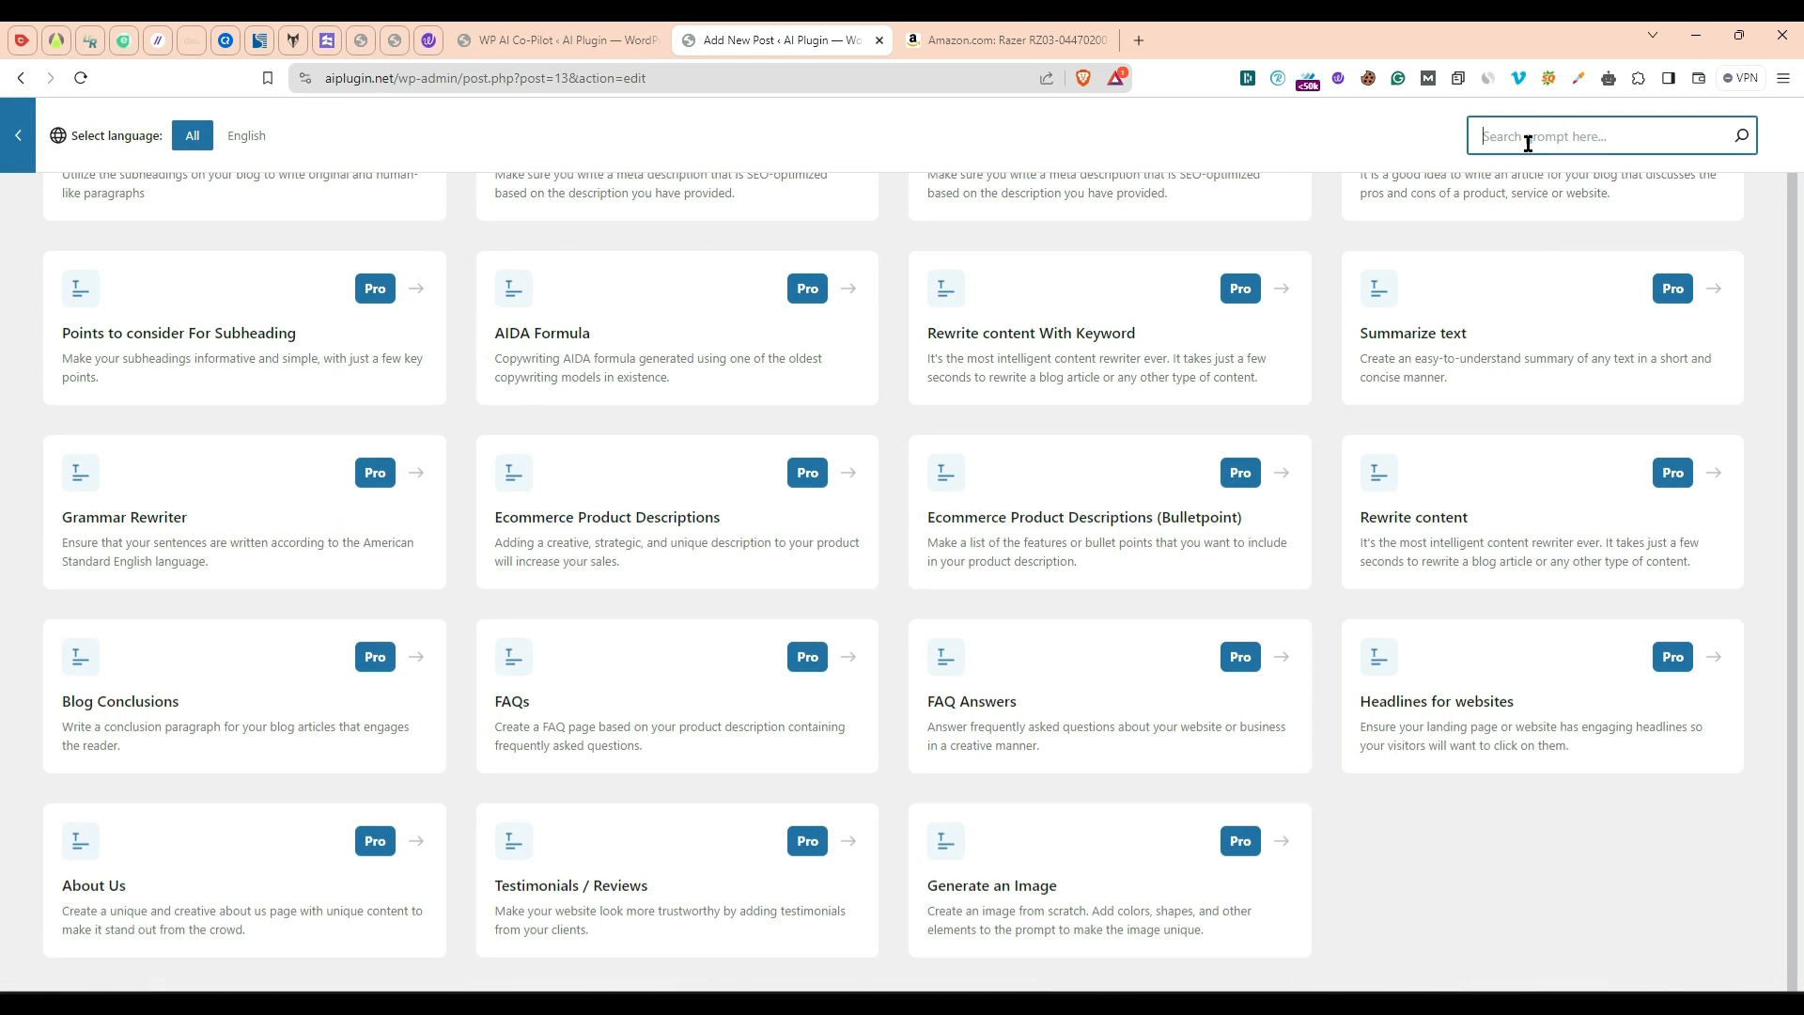
type("pro")
left_click(224, 271)
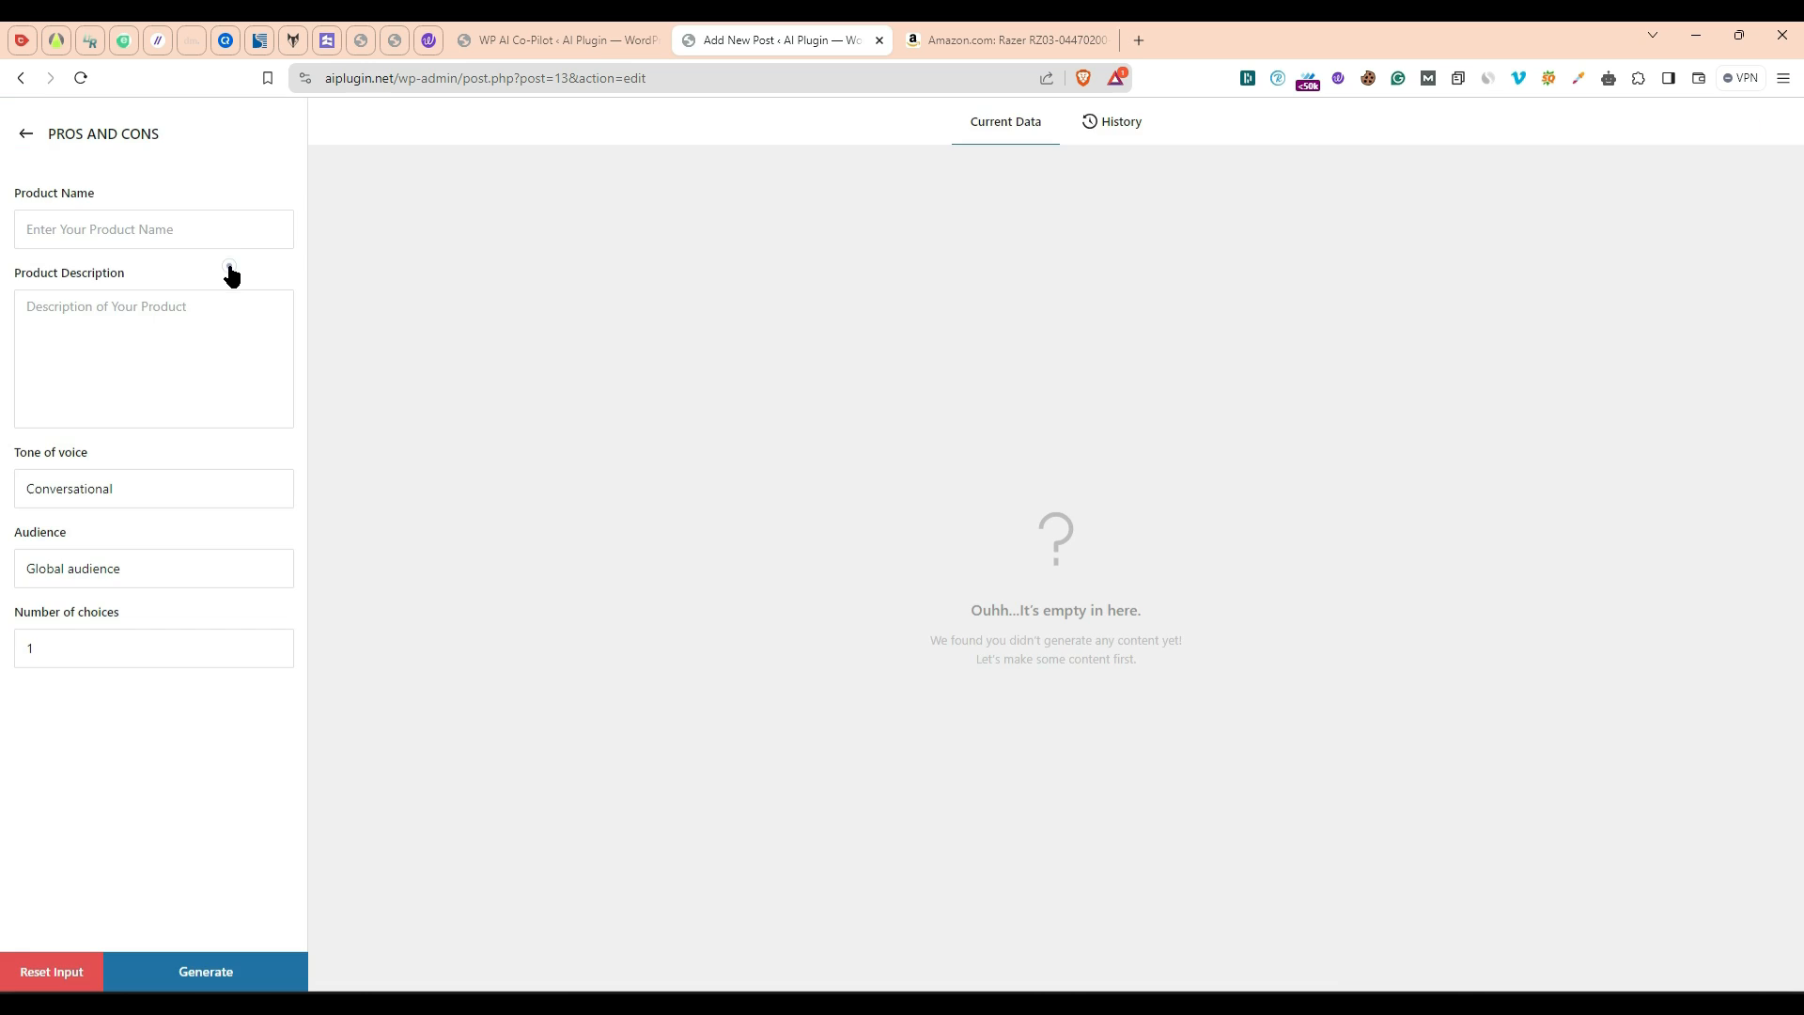
left_click(1005, 39)
scroll(926, 499, "up", 2)
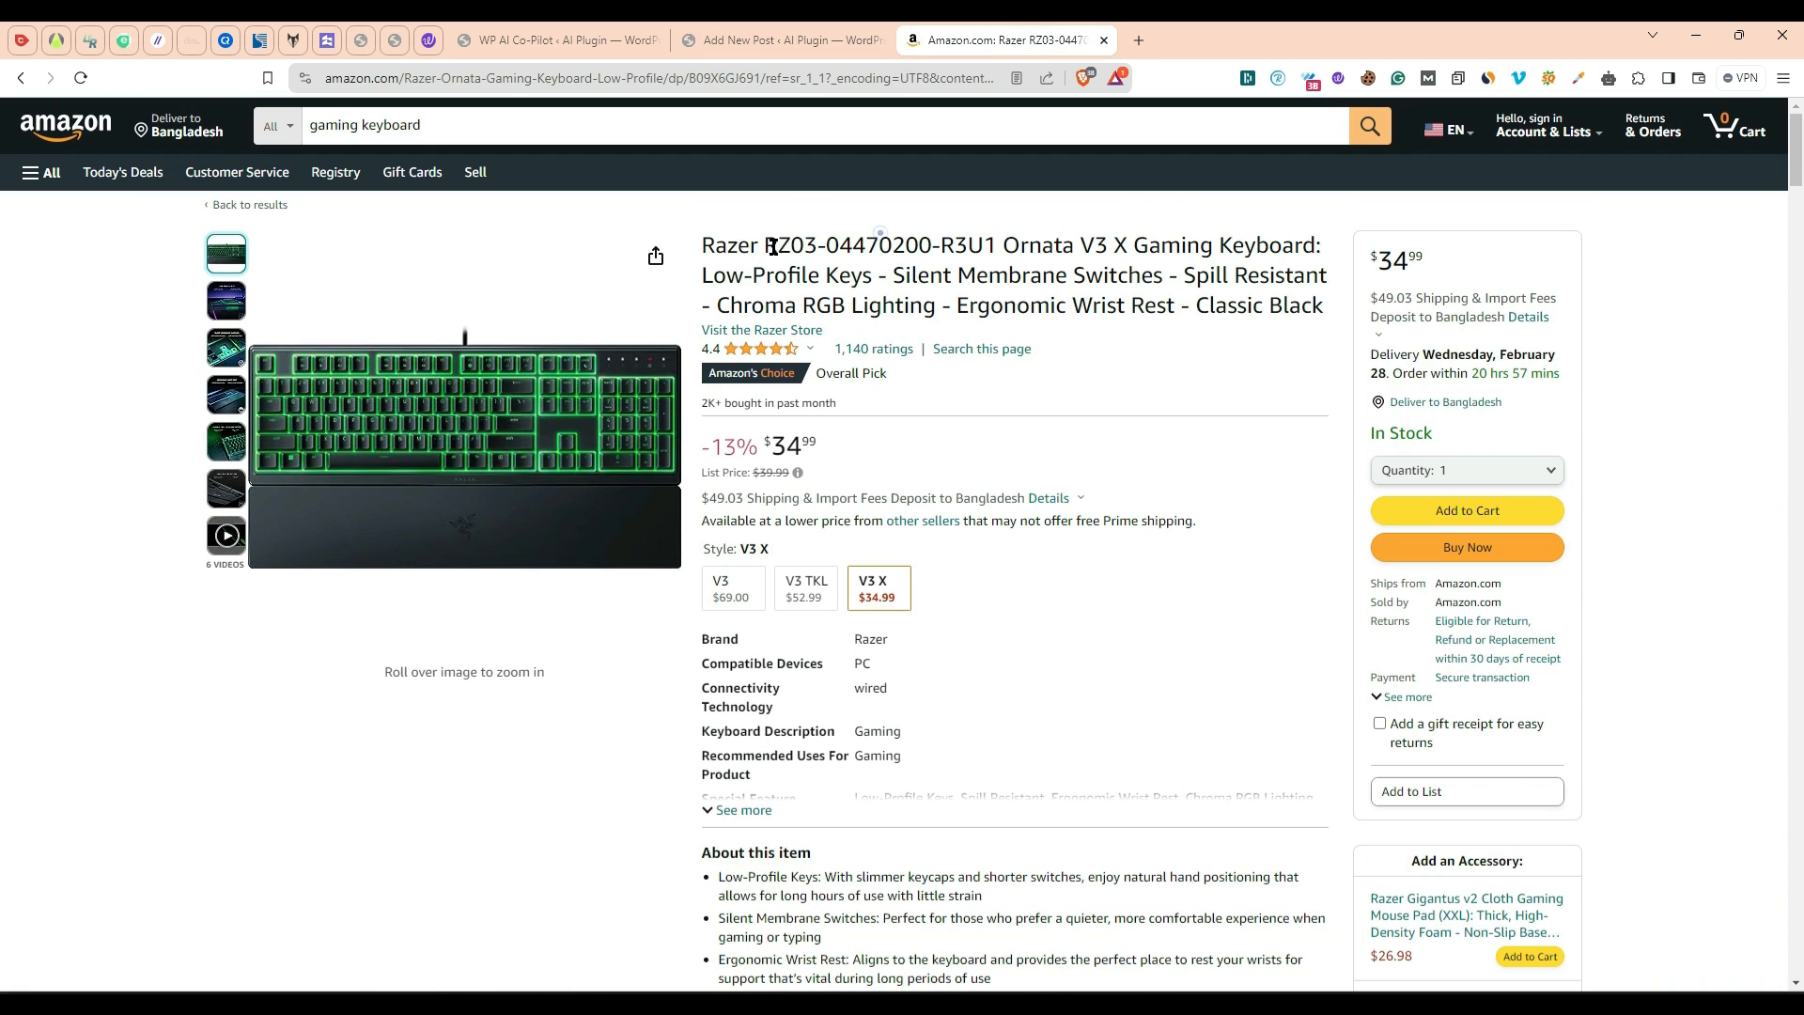
left_click_drag(704, 246, 1320, 245)
key("ctrl+c")
left_click(789, 39)
left_click(79, 232)
key("ctrl+v")
Step: Fill the Pros and Cons product description with the keyboard's "About this item" bullet points from Amazon
left_click(1052, 40)
scroll(865, 355, "down", 4)
left_click_drag(718, 500, 759, 746)
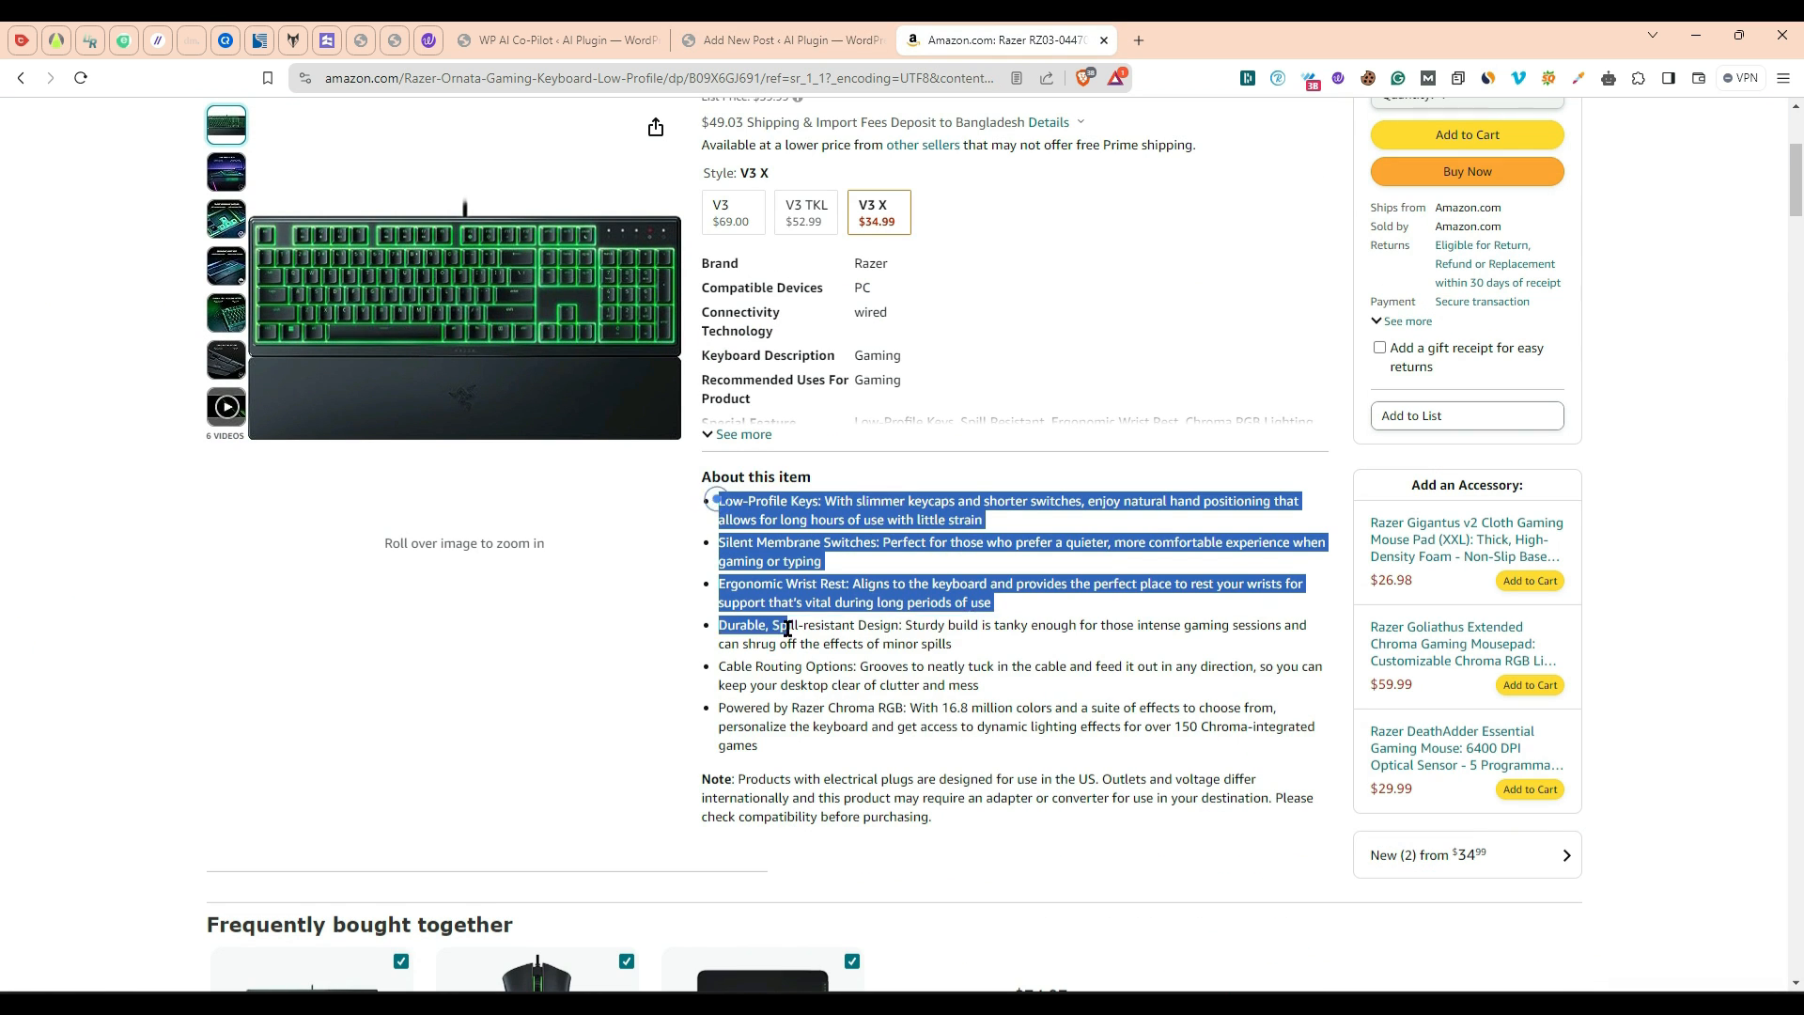
right_click(818, 633)
left_click(874, 648)
left_click(779, 40)
left_click(173, 322)
key("ctrl+v")
Step: Generate the keyboard's pros and cons with tone of voice "exciting" and audience "Gamer", and insert them into the post
scroll(216, 751, "down", 2)
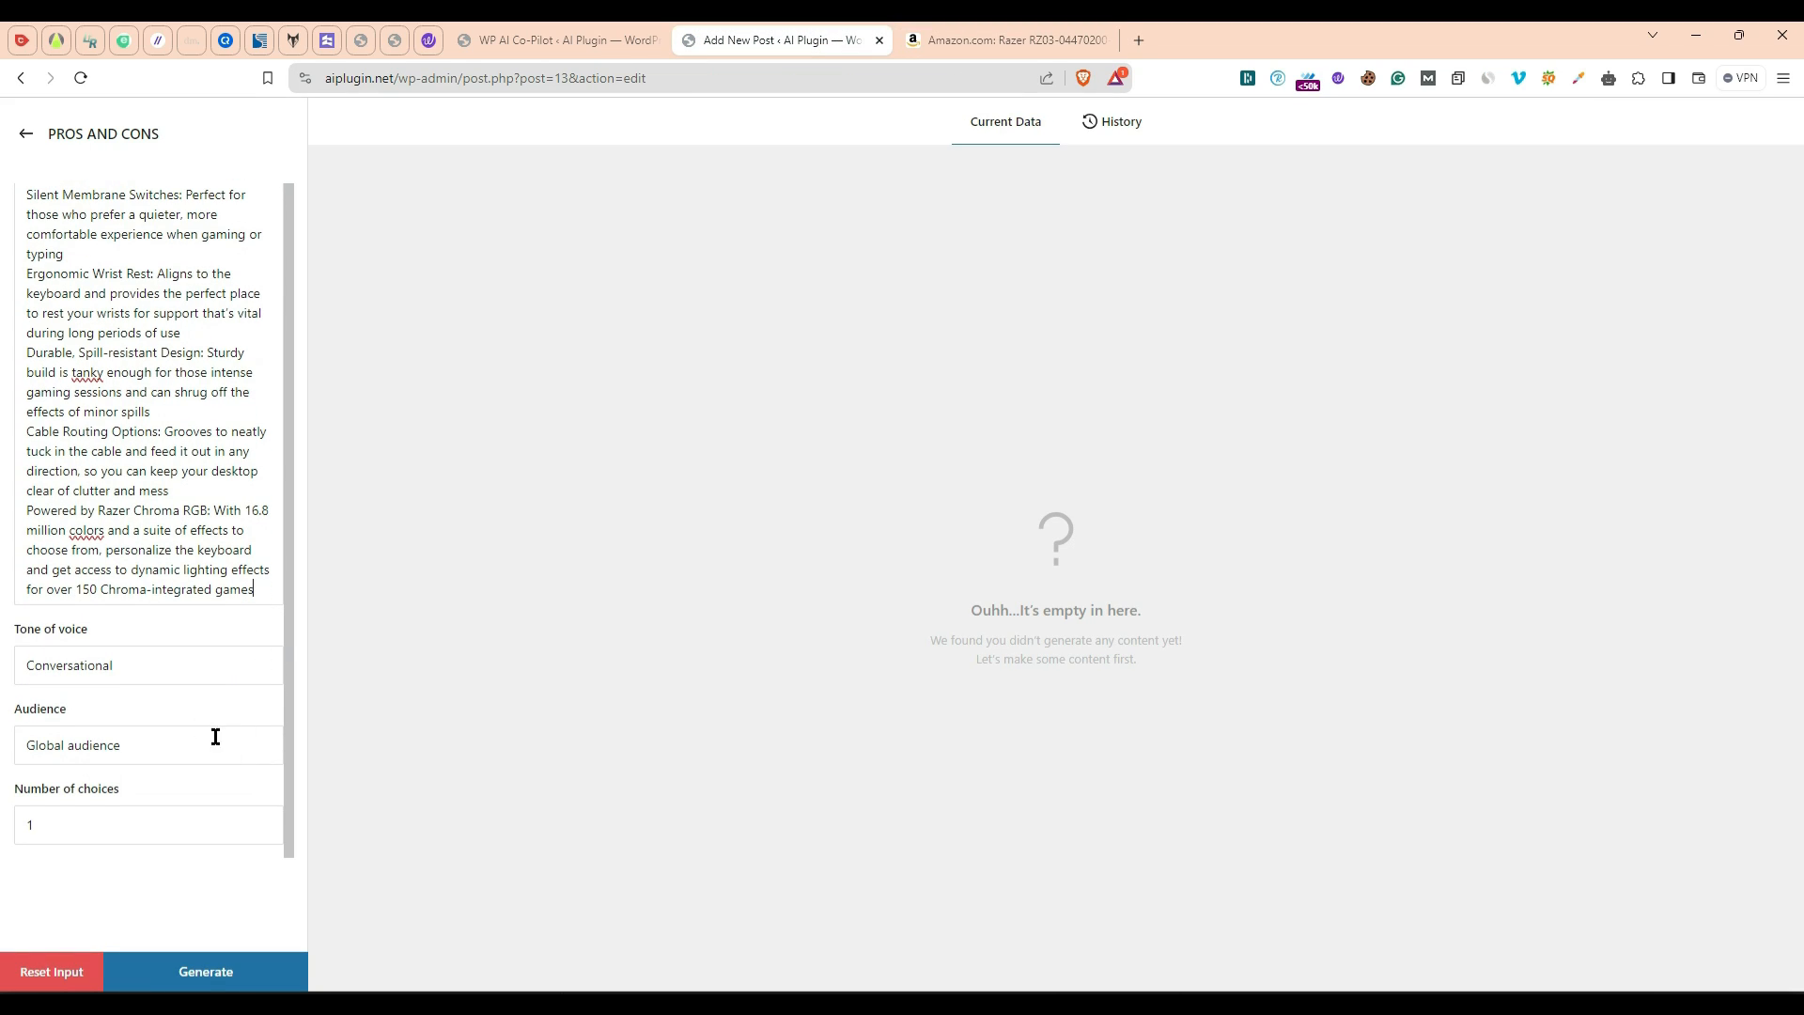
left_click(162, 672)
double_click(206, 670)
type("exciting")
triple_click(104, 755)
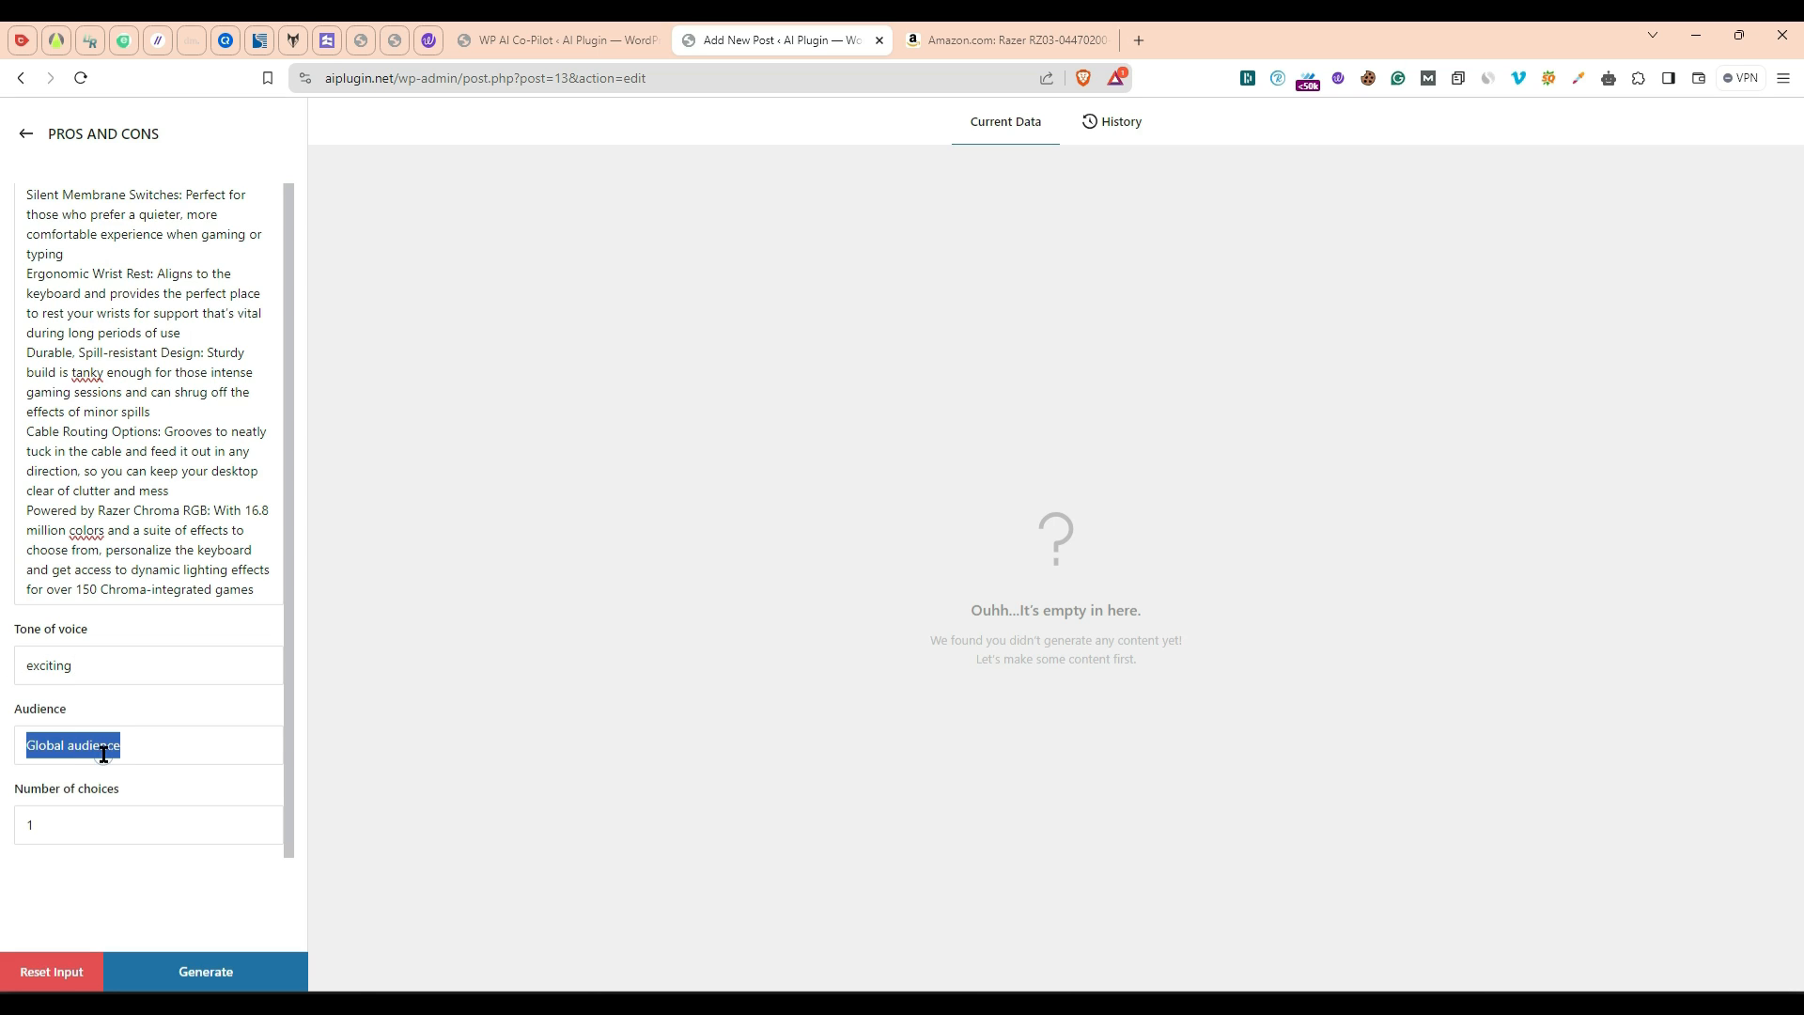
type("Gamer")
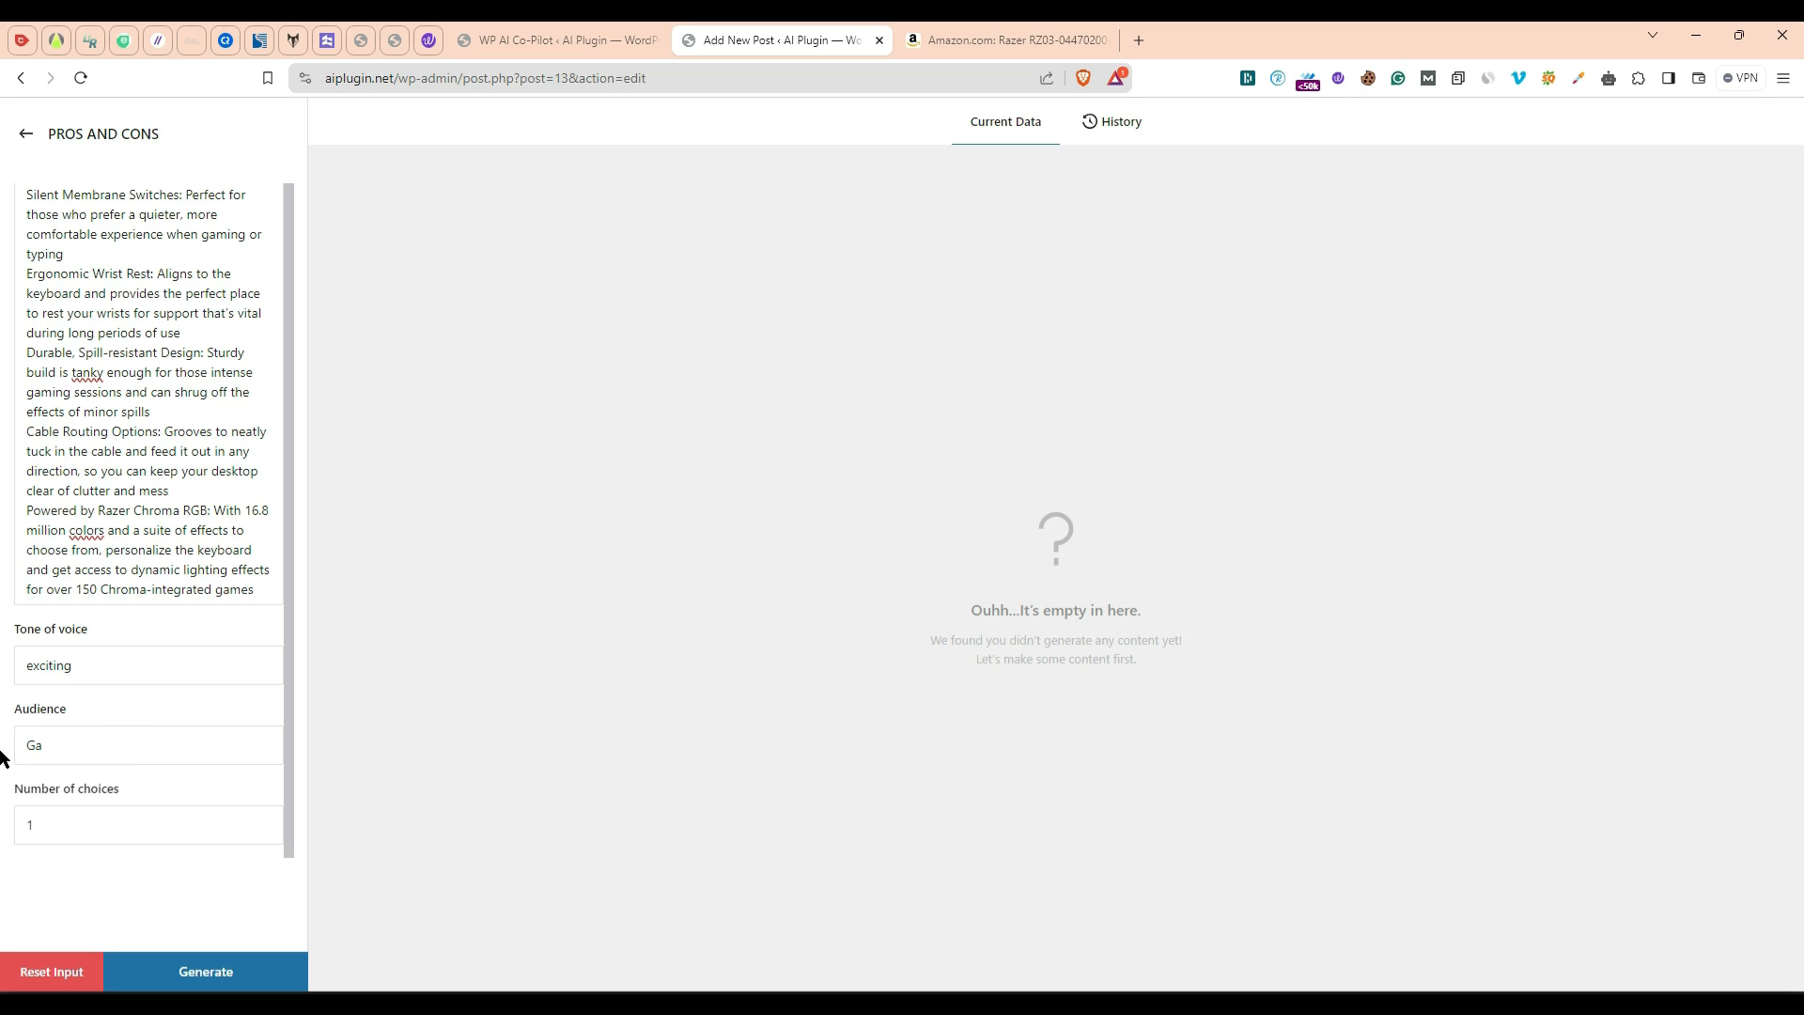
left_click(254, 972)
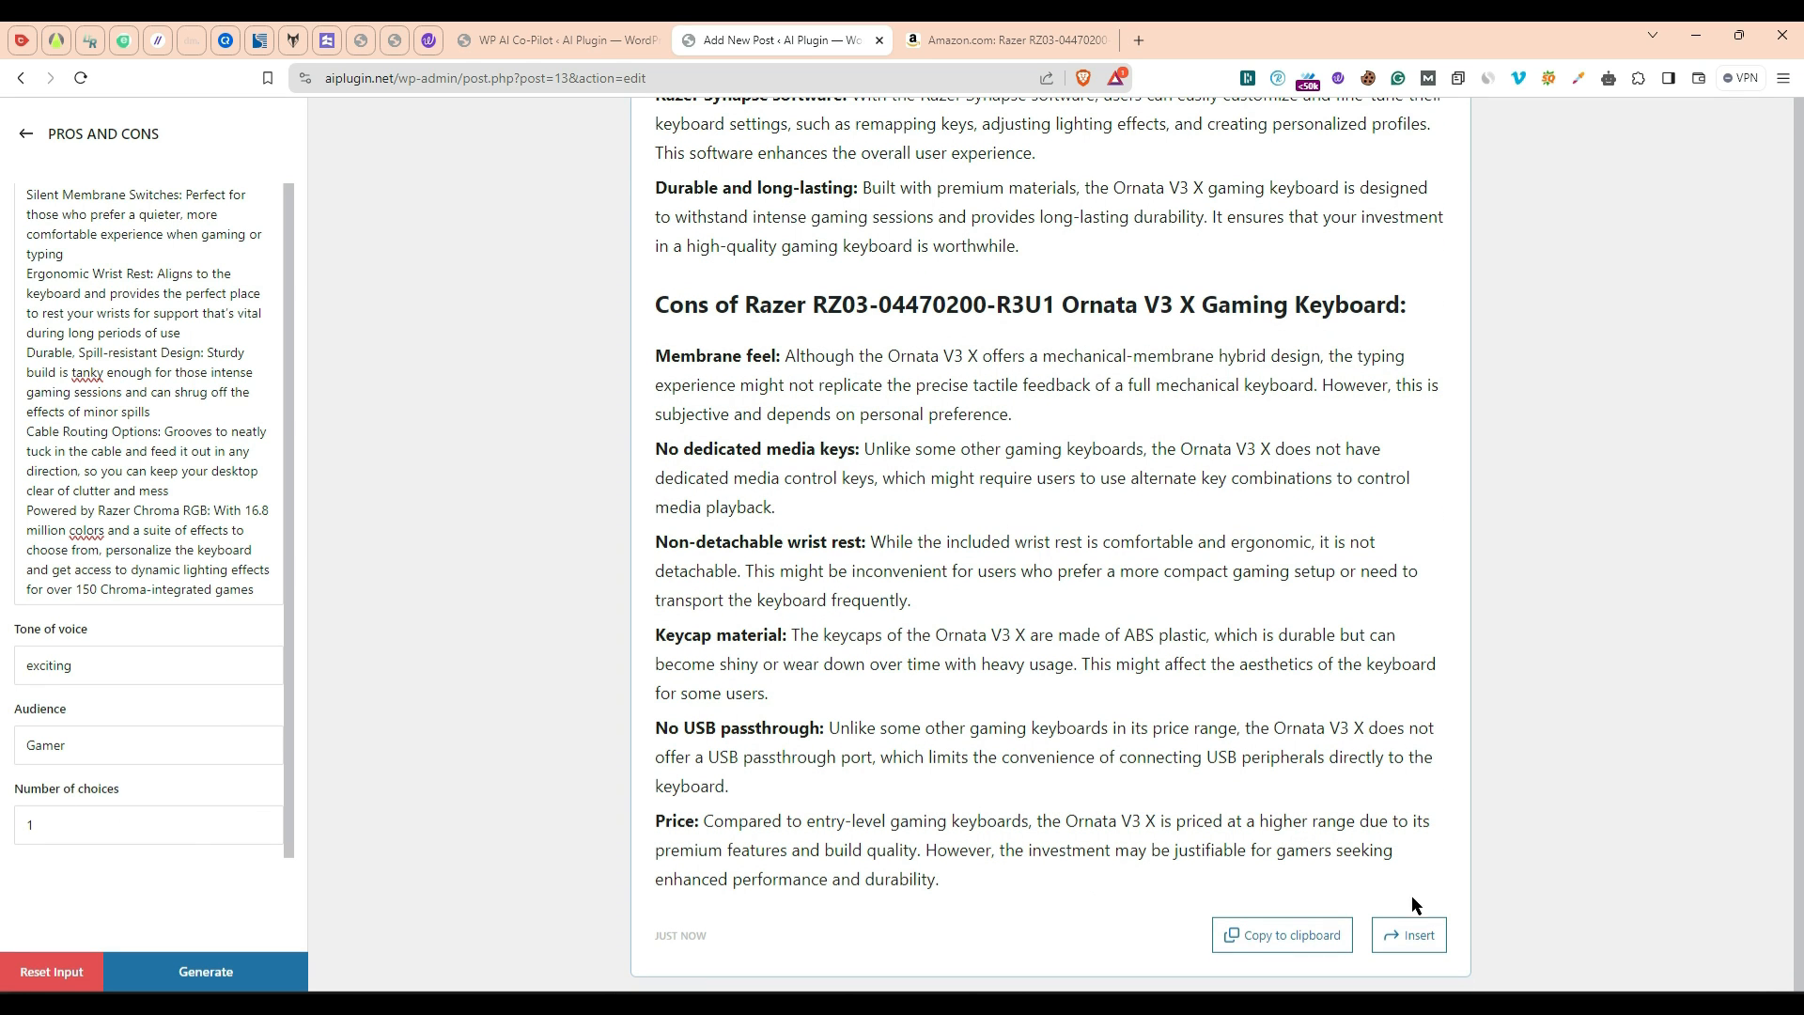
left_click(1414, 936)
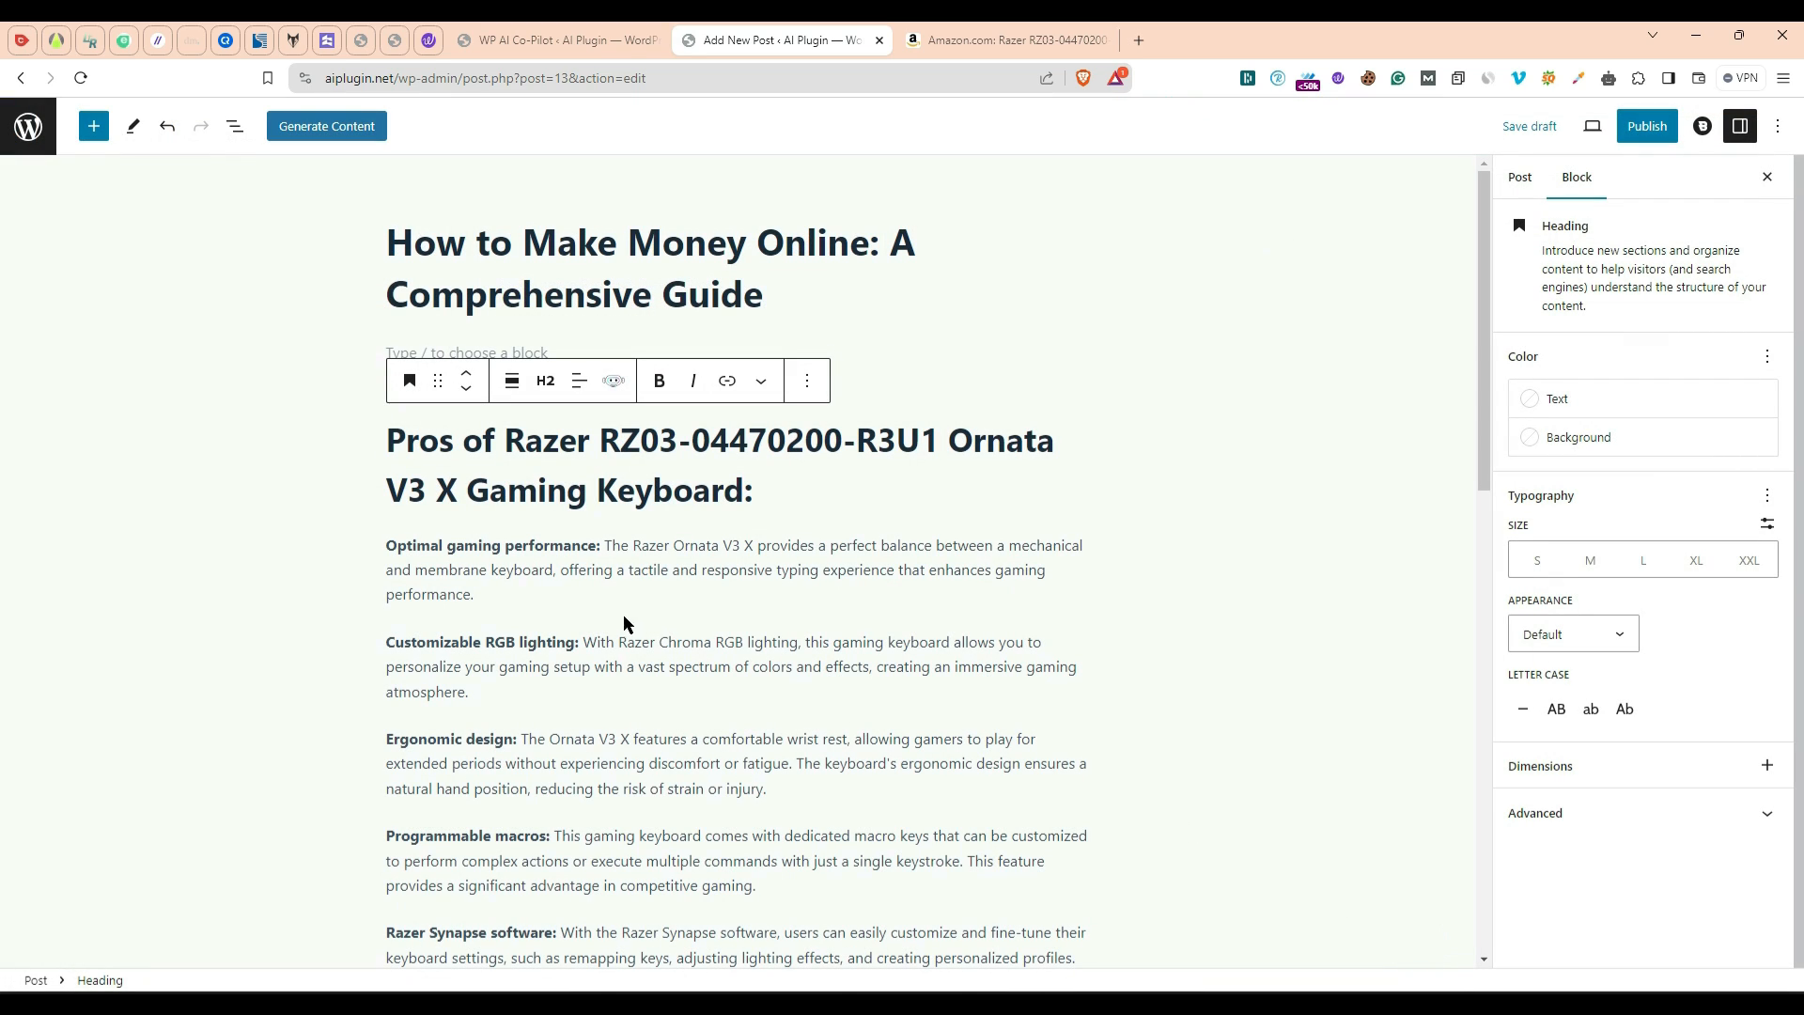
Step: Review the inserted pros and cons sections of the Razer keyboard from the first heading down to the end of the post
triple_click(873, 503)
left_click(685, 464)
scroll(503, 604, "down", 6)
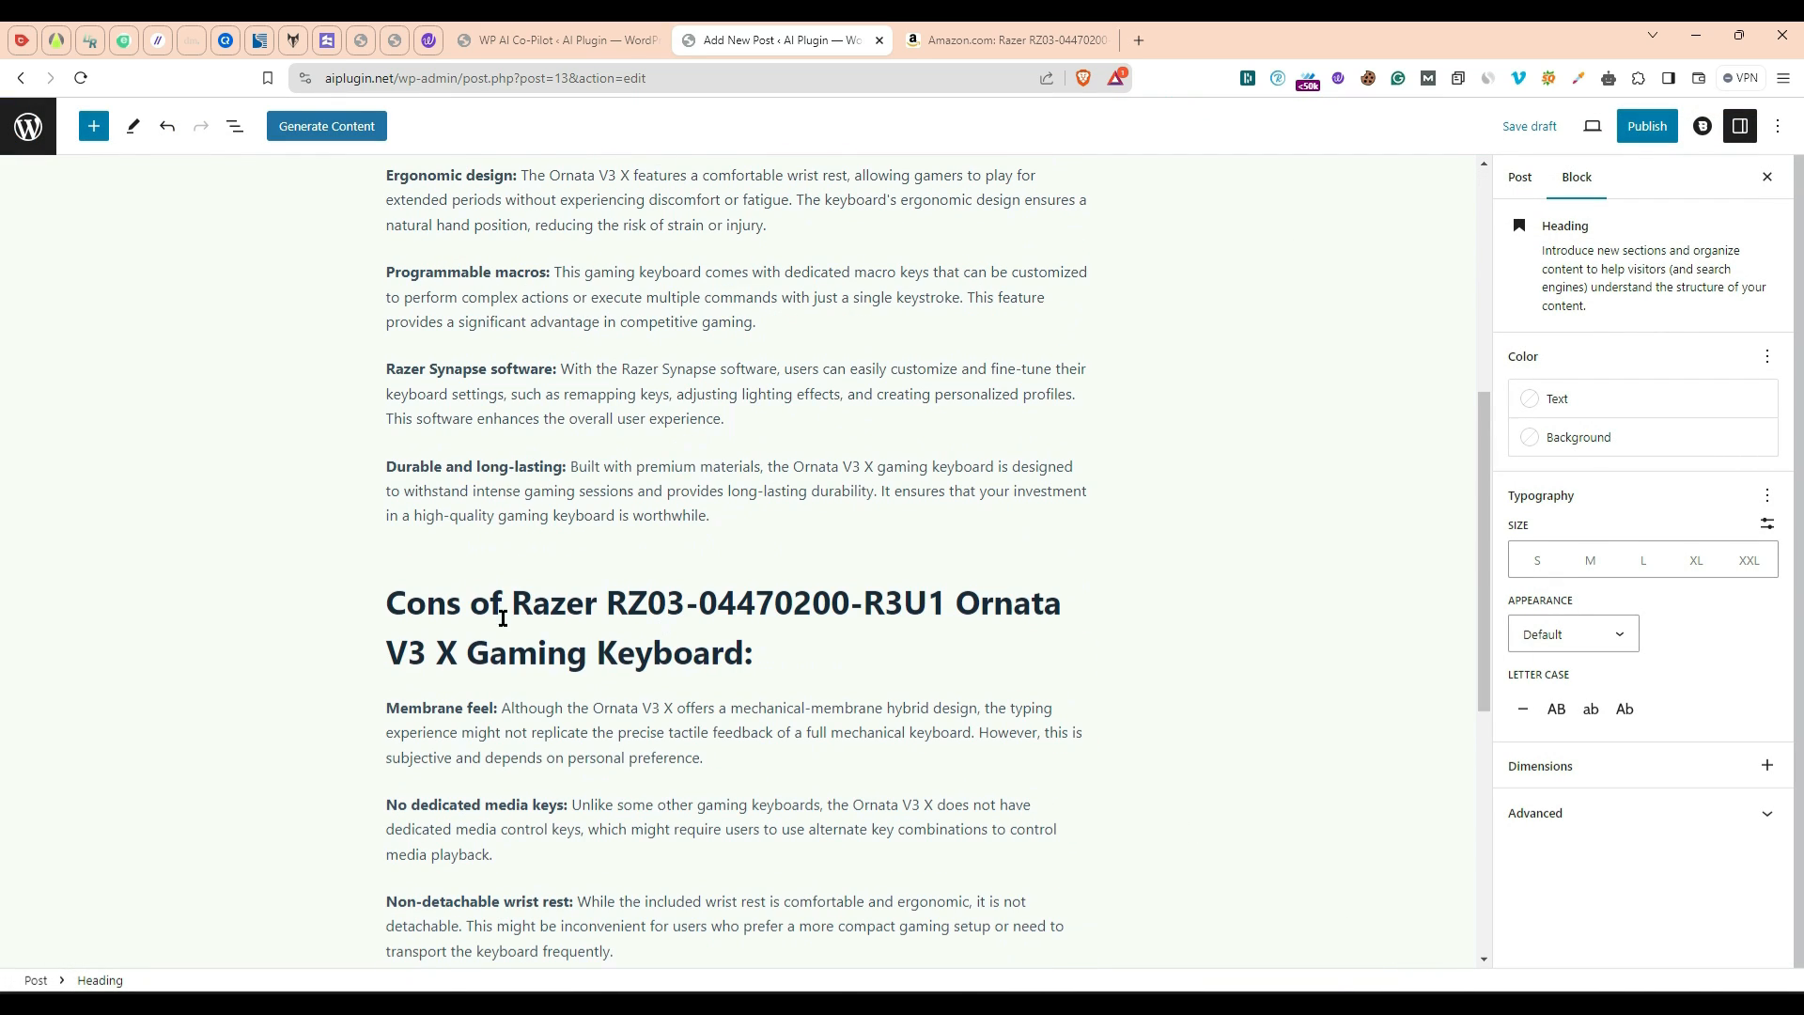
left_click_drag(514, 628, 631, 790)
scroll(866, 822, "down", 7)
left_click(660, 610)
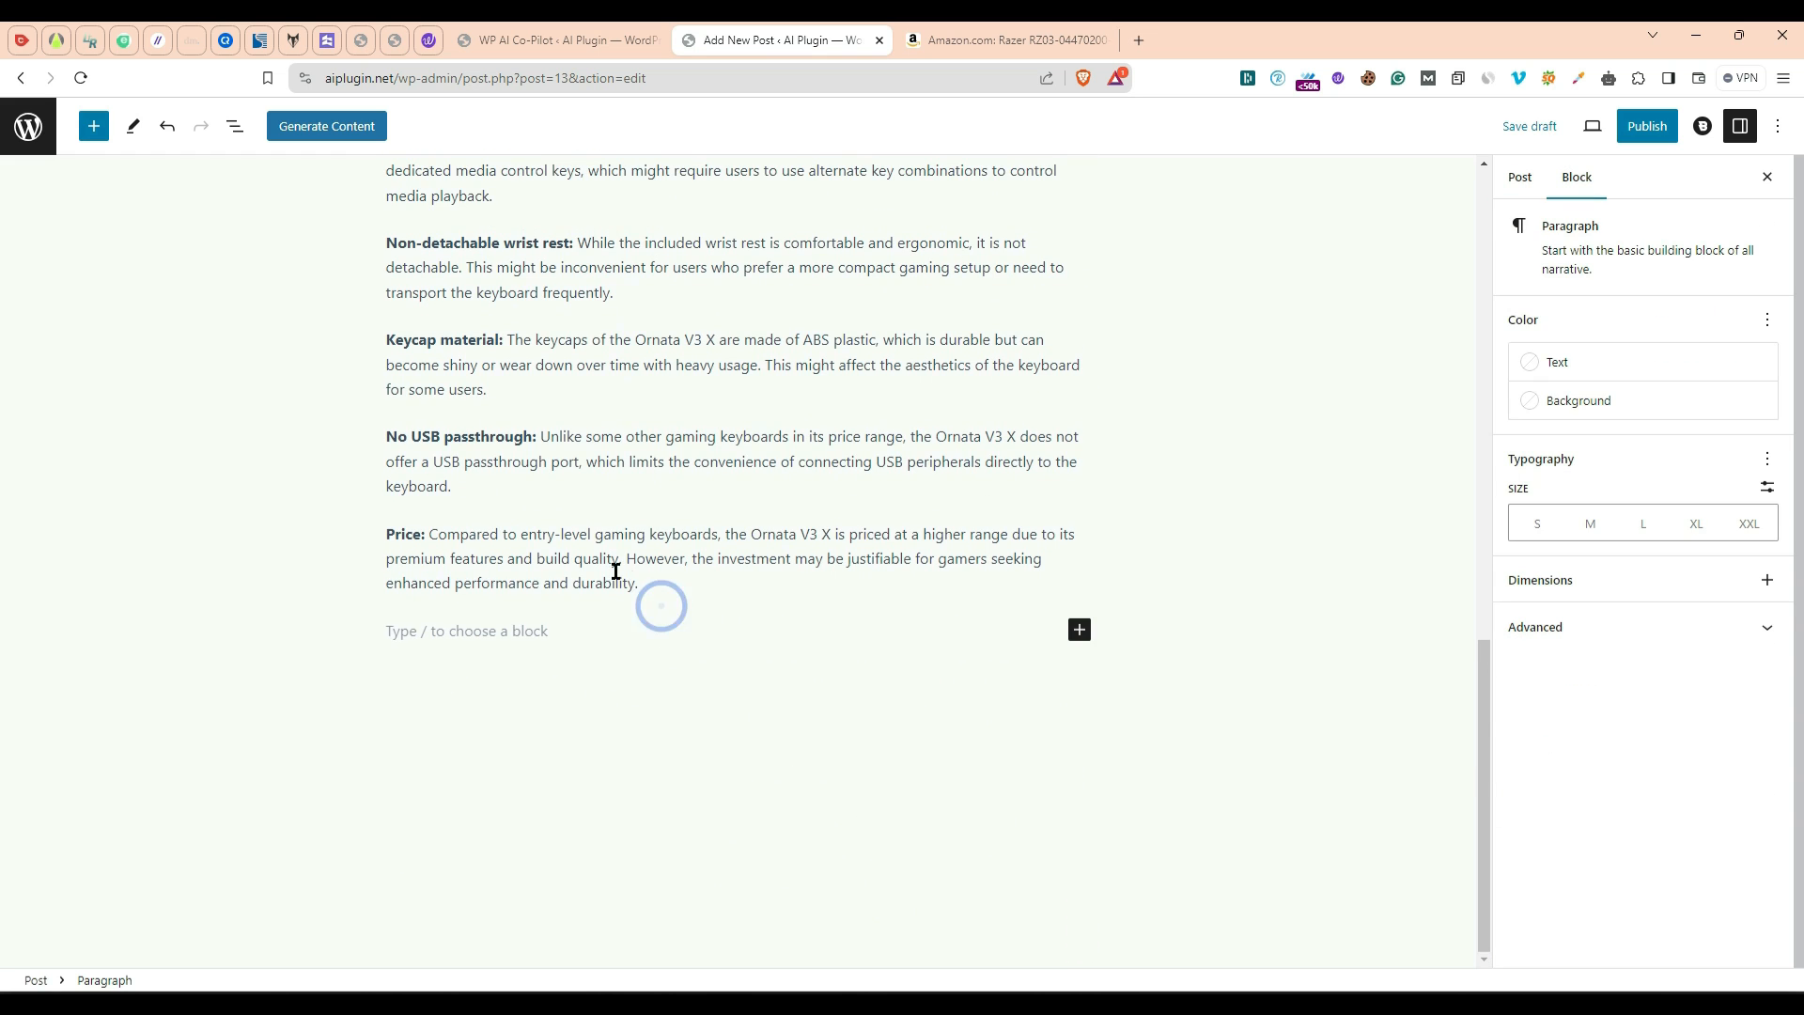
scroll(906, 465, "up", 20)
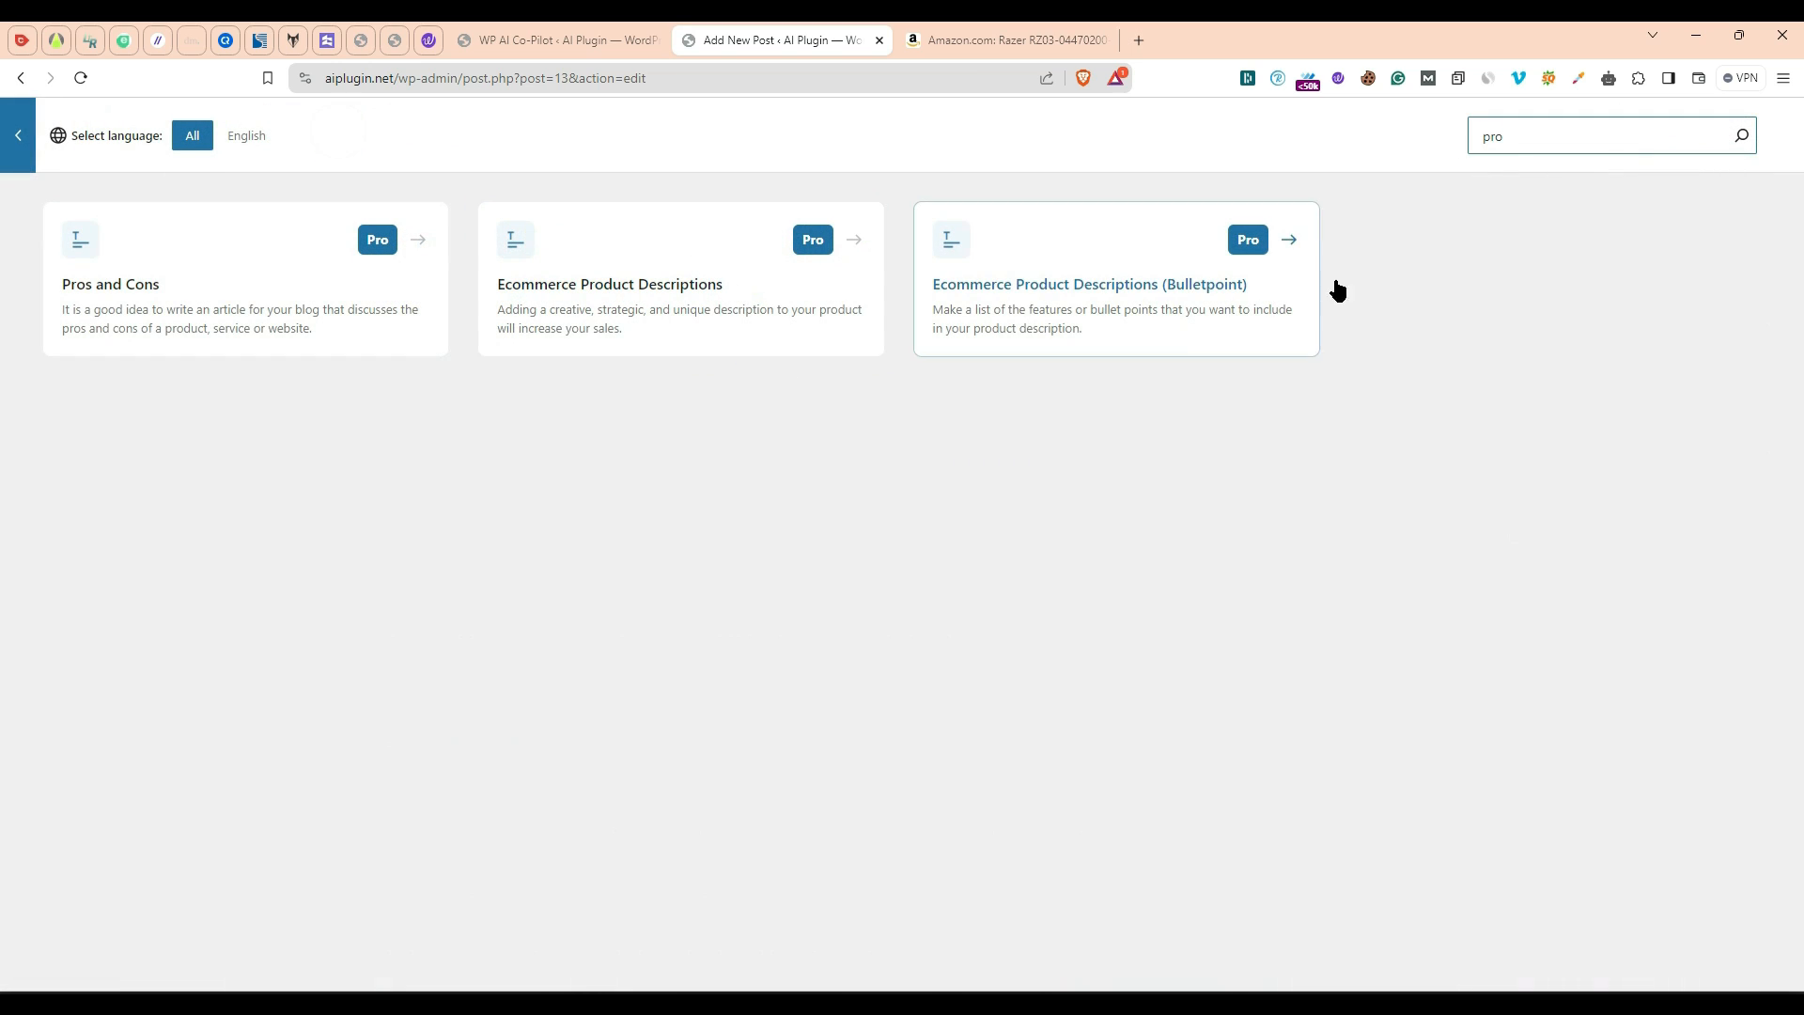
Step: Clear the "pro" prompt search and review the Blog Post Writer prompt's history of generated content, returning to the prompt list
left_click_drag(1512, 136, 1276, 117)
key("BackSpace")
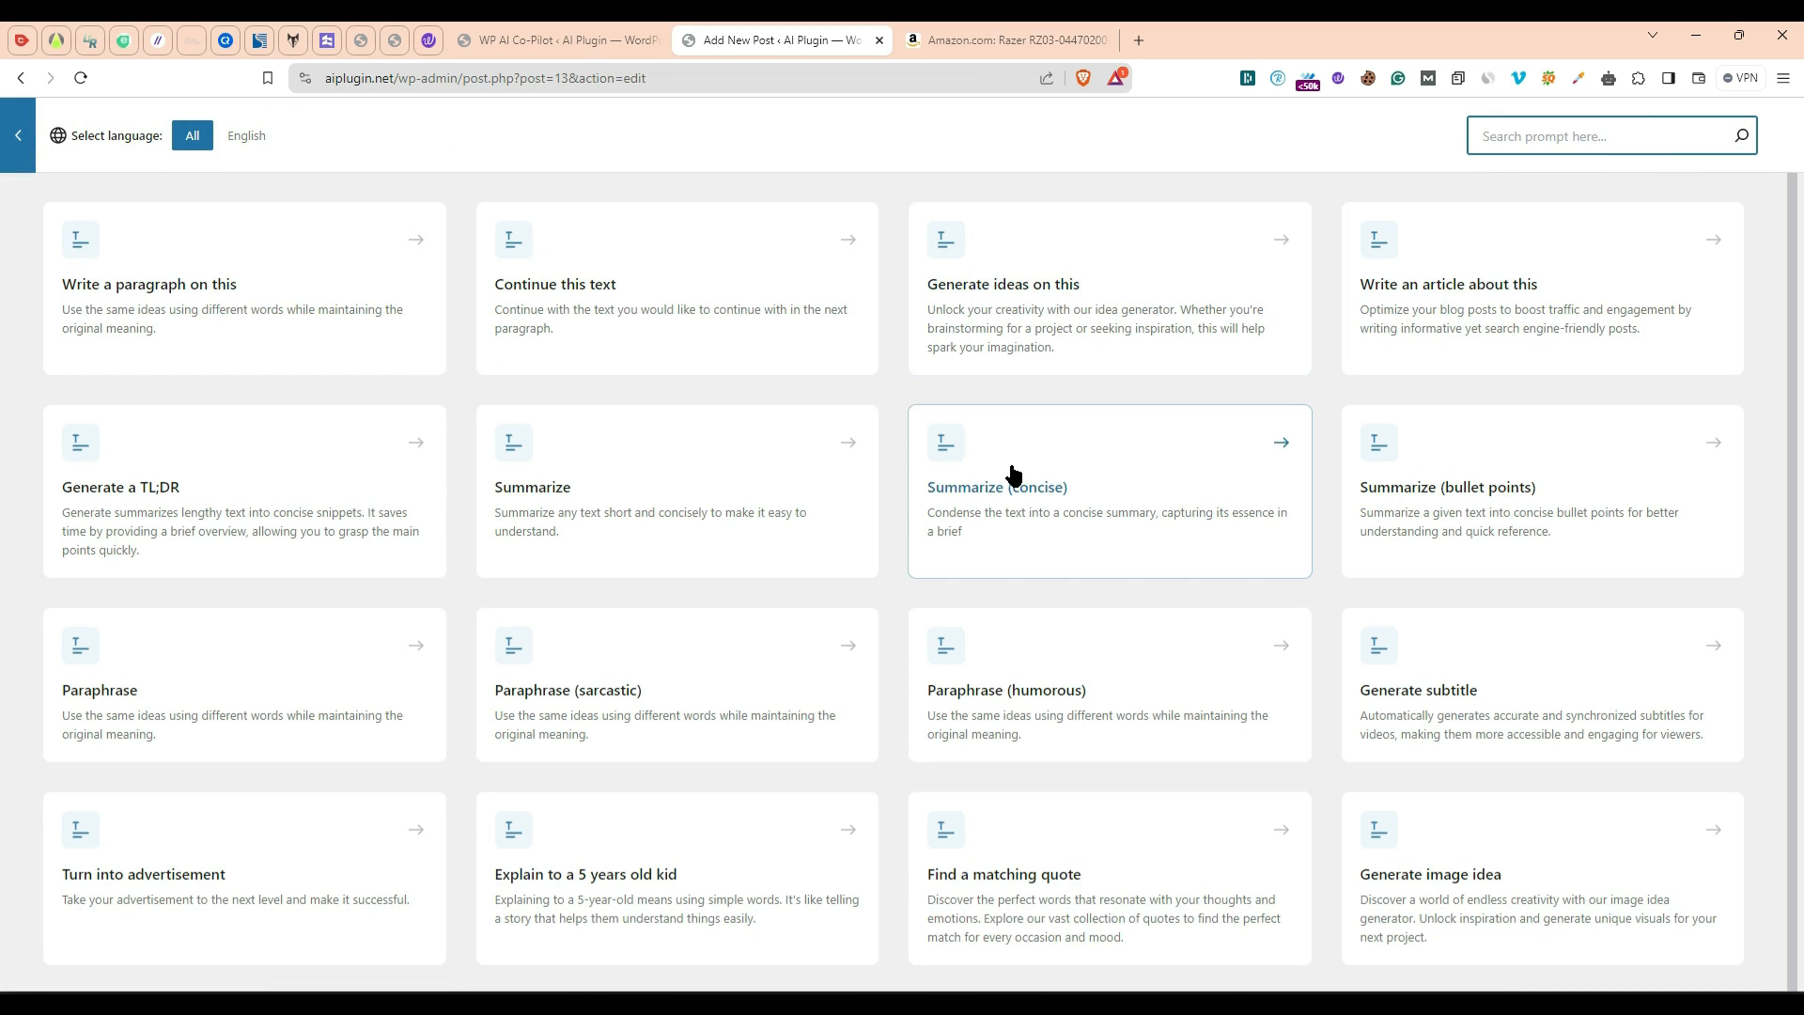
scroll(1081, 564, "down", 6)
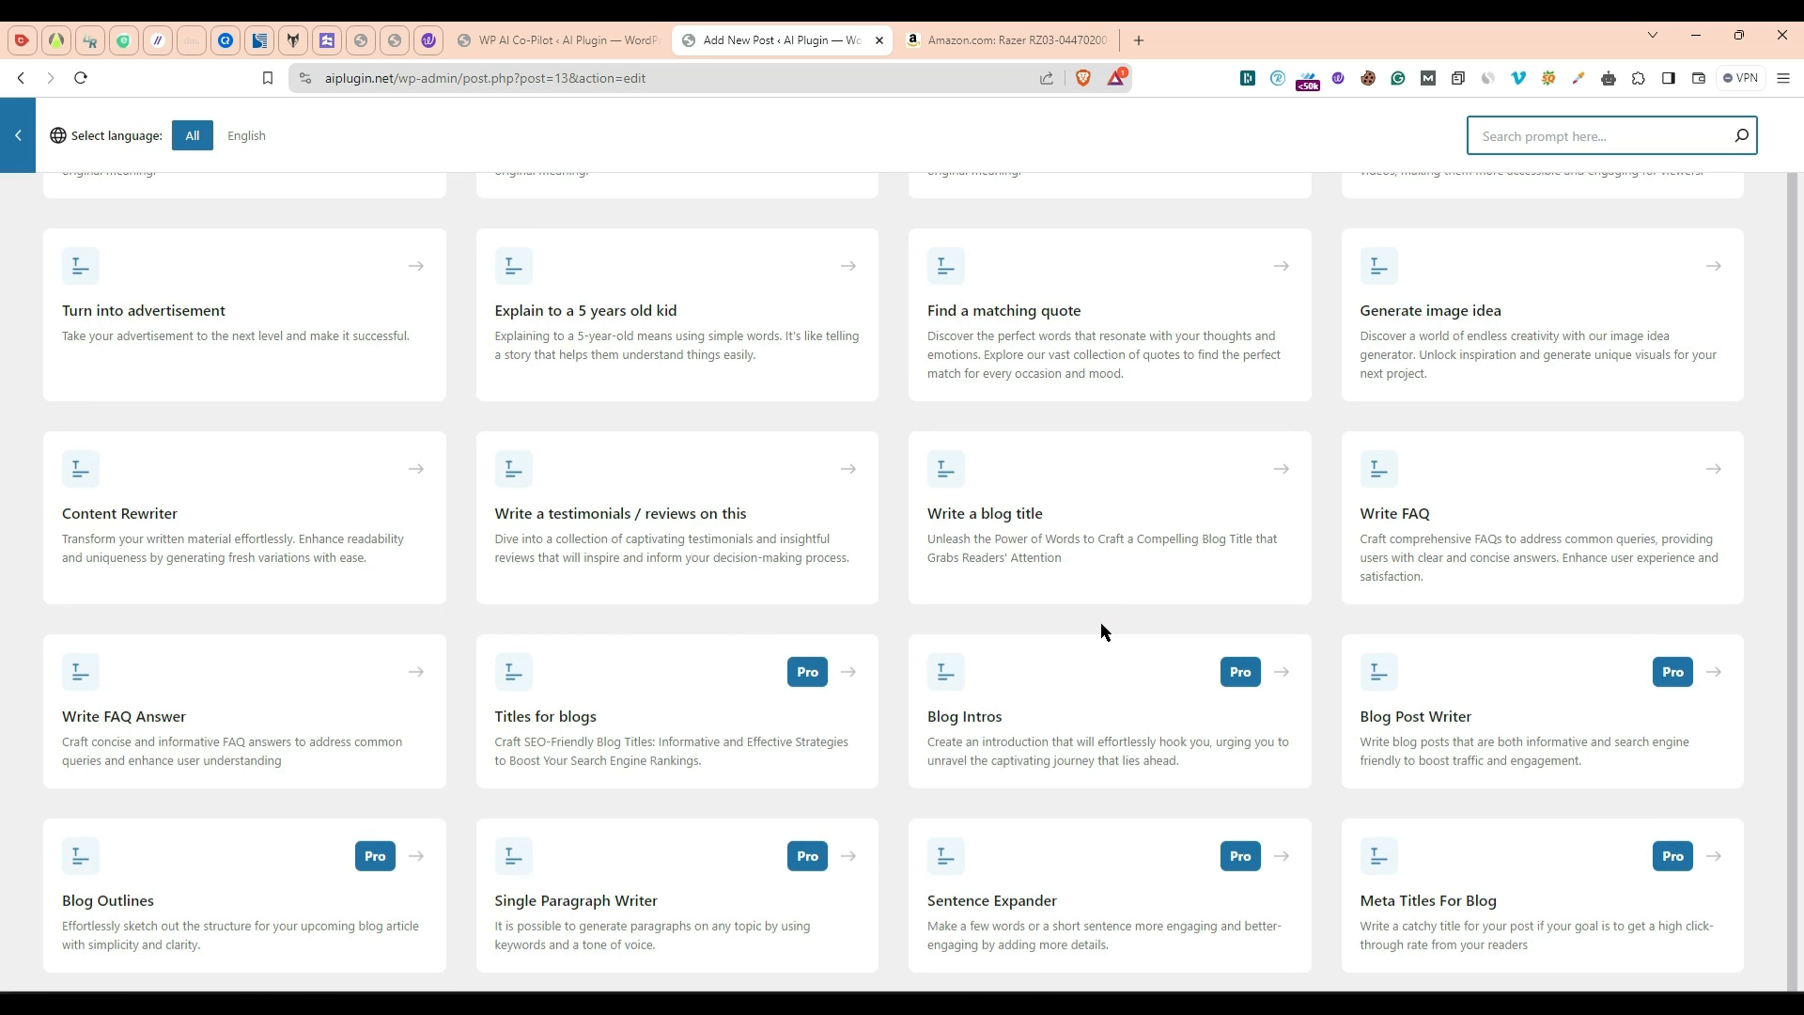
left_click(1364, 707)
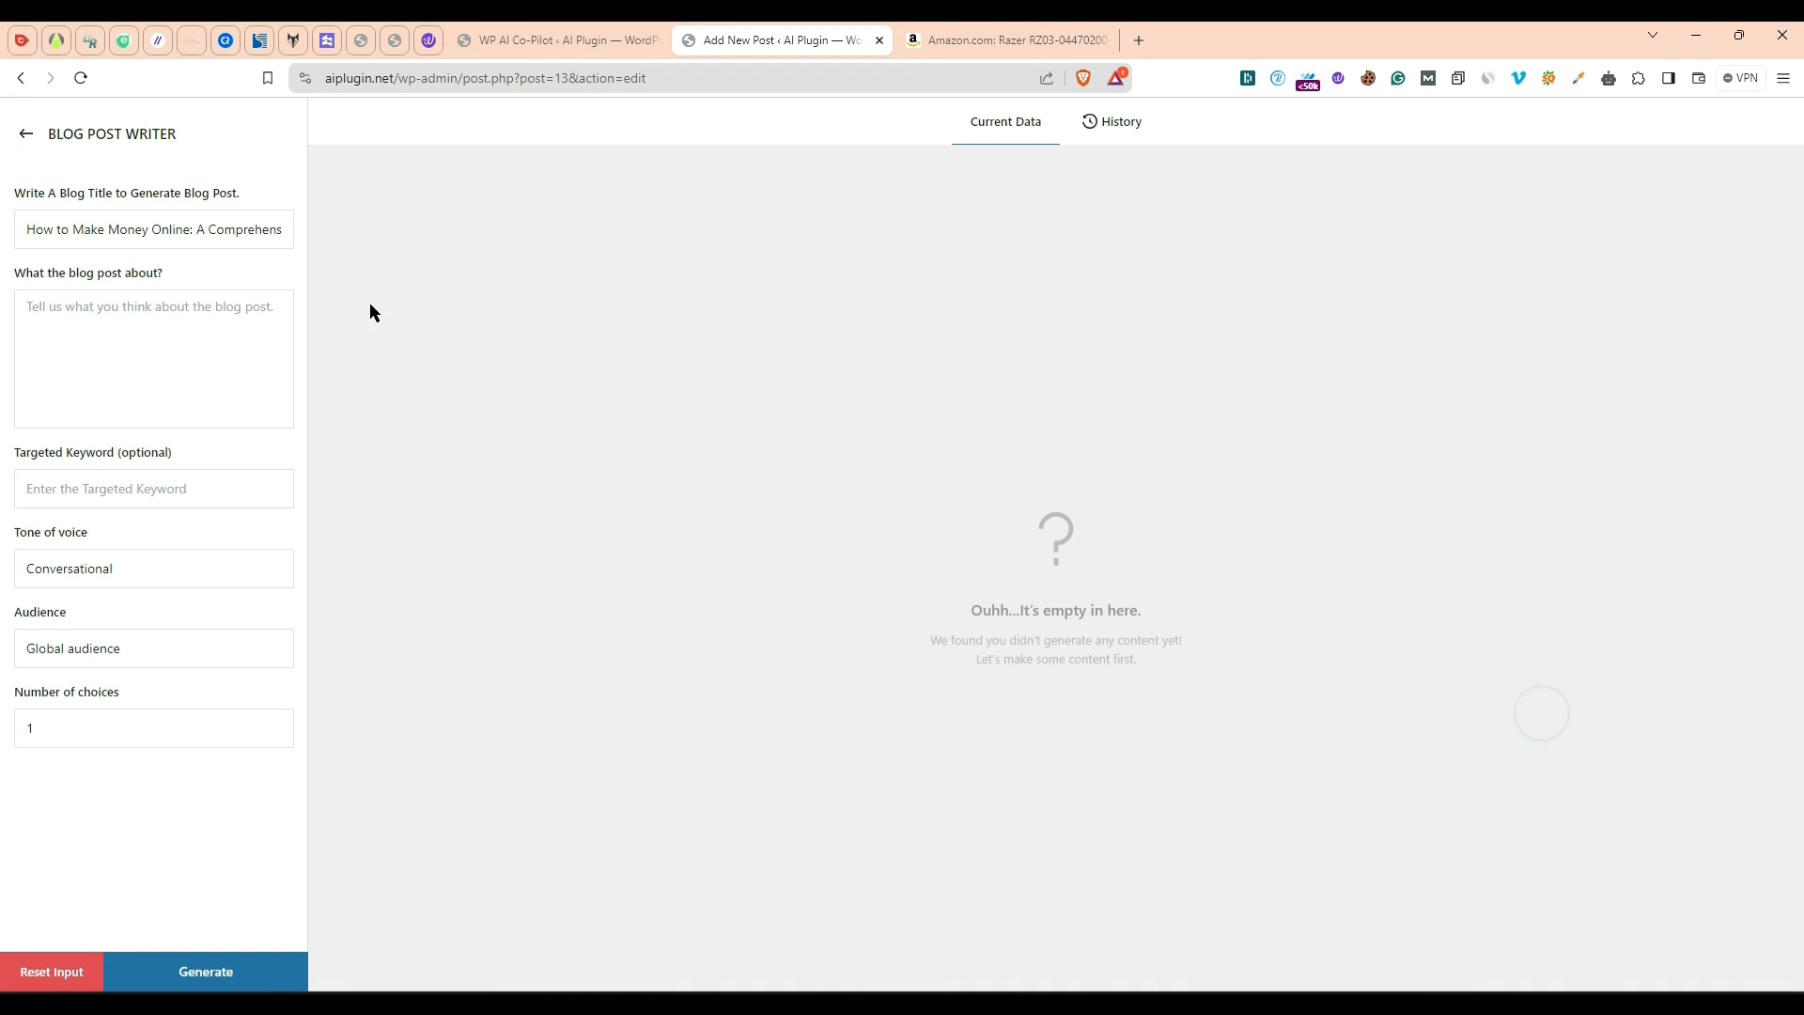
left_click(1123, 123)
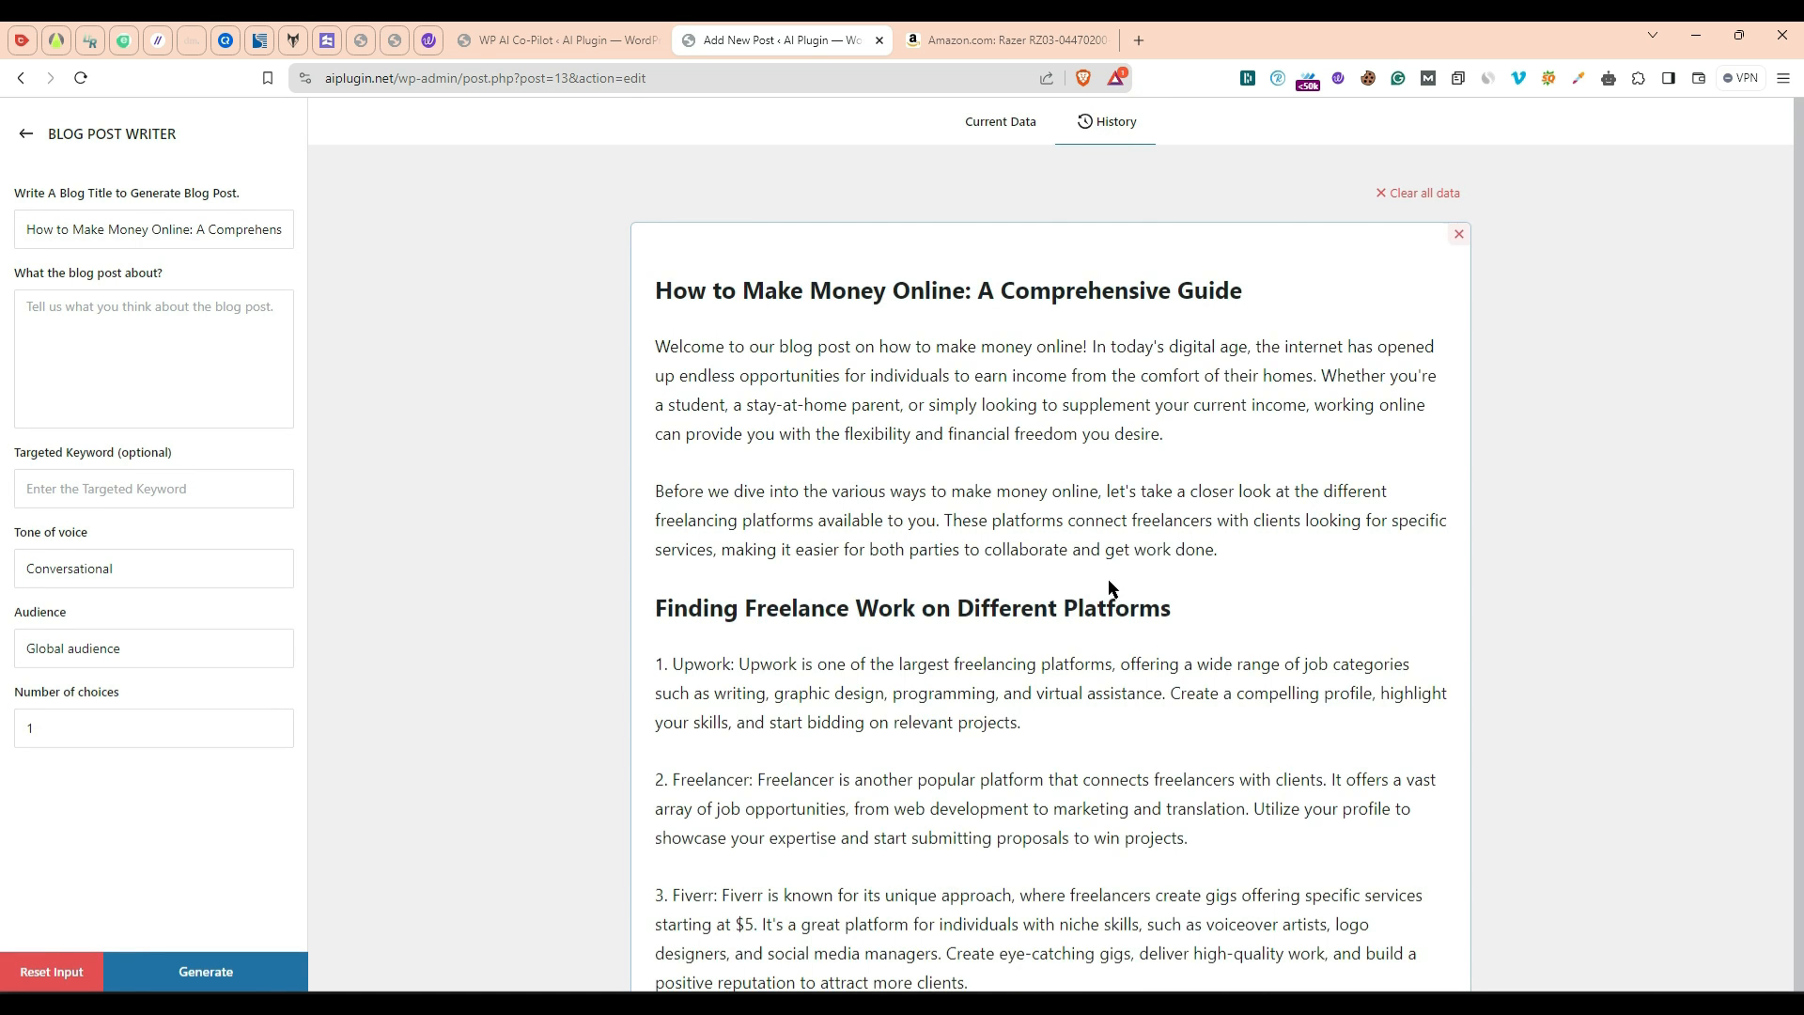
scroll(657, 282, "down", 10)
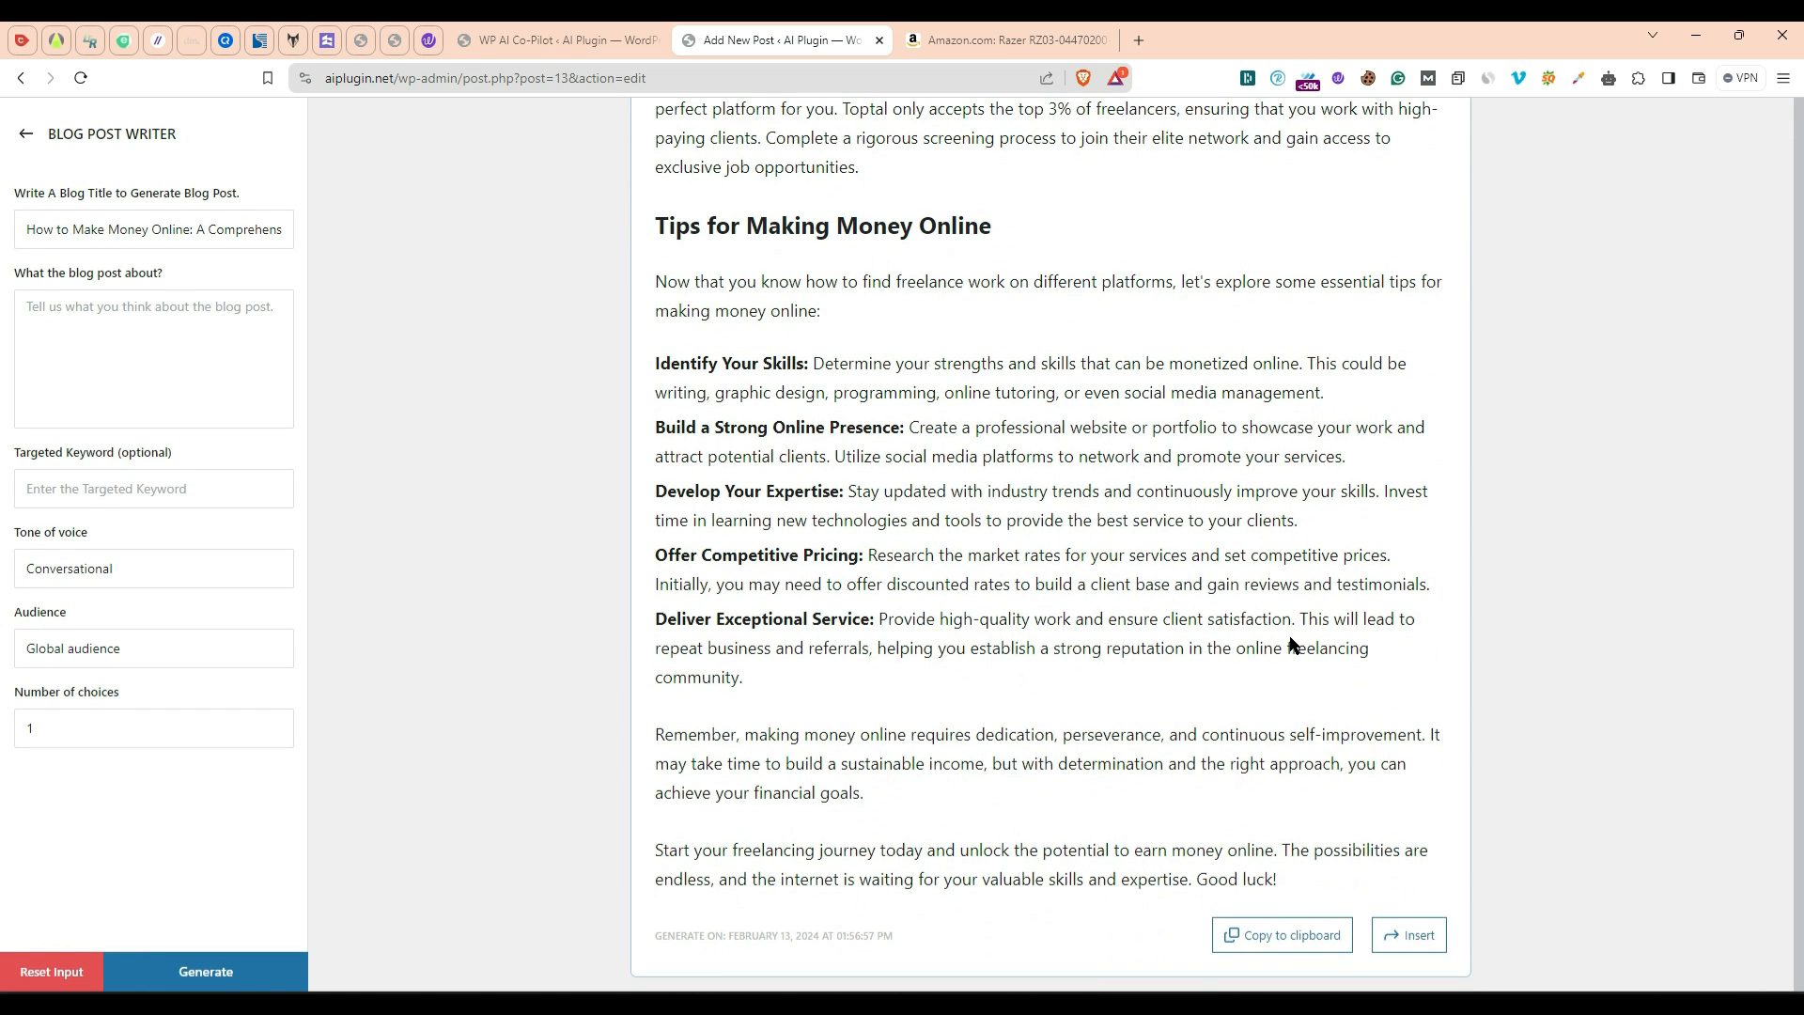
left_click(26, 135)
scroll(805, 575, "down", 10)
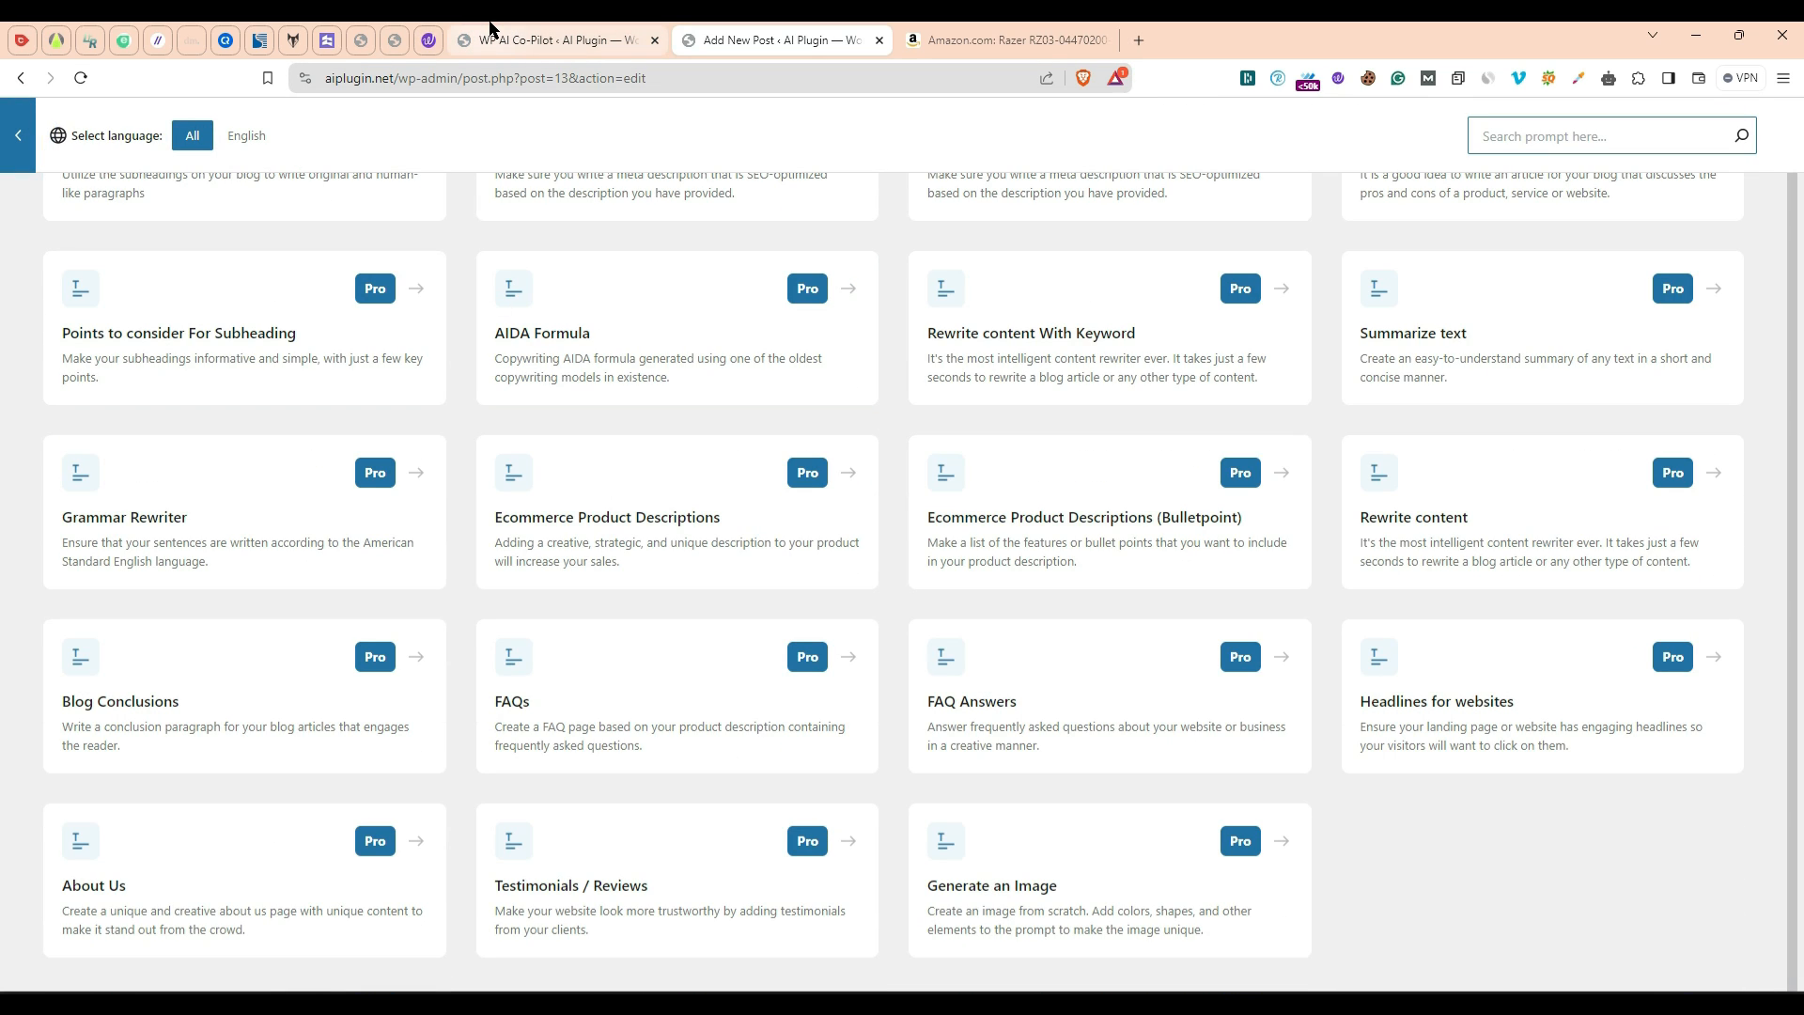
Step: Switch to the WP AI CoPilot settings and look through the English prompts, expanding "Generate ideas on this" to examine its fields
left_click(489, 28)
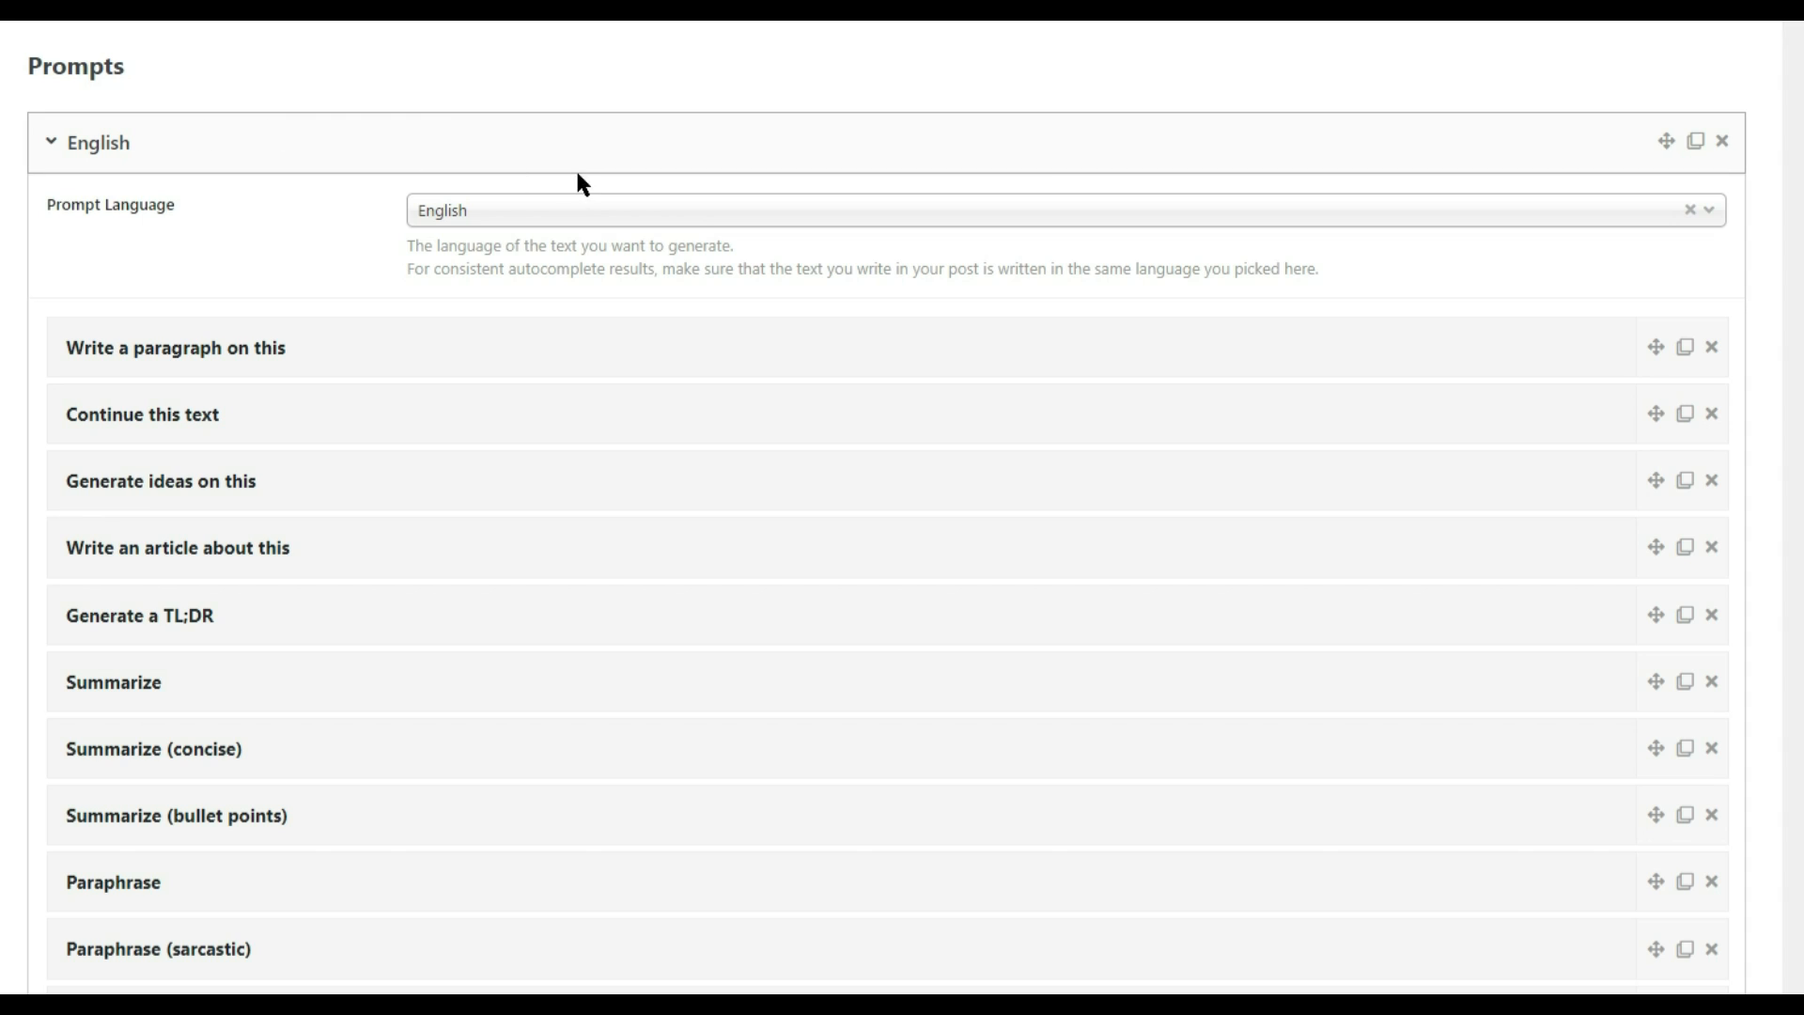
scroll(558, 635, "down", 5)
scroll(272, 225, "up", 4)
left_click(303, 249)
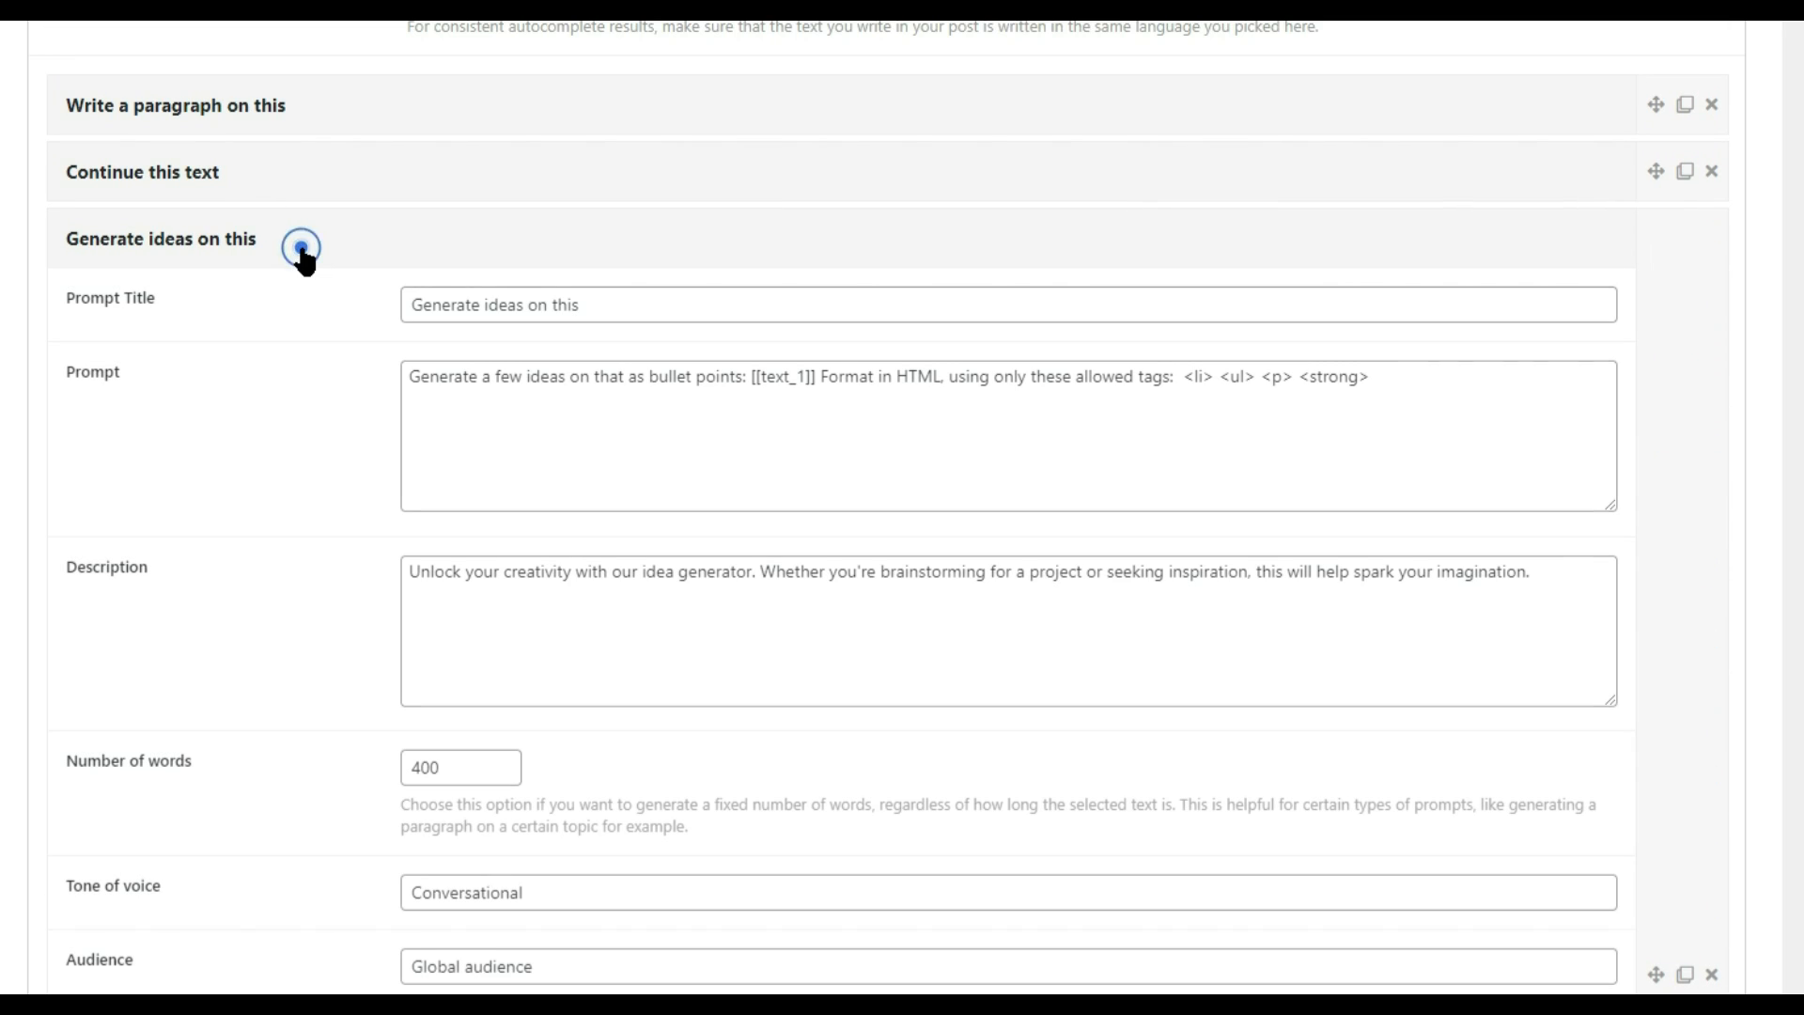
scroll(165, 512, "down", 15)
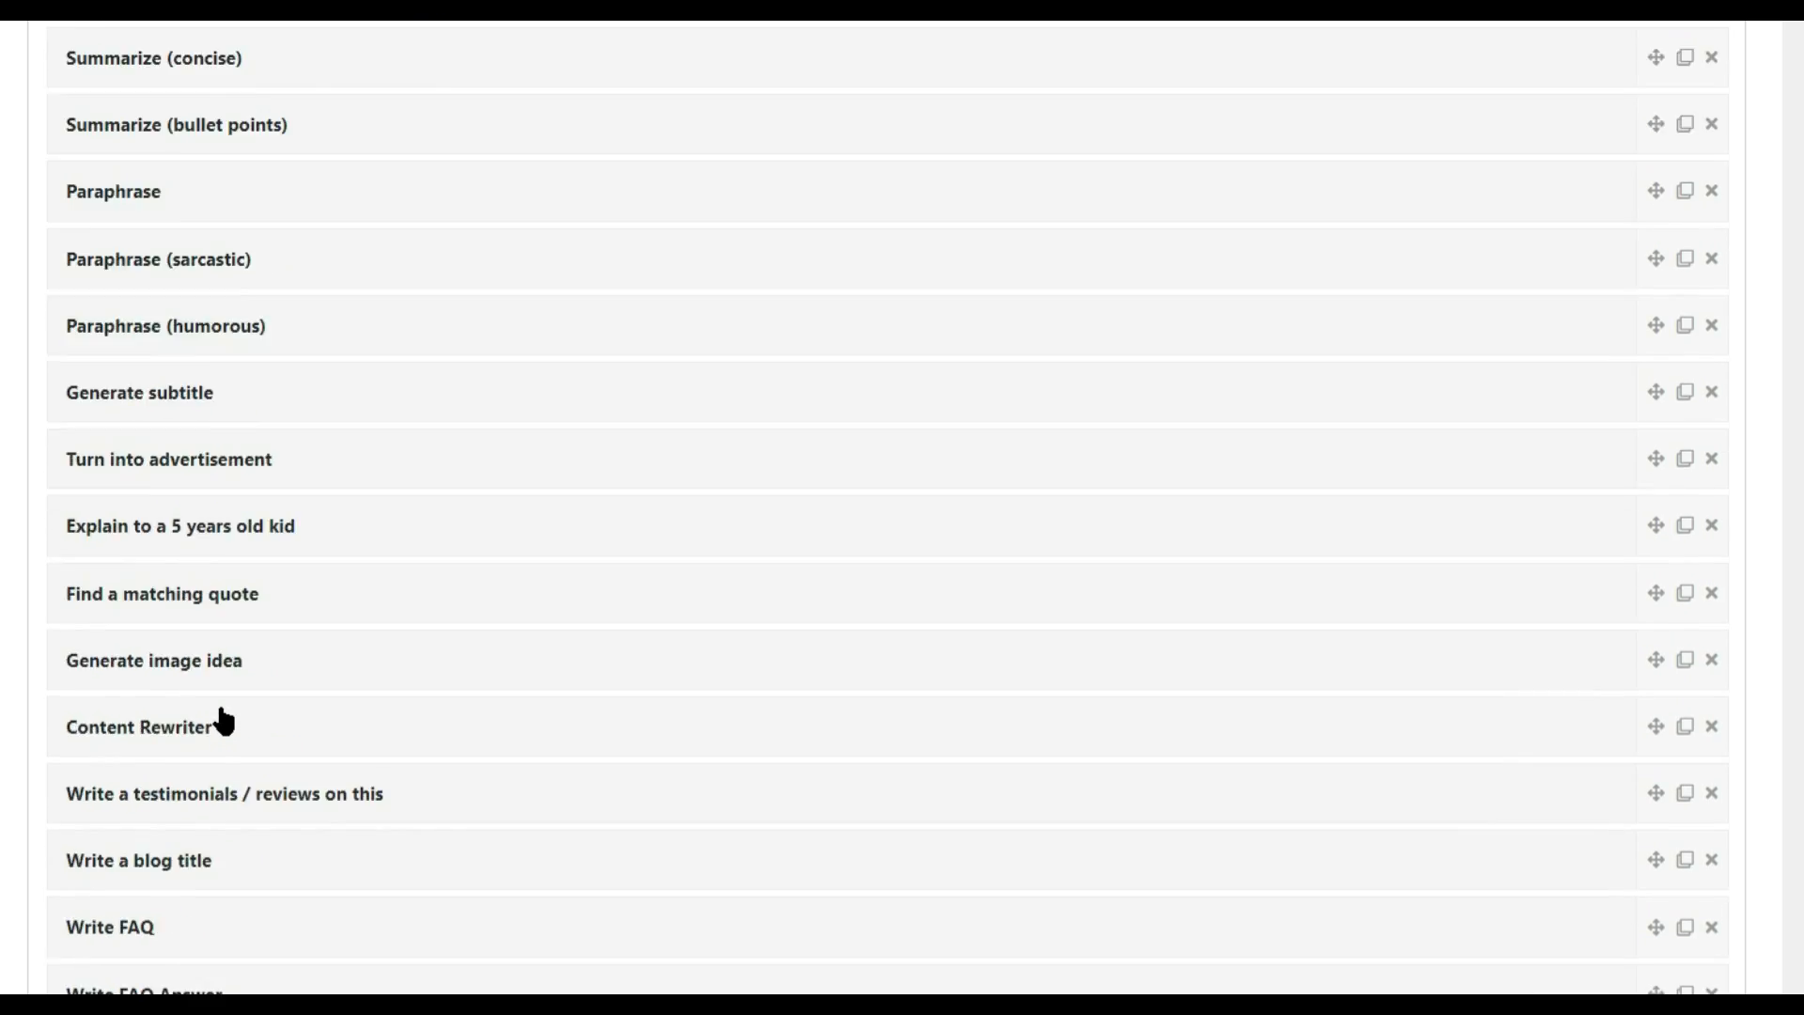
scroll(247, 625, "down", 3)
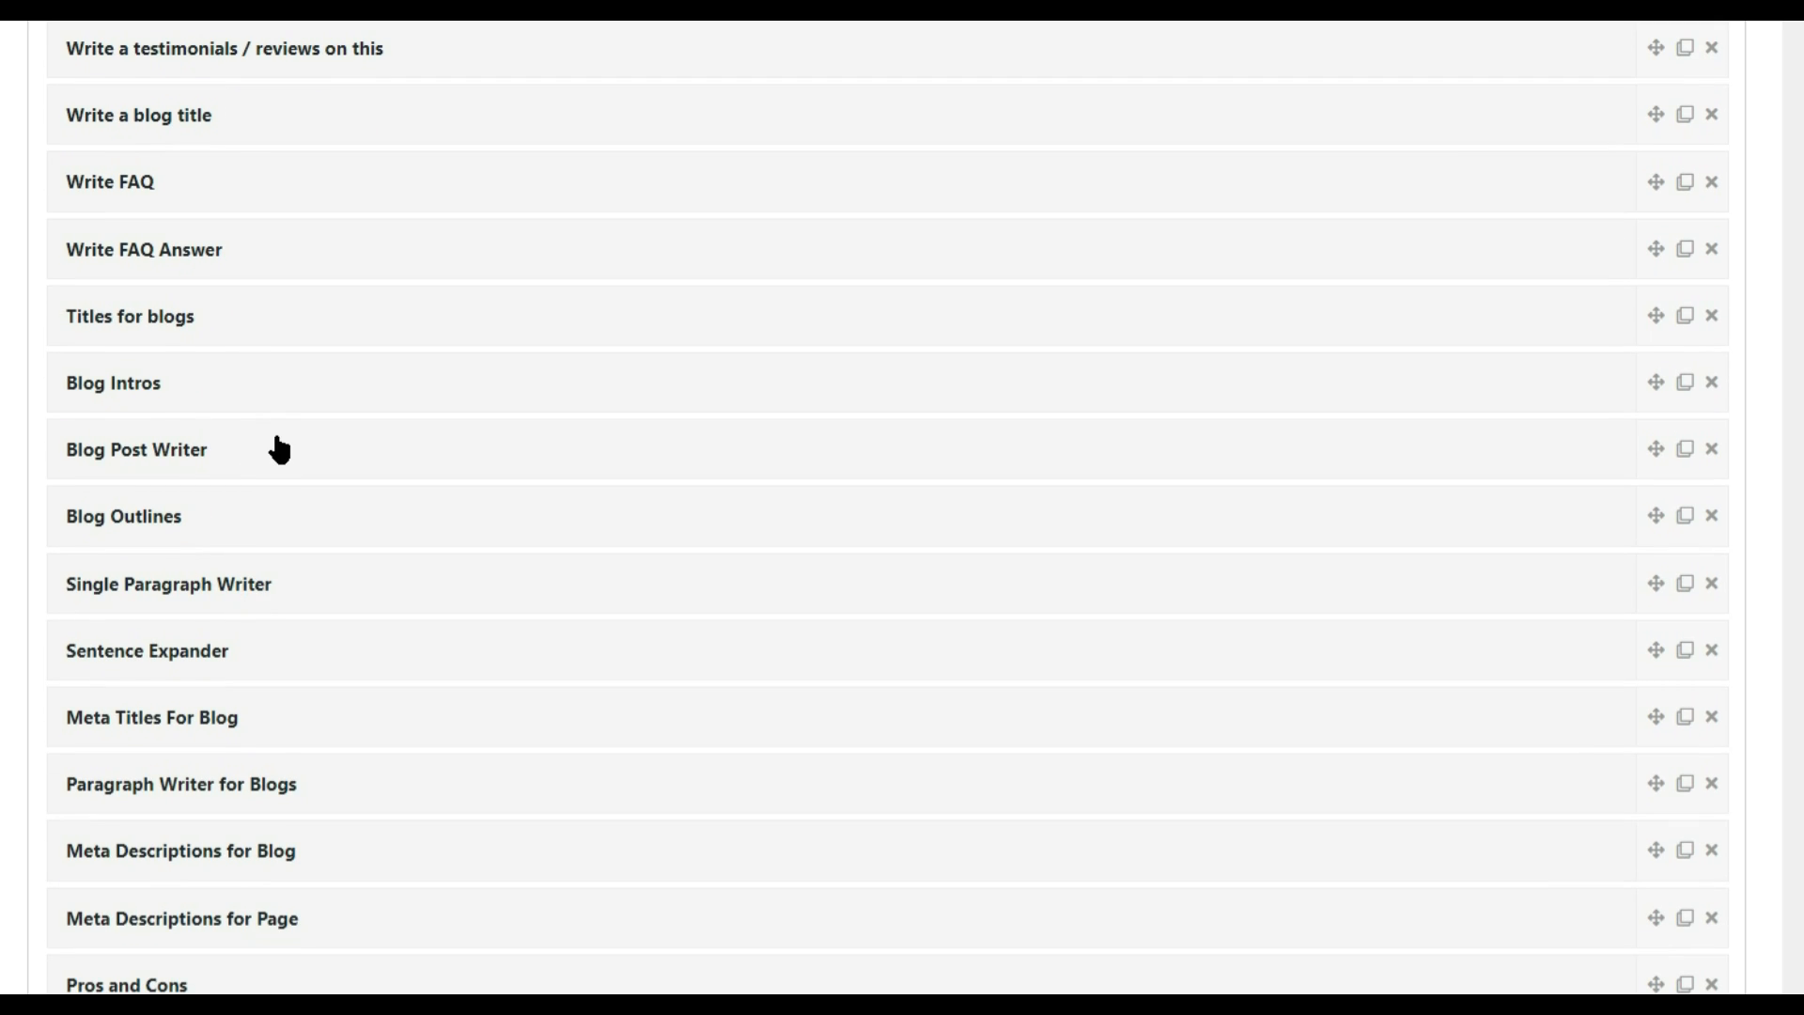
Step: Expand the Blog Post Writer prompt settings and examine the prompt text with its [[text_1]] placeholder
left_click(229, 458)
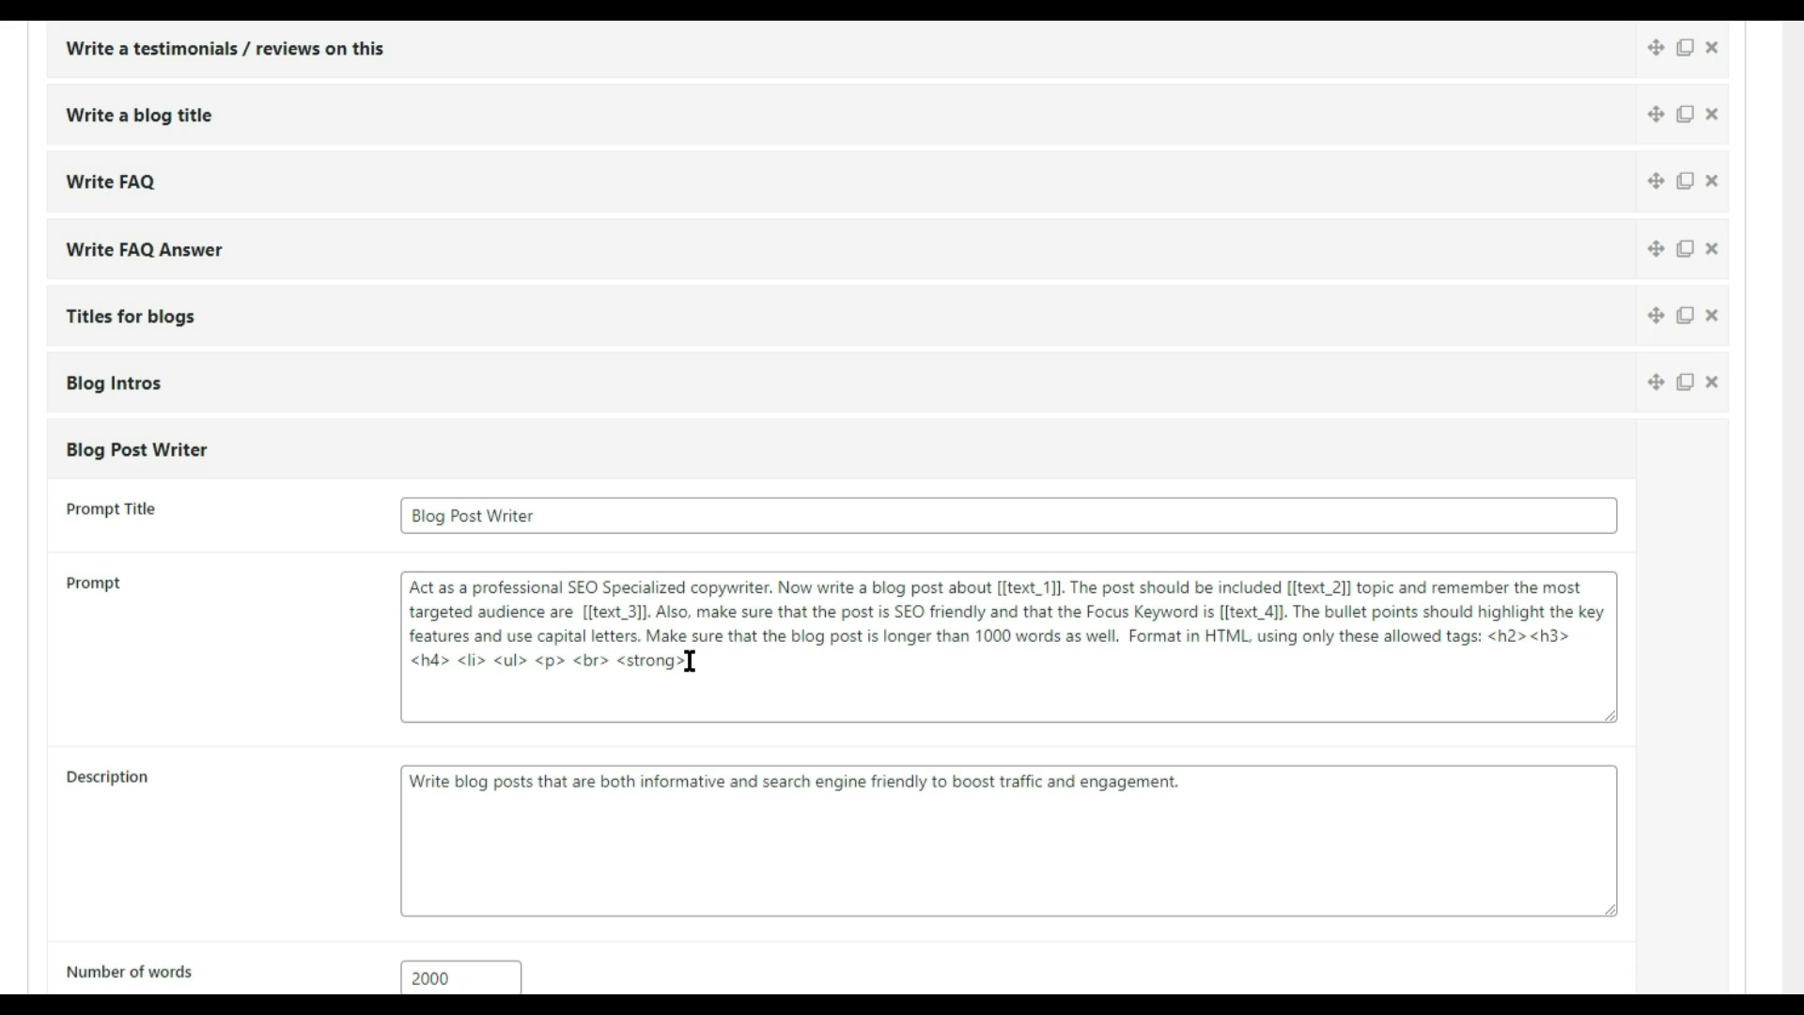
left_click_drag(1001, 587, 1059, 590)
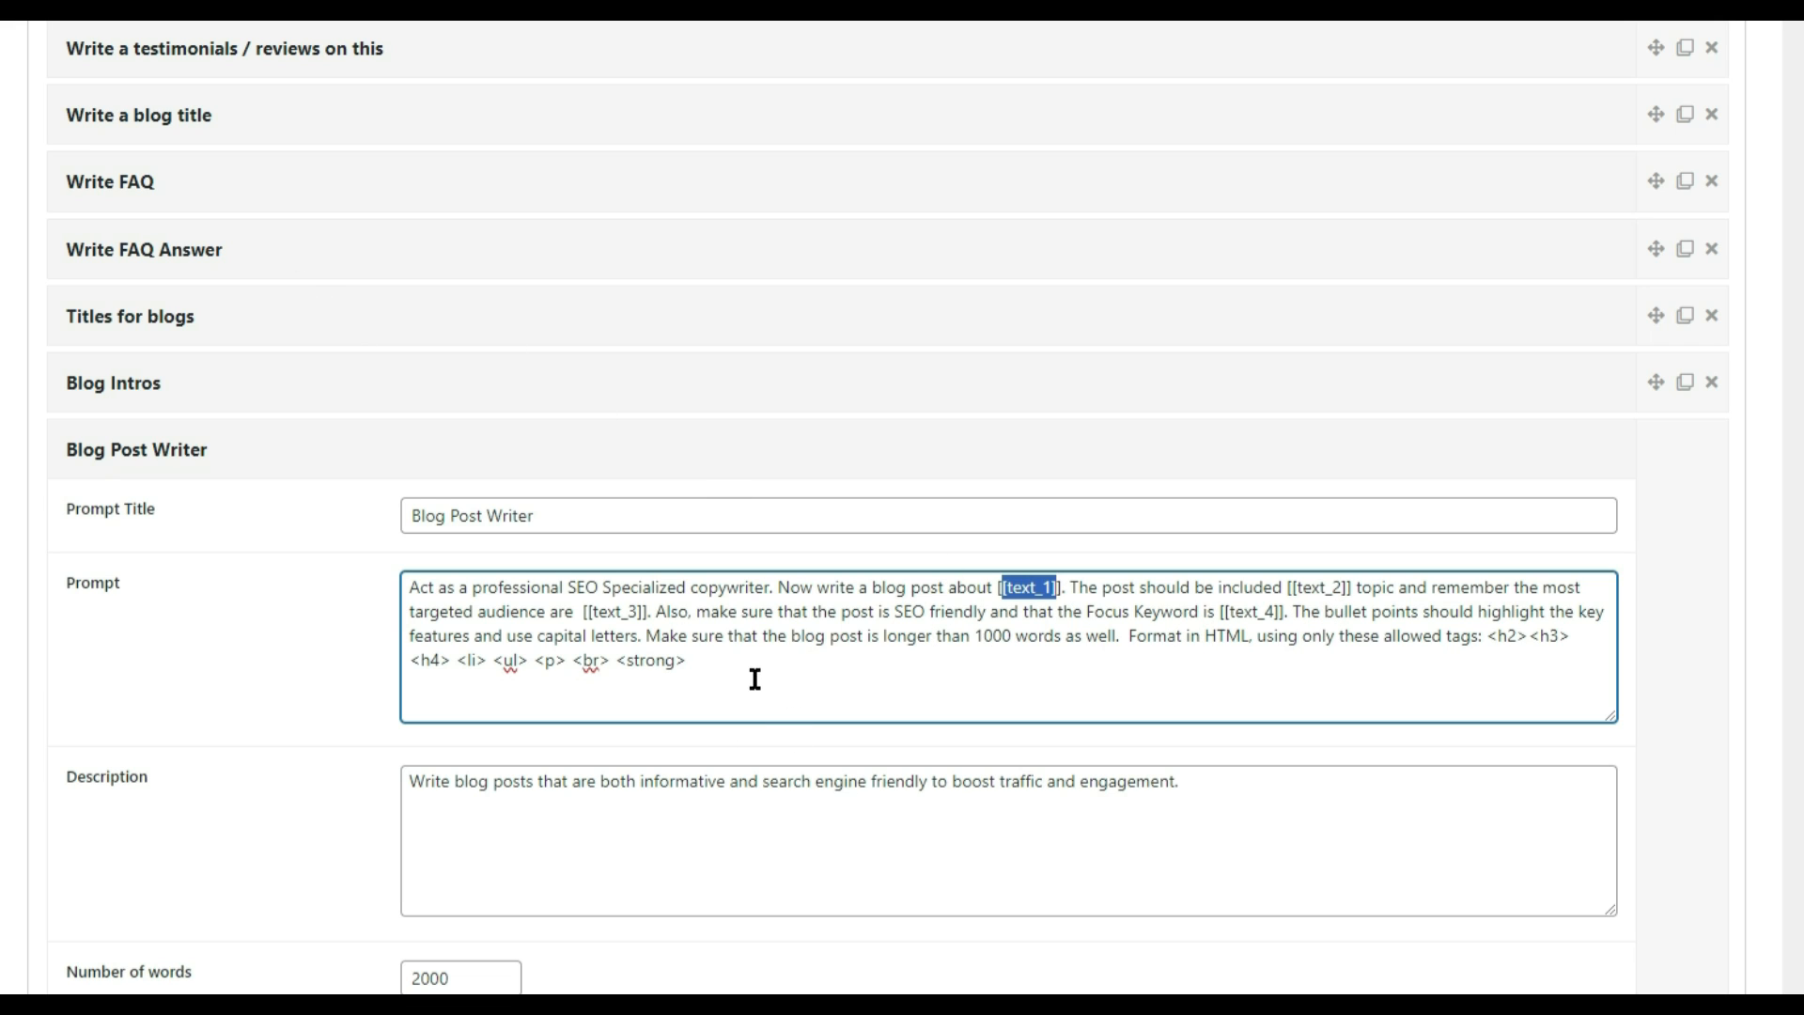
left_click(822, 635)
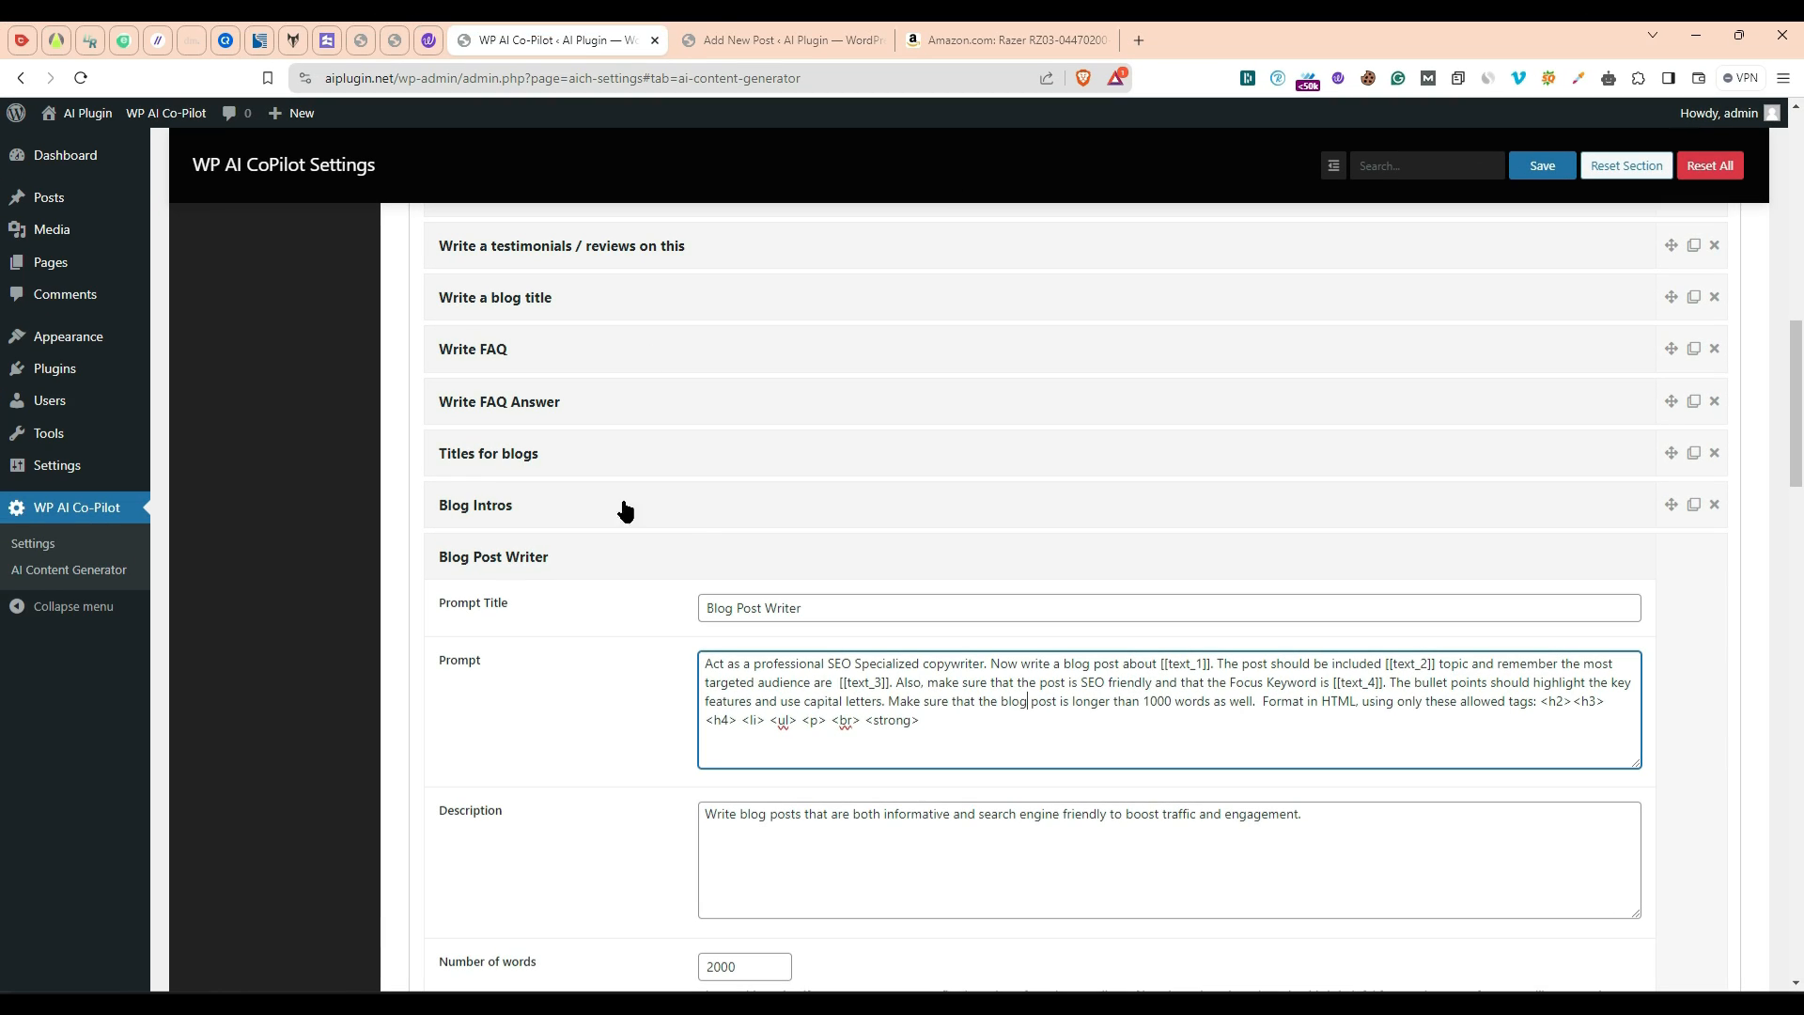
Step: Return to the post's prompt library and examine the AIDA Formula prompt's product name and description fields
key("ctrl+Tab")
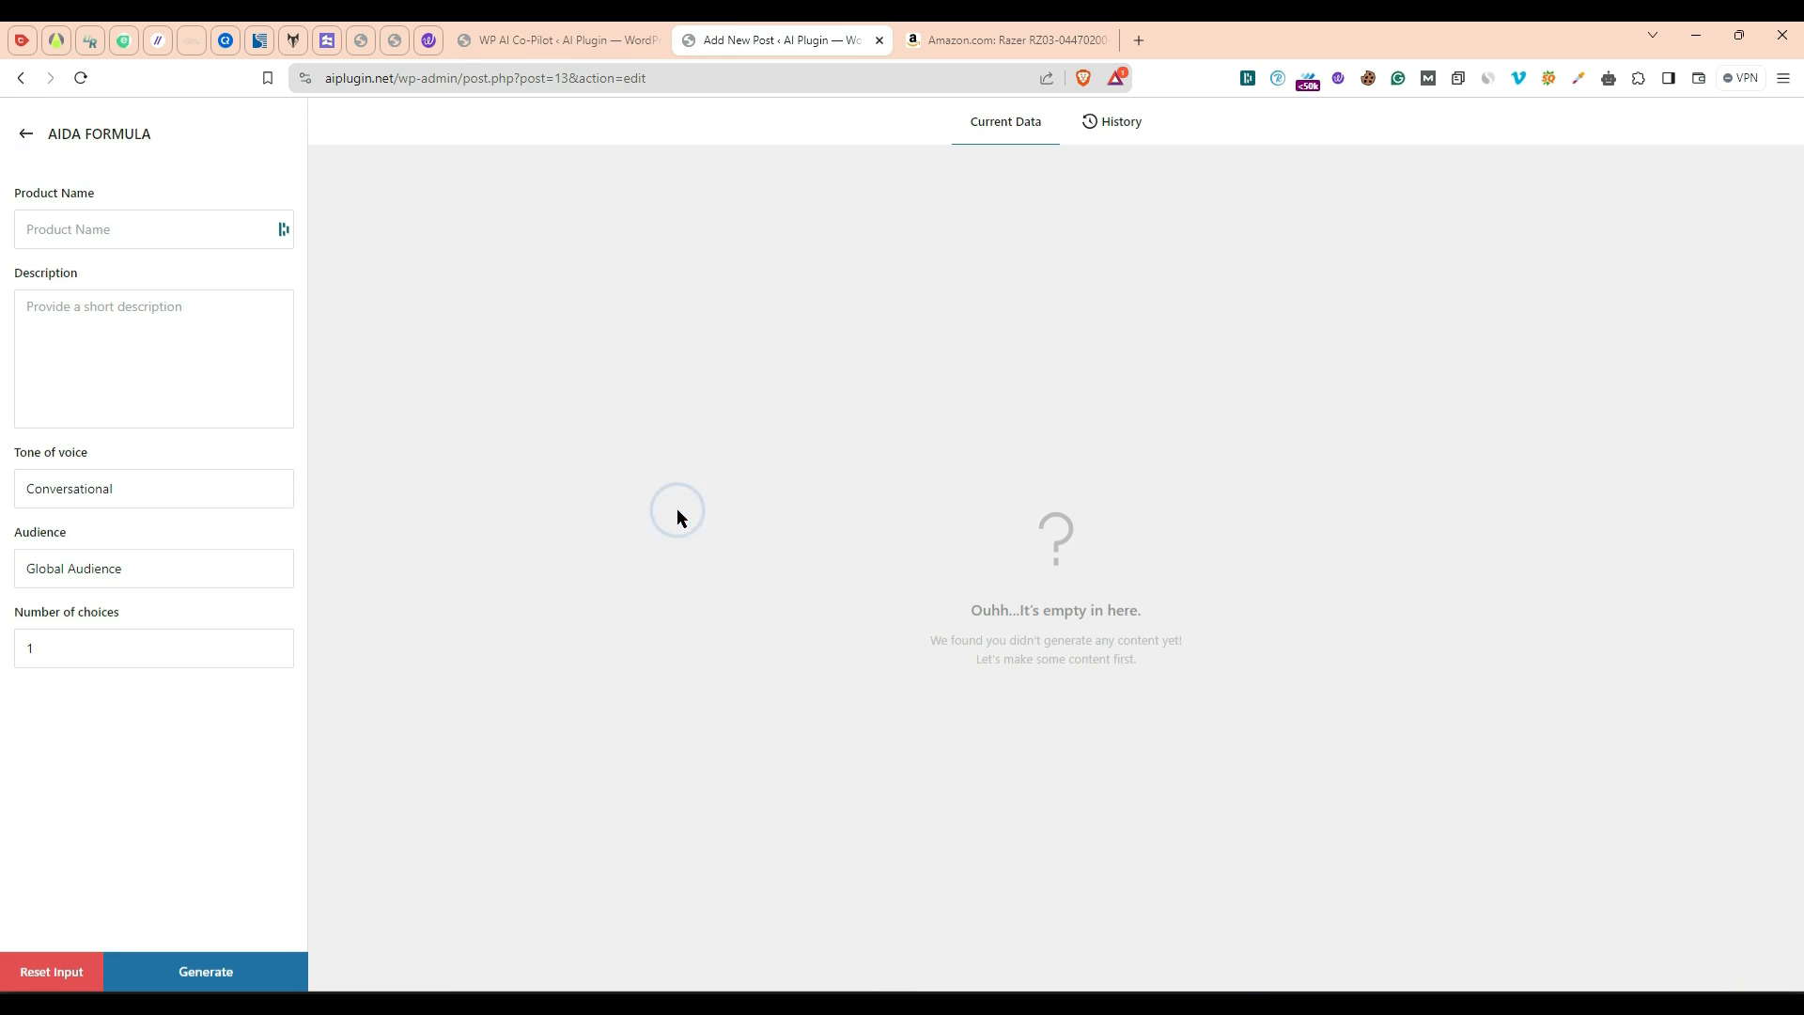
left_click(108, 198)
left_click(168, 232)
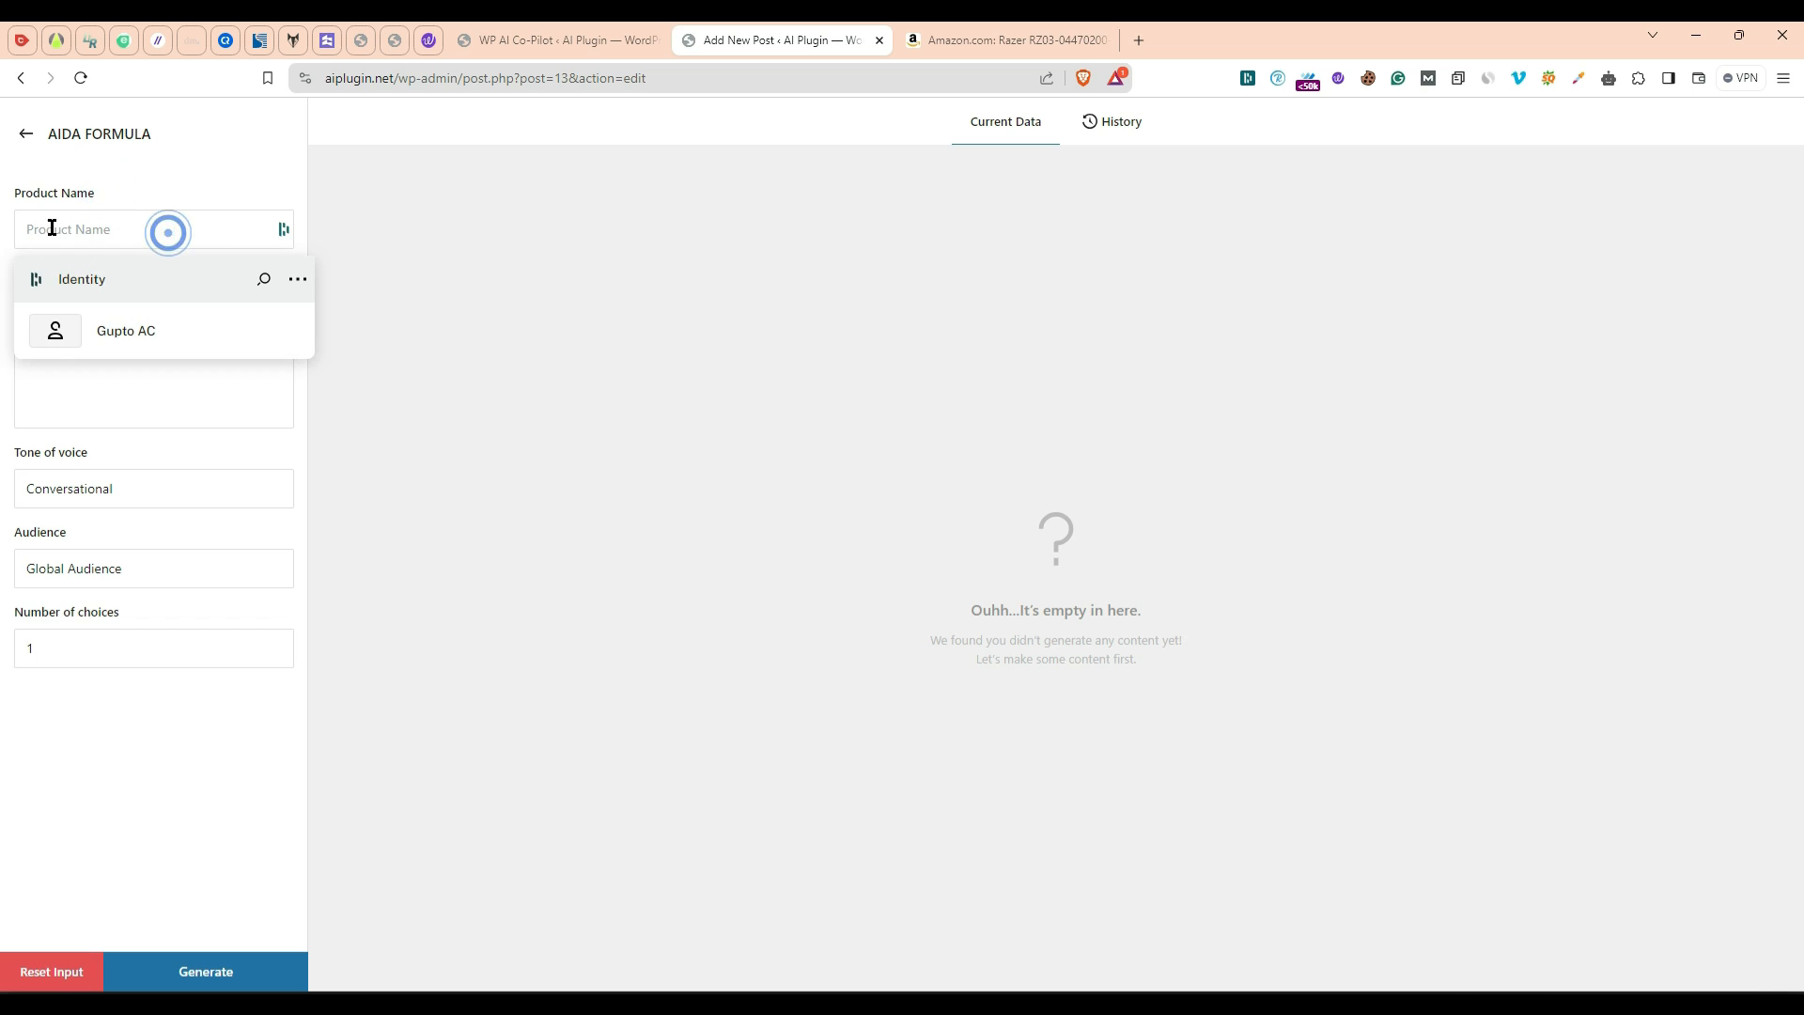
left_click(389, 244)
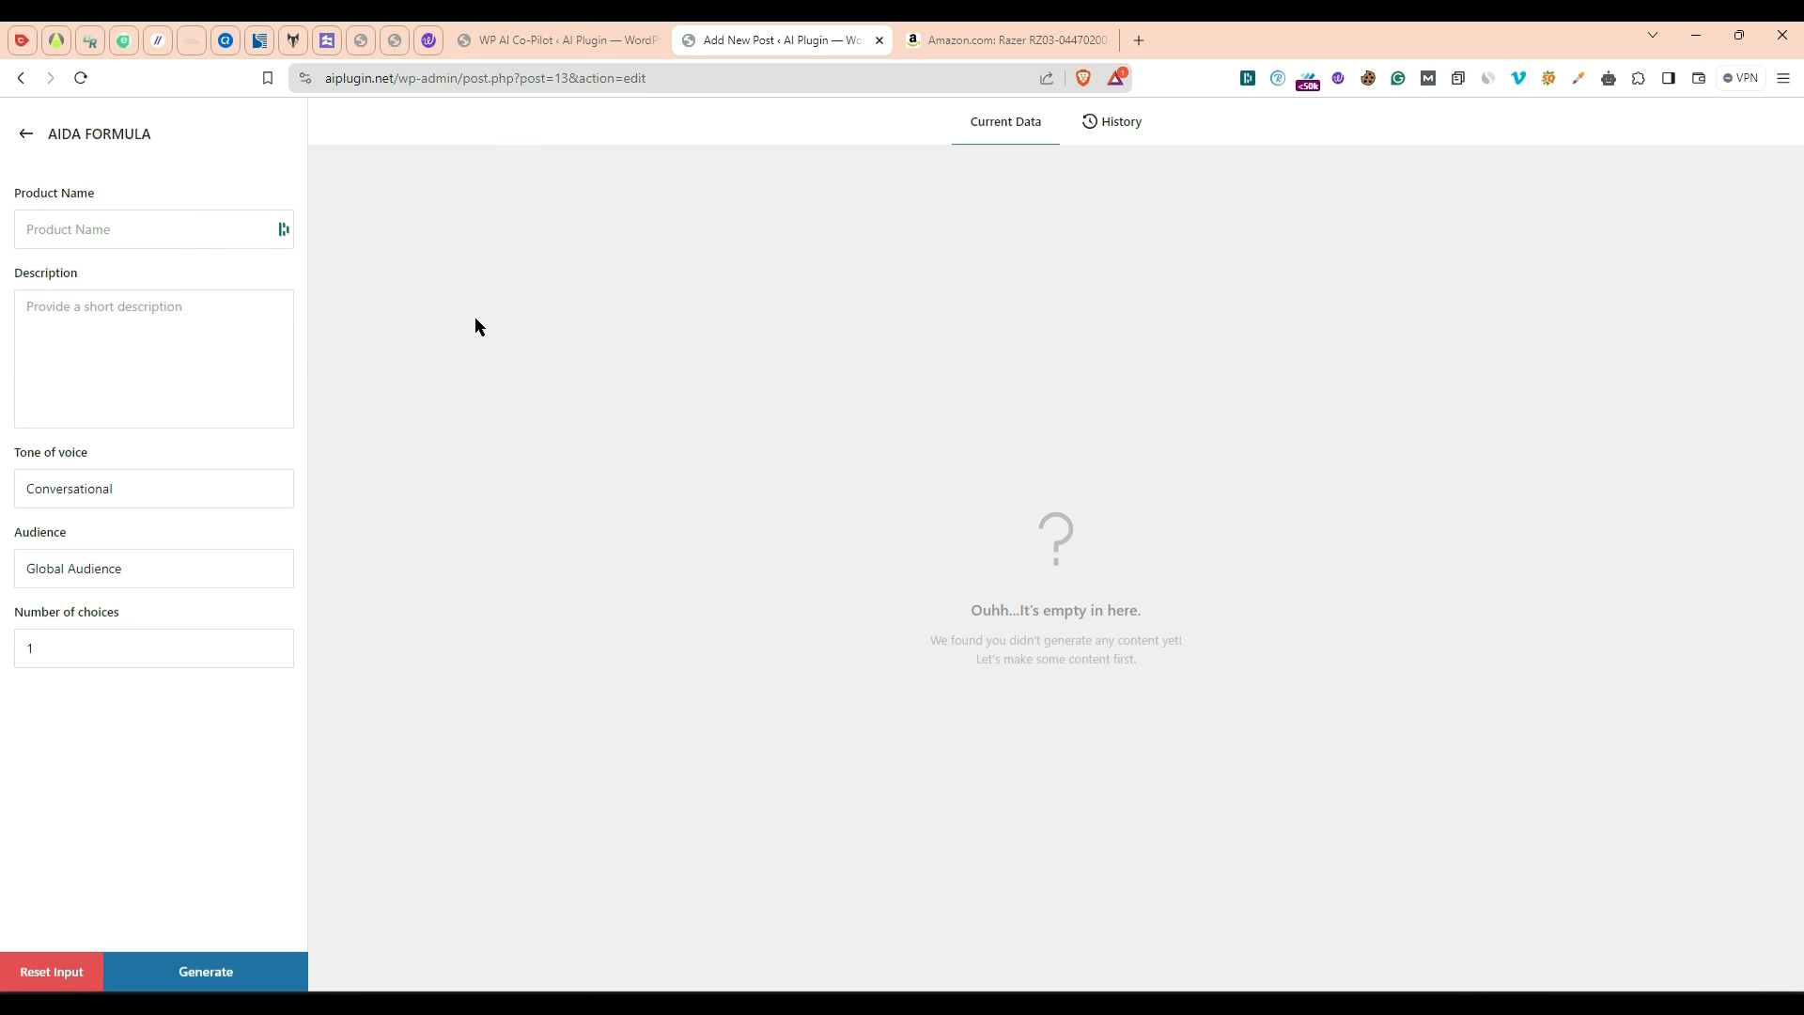
left_click(172, 336)
Step: In the plugin settings, add a new prompt titled "Blog Intro New" at the end of the English prompts and save the settings
left_click(563, 40)
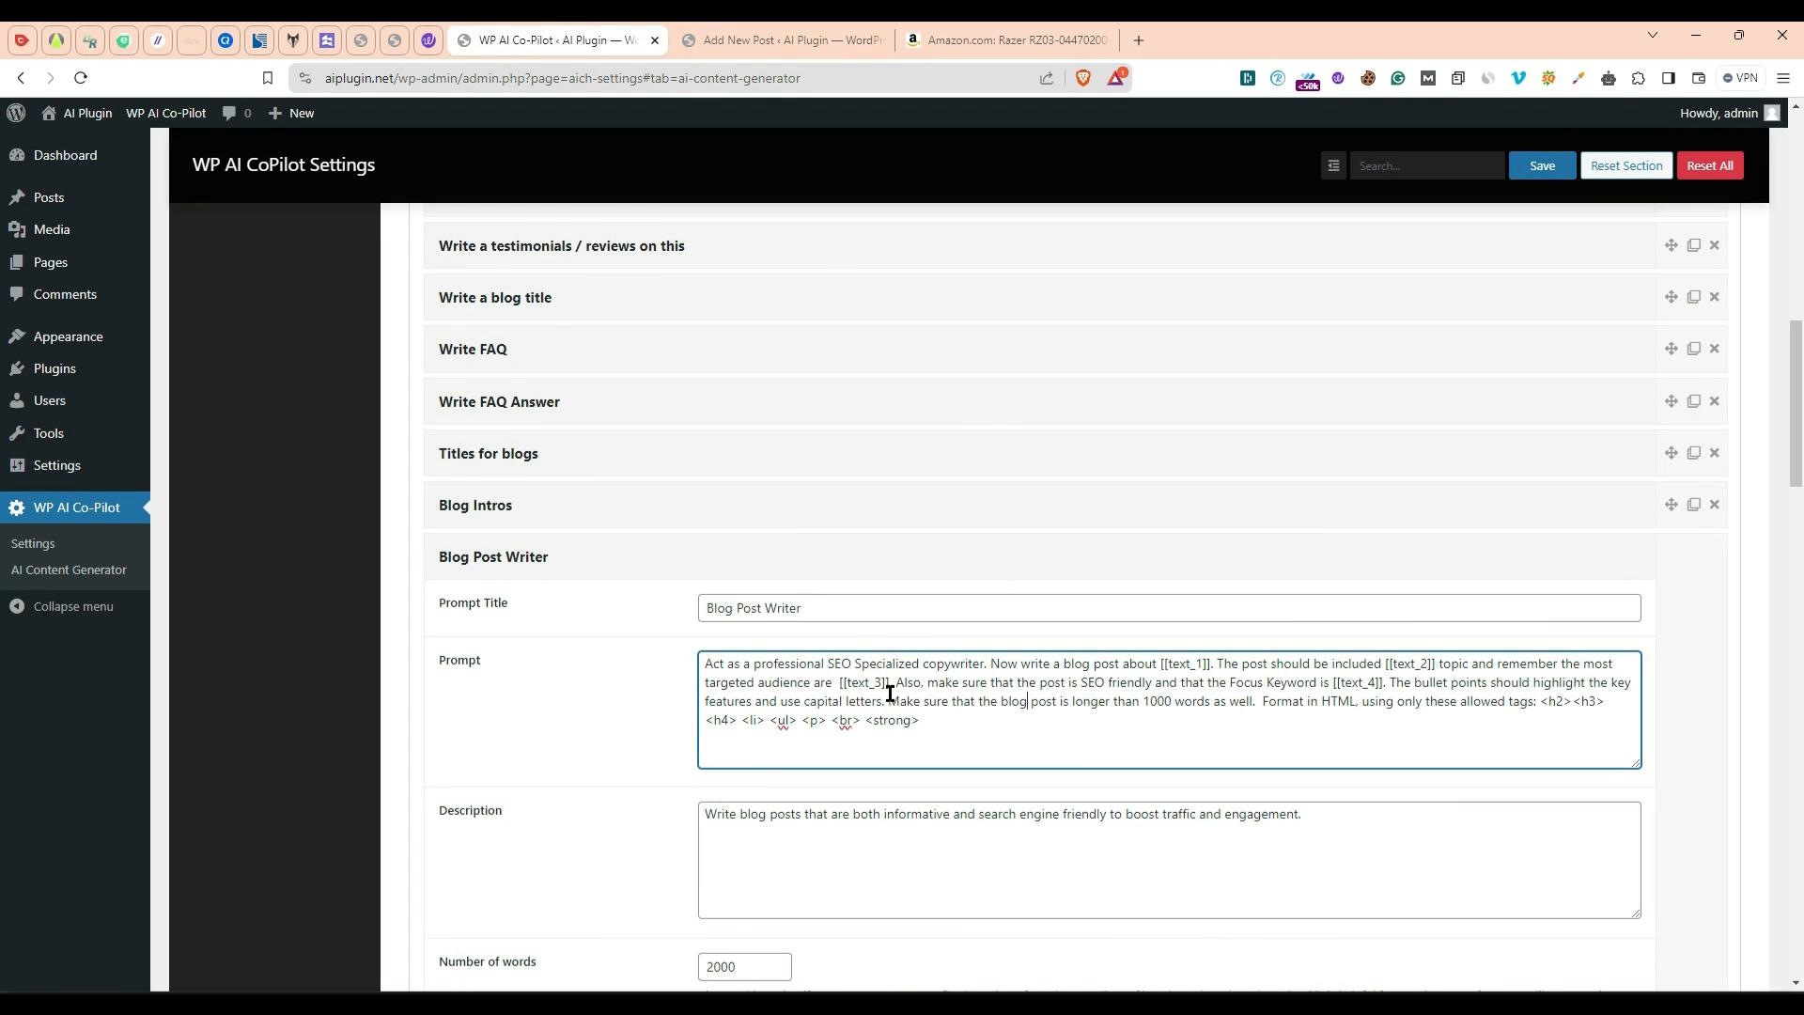
left_click(953, 561)
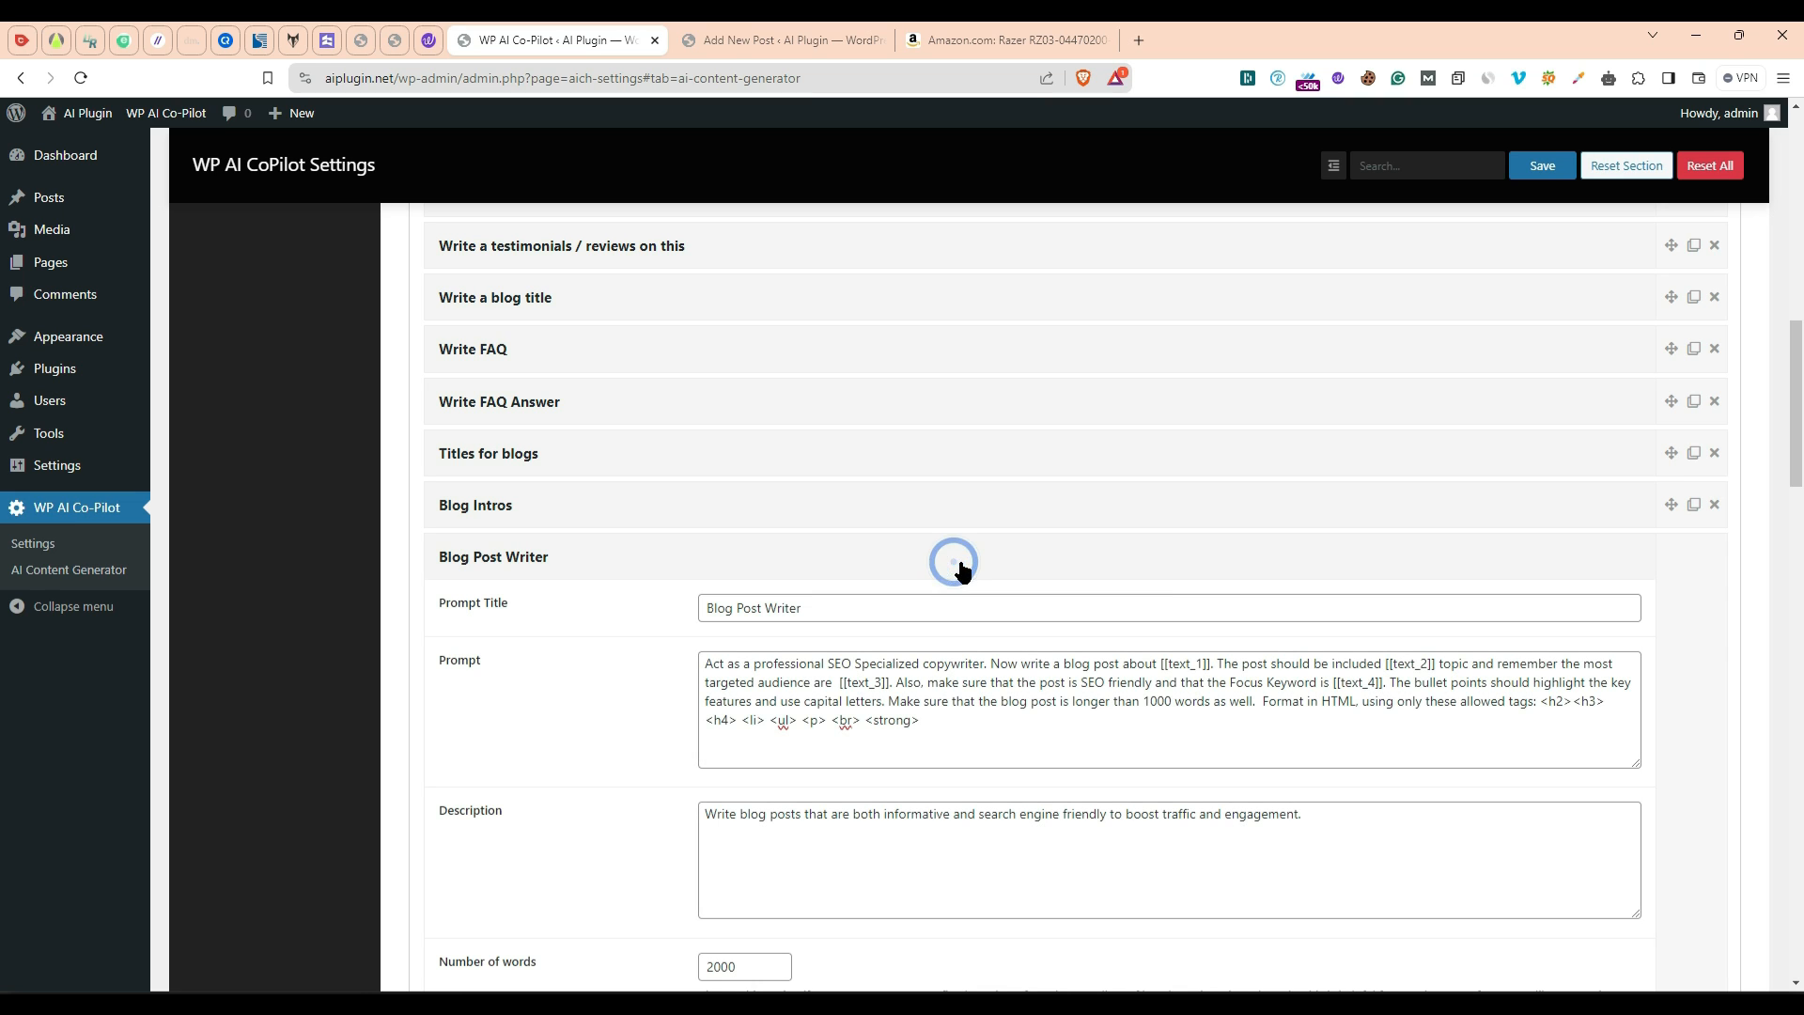
scroll(1710, 649, "down", 10)
scroll(1706, 658, "down", 15)
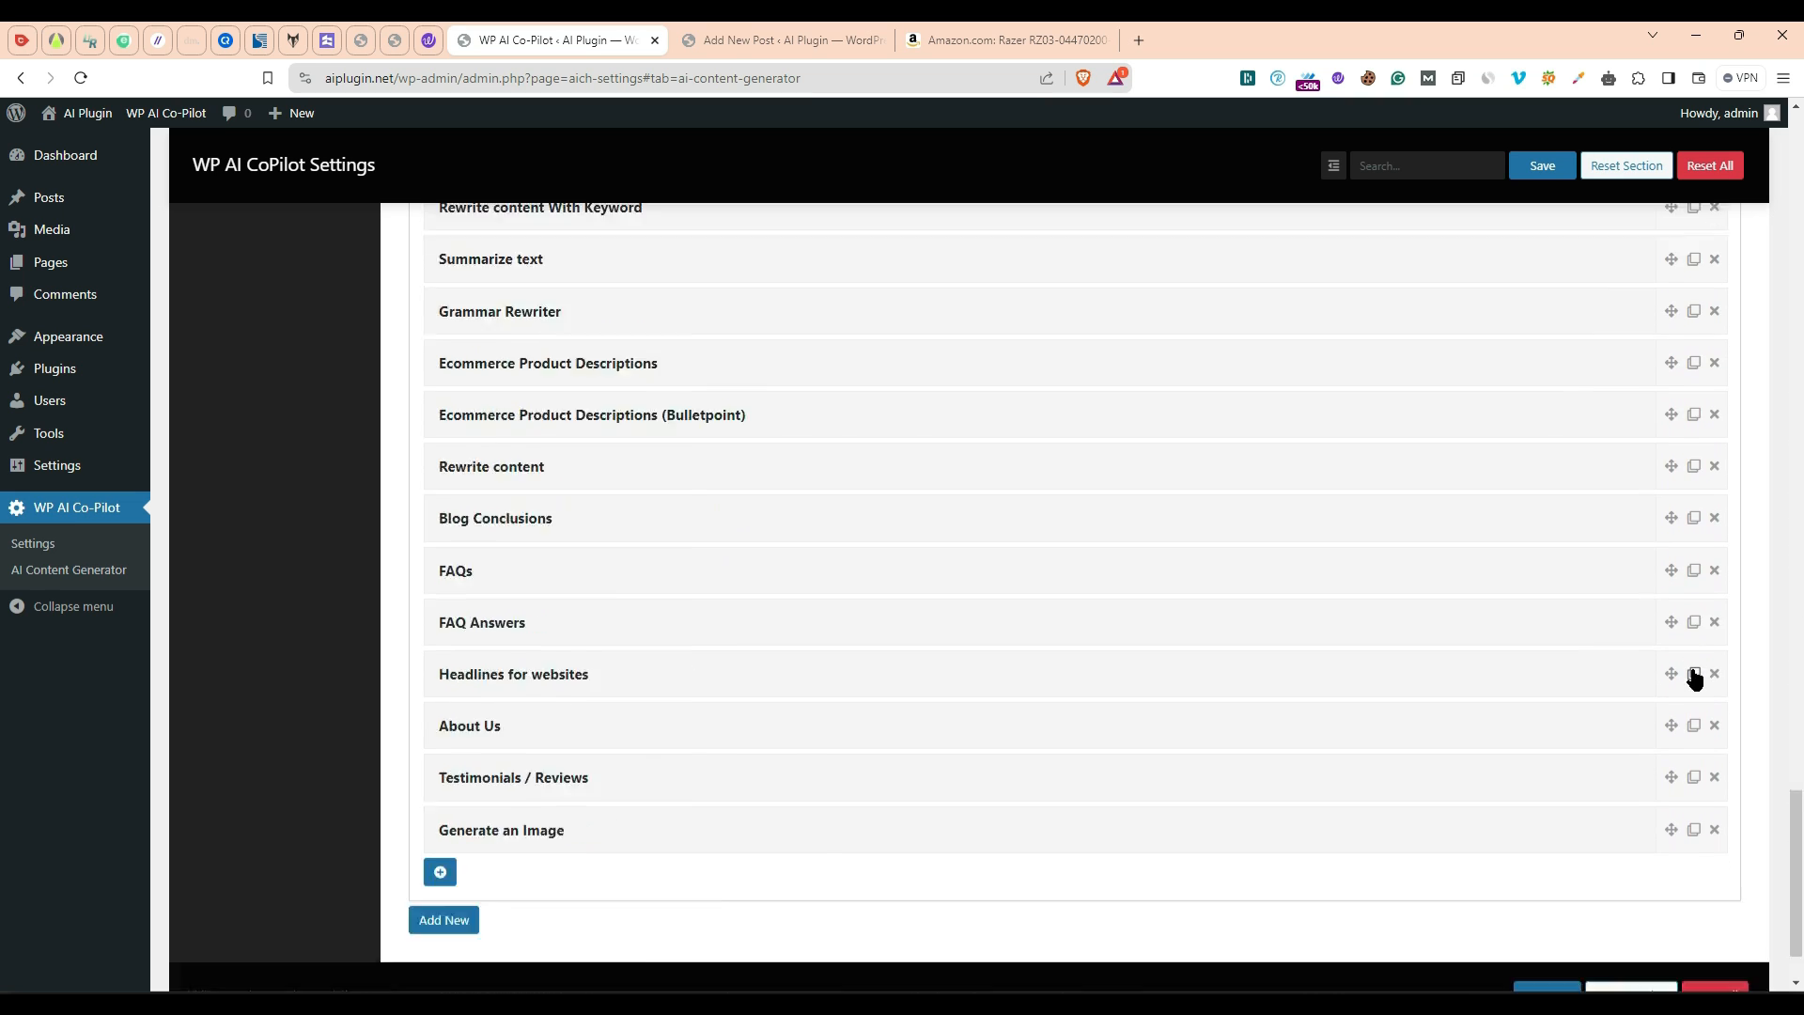
left_click(441, 775)
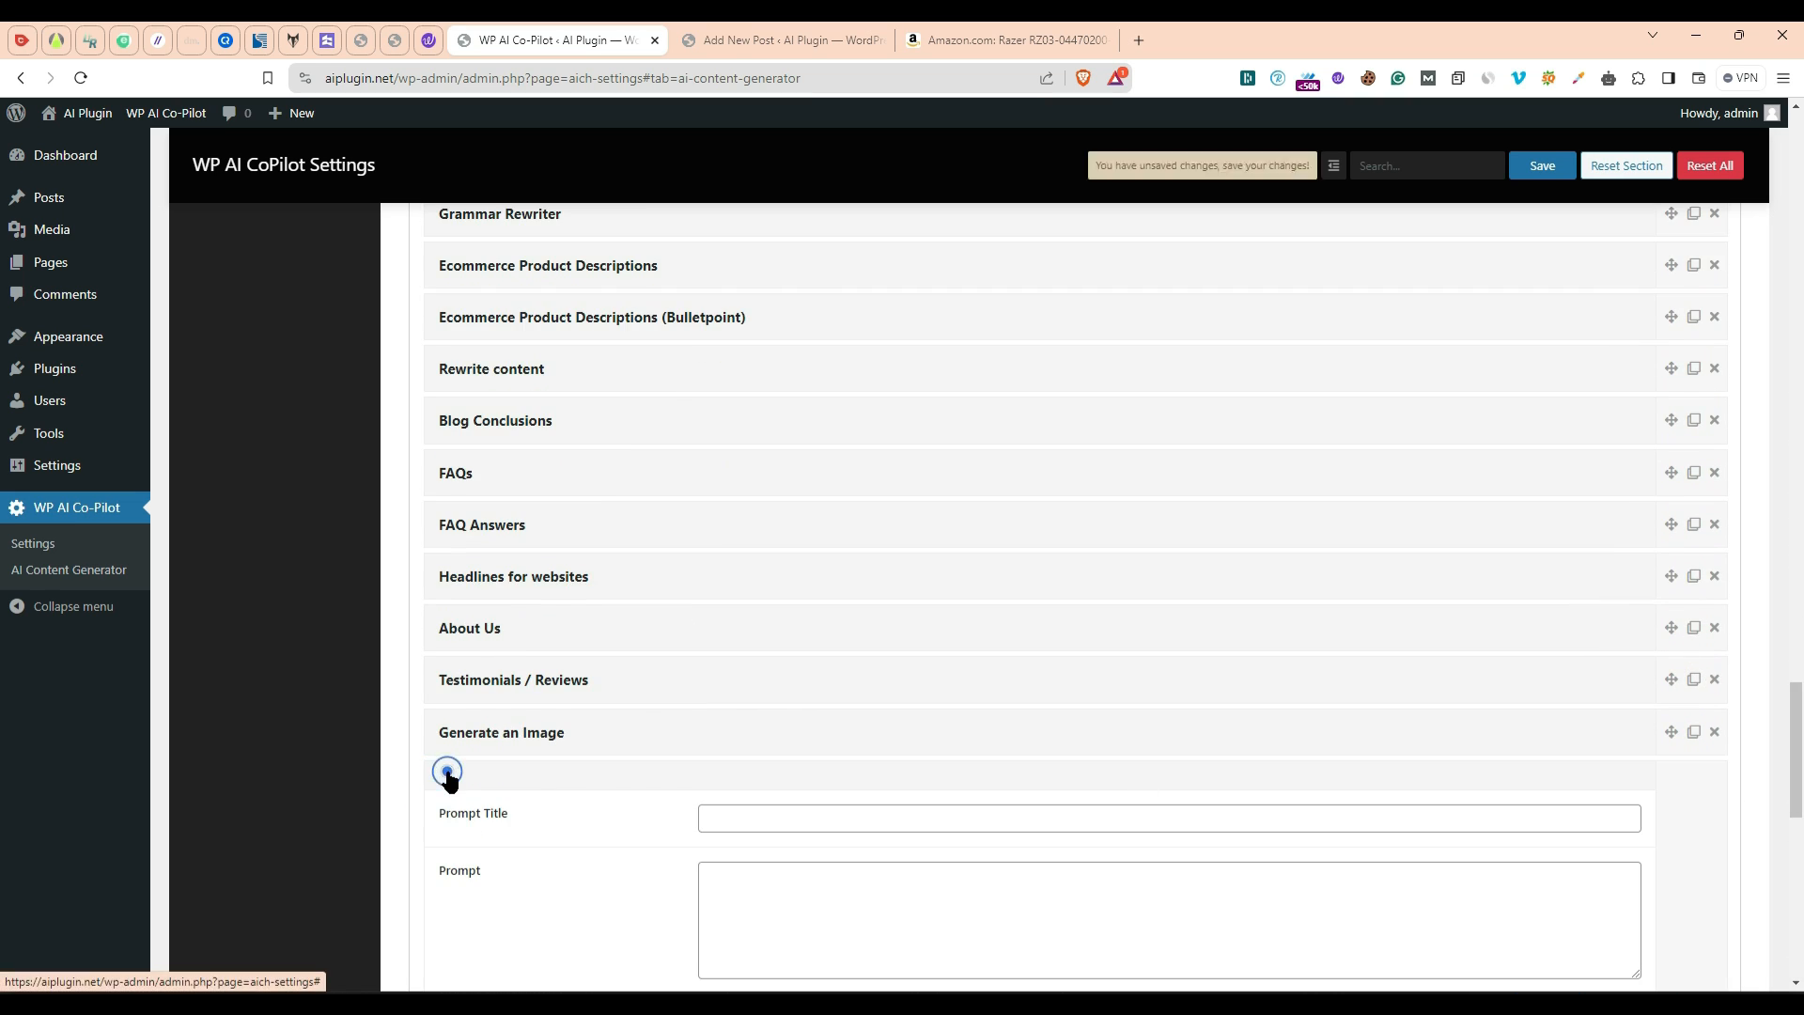
left_click(816, 819)
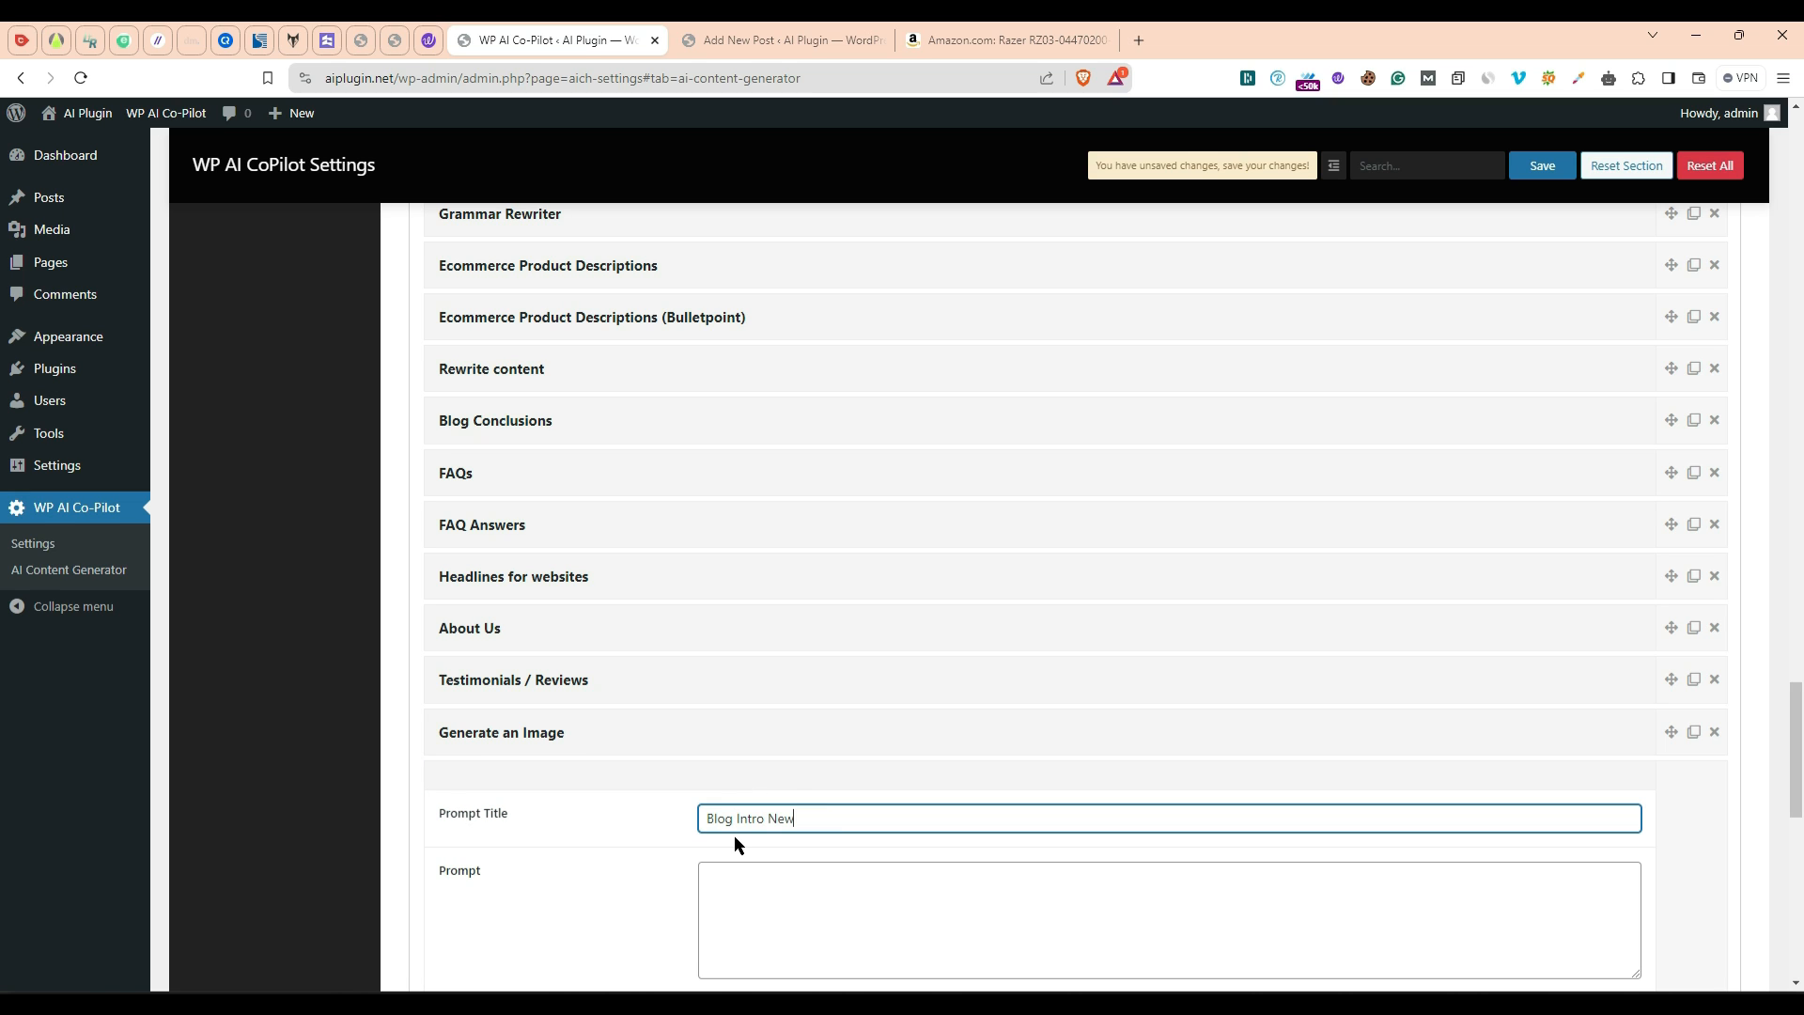
left_click(1541, 165)
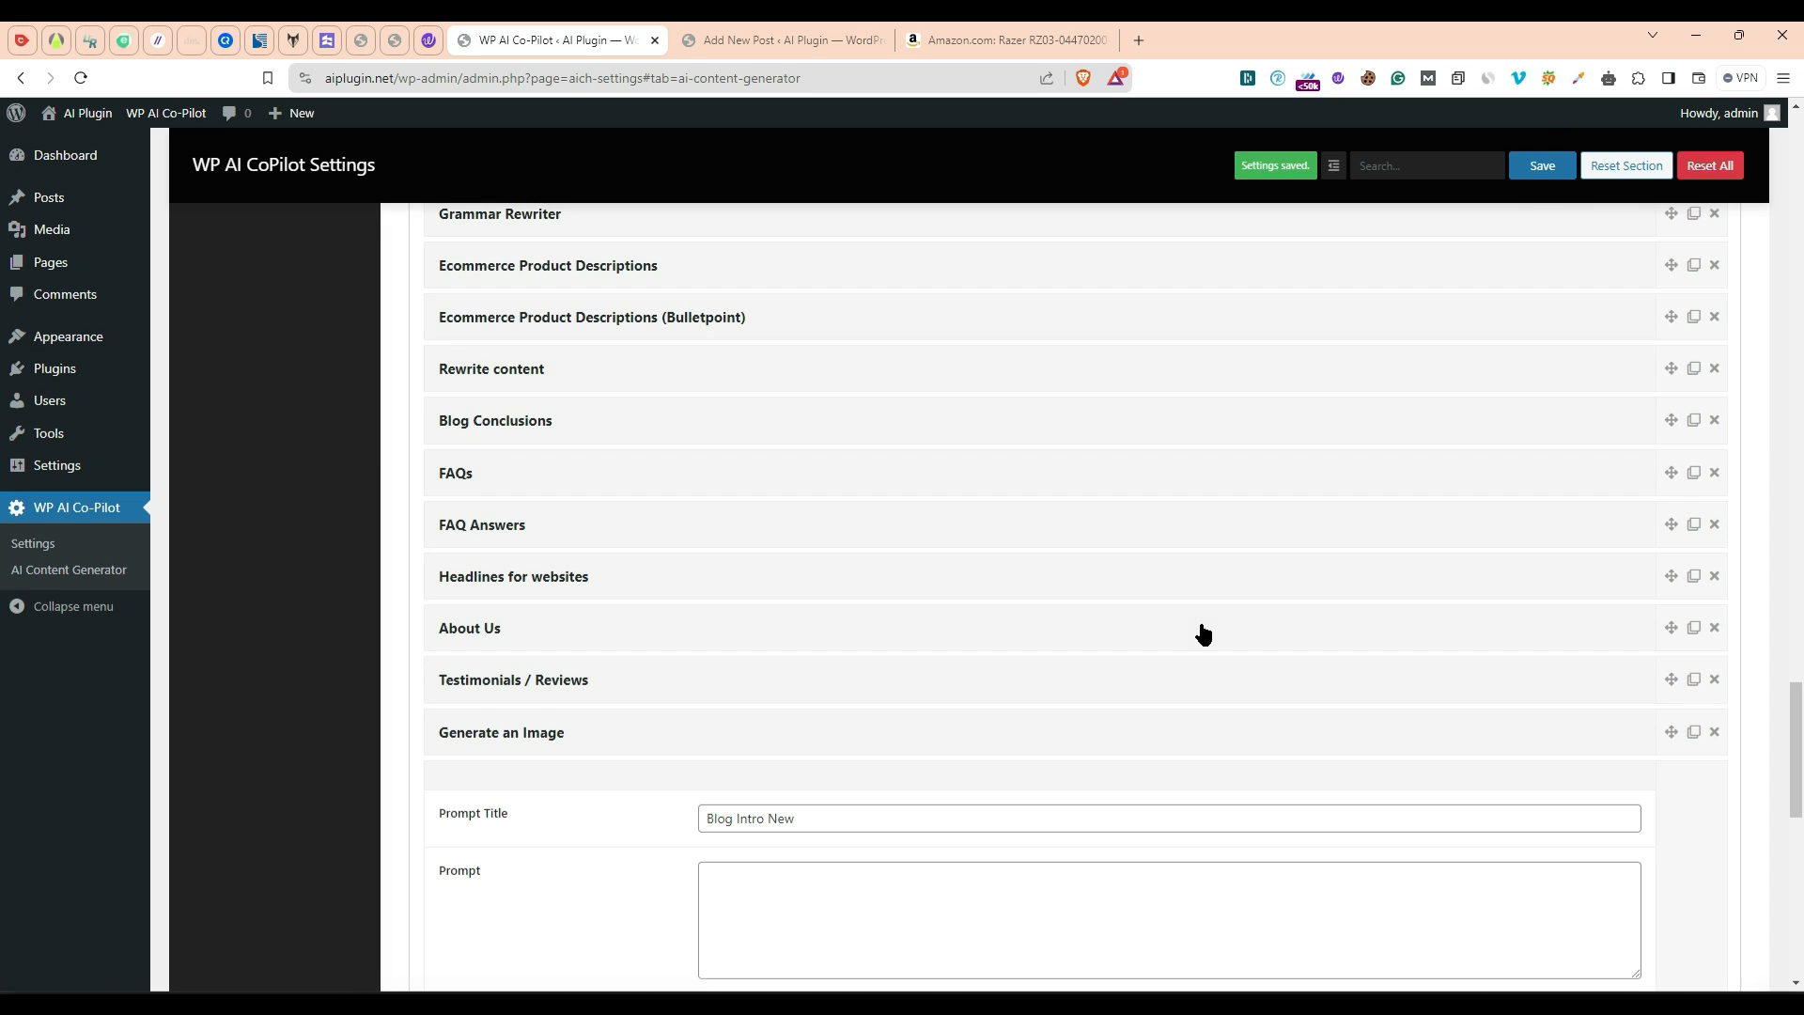
Step: Examine the new prompt's prompt, description, number of words, tone of voice, audience and icon settings
scroll(1204, 635, "down", 3)
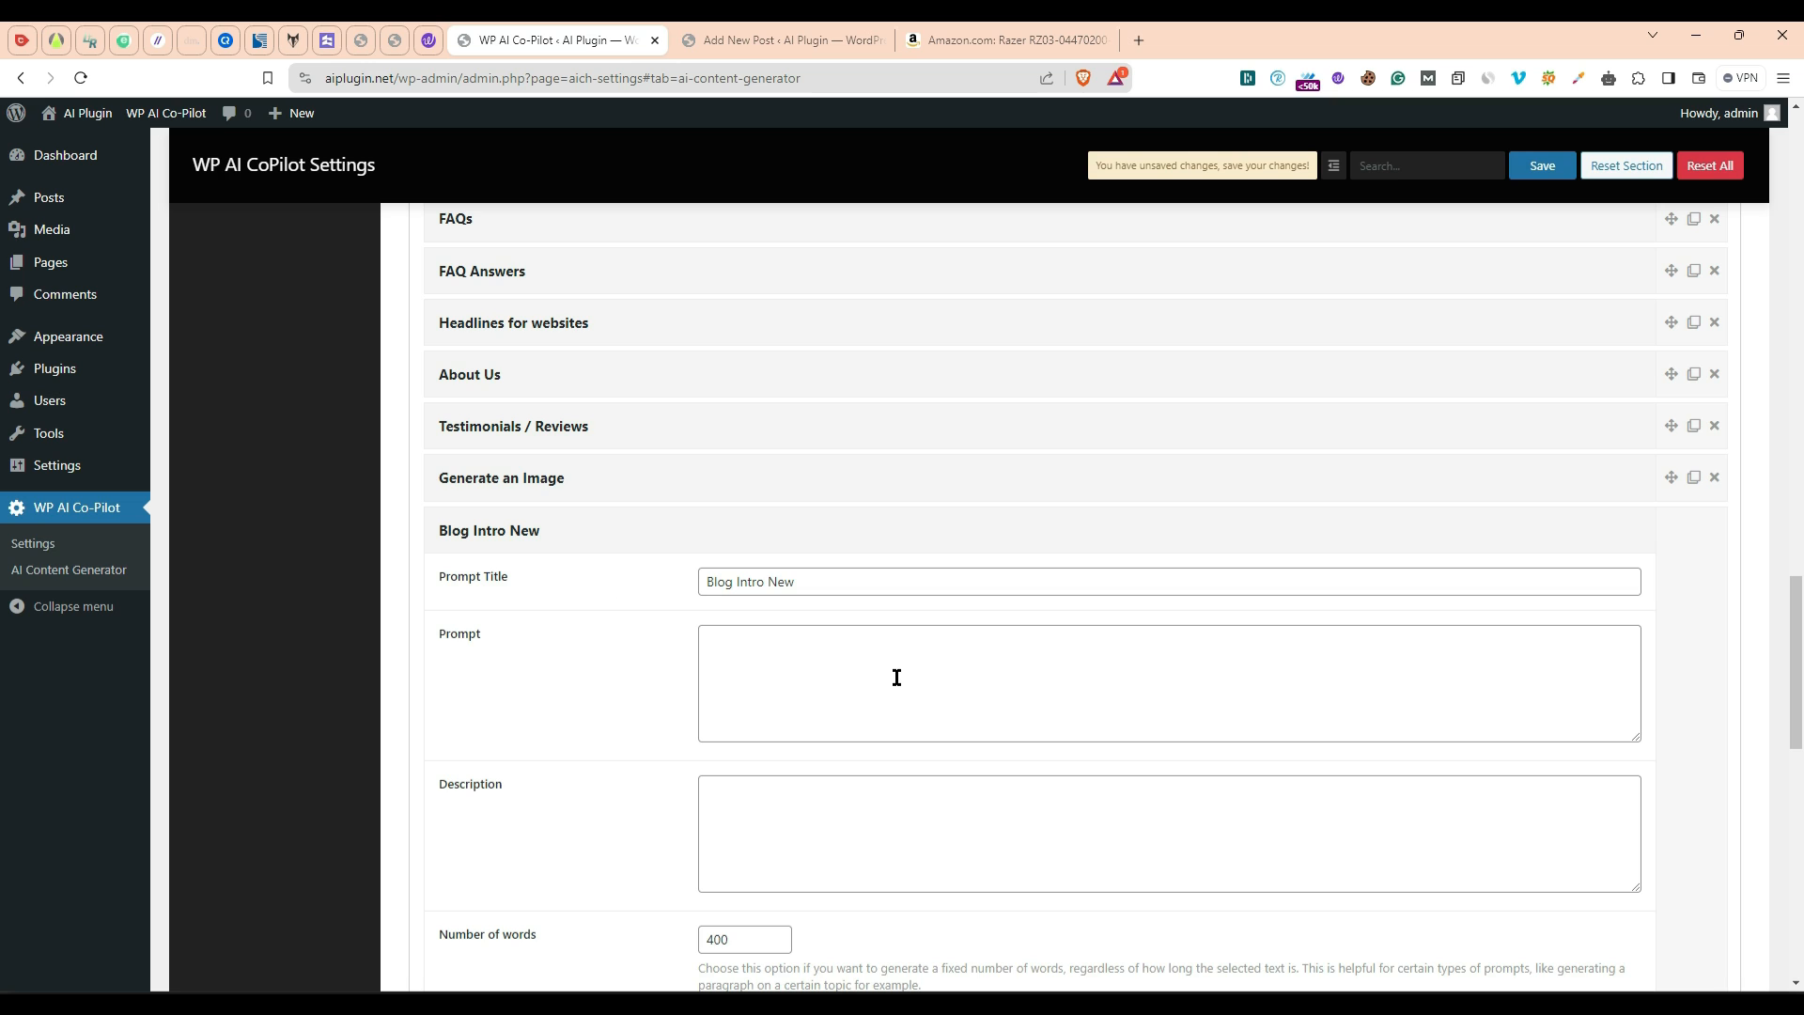
left_click(810, 675)
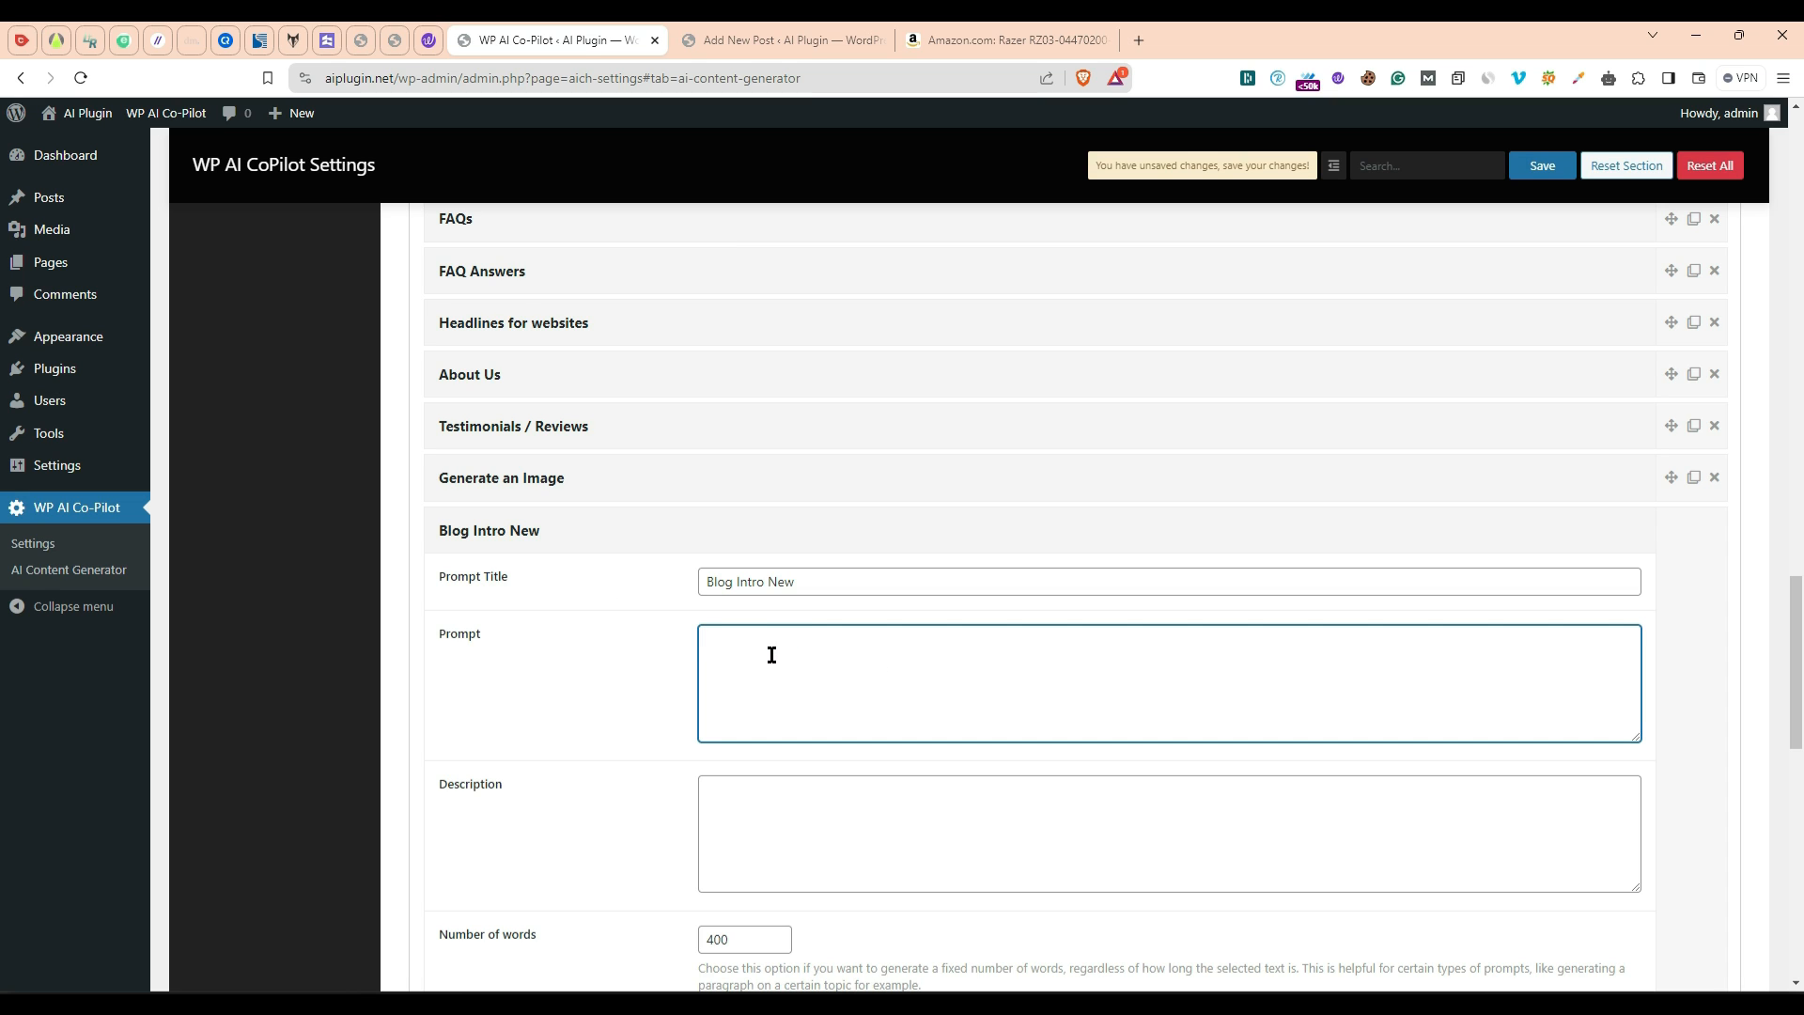
scroll(748, 672, "down", 2)
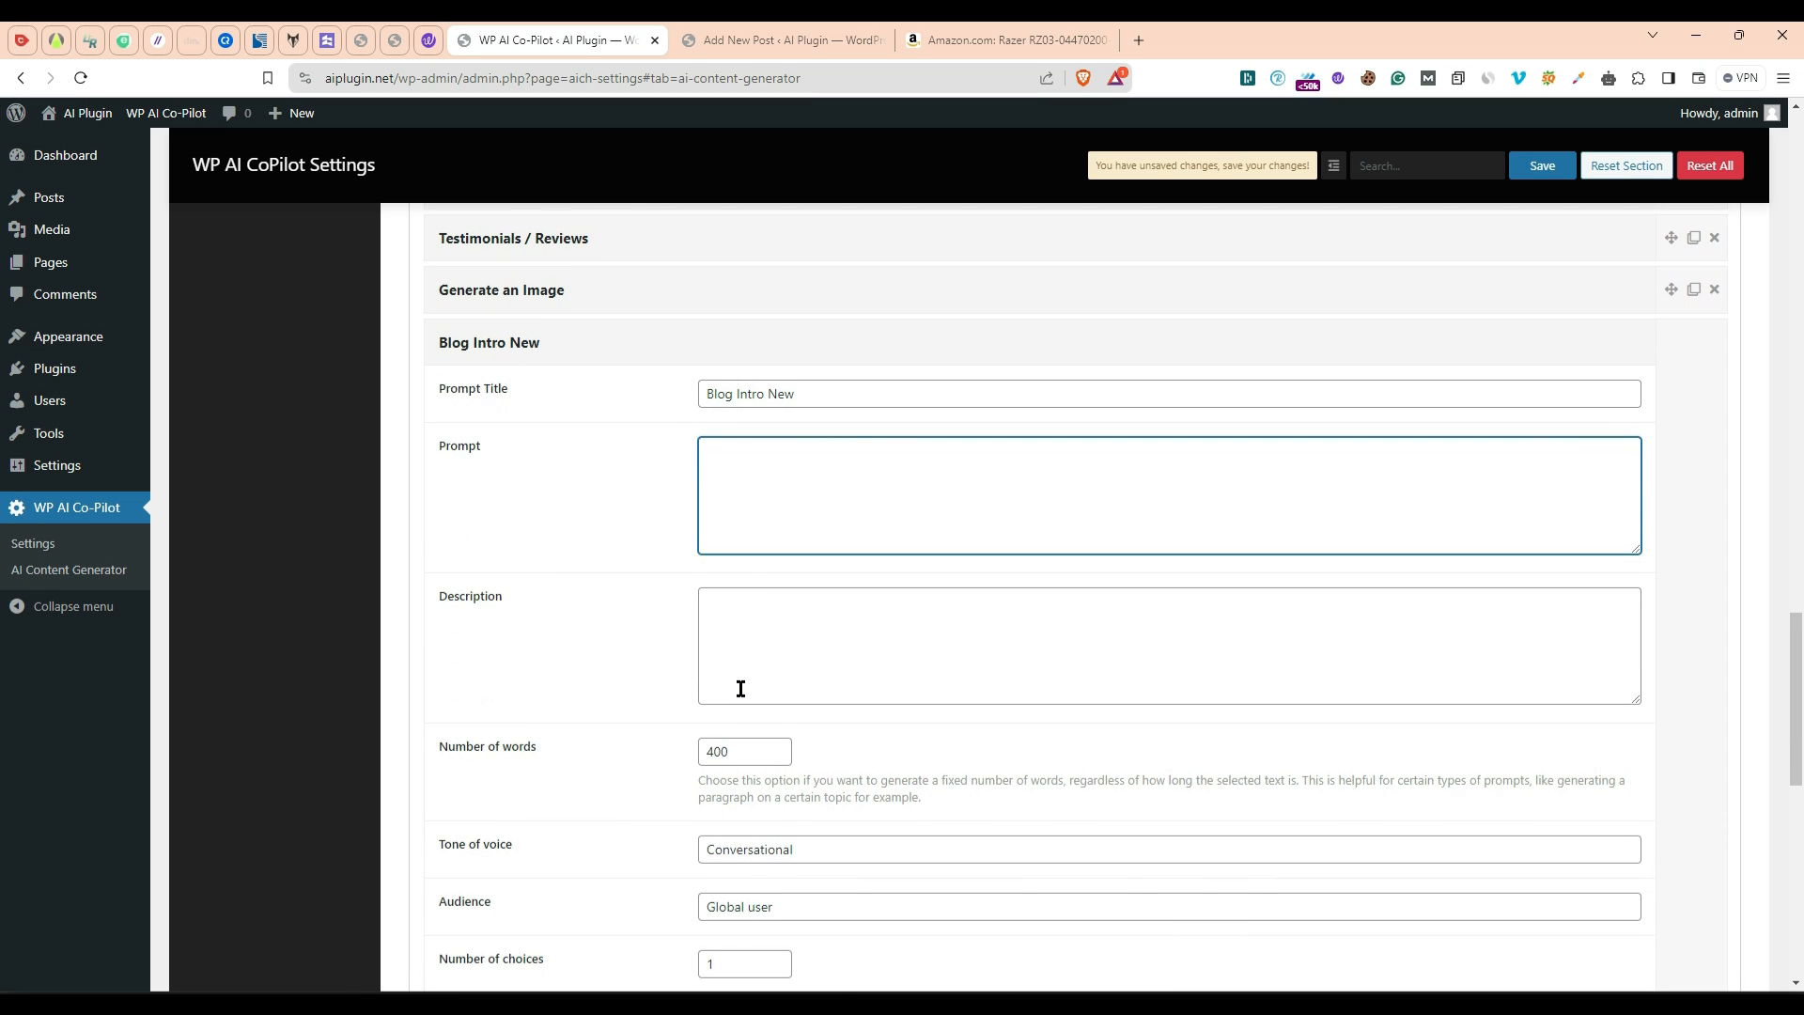
left_click(740, 689)
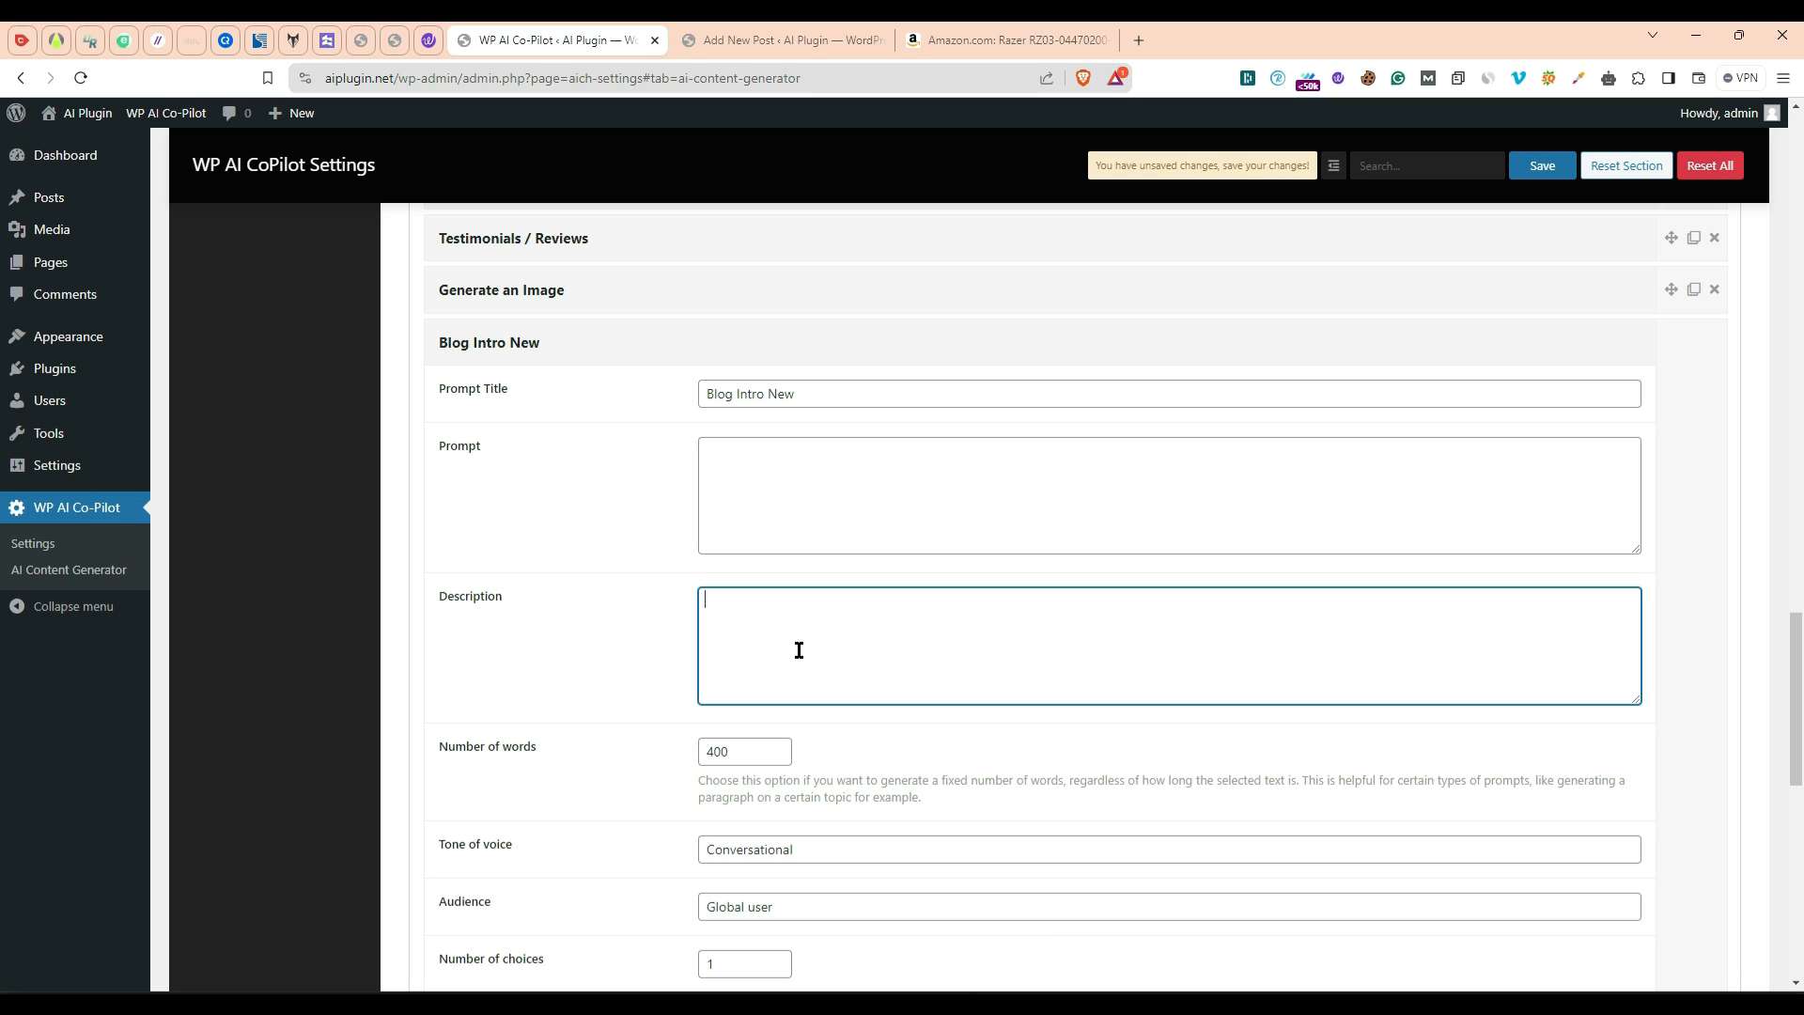
double_click(733, 751)
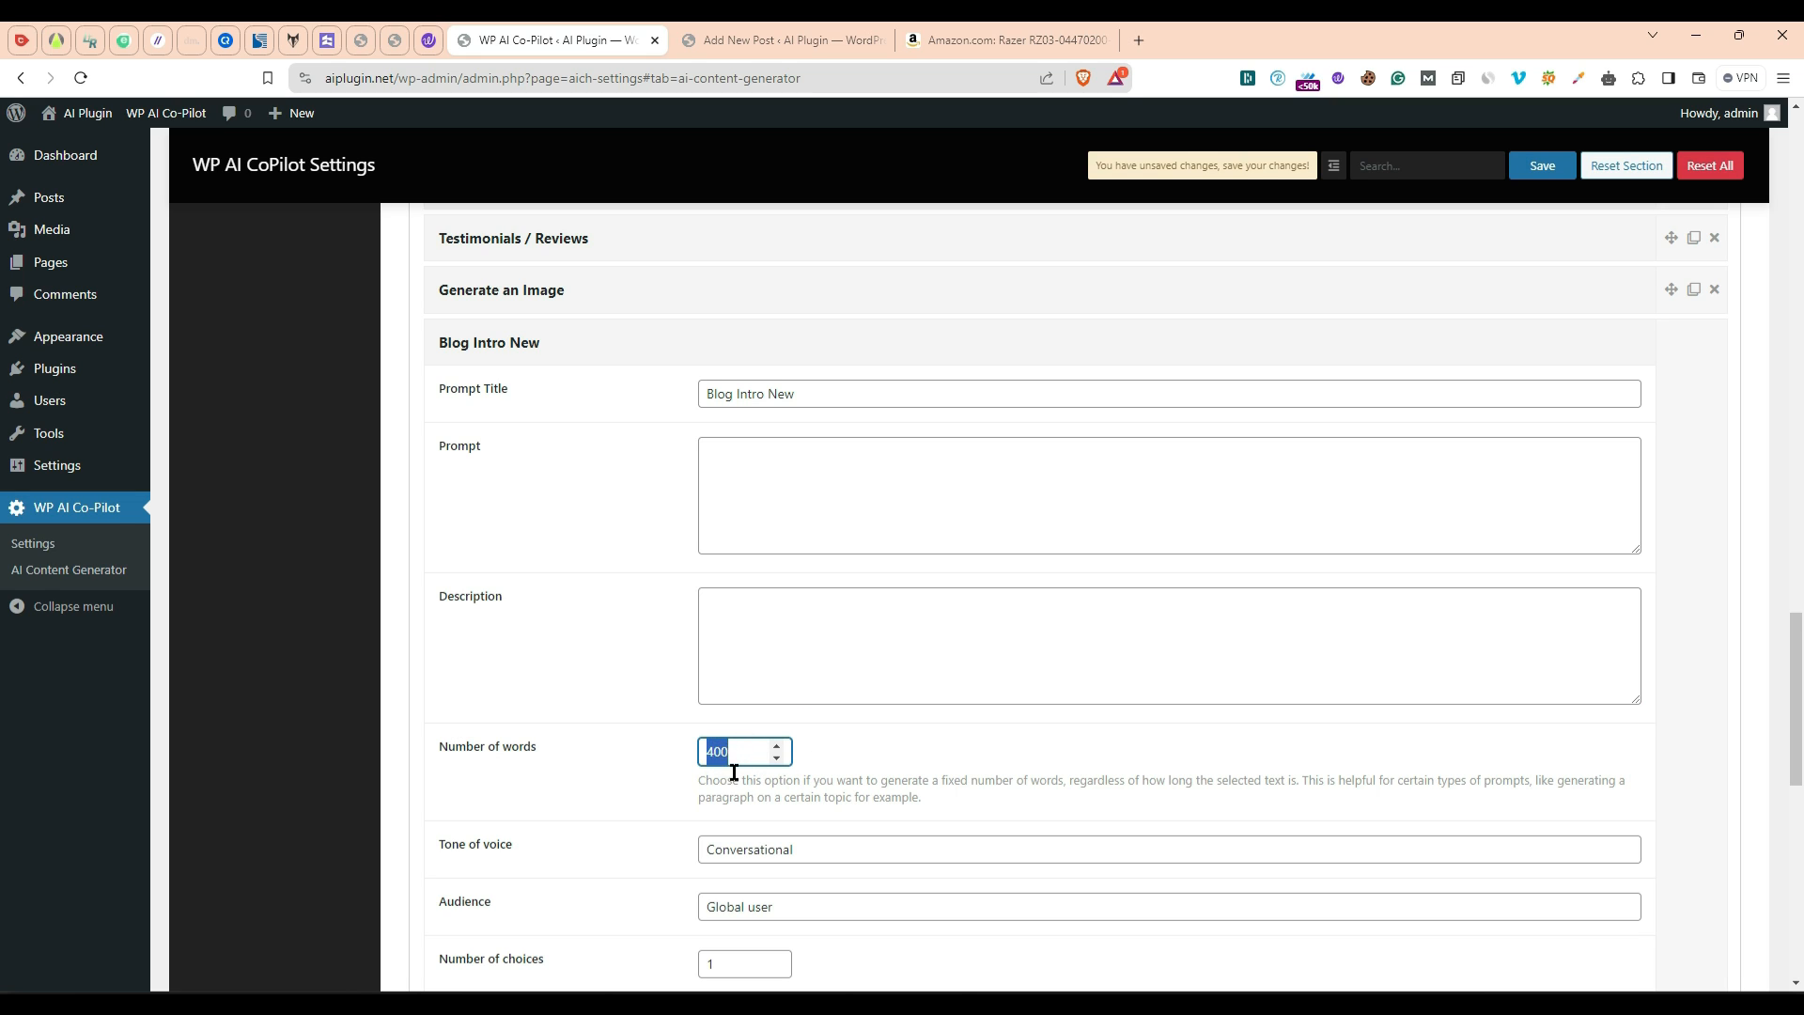
left_click(928, 784)
scroll(912, 807, "down", 1)
left_click(844, 754)
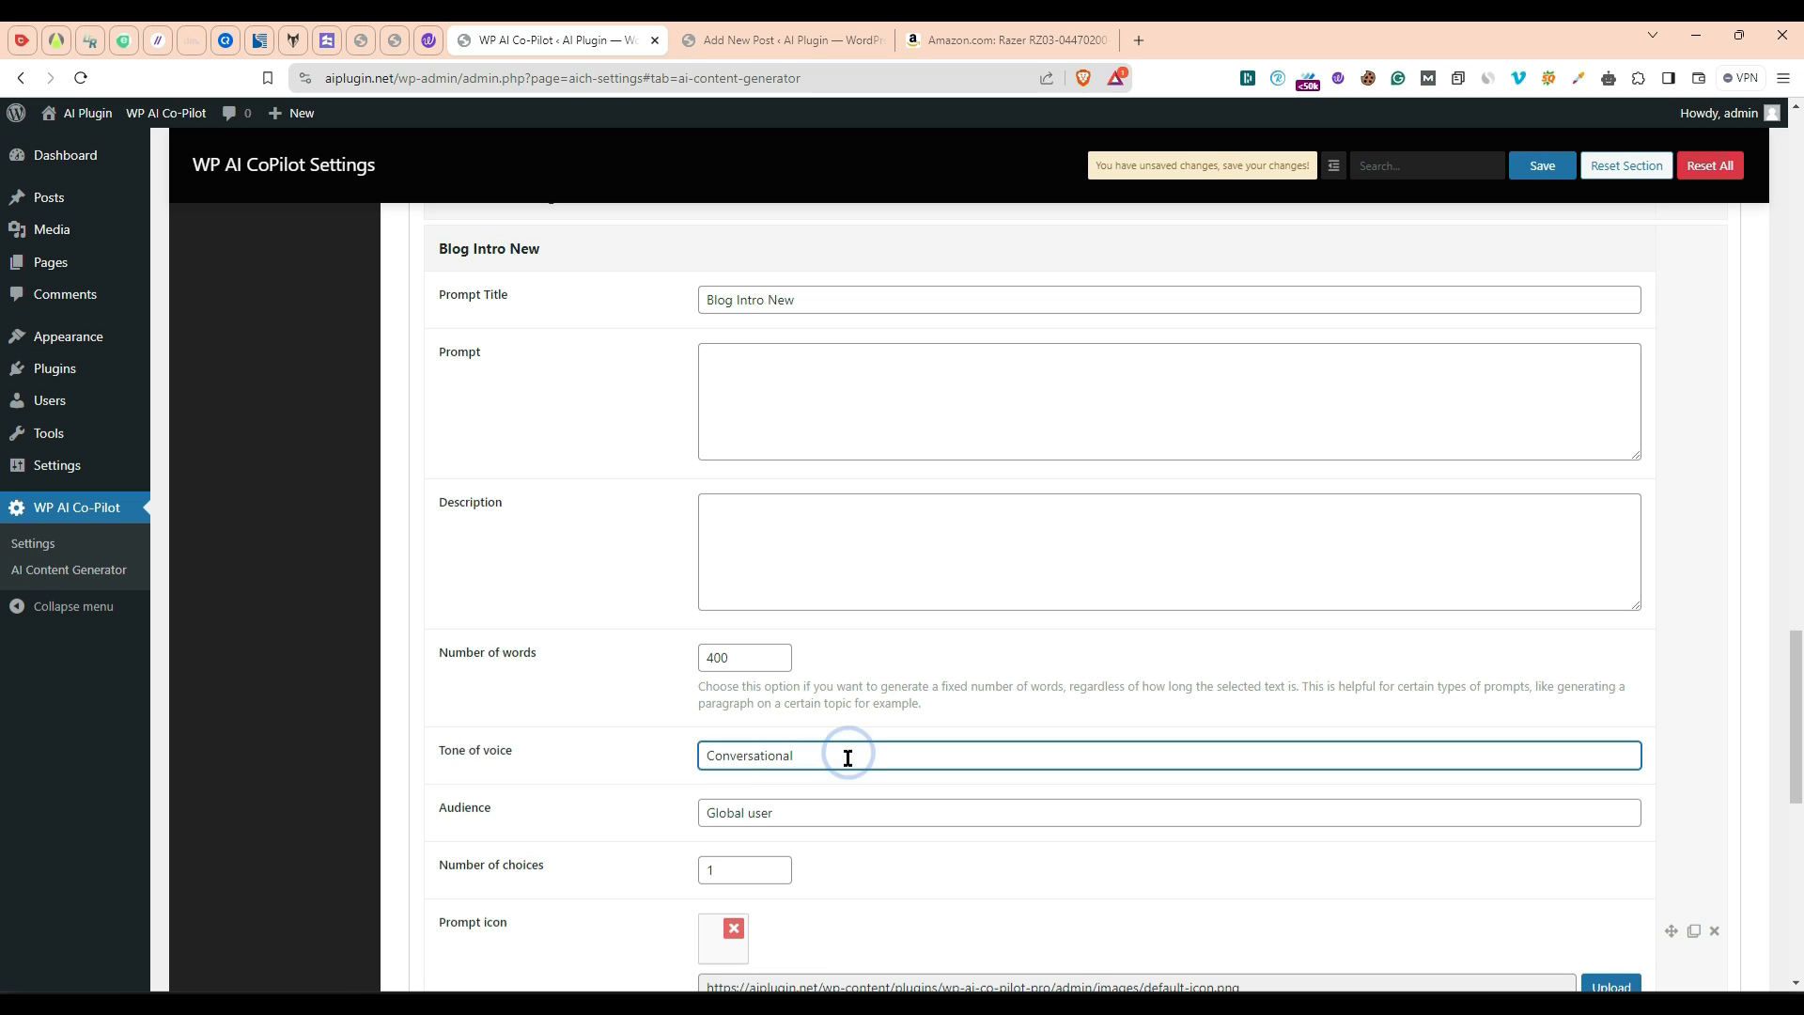
scroll(837, 757, "down", 2)
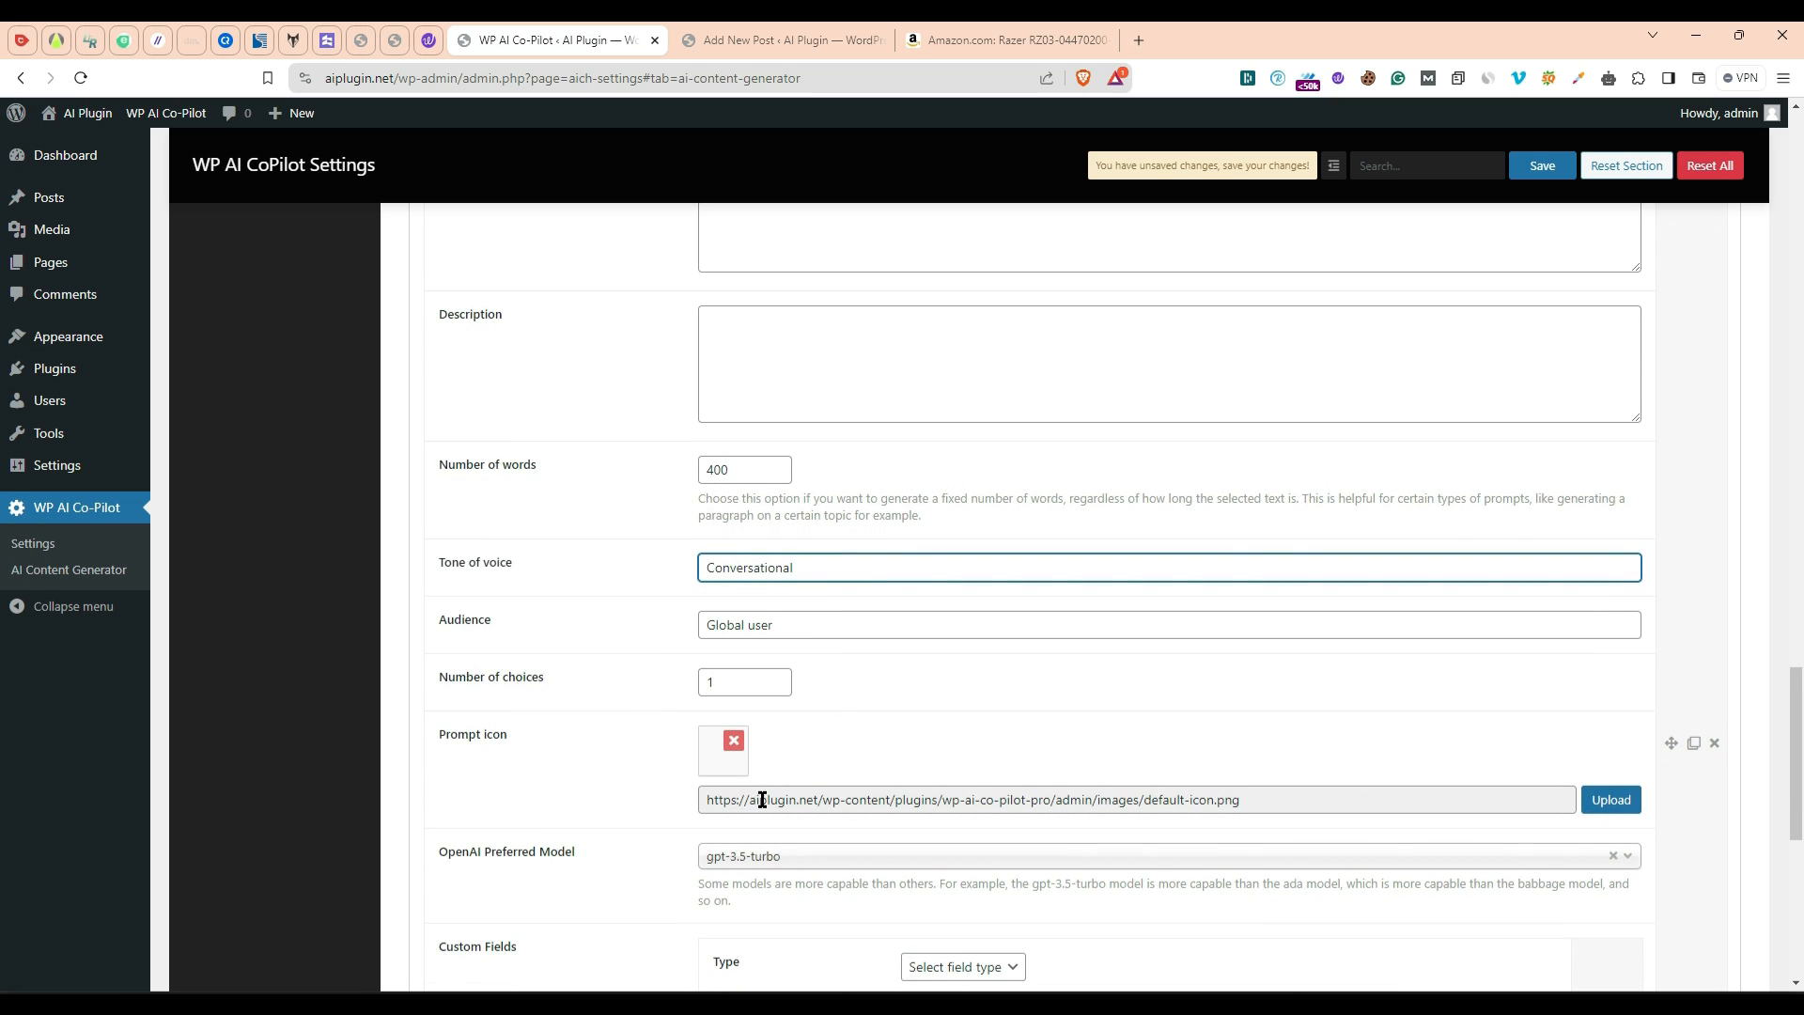
Step: Check the prompt icons in the post's prompt library and examine the new prompt's icon, OpenAI model and custom field settings
left_click(761, 39)
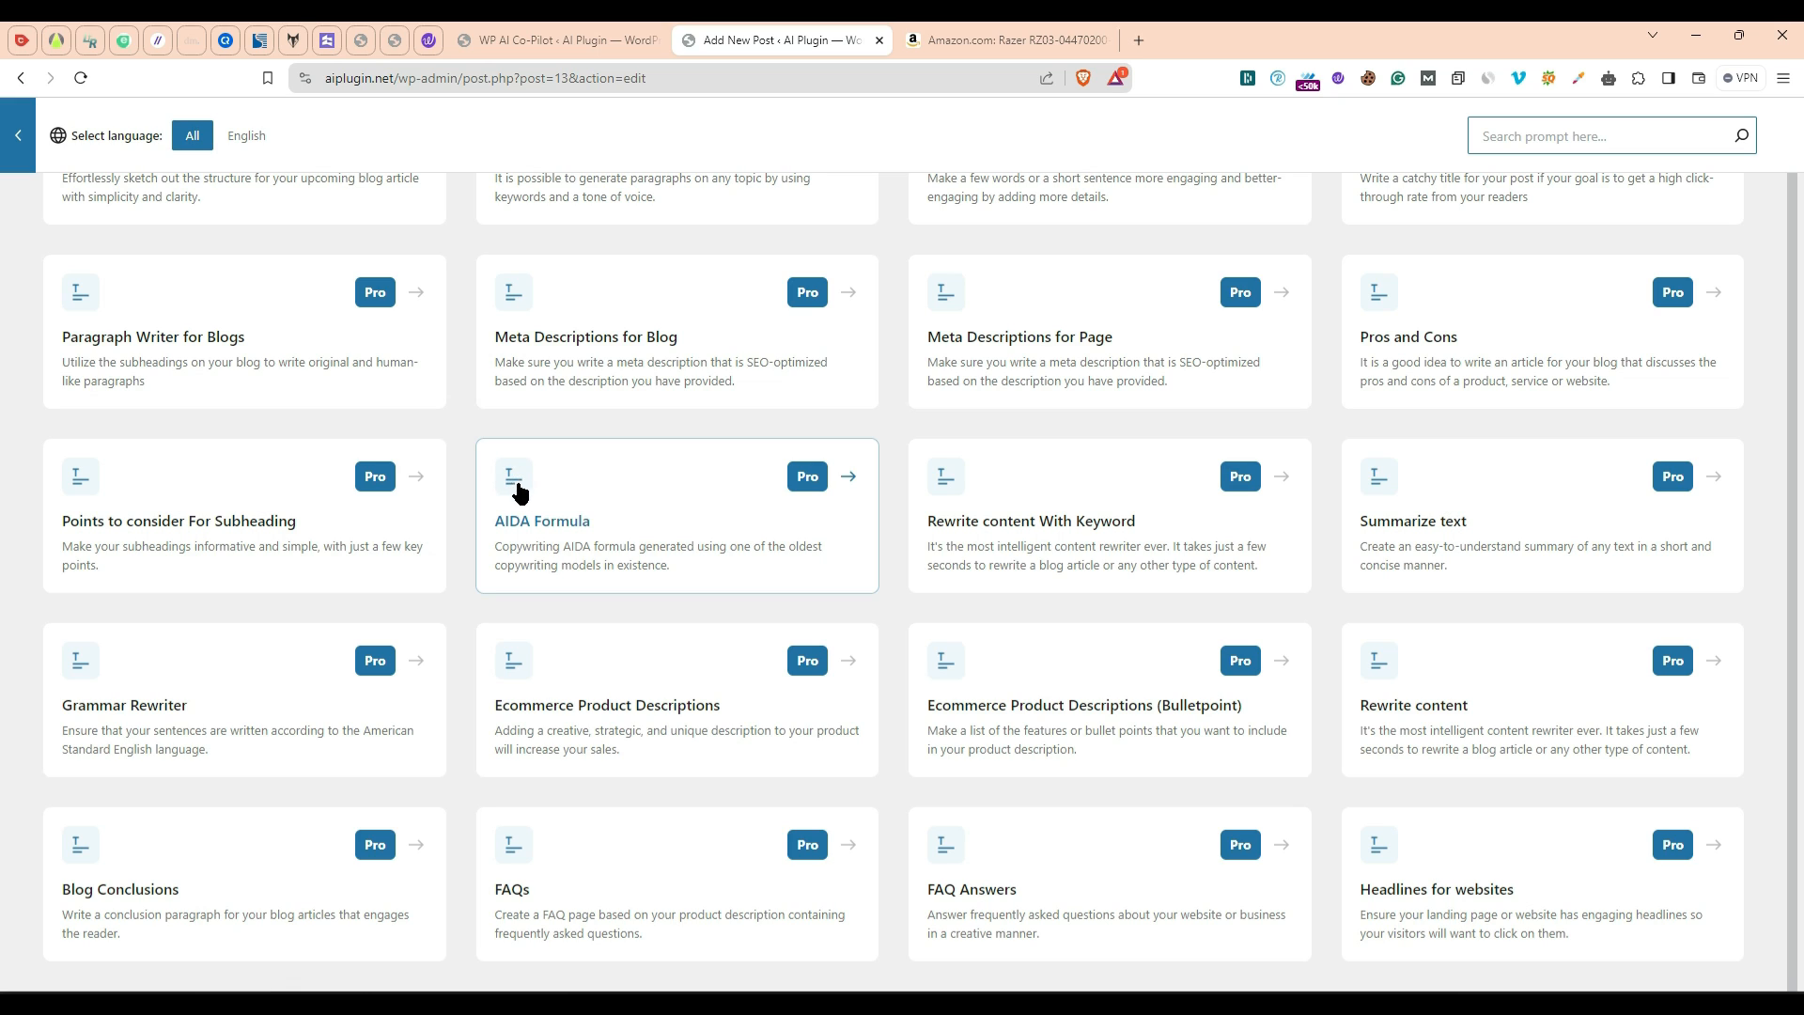
left_click(568, 41)
scroll(967, 629, "down", 1)
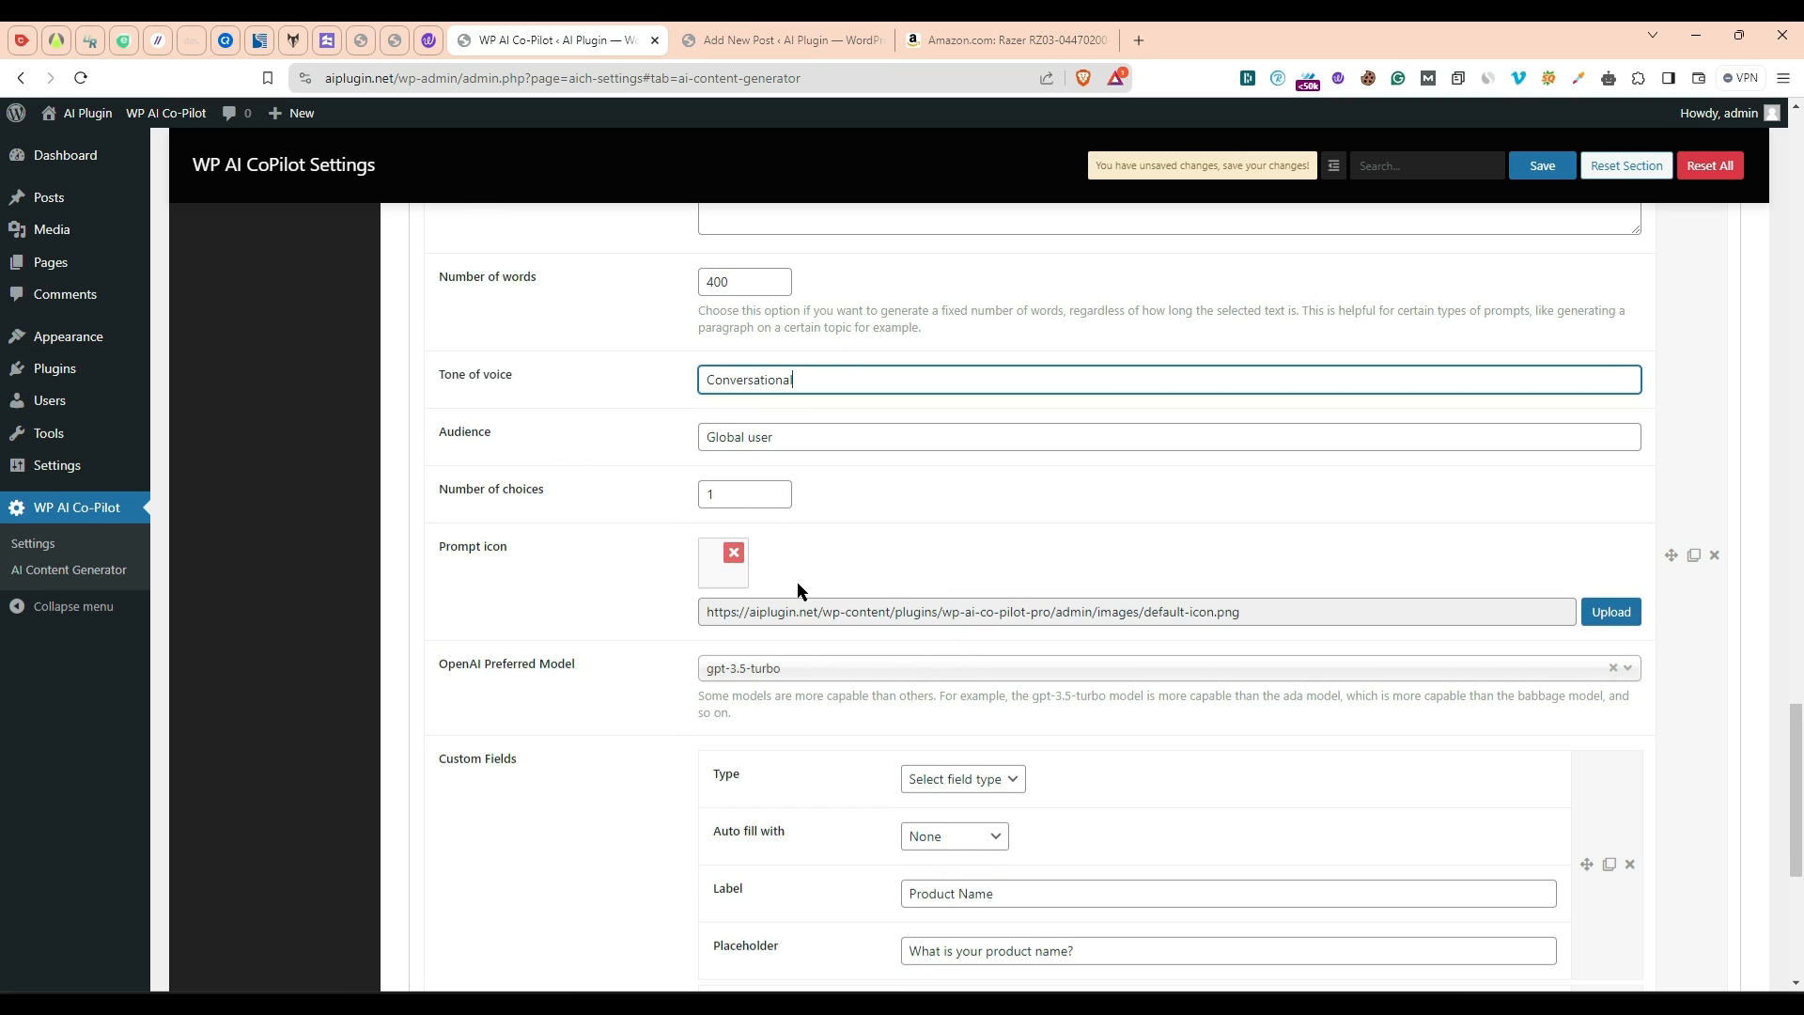
scroll(798, 584, "down", 1)
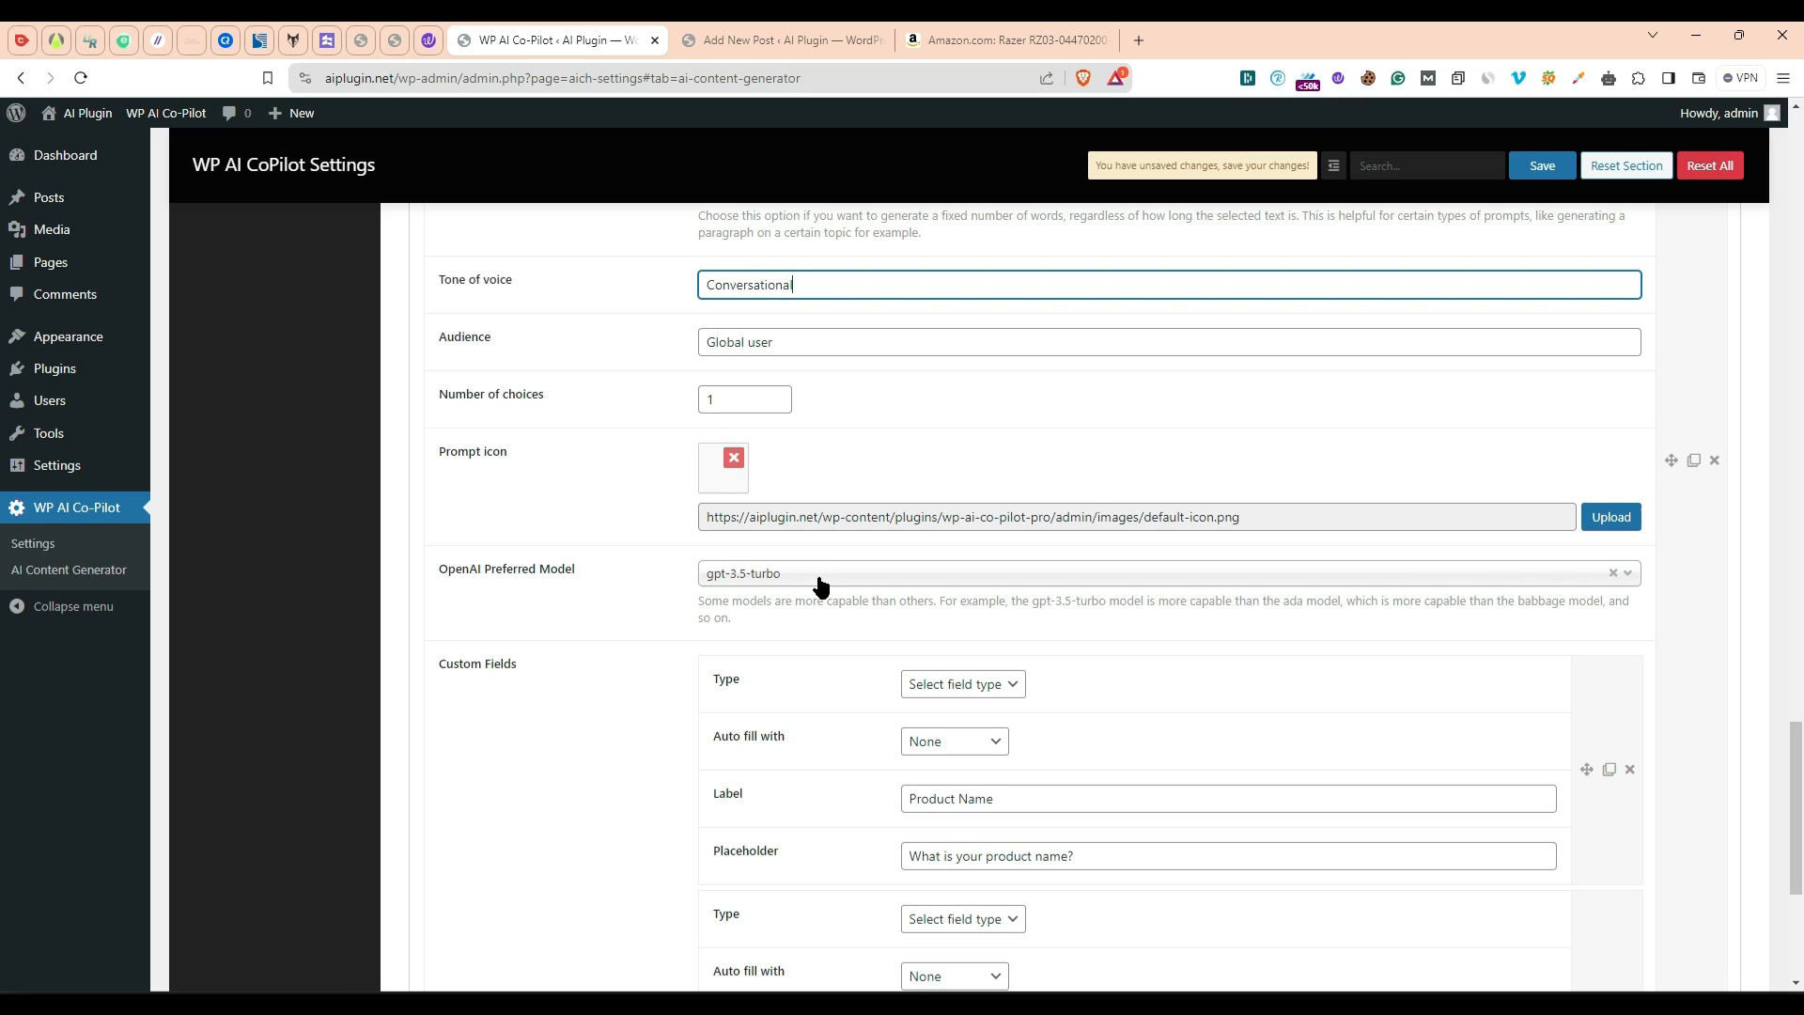
Step: Delete the Product Name and Key benefits/features custom fields from the "Blog Intro New" prompt
scroll(815, 580, "down", 3)
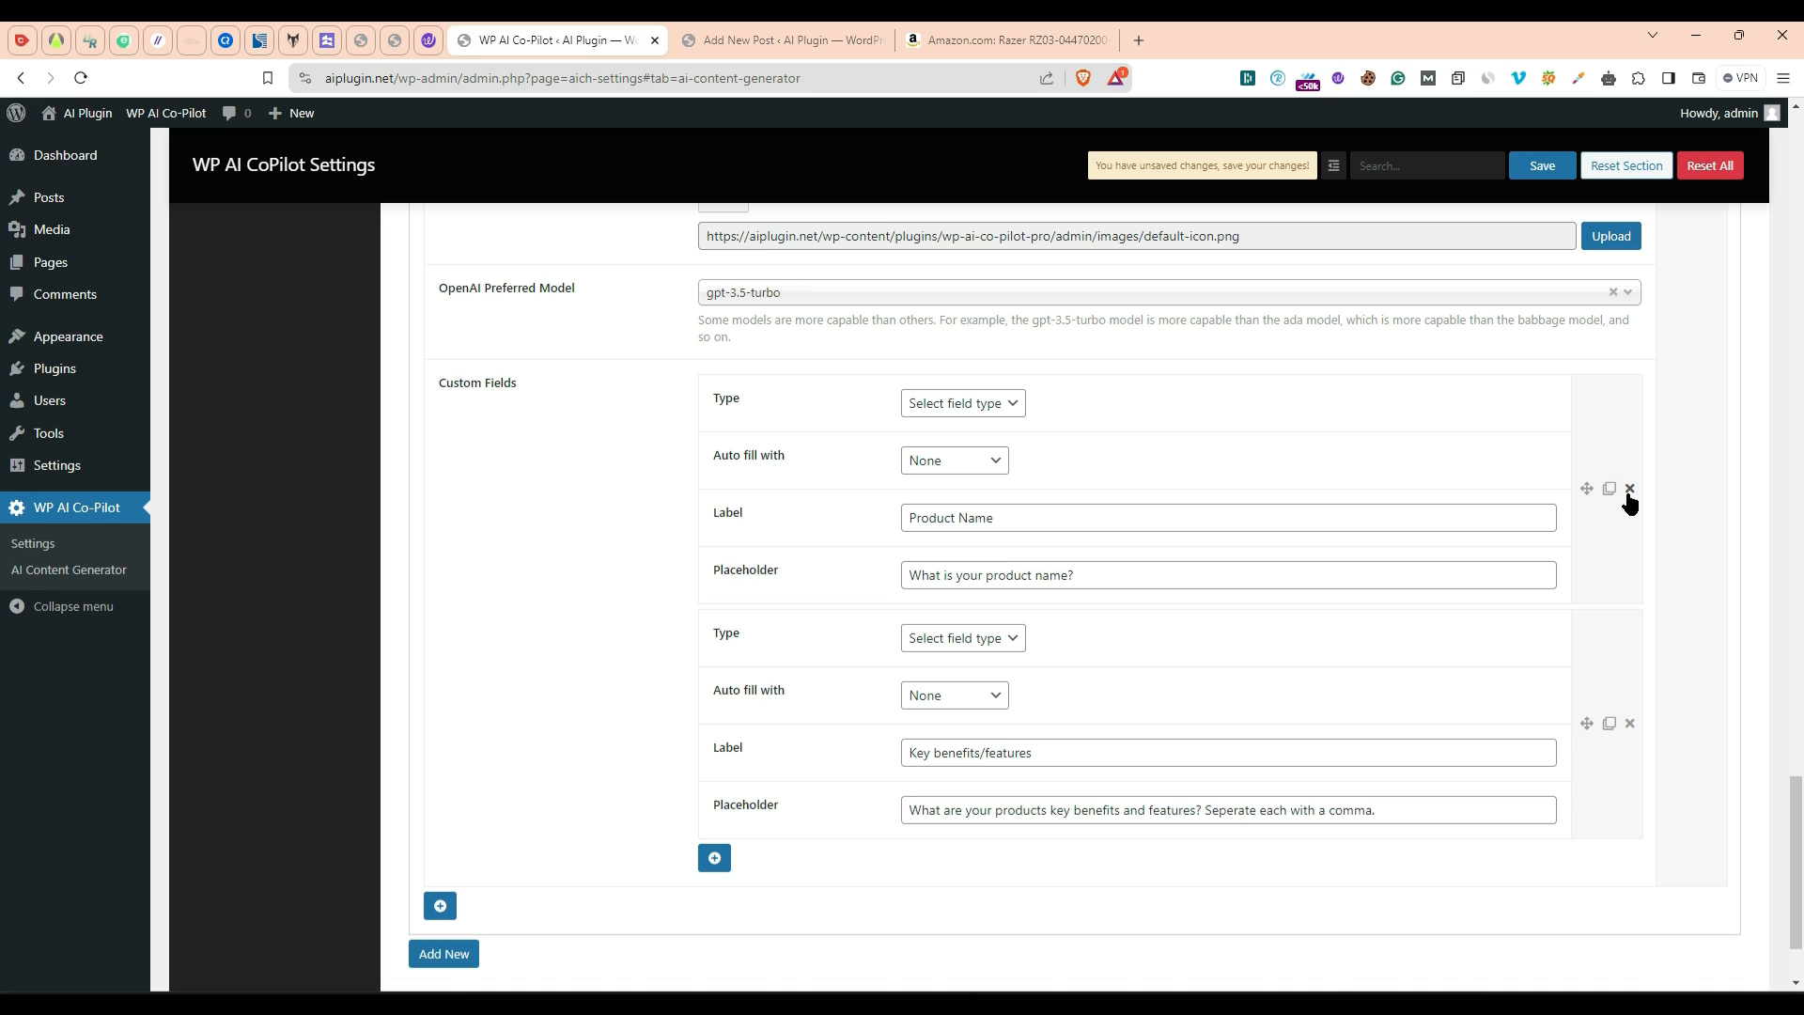
scroll(1064, 597, "up", 1)
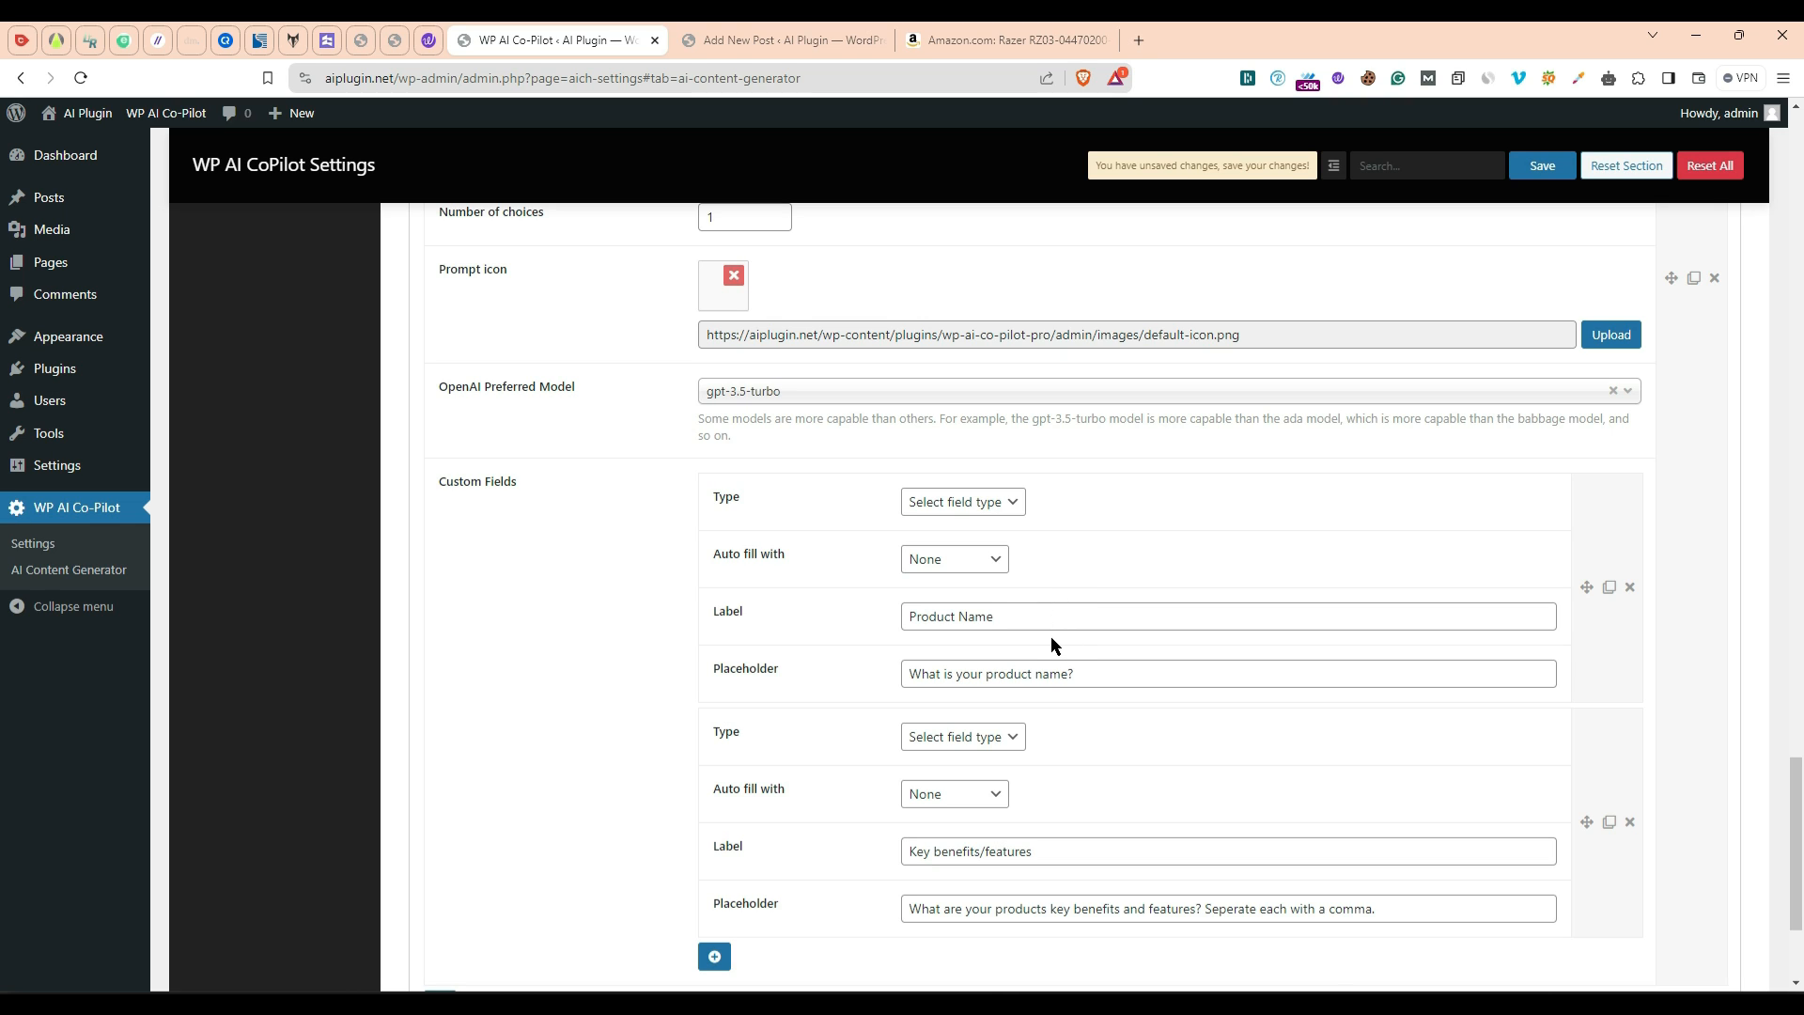
left_click(1630, 588)
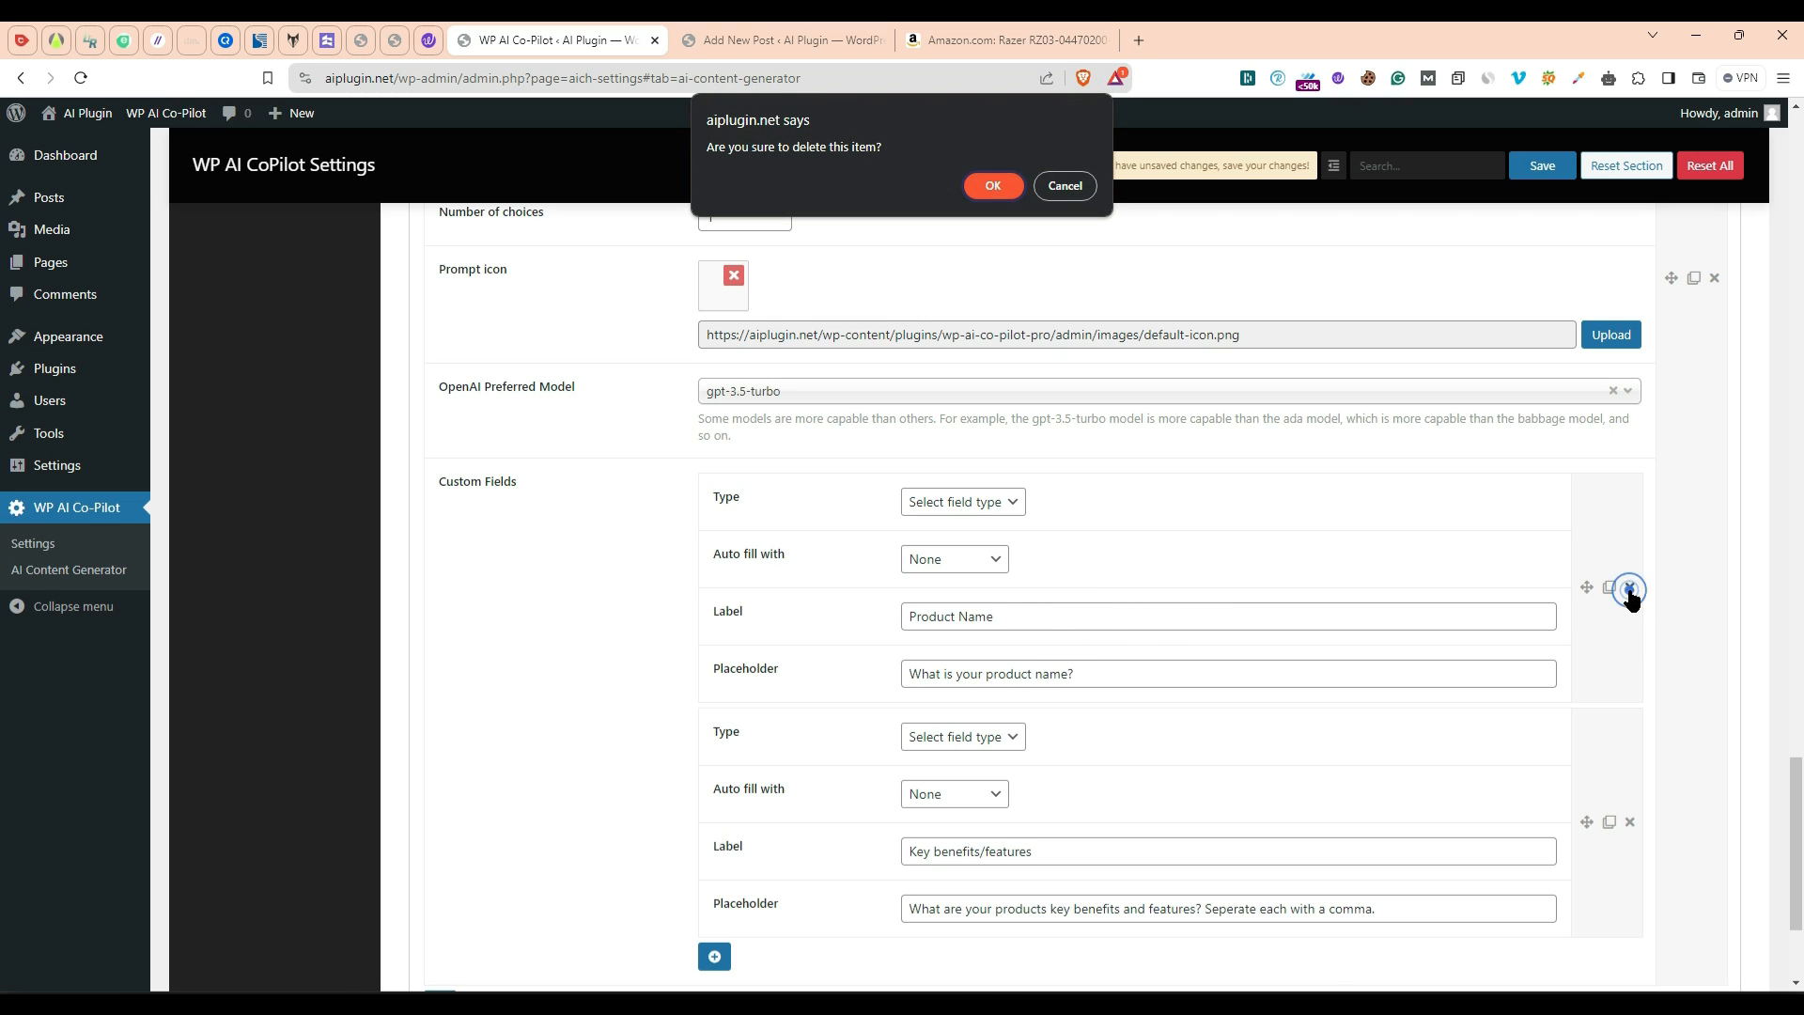
left_click(985, 188)
left_click(1628, 593)
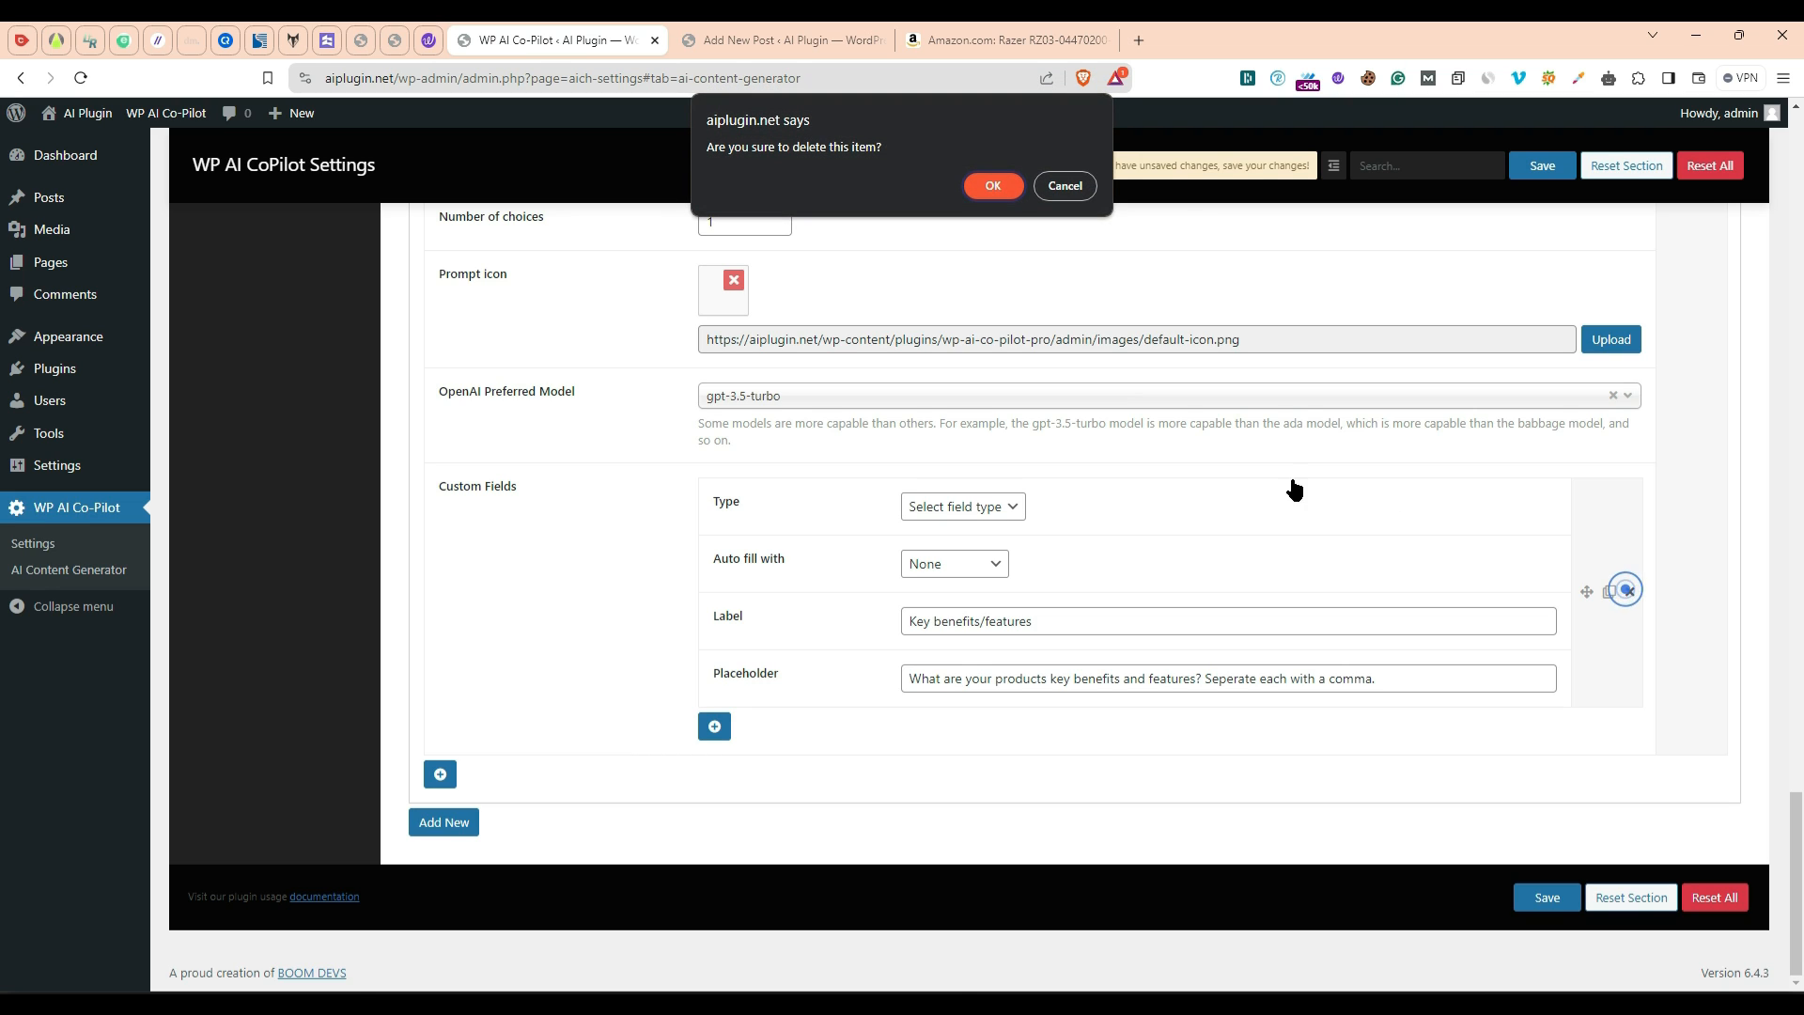
left_click(983, 186)
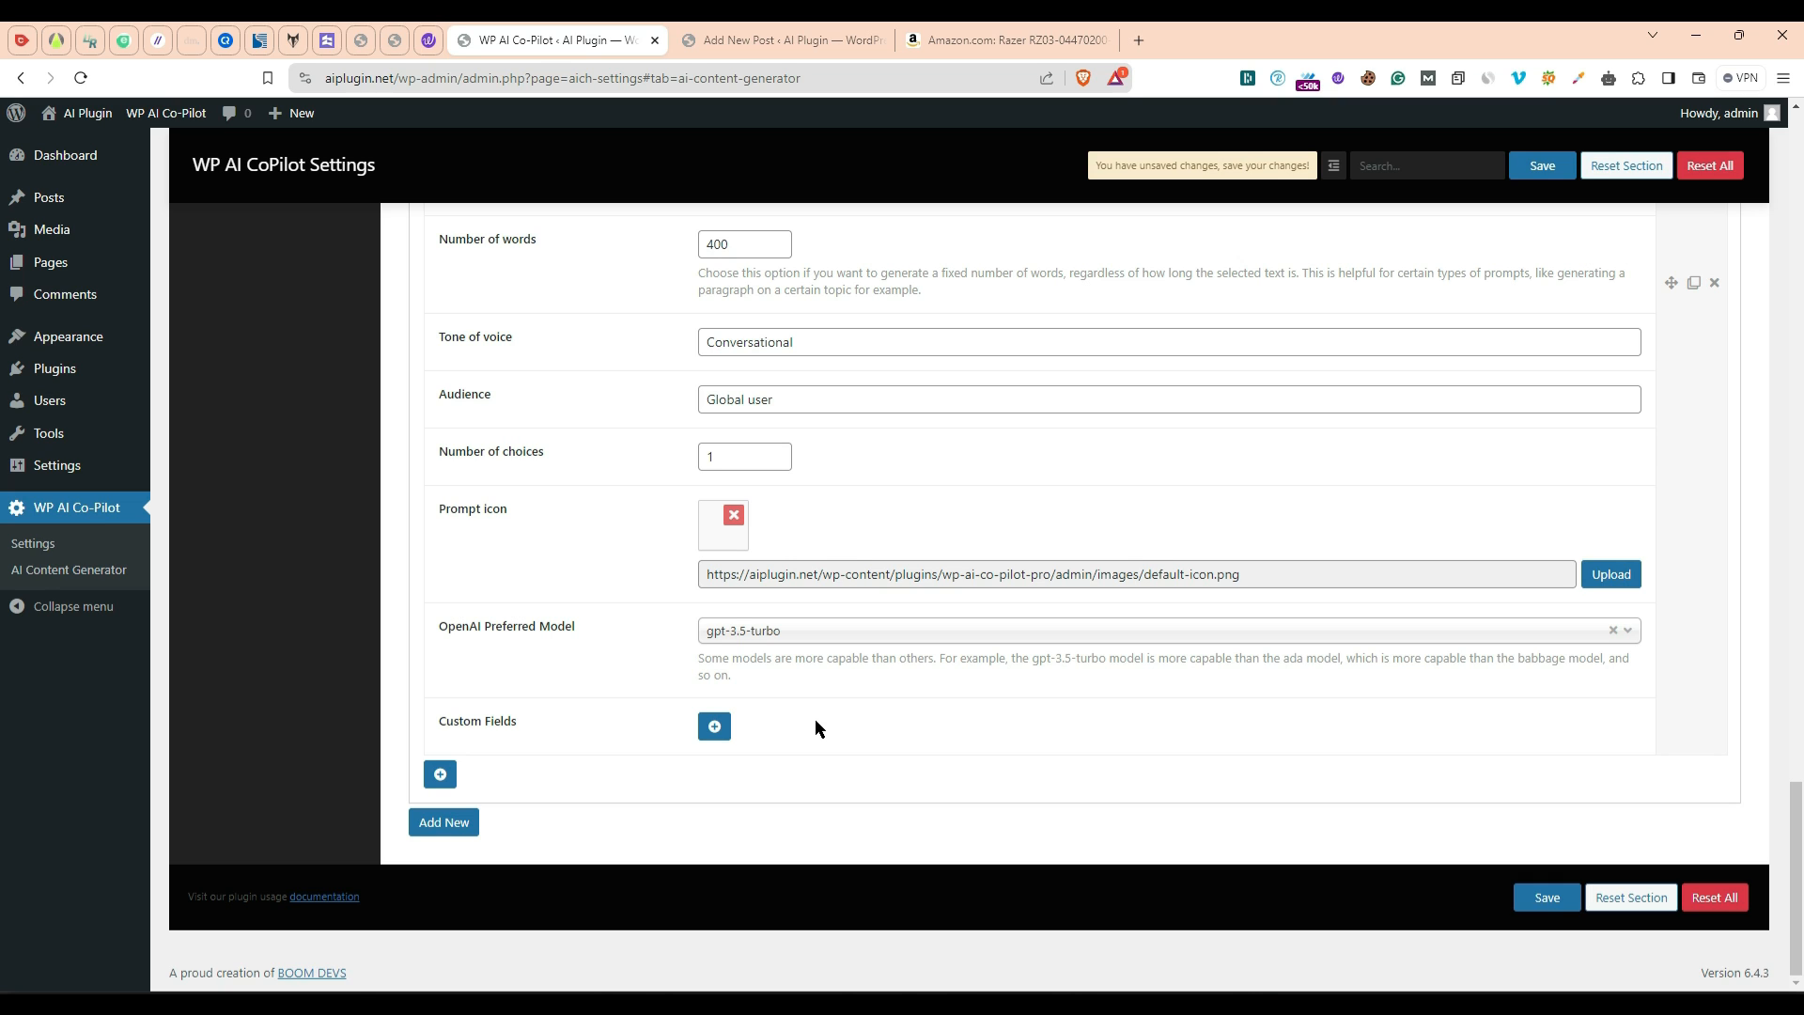
scroll(815, 719, "up", 6)
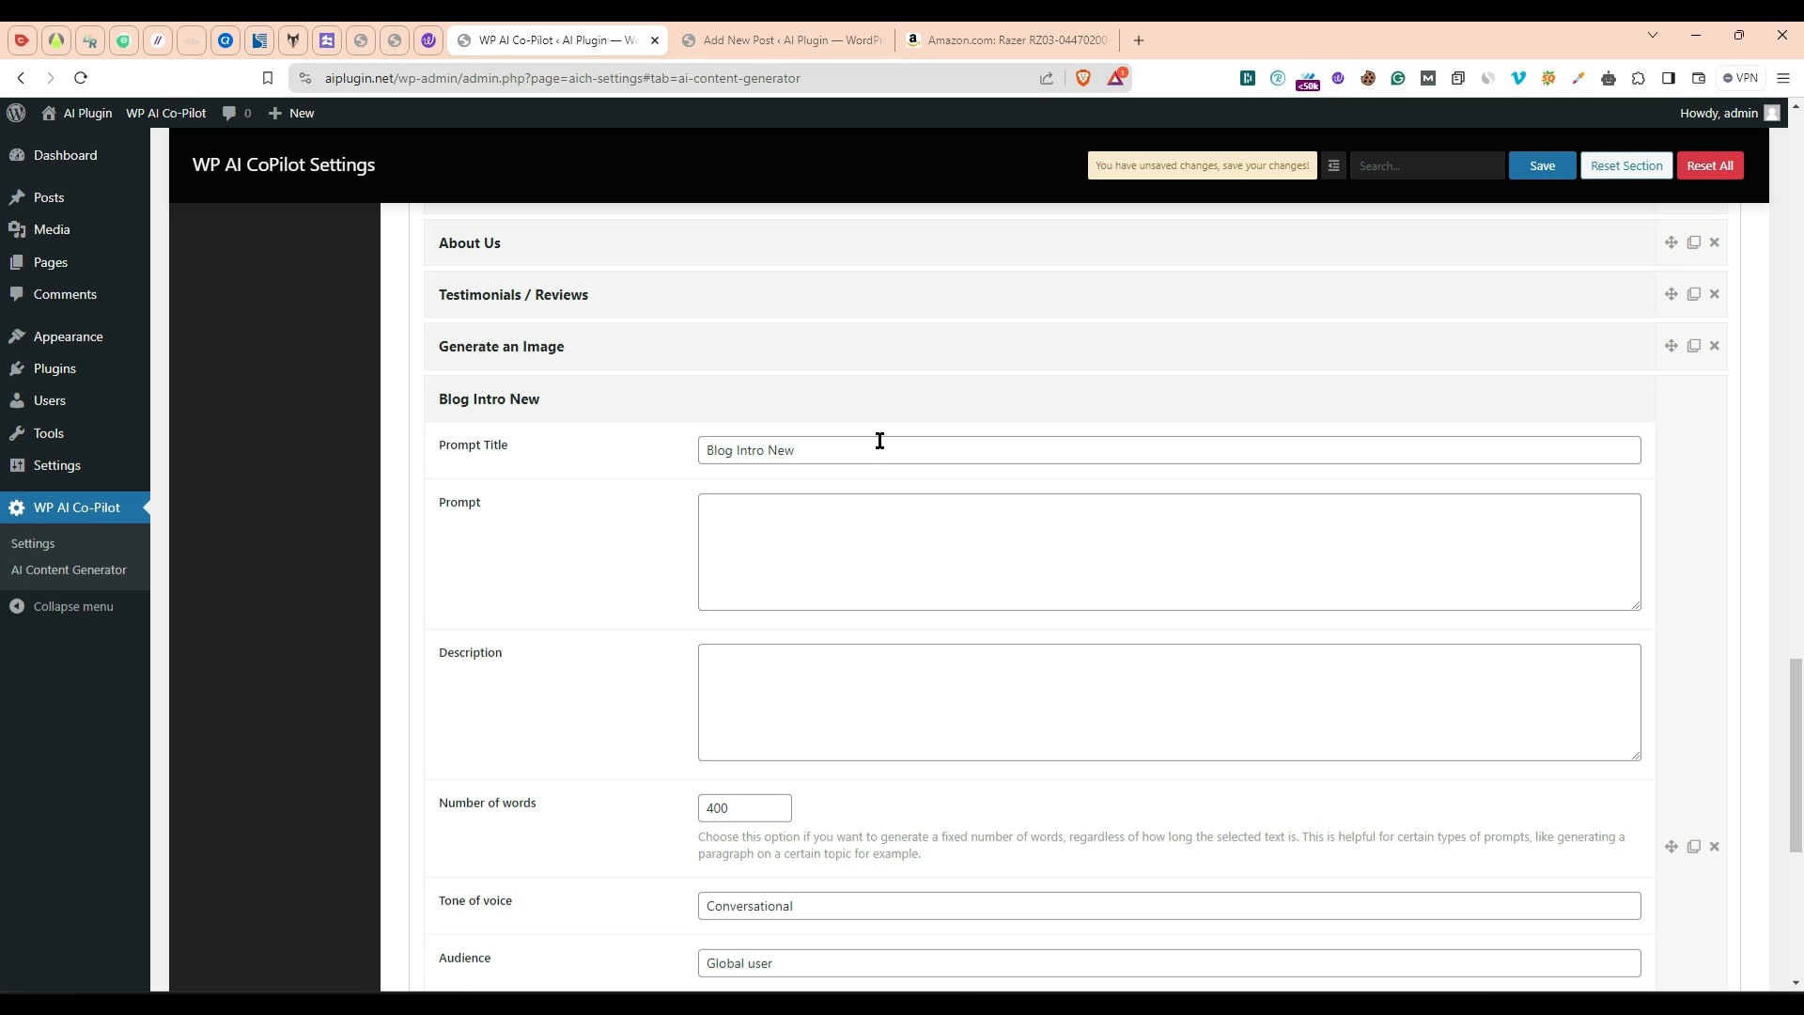
Step: Reload the post's prompt library, search for "blog in", and examine the fields of the "Blog Intro New" prompt
left_click(714, 40)
key("F5")
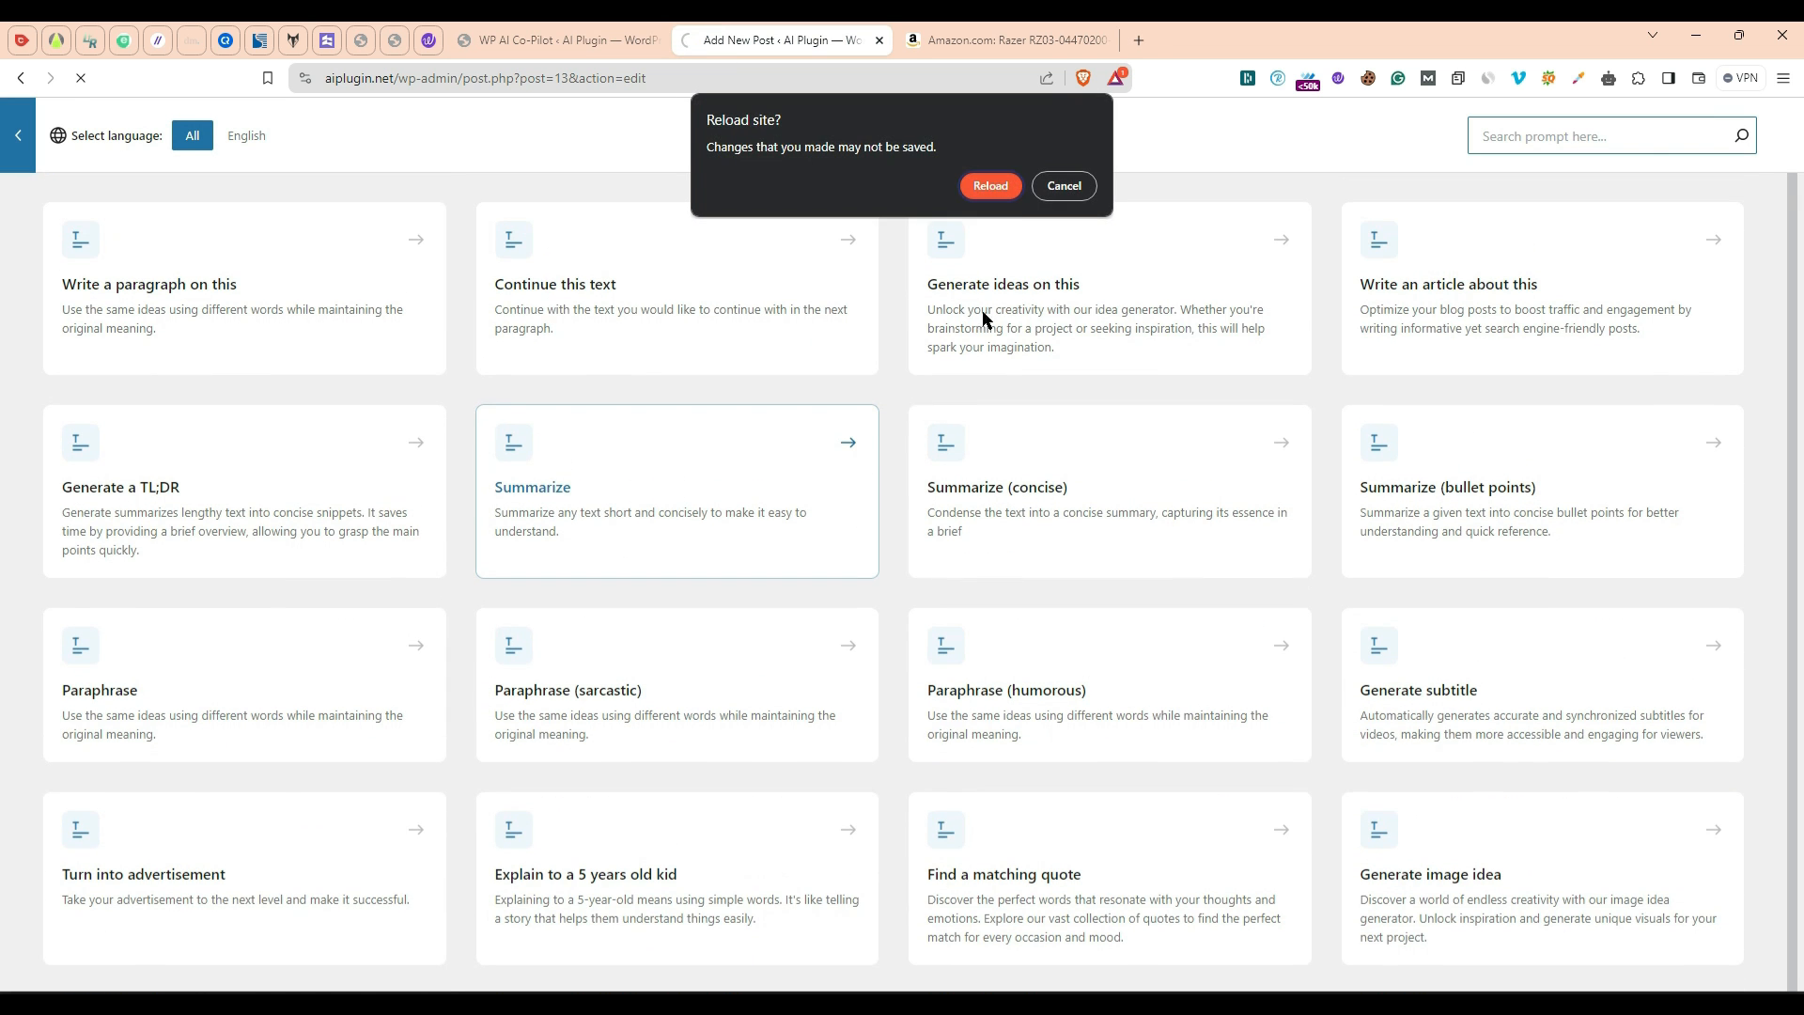
left_click(1005, 187)
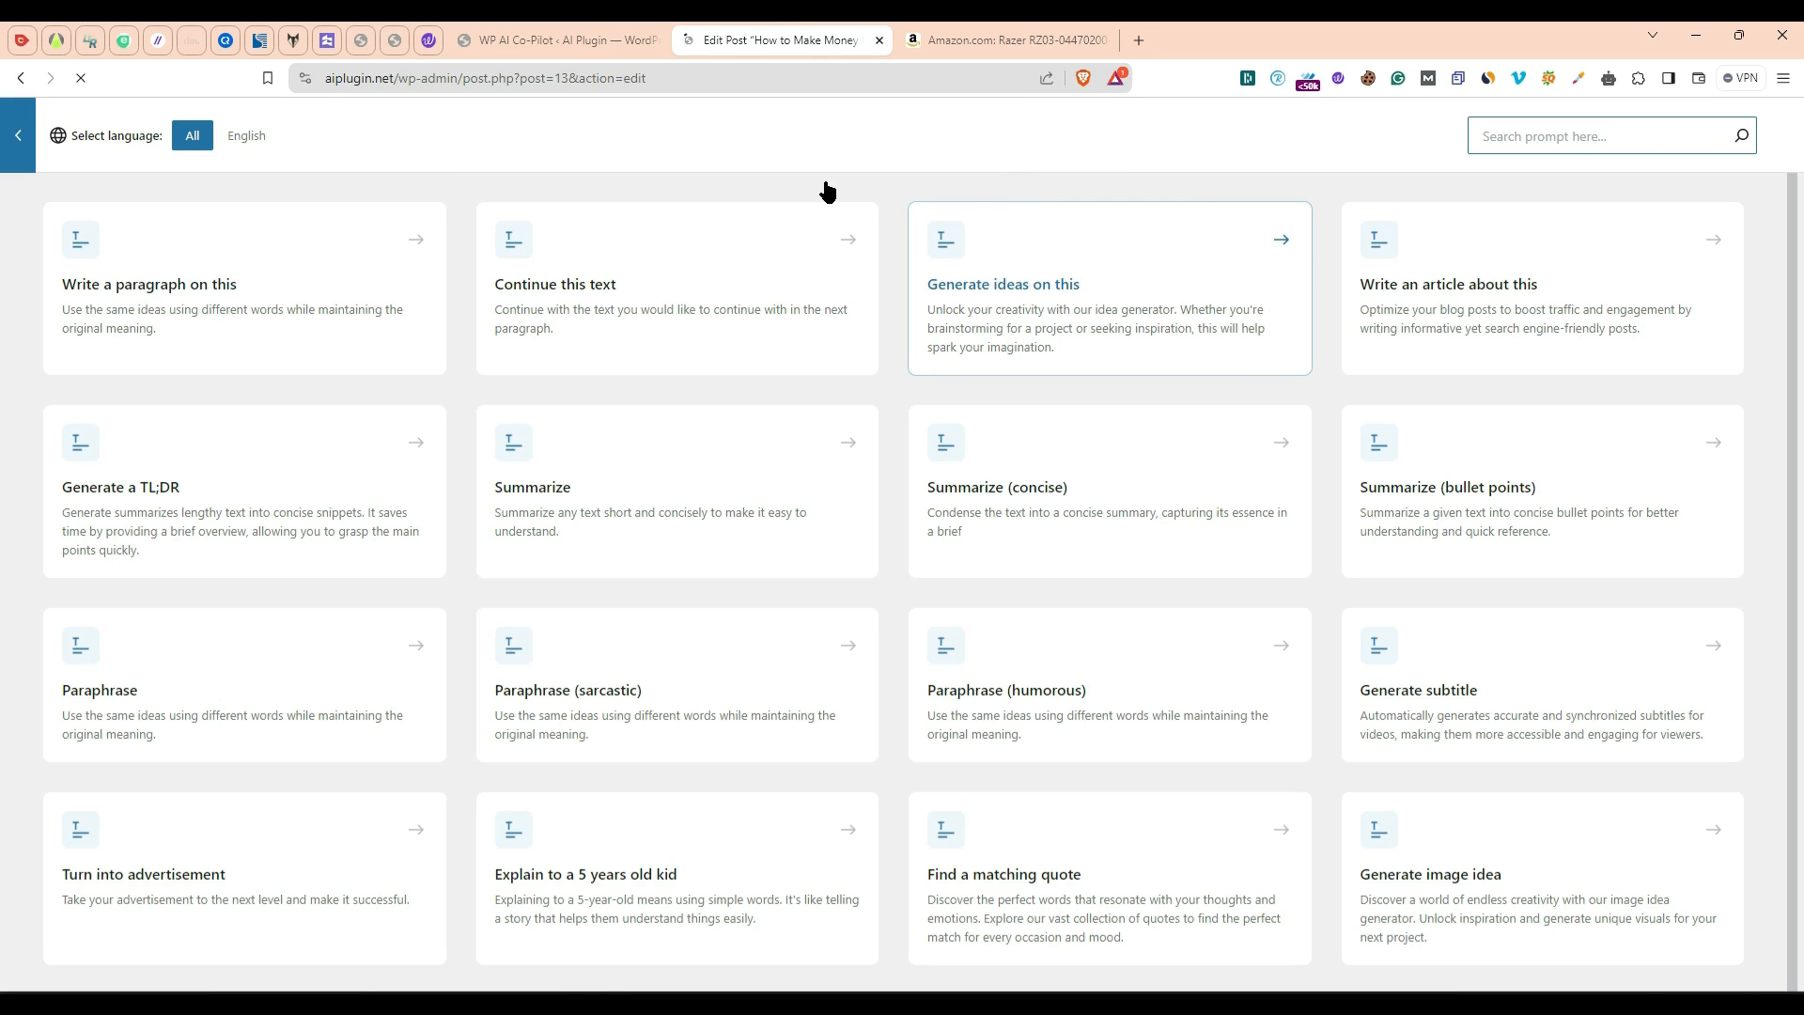
left_click(1638, 141)
type("blog in")
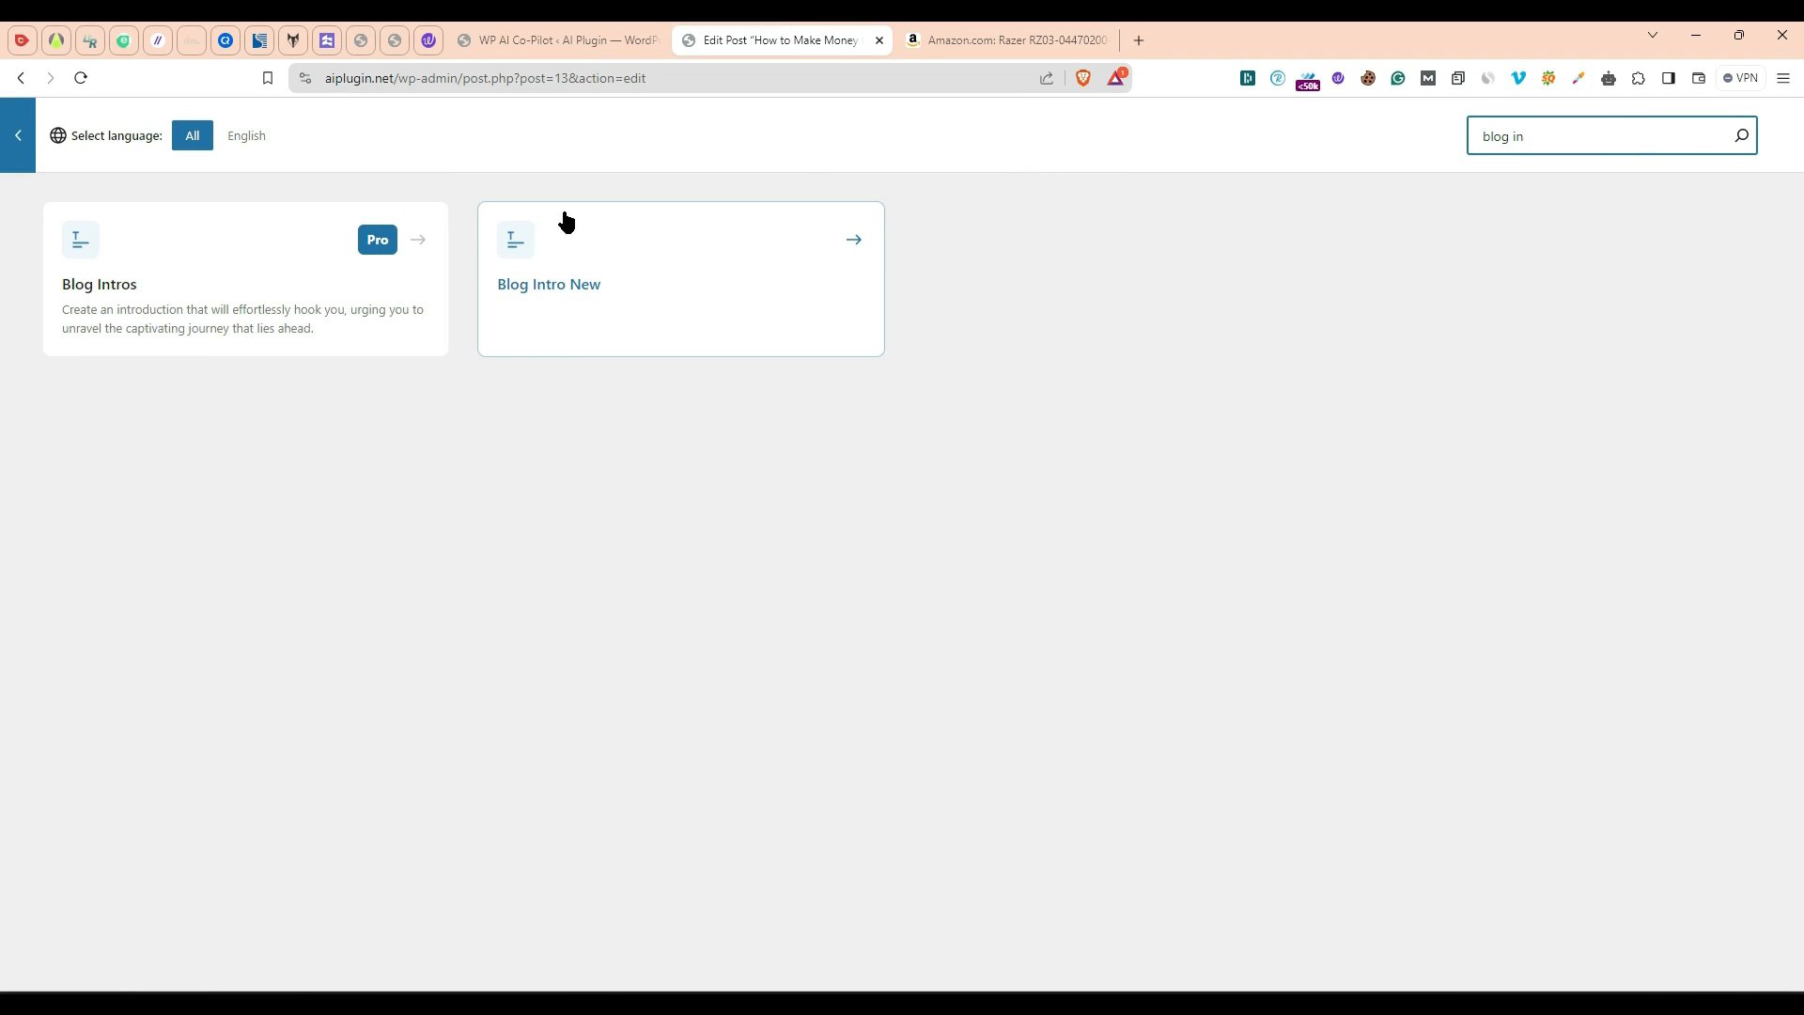
left_click(624, 287)
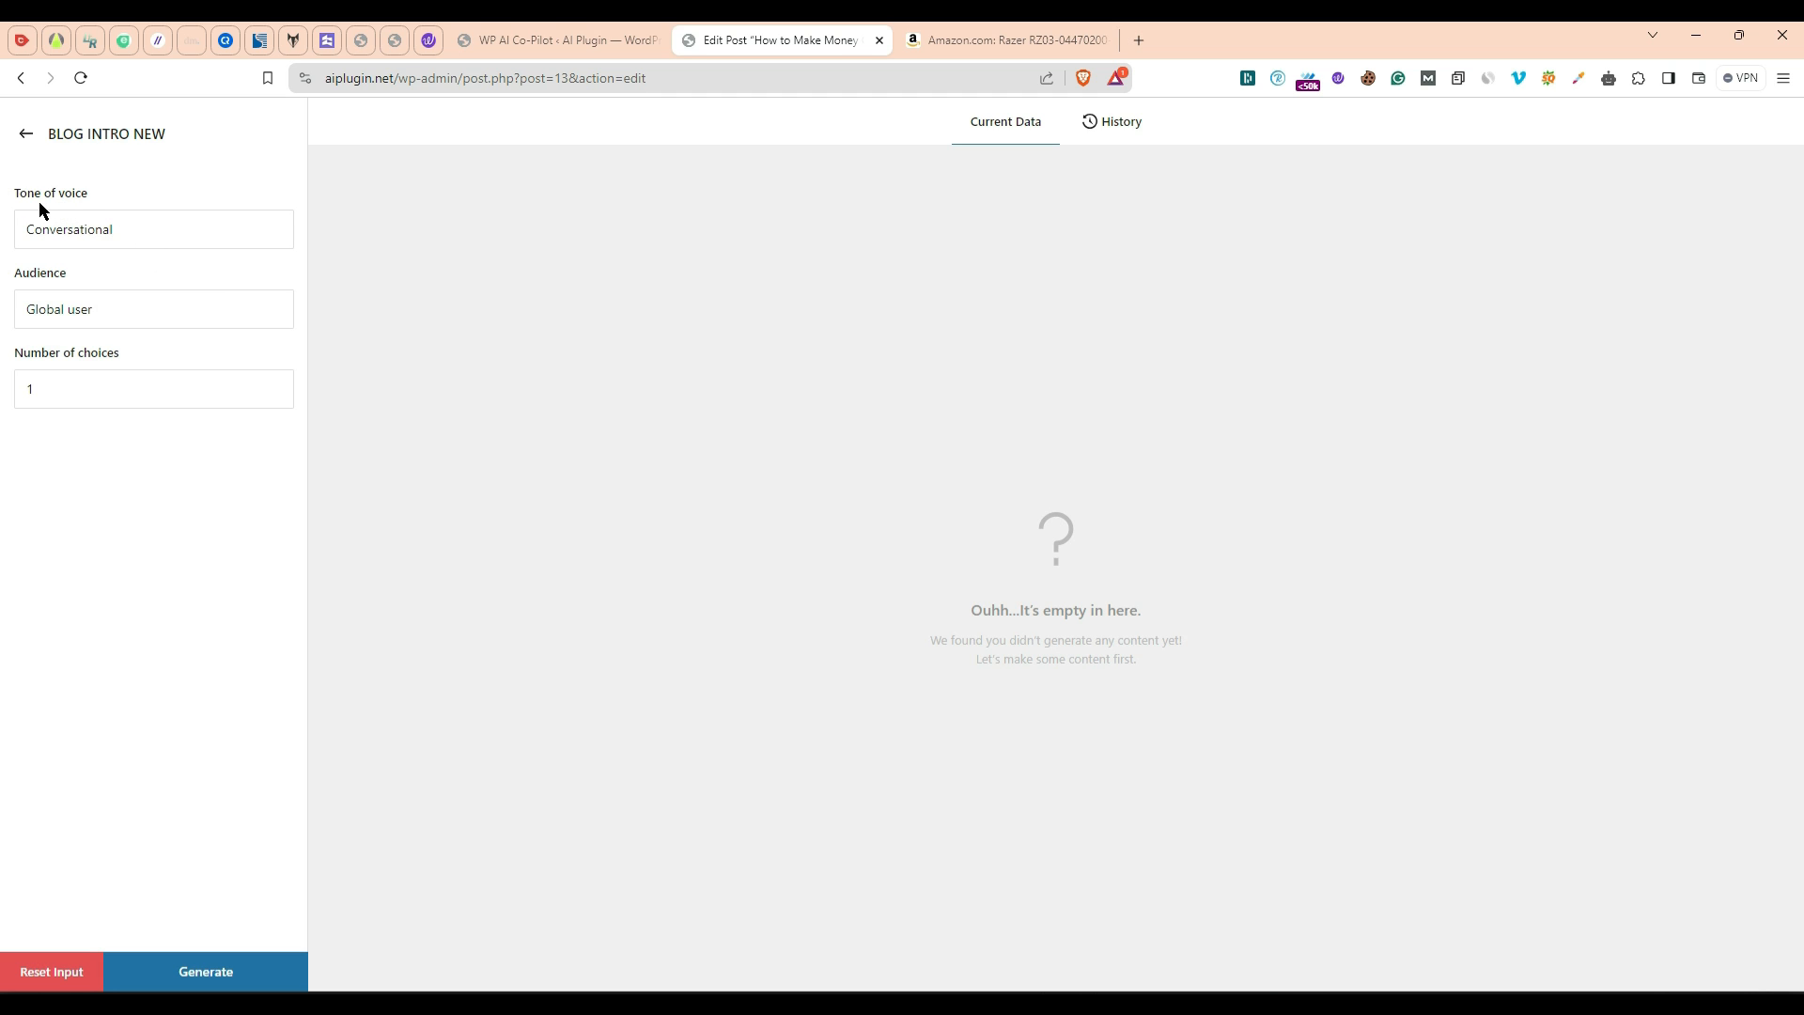
left_click(24, 135)
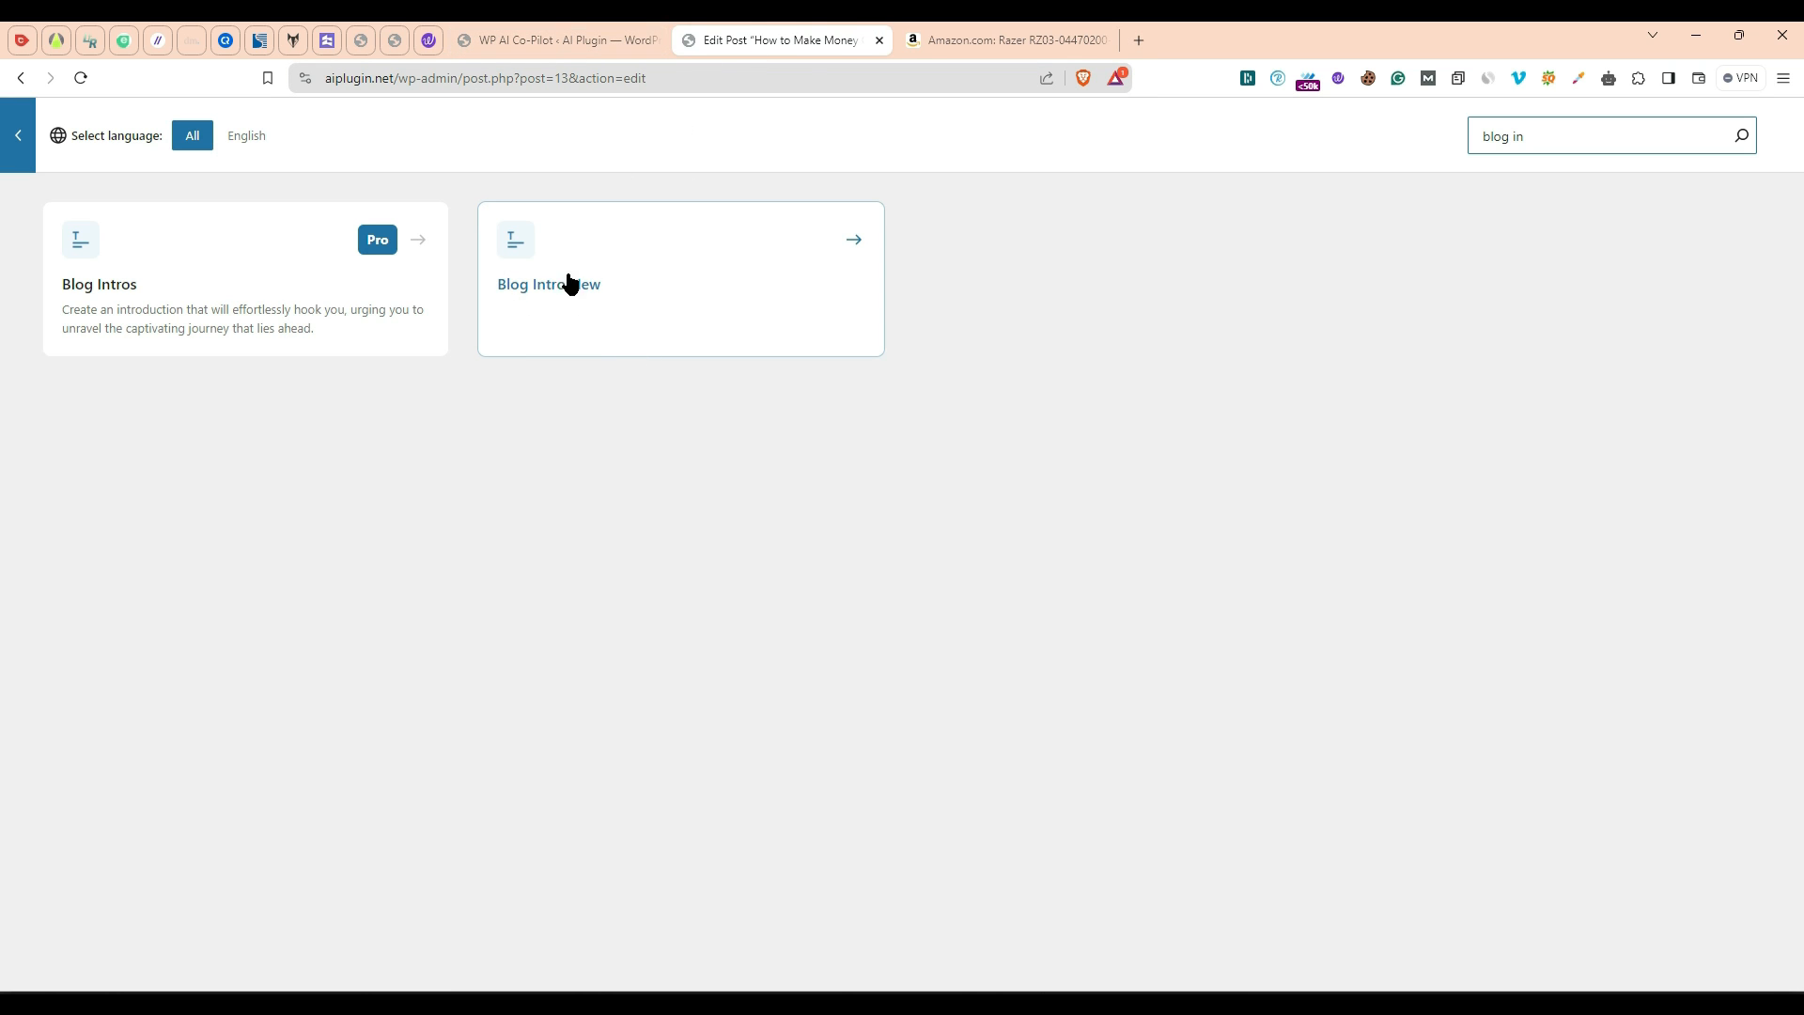
left_click(728, 289)
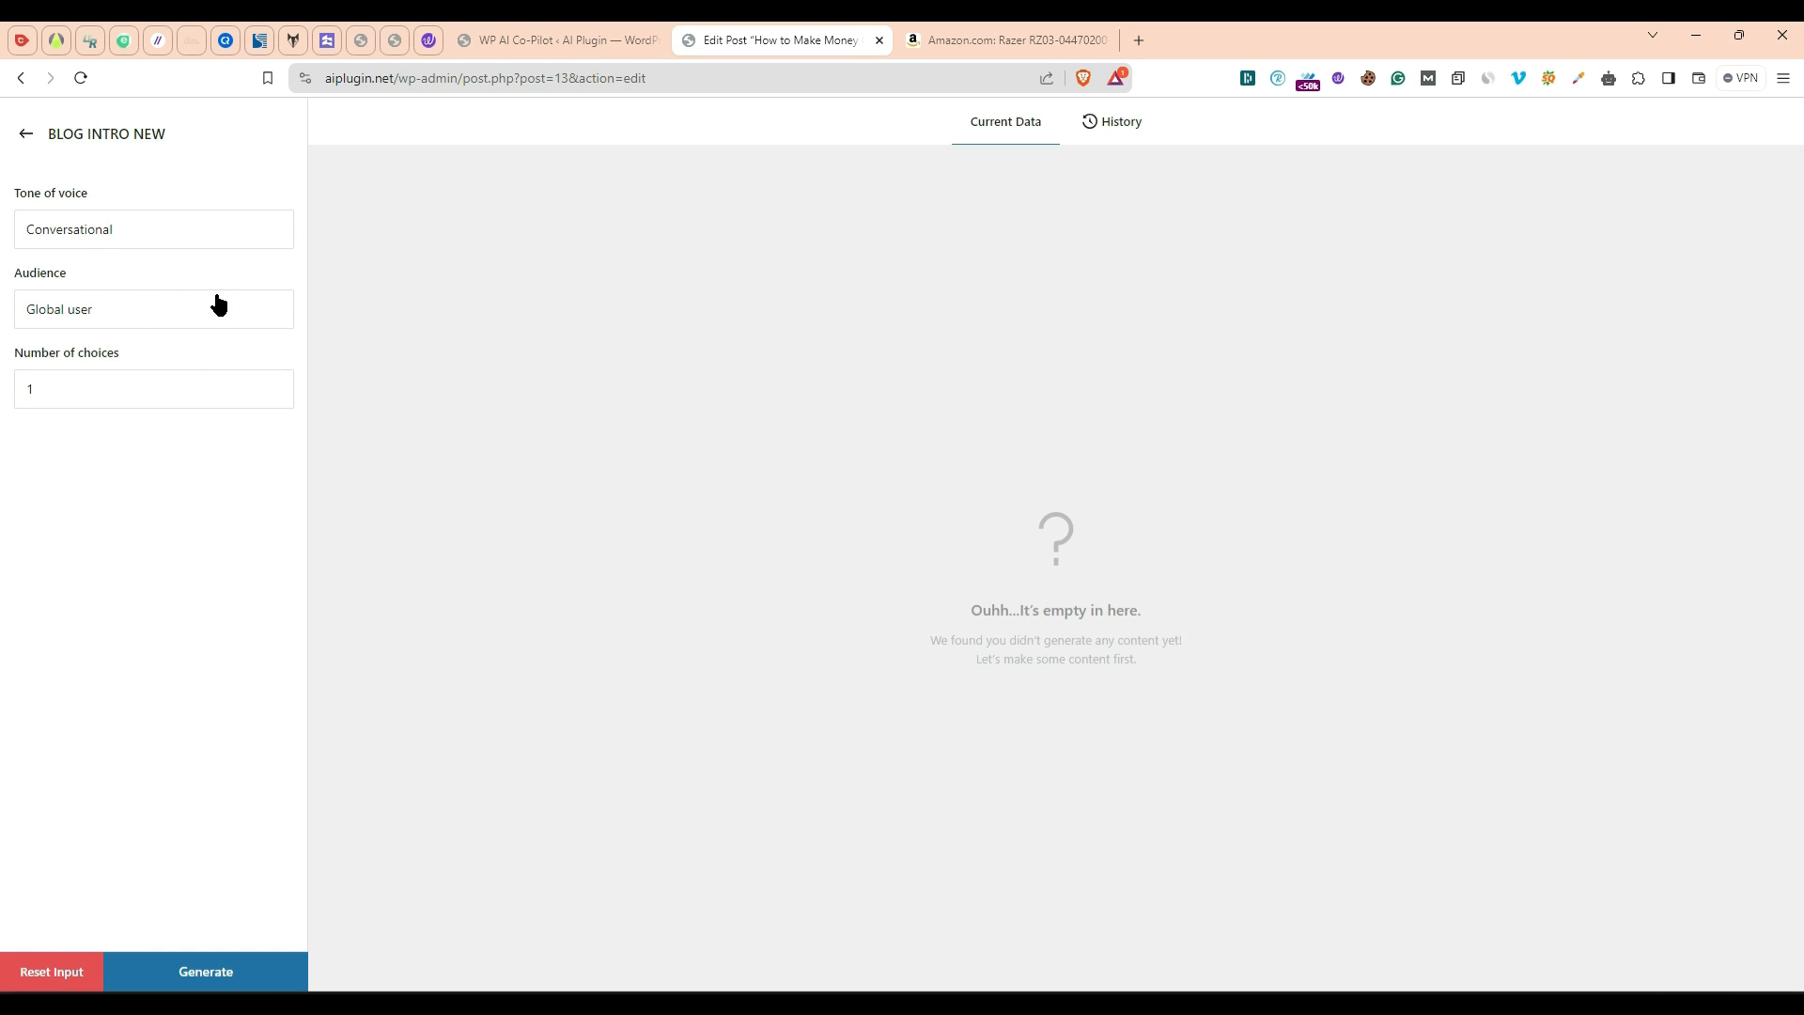
Step: In the plugin settings, add a custom field of type Text to the "Blog Intro New" prompt
left_click(508, 38)
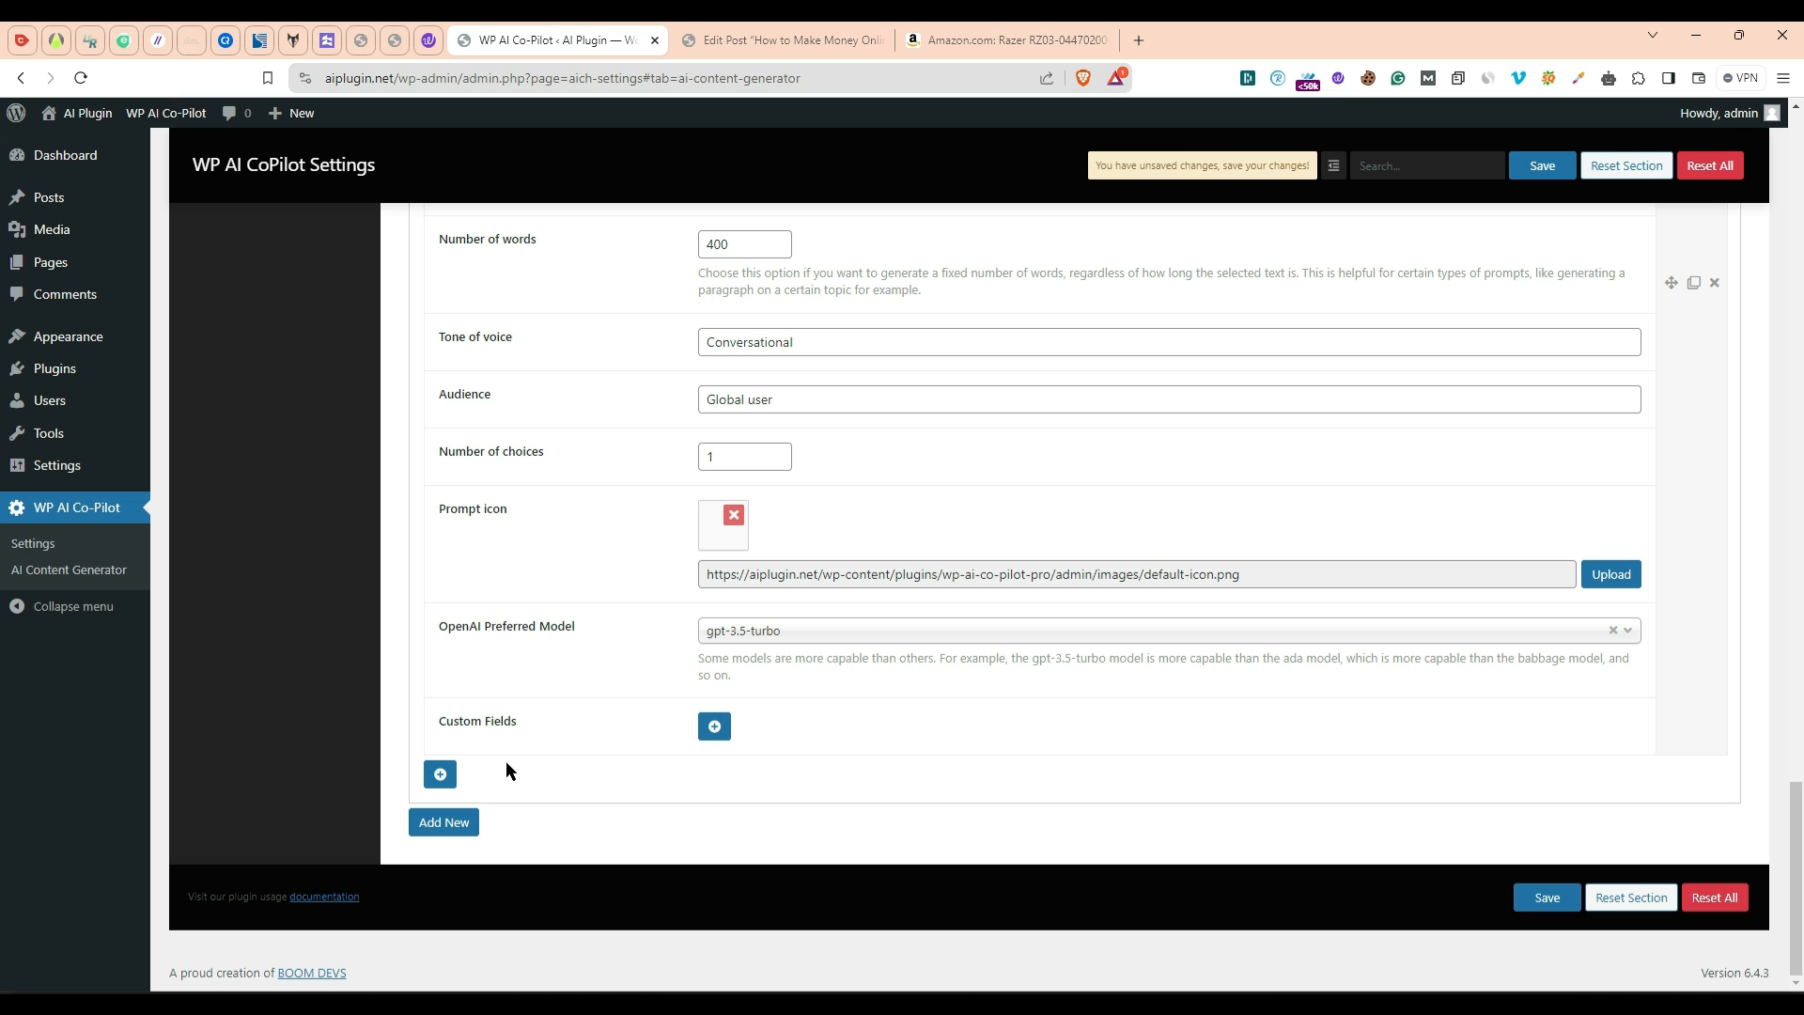
left_click(705, 726)
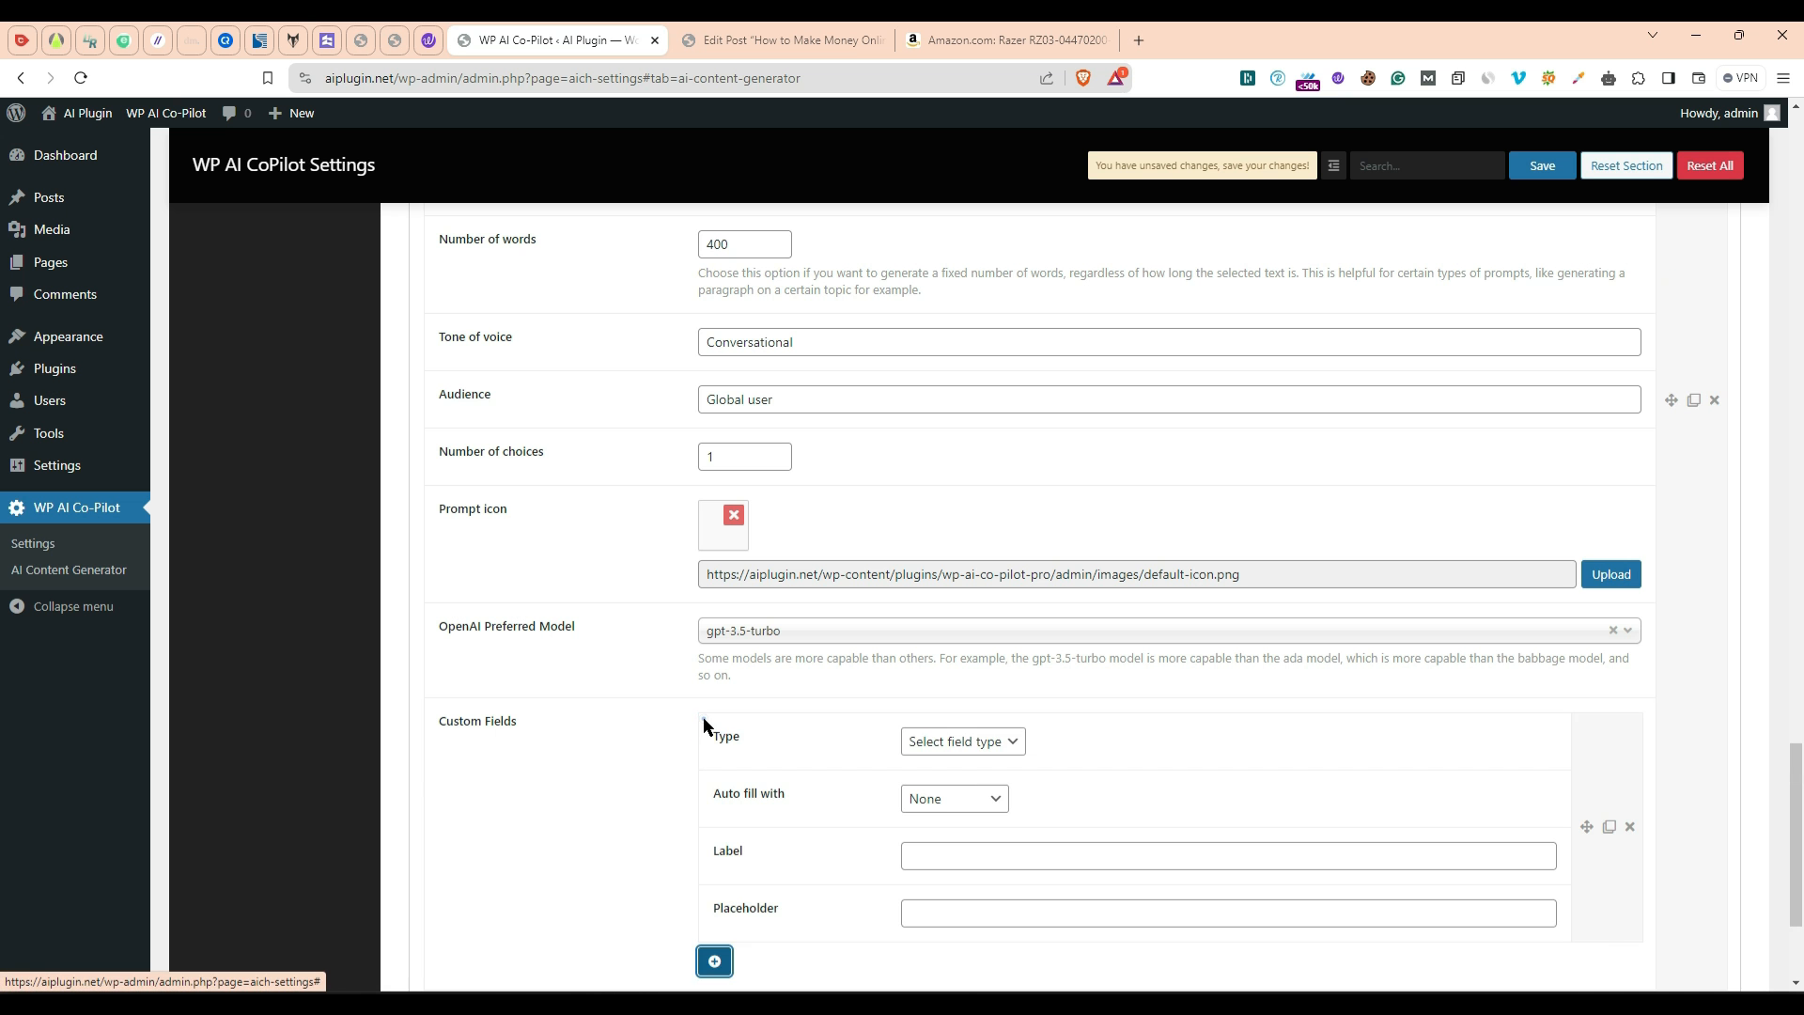
left_click(966, 741)
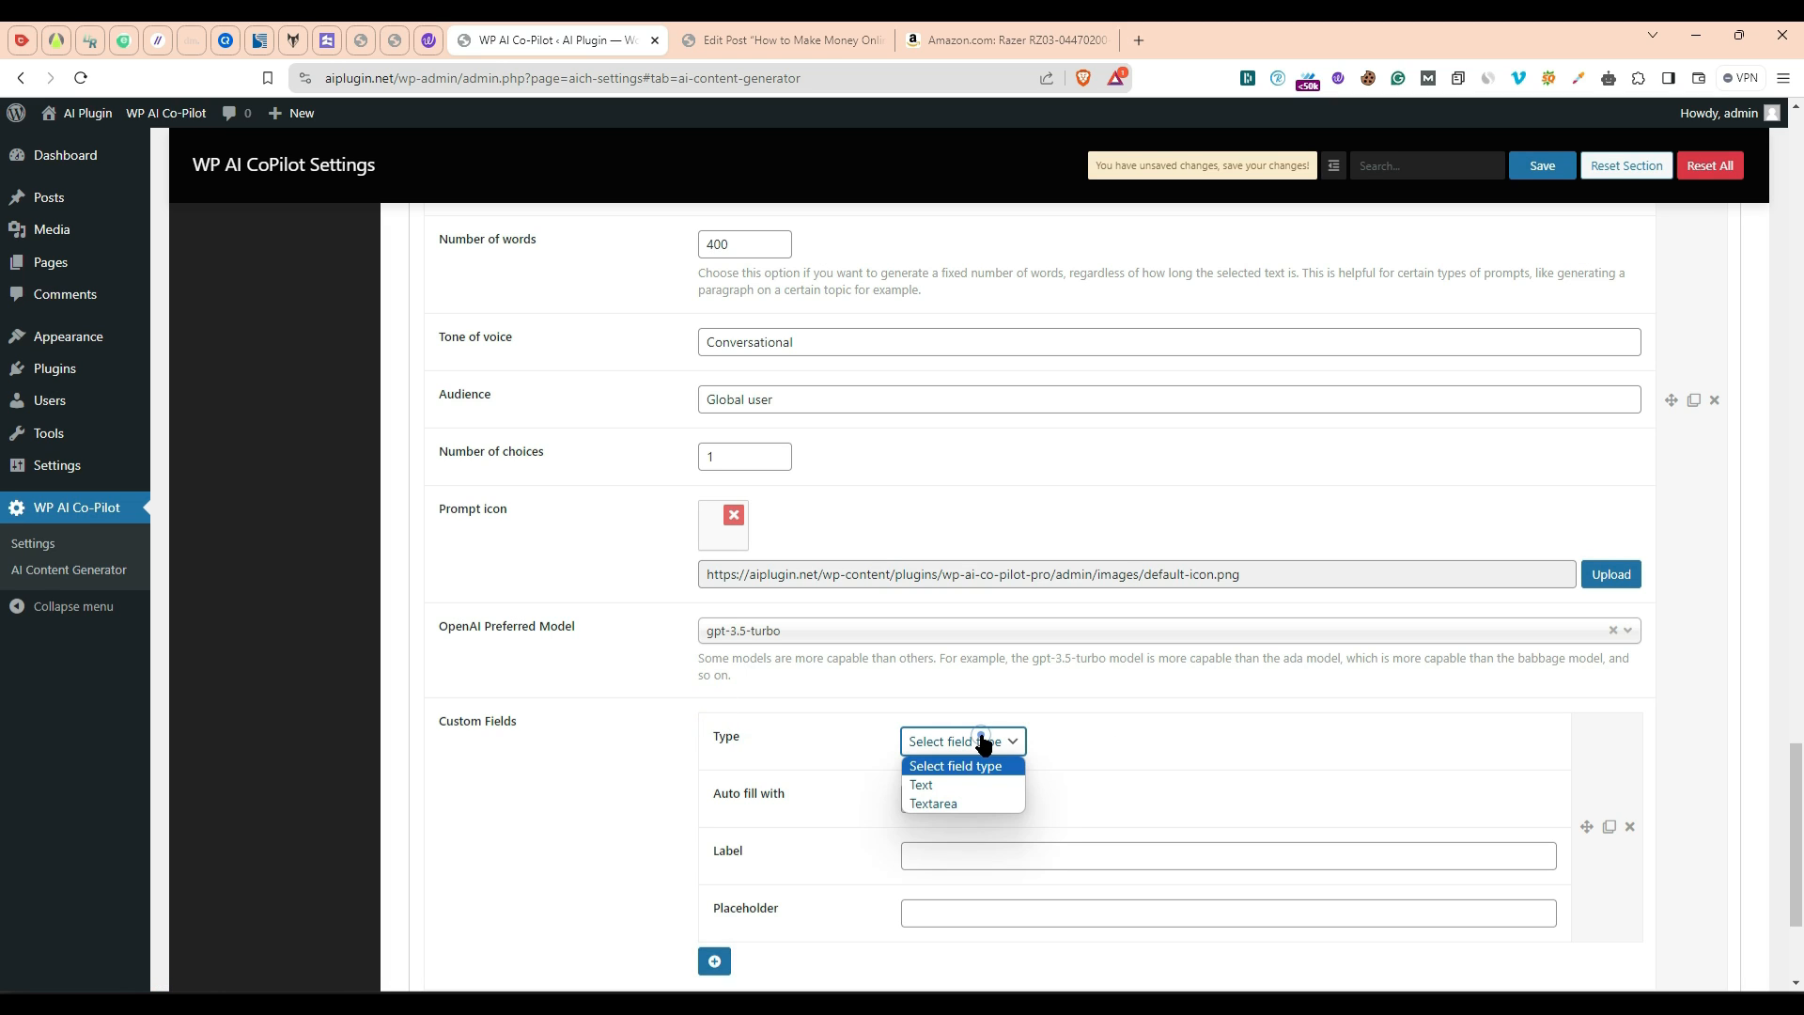
left_click(963, 785)
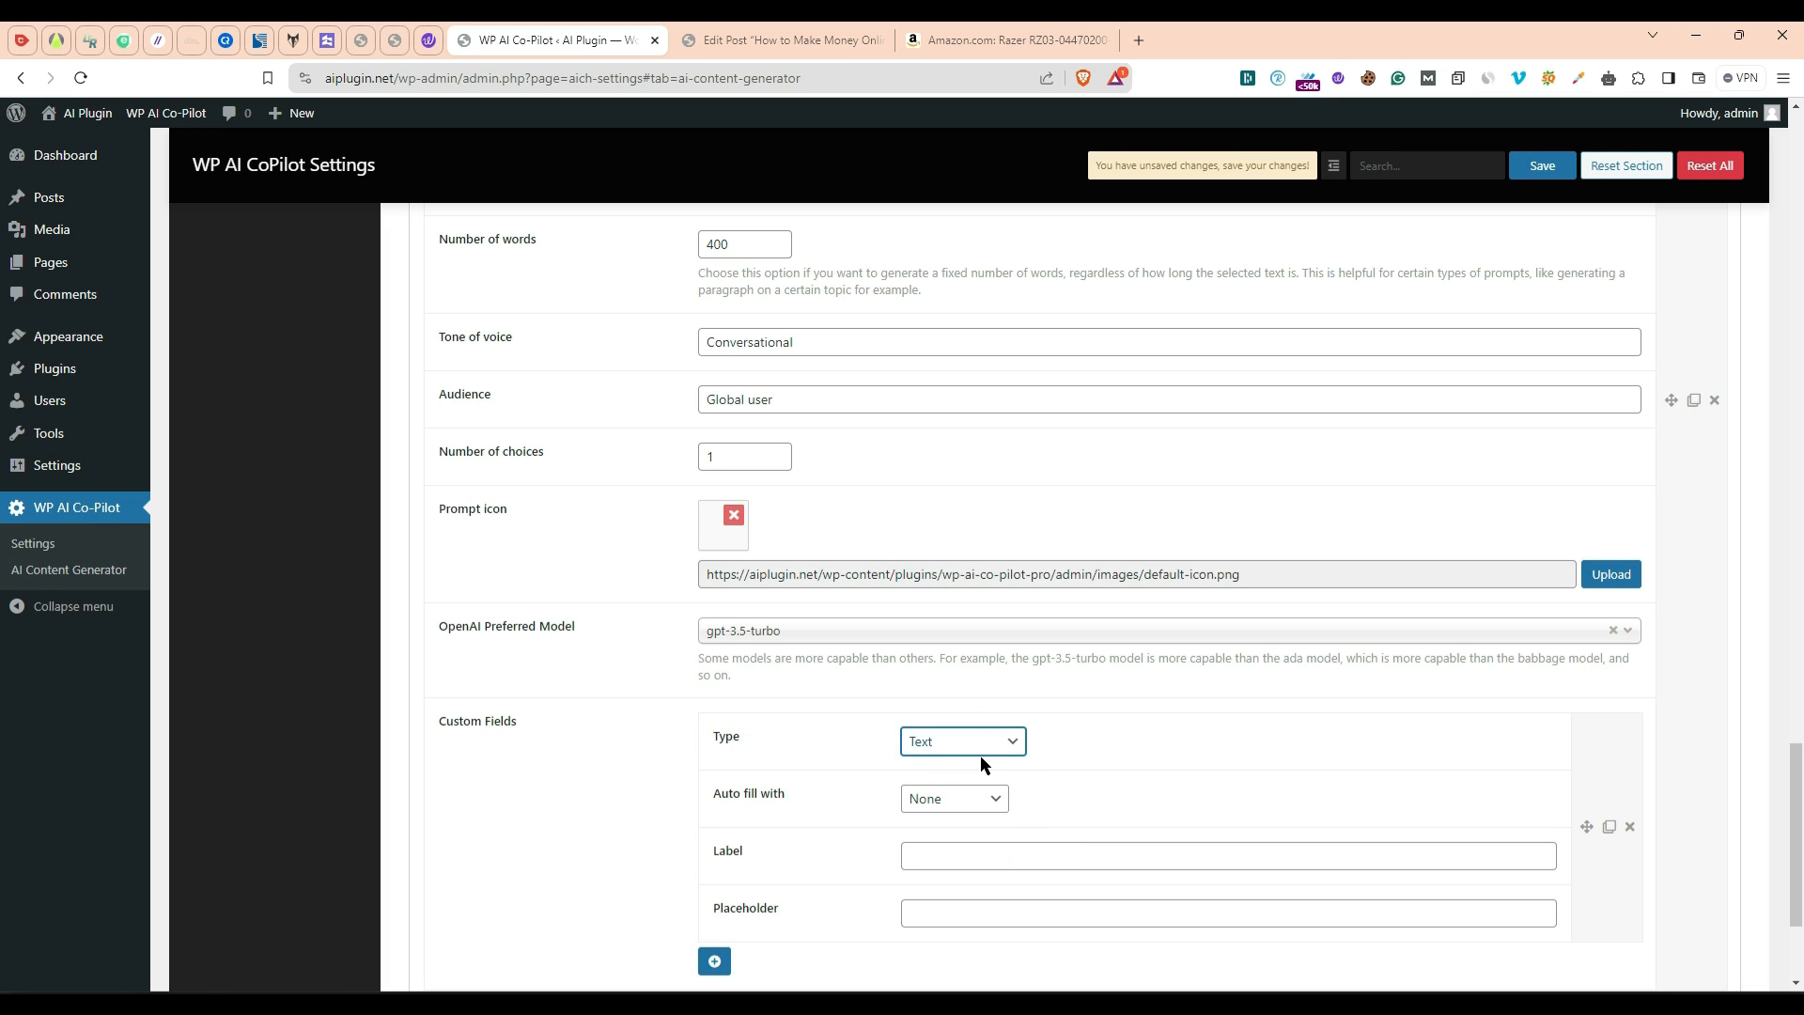
Step: In the post's prompt library, open the Blog Intros prompt and examine its blog post title field
left_click(787, 37)
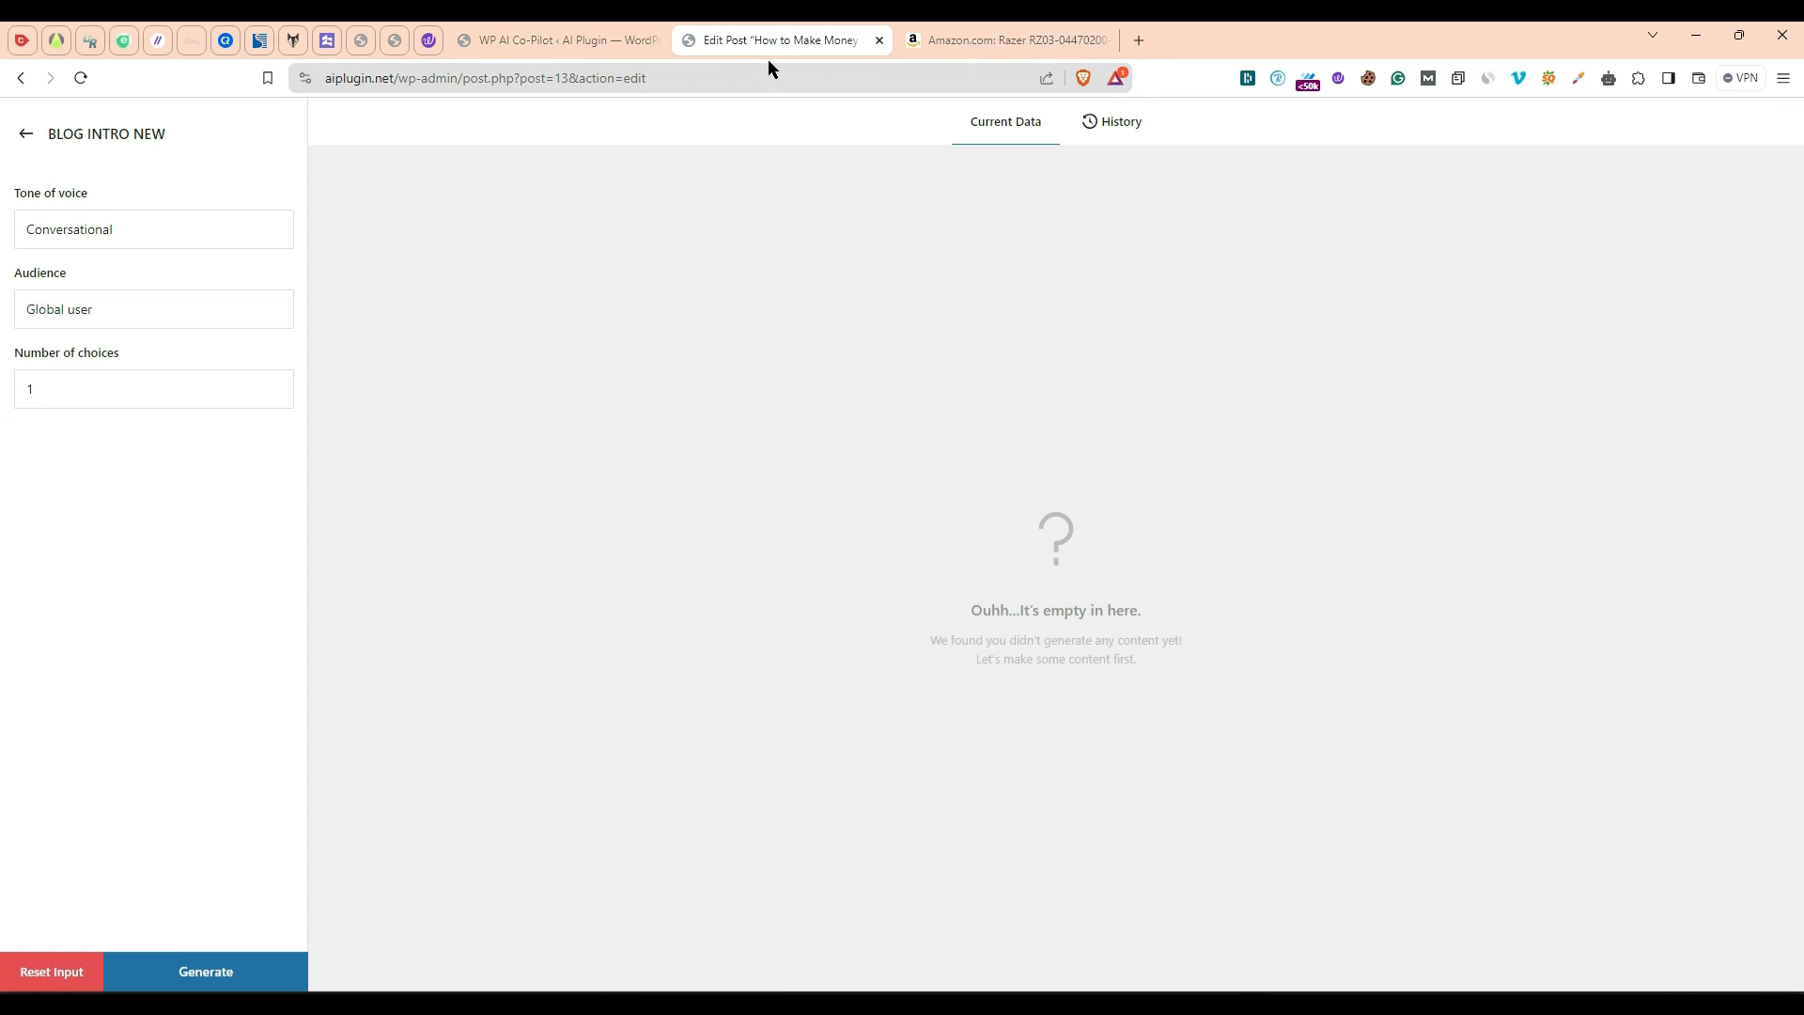
left_click(27, 134)
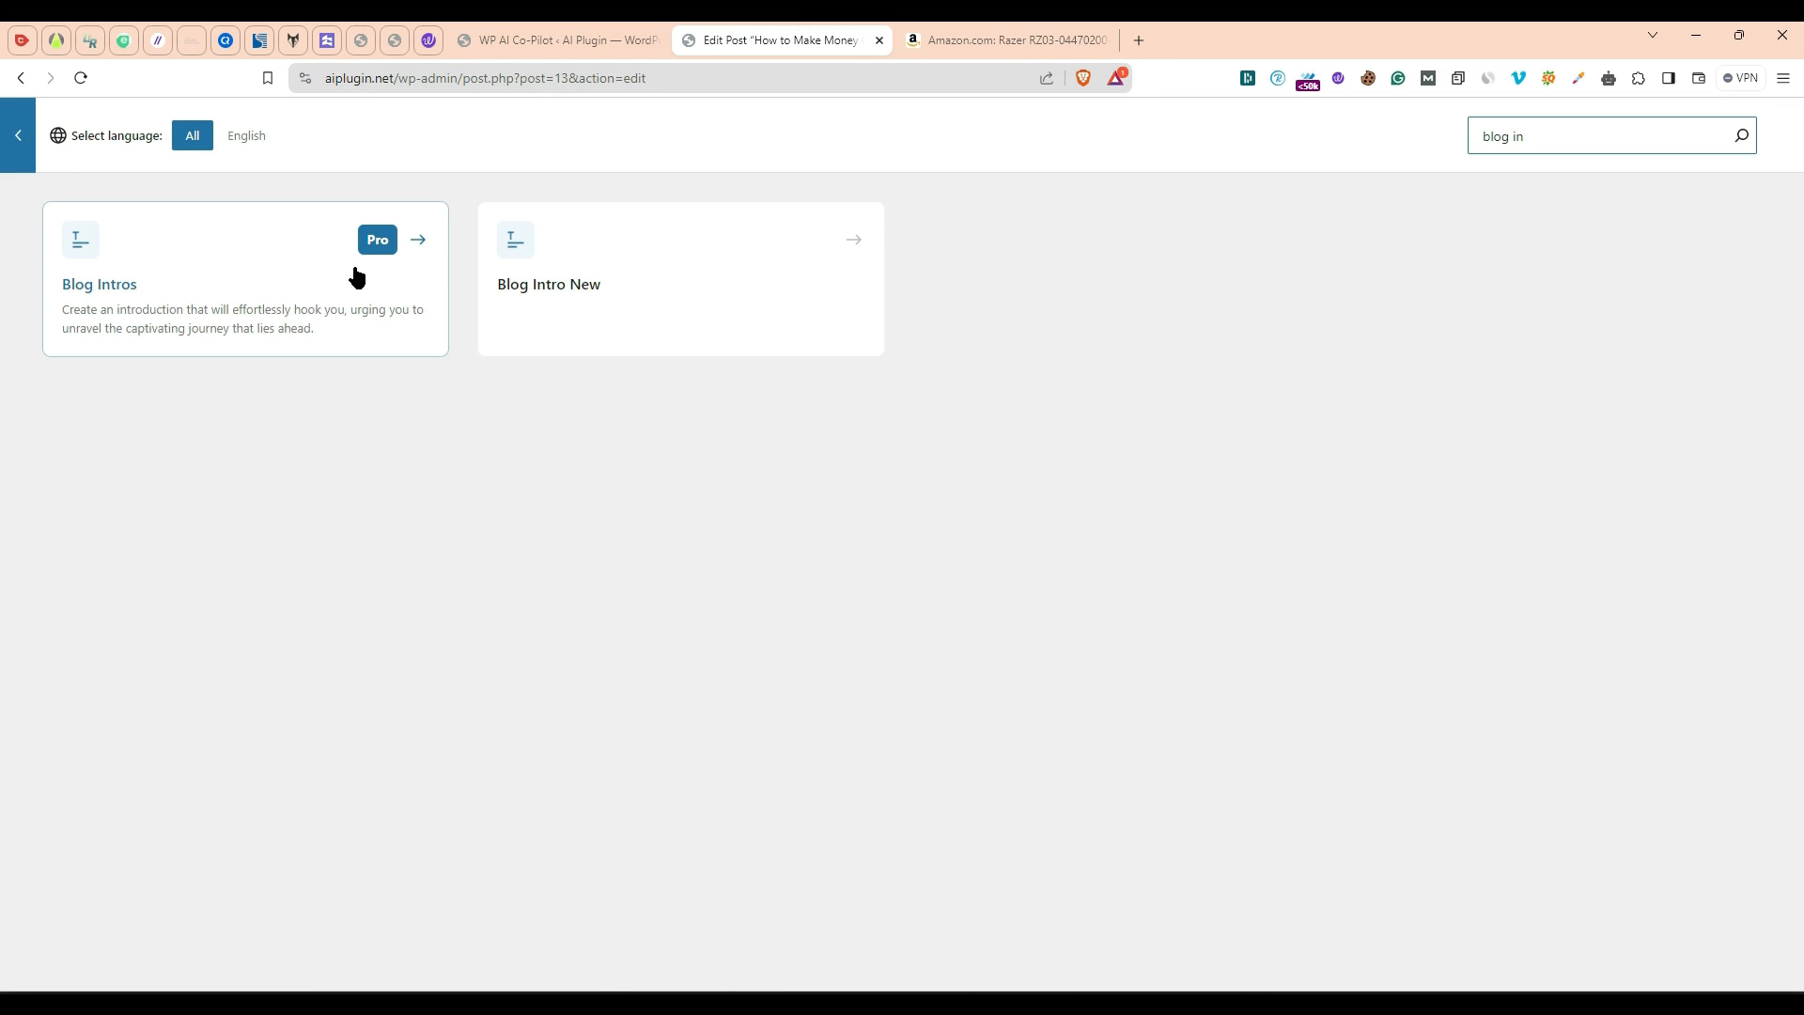
left_click(202, 268)
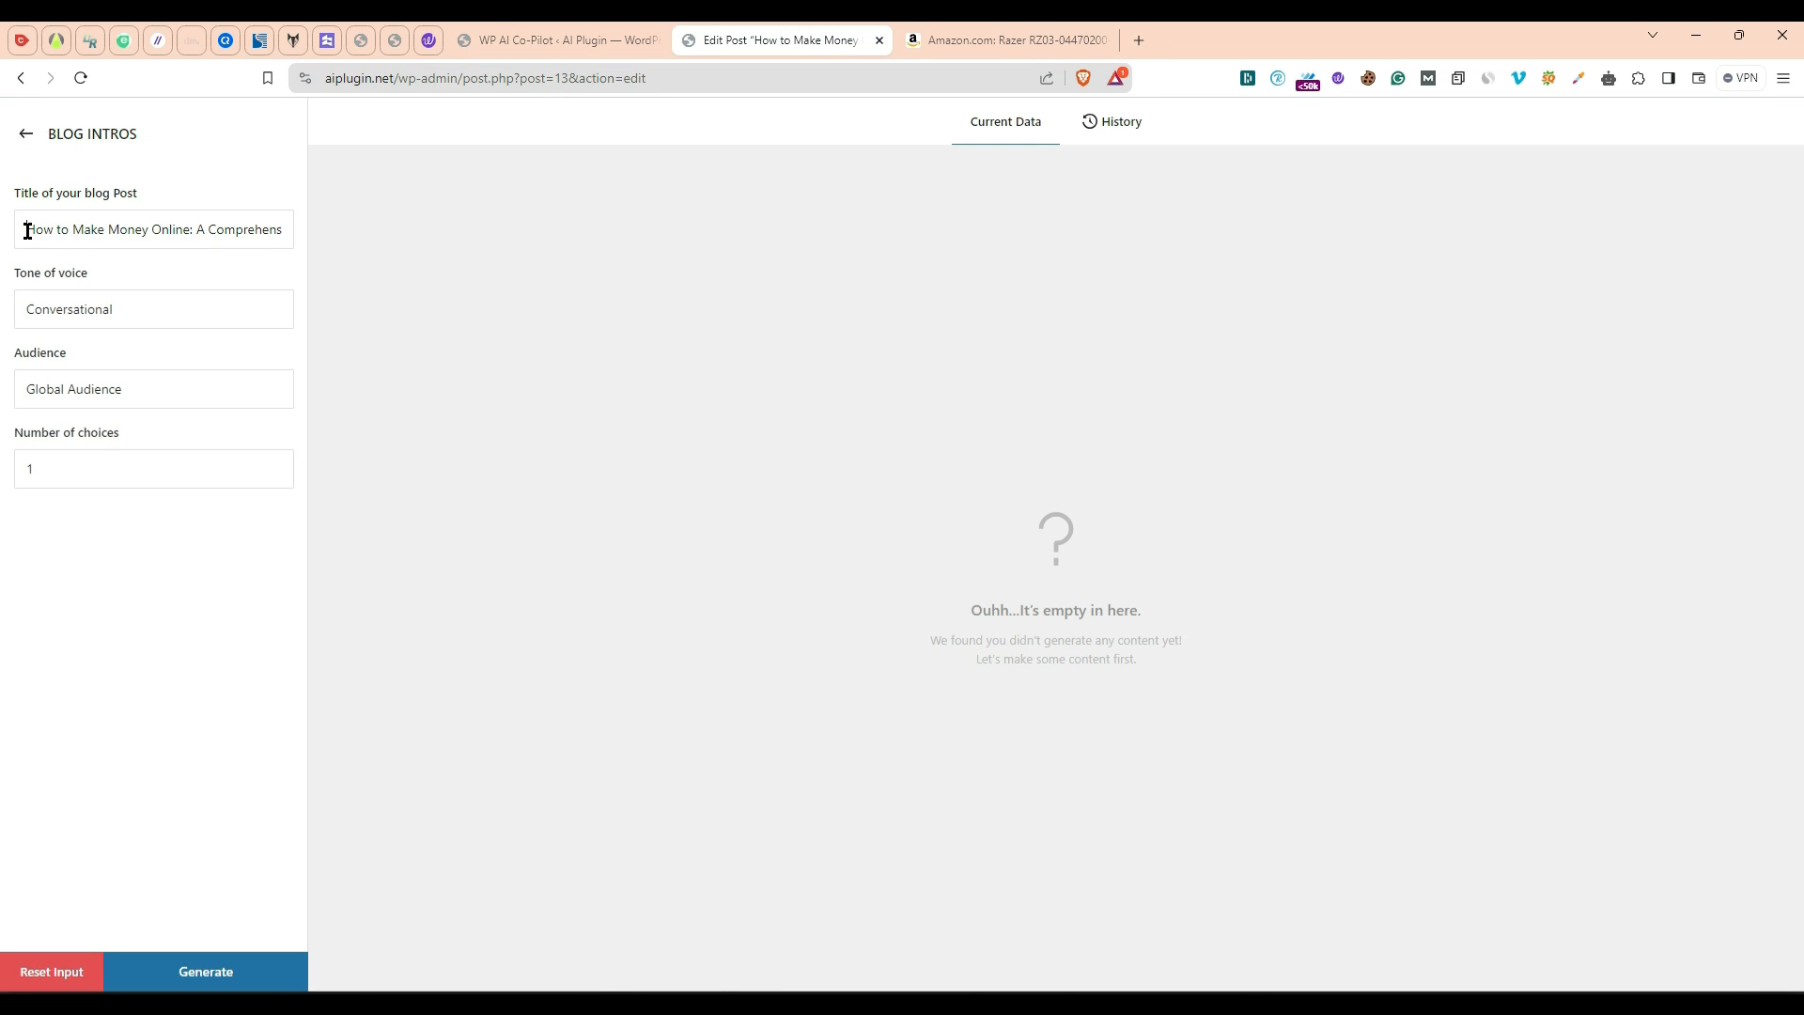
left_click_drag(27, 230, 281, 228)
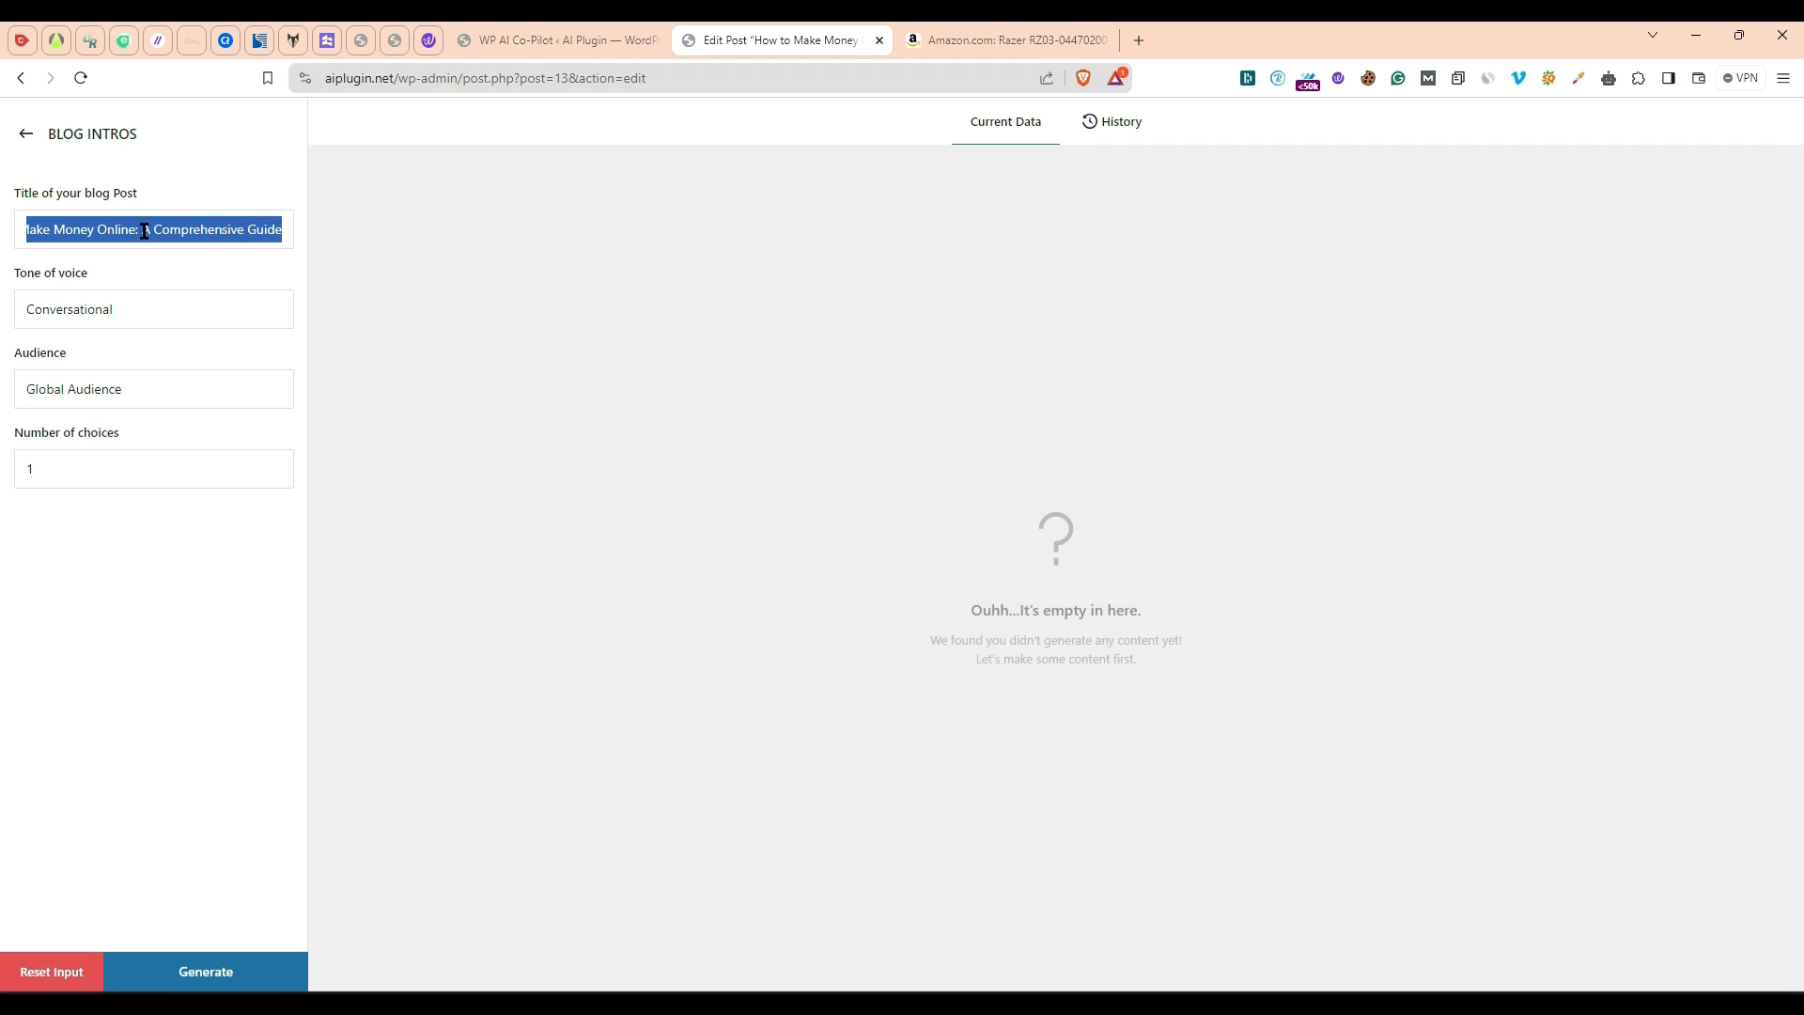
left_click(97, 230)
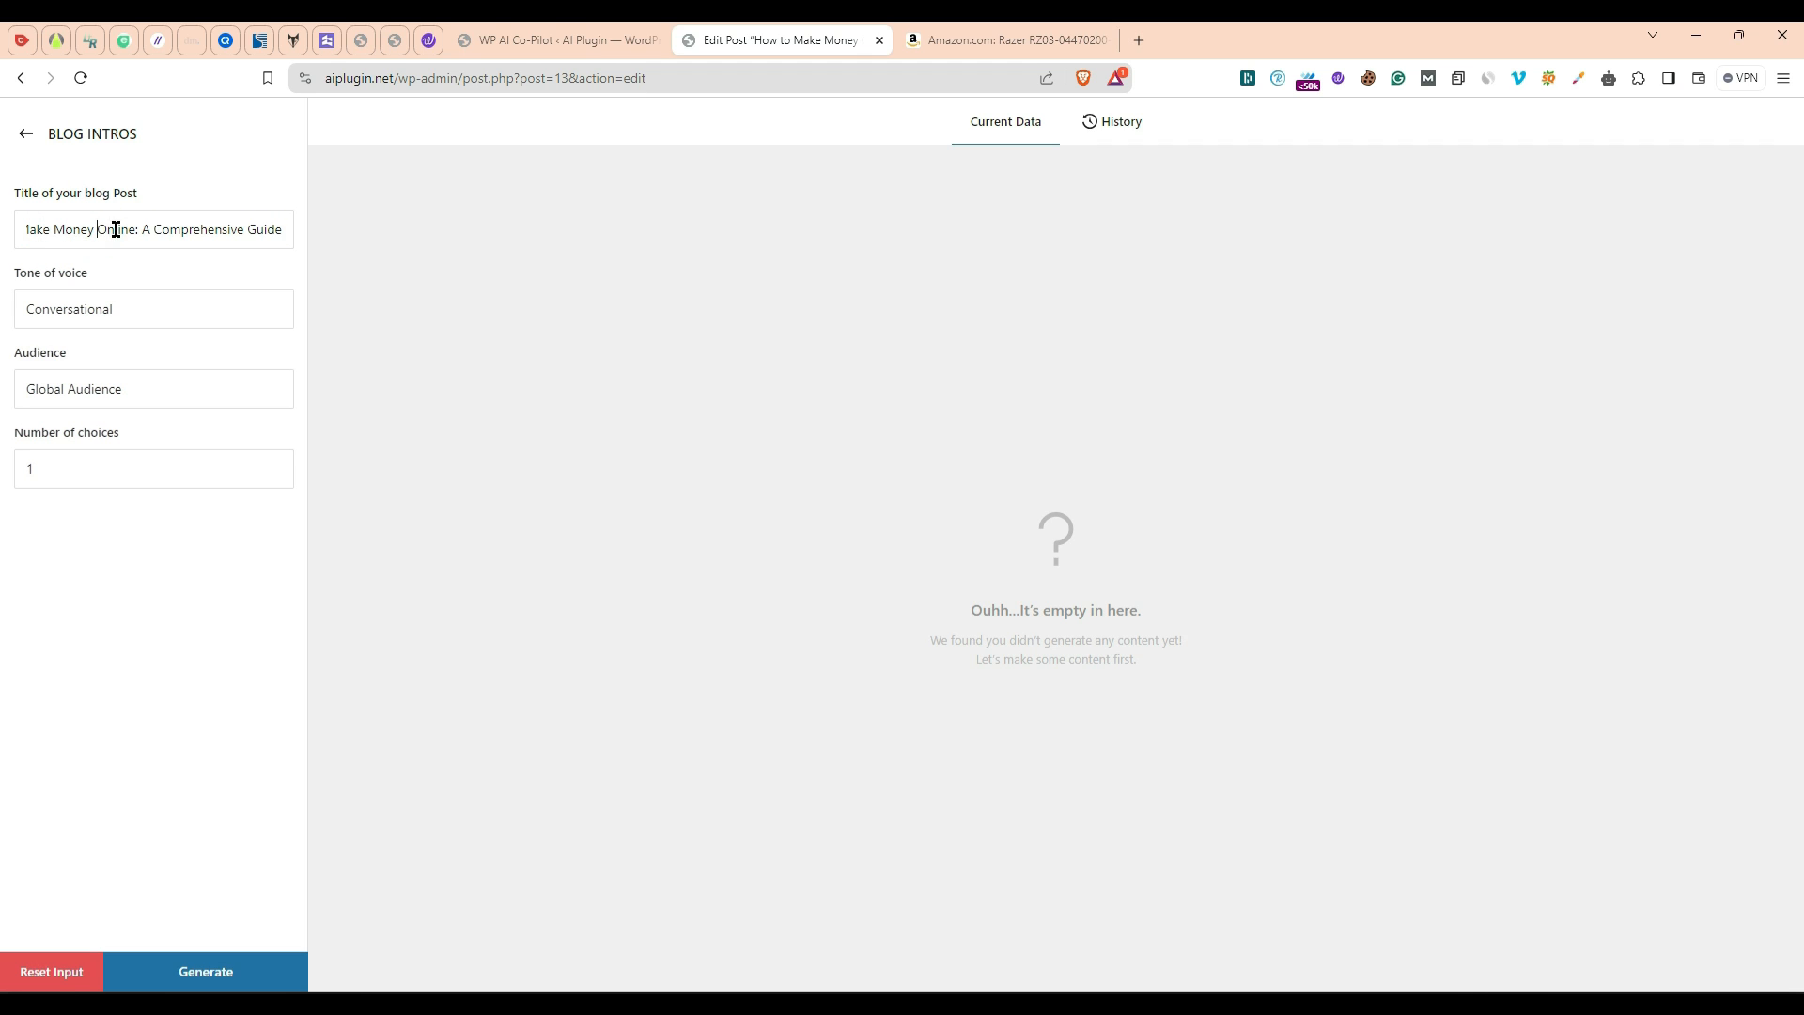
left_click_drag(139, 230, 5, 229)
left_click(151, 226)
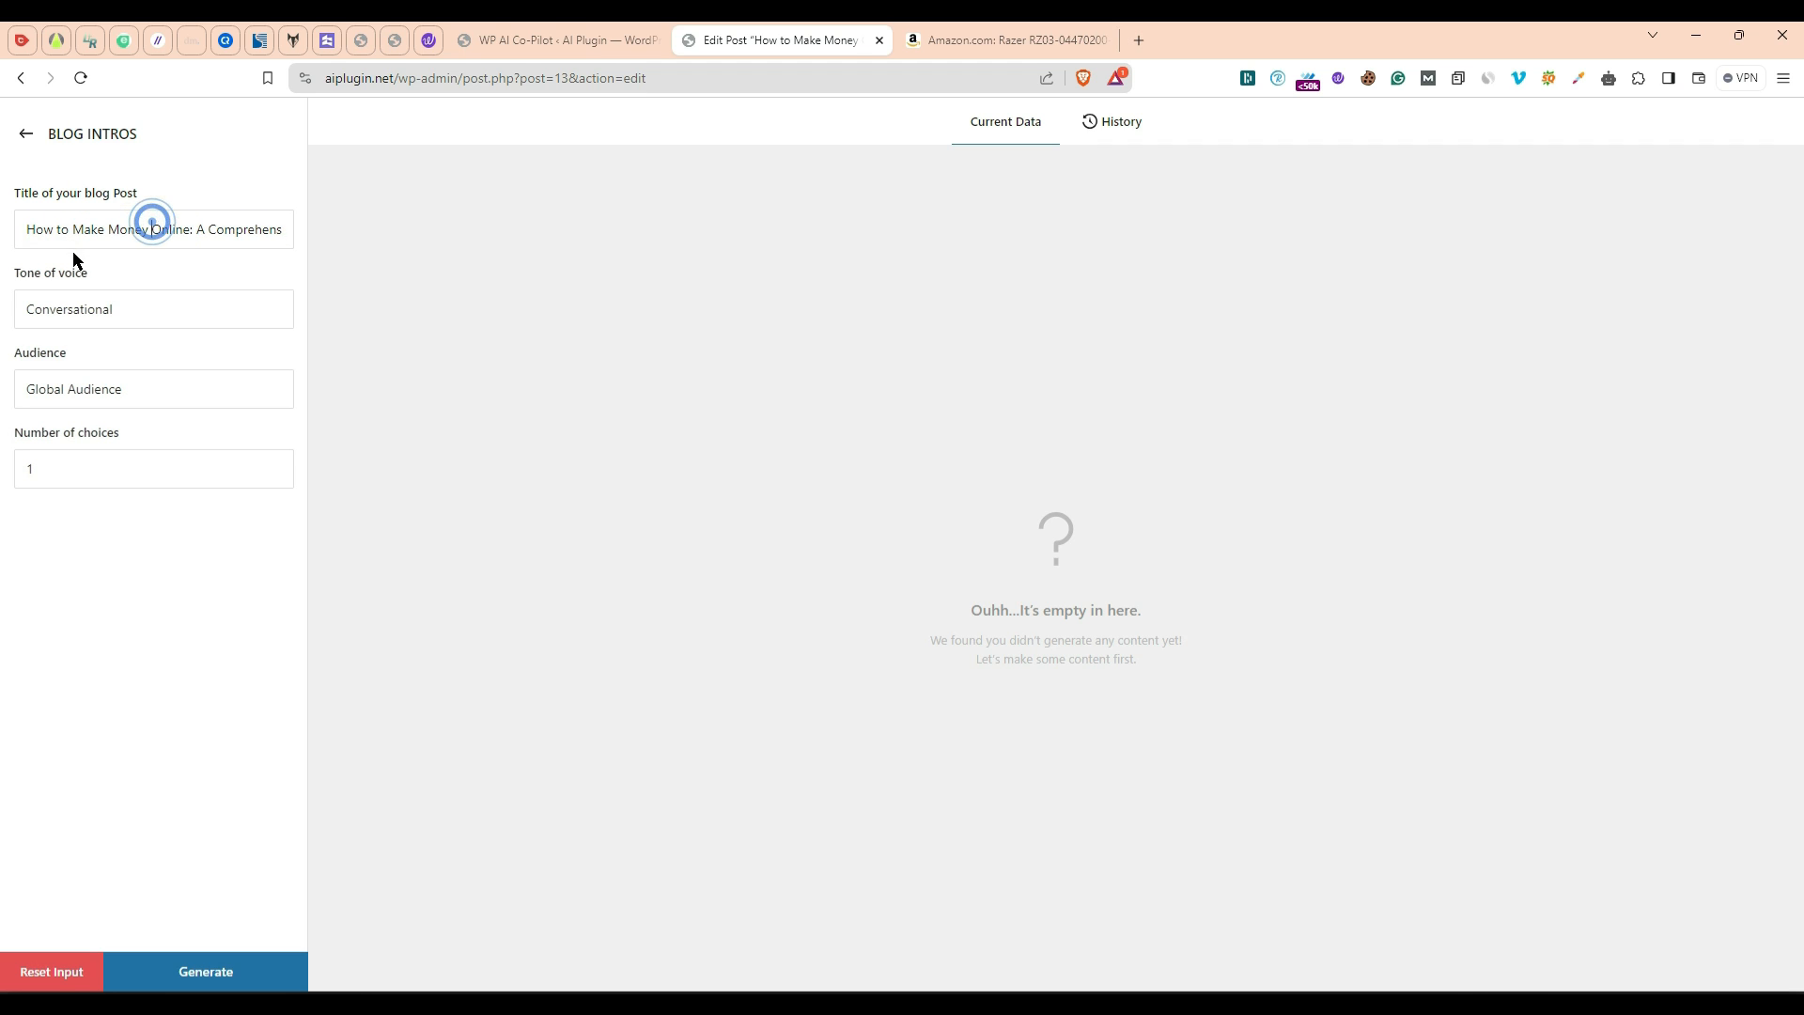
left_click(29, 140)
Step: Clear the prompt search and examine the Blog Post Writer prompt's title and description fields
left_click_drag(1542, 141, 1347, 143)
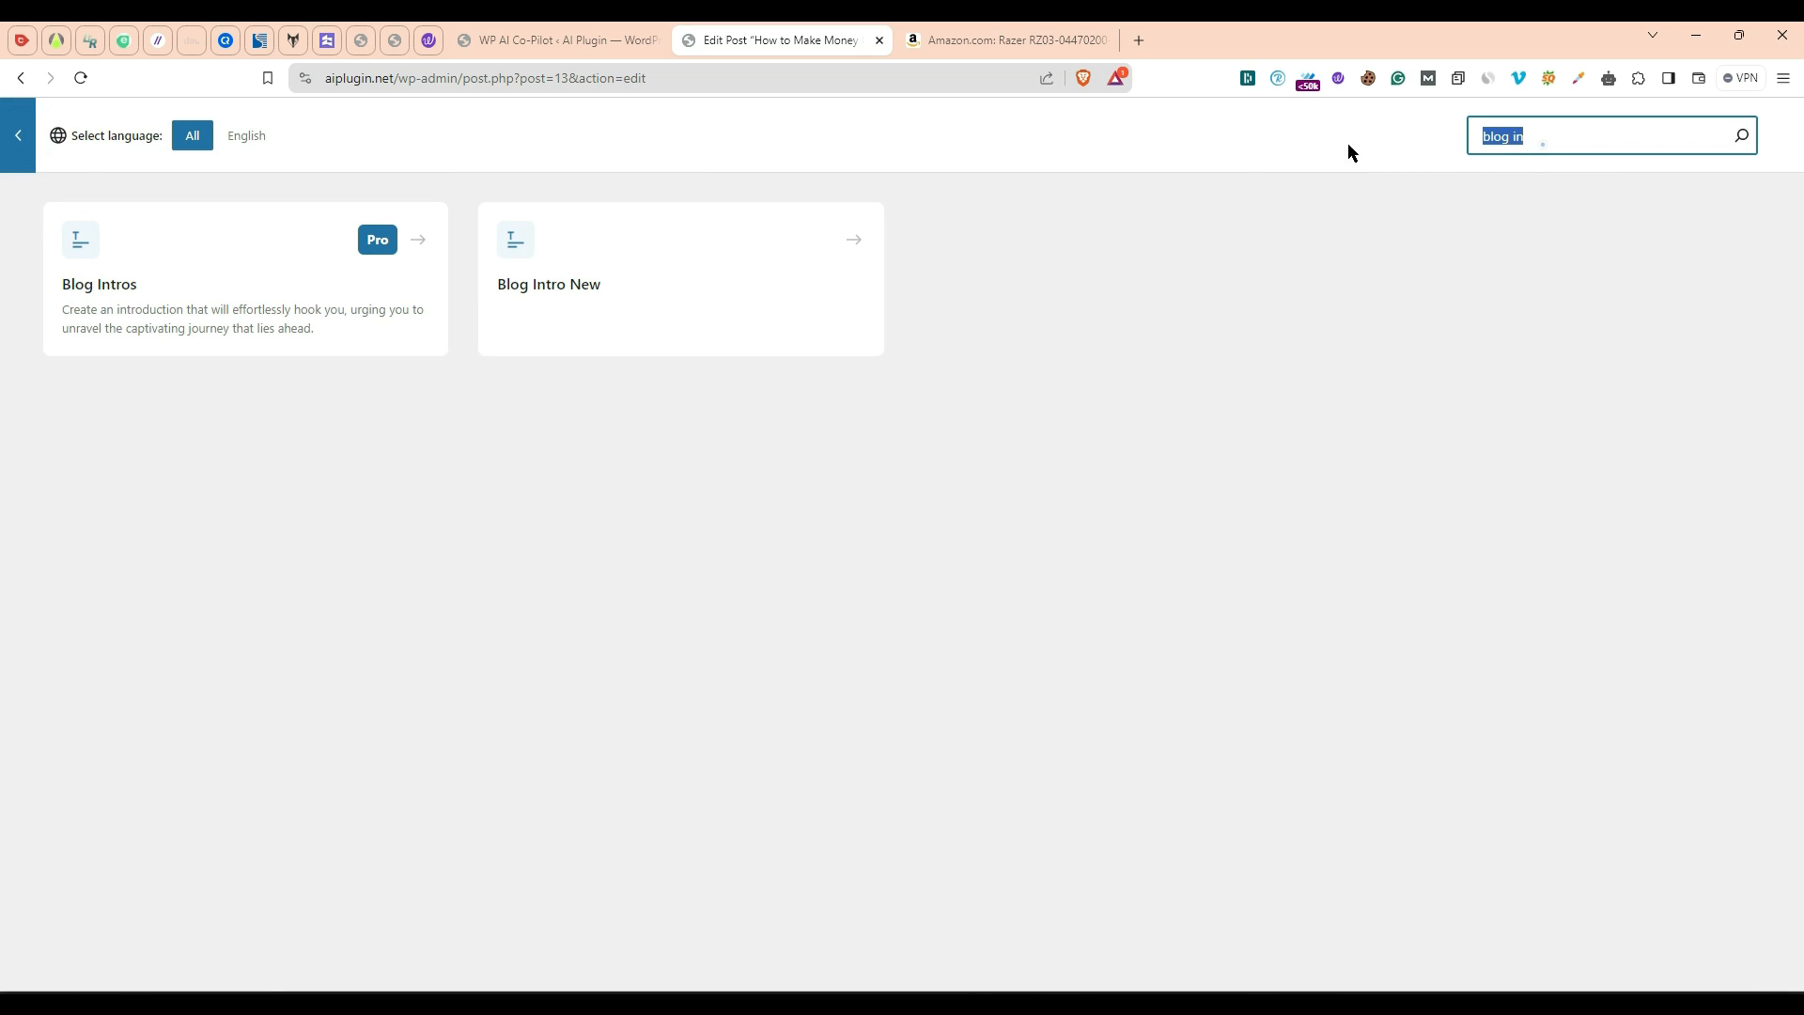
key("BackSpace")
scroll(1369, 677, "down", 5)
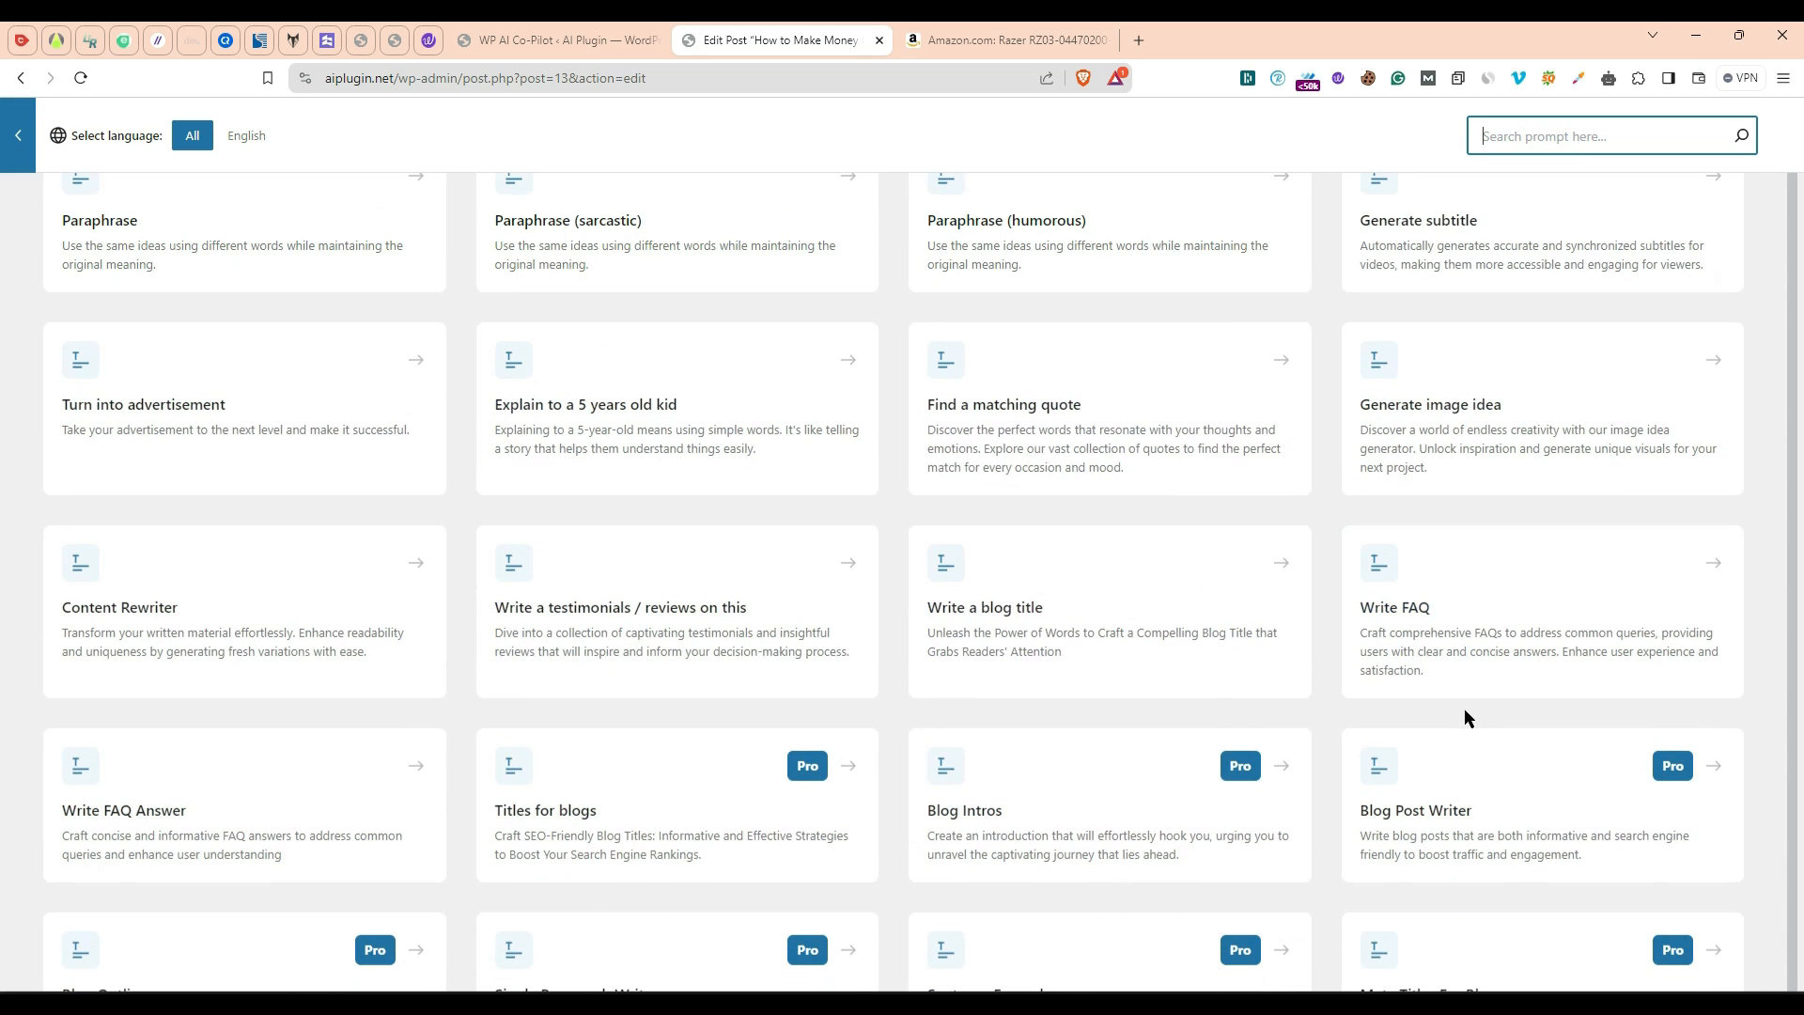
left_click(1485, 794)
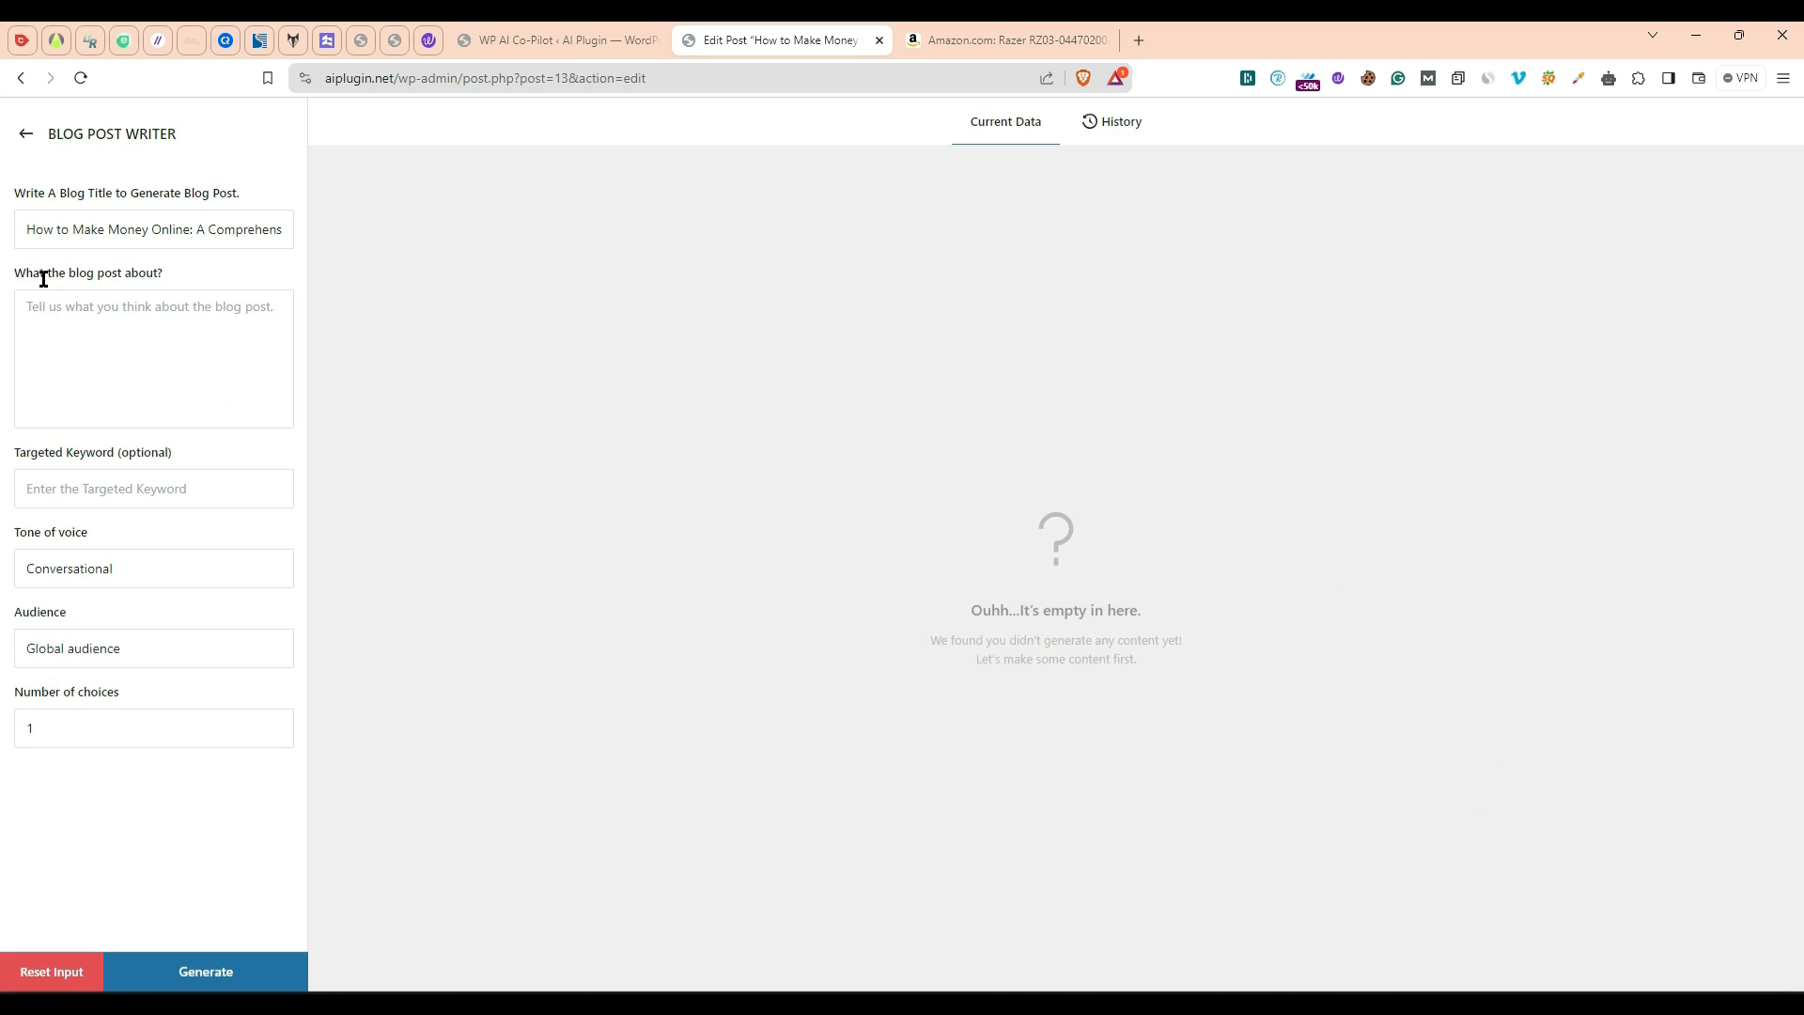
left_click(162, 326)
Step: Back in the plugin settings, set the new Text custom field to auto fill with Title
left_click(518, 38)
left_click(963, 741)
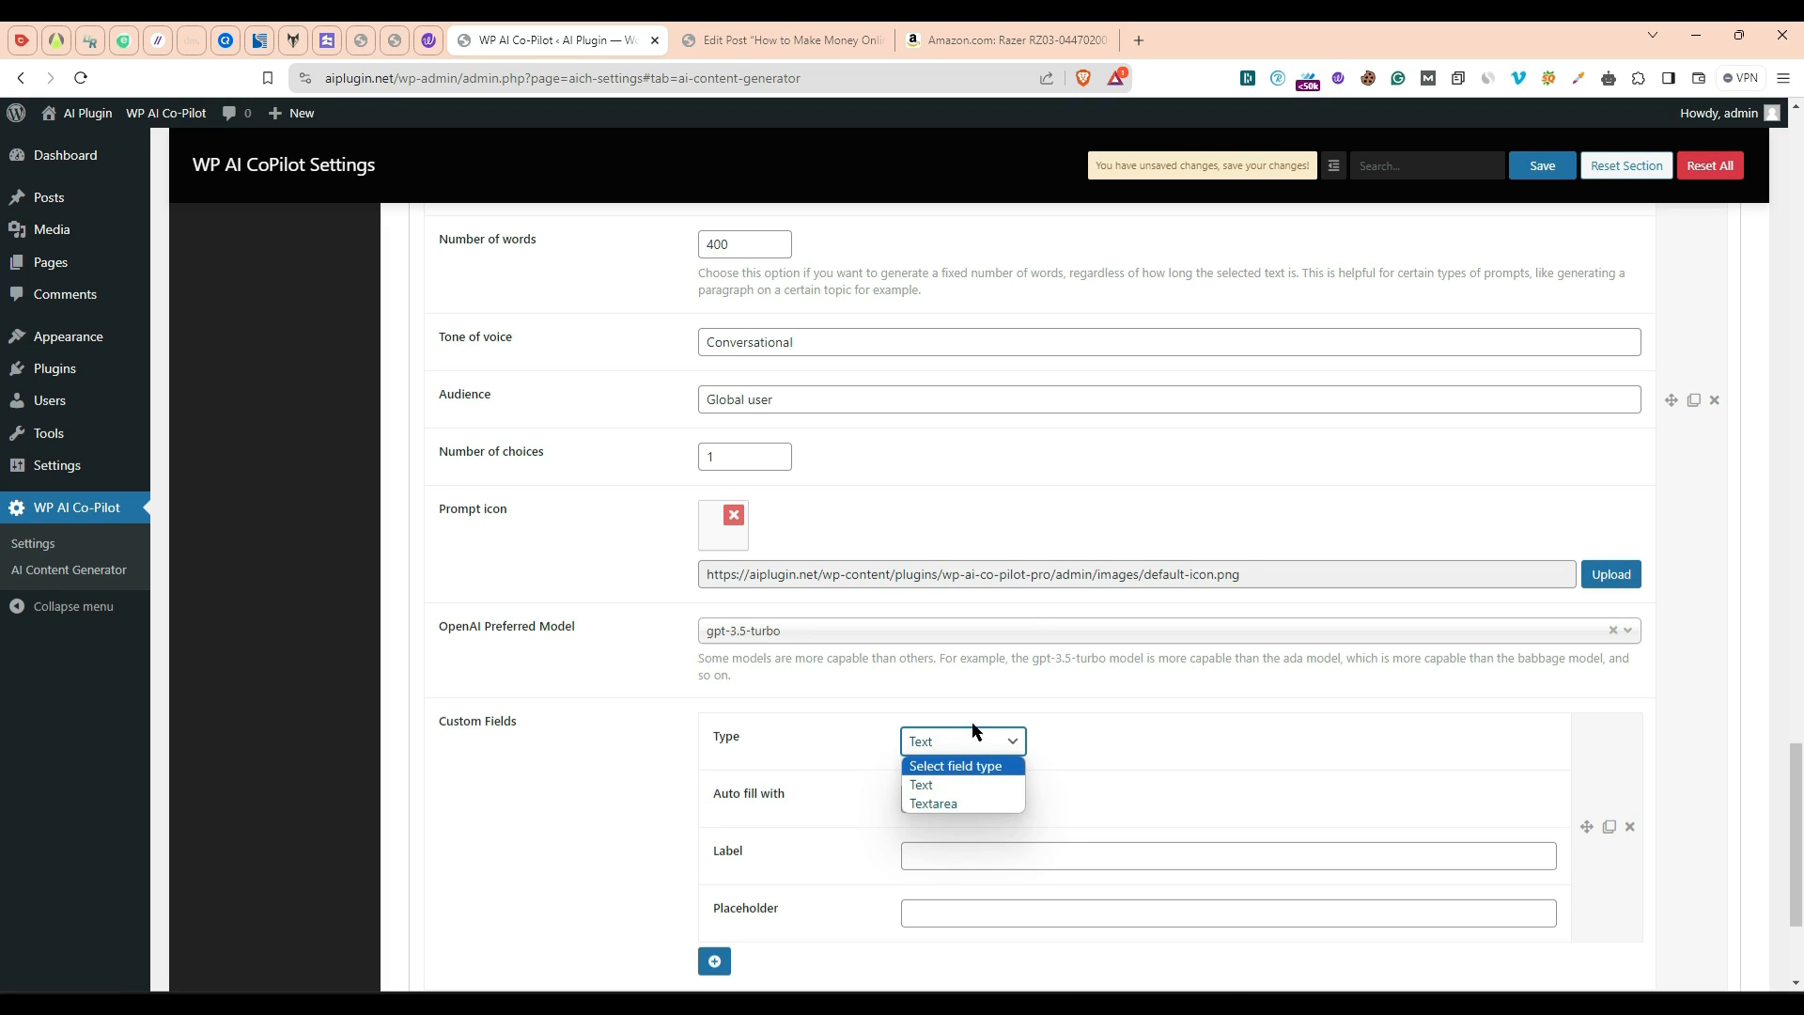
left_click(1080, 713)
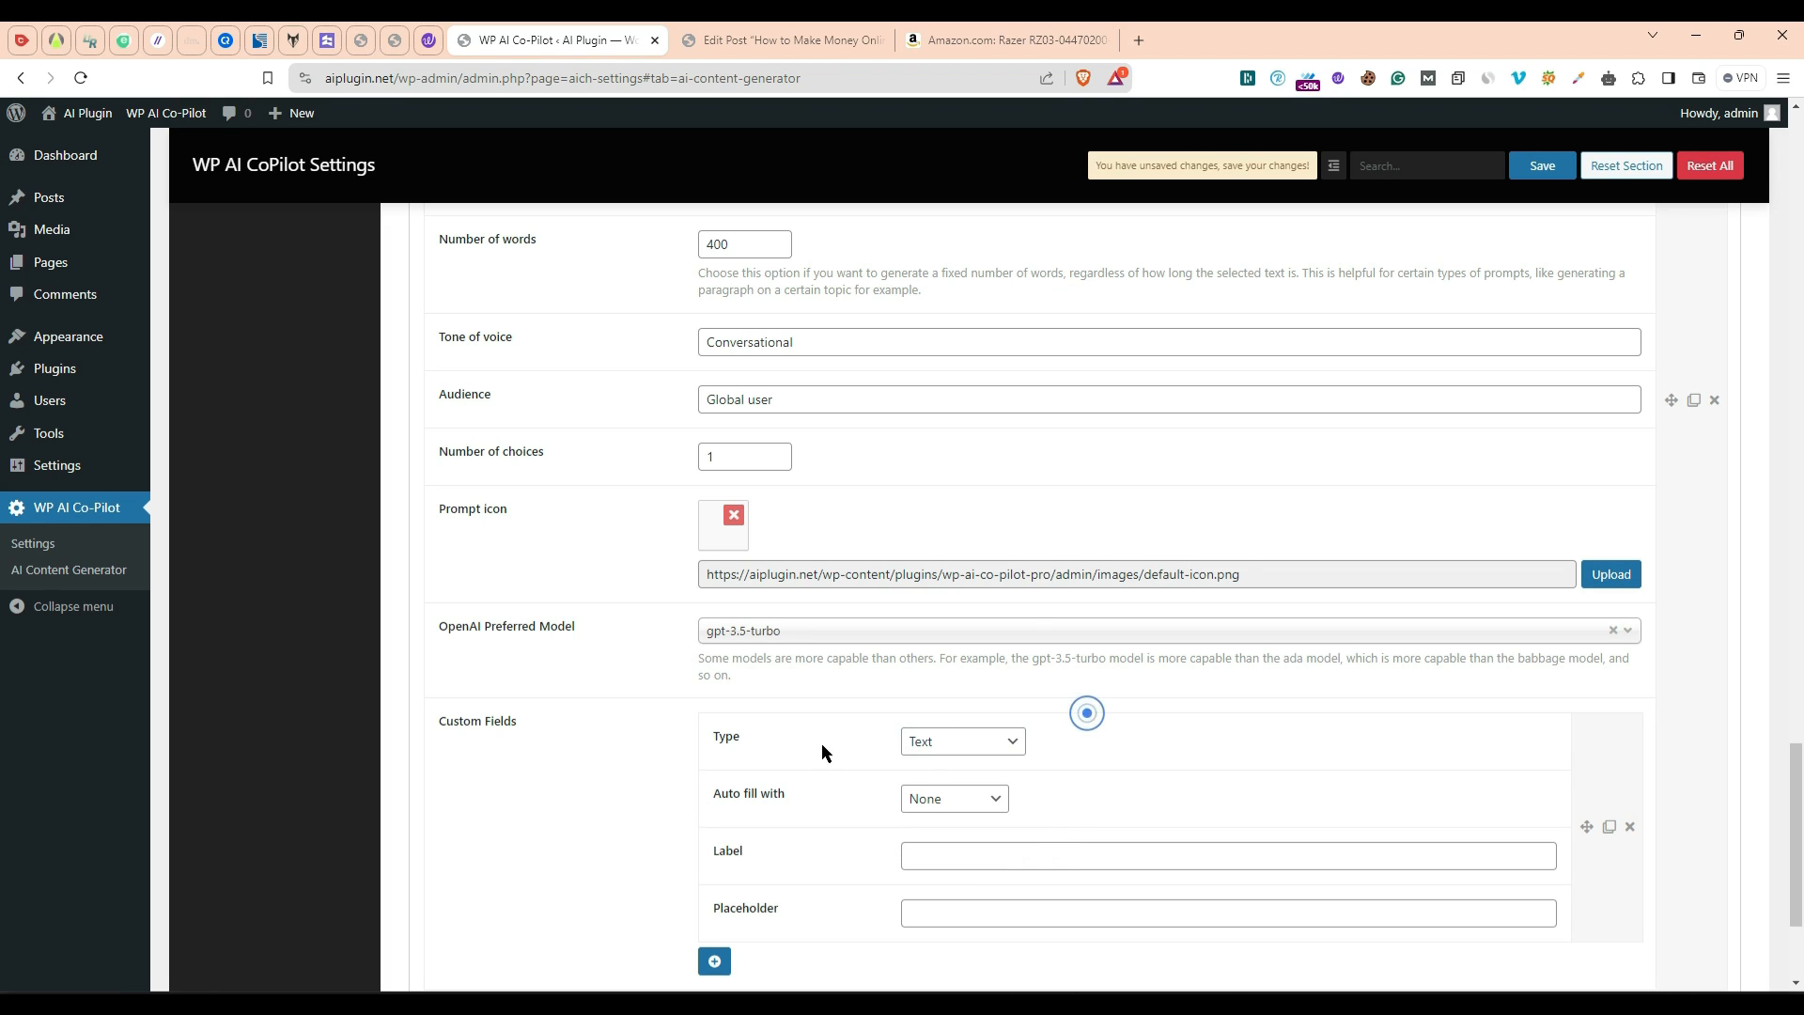
left_click(956, 799)
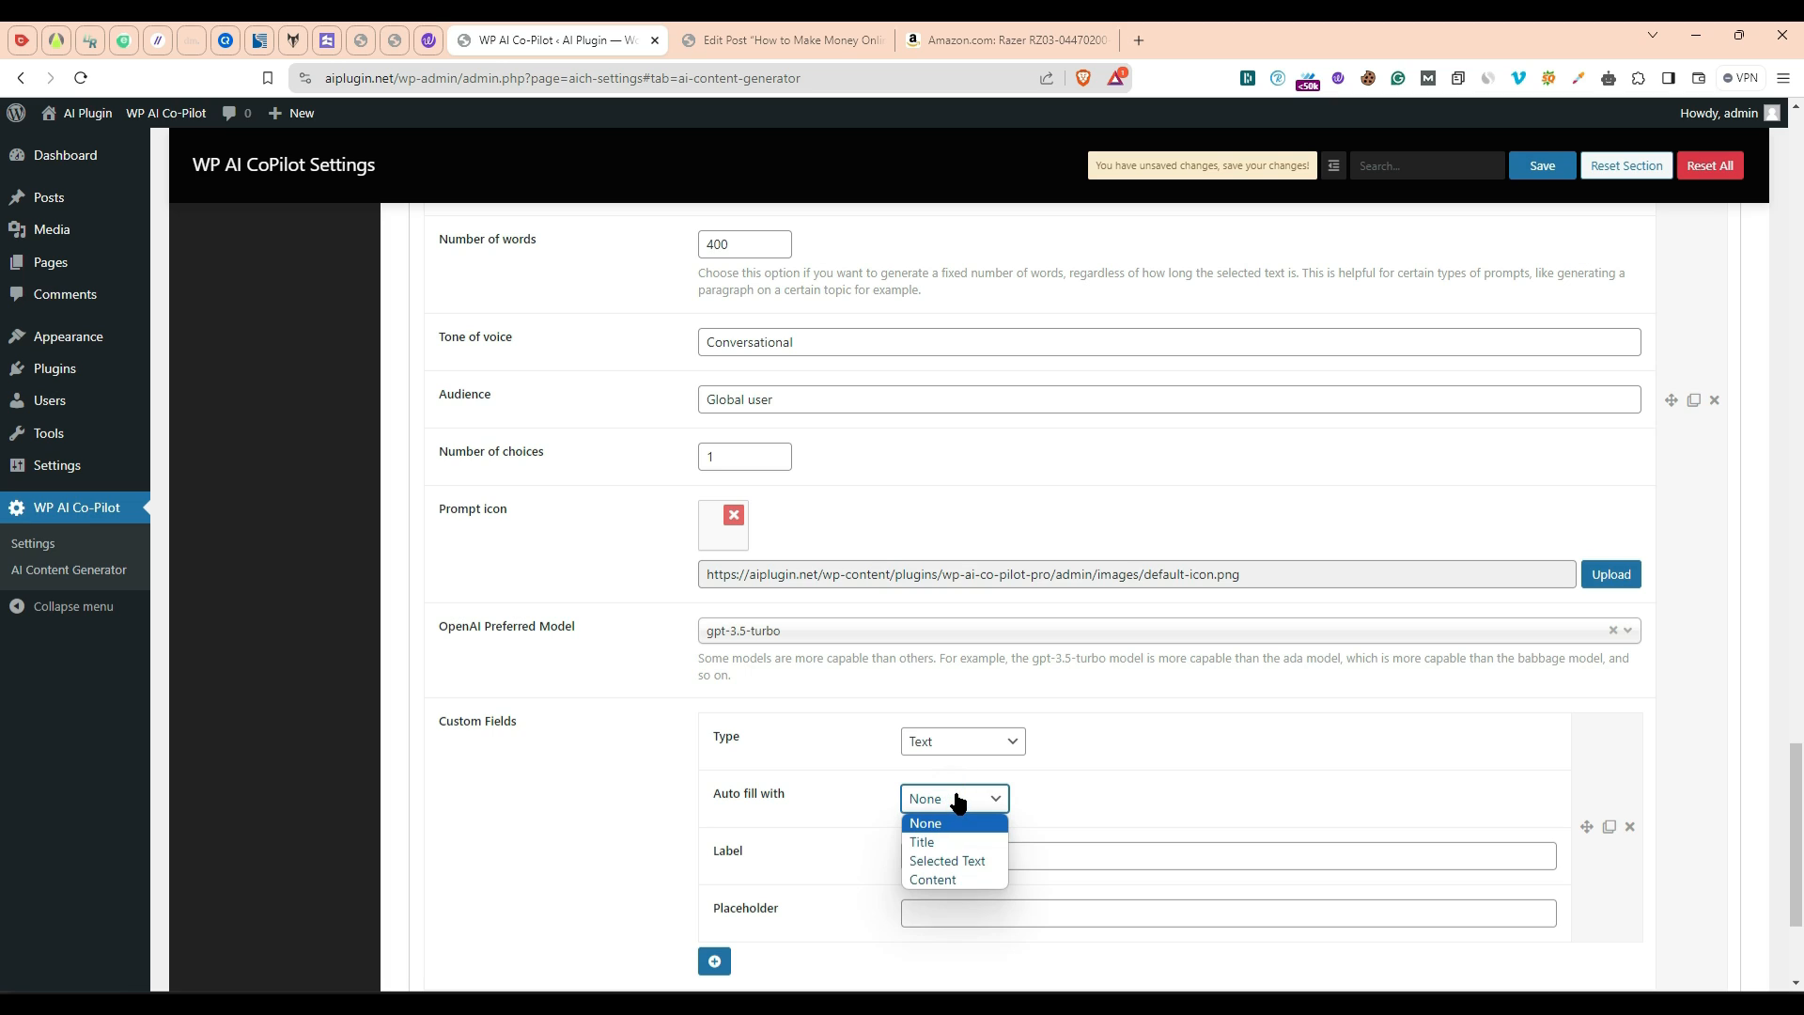
left_click(951, 843)
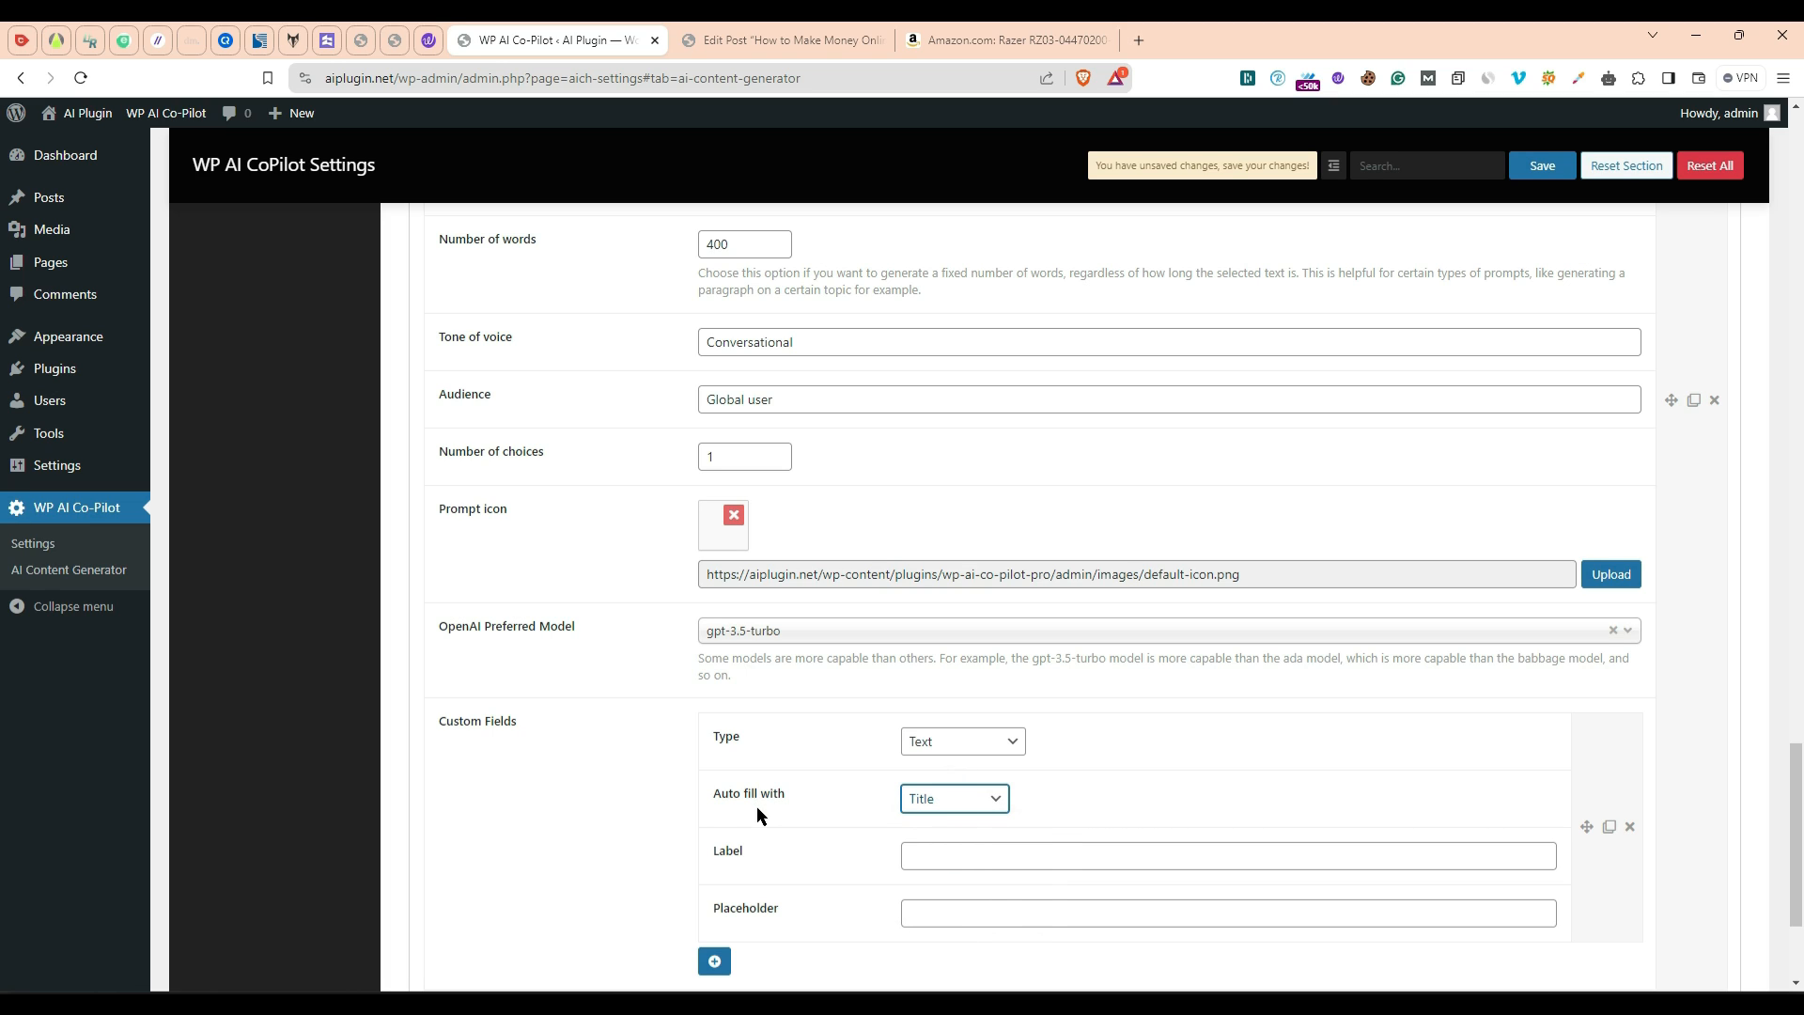
Step: Label the custom field "Give me you blog post title", set its placeholder to "placeholder", and save the settings
left_click(985, 855)
type("Give me you blog post title")
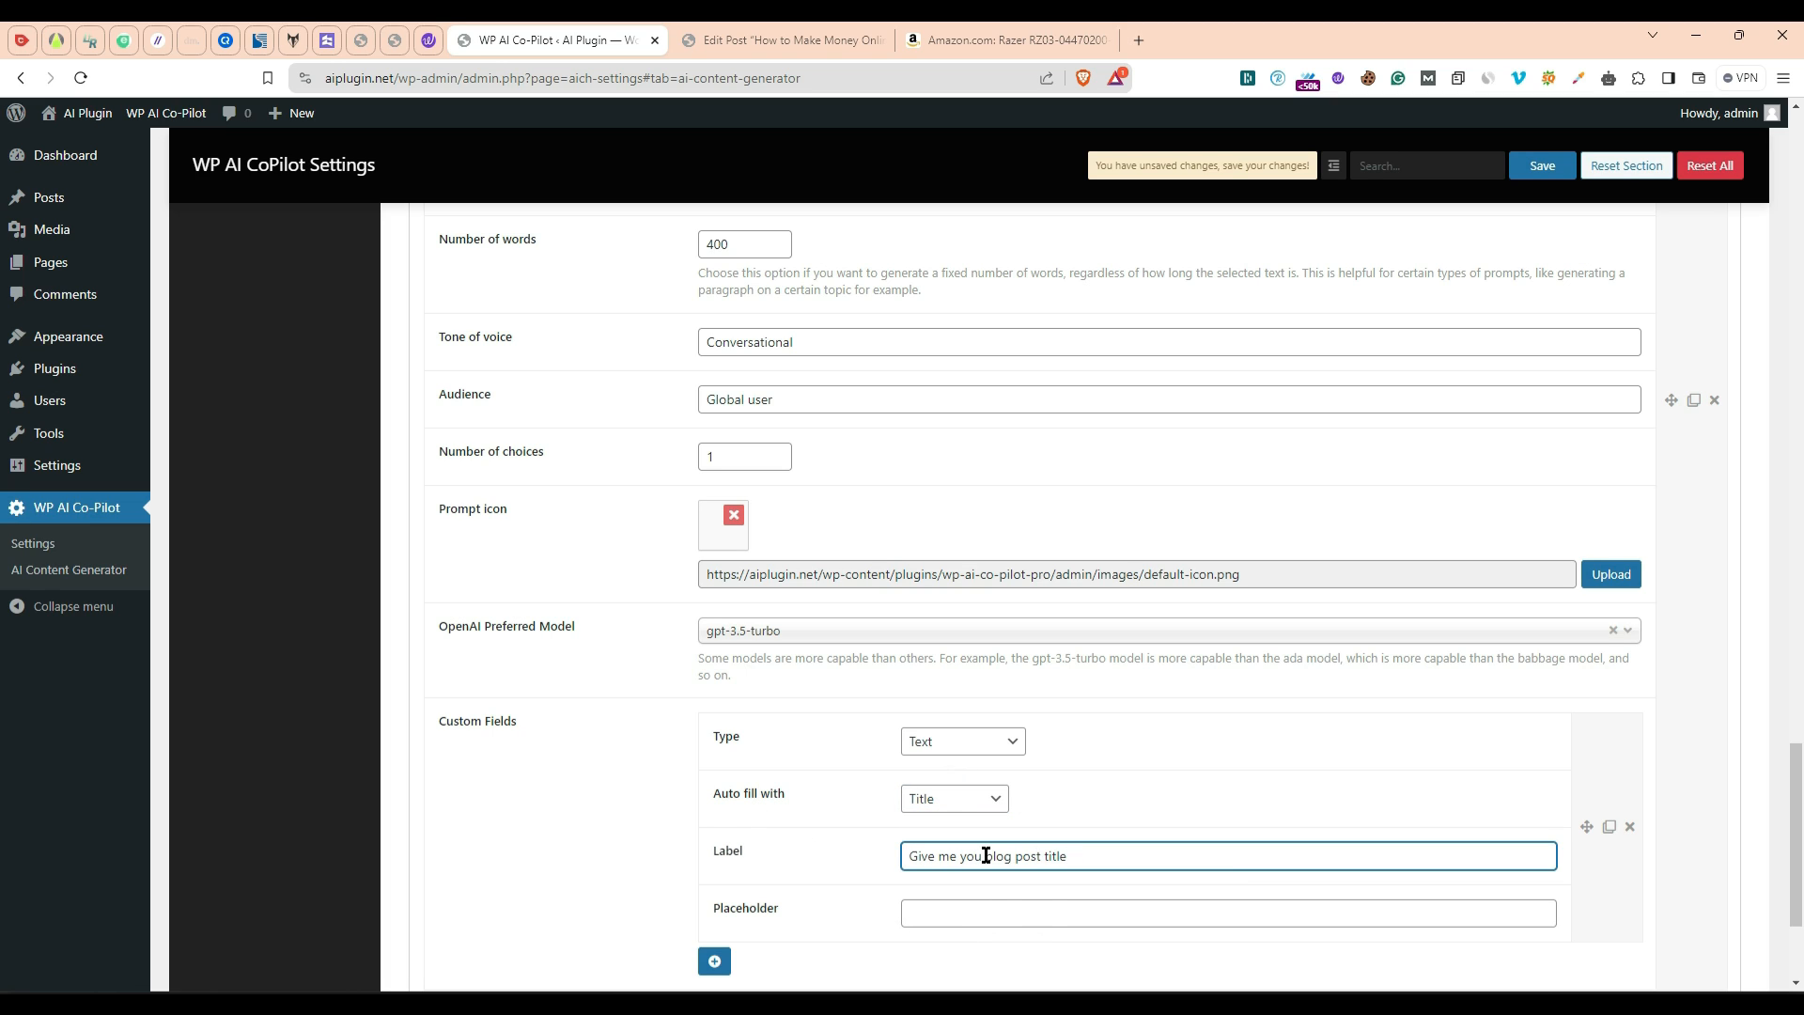
key("Tab")
type("placeholder")
scroll(1579, 425, "down", 3)
key("ctrl+s")
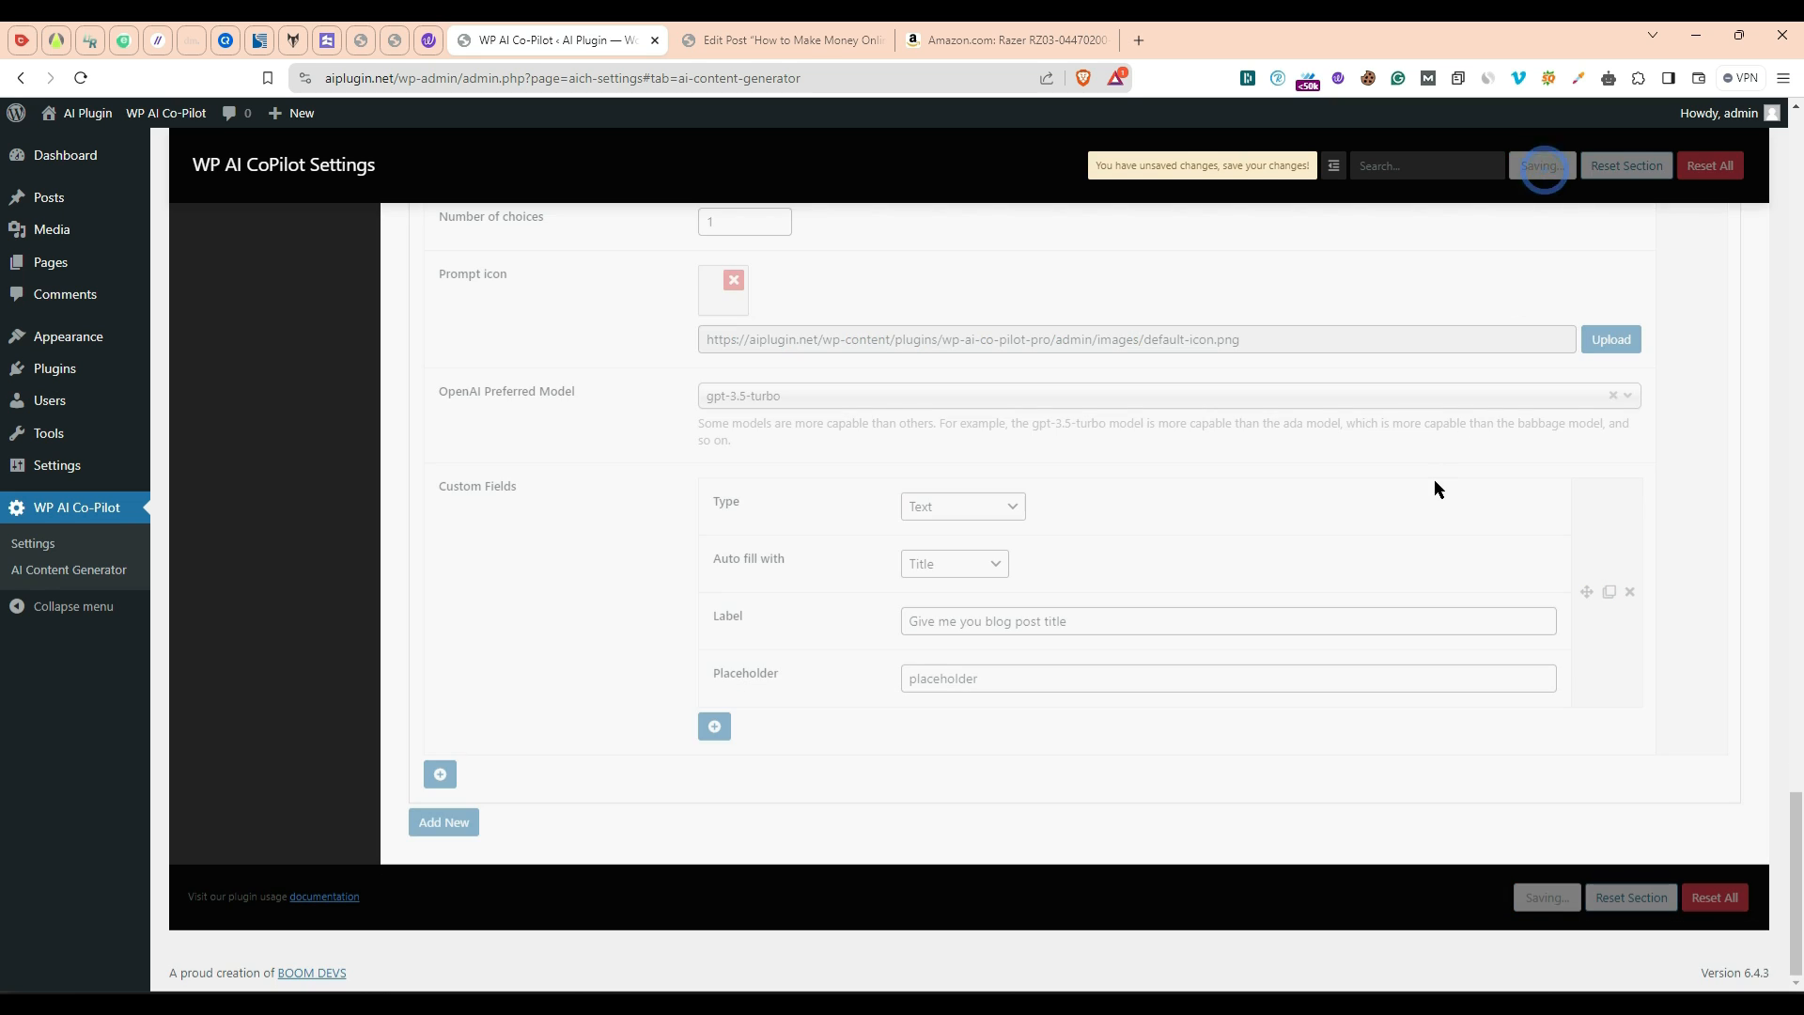
Step: Open "Blog Intro New" from the post's prompt library by searching "blog in" and examine its blog post title field
left_click(780, 40)
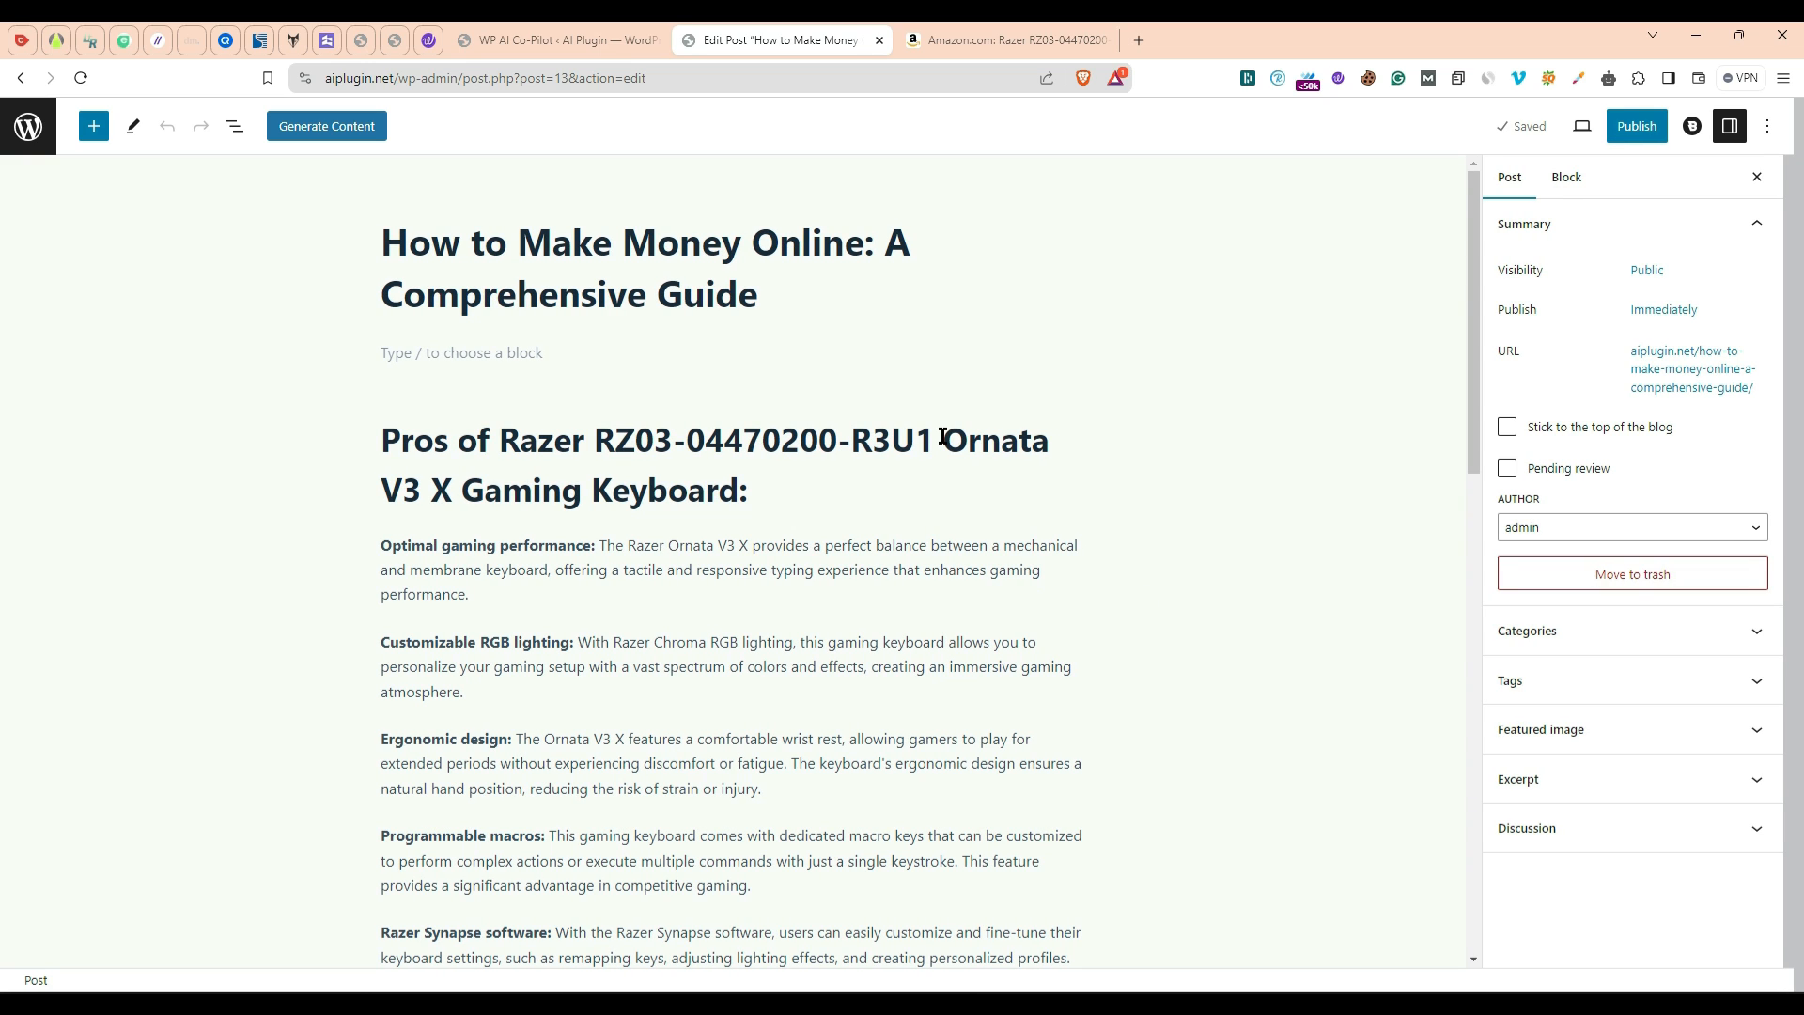
left_click(326, 126)
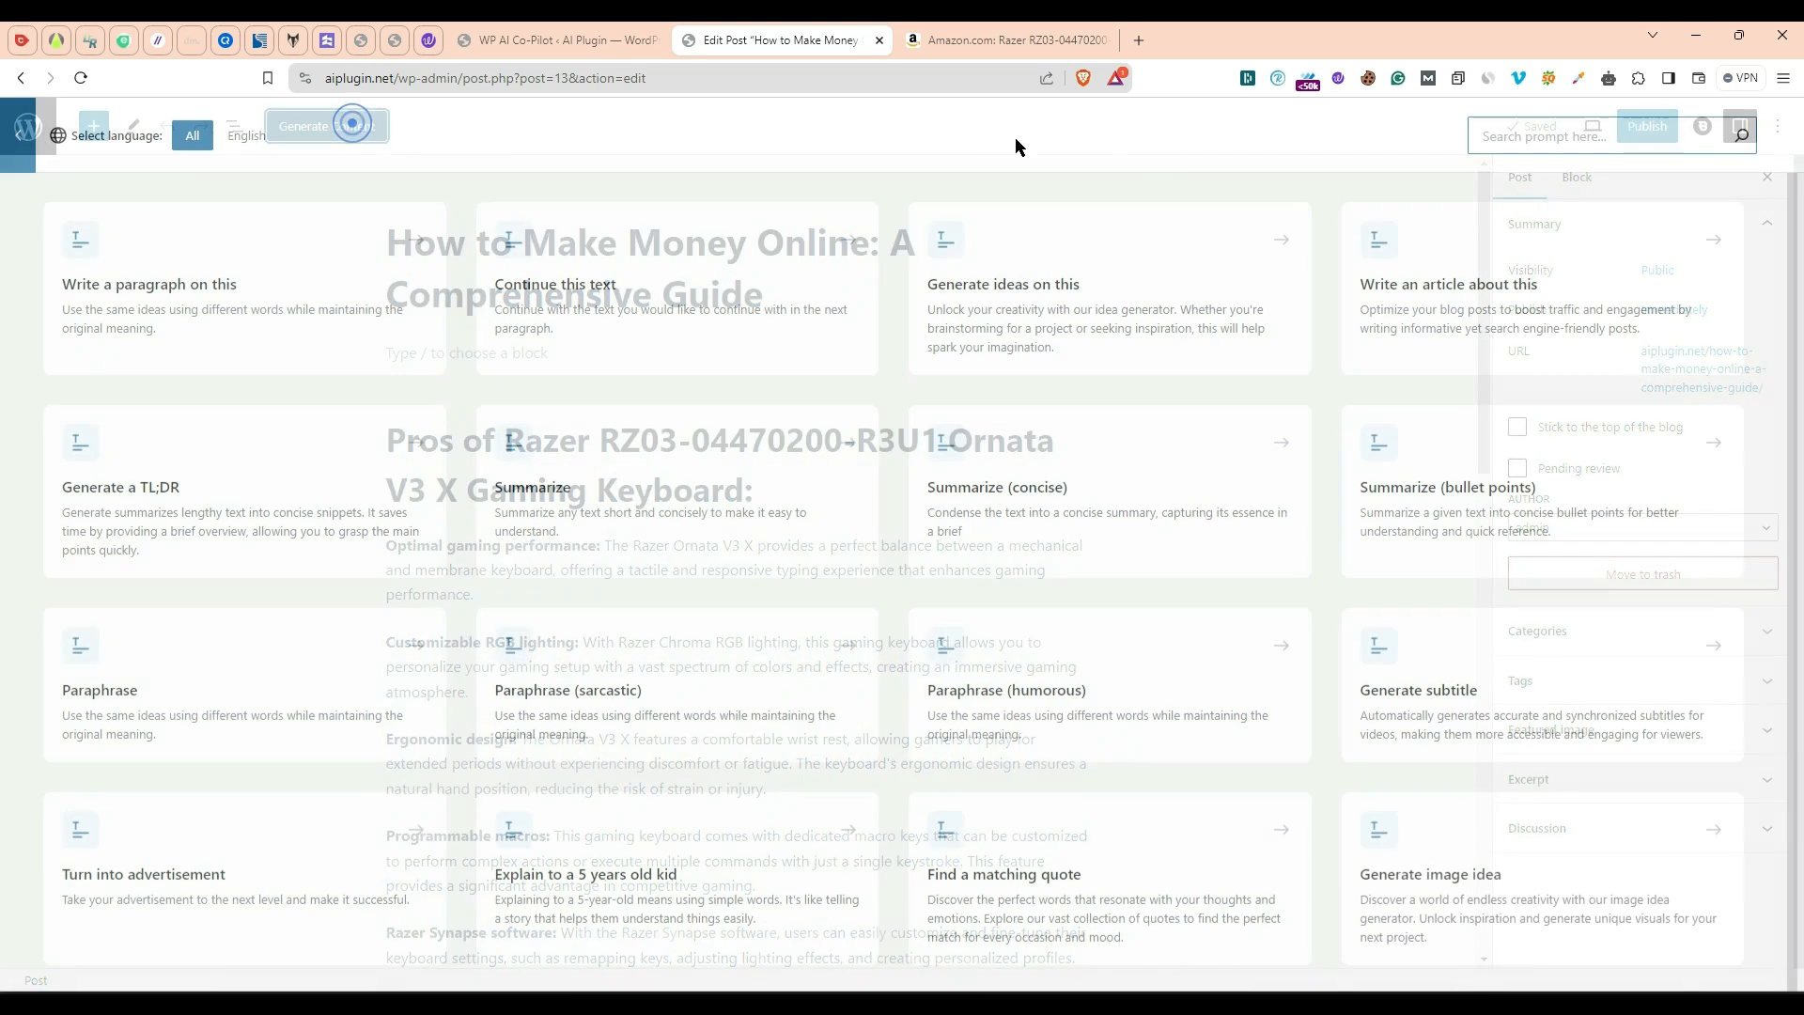
type("blog in")
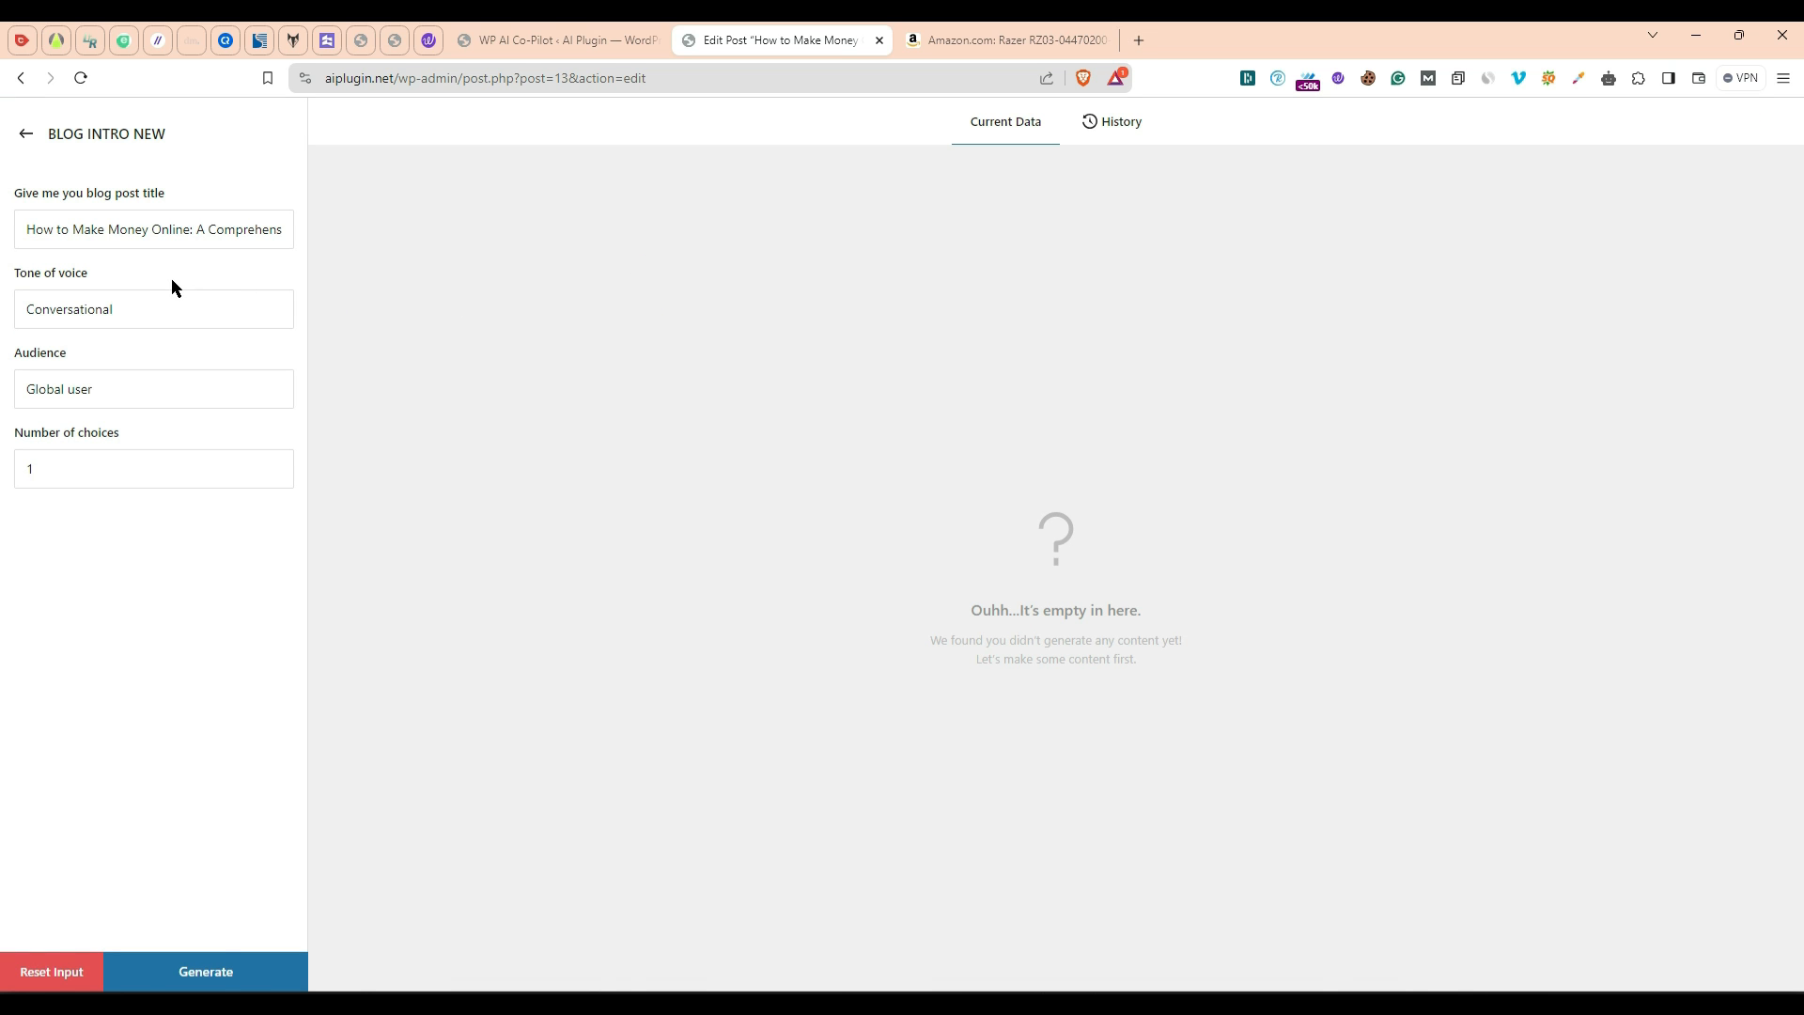
left_click_drag(44, 209, 176, 192)
left_click(136, 226)
left_click_drag(55, 234, 285, 230)
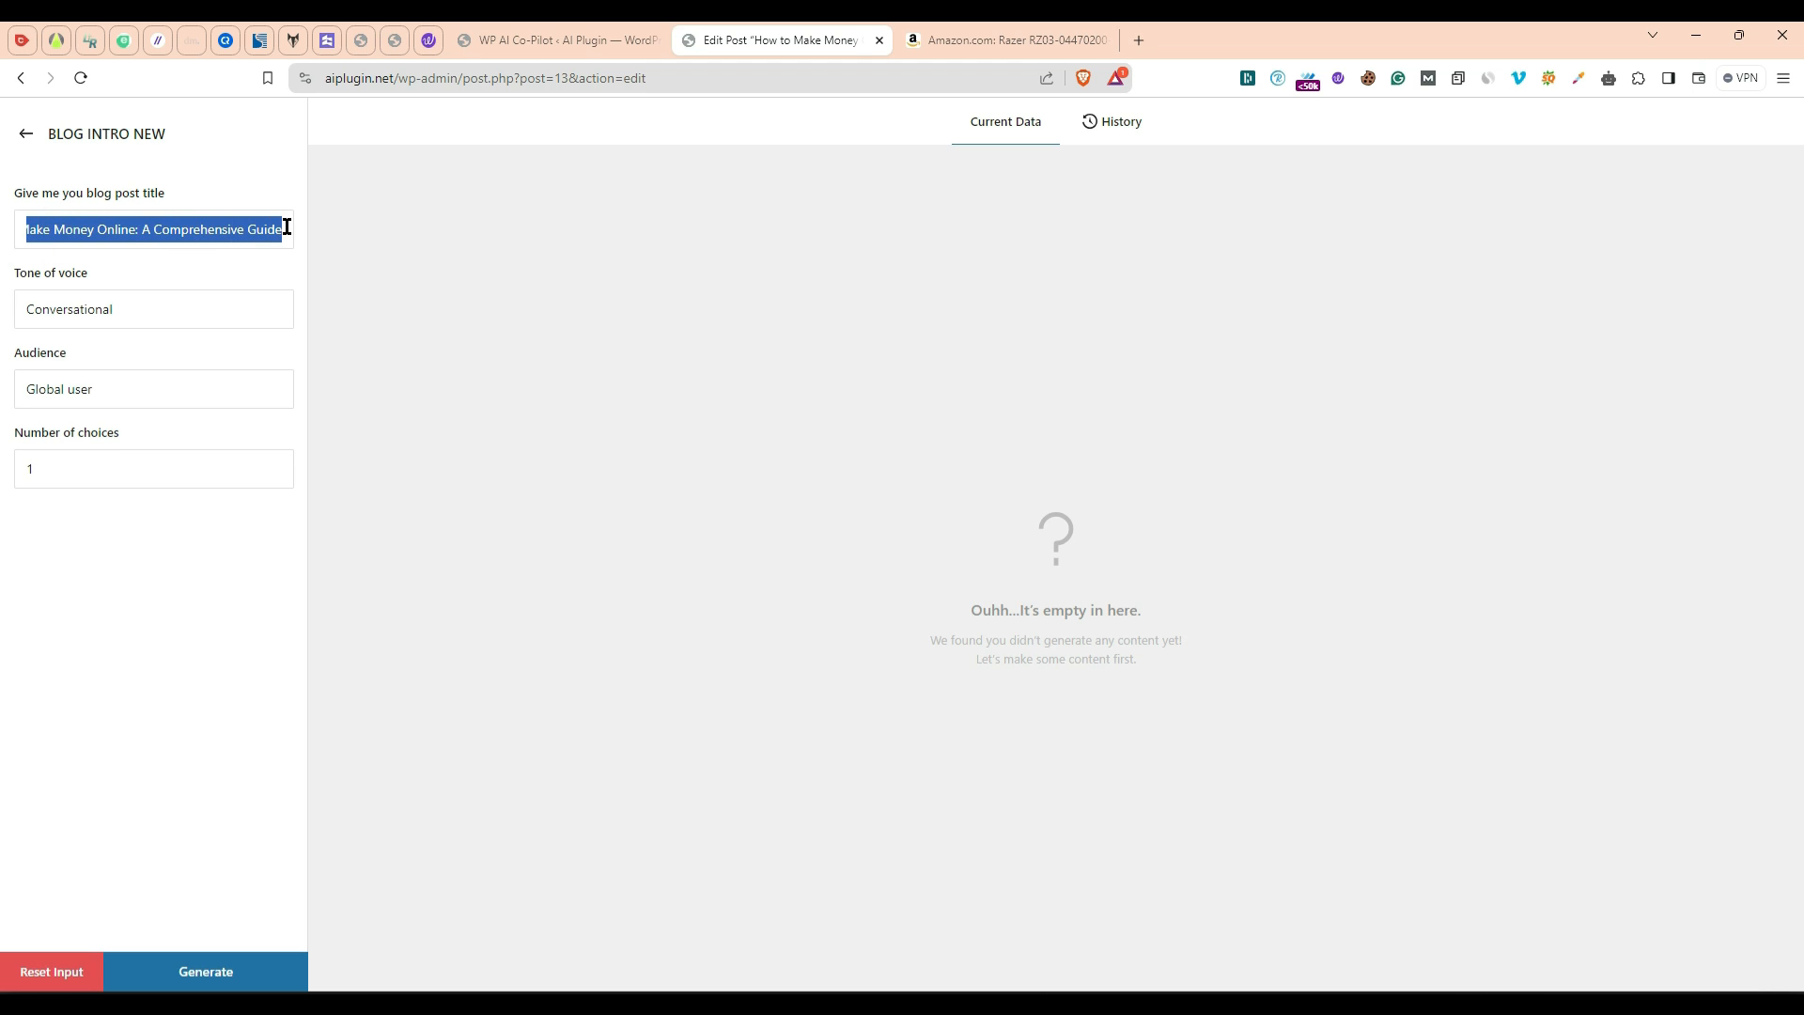
Step: Clear the auto-filled blog post title in the Blog Intro New form to check its placeholder
left_click(146, 226)
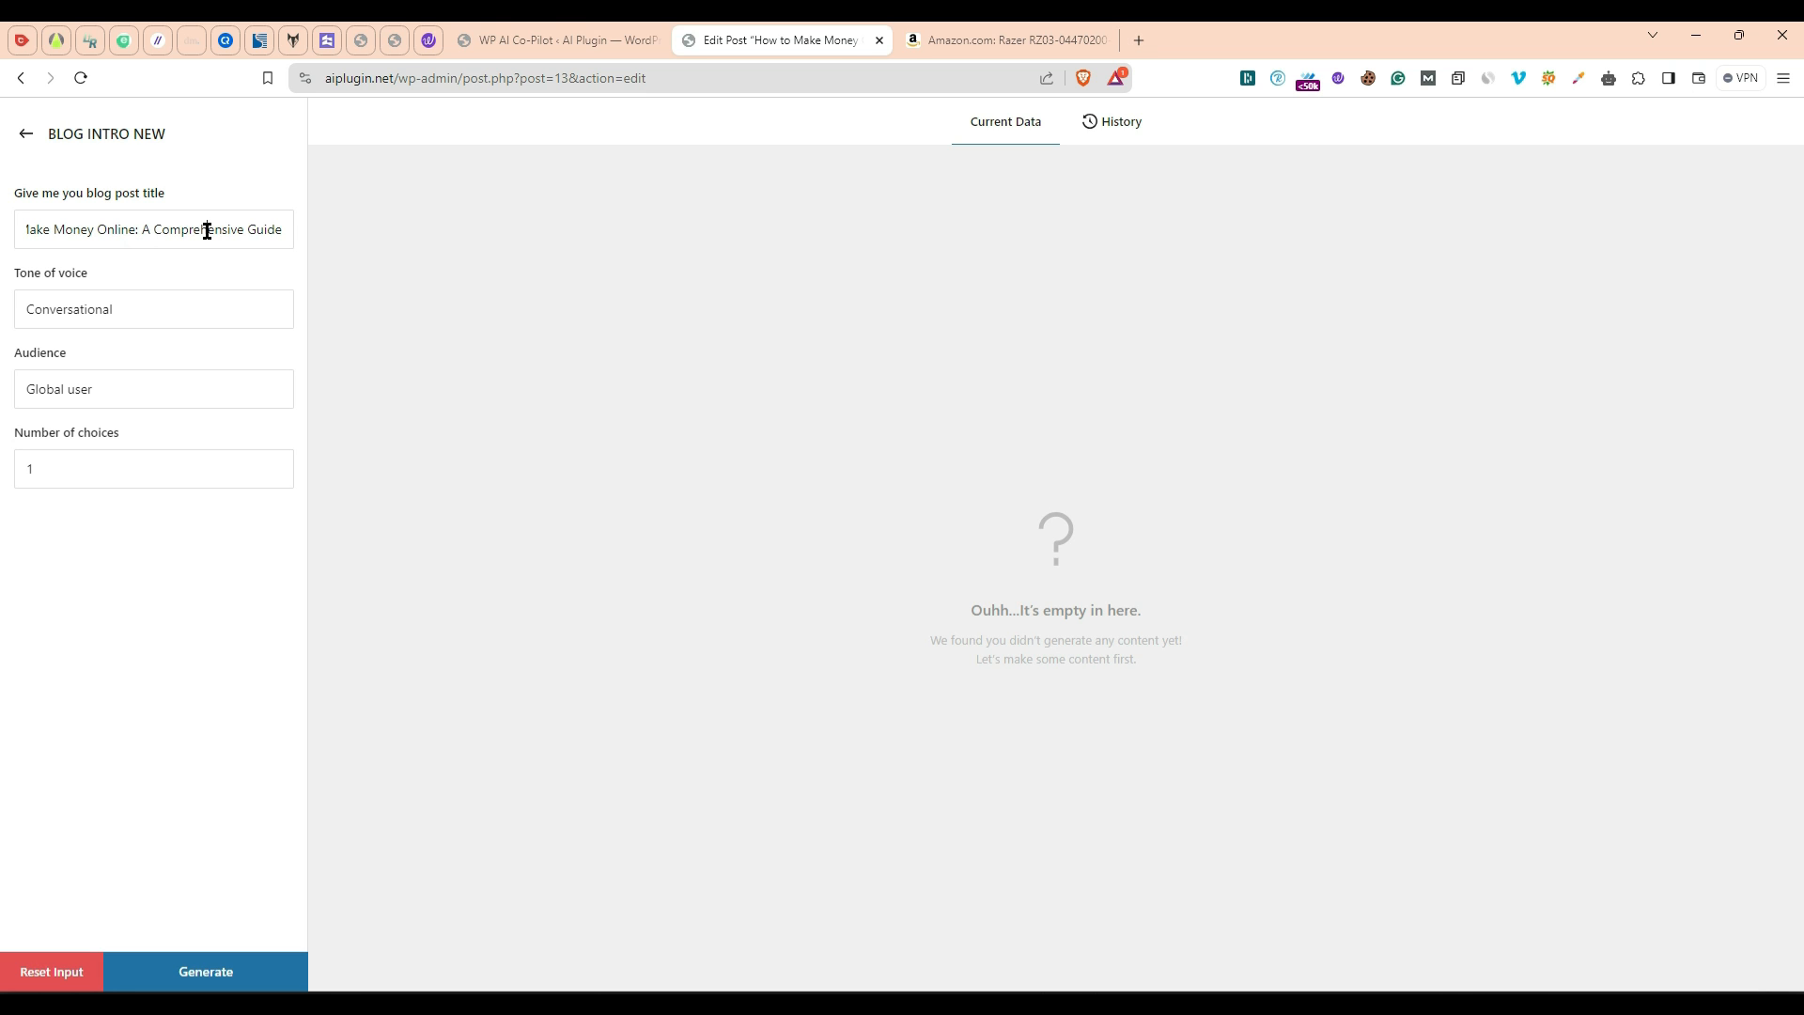
key("ctrl+a")
key("BackSpace")
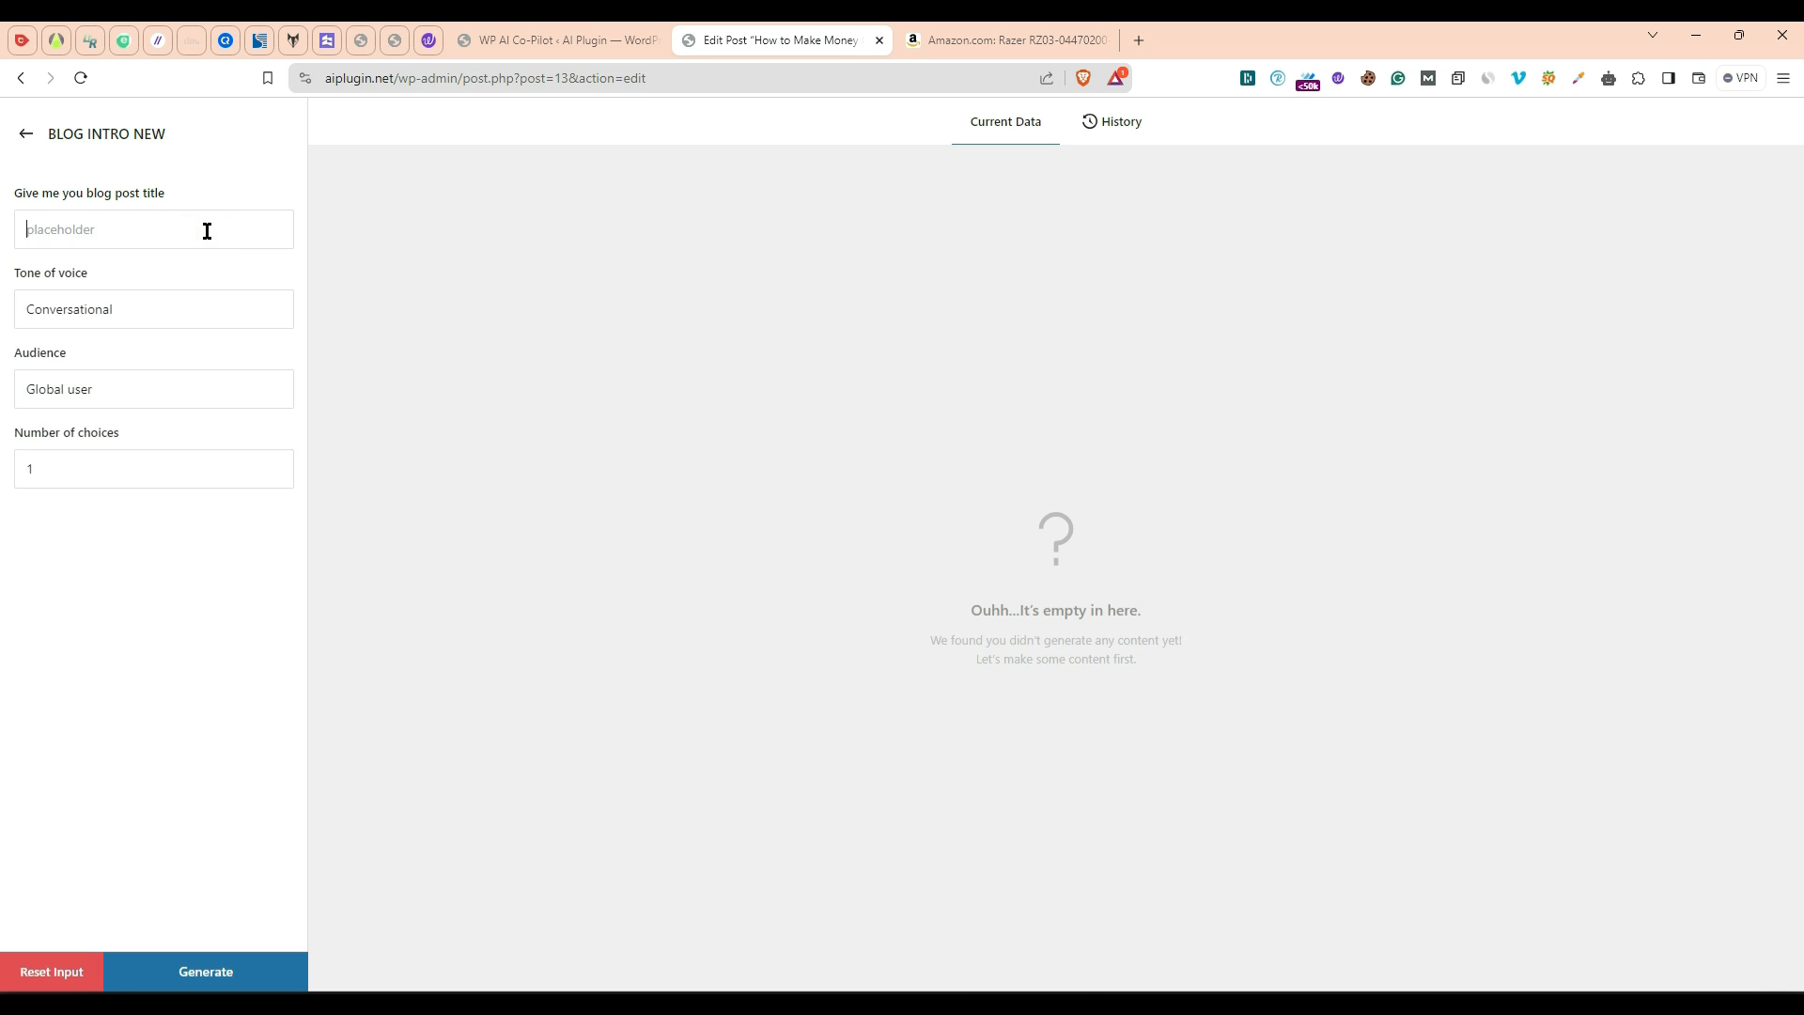
left_click(49, 232)
Step: Back in the plugin settings, add a second custom field of type Textarea with auto fill set to None
left_click(519, 31)
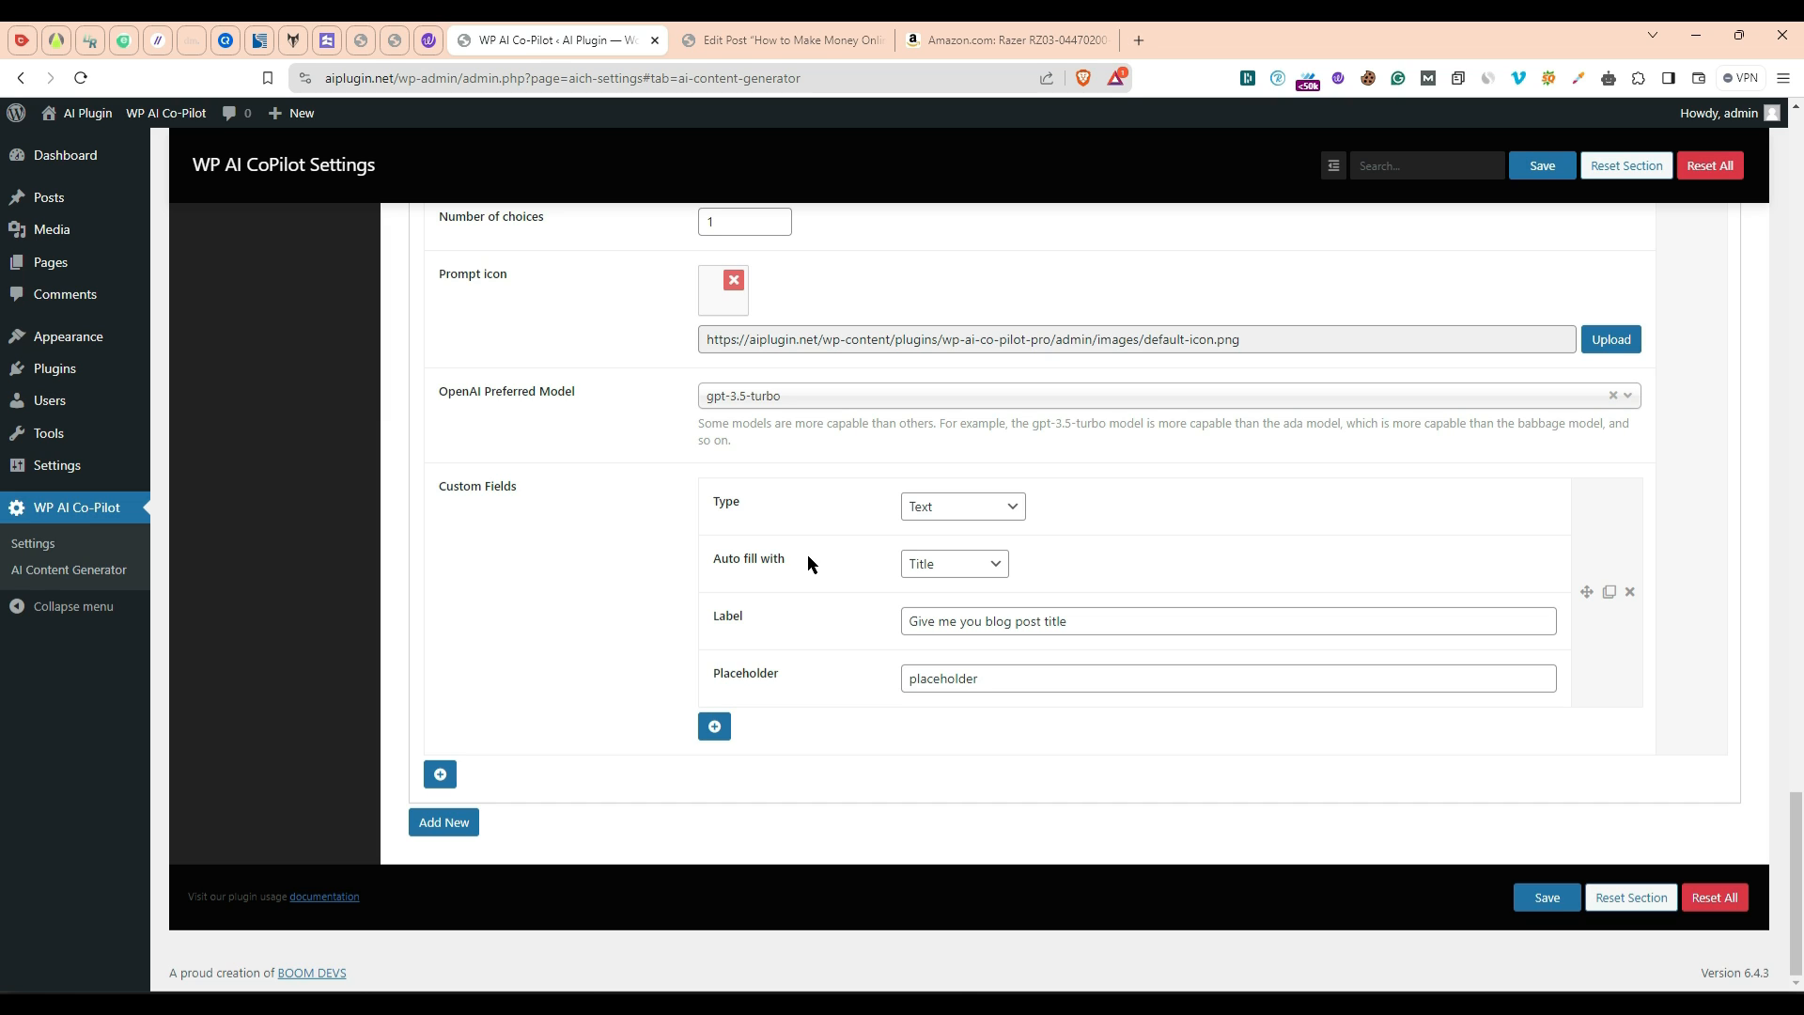
left_click(714, 726)
left_click(968, 741)
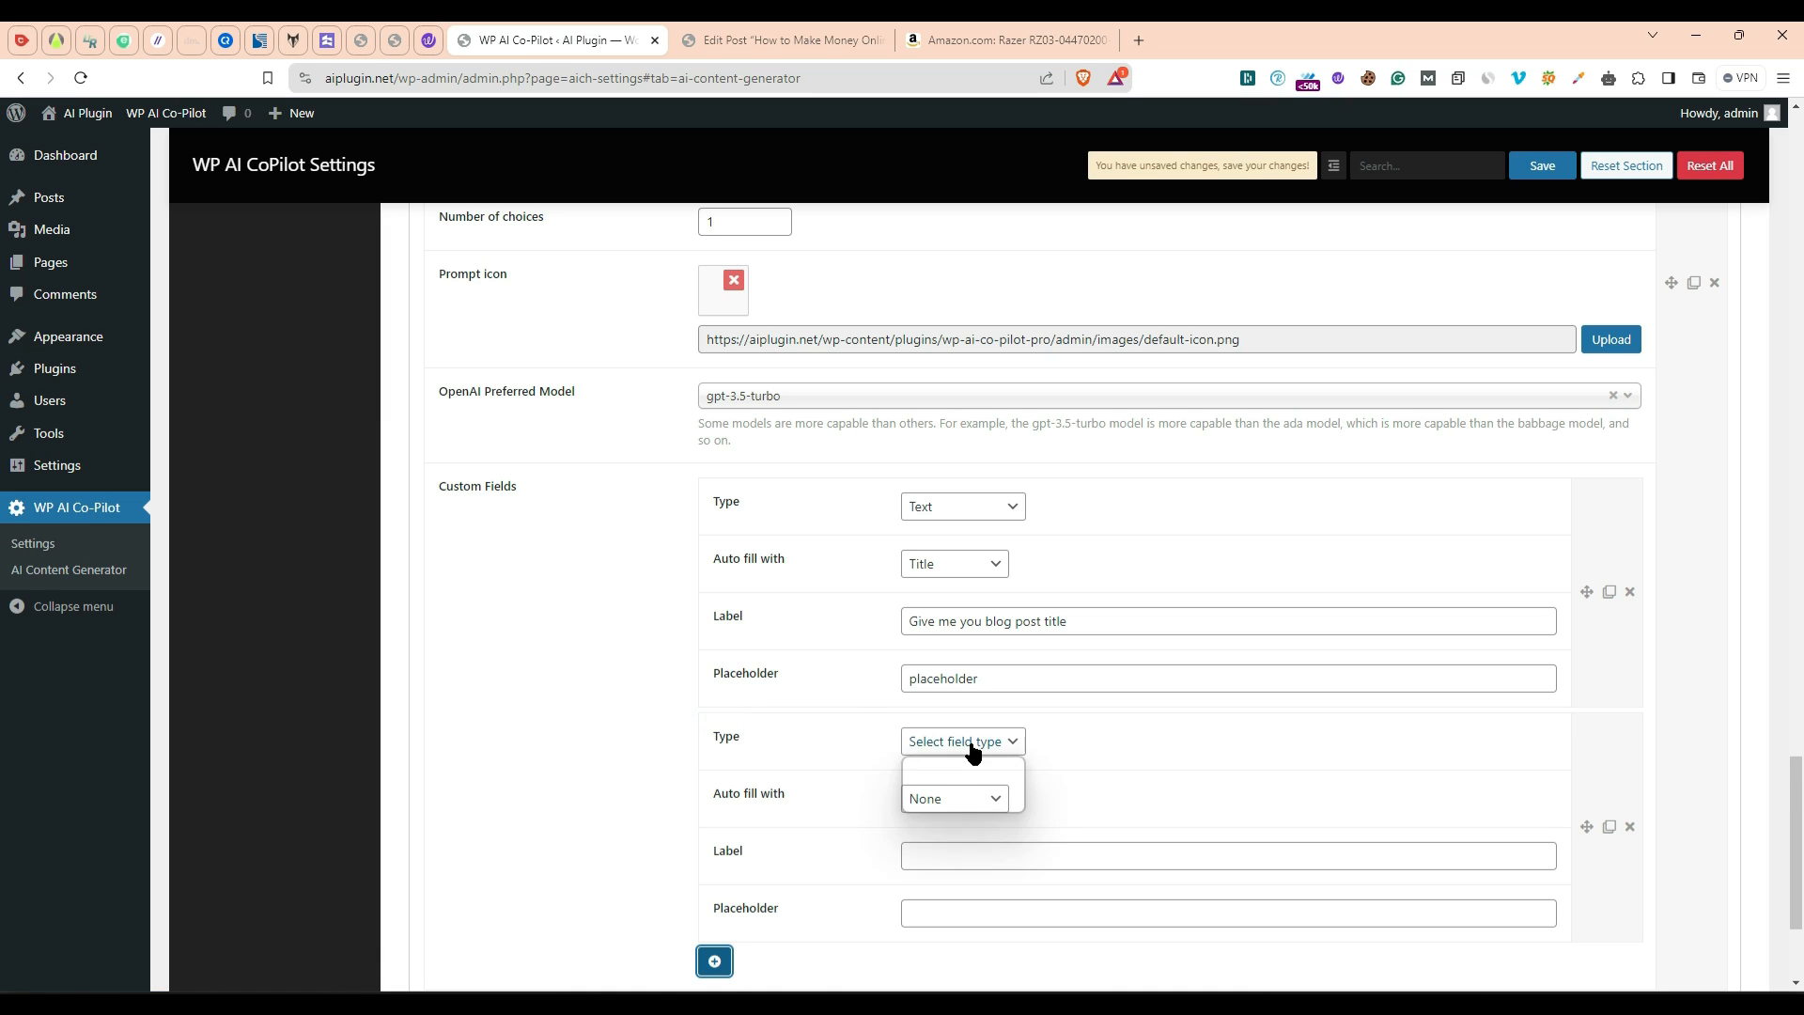
left_click(955, 805)
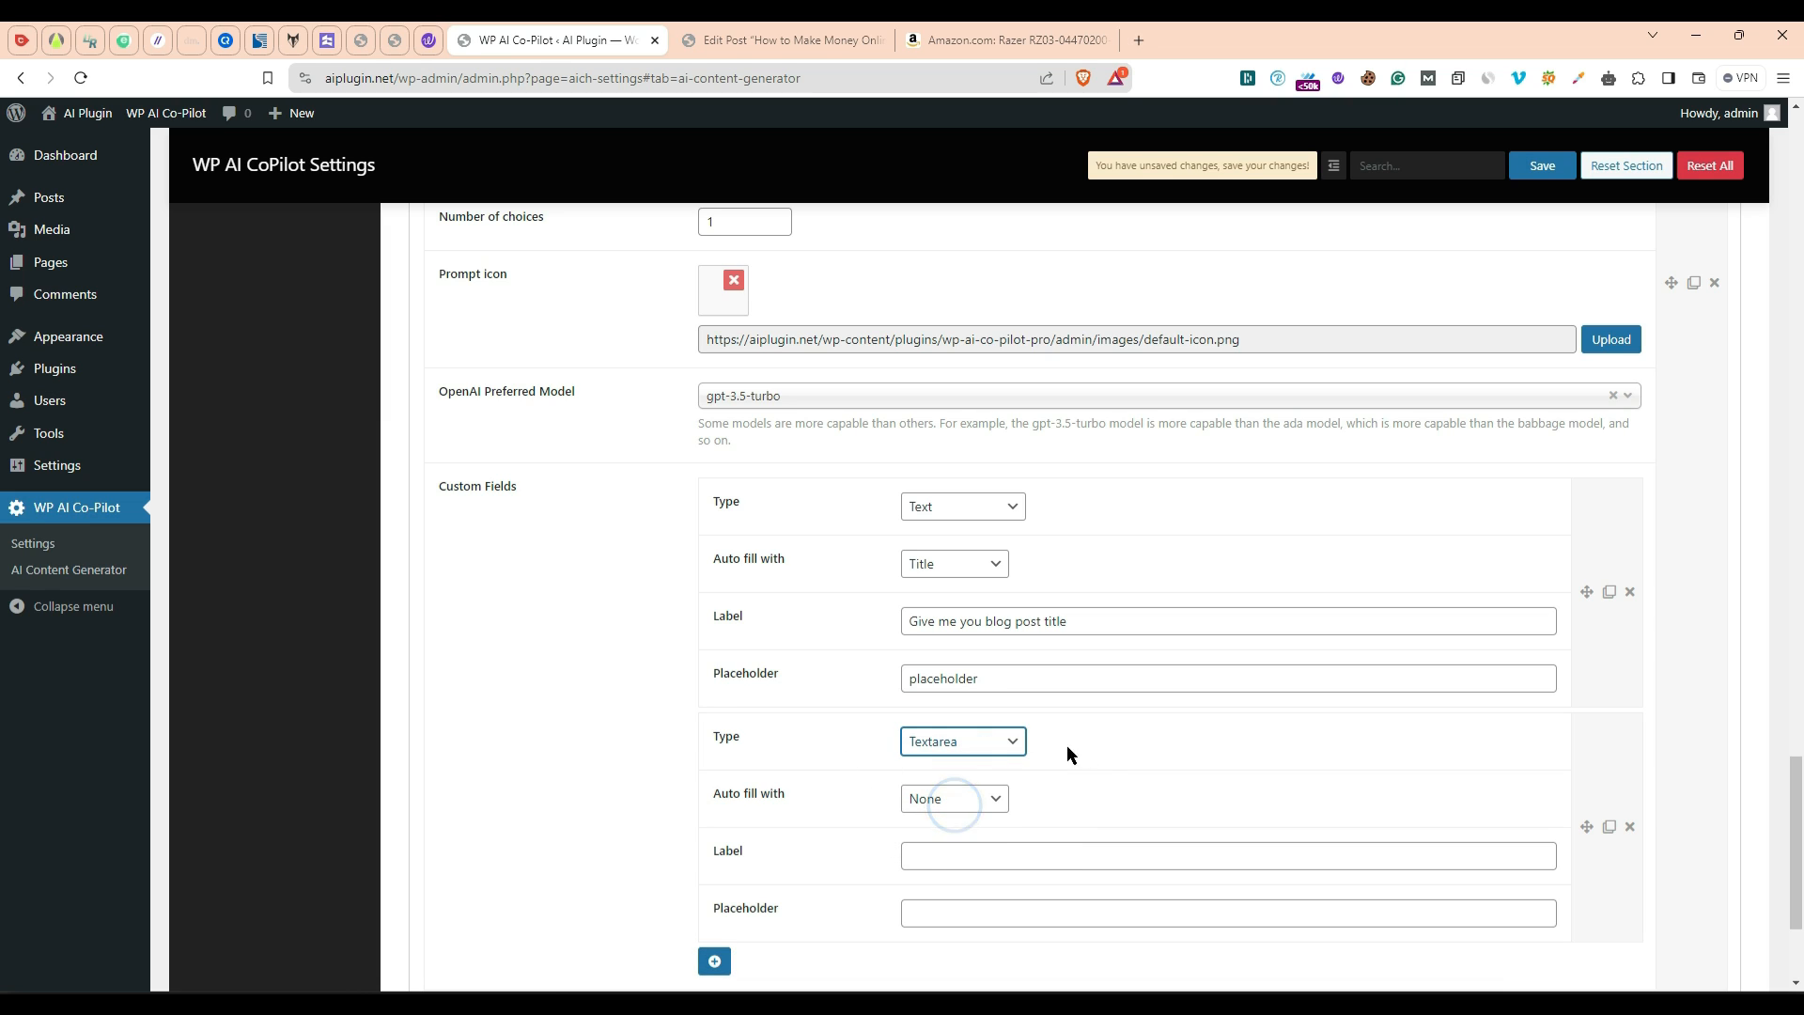
left_click(985, 800)
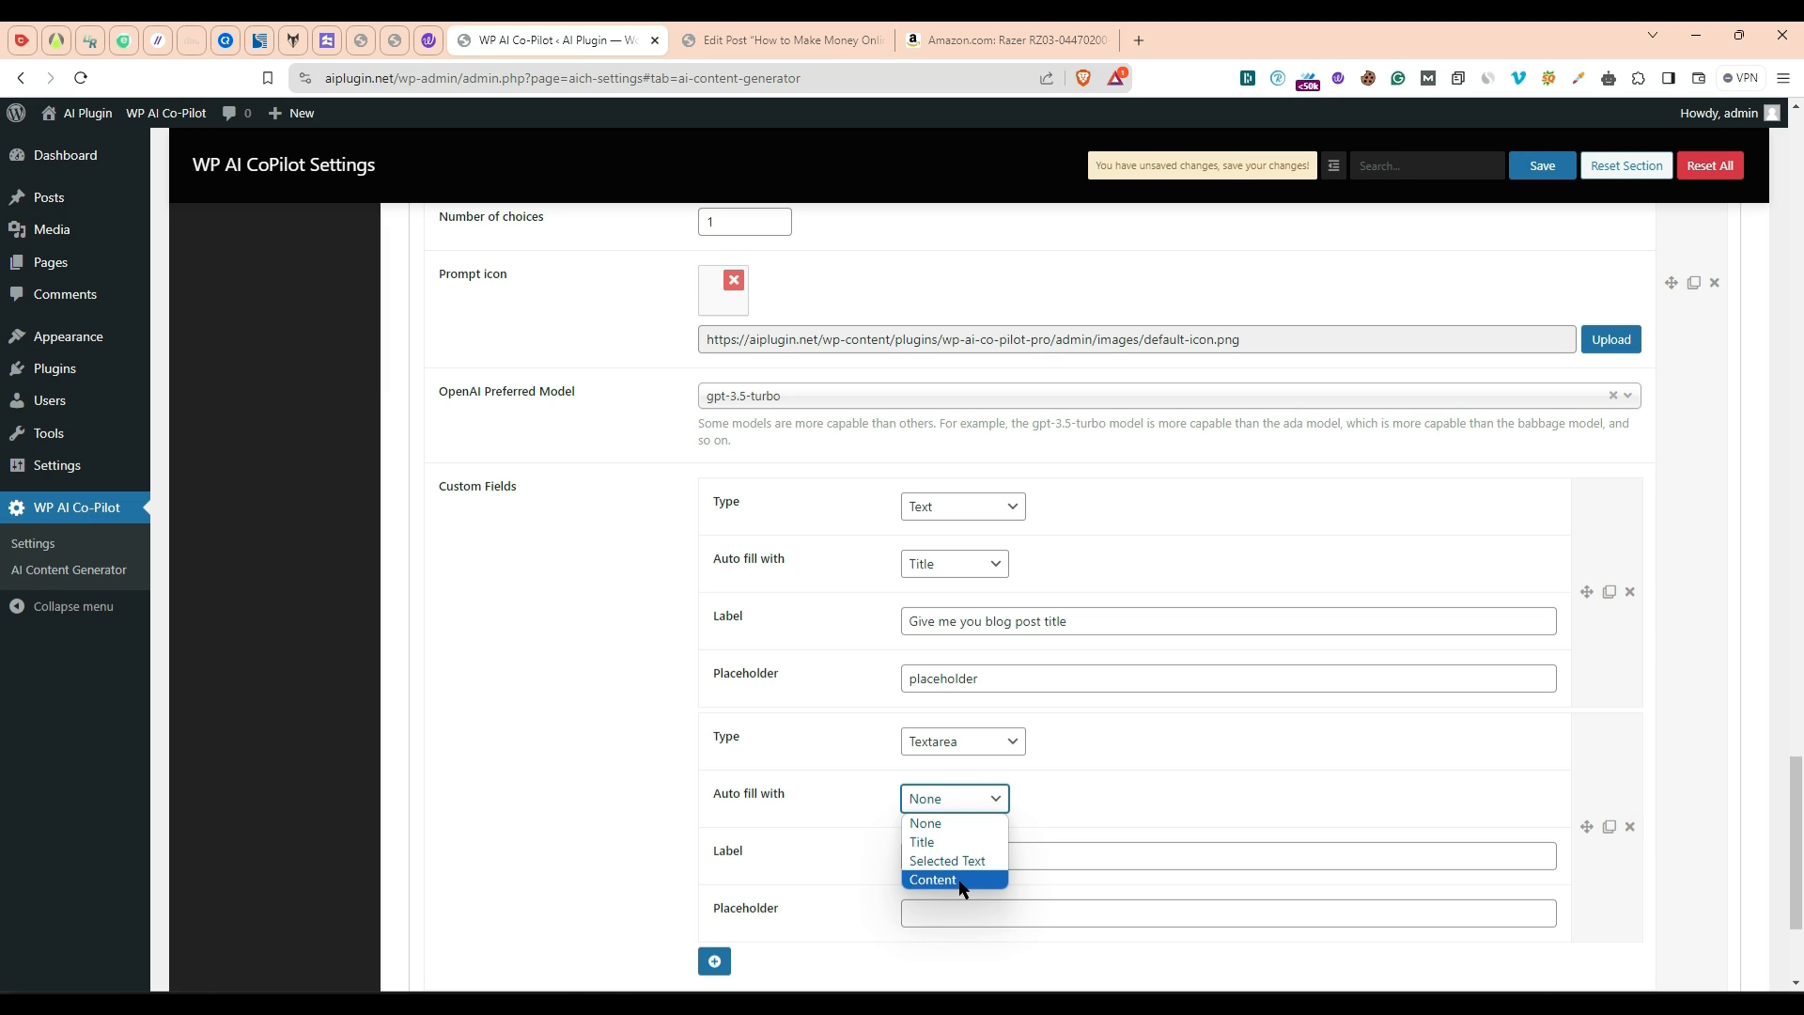
left_click(954, 831)
scroll(1018, 785, "down", 1)
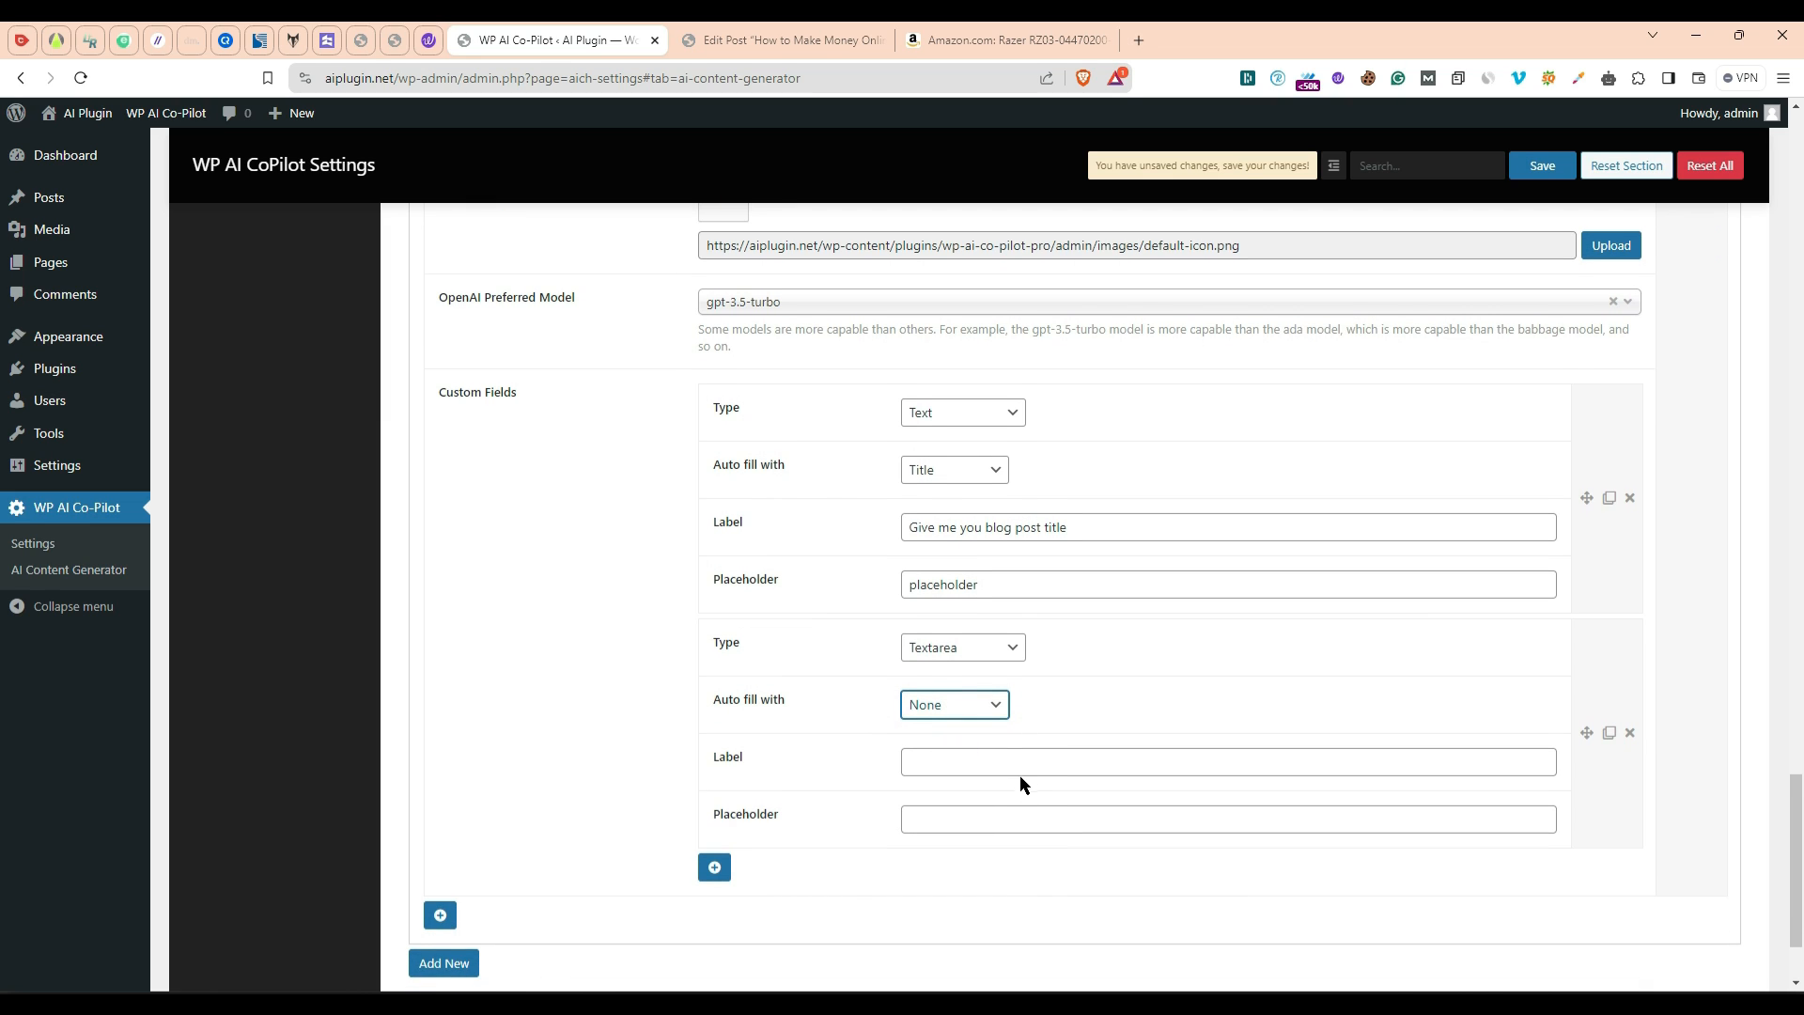
Step: Label the Textarea field "Give me a short description about the blog post", set its placeholder to "Placeholder", and save the settings
left_click(1014, 761)
type("Give me a short descr")
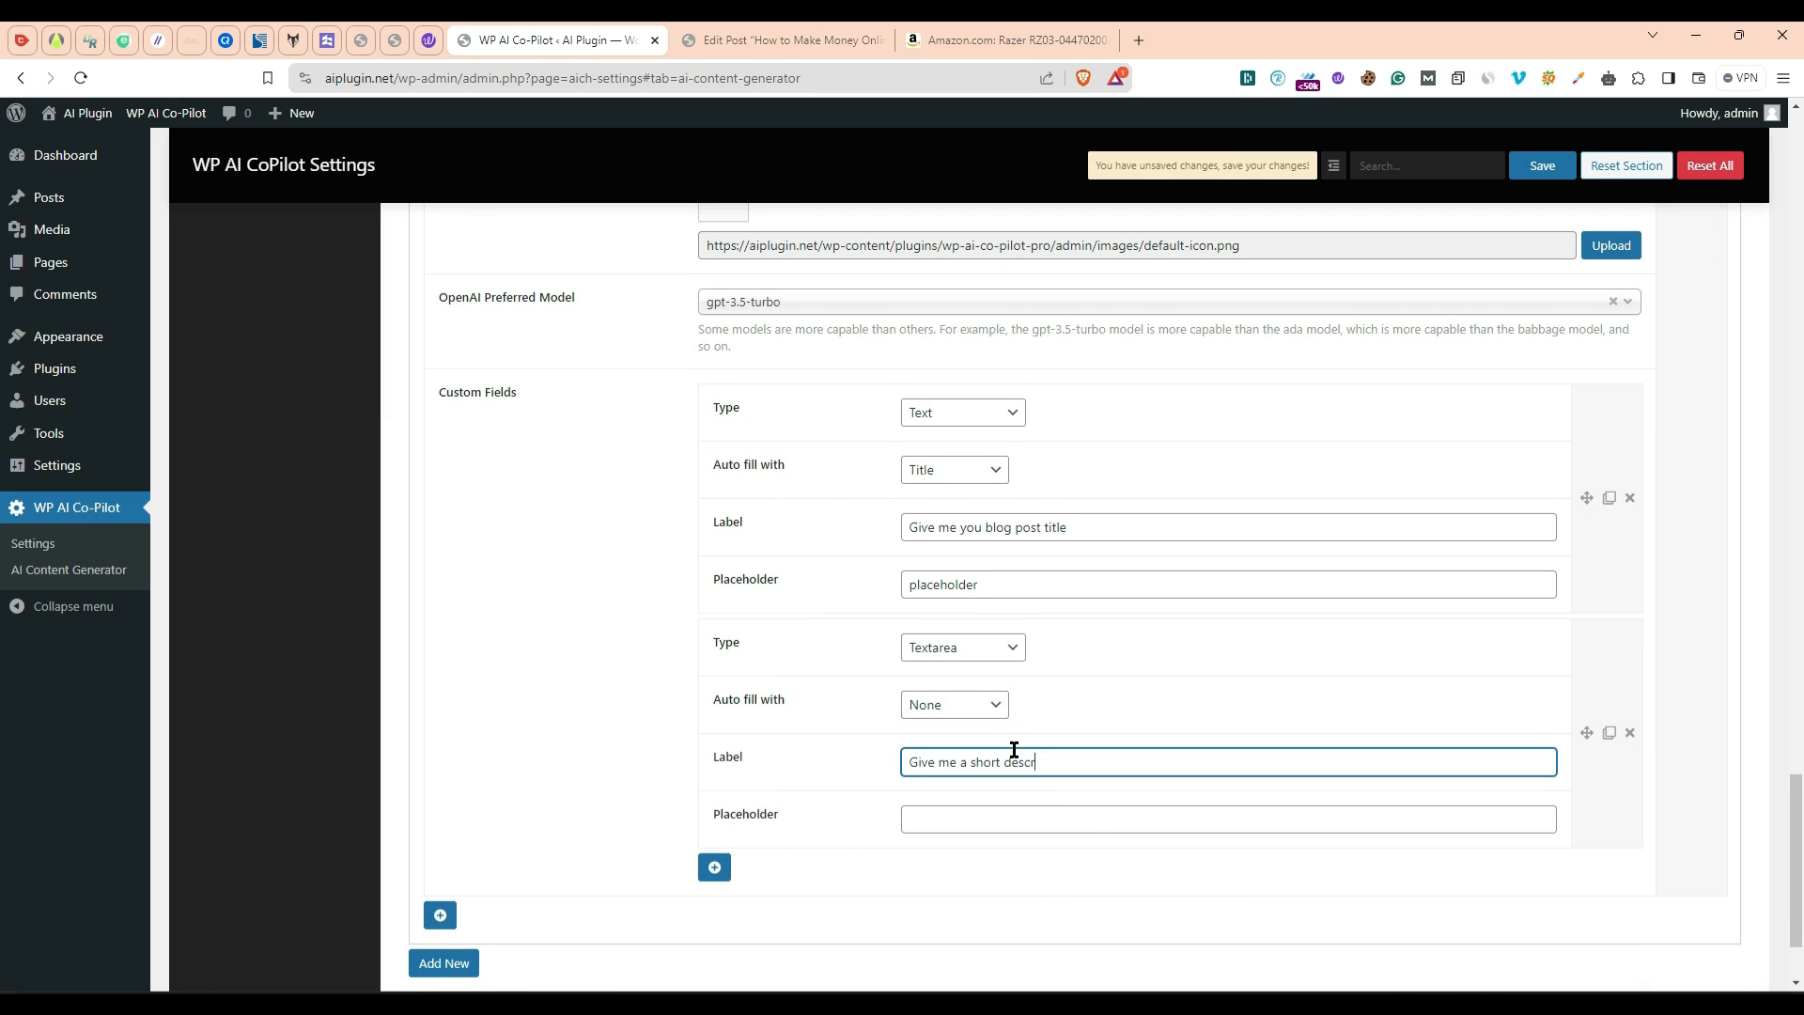
type("iption about the blog post")
double_click(735, 809)
key("ctrl+c")
left_click(966, 821)
key("ctrl+v")
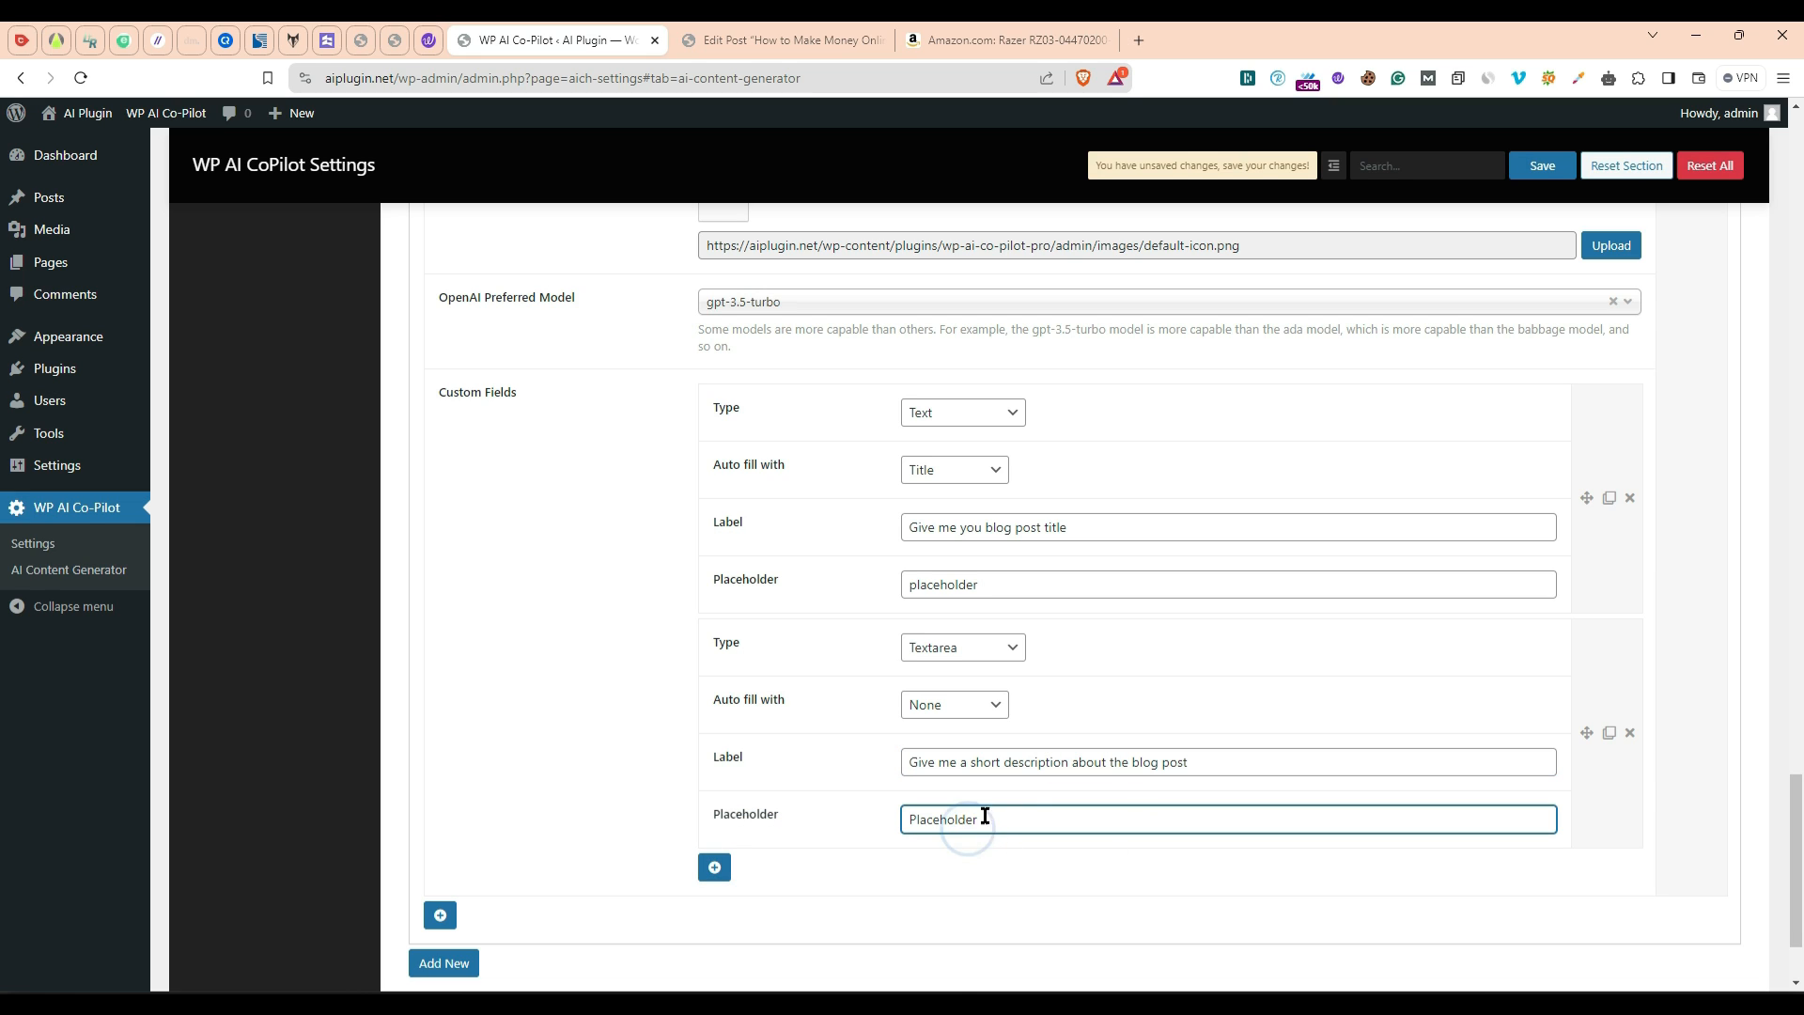
key("ctrl+s")
Step: Reload the post editor, open "Blog Intro New" by searching "blog in", and examine its title and short description fields
left_click(787, 40)
left_click(81, 77)
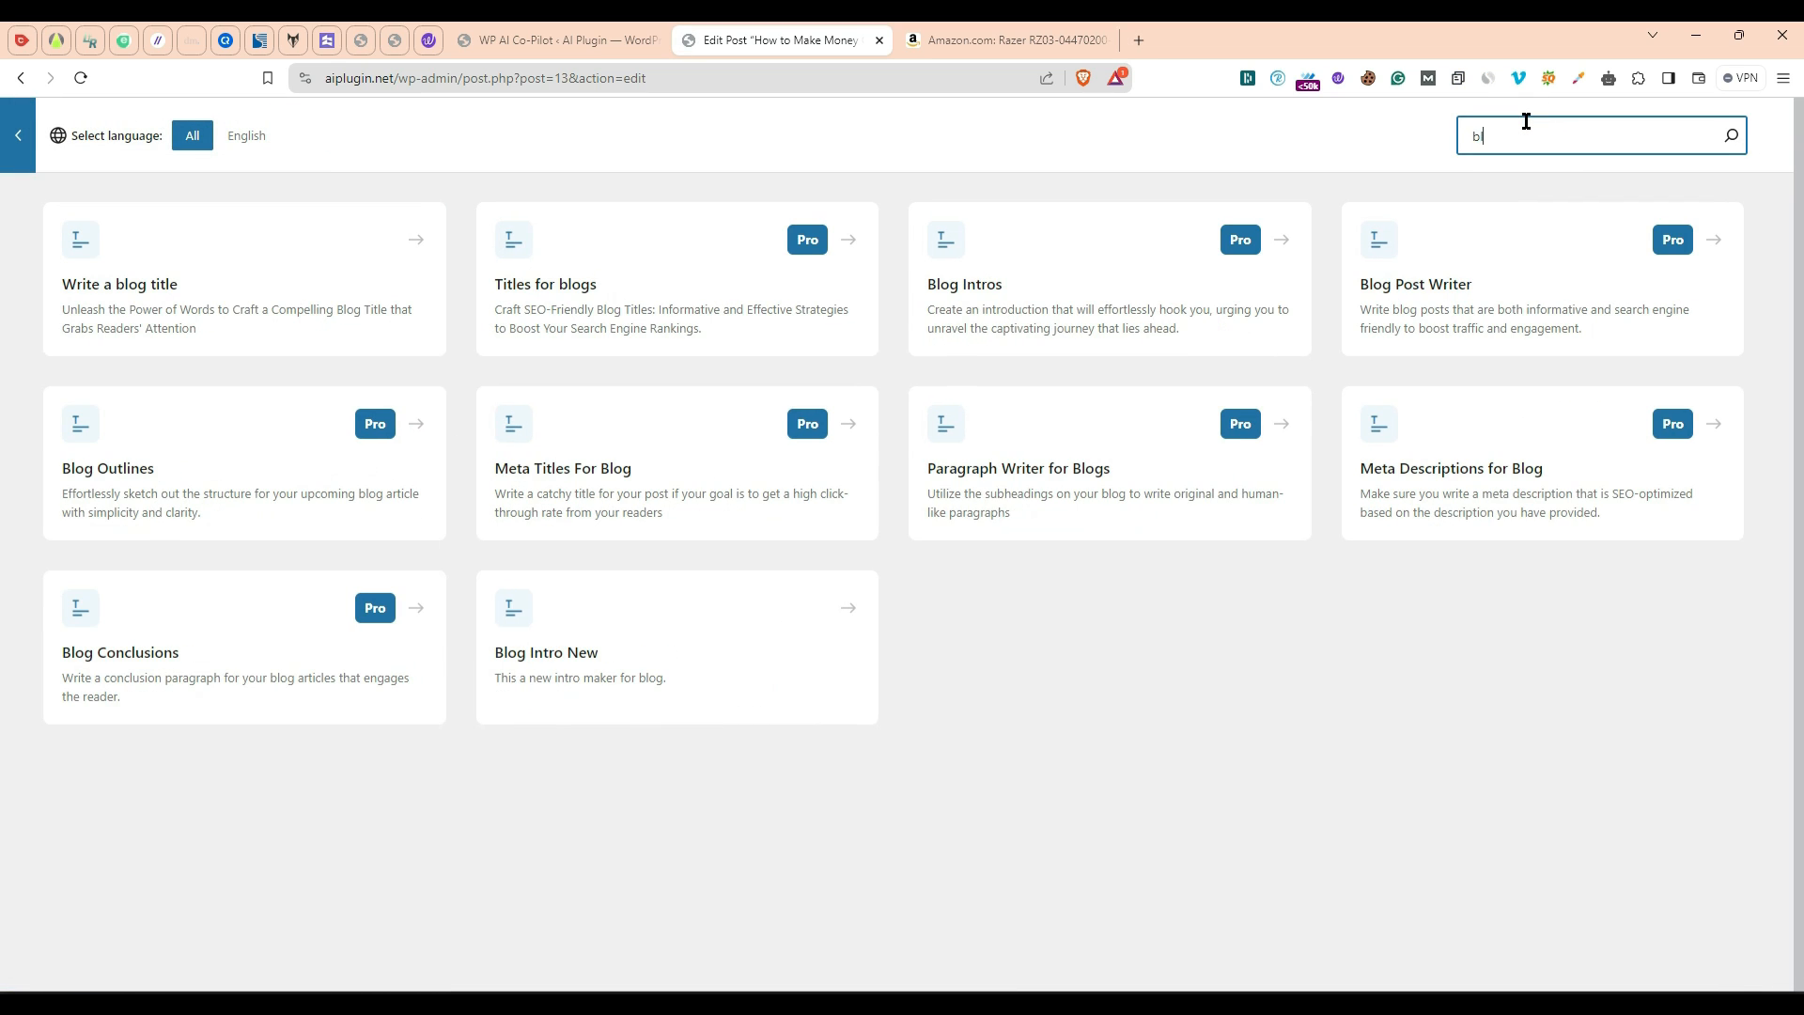
type("og")
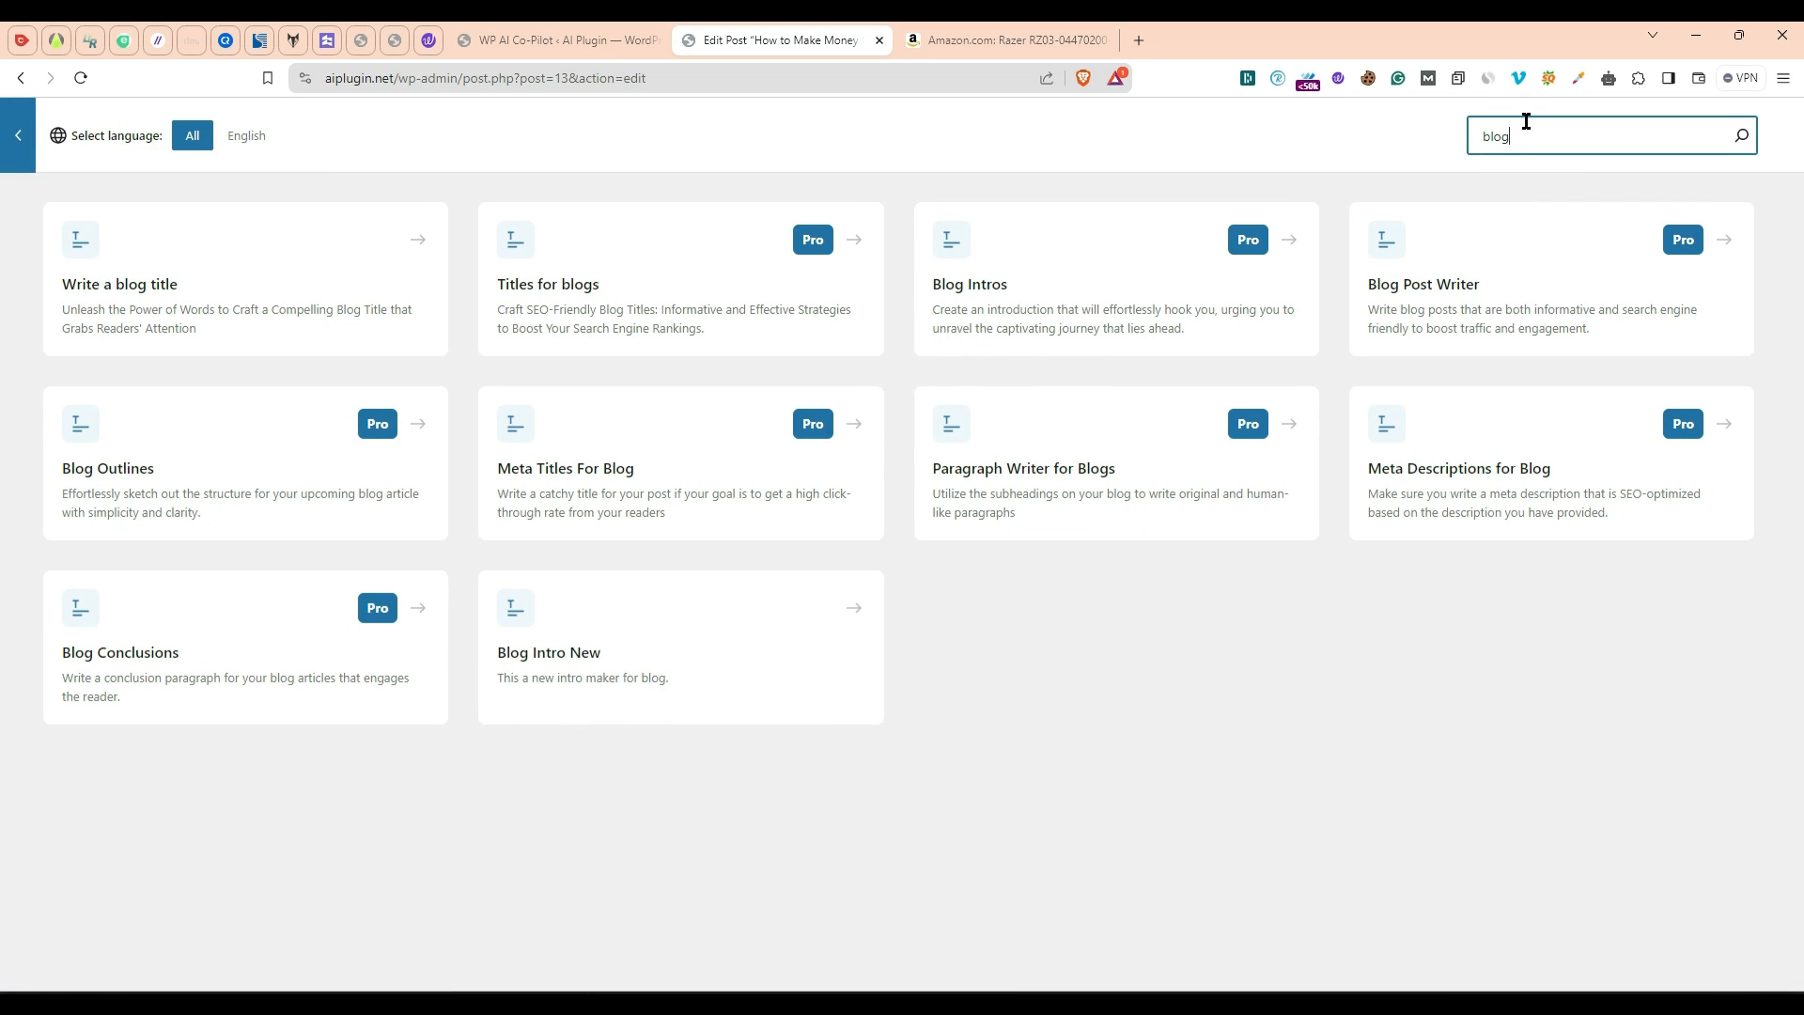
type(" in")
left_click(658, 281)
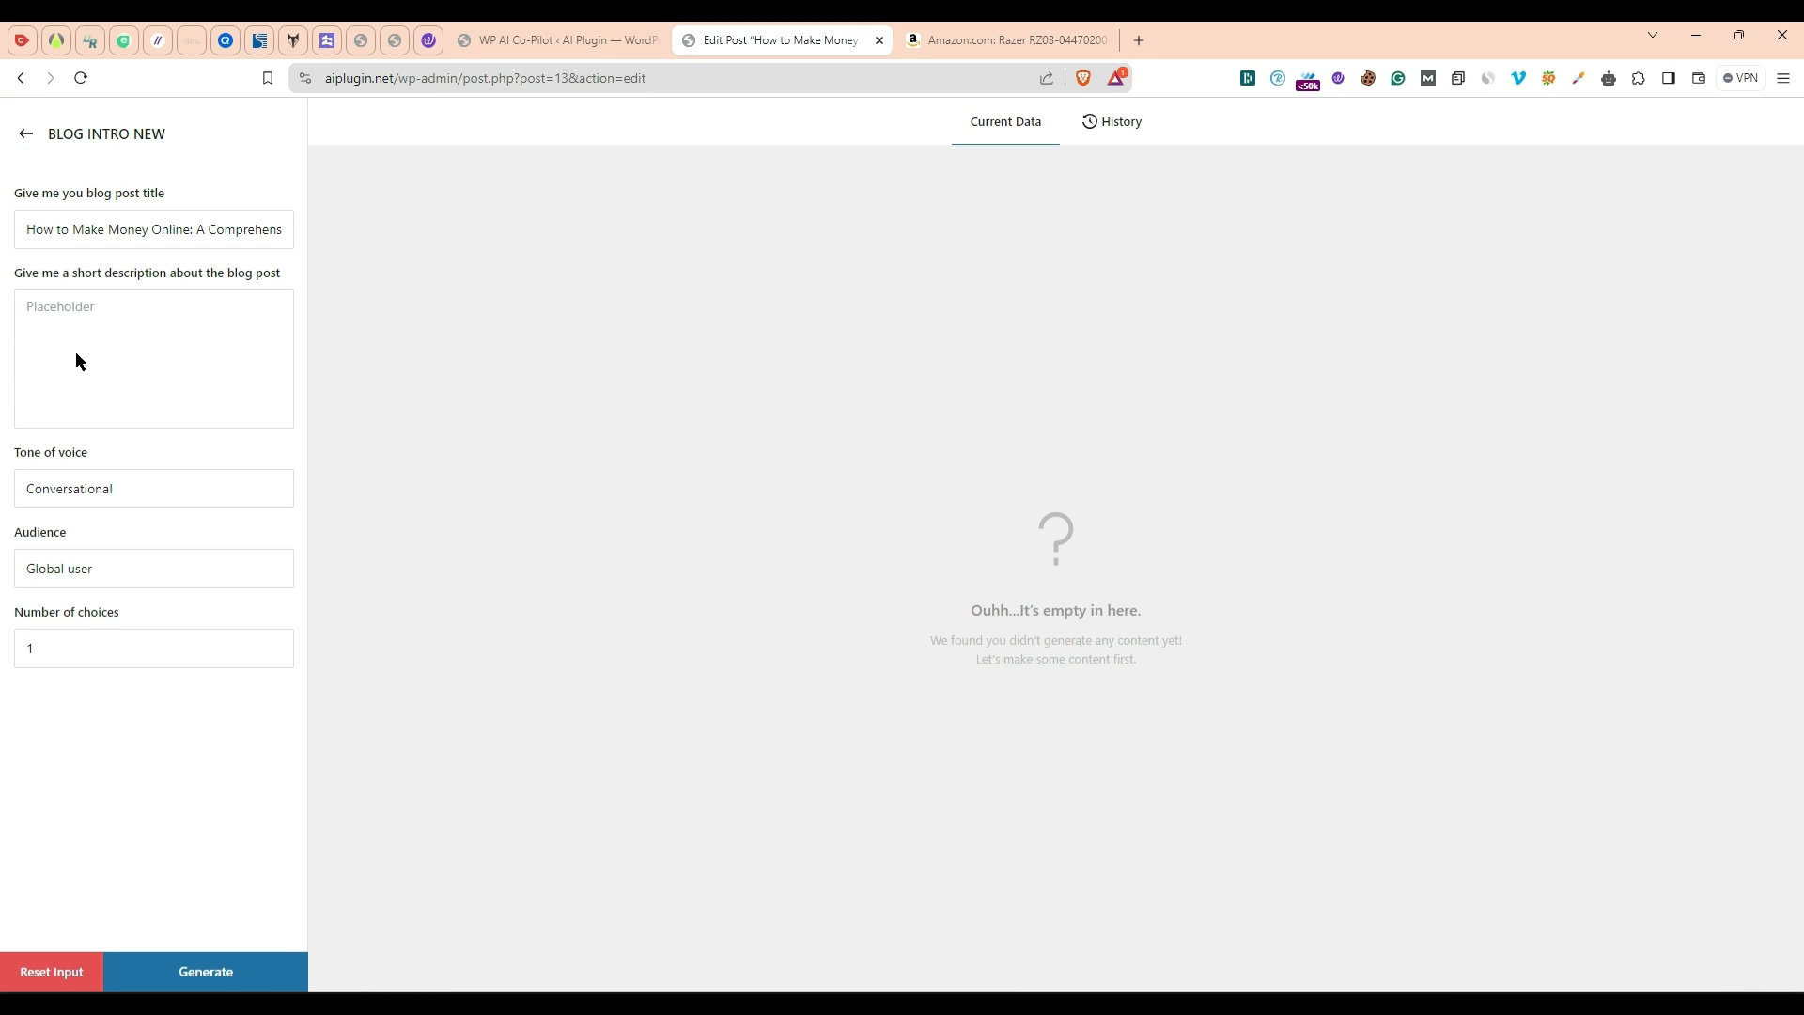
left_click(136, 344)
left_click_drag(42, 234, 170, 243)
left_click(117, 308)
Step: Return to the plugin settings and add a third custom field of type Text to the Blog Intro New prompt
left_click(562, 40)
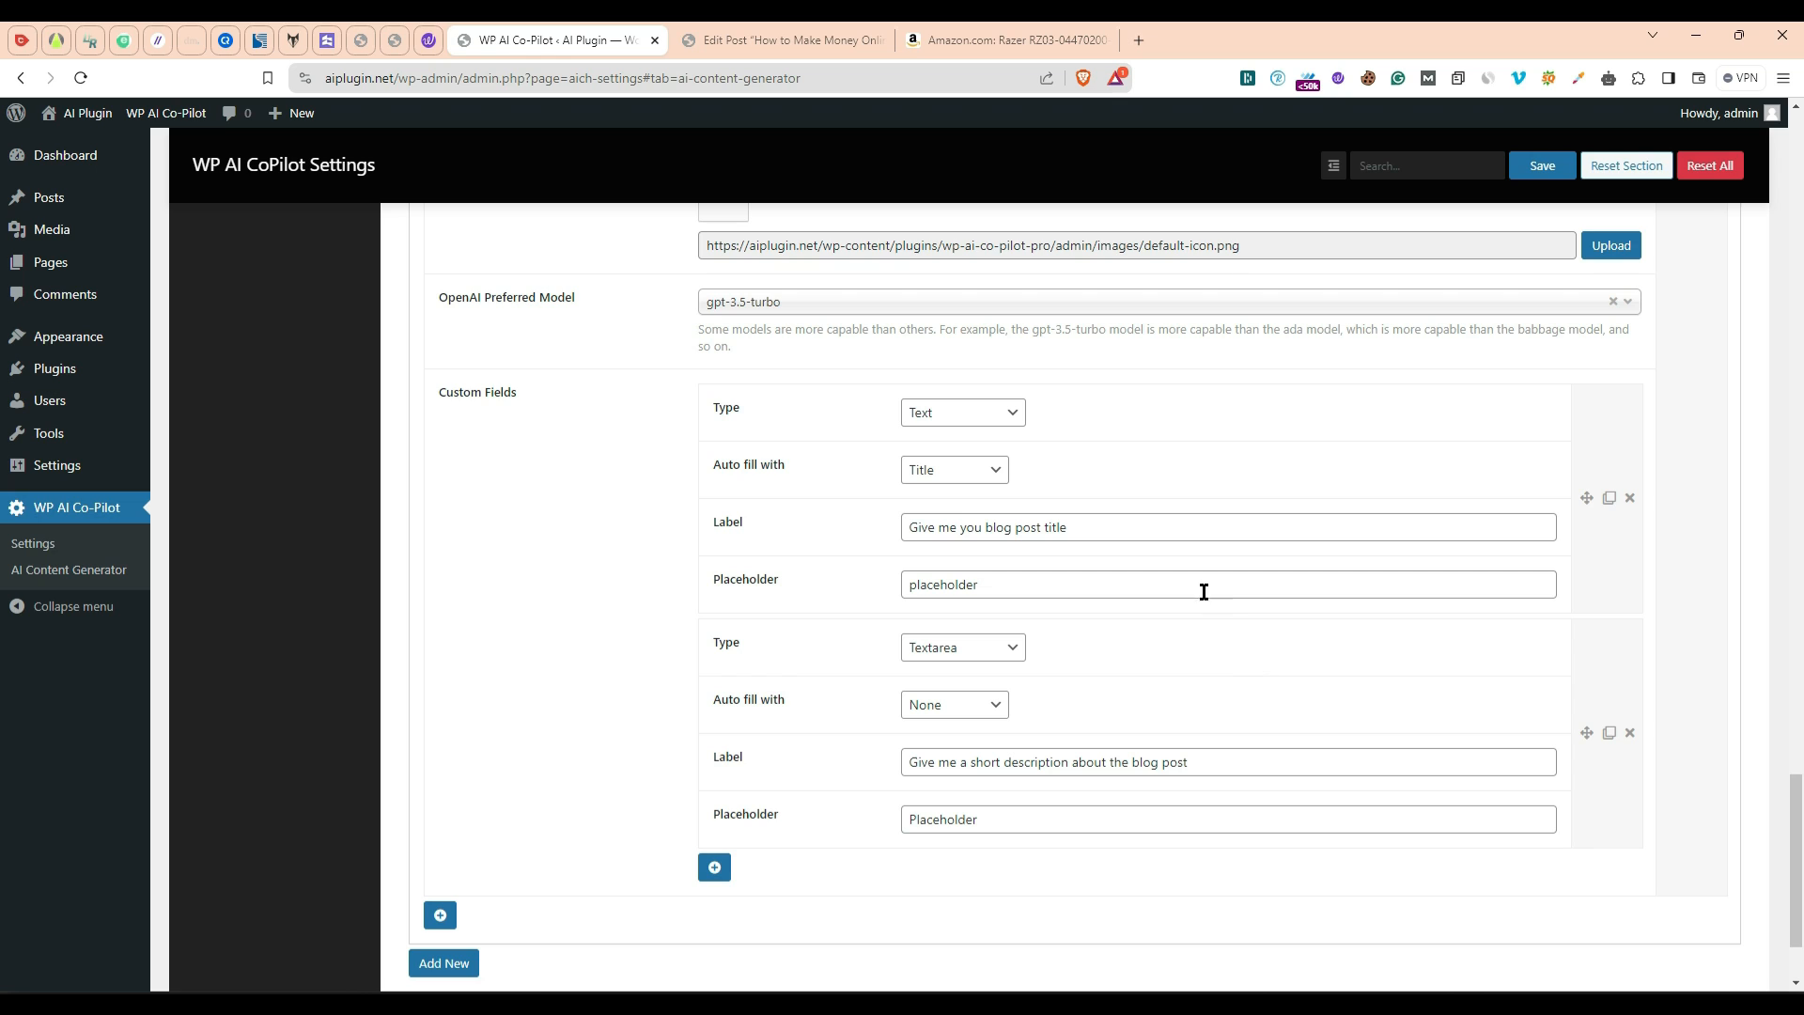
scroll(853, 630, "up", 3)
scroll(826, 672, "up", 5)
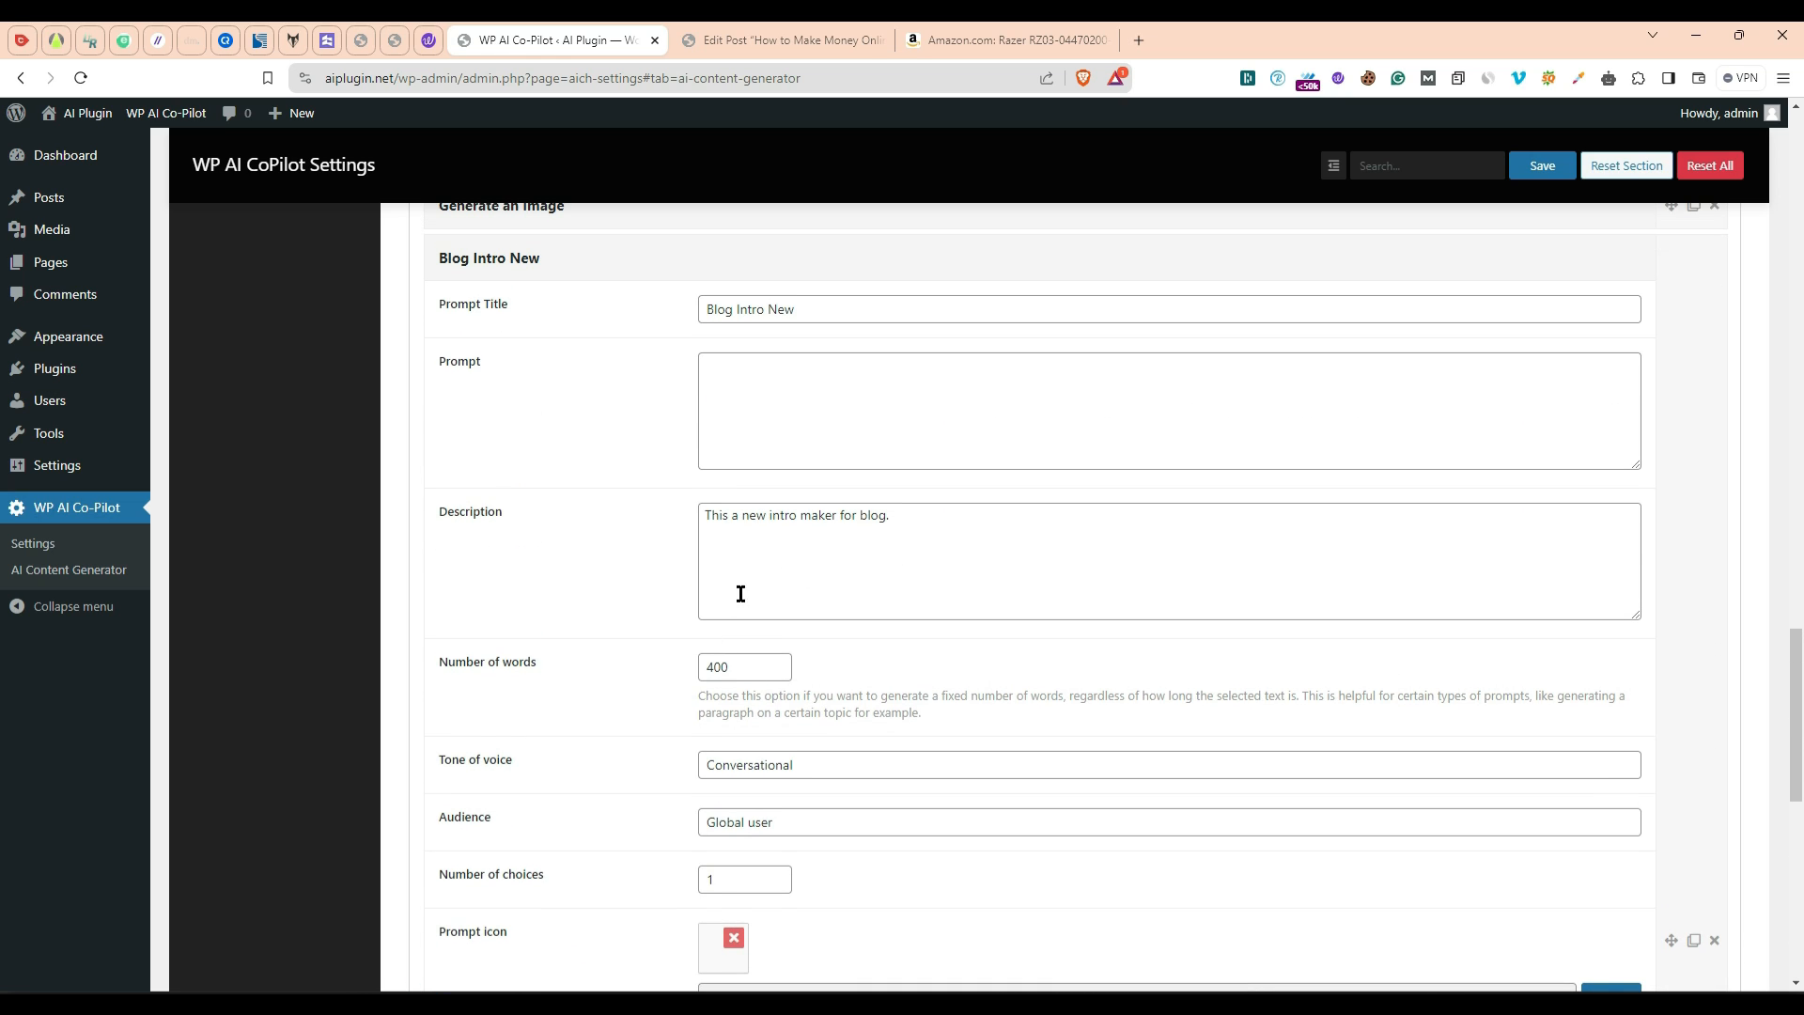
left_click(771, 383)
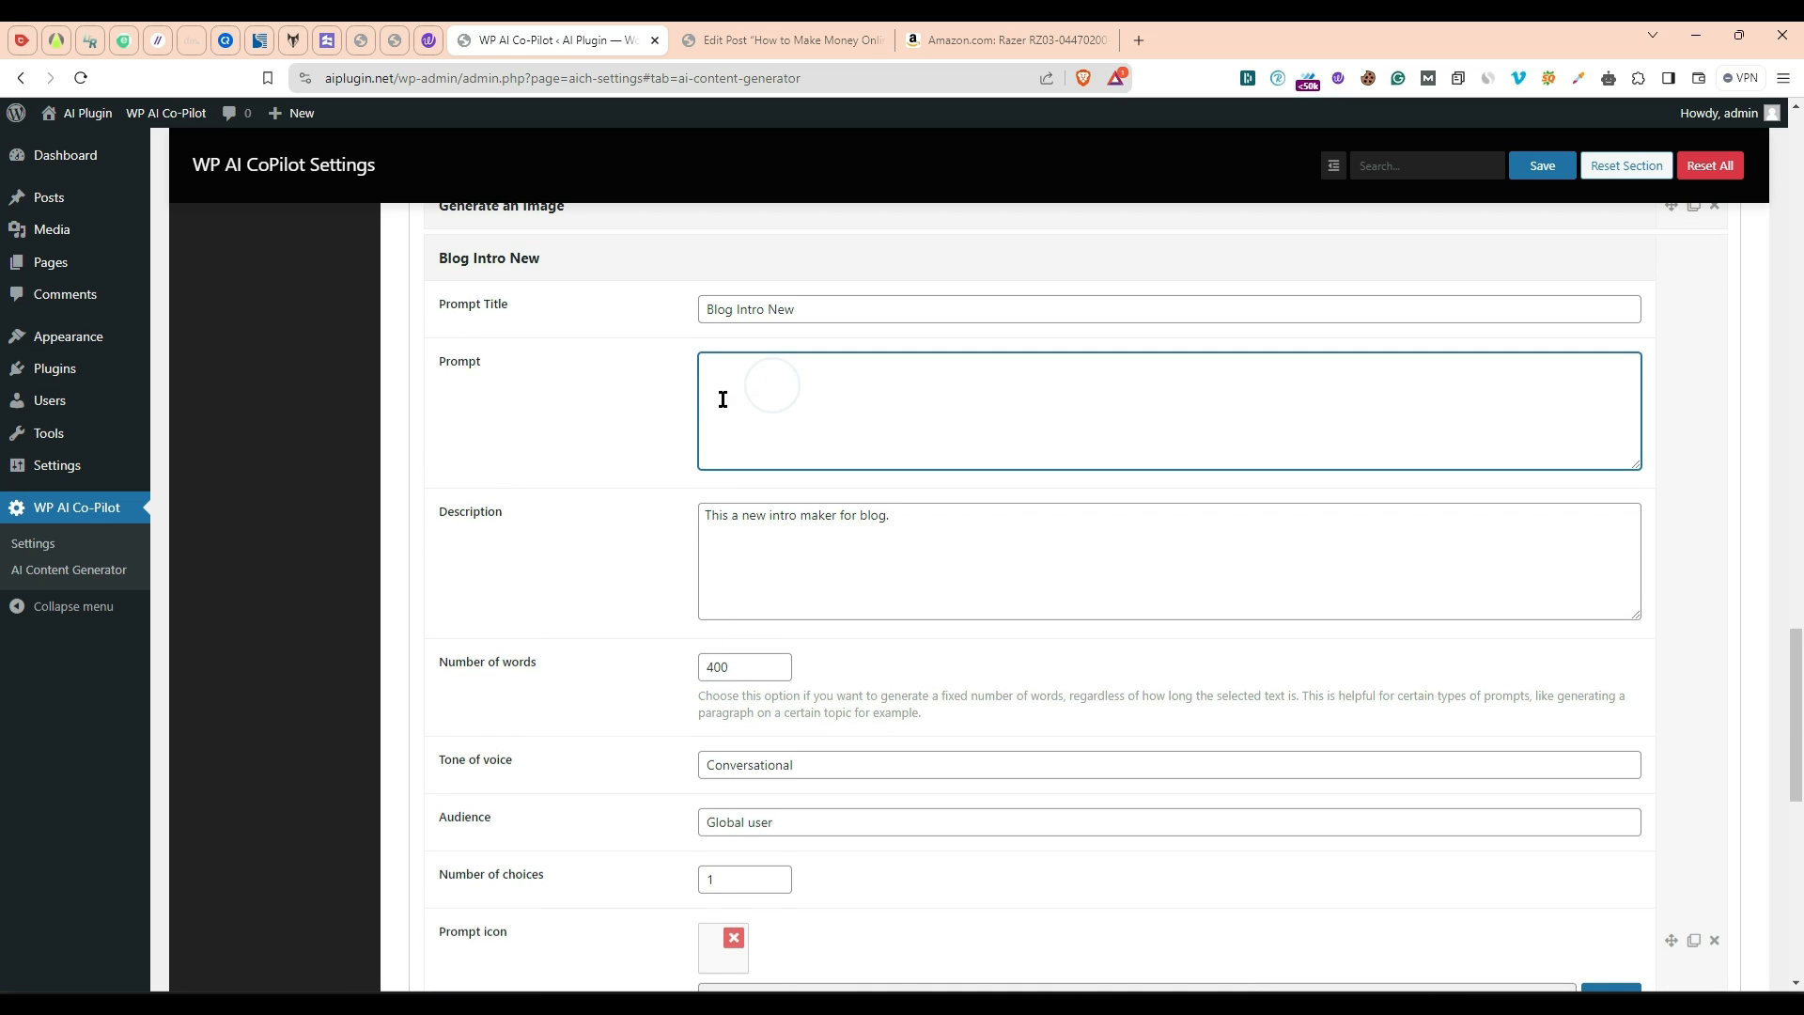
scroll(729, 404, "down", 10)
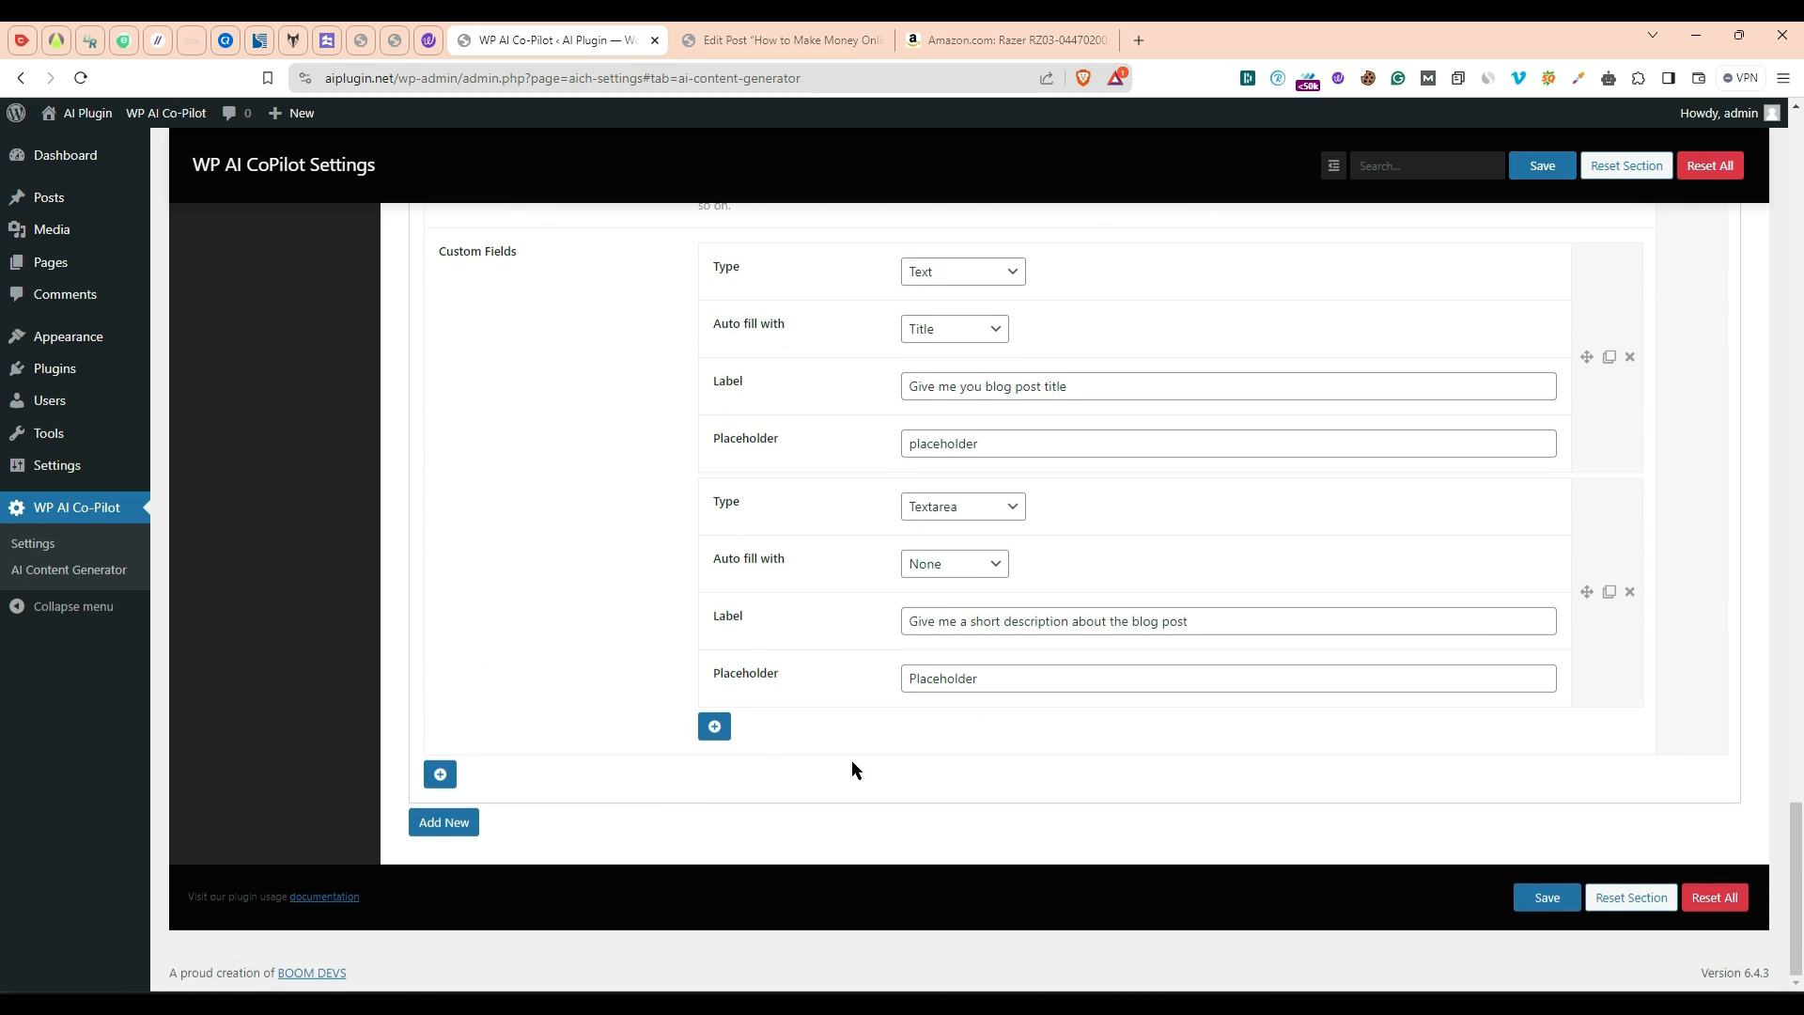
left_click(716, 728)
left_click(984, 742)
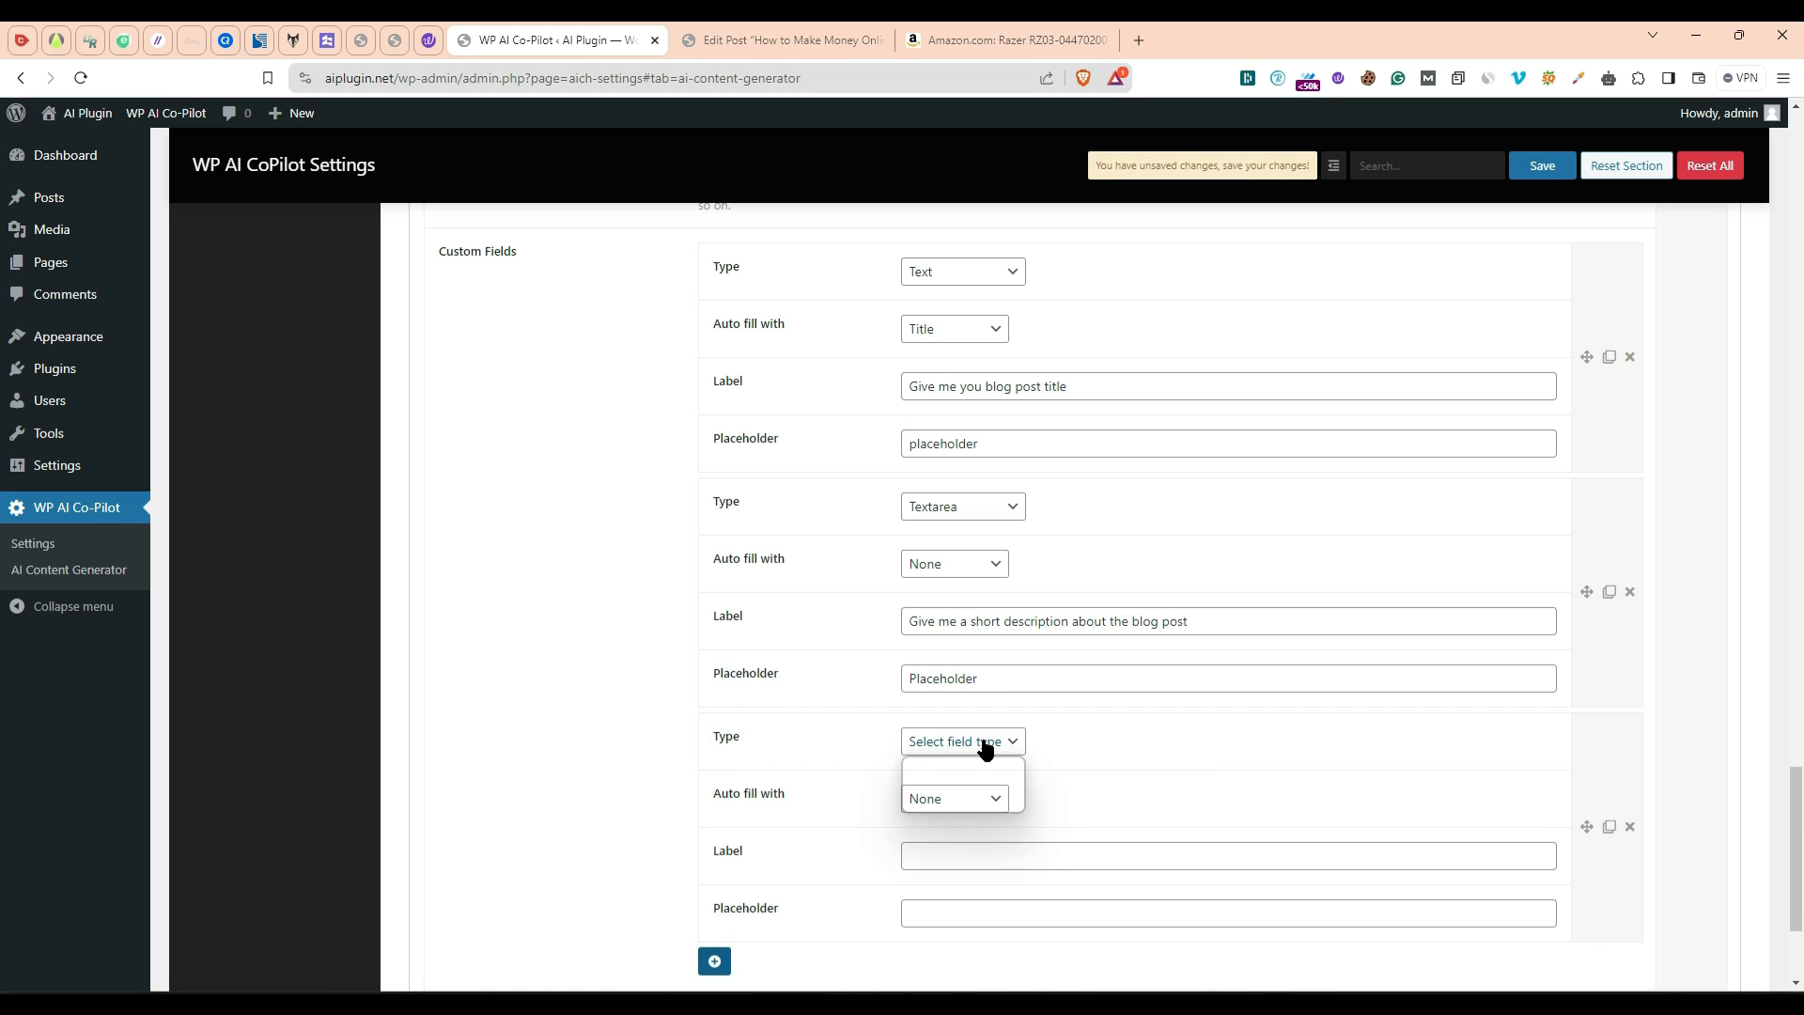
left_click(957, 784)
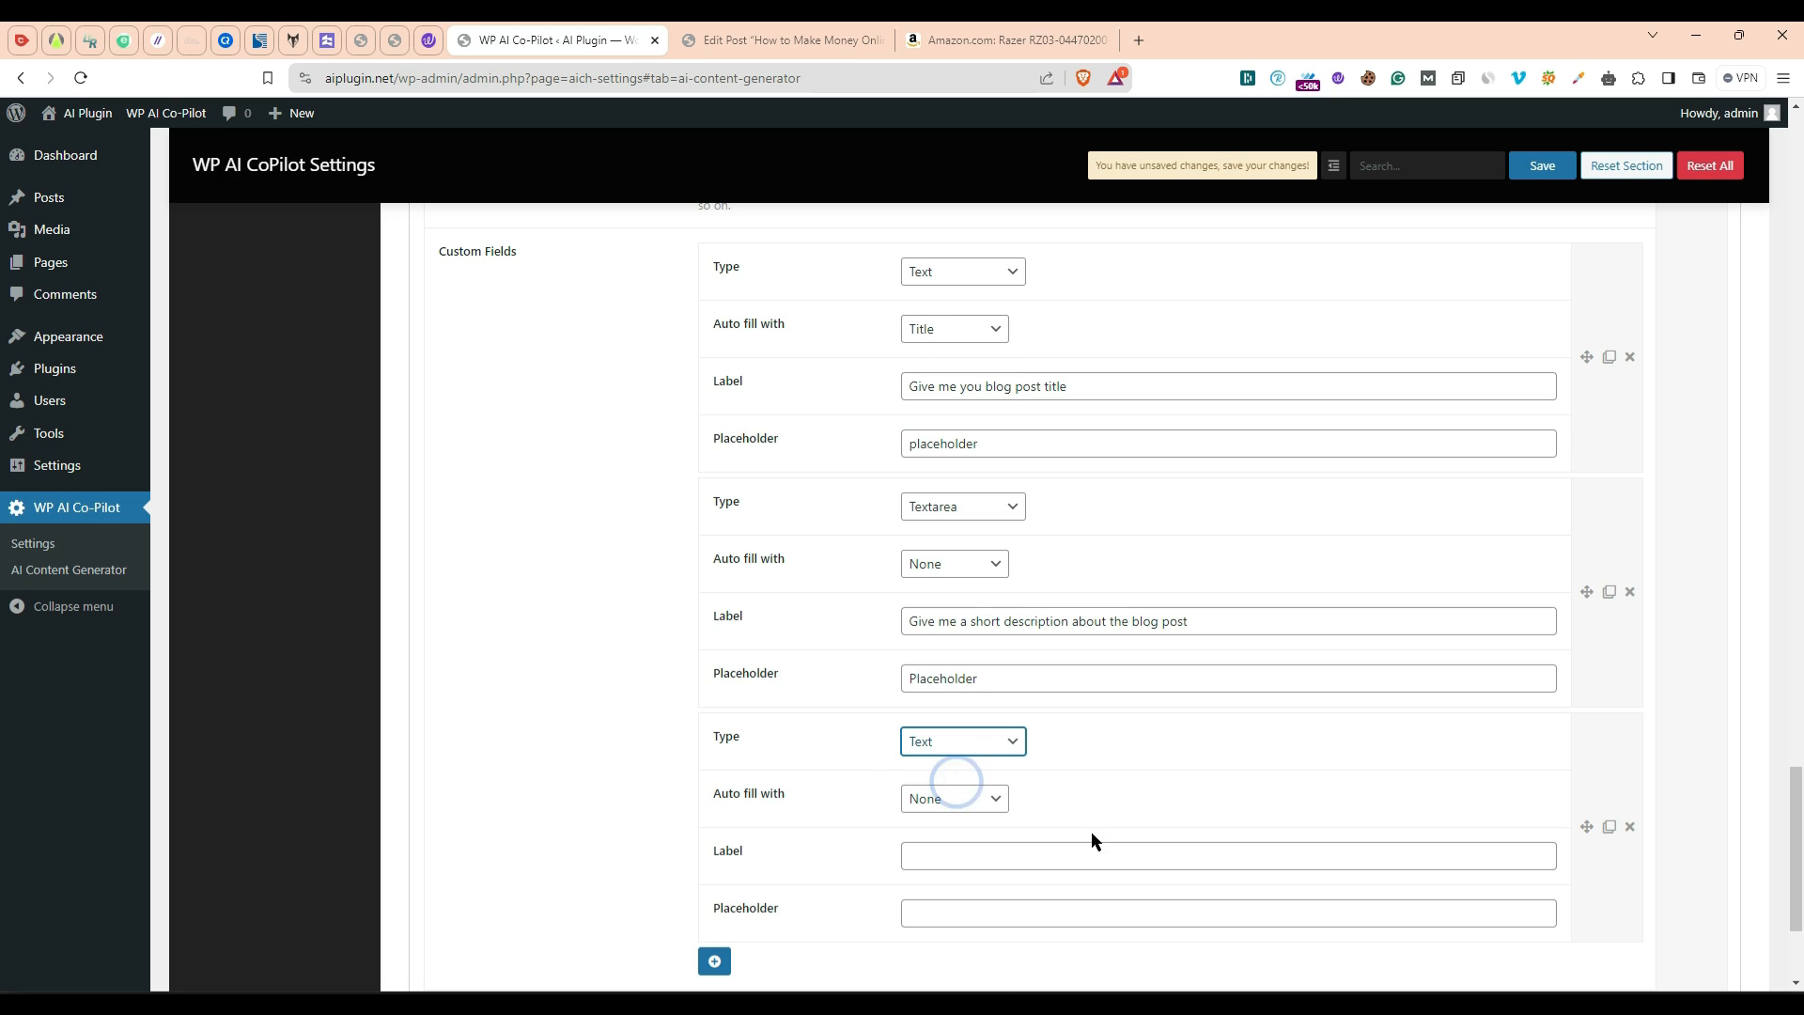
Step: Label the third custom field "Enter your focus keyword", set its placeholder to "Placeholder", and save the settings
scroll(1140, 809, "down", 2)
left_click(987, 667)
type("Enter yo")
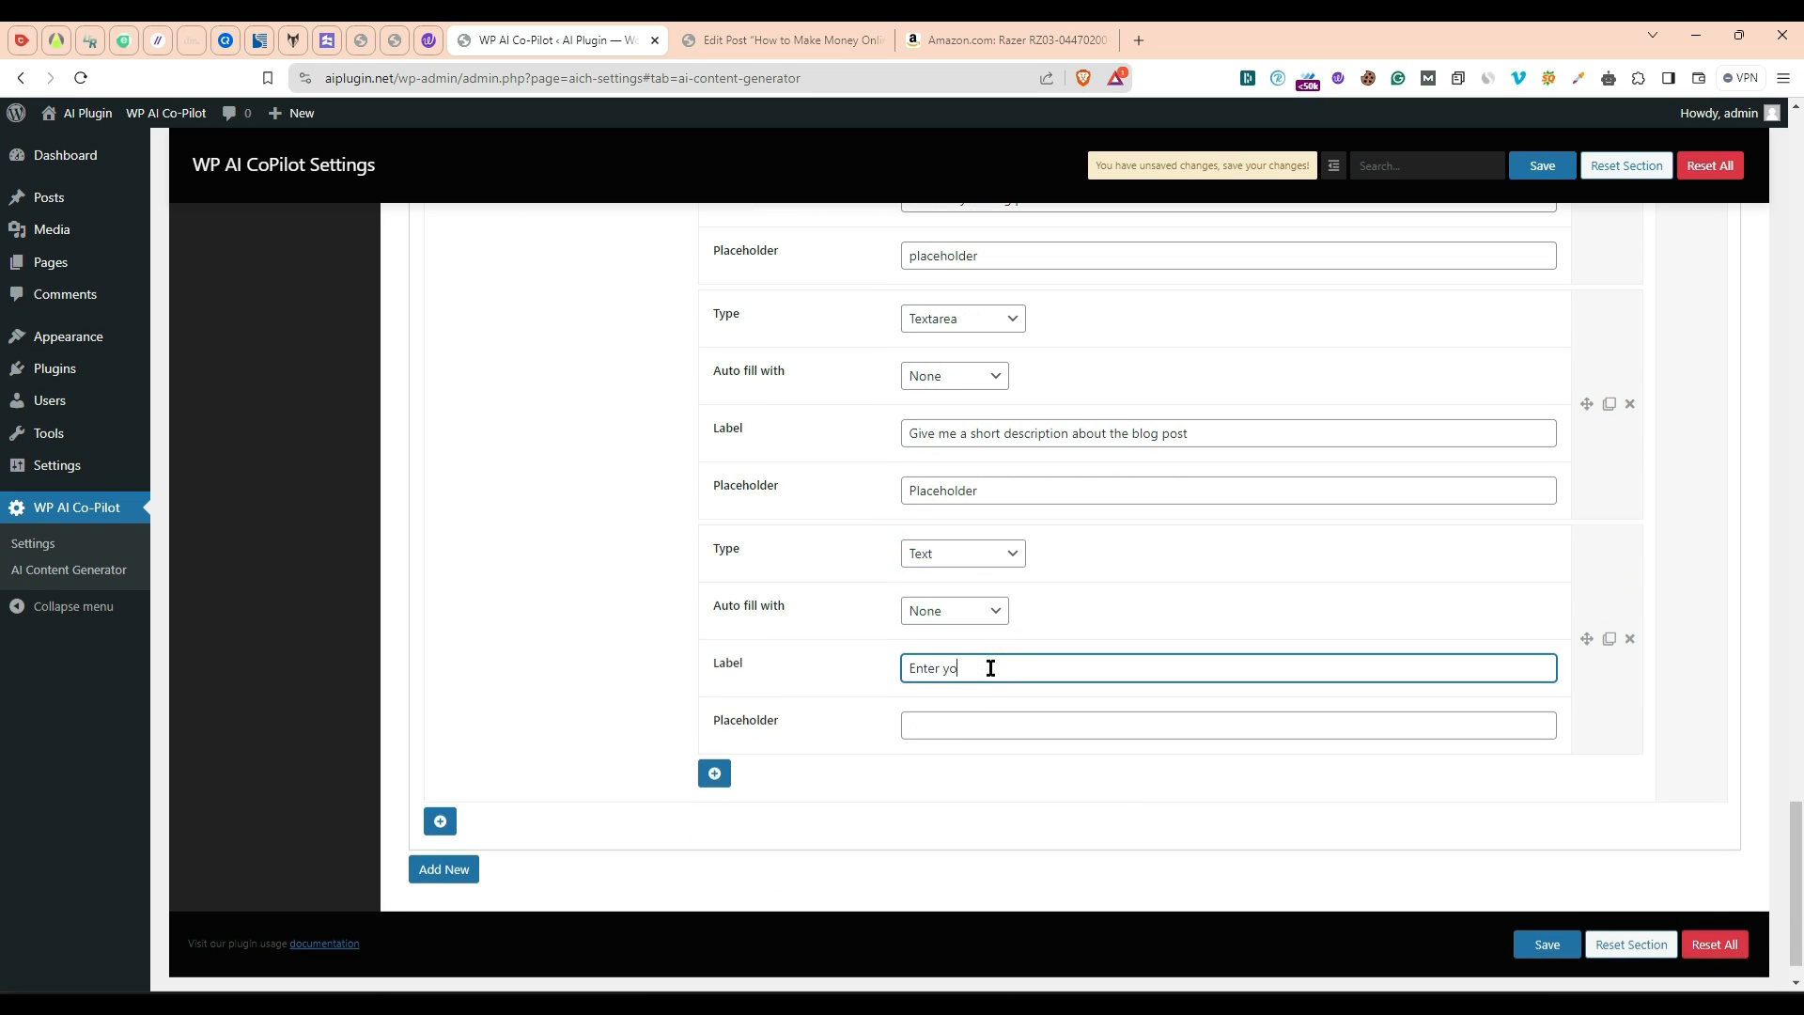
type("ur focus keyword")
left_click(963, 729)
type("Placehol")
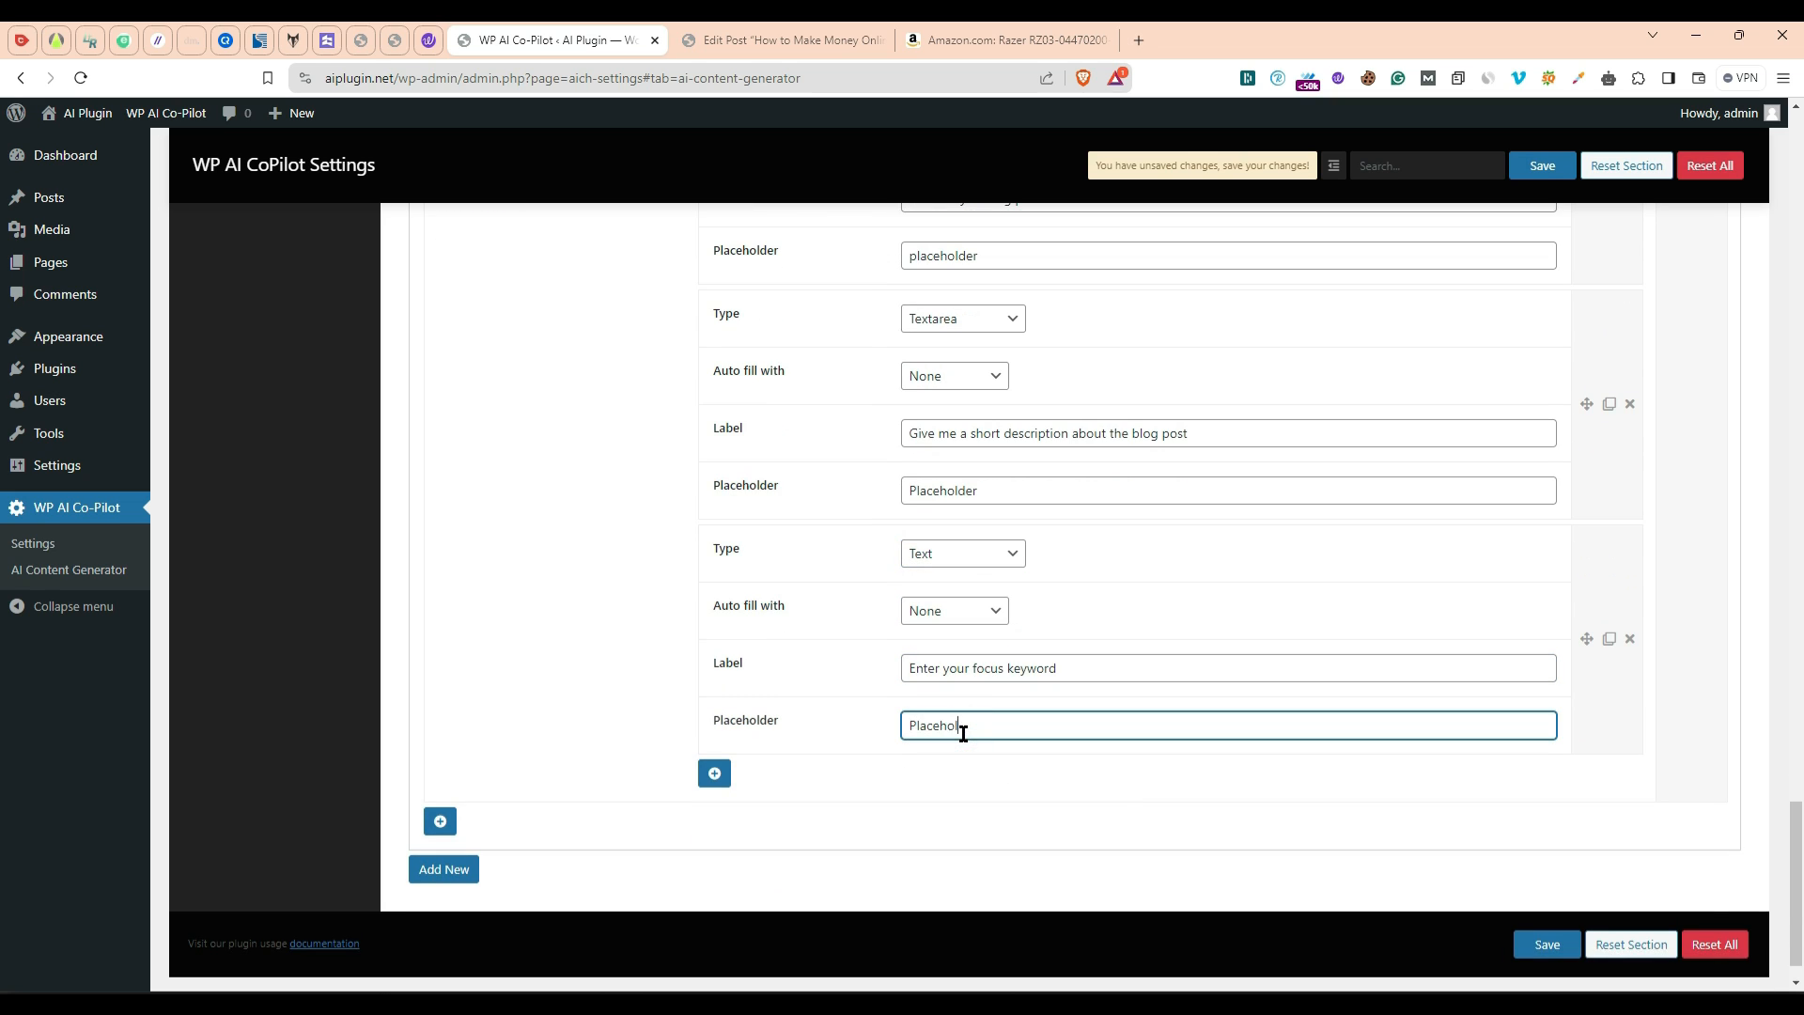
type("der")
left_click(1541, 167)
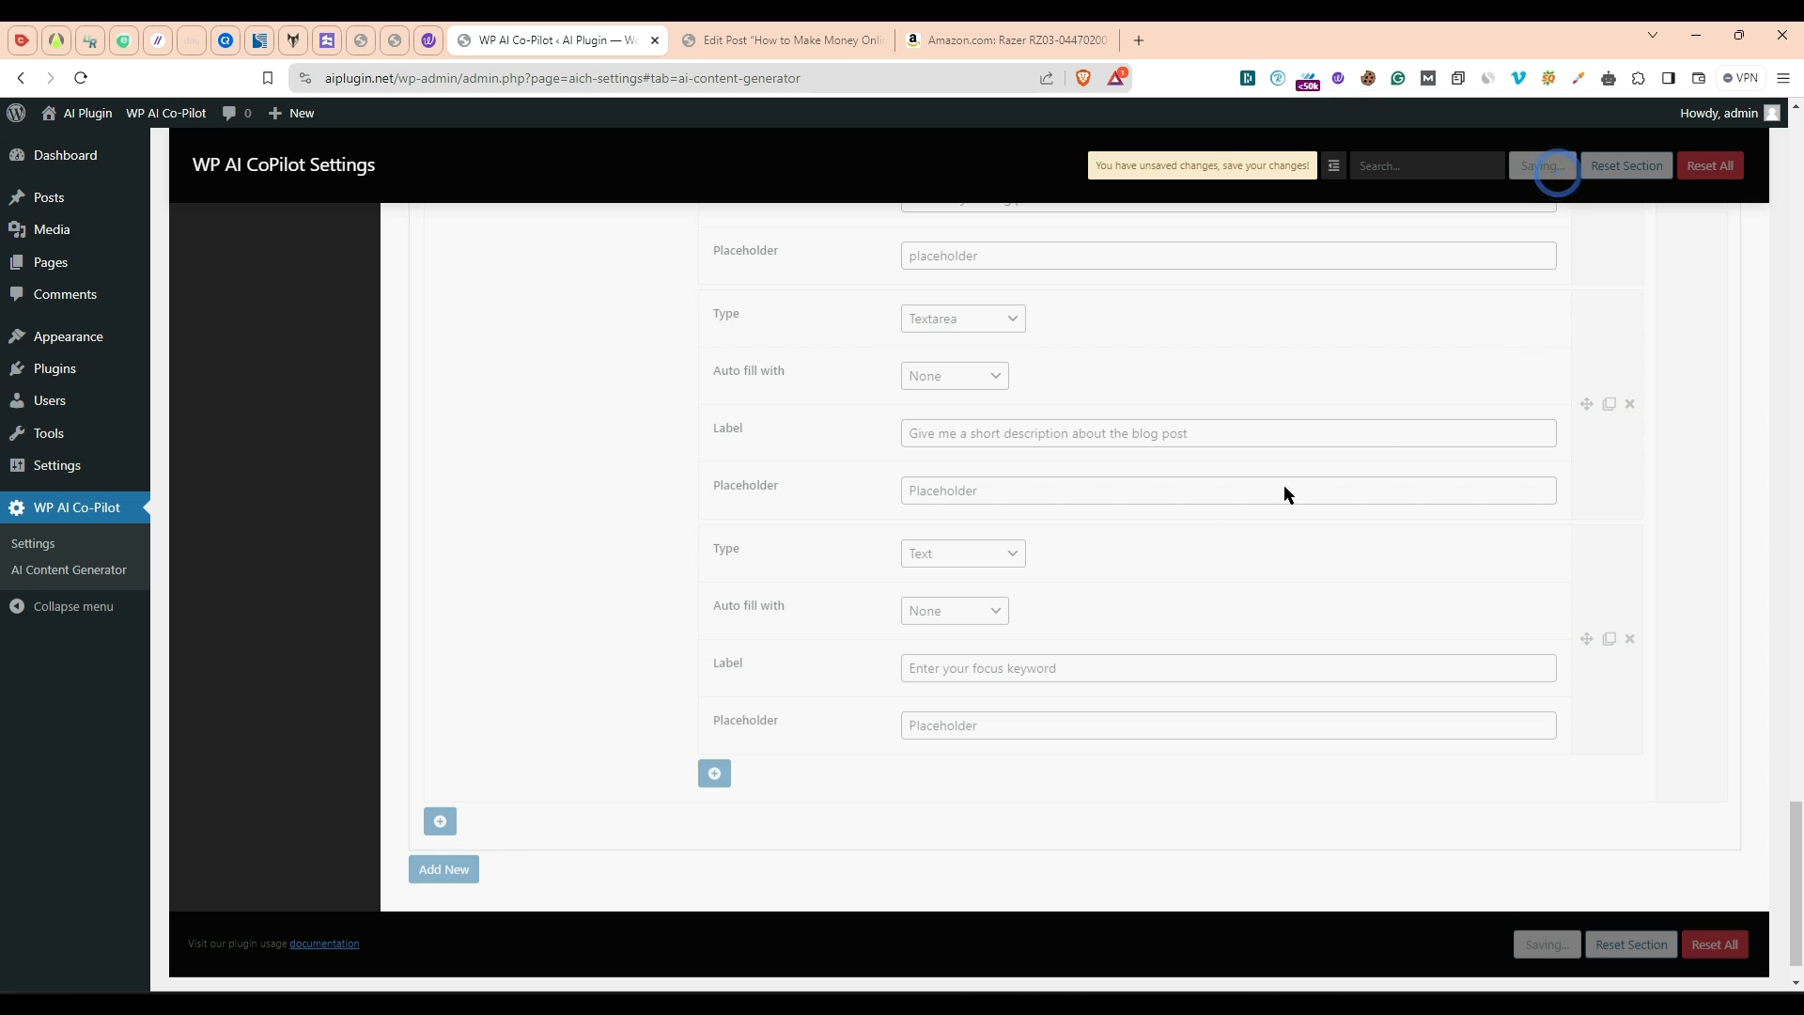
Step: Paste the SEO content writer instructions with [[text_1]], [[text_2]] and [[text_3]] variables and allowed HTML tags into Blog Intro New's empty prompt
scroll(991, 722, "up", 8)
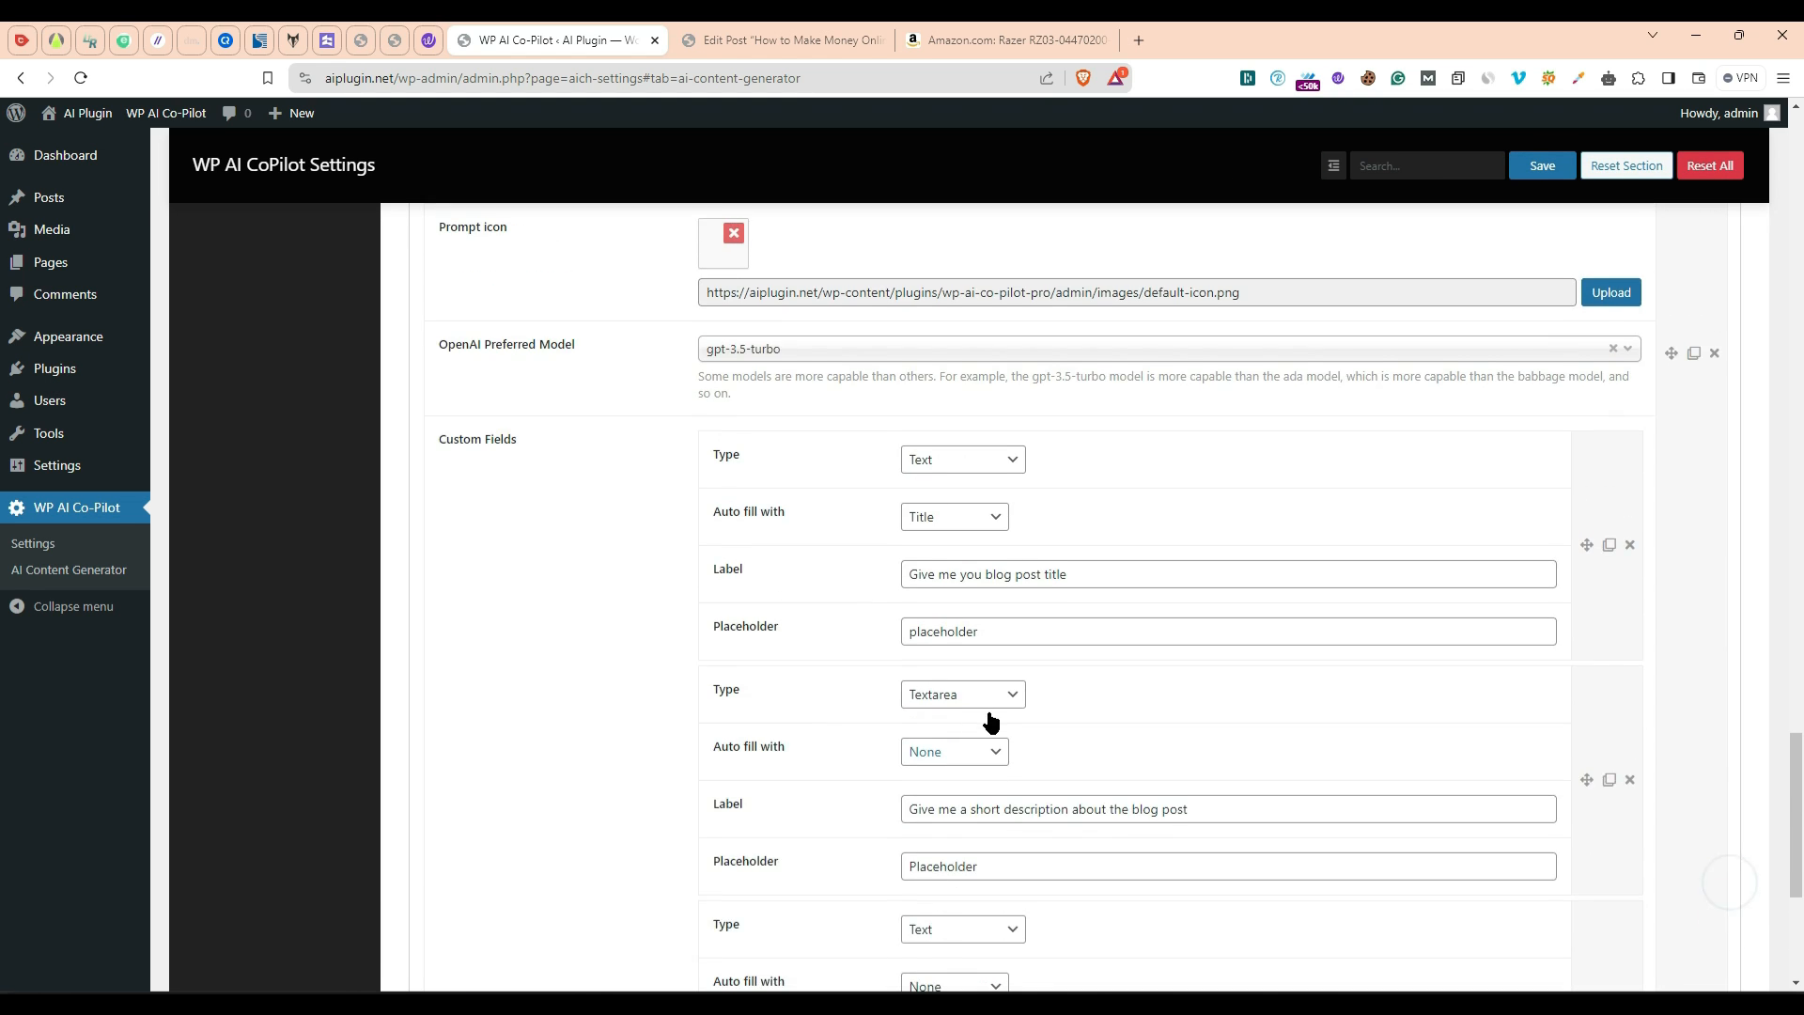
scroll(883, 648, "up", 4)
left_click(802, 363)
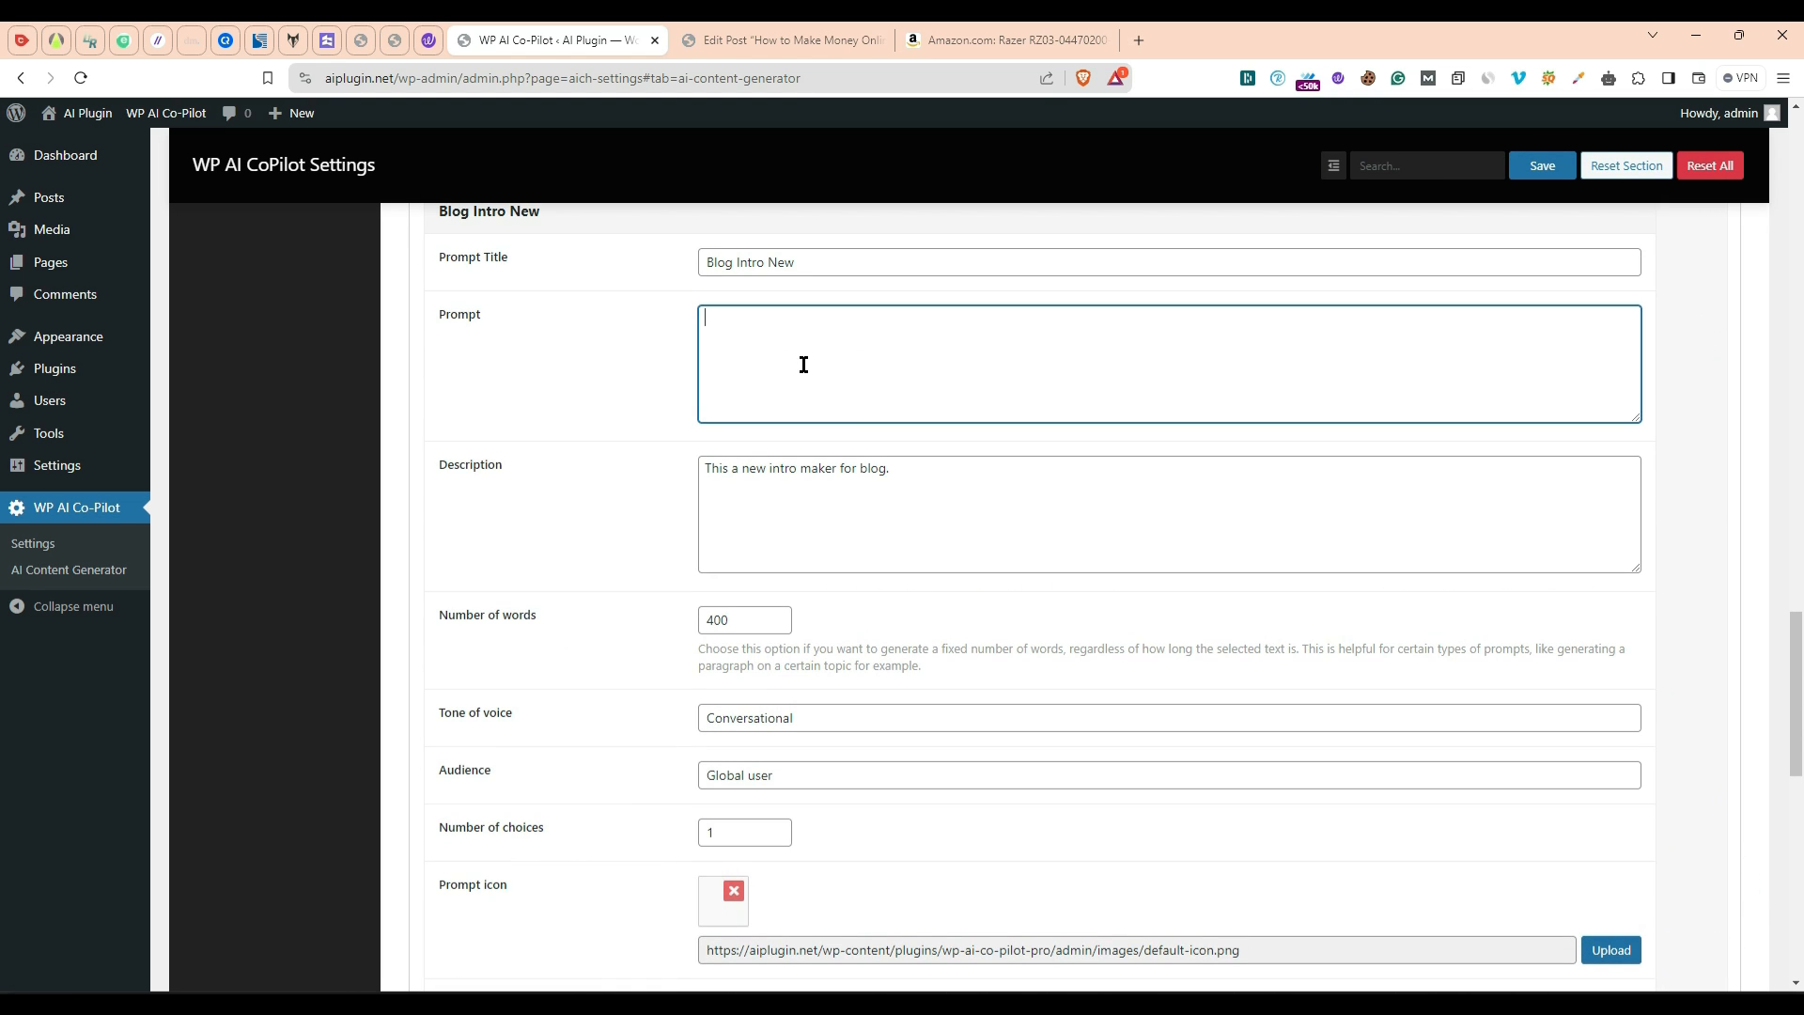
scroll(854, 415, "up", 1)
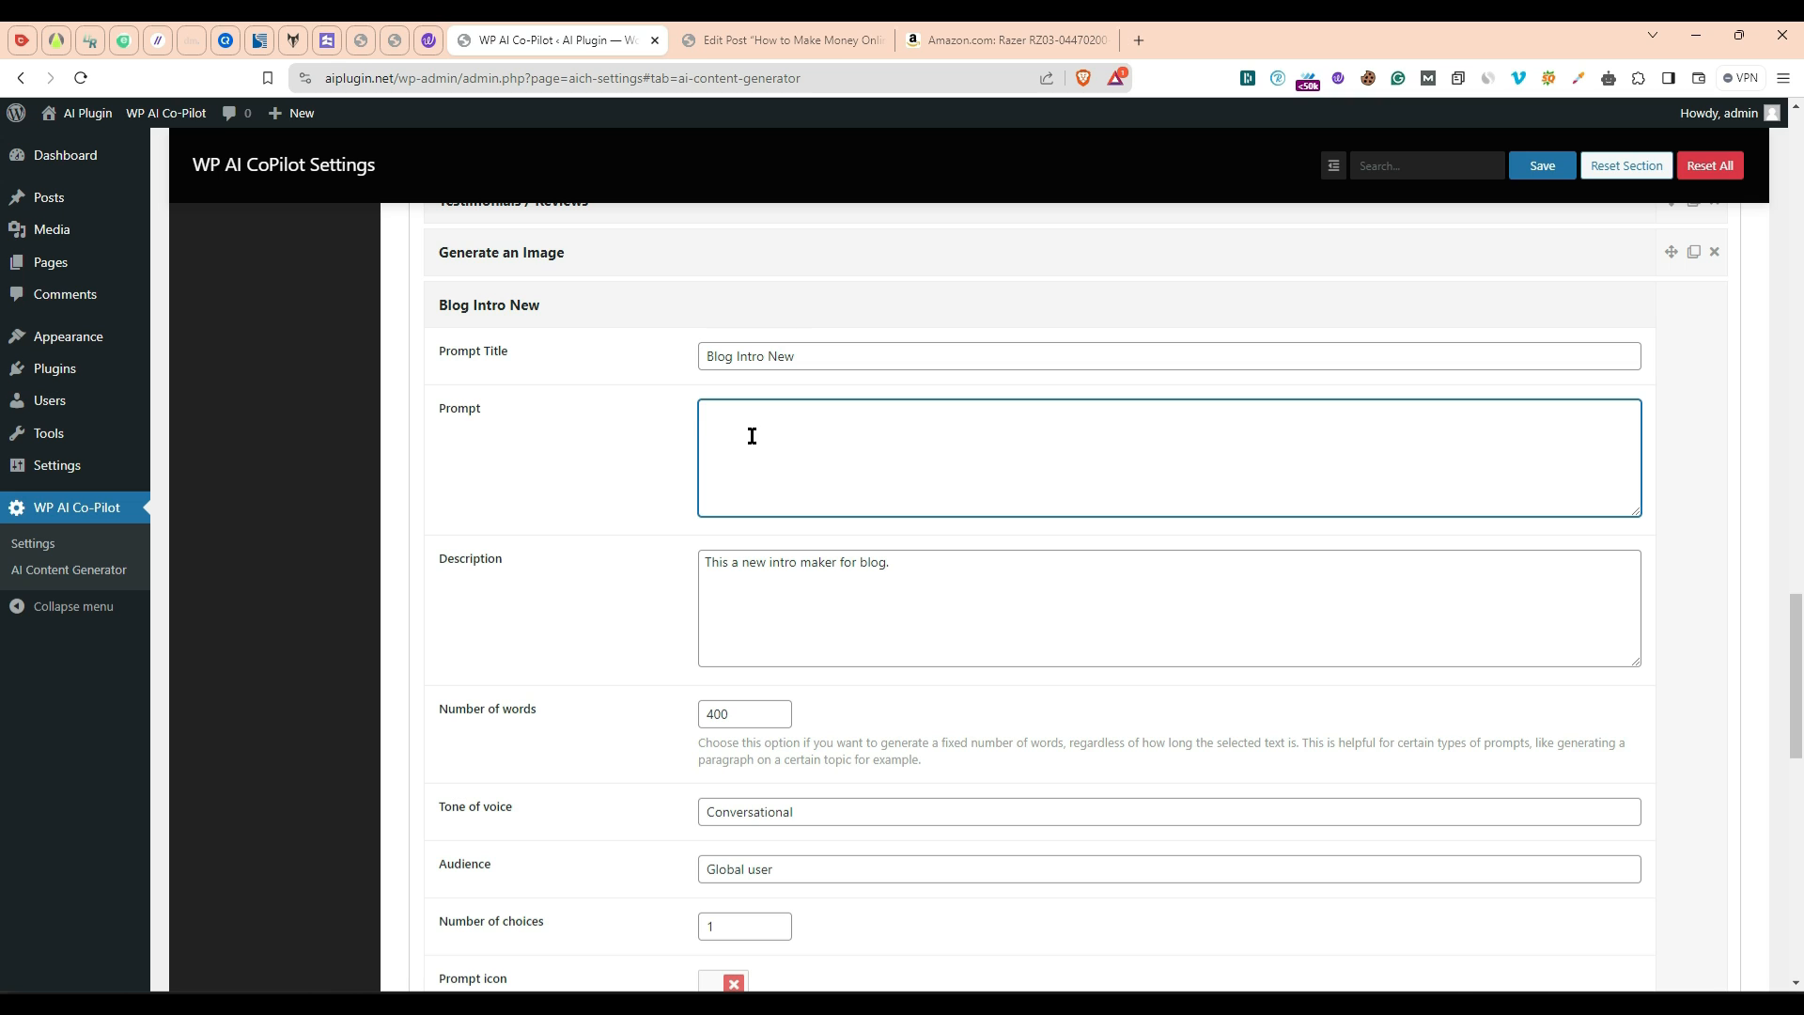
key("ctrl+v")
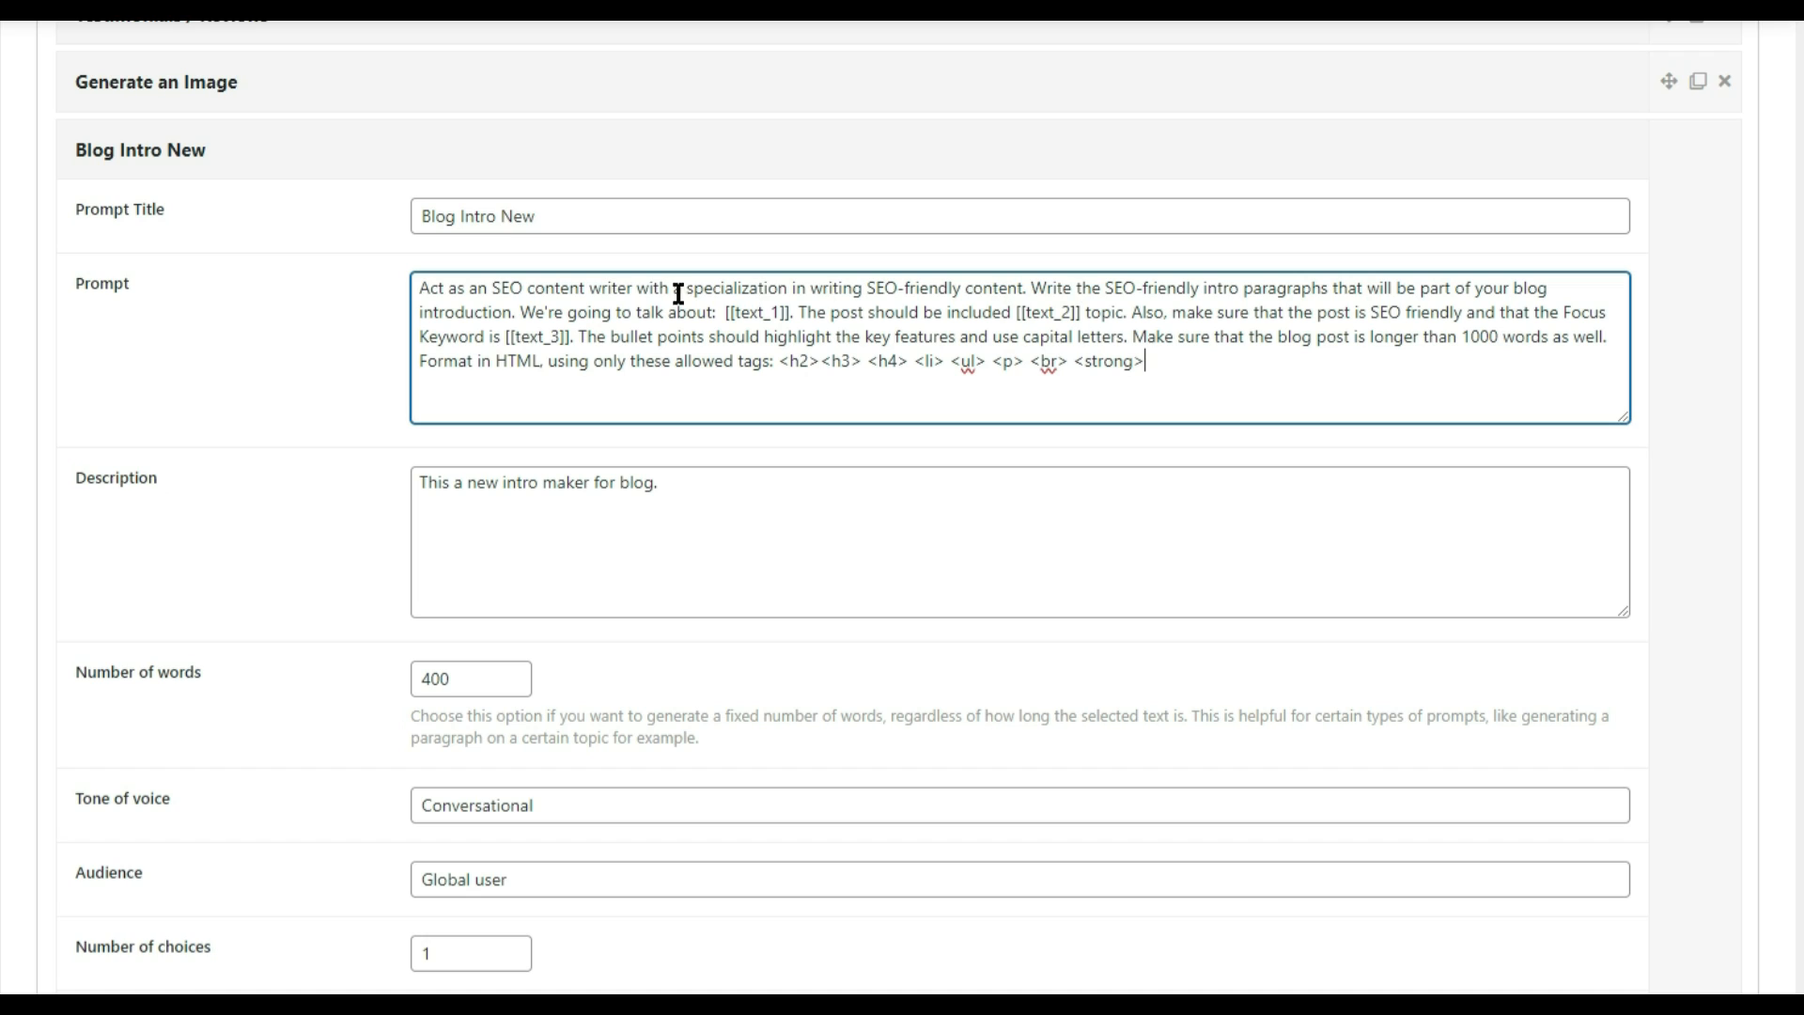
Step: Examine the prompt's opening text and compare the [[text_1]] and [[text_2]] variables with the first two custom fields
left_click_drag(414, 282, 1498, 295)
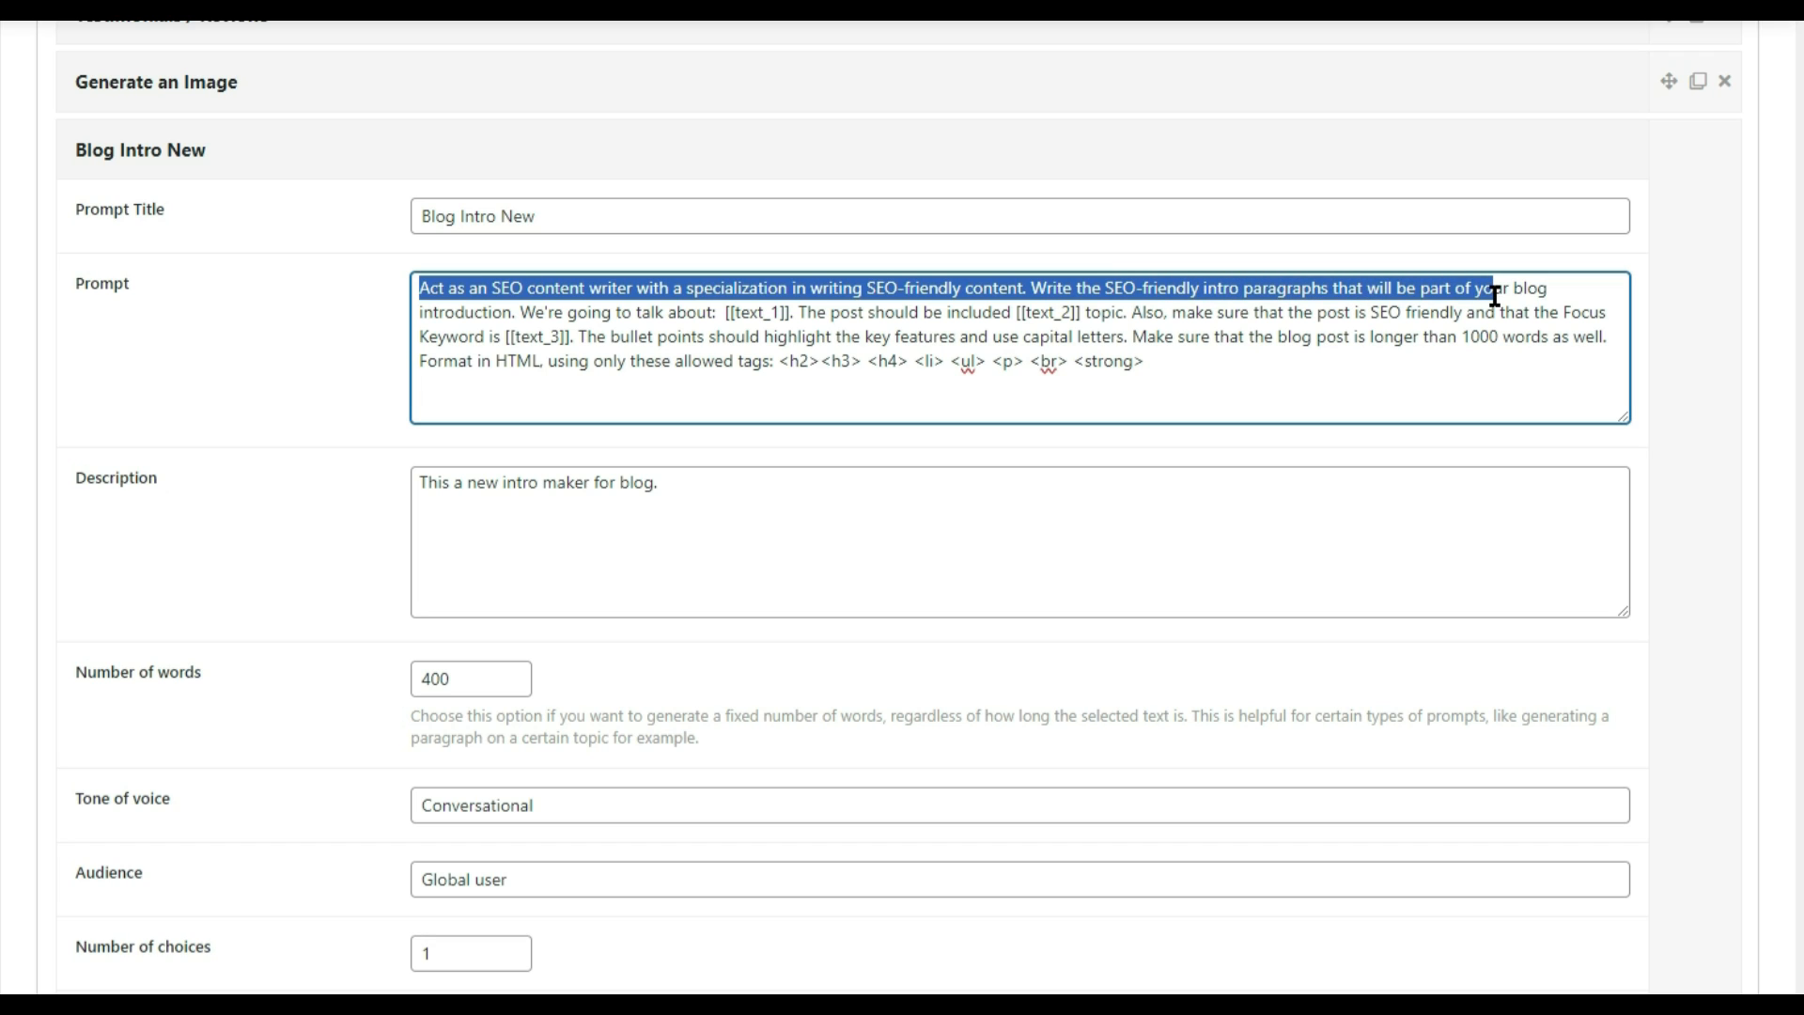
left_click(954, 287)
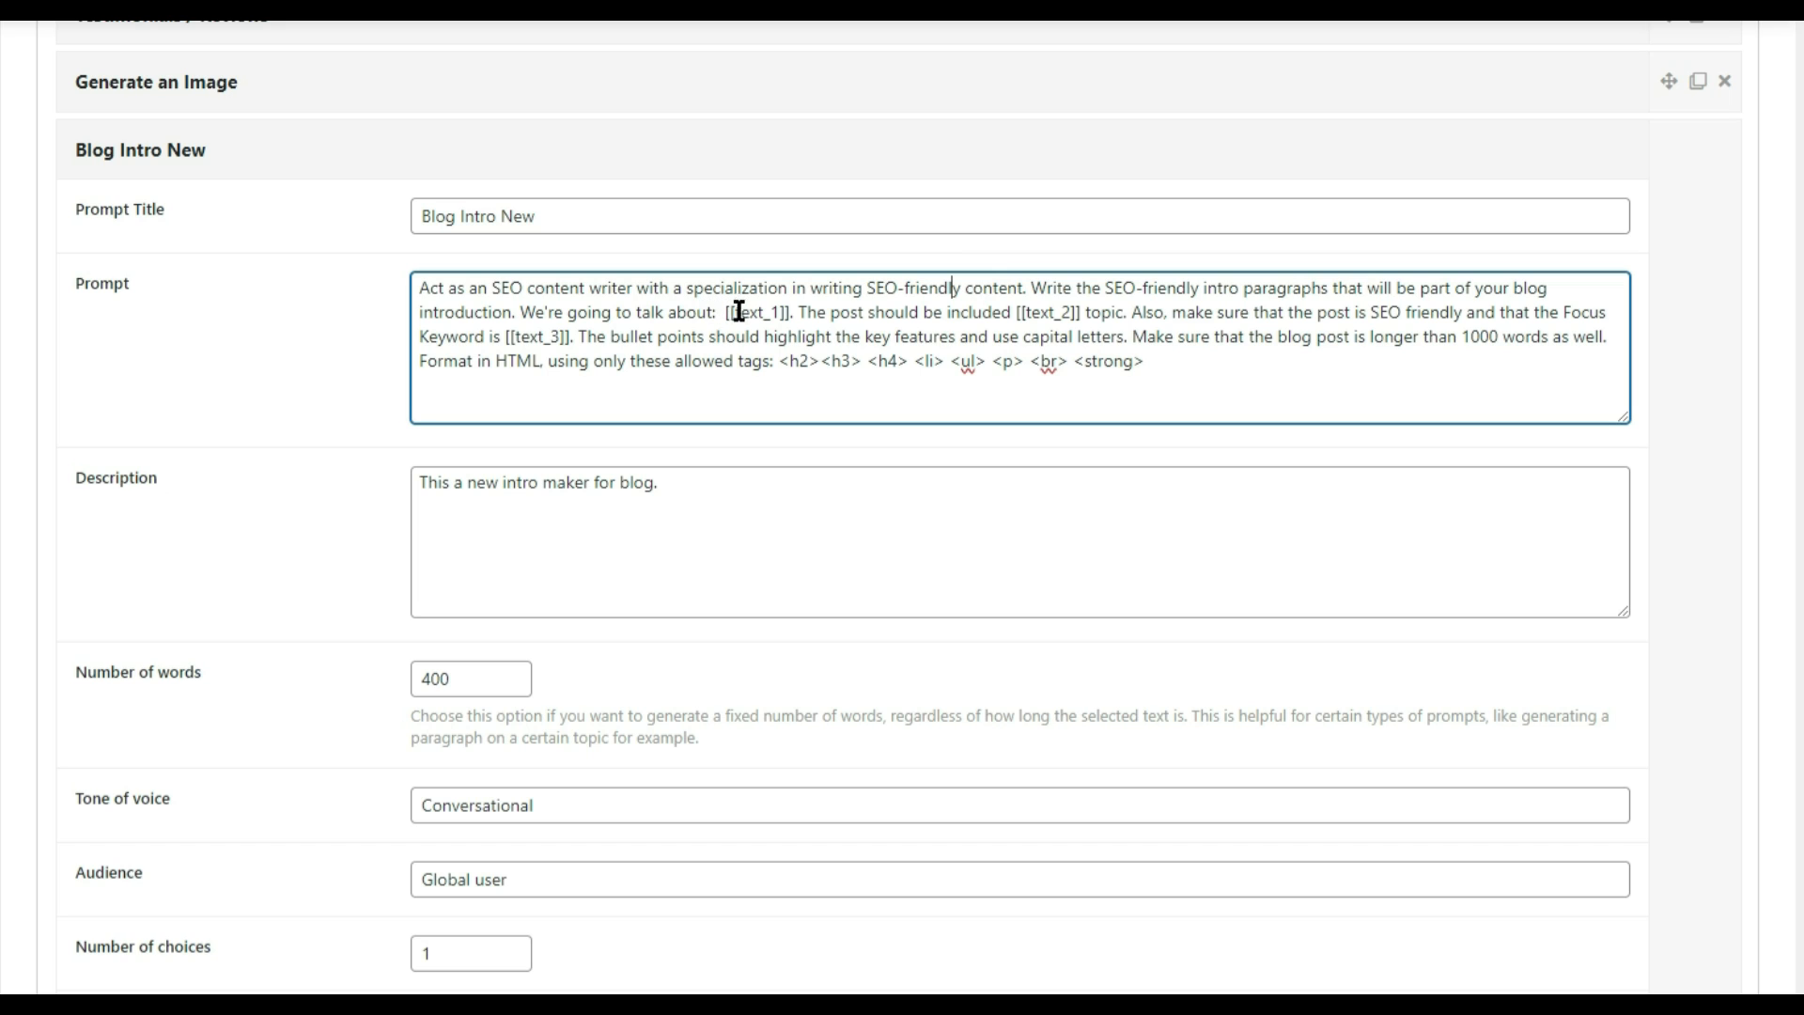
left_click_drag(725, 311, 791, 311)
scroll(759, 361, "down", 1)
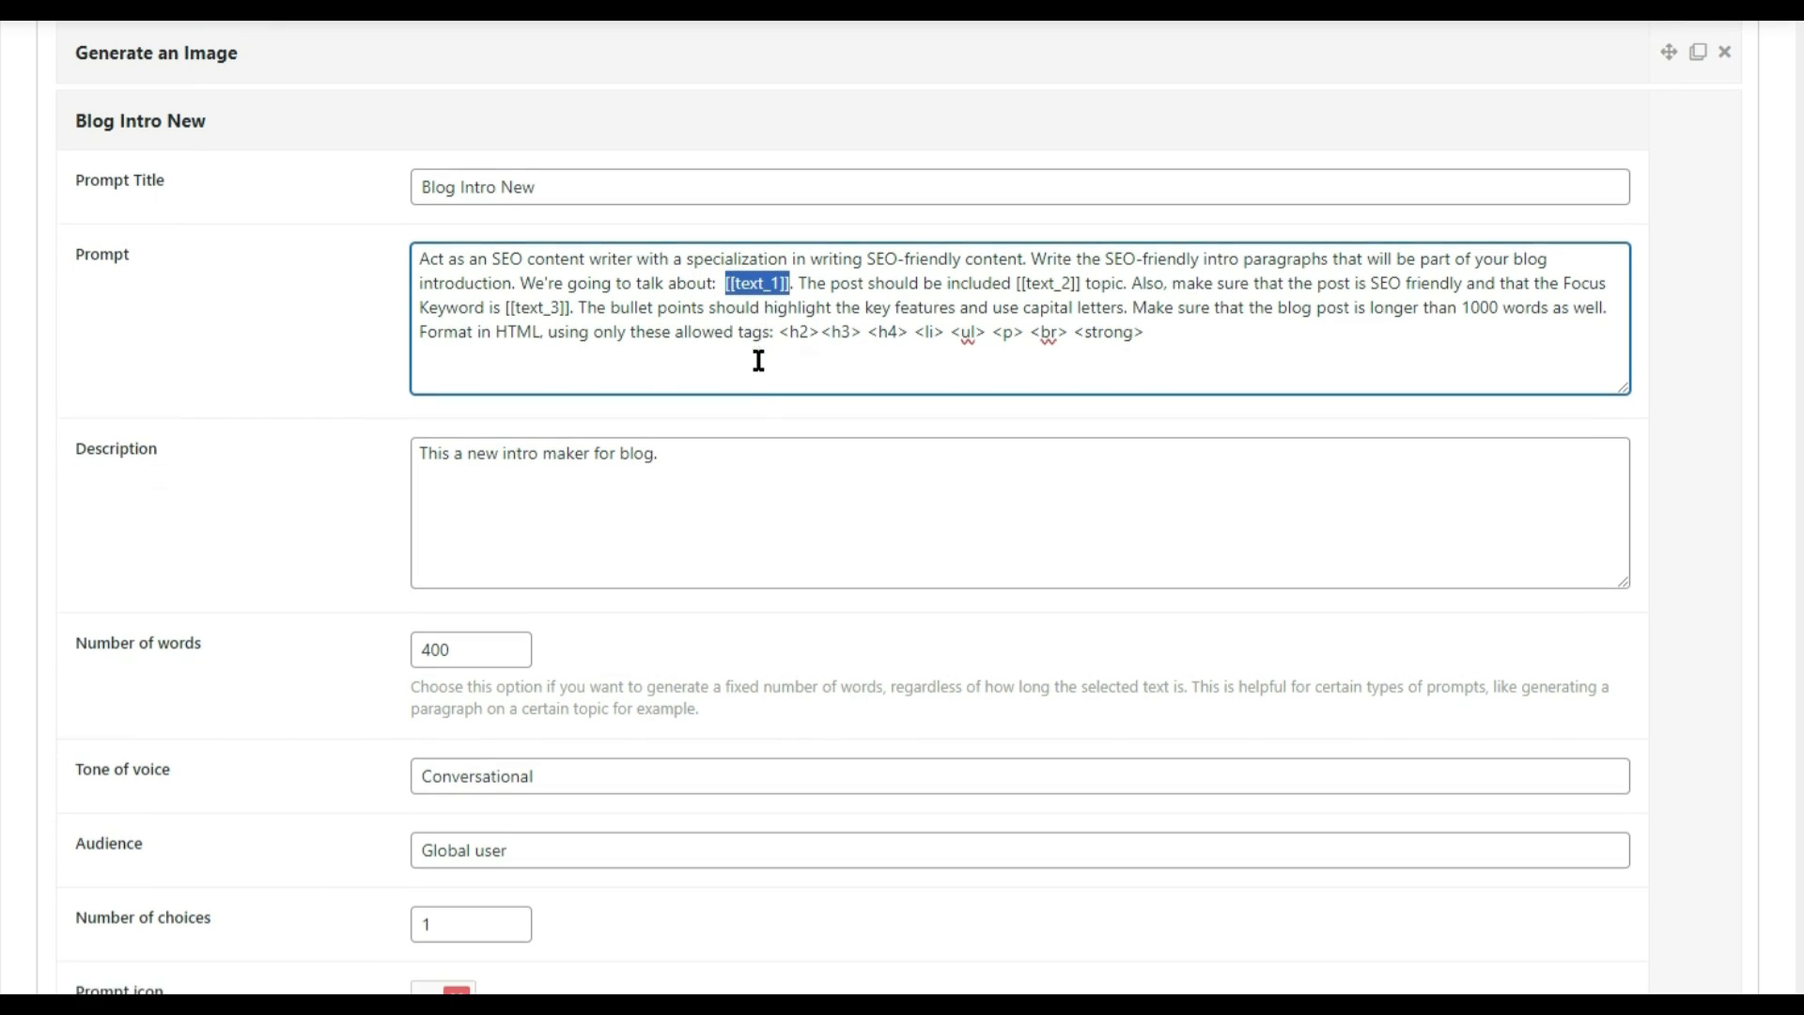
scroll(547, 544, "down", 10)
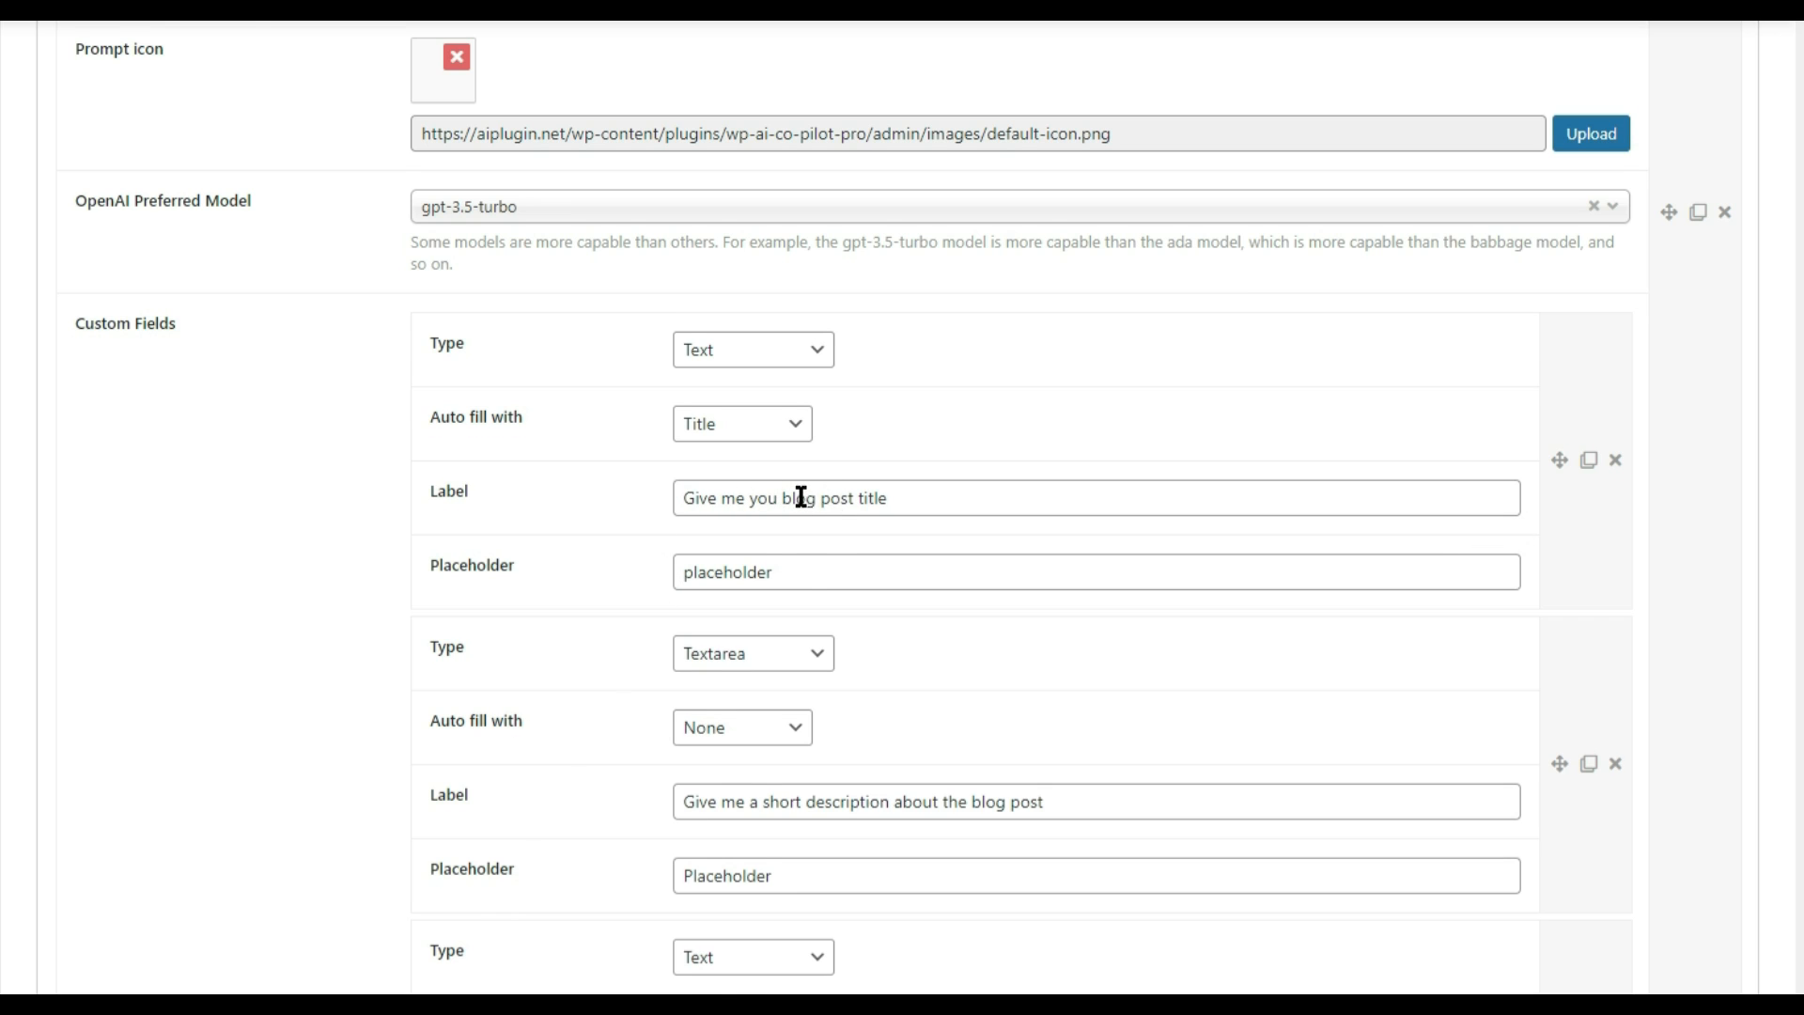
scroll(801, 499, "up", 12)
scroll(620, 507, "up", 1)
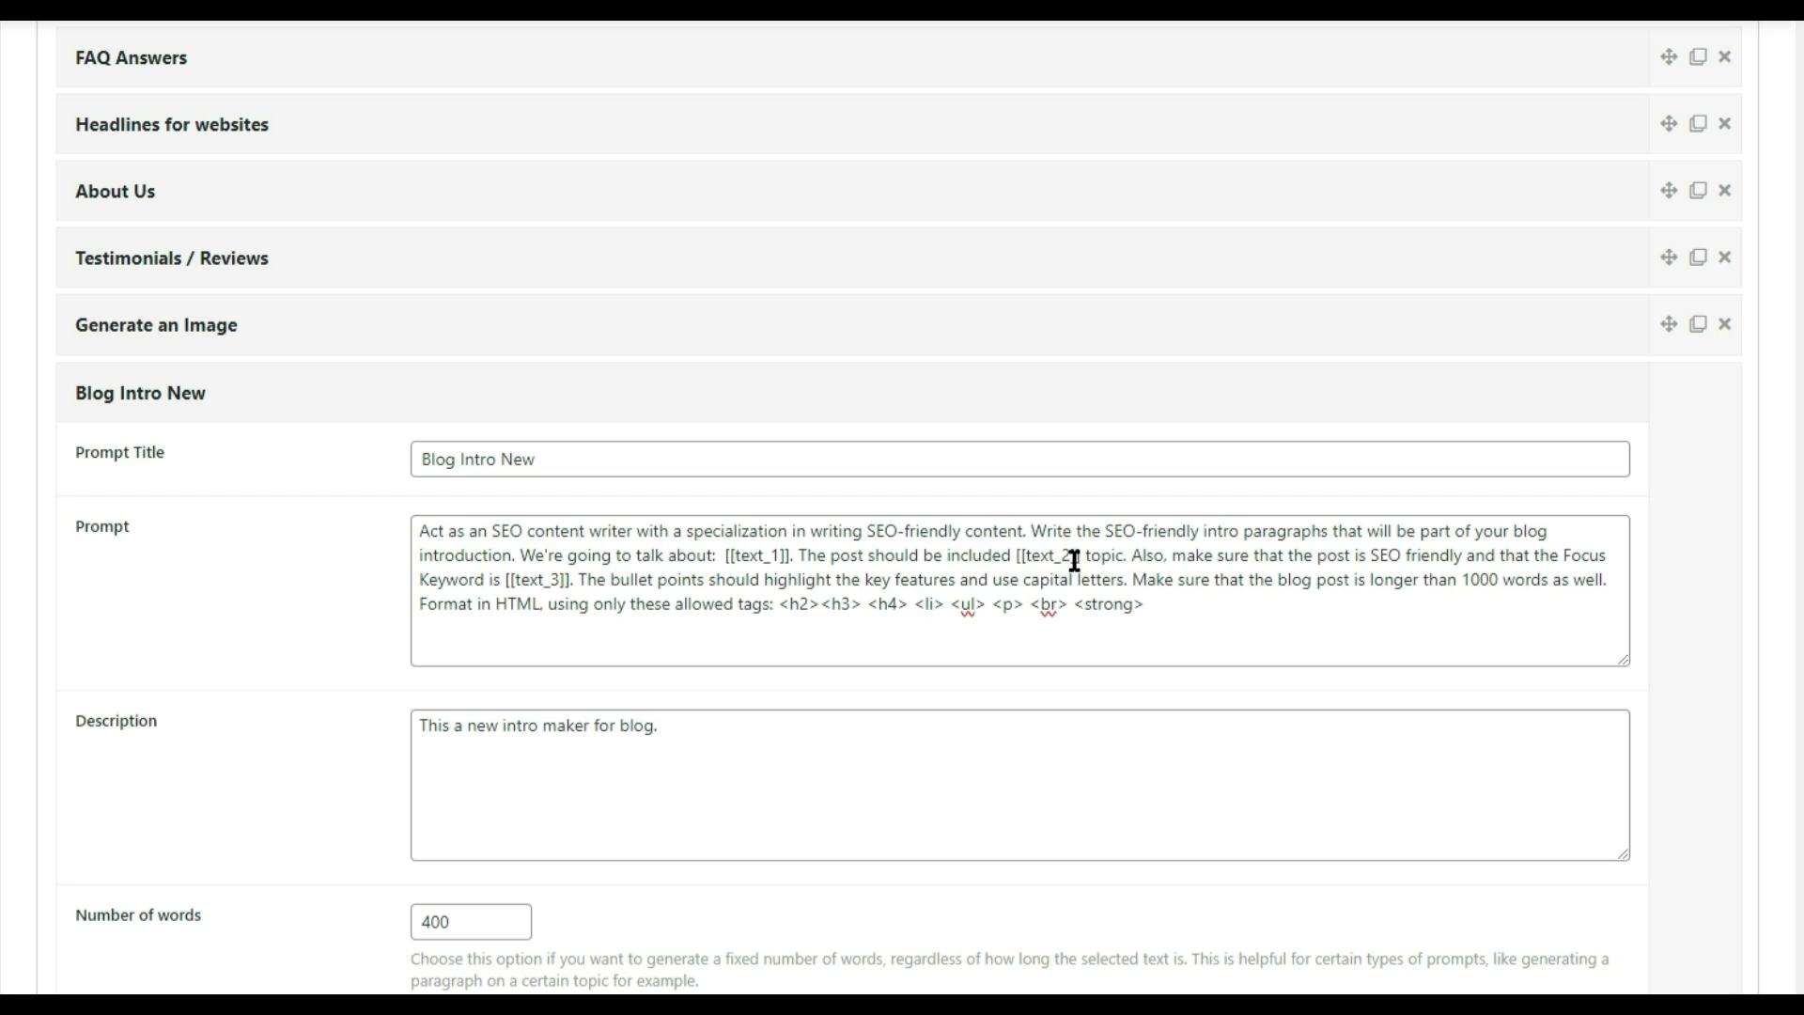
scroll(1023, 571, "down", 15)
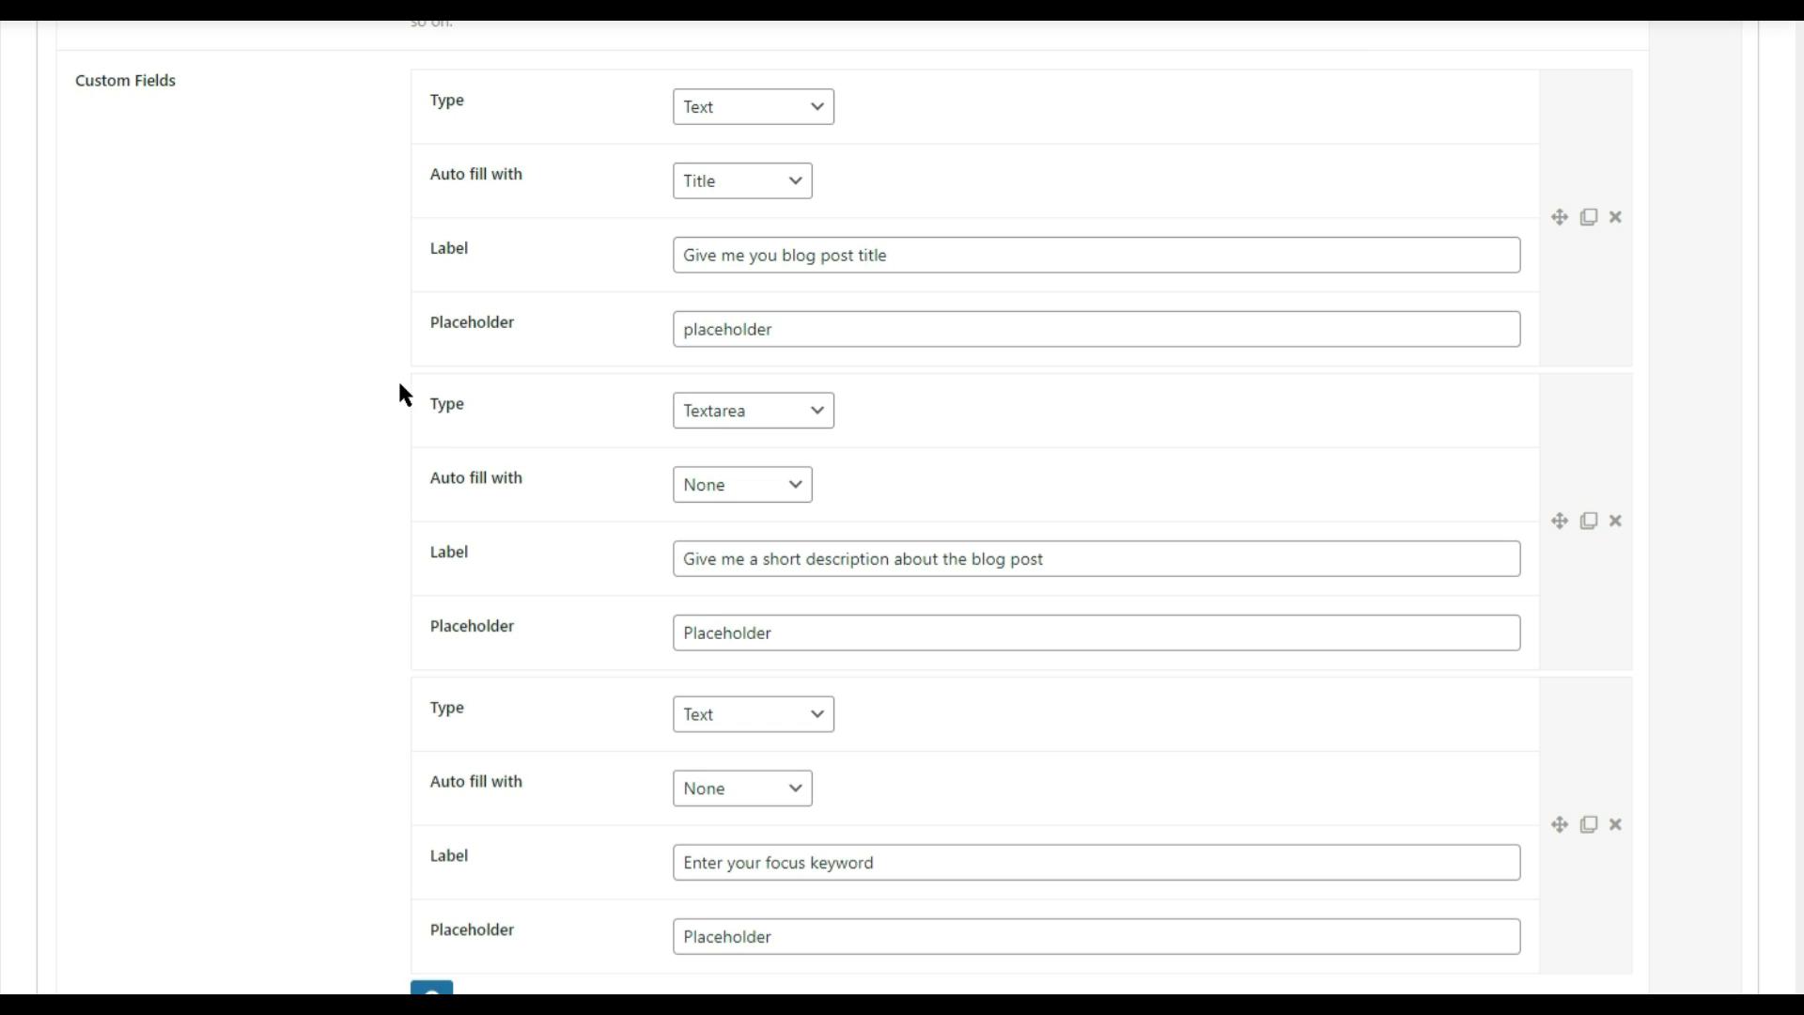
Step: Examine the [[text_3]] variable in the prompt and compare it with the focus keyword custom field
scroll(398, 378, "up", 15)
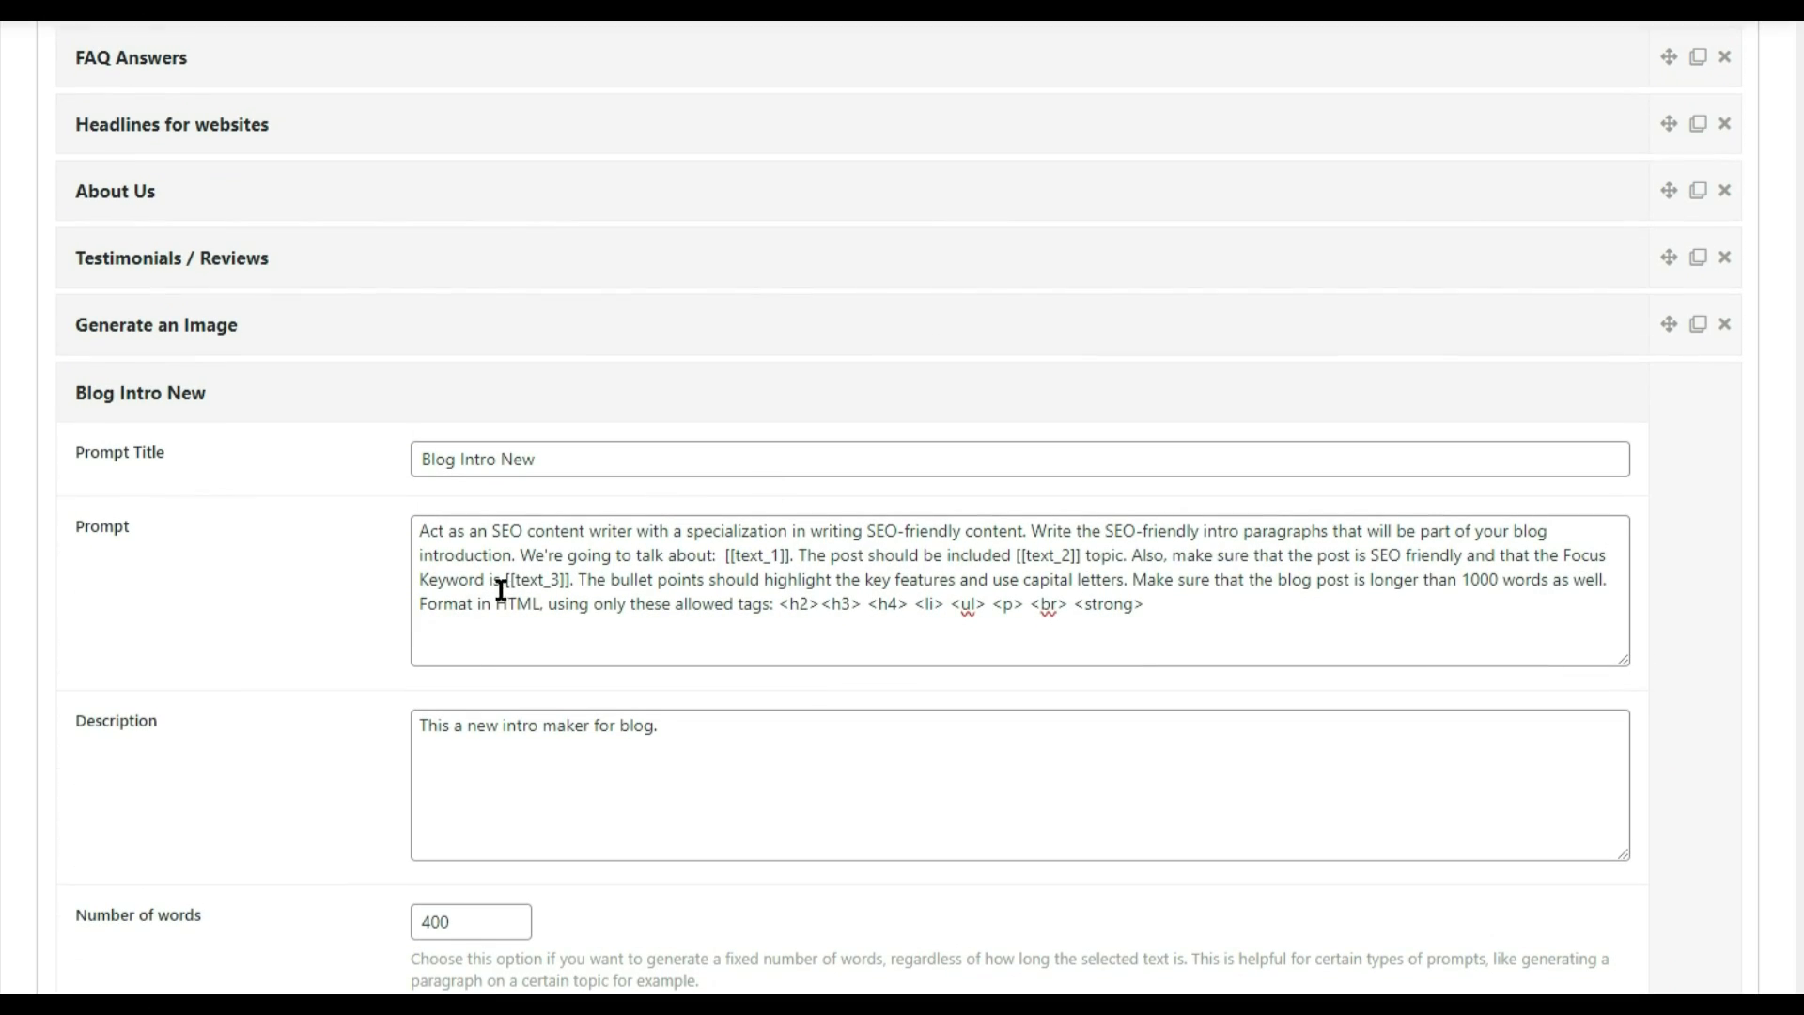
left_click_drag(504, 579, 572, 580)
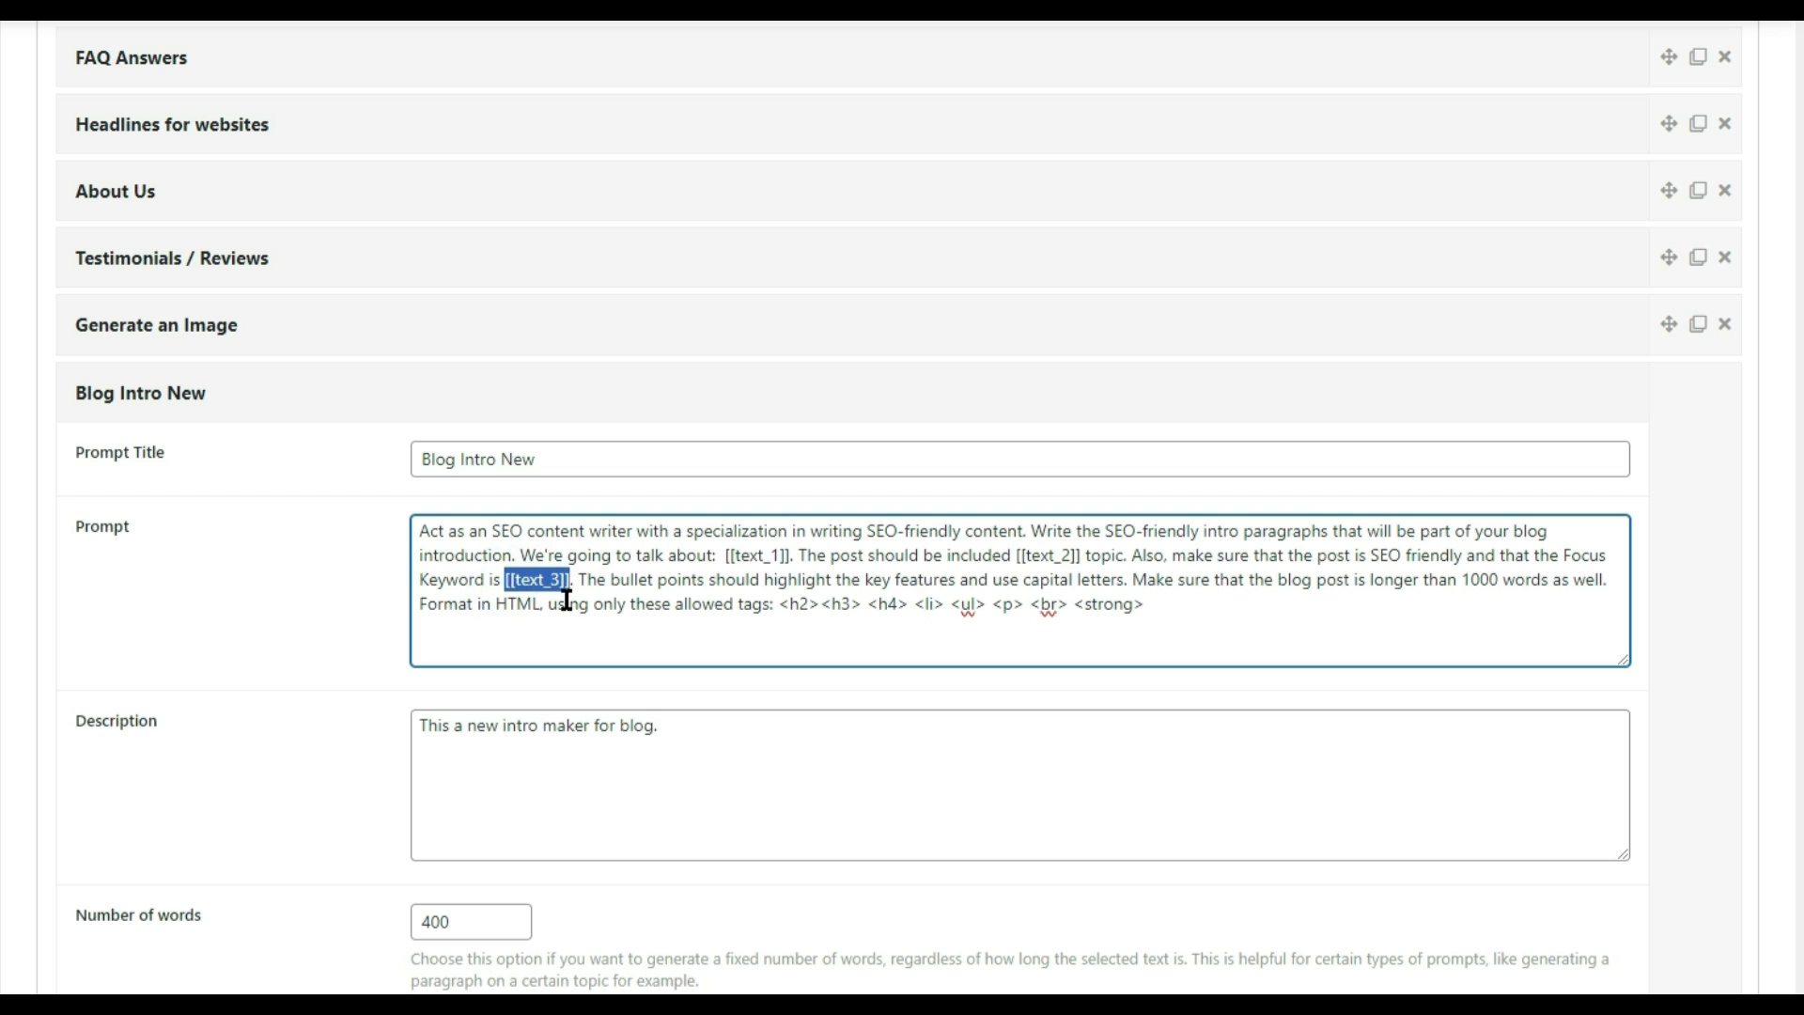
scroll(864, 703, "down", 10)
scroll(811, 744, "down", 5)
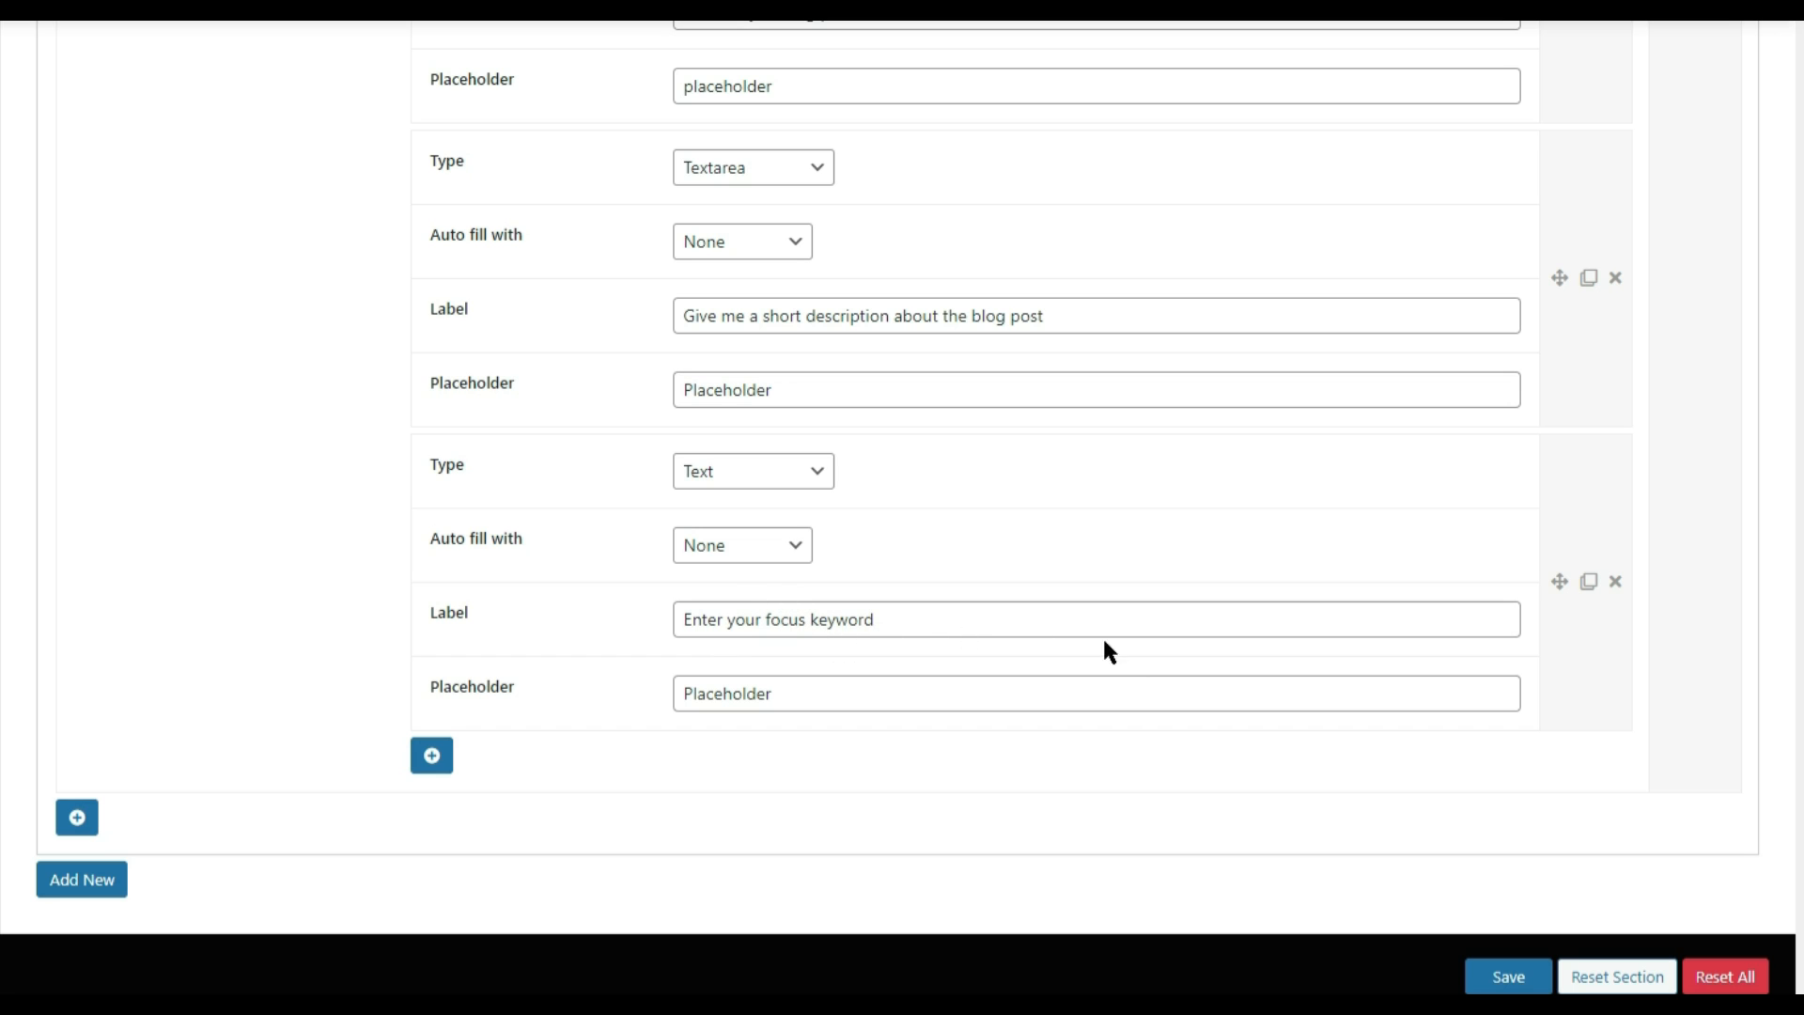
scroll(711, 630, "up", 5)
scroll(708, 620, "up", 10)
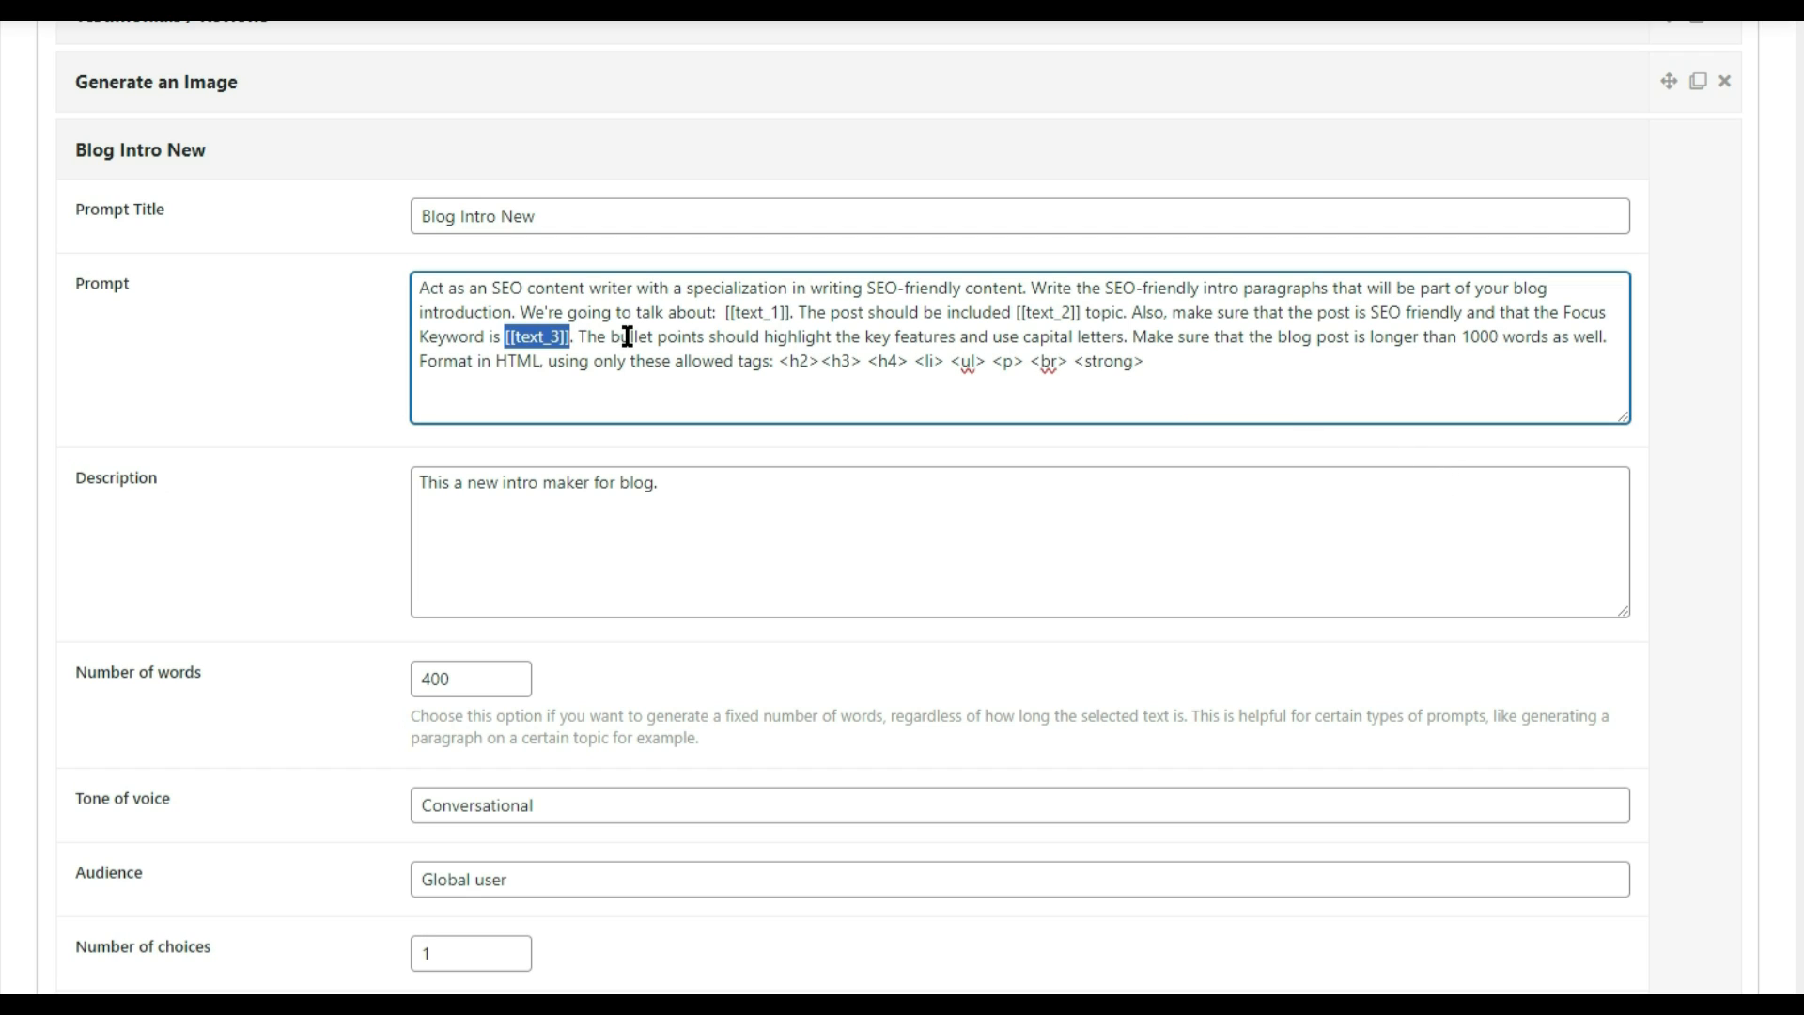
Step: Delete the sentences about bullet points and the 1000-word length from Blog Intro New's prompt text and save the settings
left_click_drag(1479, 337, 1568, 342)
left_click(1568, 342)
left_click_drag(579, 336, 1615, 336)
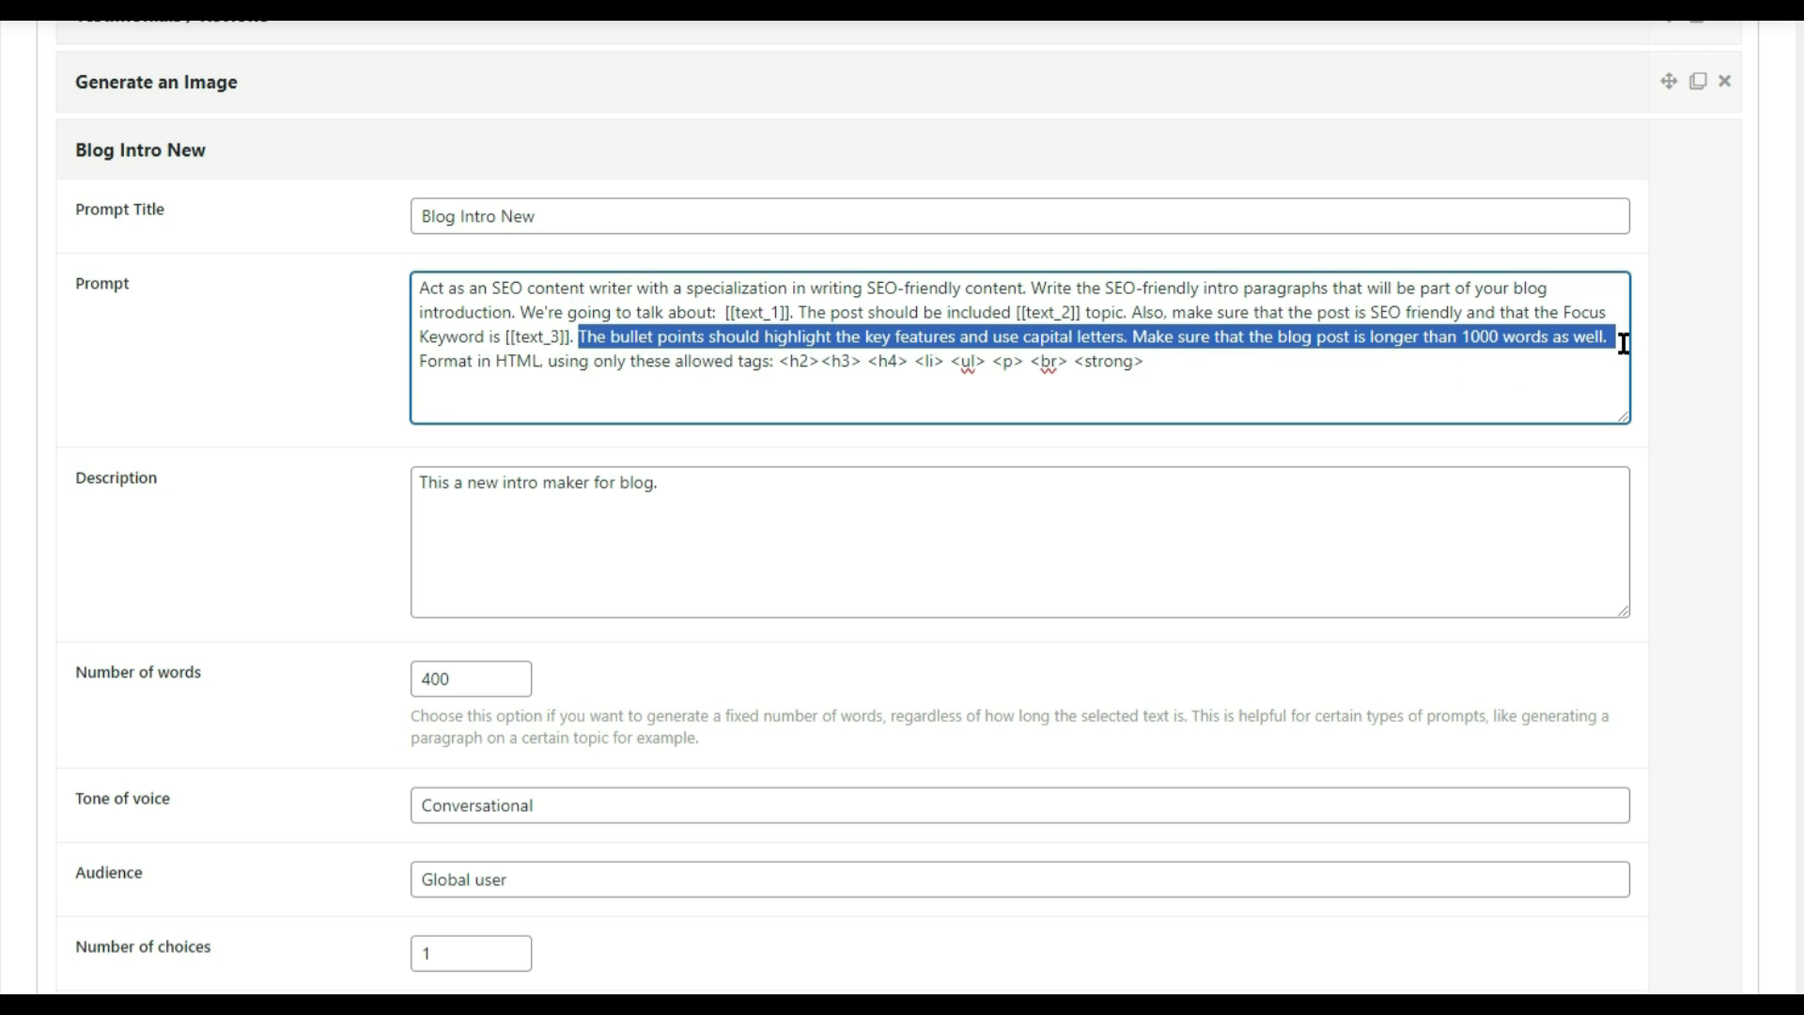
key("BackSpace")
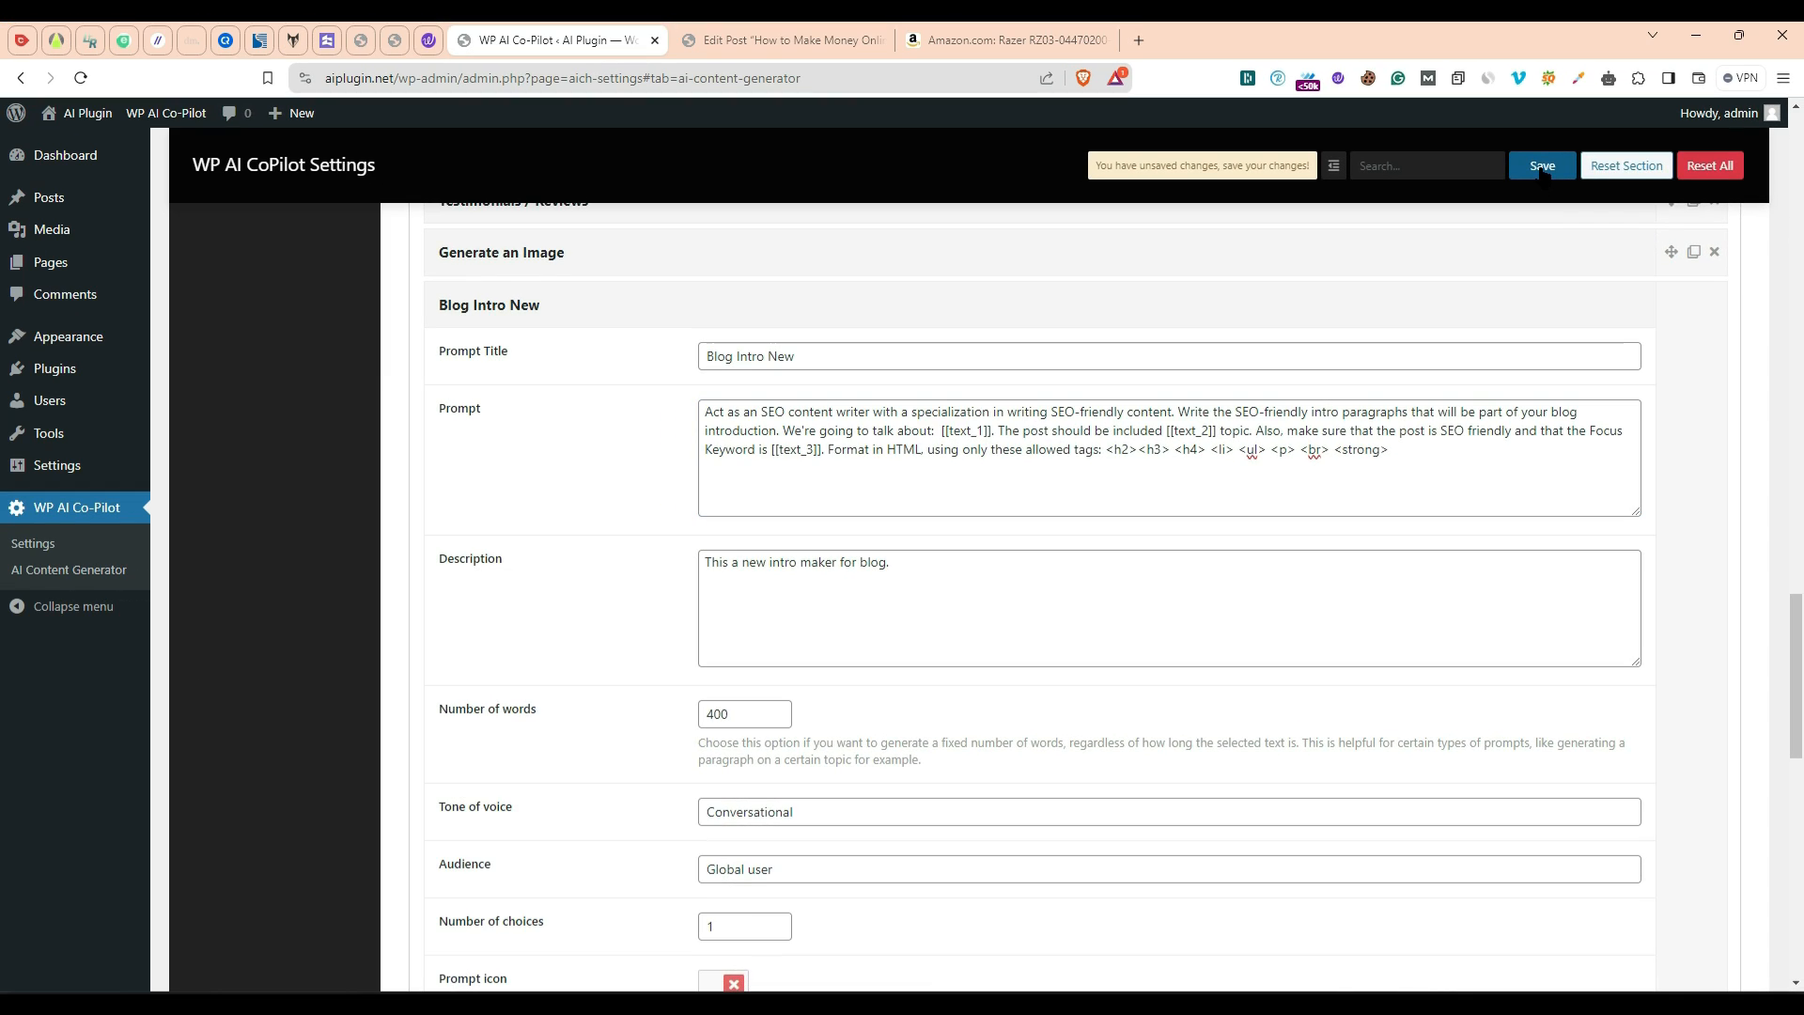
left_click(1542, 169)
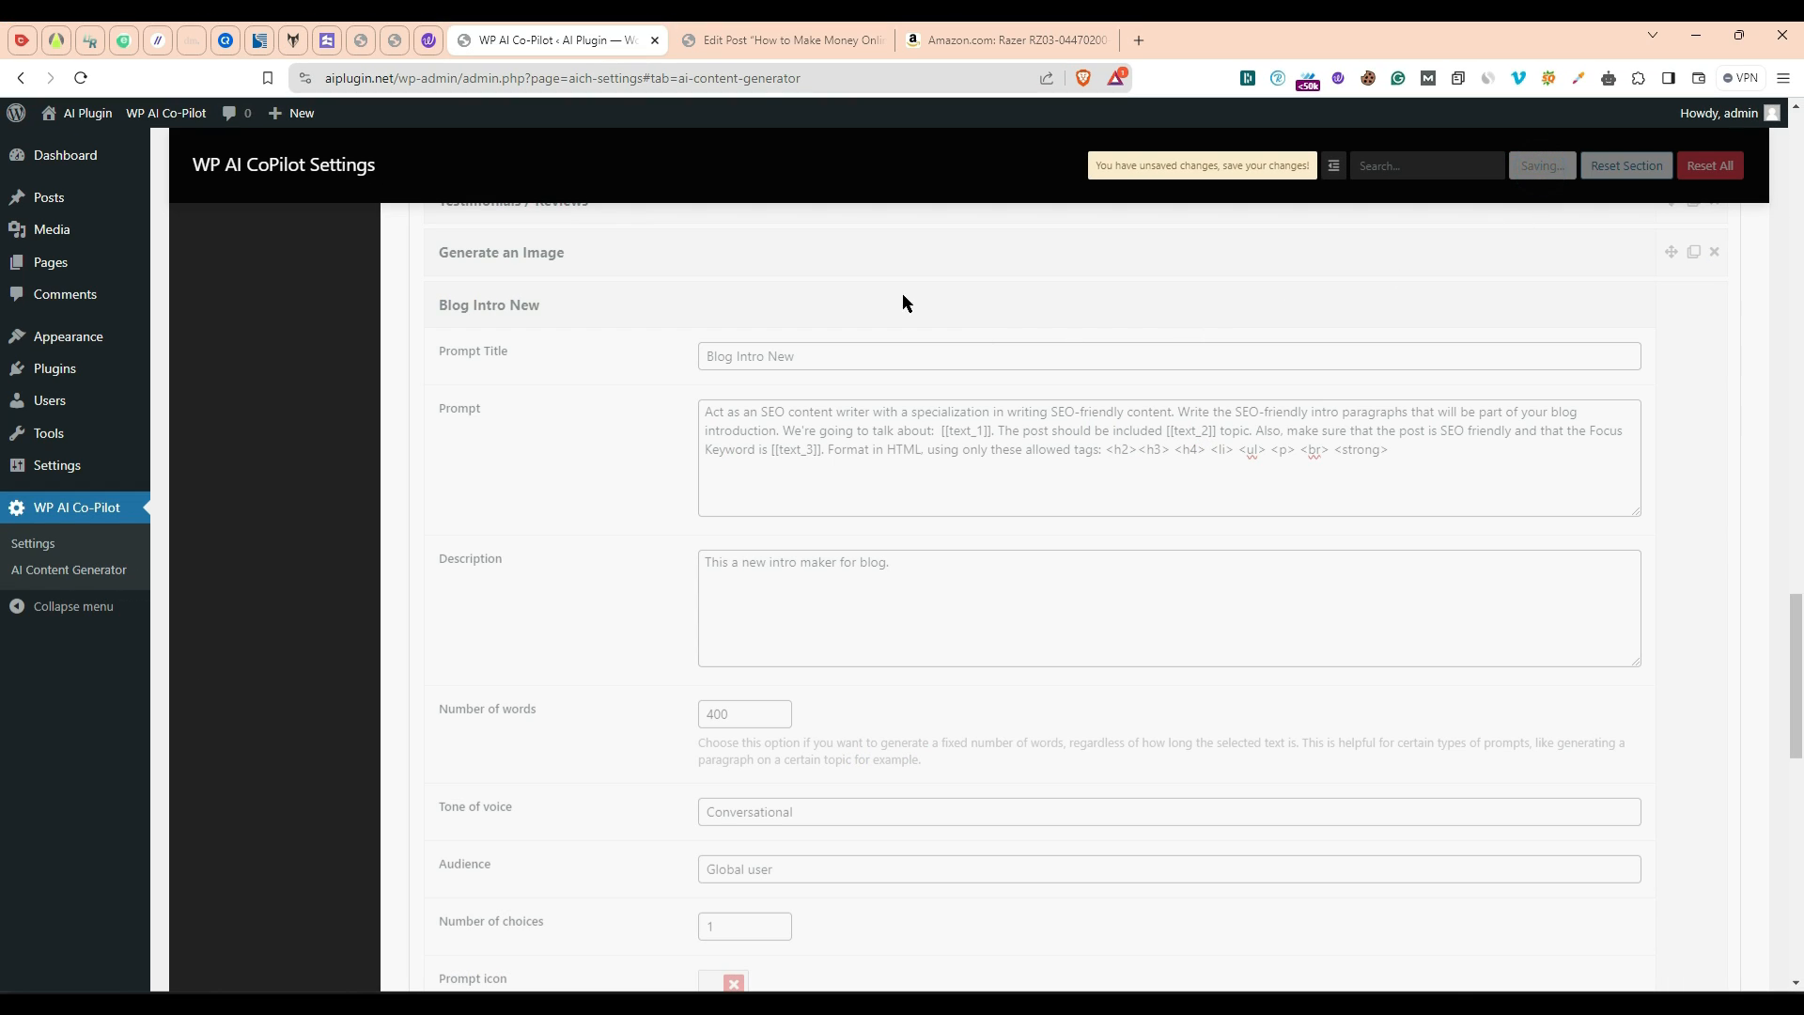
Step: Clear all body content from the "How to Make Money Online: A Comprehensive Guide" post, keeping its title
left_click(780, 40)
double_click(693, 535)
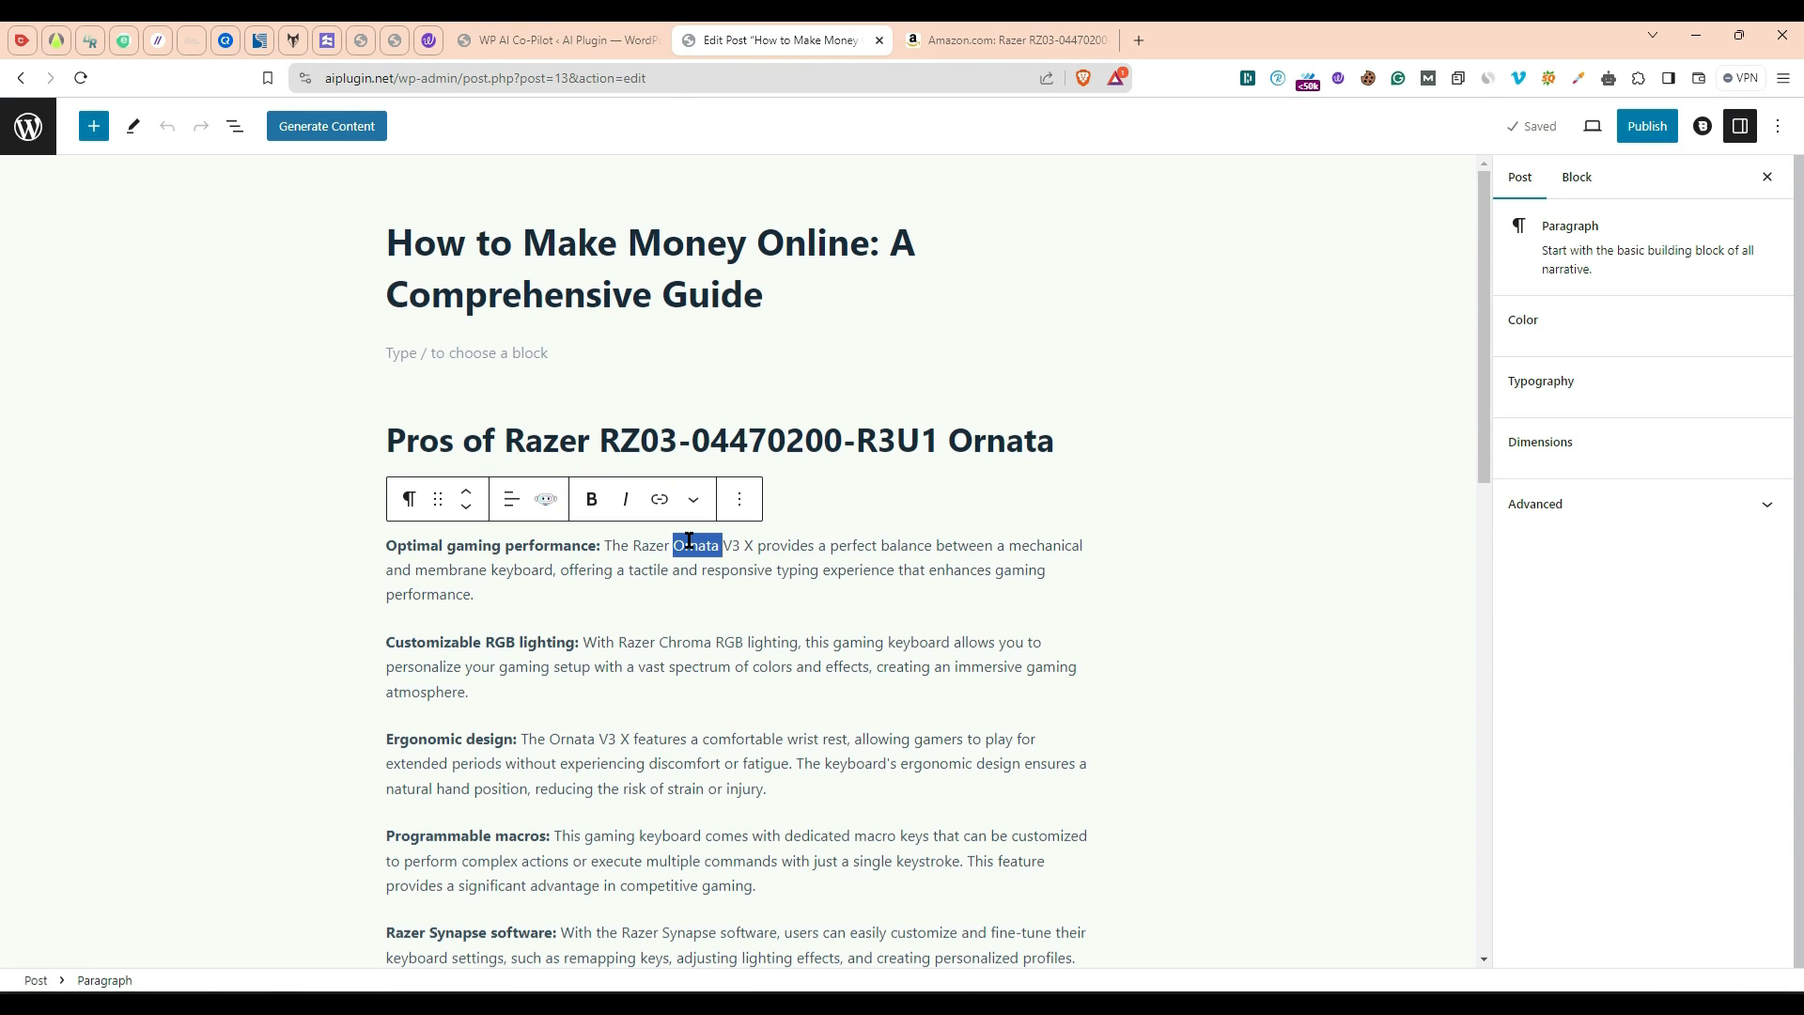
key("ctrl+a")
key("ctrl+a")
key("Delete")
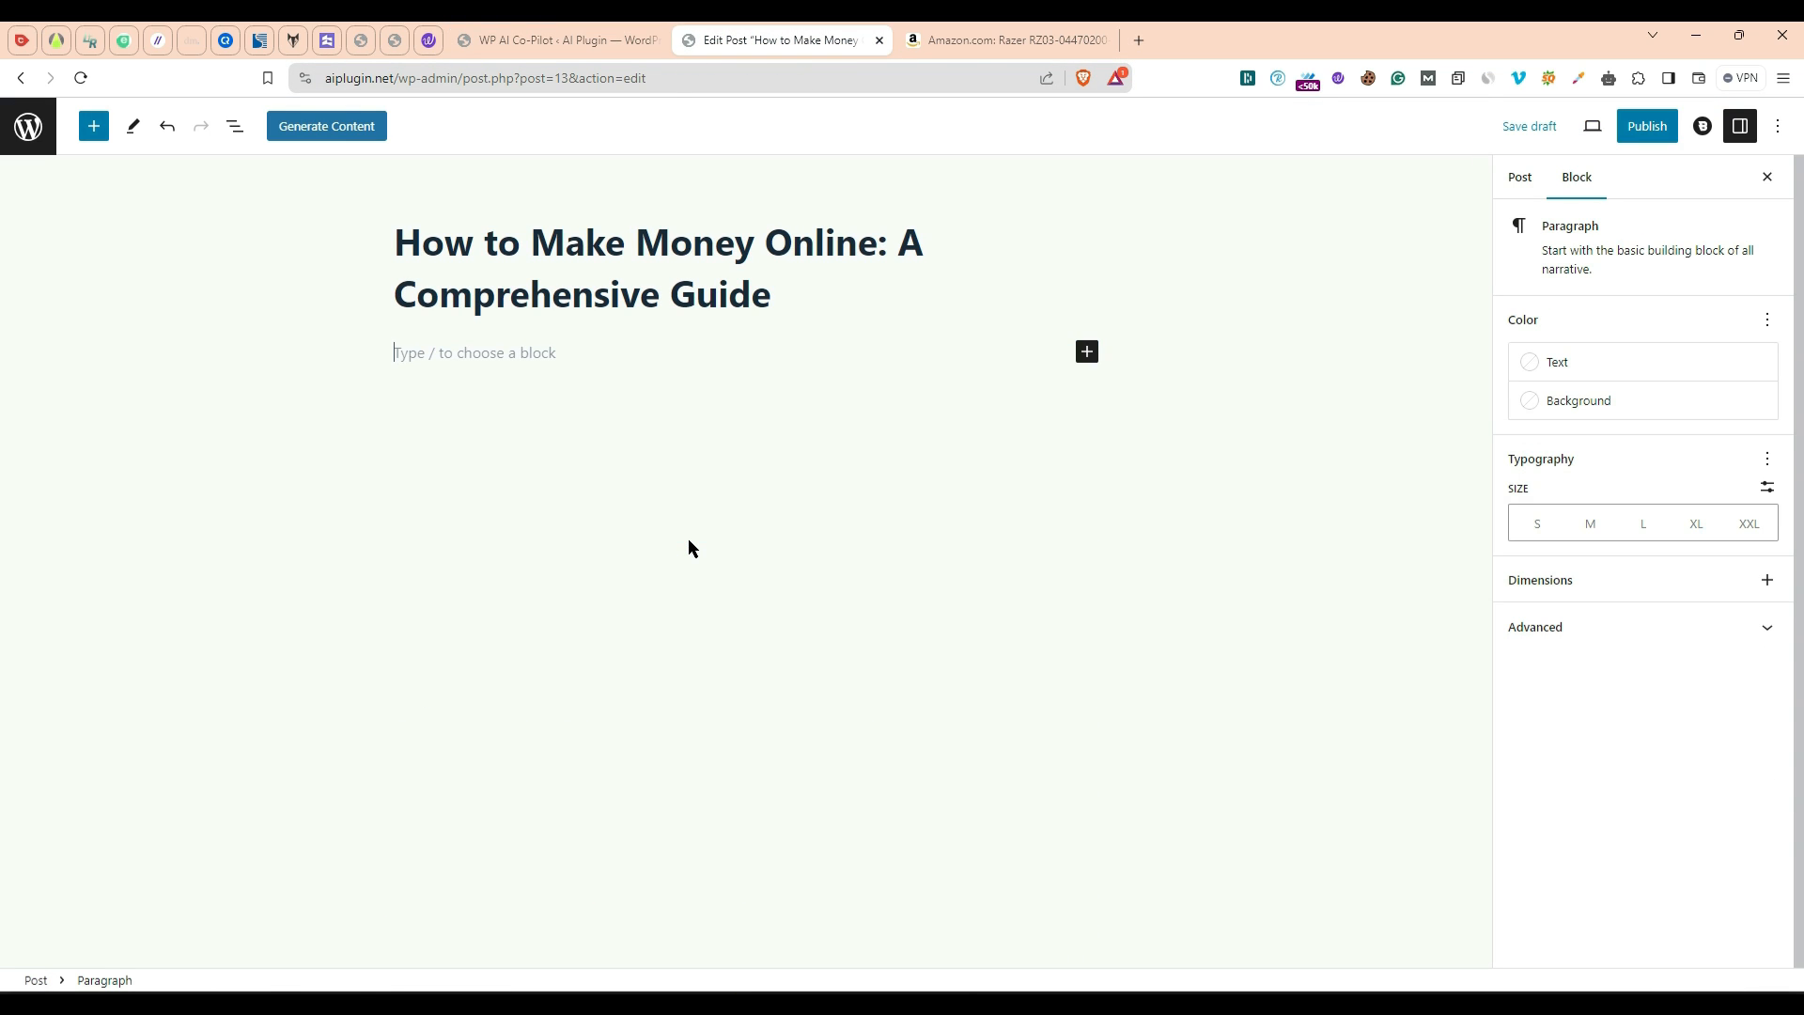
Step: Search the content generator's prompts for "blog intro", open Blog Intro New, and check its prefilled post title
left_click(327, 126)
left_click(1532, 142)
type("blo")
type("g intro")
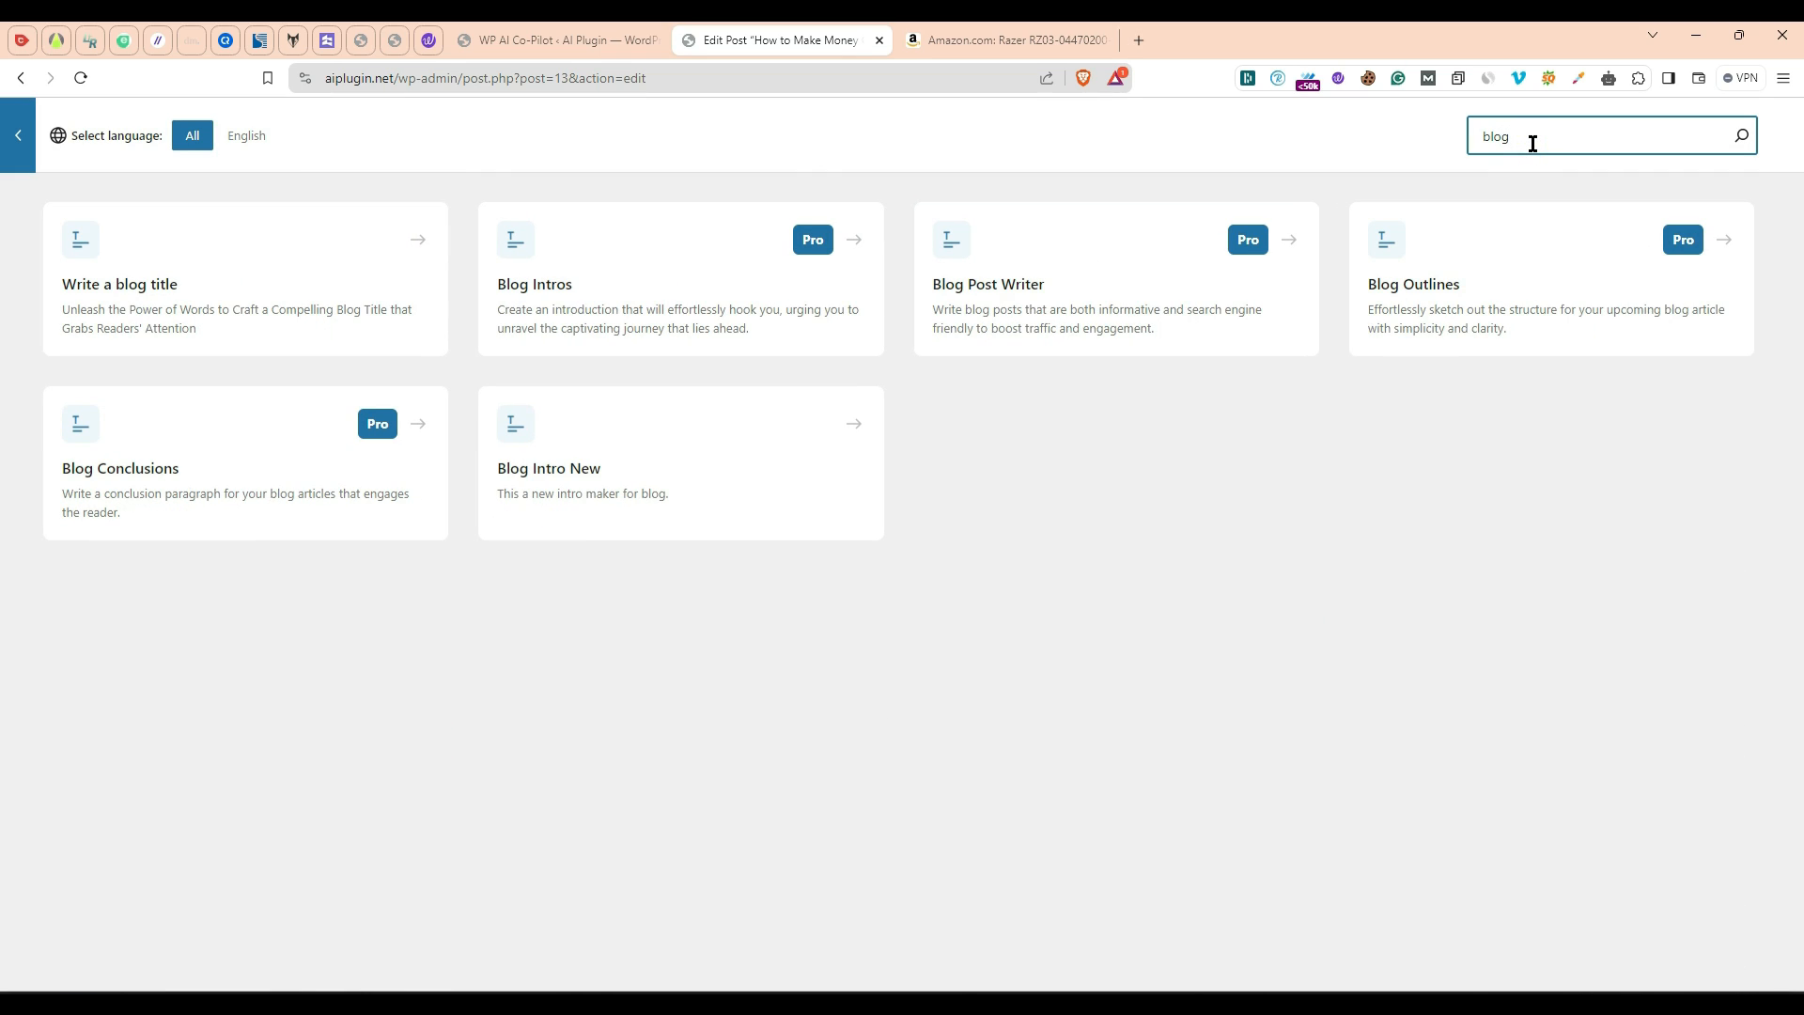
left_click(766, 242)
left_click_drag(91, 230, 203, 238)
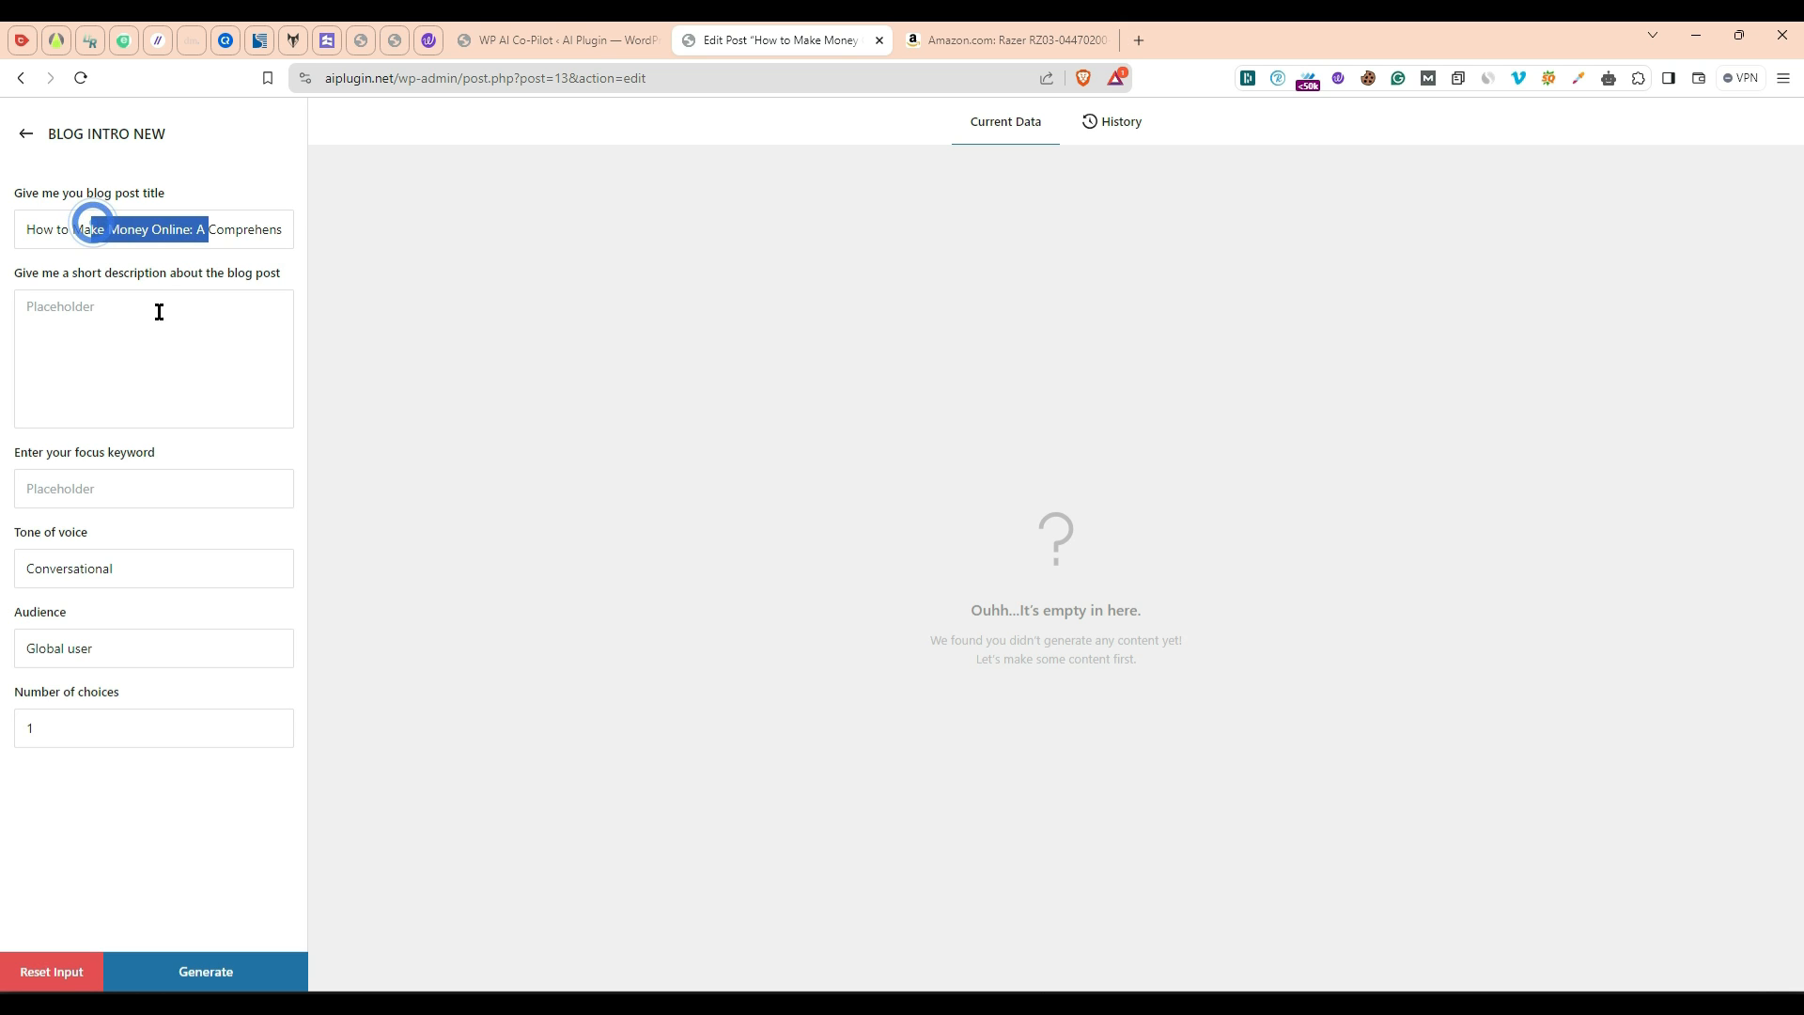
Step: Describe the post as "This blog post about how to make money online.", set the focus keyword to "Make money online", and generate the intro
left_click(128, 350)
type("Thi")
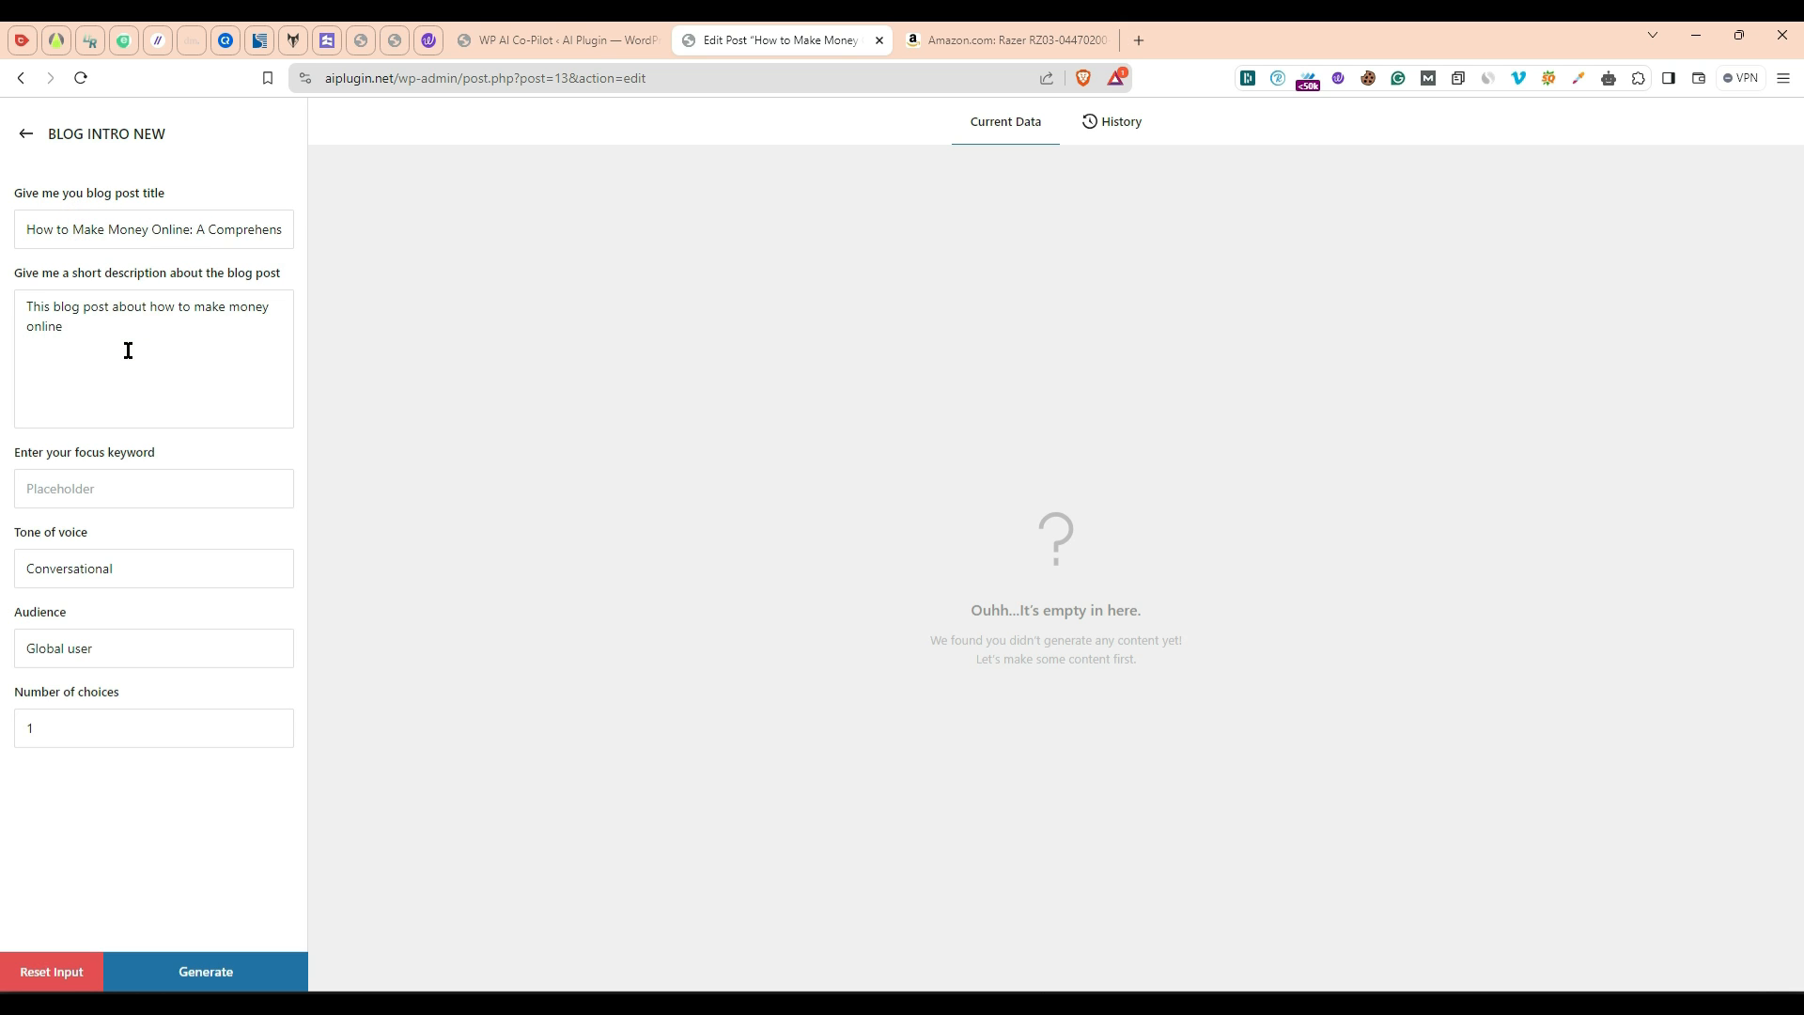
type(".")
left_click(136, 481)
type("Make money online")
left_click(220, 968)
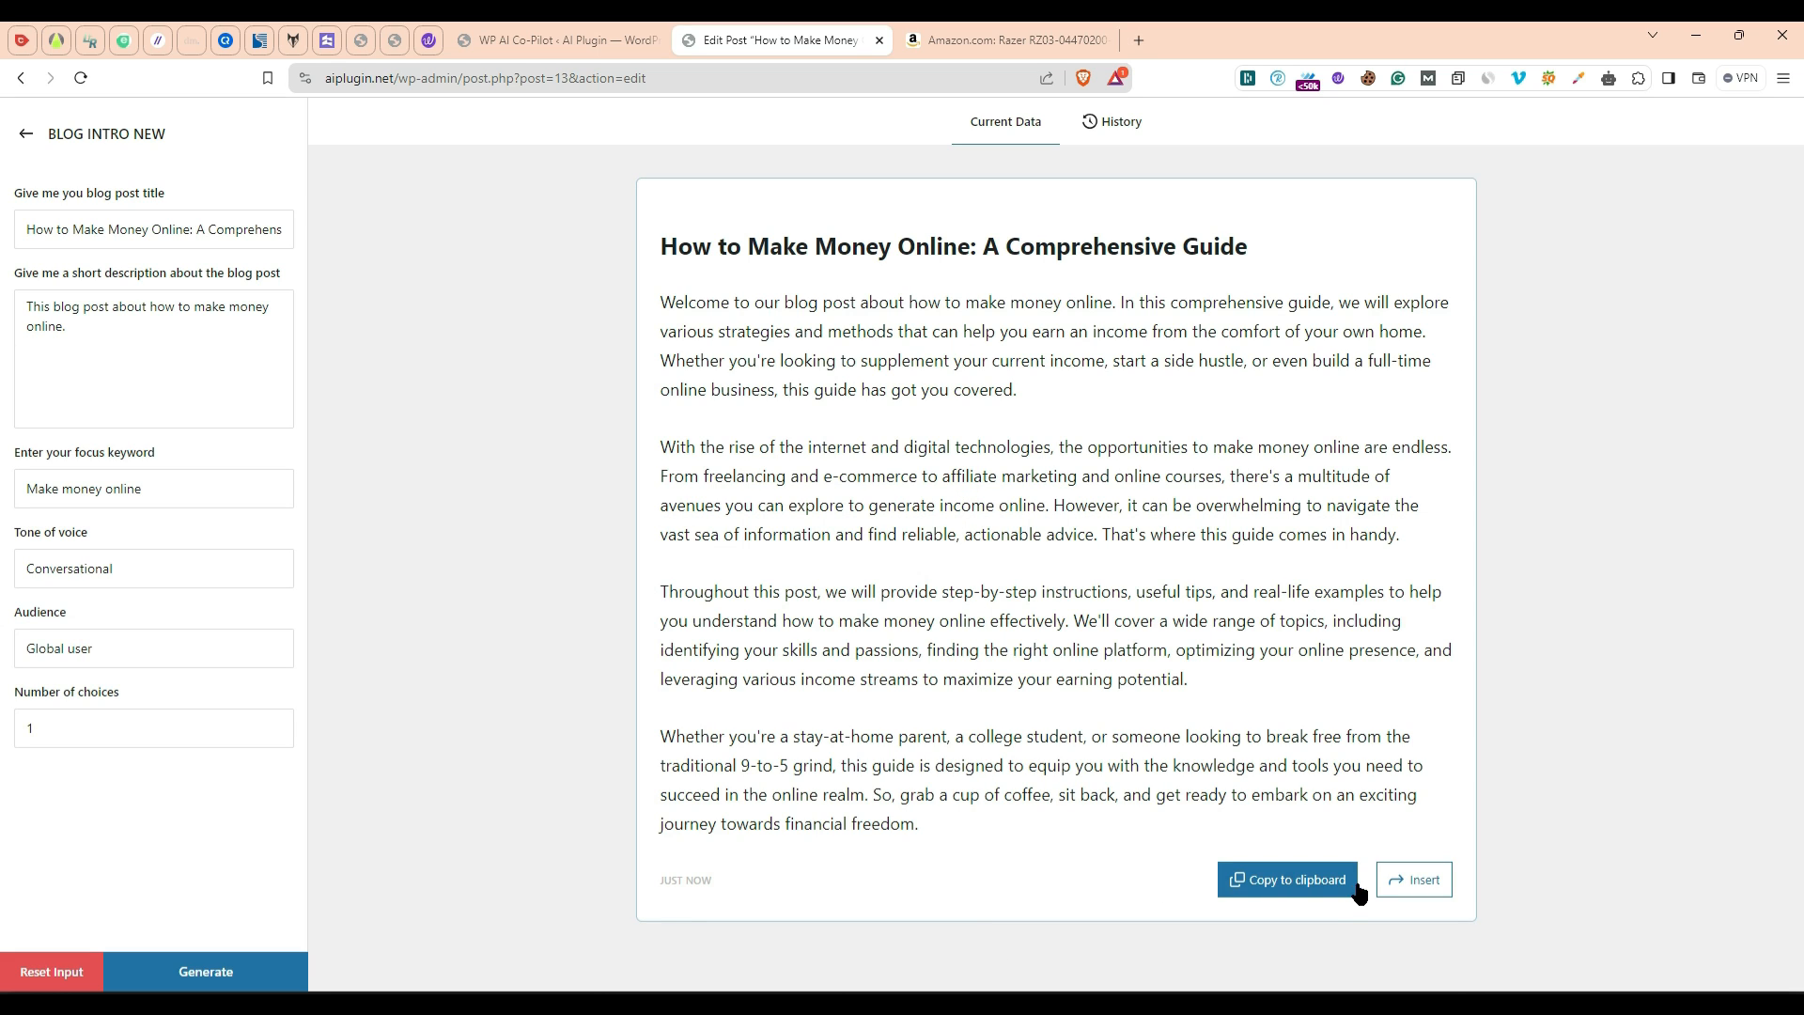
Step: Insert the generated intro into the post and remove its duplicate heading and the empty block above it
left_click(1409, 880)
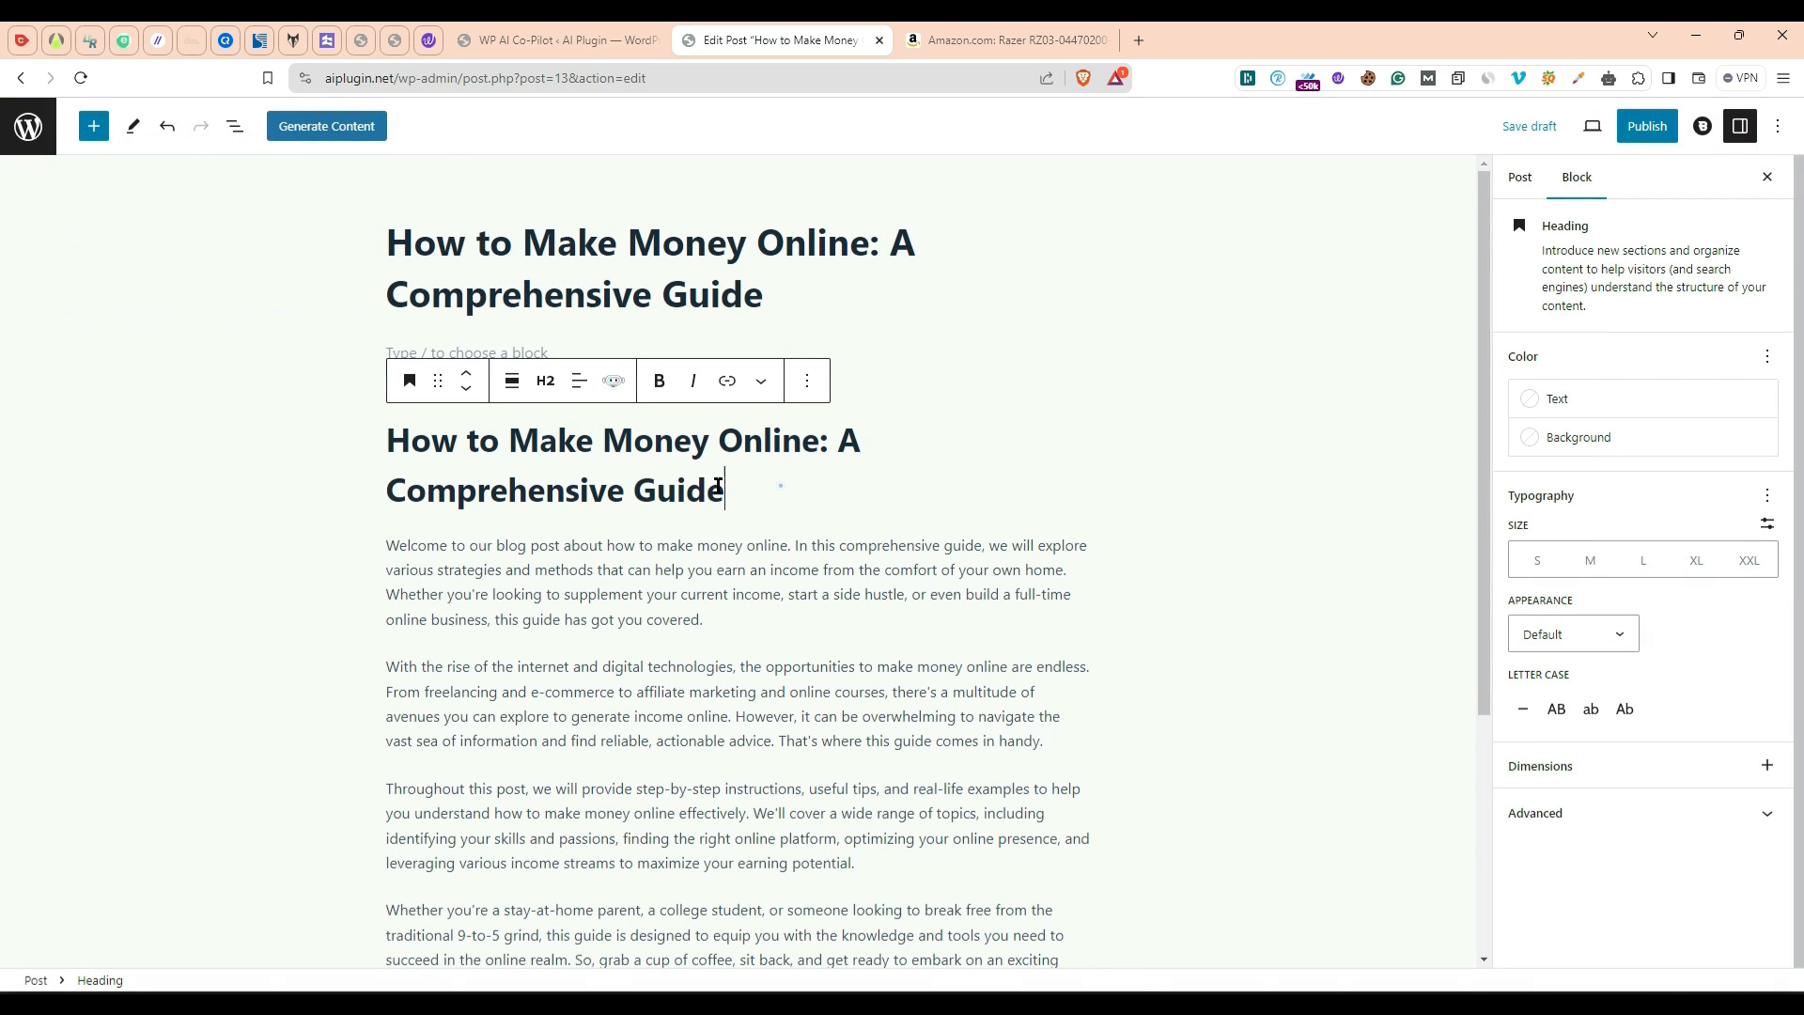
left_click_drag(778, 487, 381, 438)
key("BackSpace")
key("BackSpace")
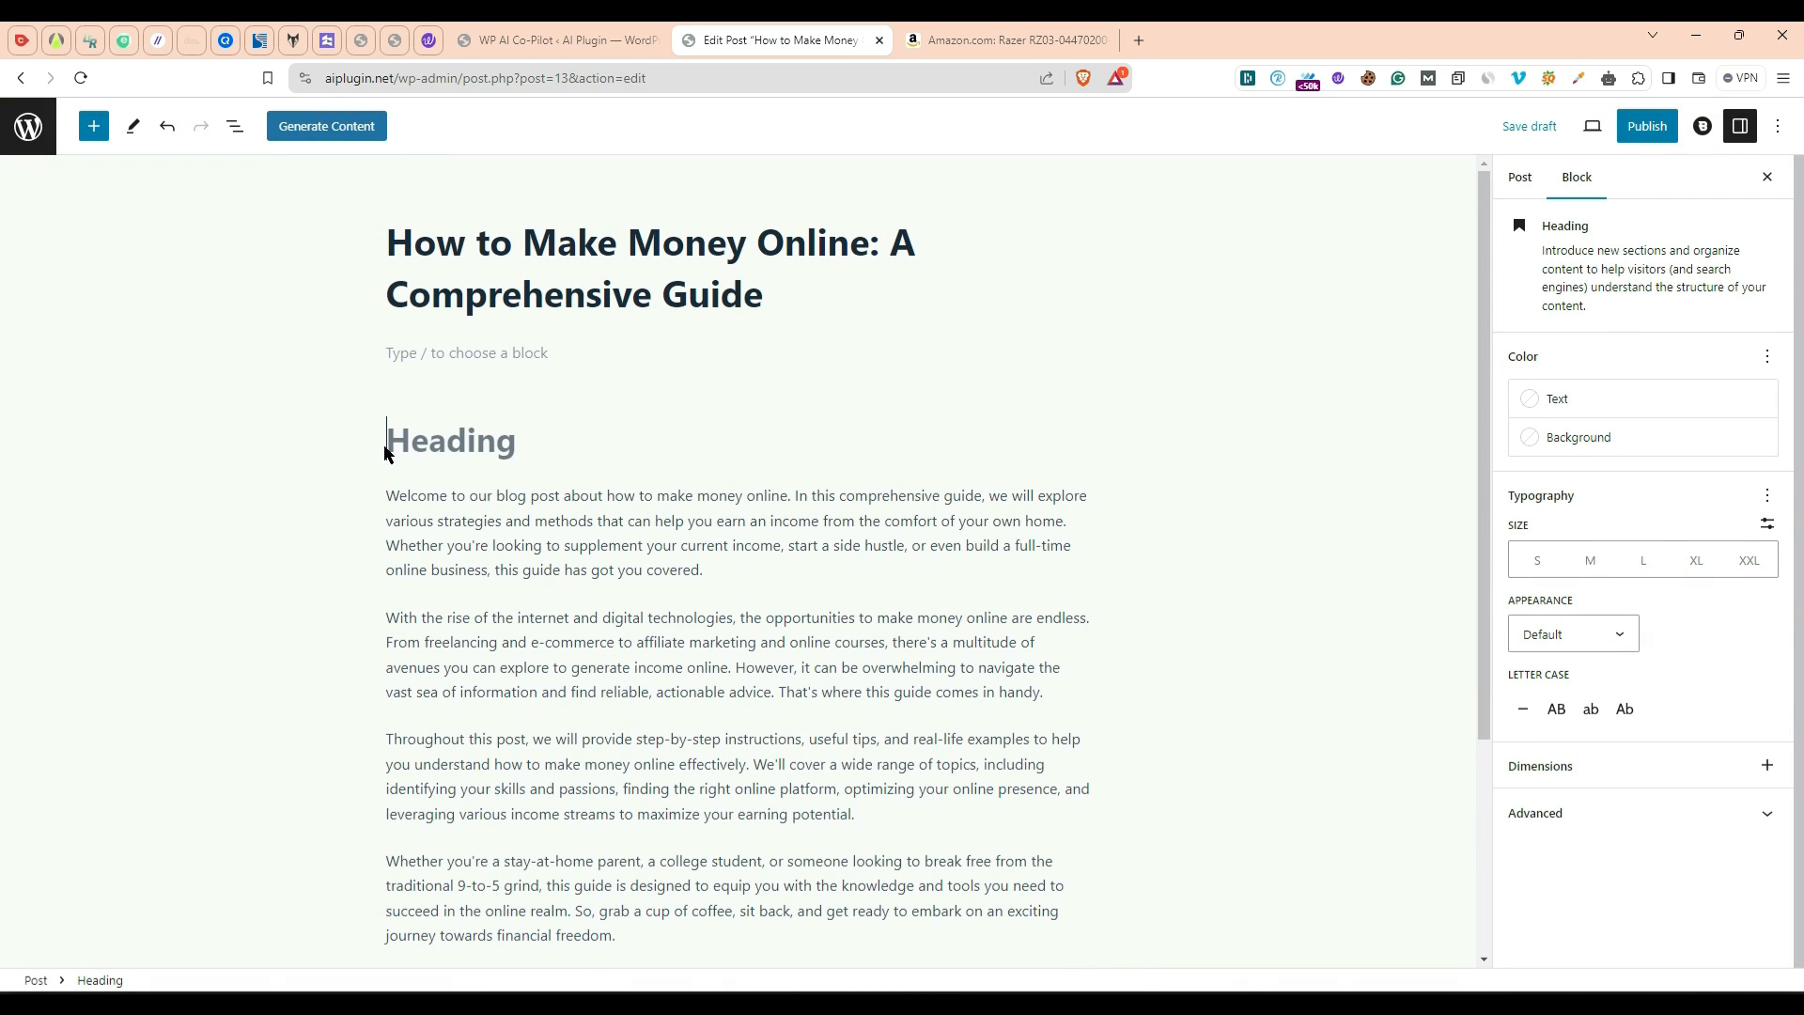
key("BackSpace")
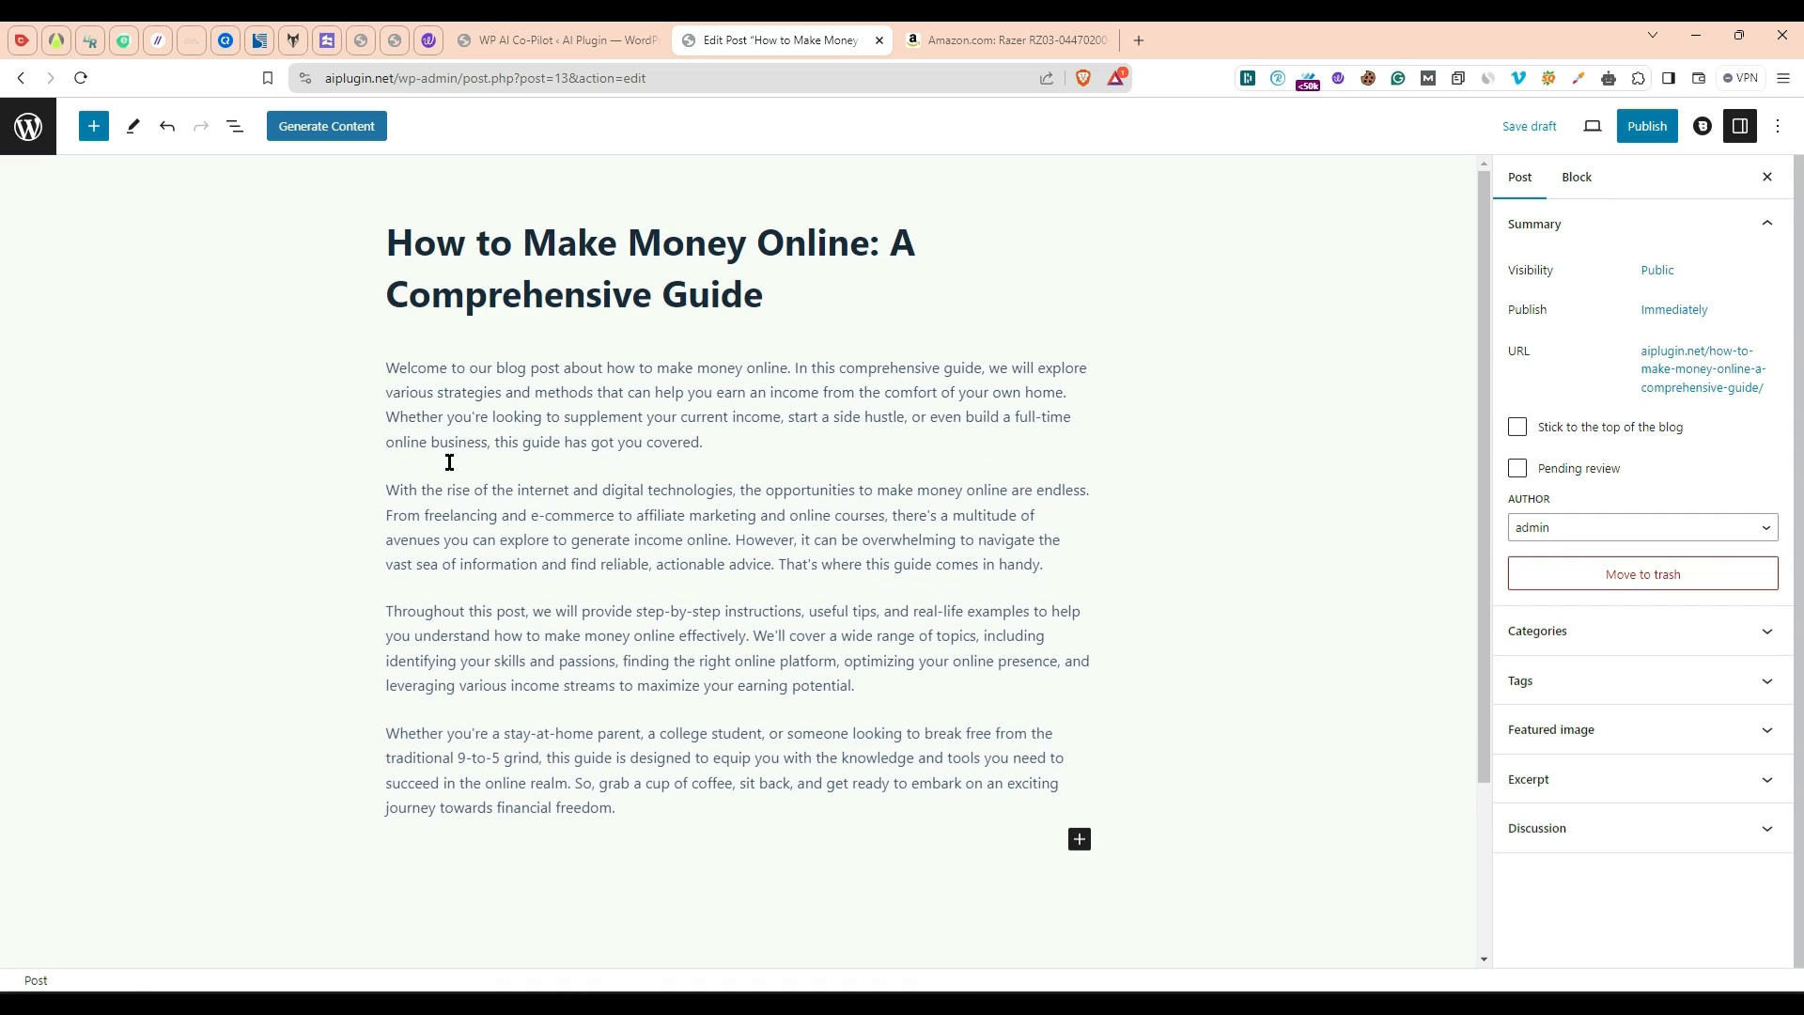
left_click(773, 794)
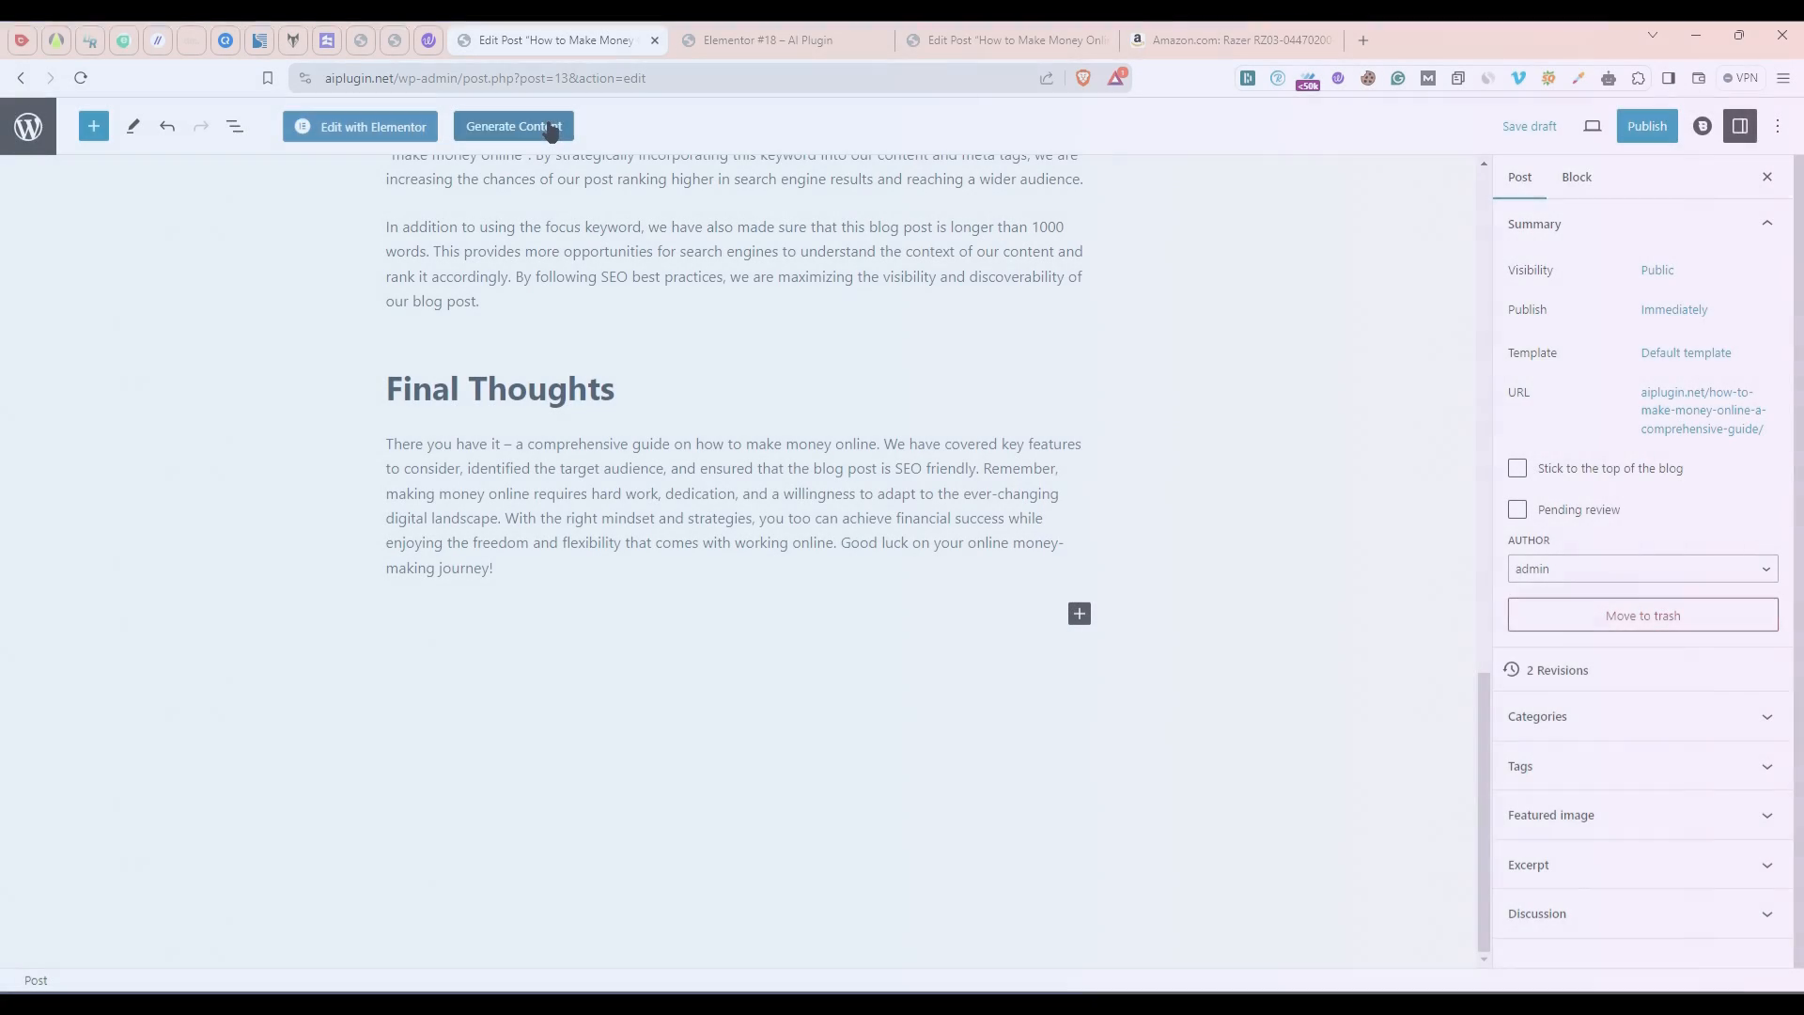
Step: Open the Generate an Image prompt from the post's content generator and describe the image as "beautiful nature"
left_click(503, 124)
scroll(1136, 645, "down", 8)
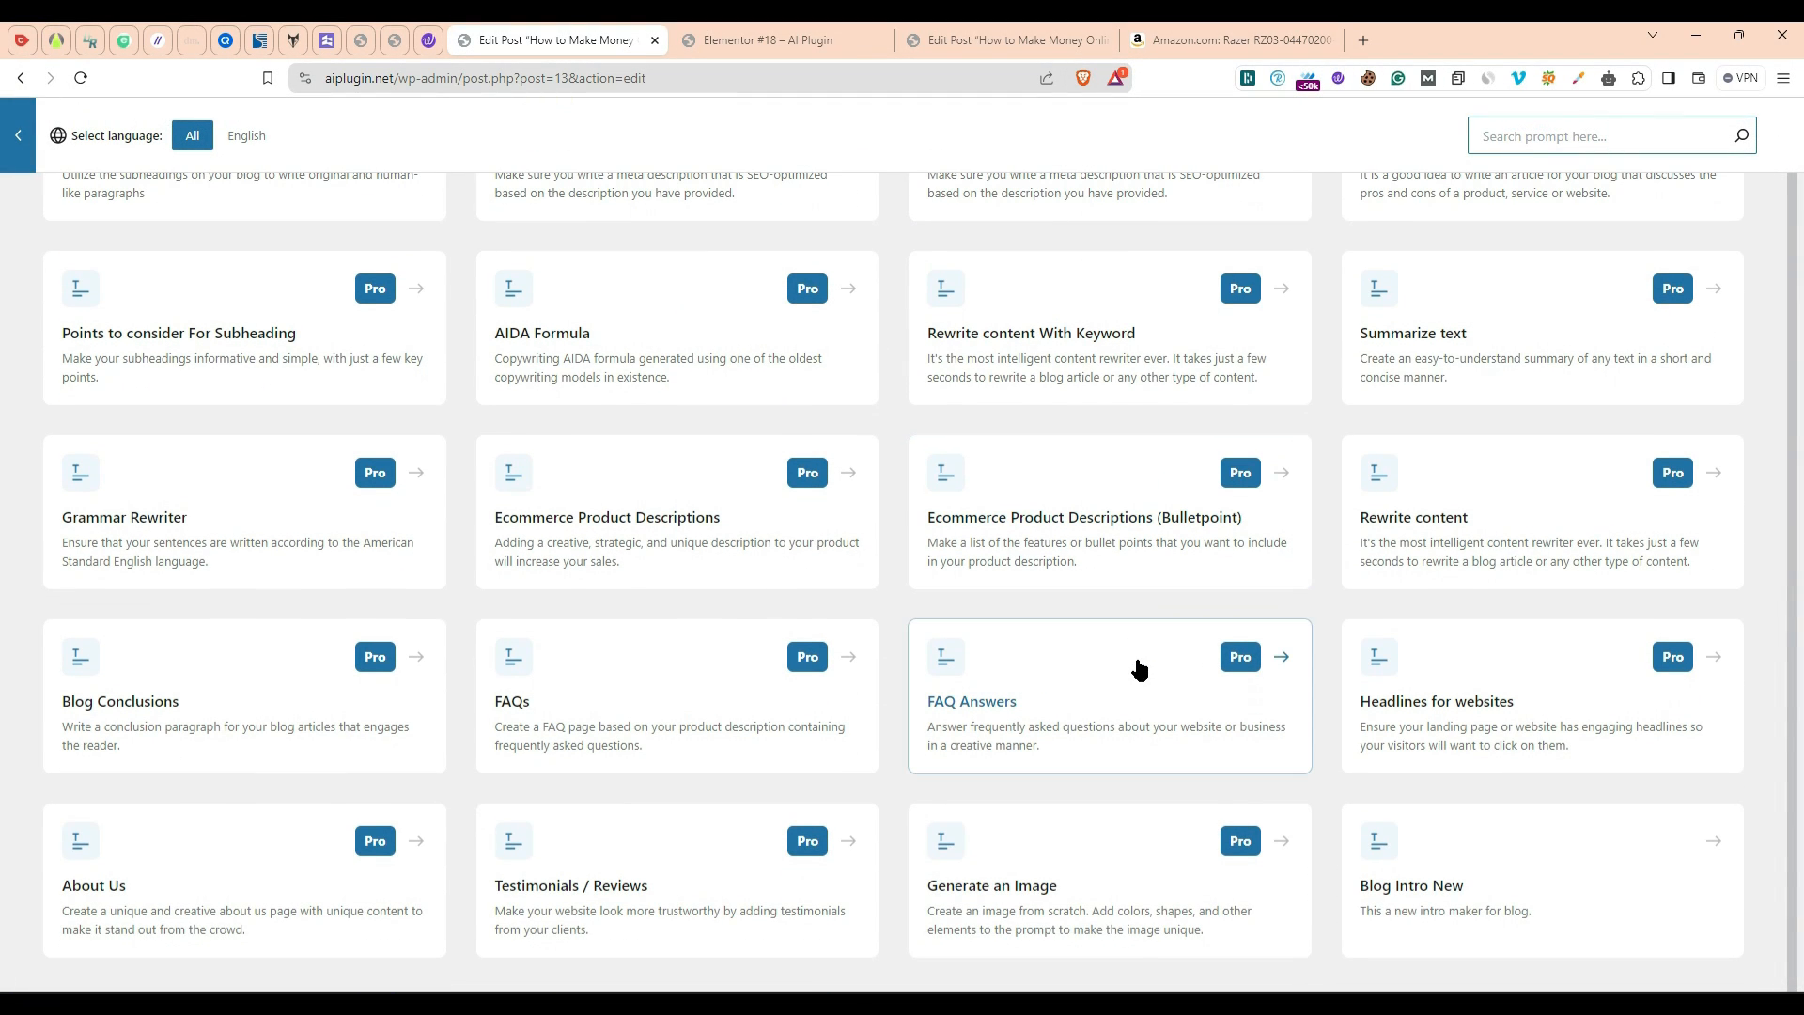
left_click(1158, 890)
left_click(151, 224)
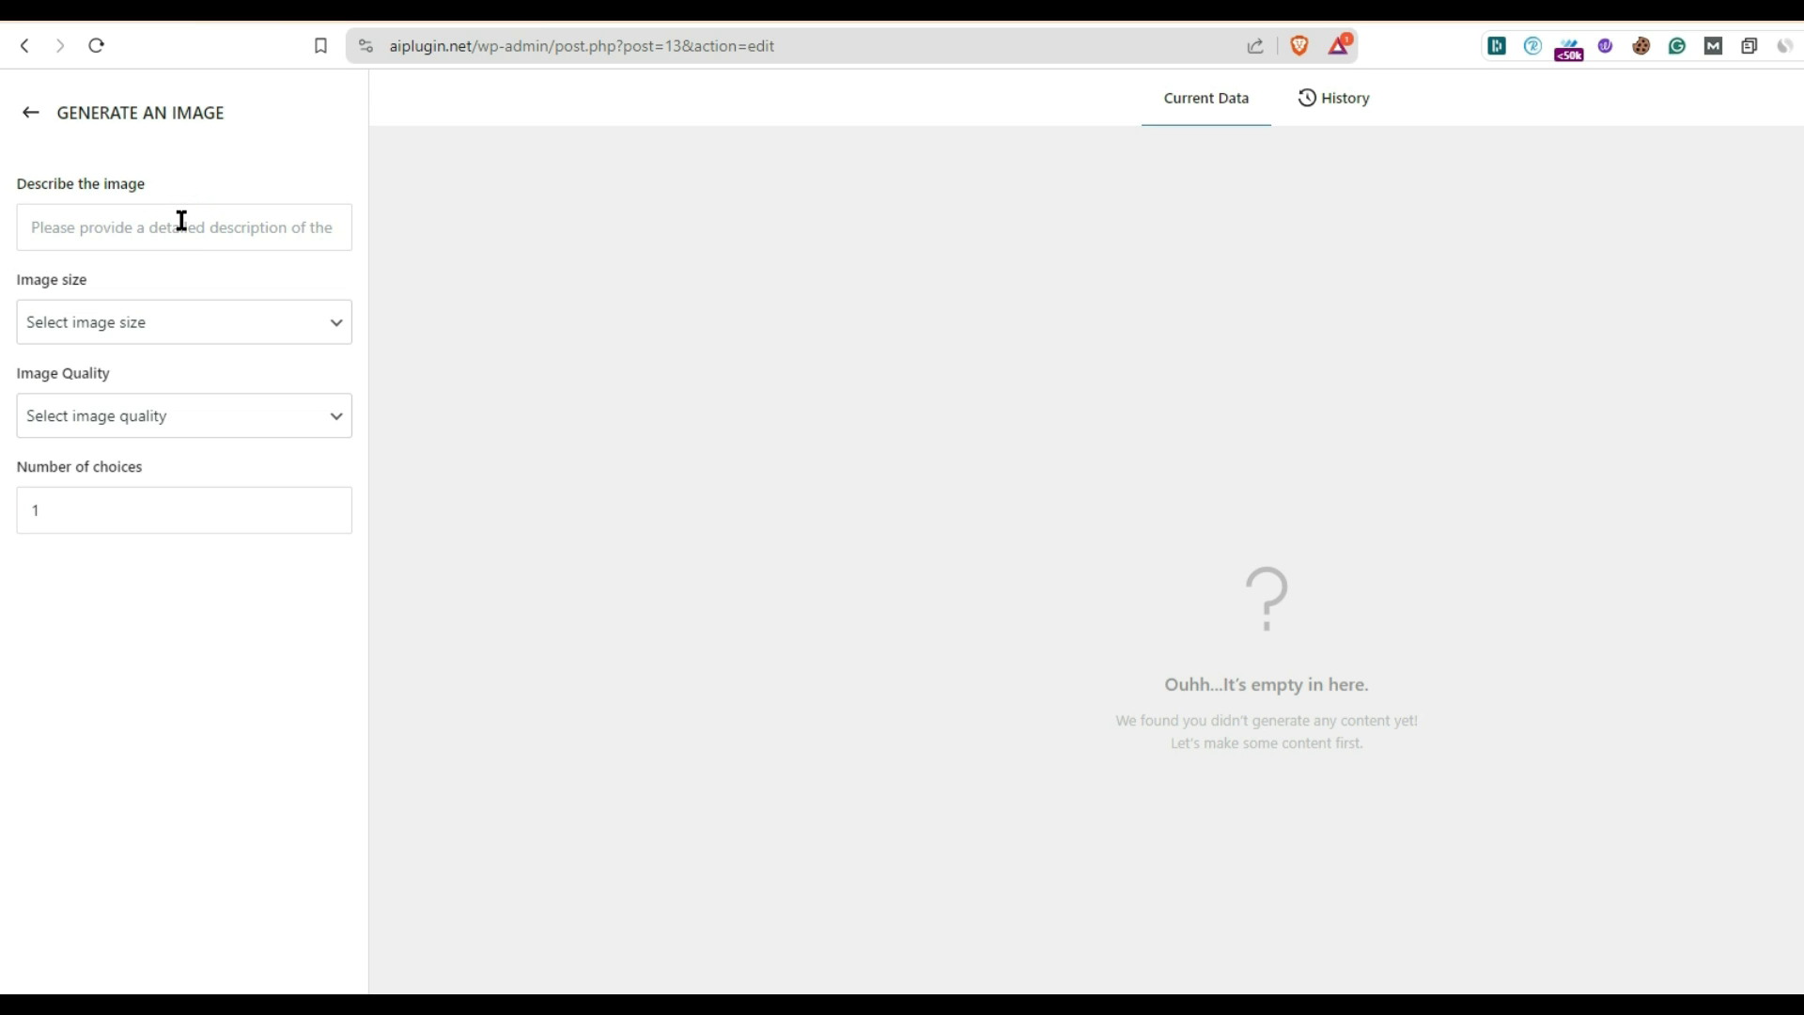
type("beautiful nature")
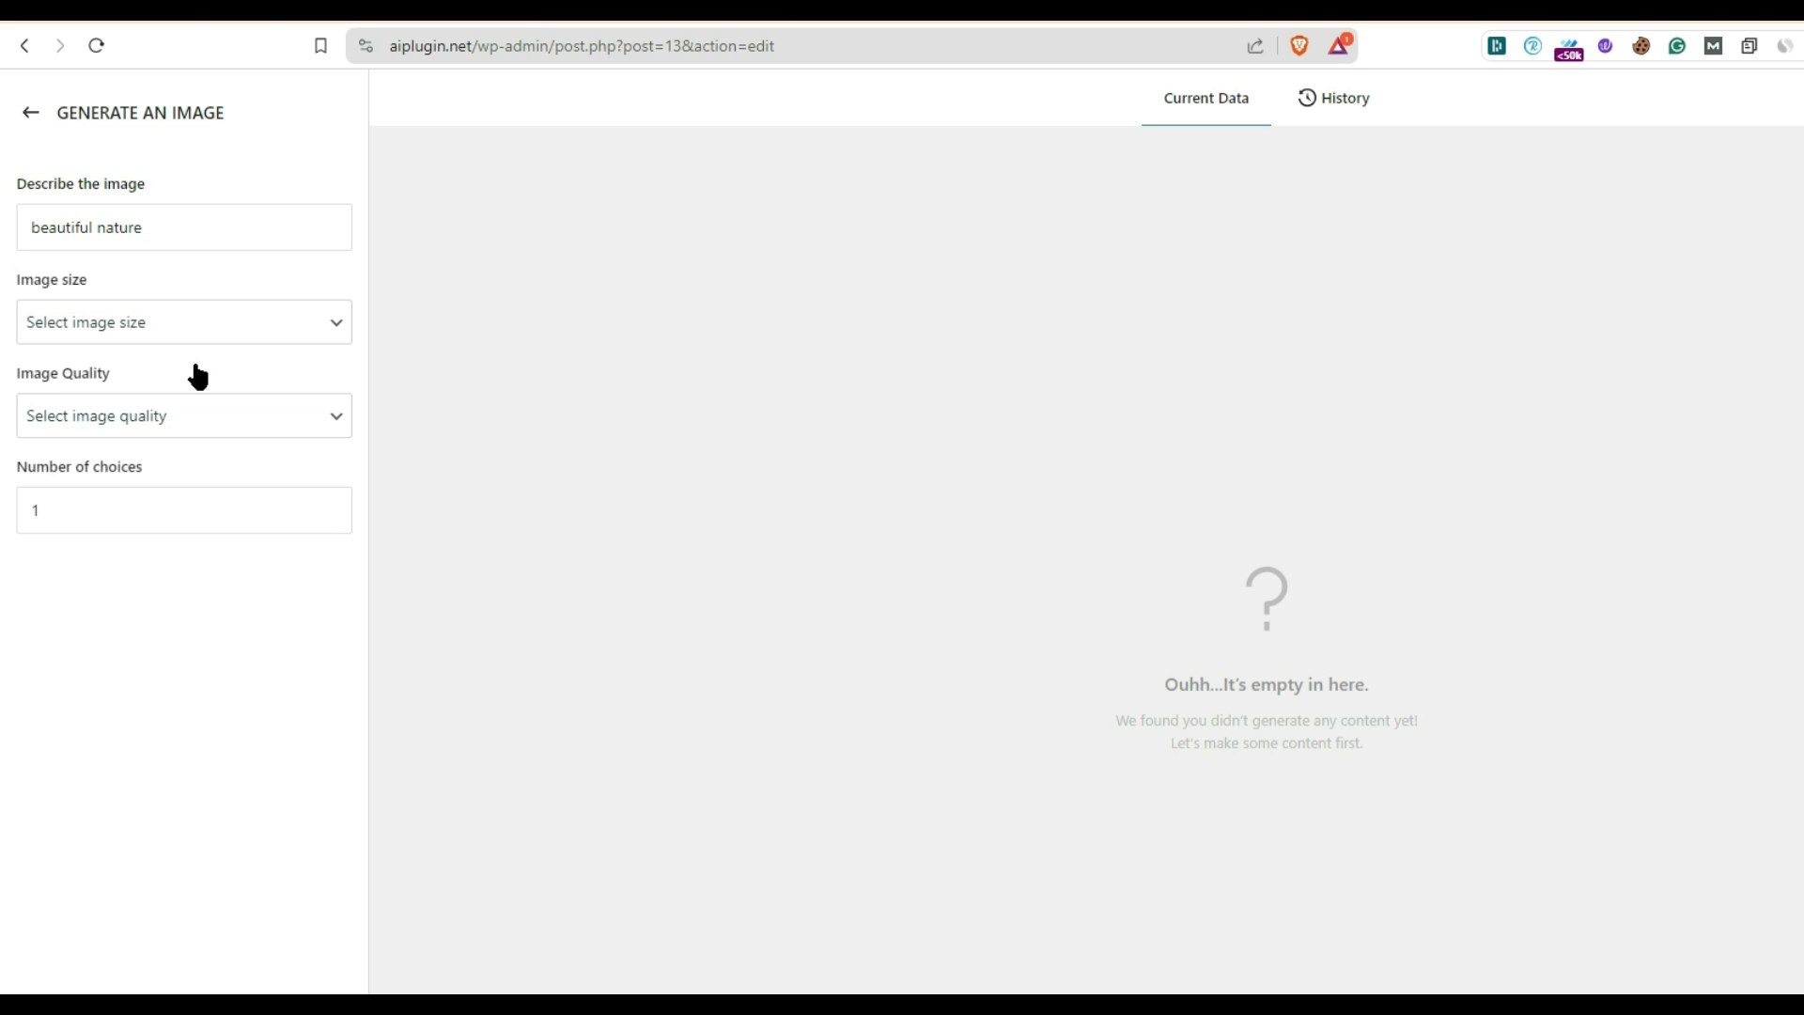
Step: Set the image size to Large (1024x1024px) and the image quality to Realistic, and generate the image
left_click(181, 319)
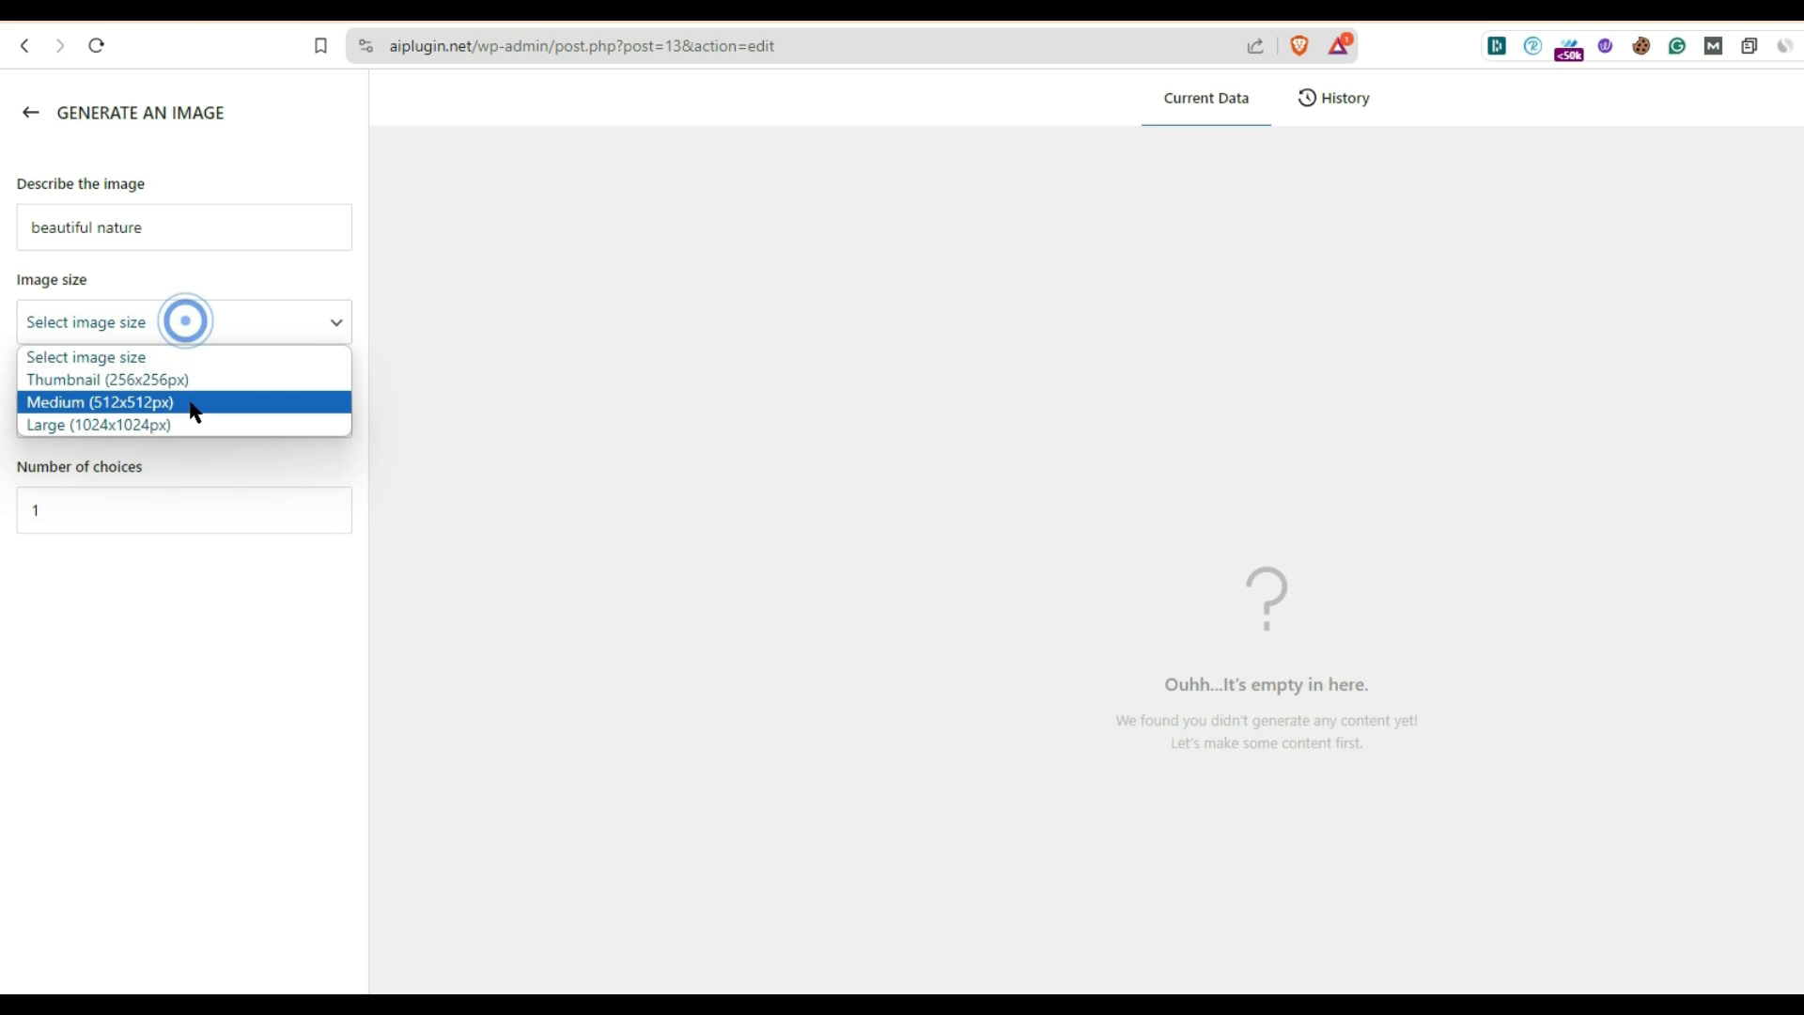
left_click(194, 322)
left_click(194, 319)
left_click(175, 425)
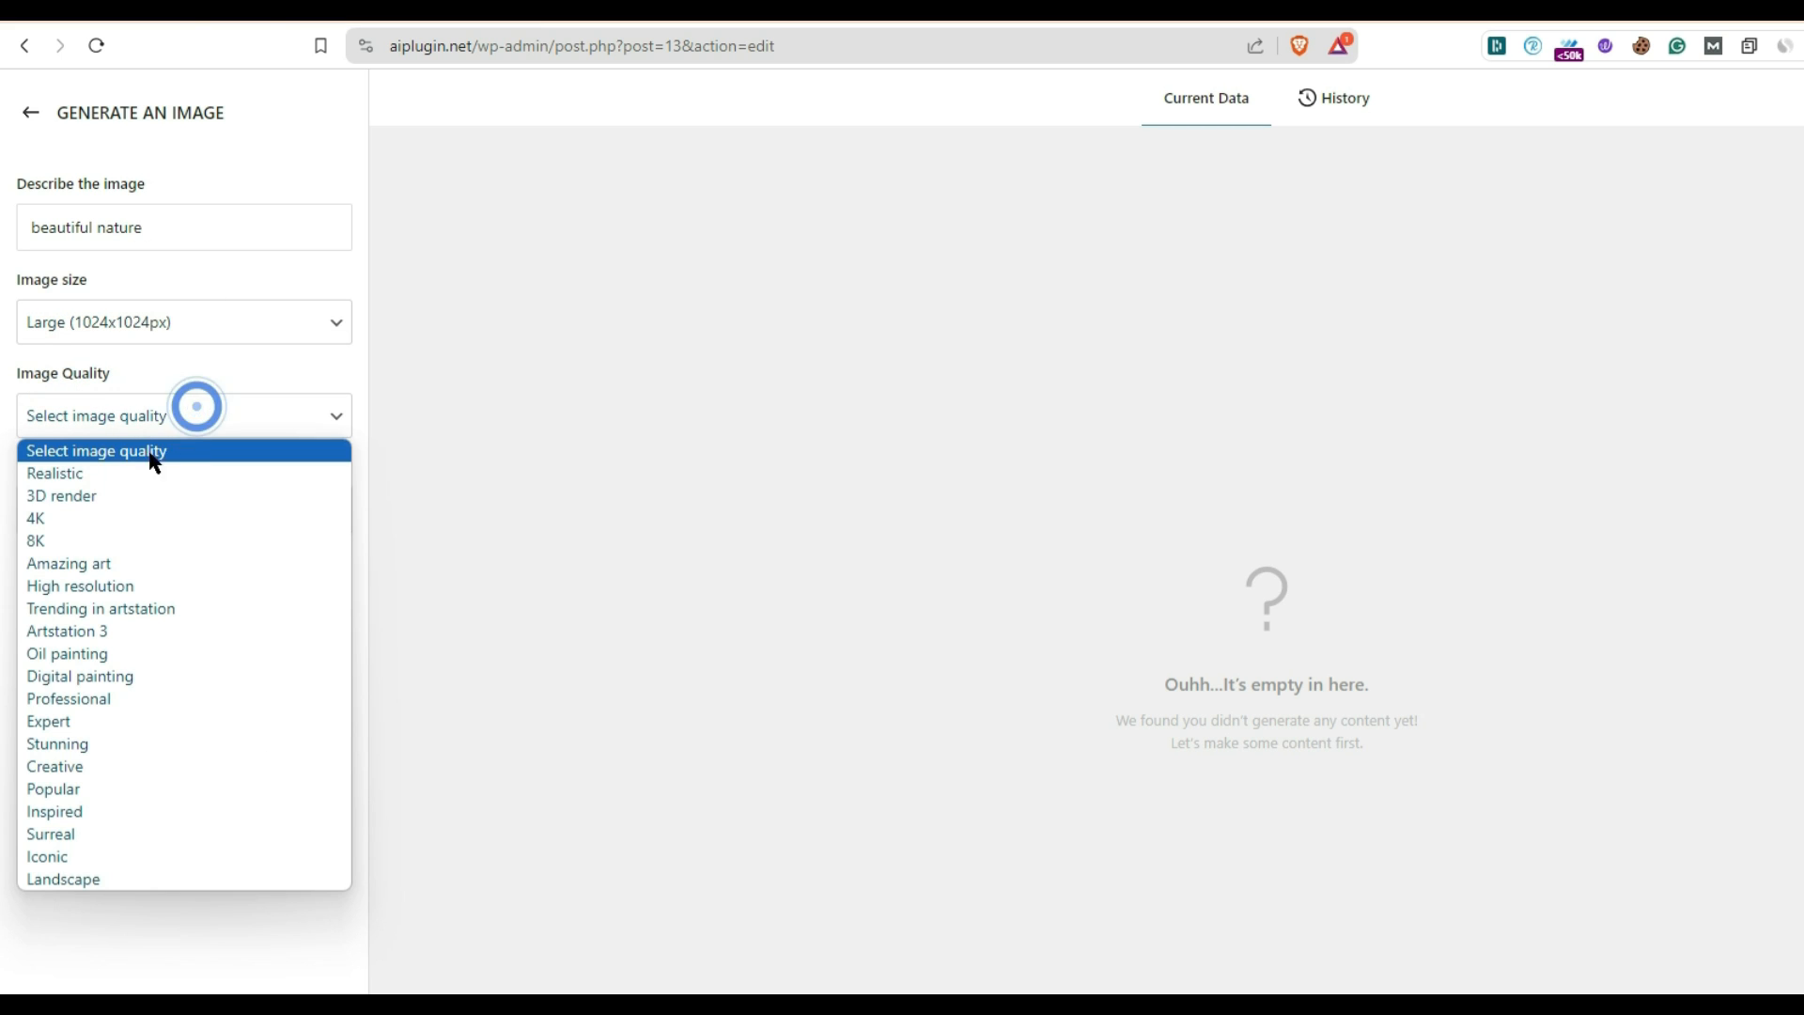
left_click(168, 469)
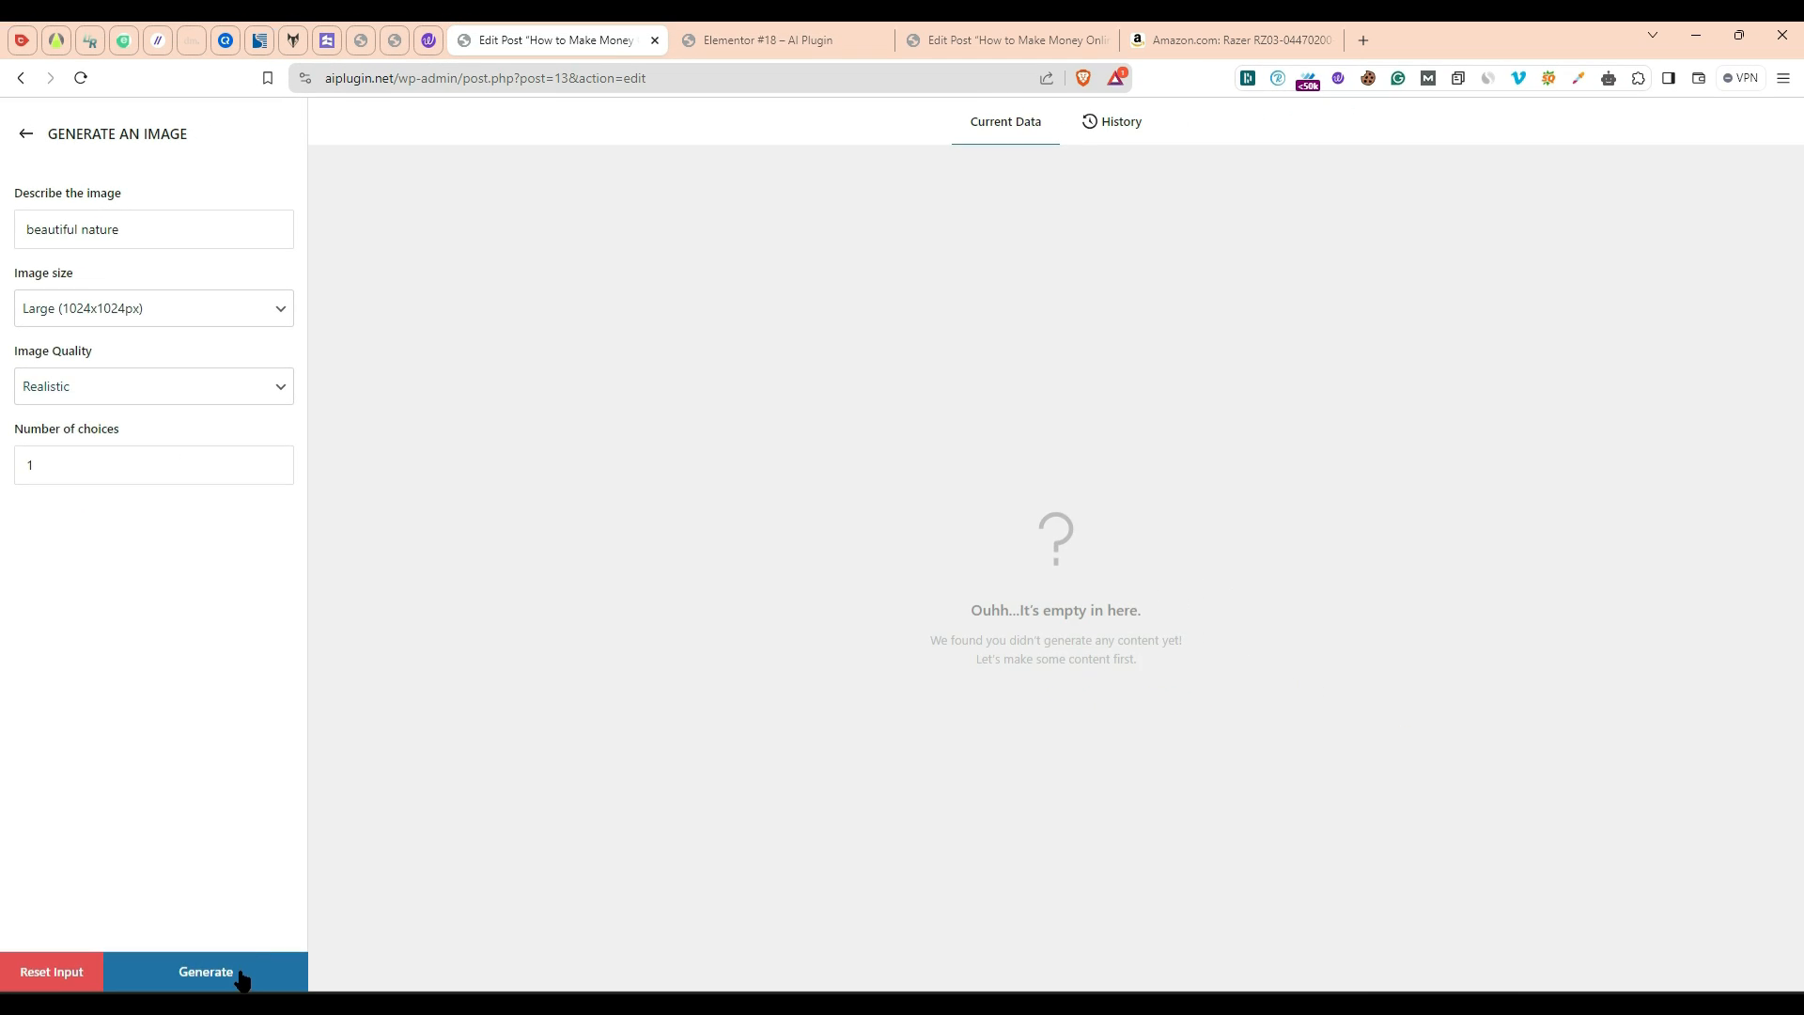
left_click(242, 974)
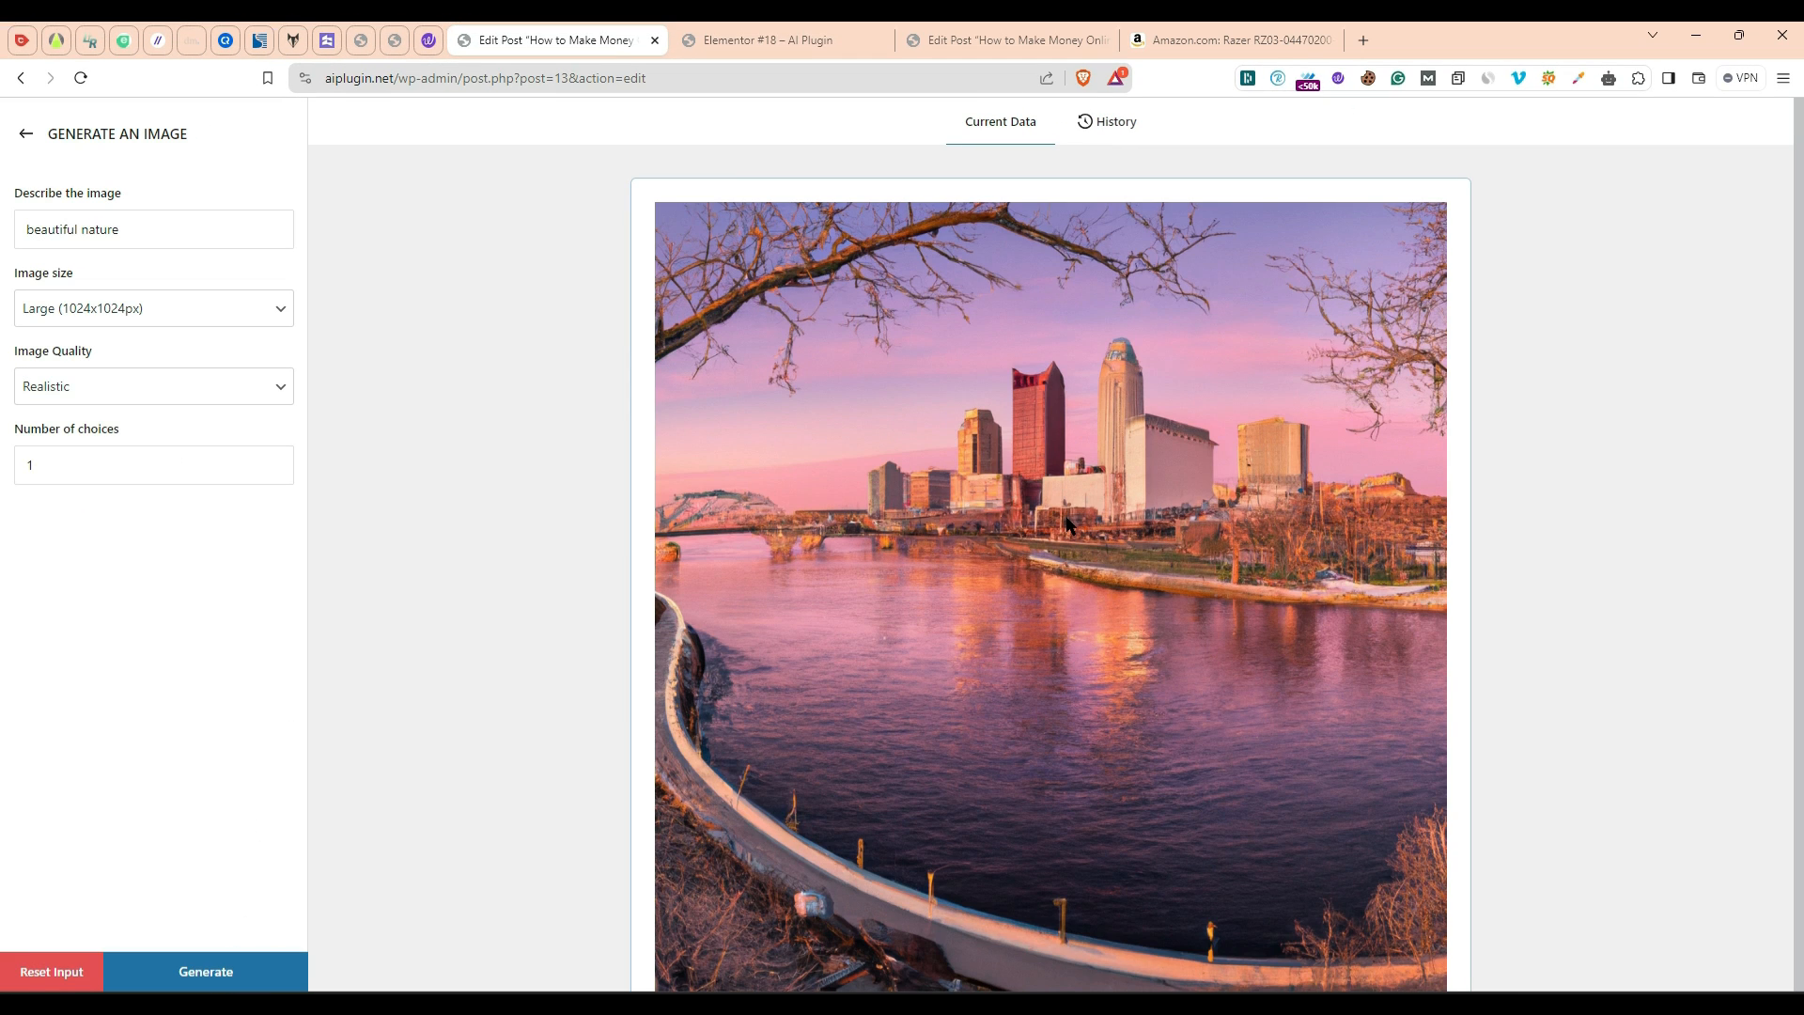
Step: Insert the generated image below the Final Thoughts section and inspect it in the post
scroll(1014, 772, "down", 1)
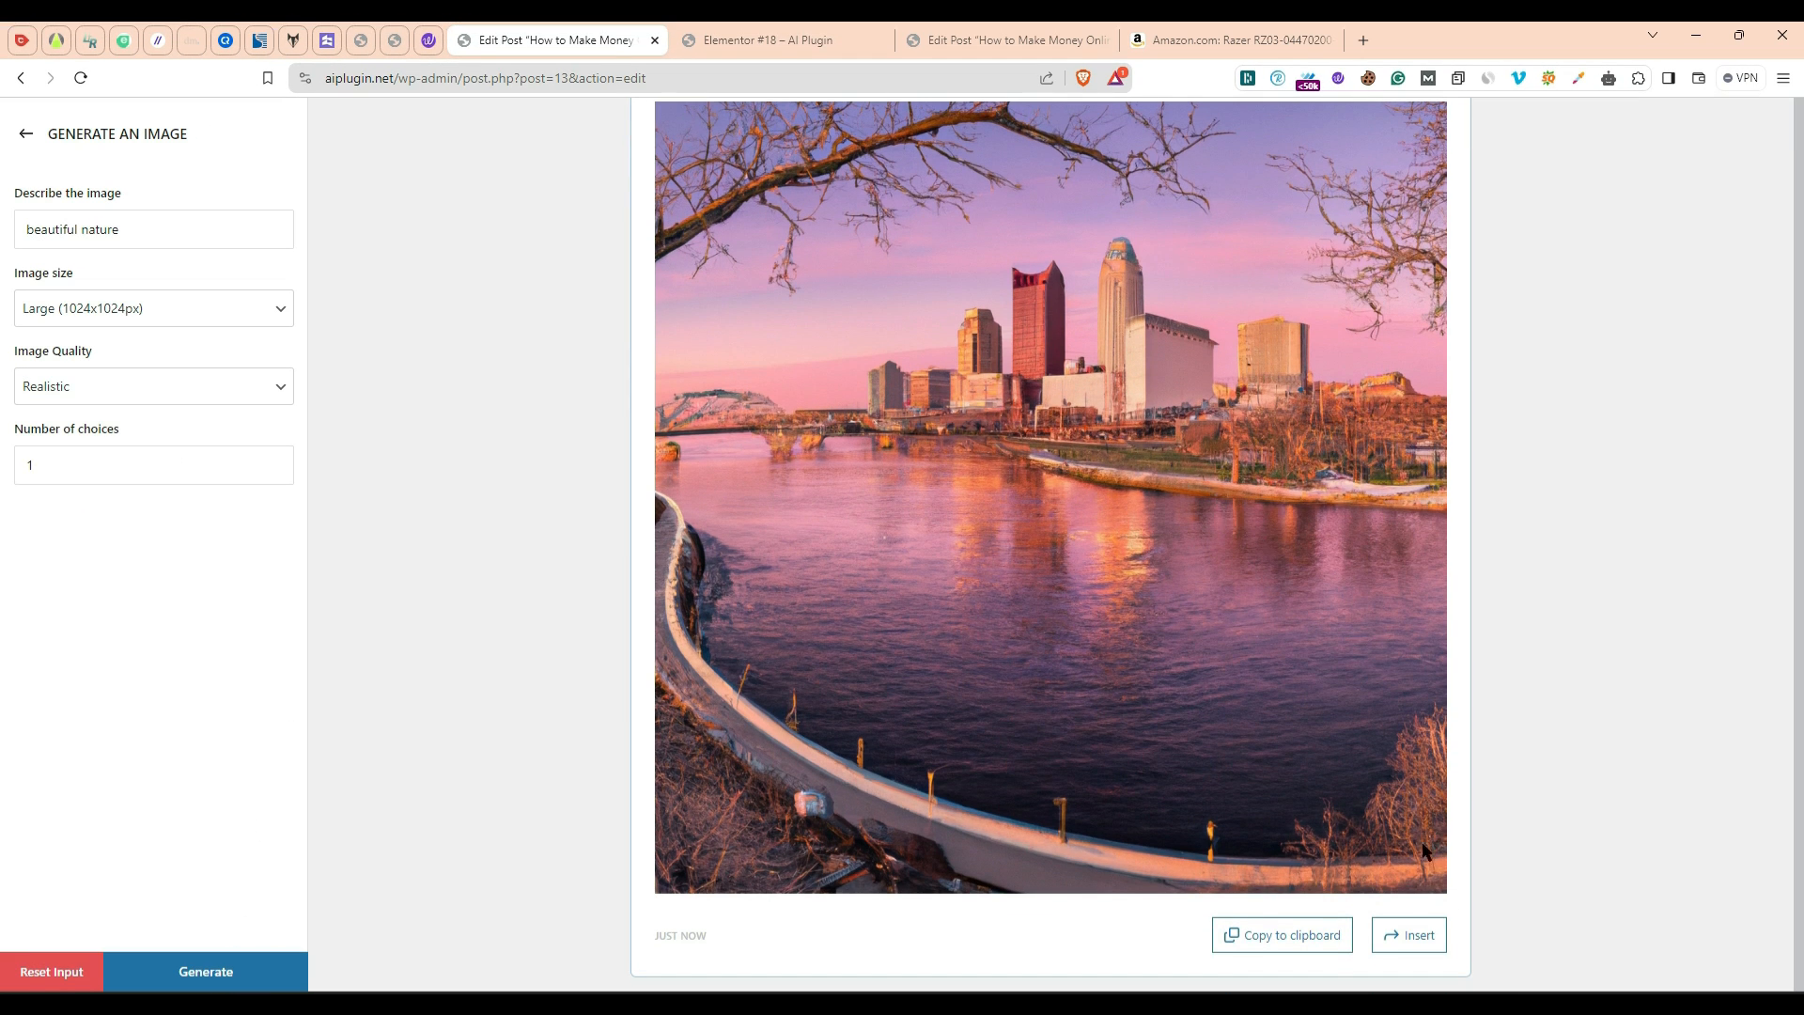
left_click(1417, 945)
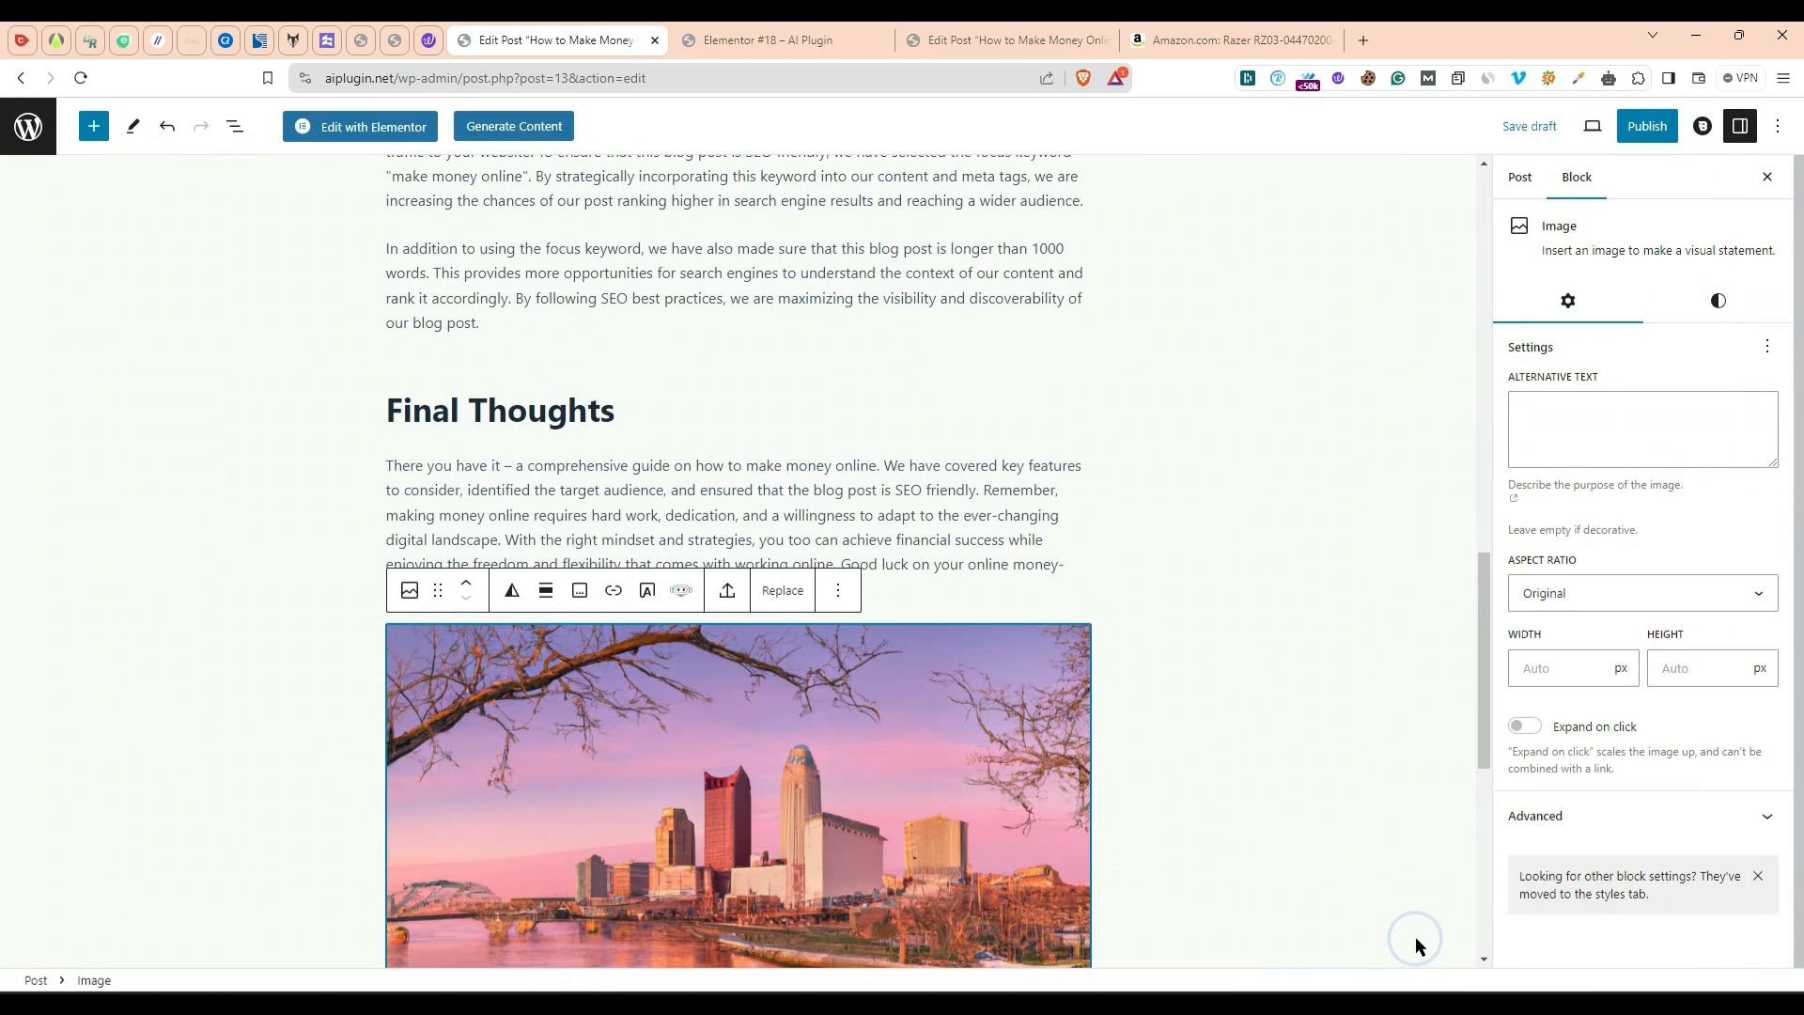
scroll(1120, 704, "down", 3)
scroll(1071, 700, "down", 4)
left_click(749, 817)
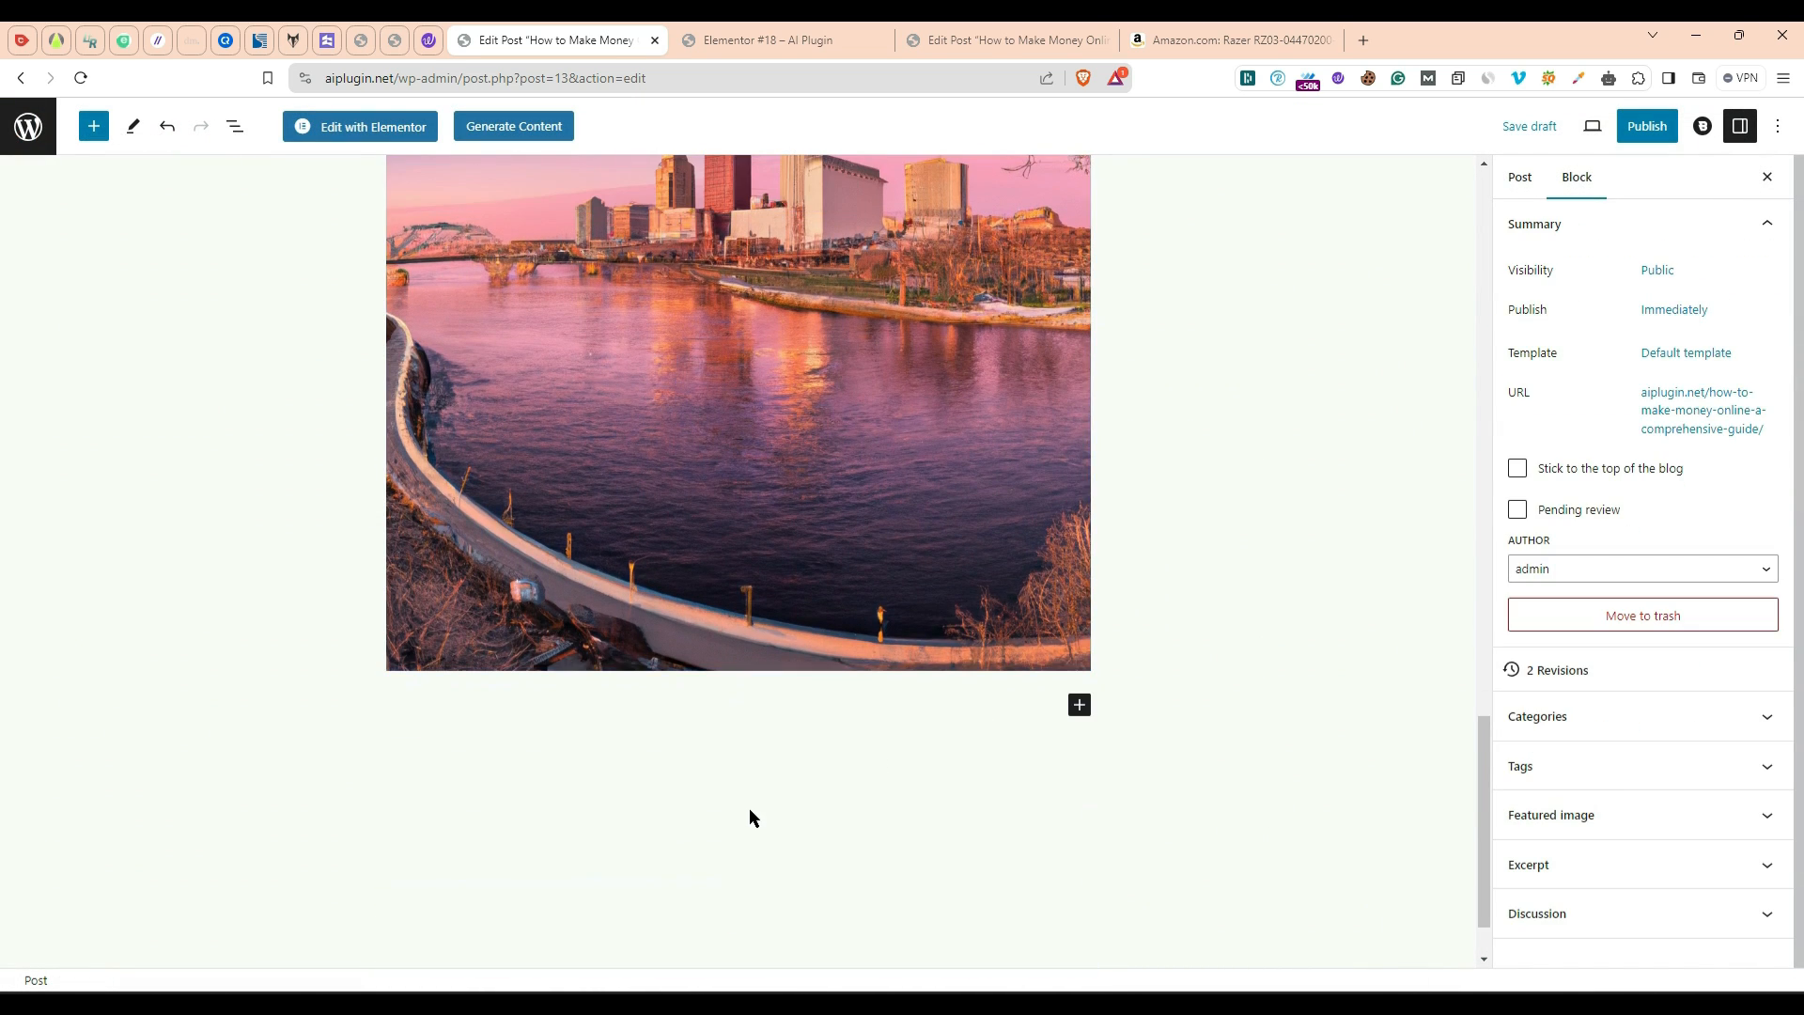
scroll(749, 813, "up", 4)
left_click(577, 639)
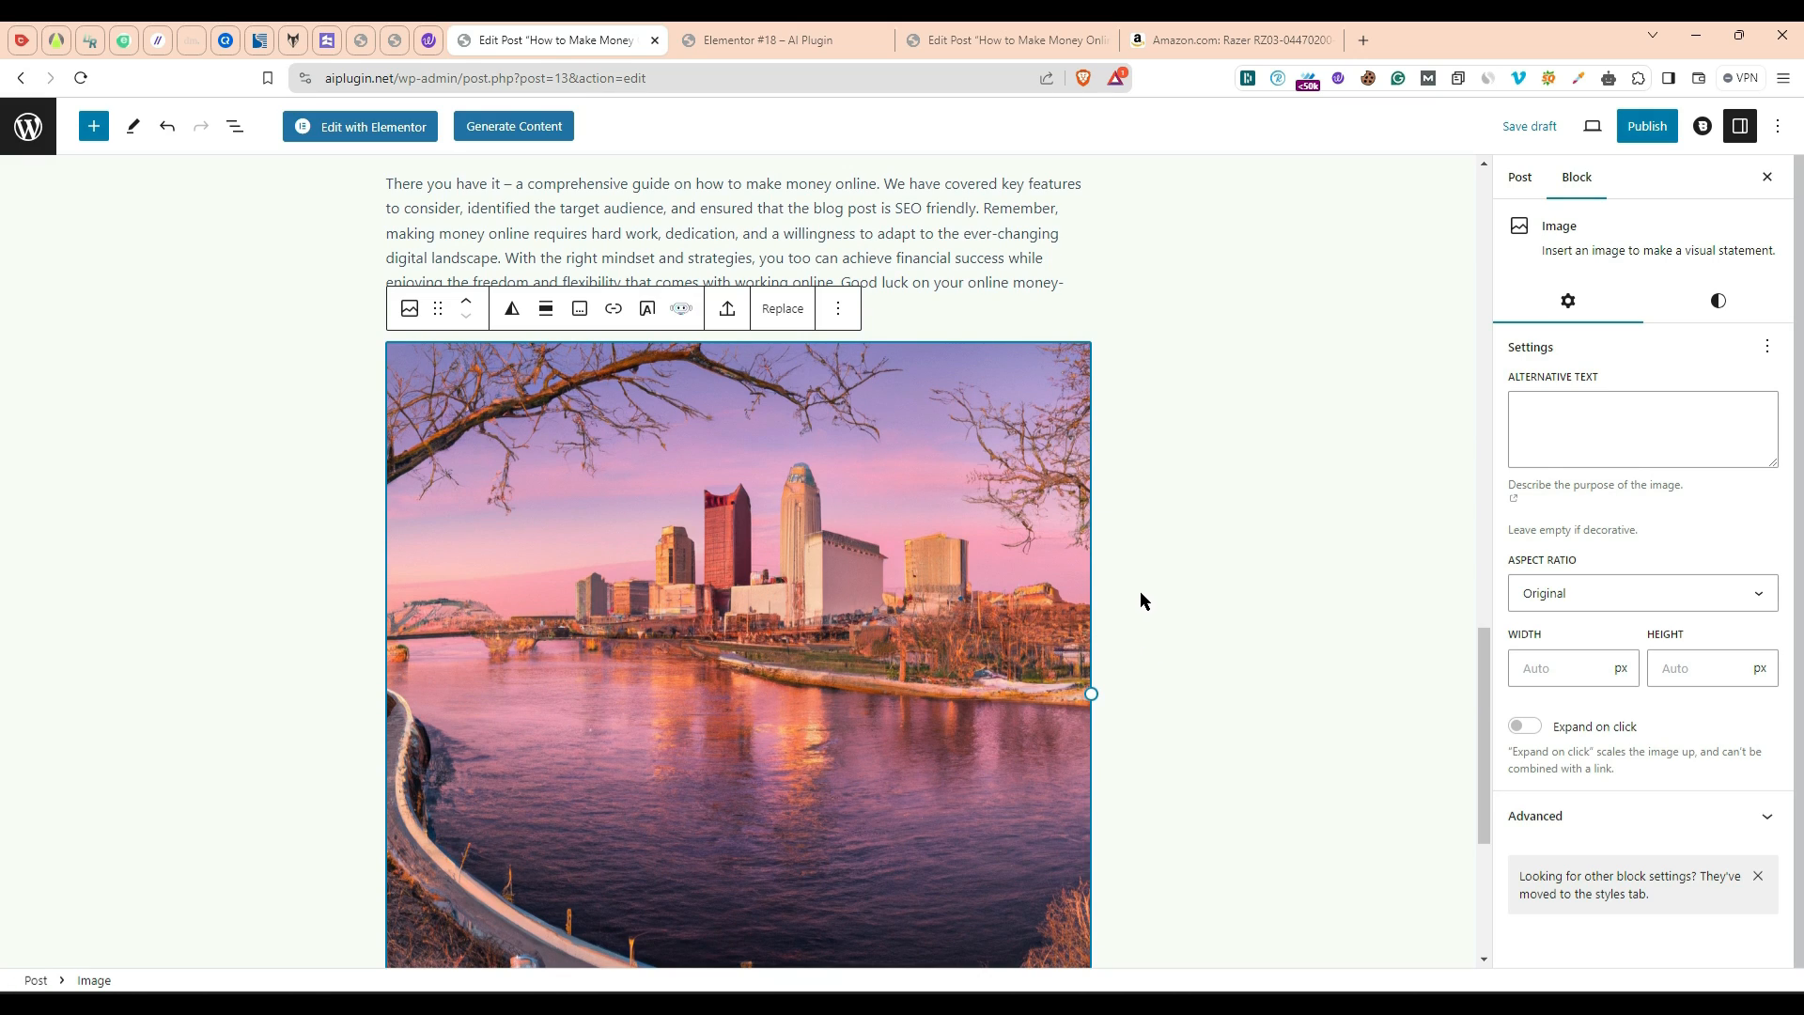
Step: Open WP AI Co-Pilot's AI Content Generator settings in a separate browser tab and expand the English prompts
middle_click(29, 127)
left_click(780, 36)
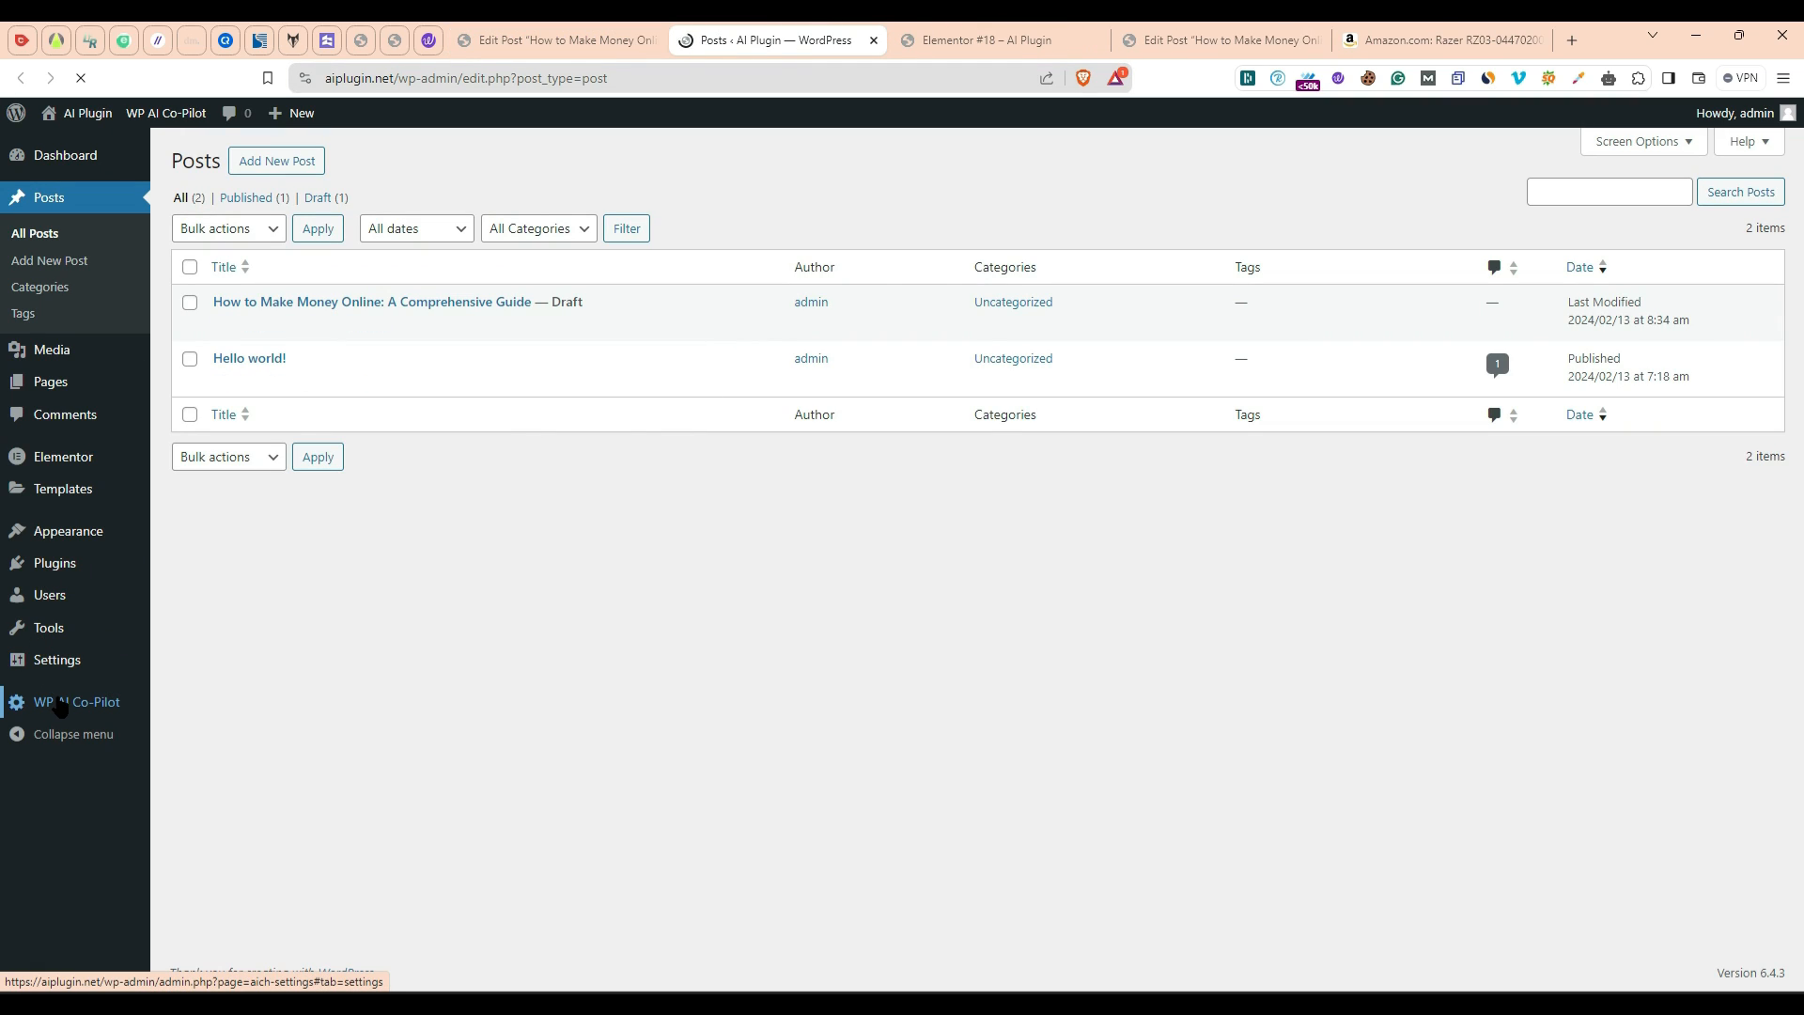
mouse_move(60, 704)
left_click(266, 738)
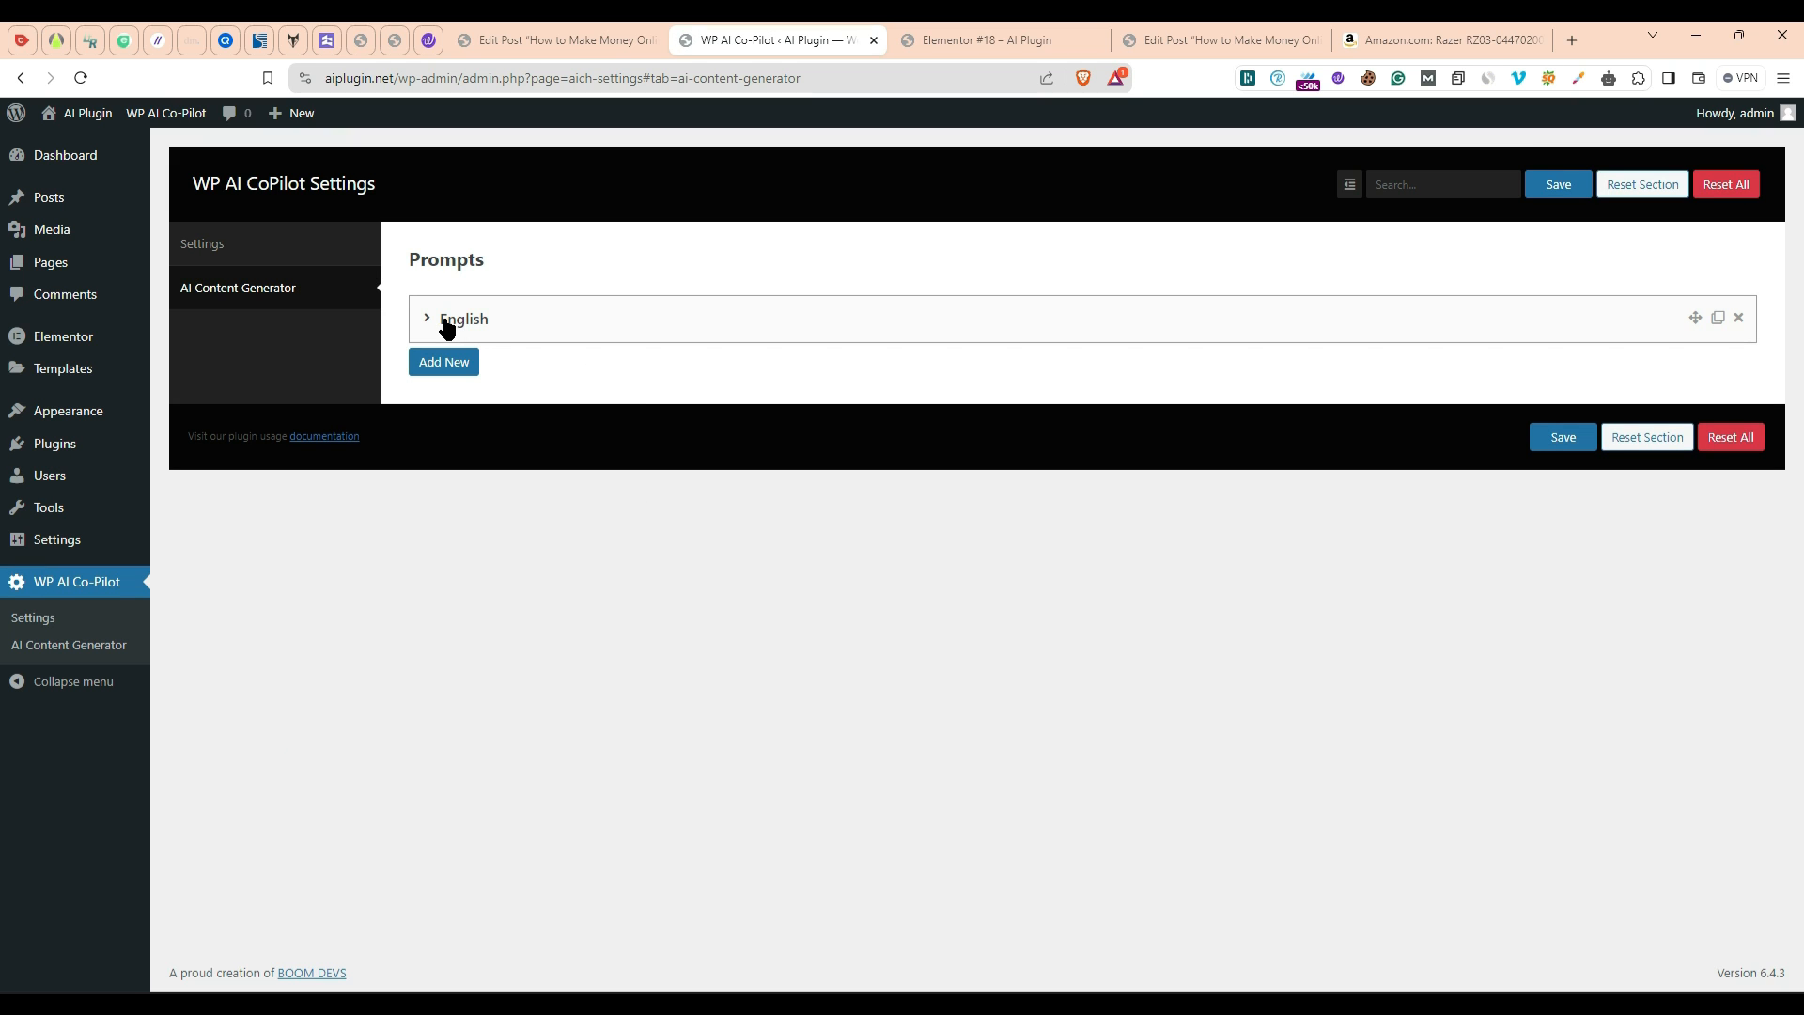
left_click(438, 321)
scroll(746, 588, "down", 20)
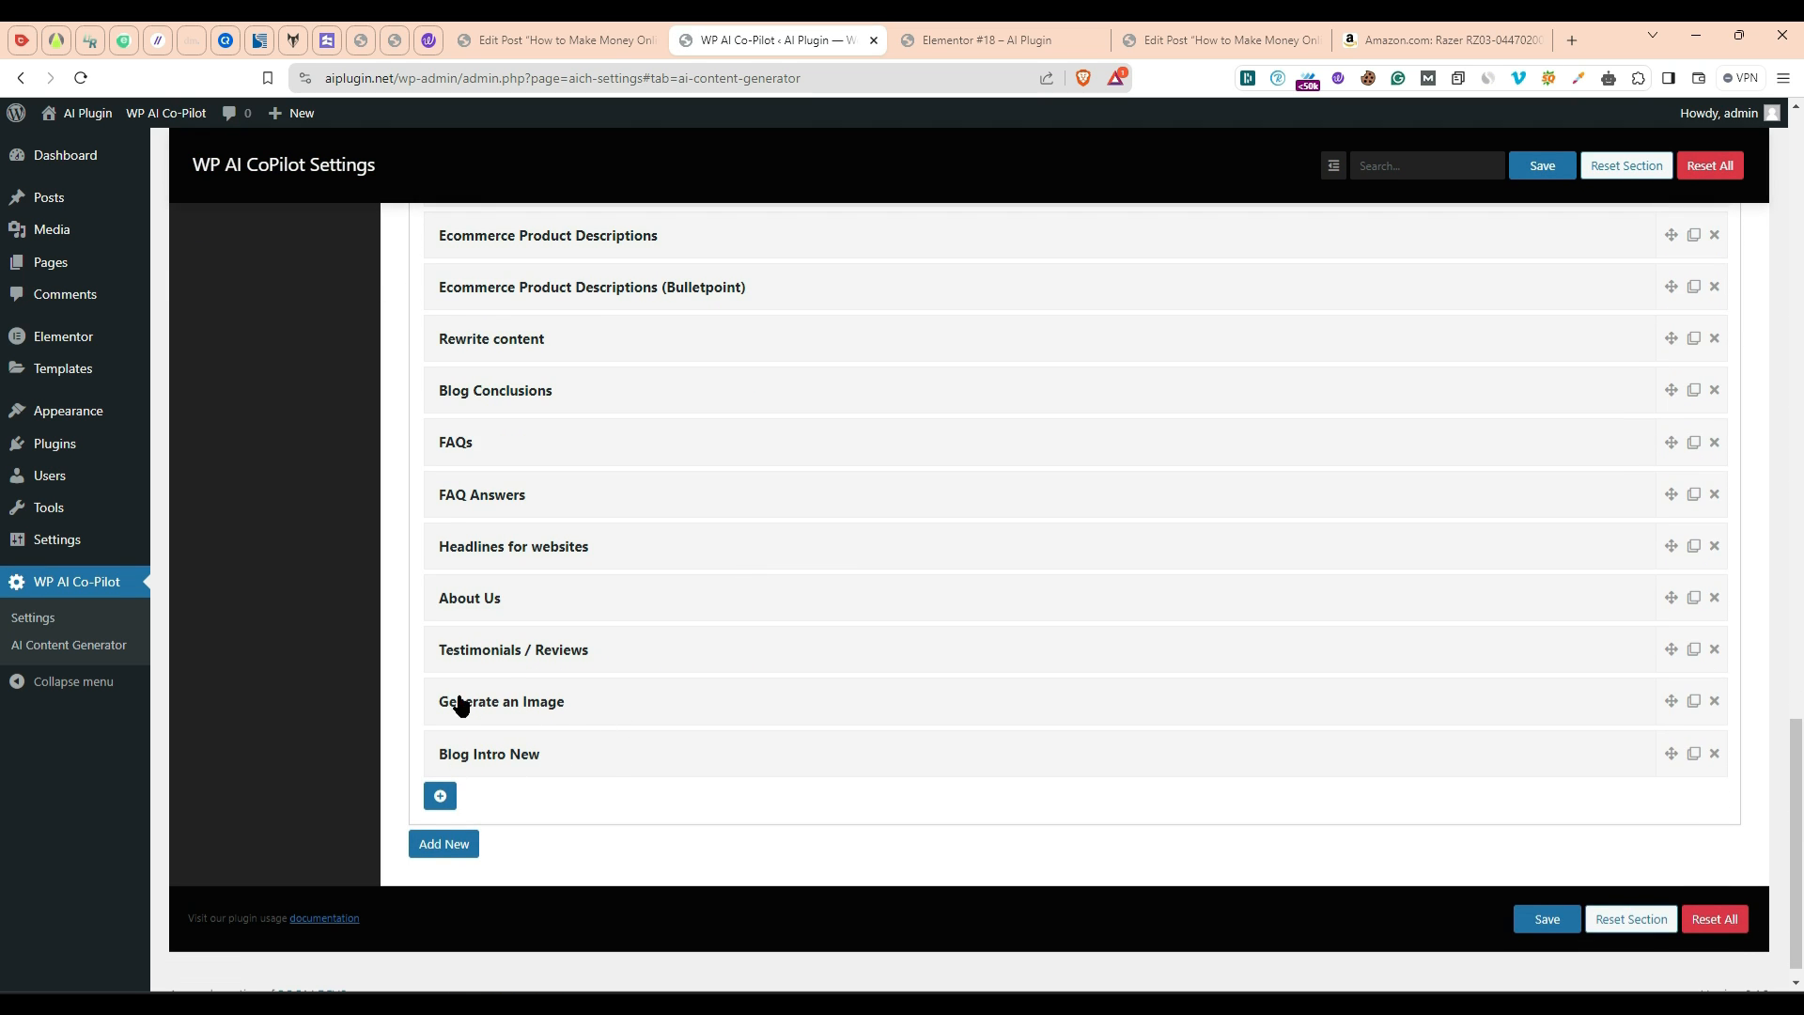
Step: Set the Generate an Image prompt's OpenAI preferred model to dall-e-3 and save the settings
left_click(615, 705)
scroll(618, 707, "down", 6)
scroll(617, 707, "down", 4)
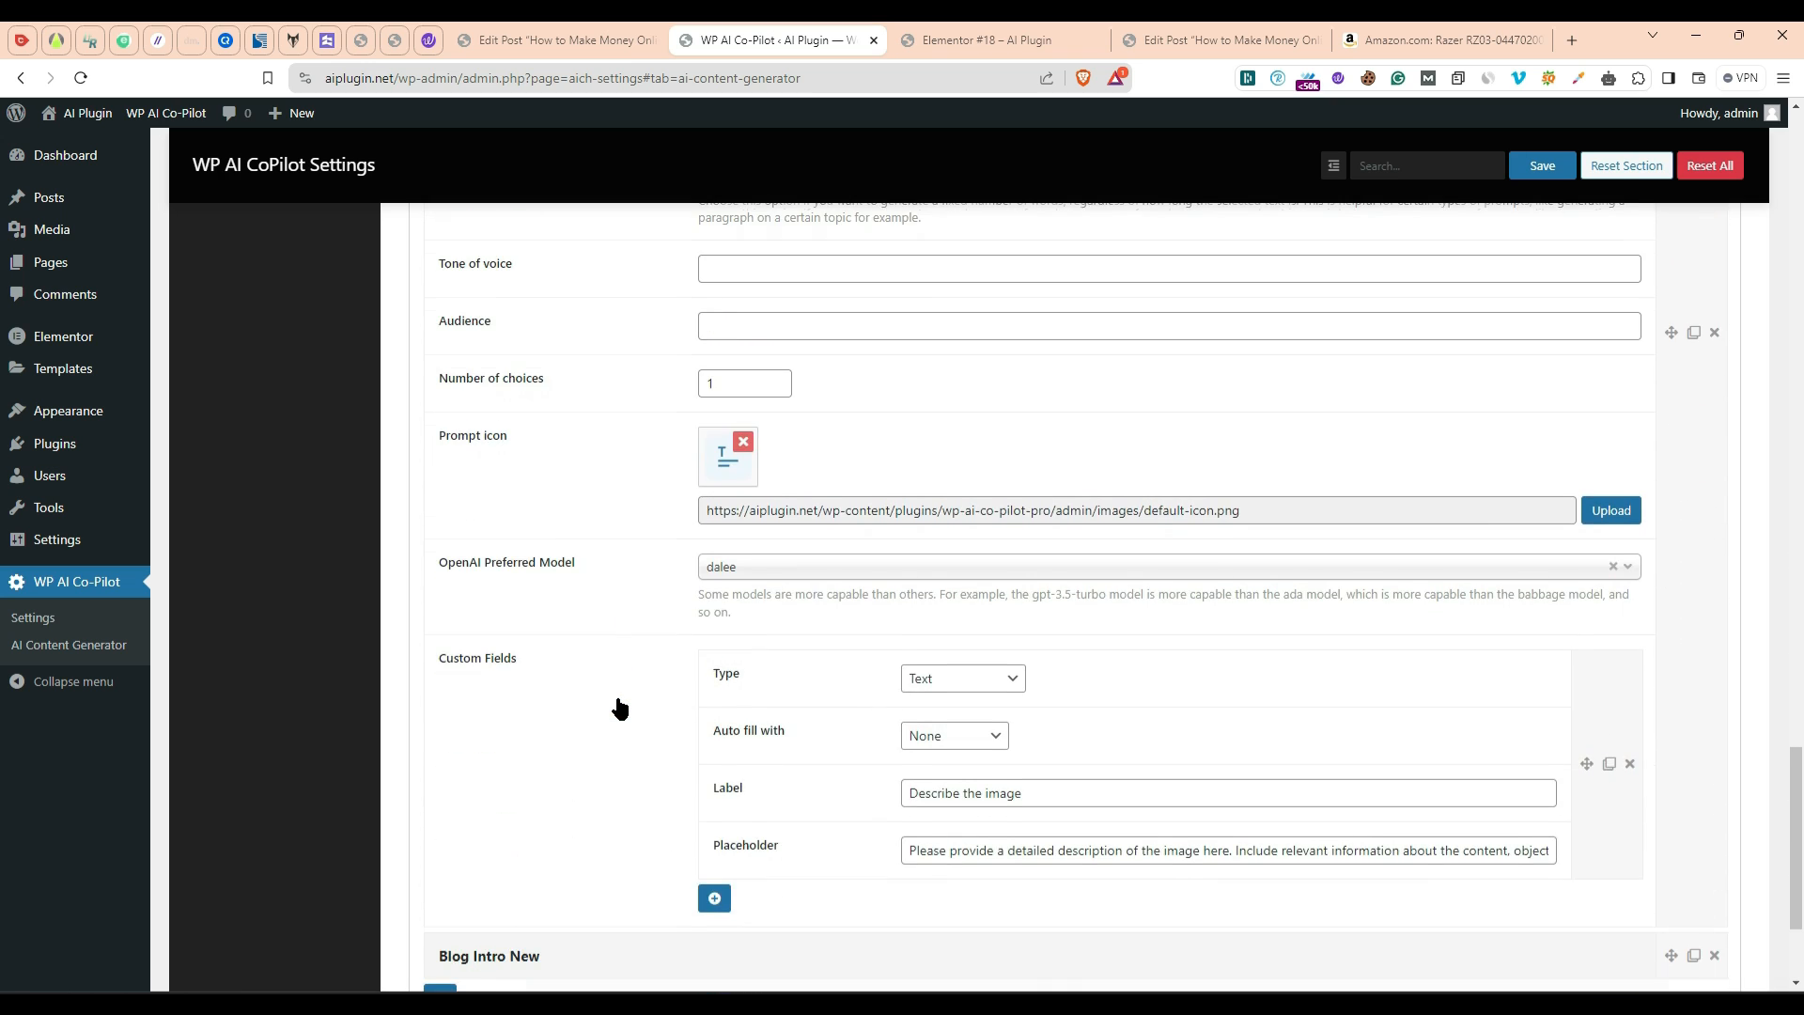
left_click(784, 942)
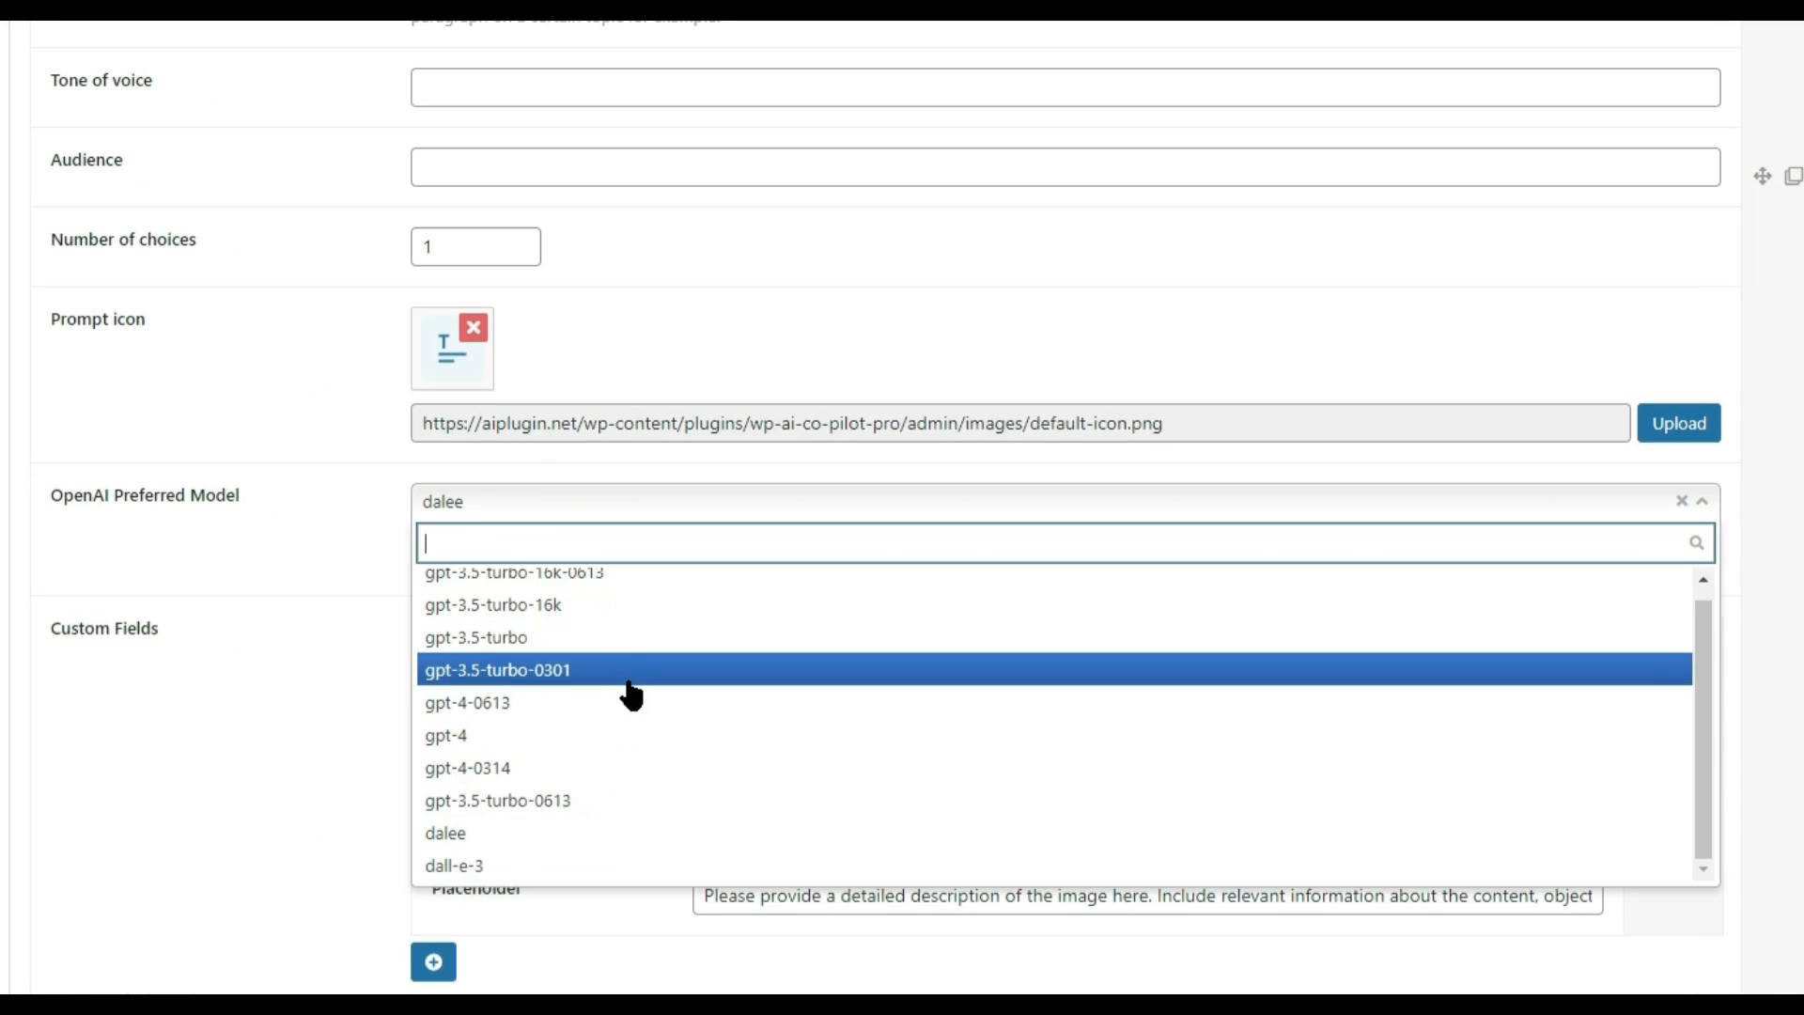
left_click(531, 857)
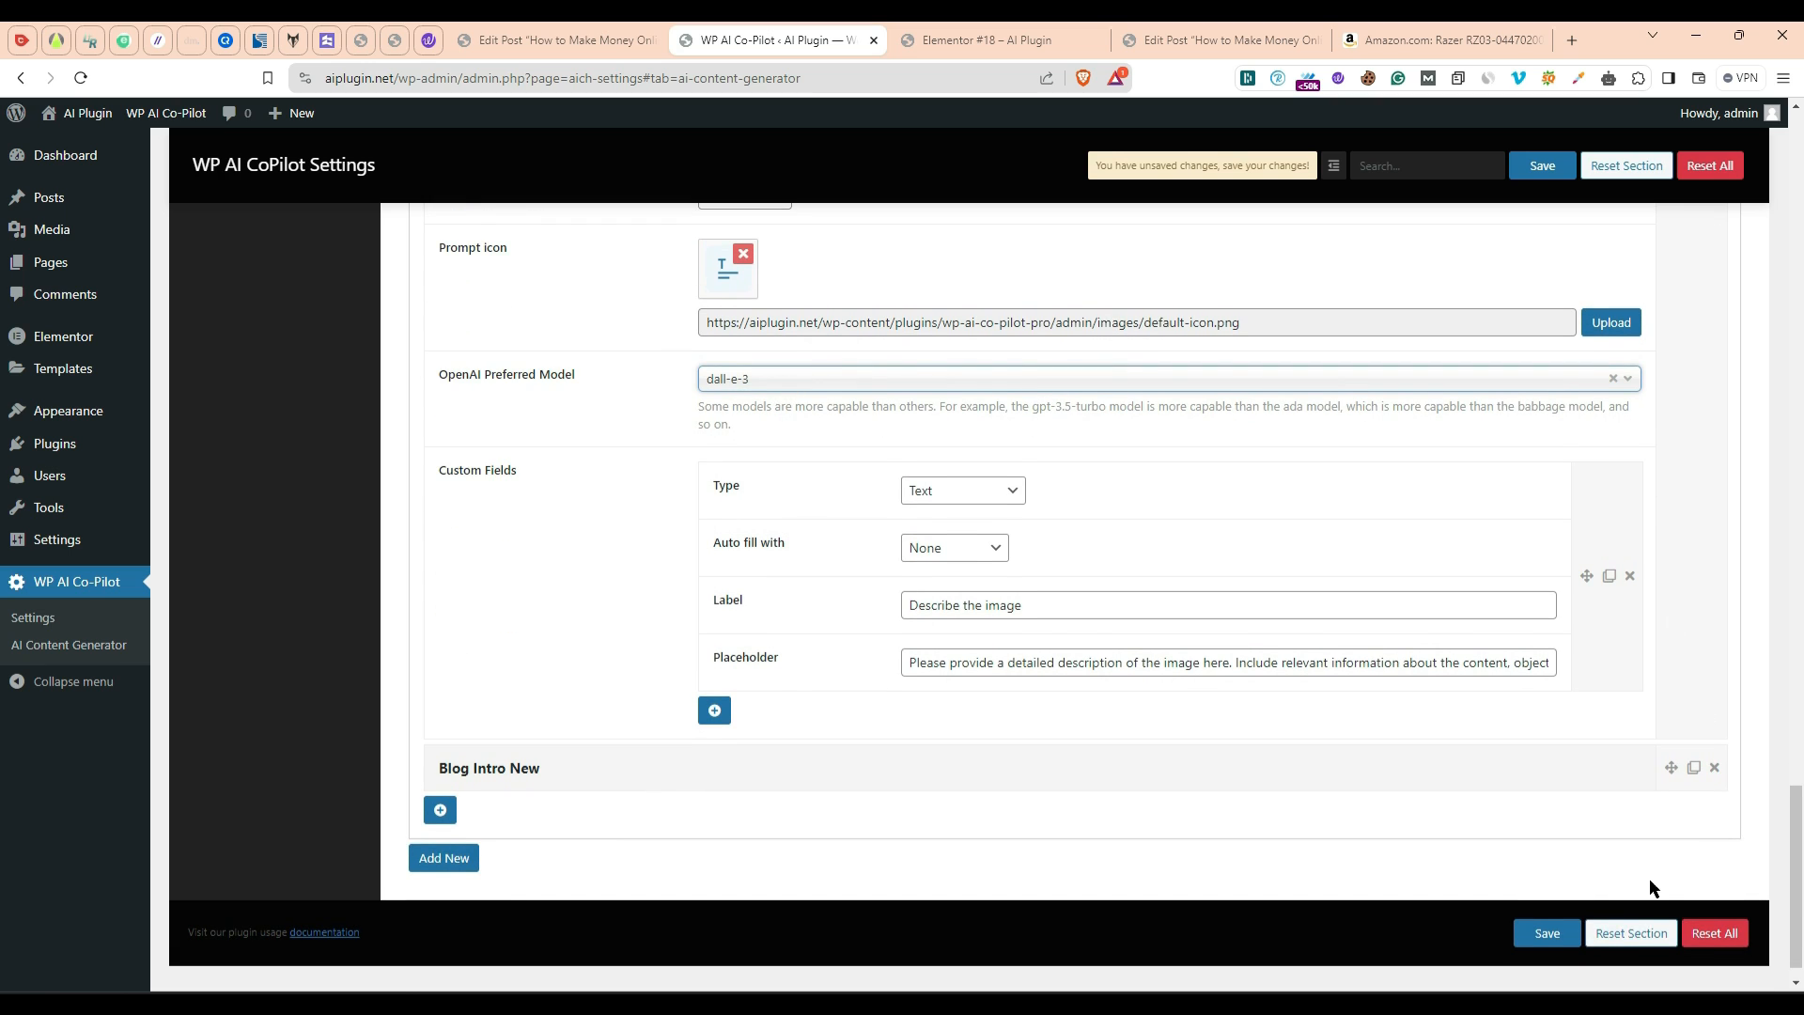
left_click(1546, 933)
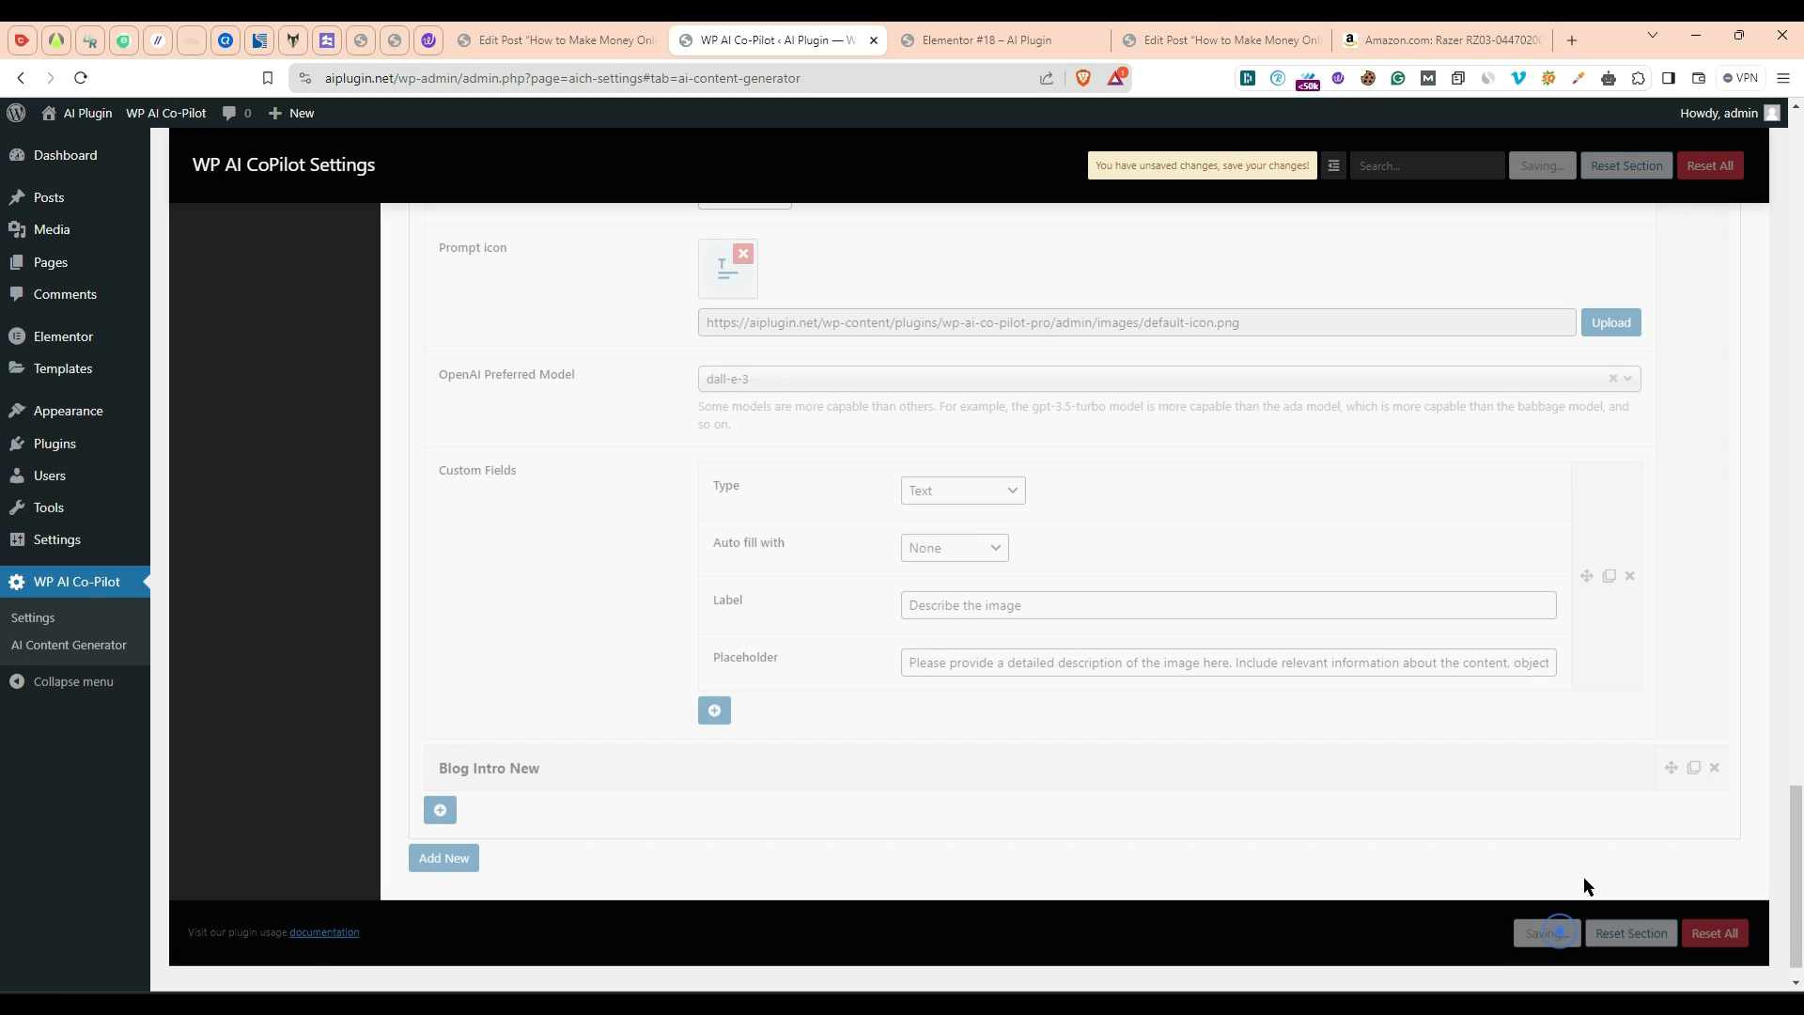
Step: Return to the money-making post, open the Generate an Image prompt and describe the image as "beautiful nature"
left_click(576, 34)
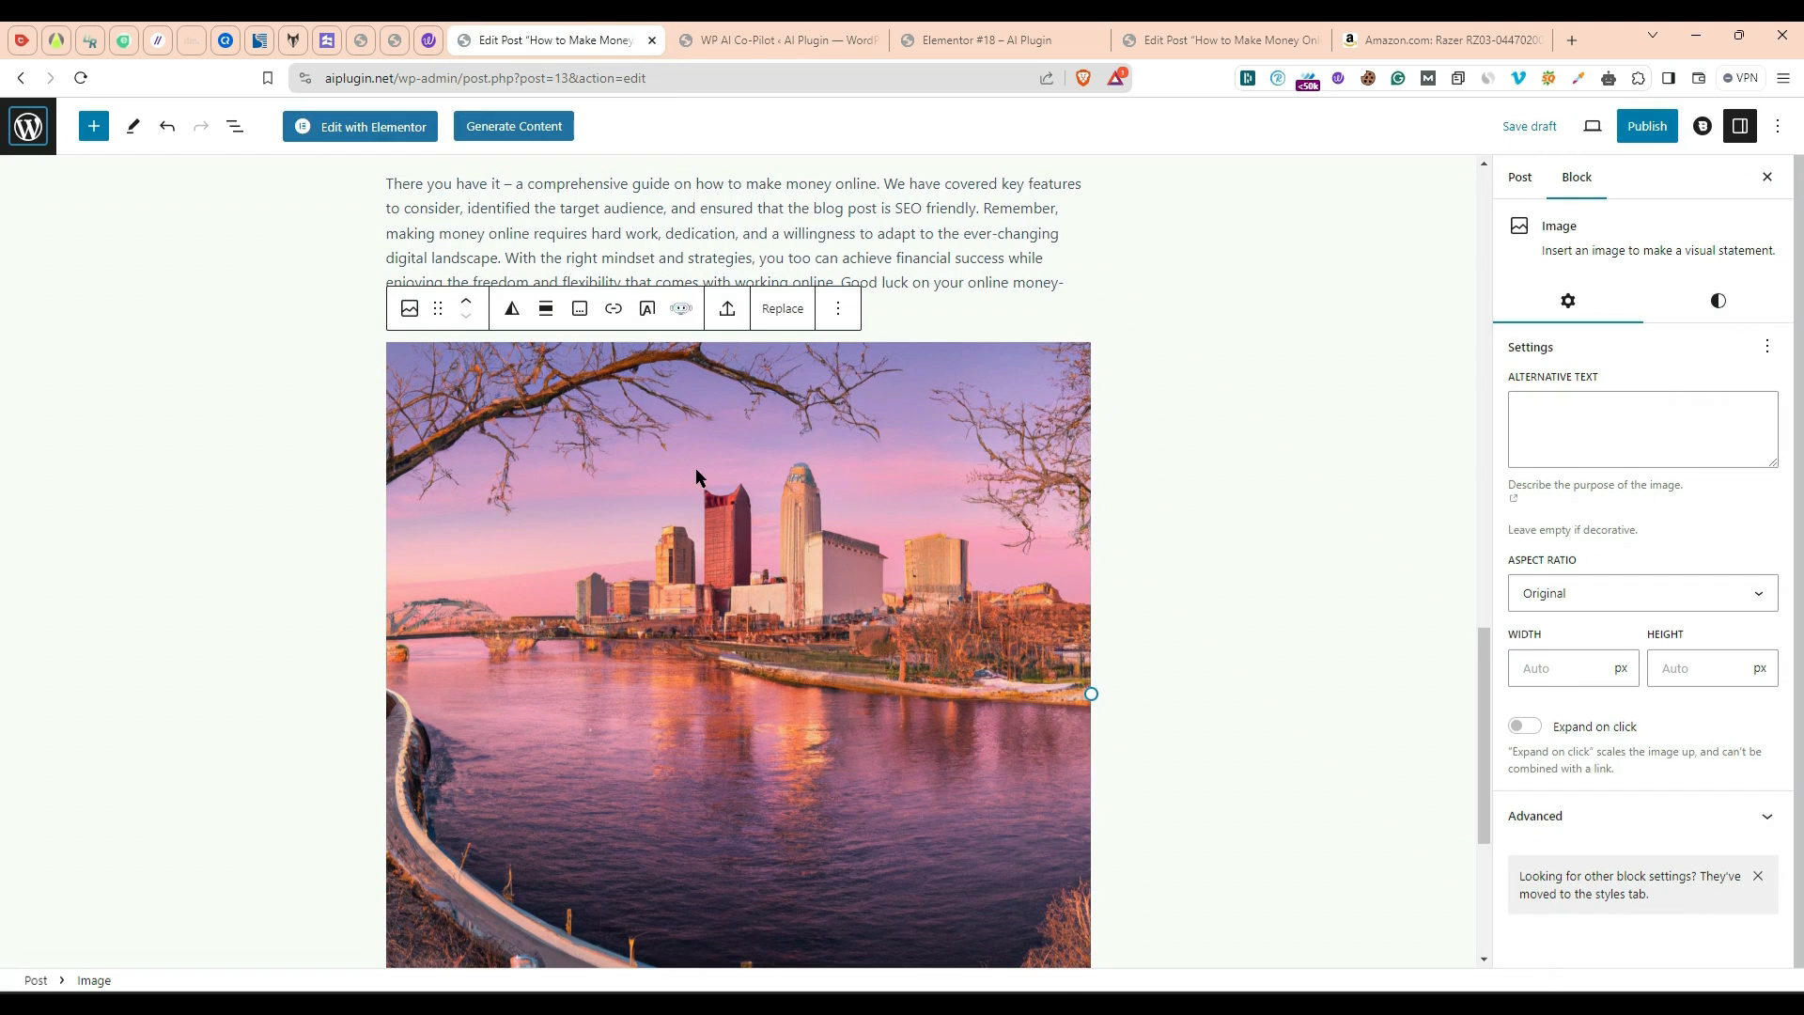
left_click(1487, 137)
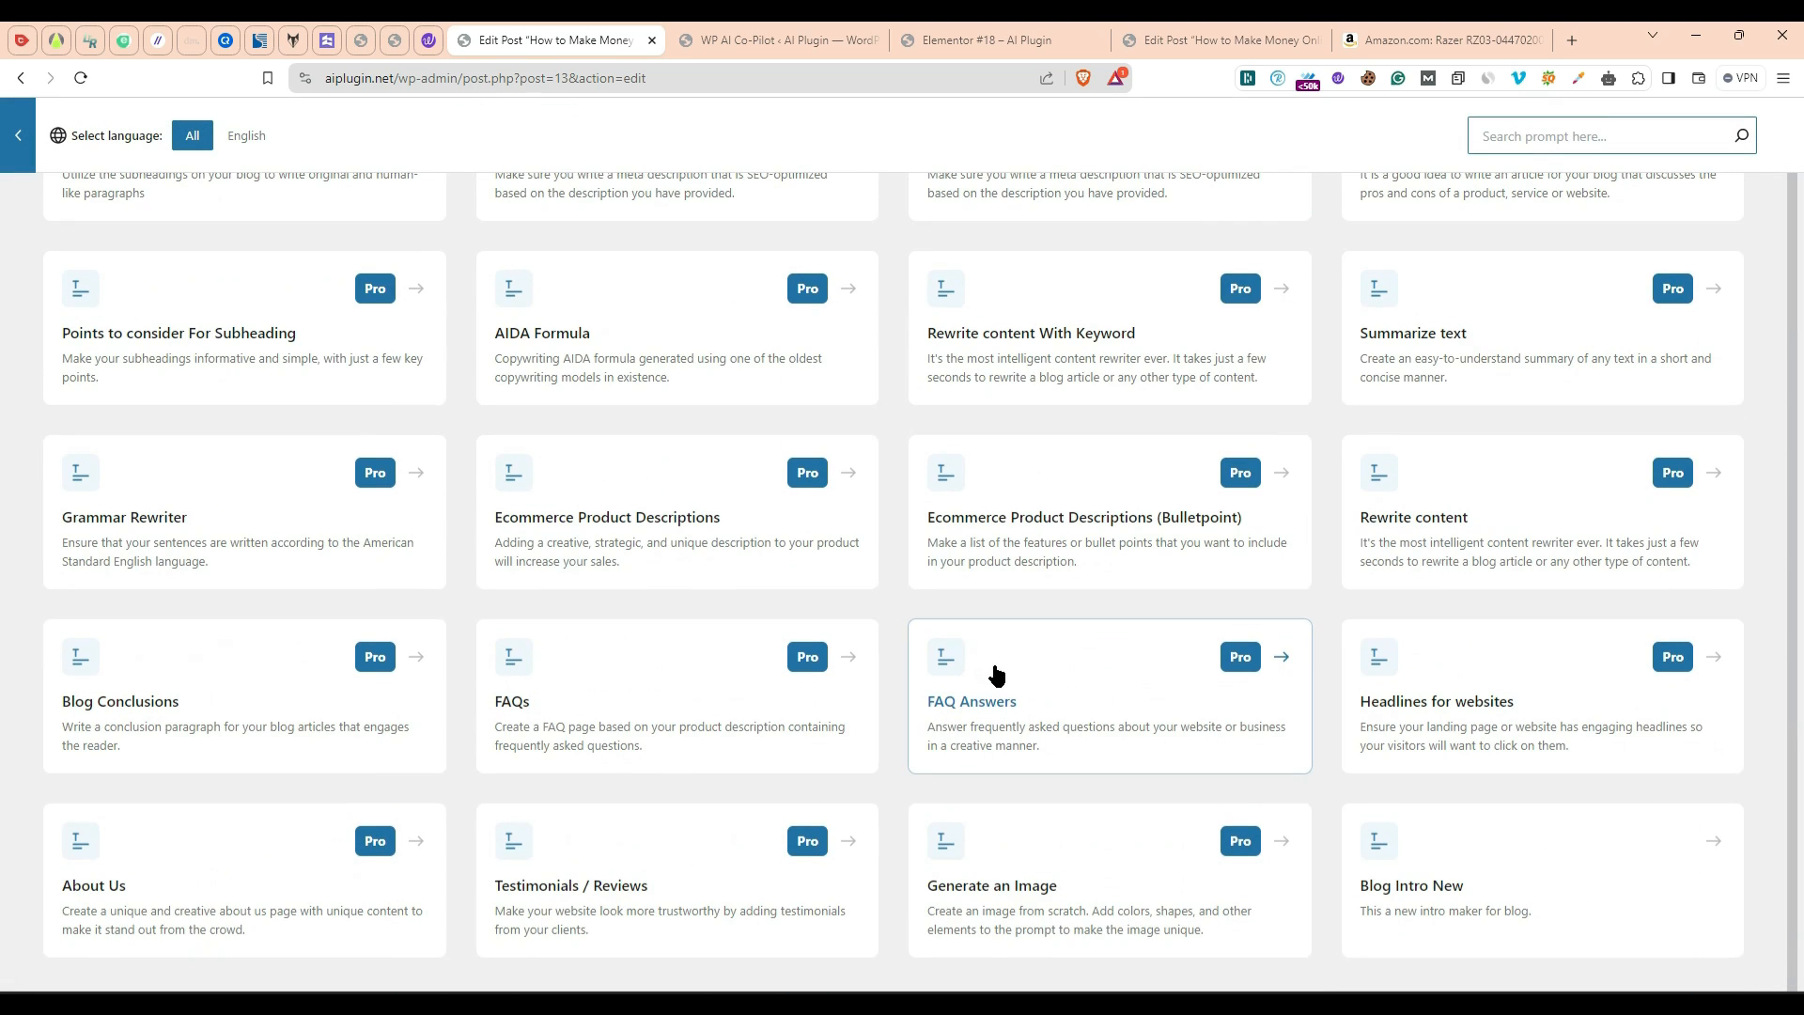
left_click(1097, 878)
left_click(77, 231)
type("beautiful nature")
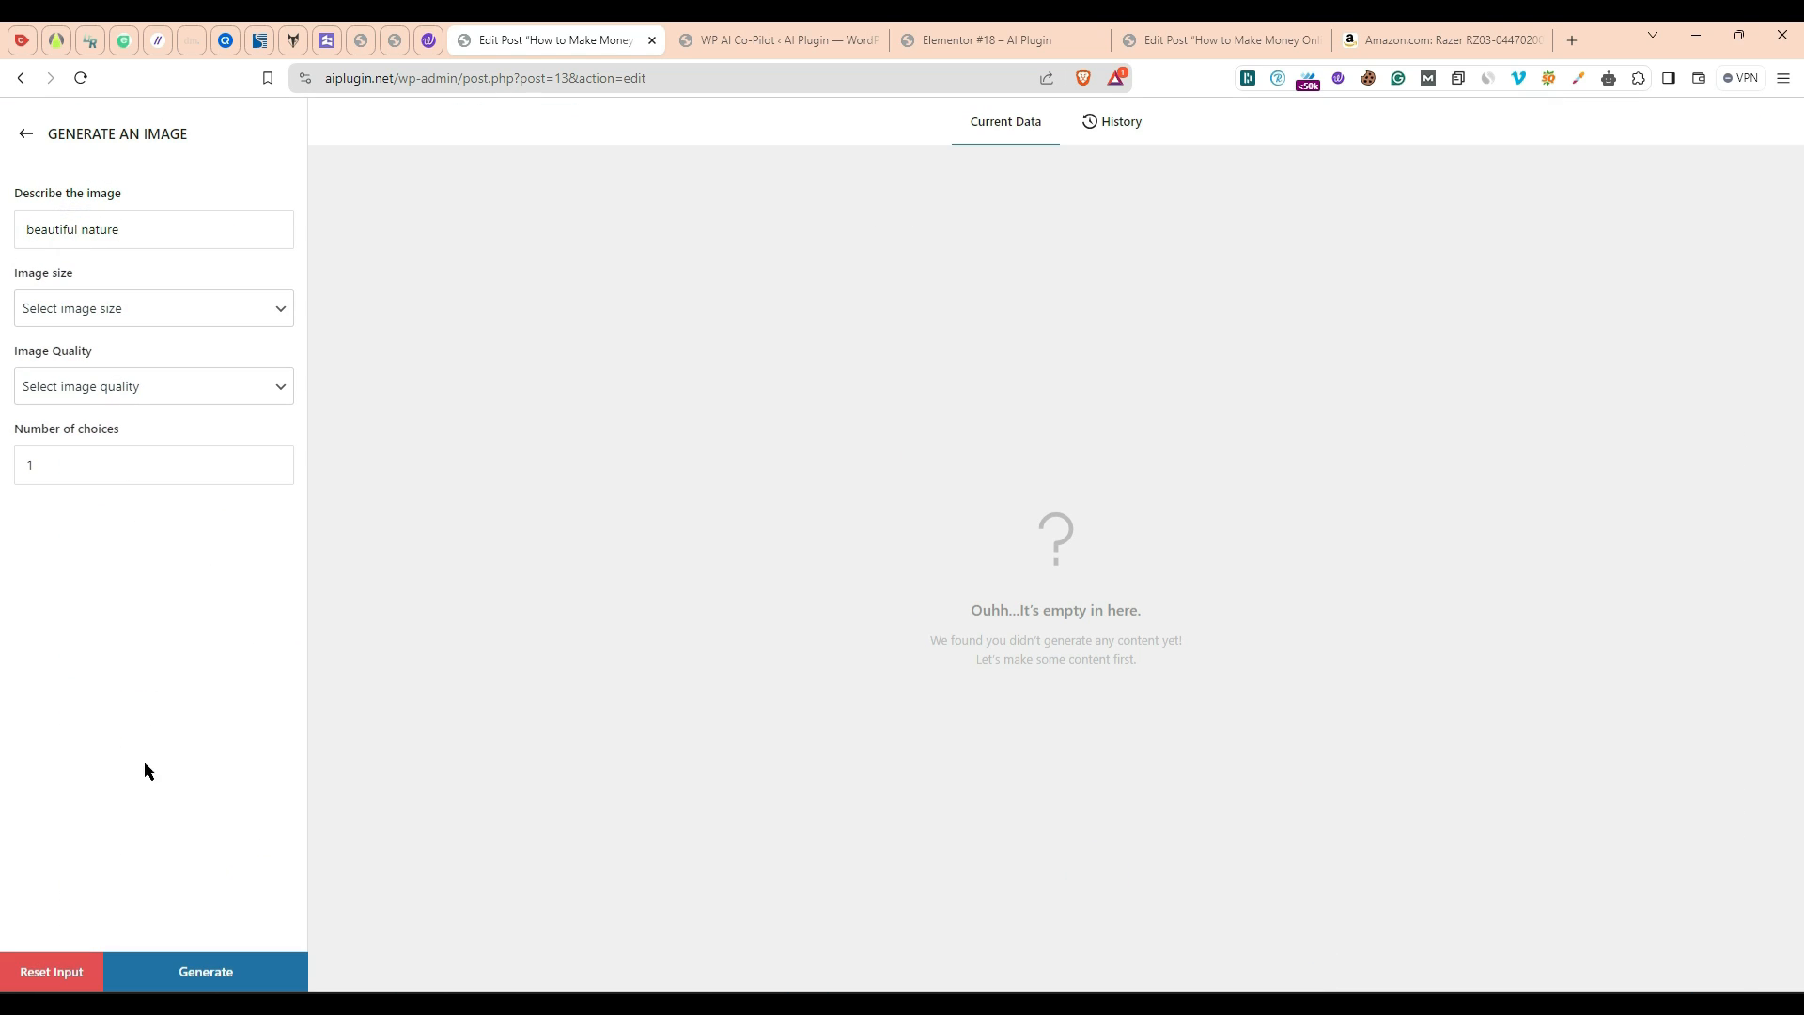
Step: Set the image size to Large (1024x1024px) and the quality to Realistic, and generate the beautiful nature image
left_click(193, 308)
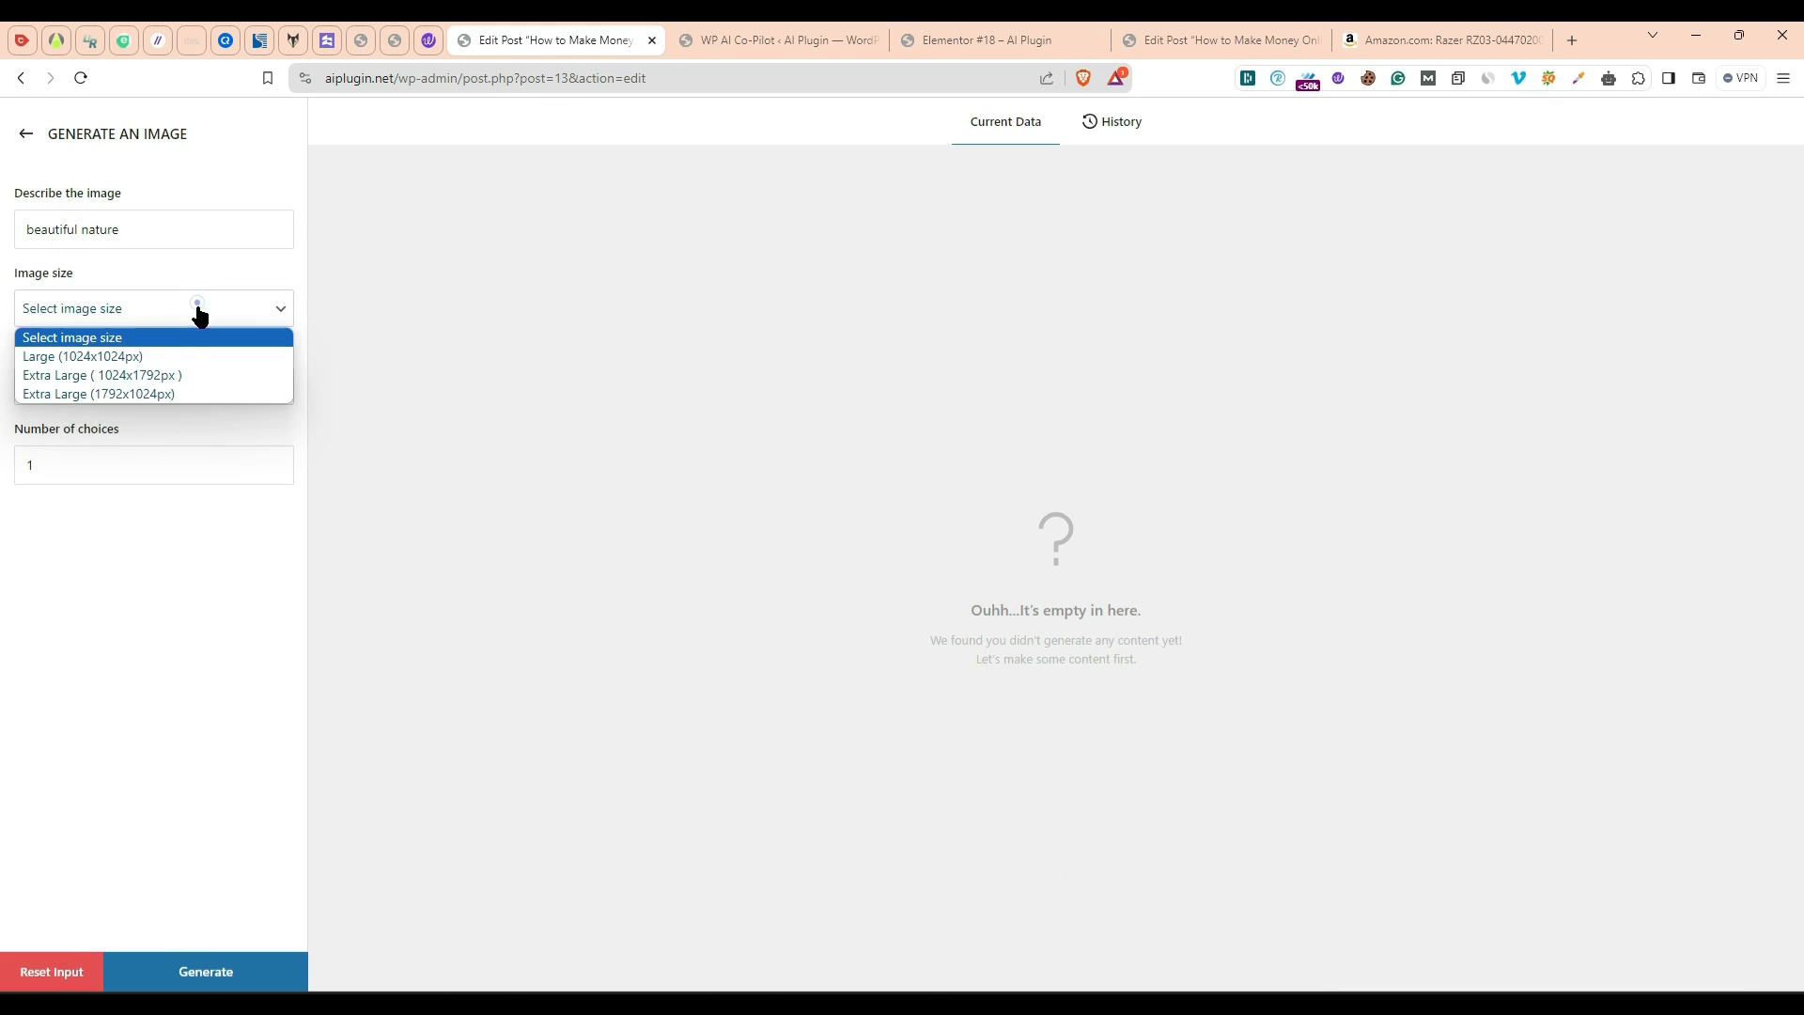
left_click(169, 356)
left_click(165, 386)
left_click(149, 433)
left_click(206, 971)
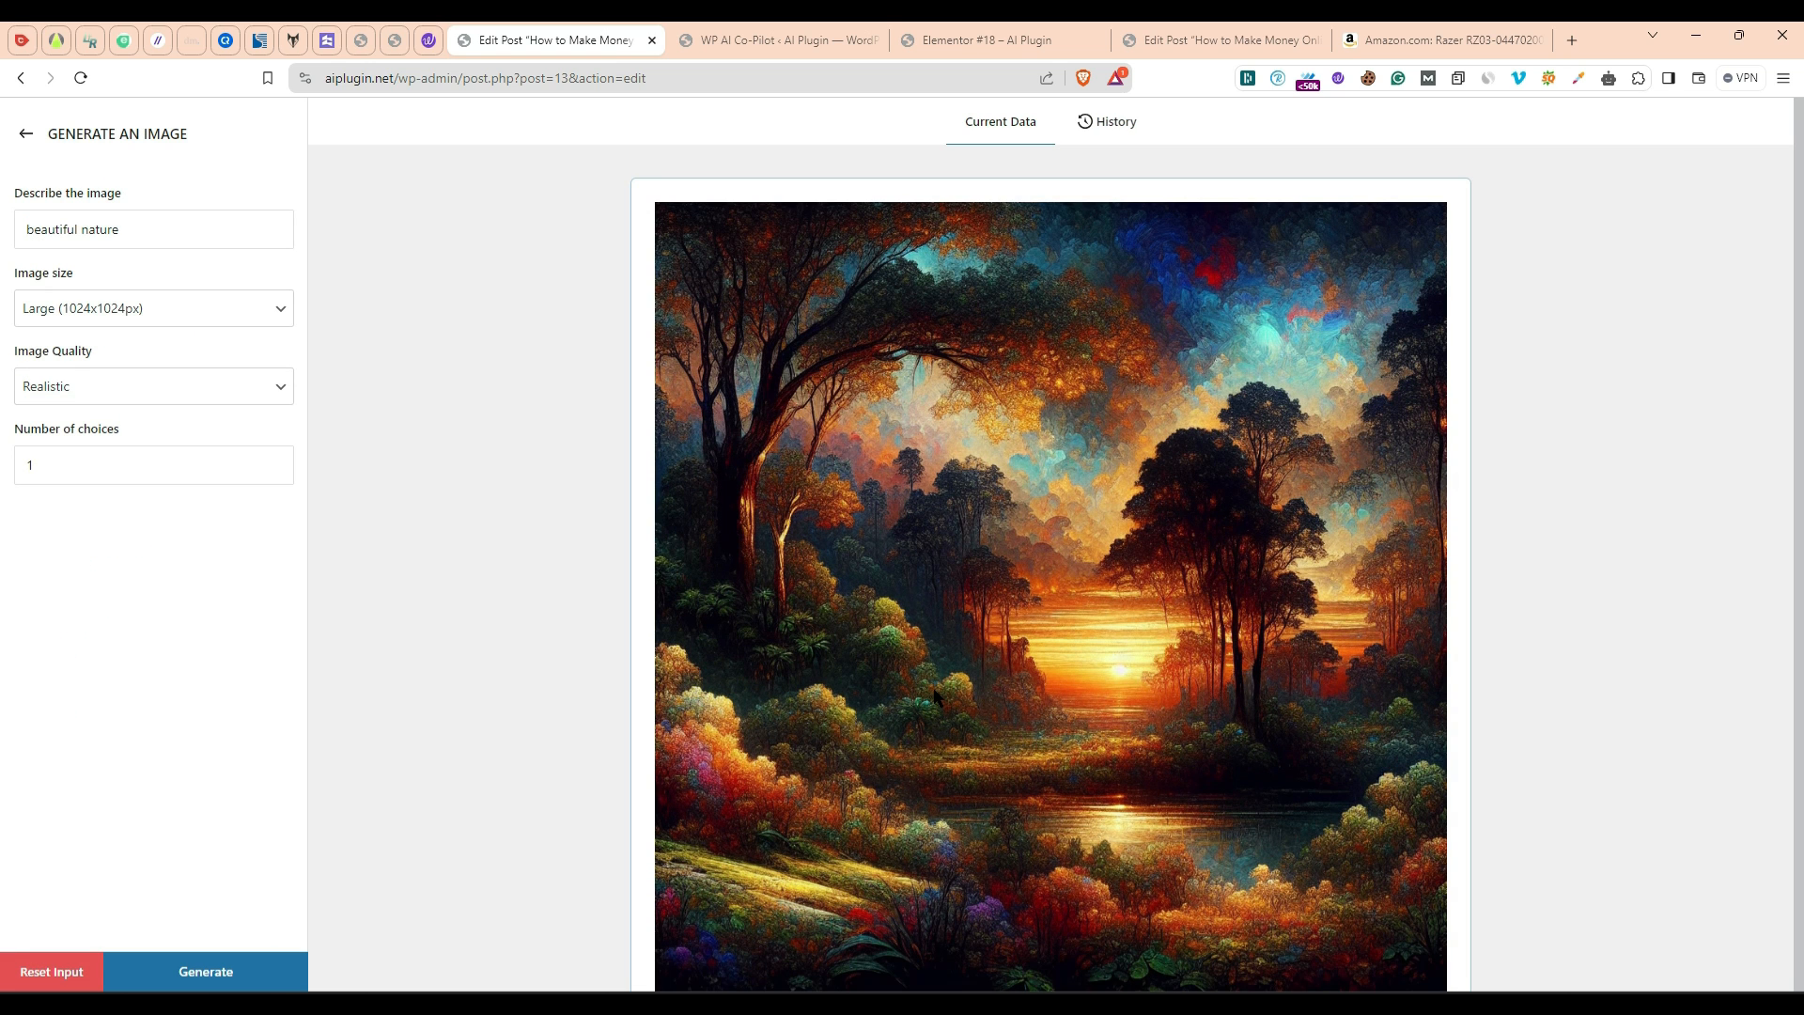
Step: Insert the generated nature image into the post and leave the post editor without saving the changes
scroll(1096, 481, "down", 1)
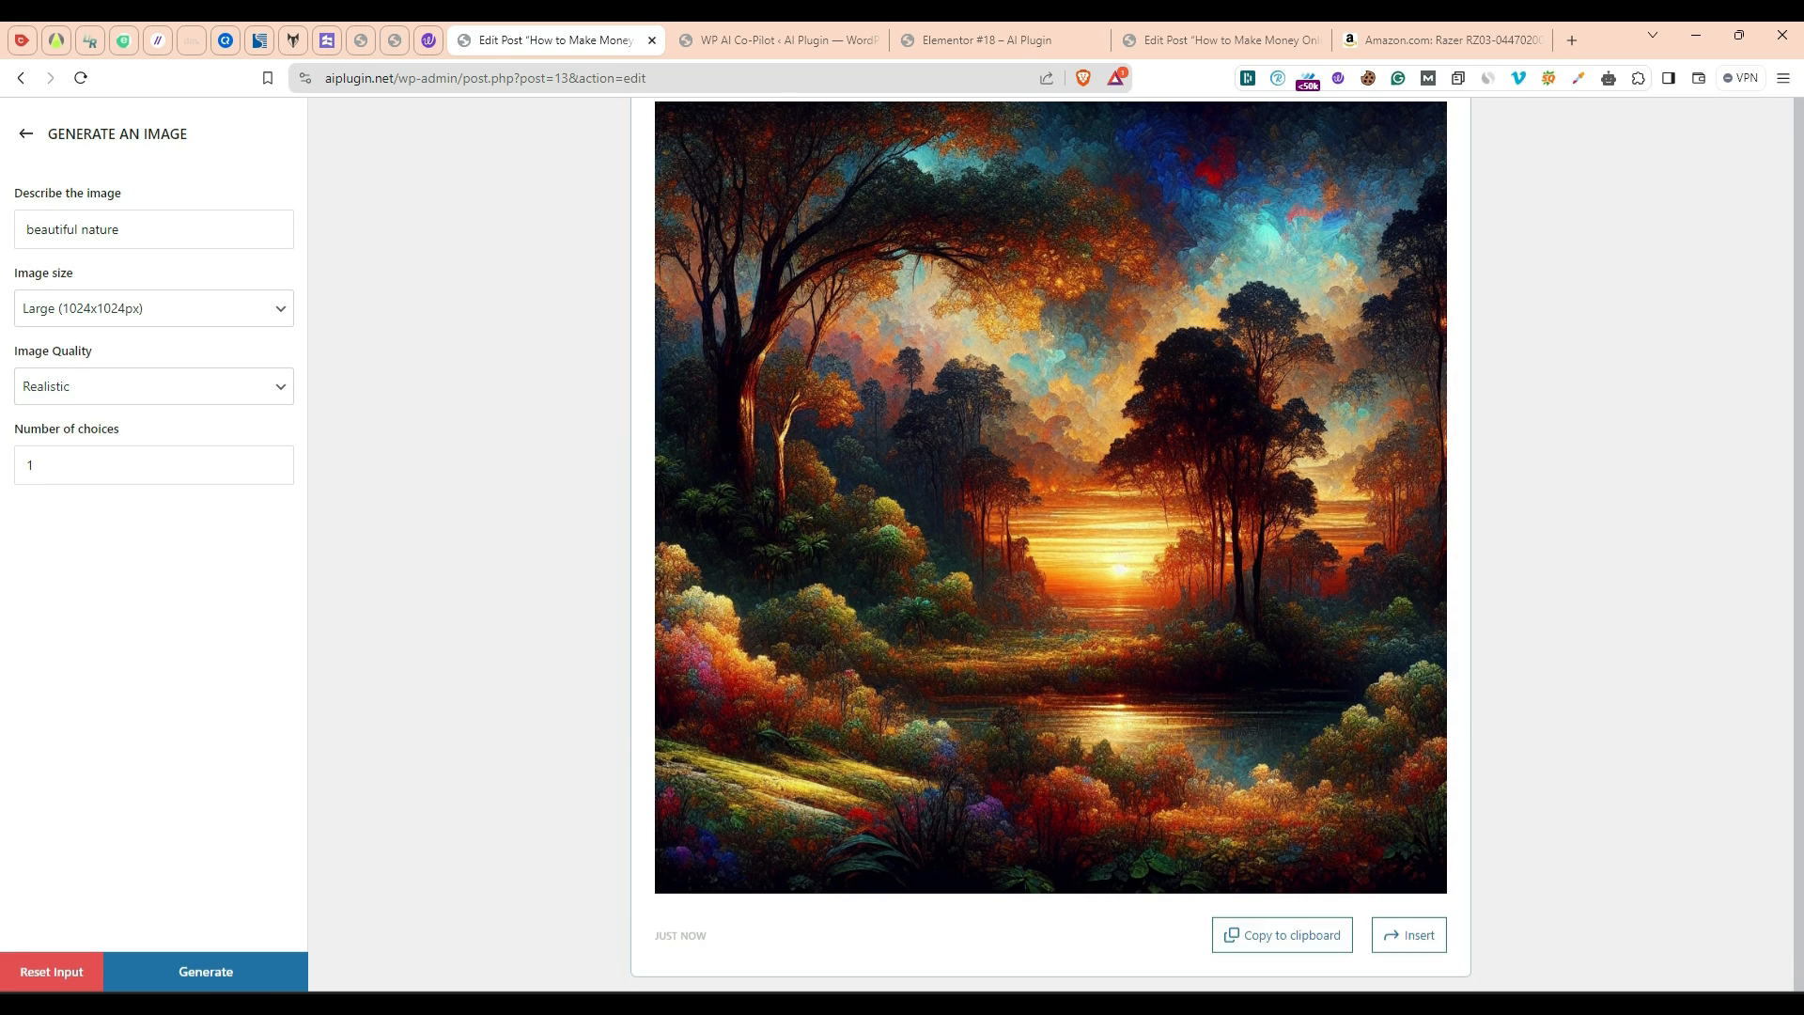
left_click(1421, 938)
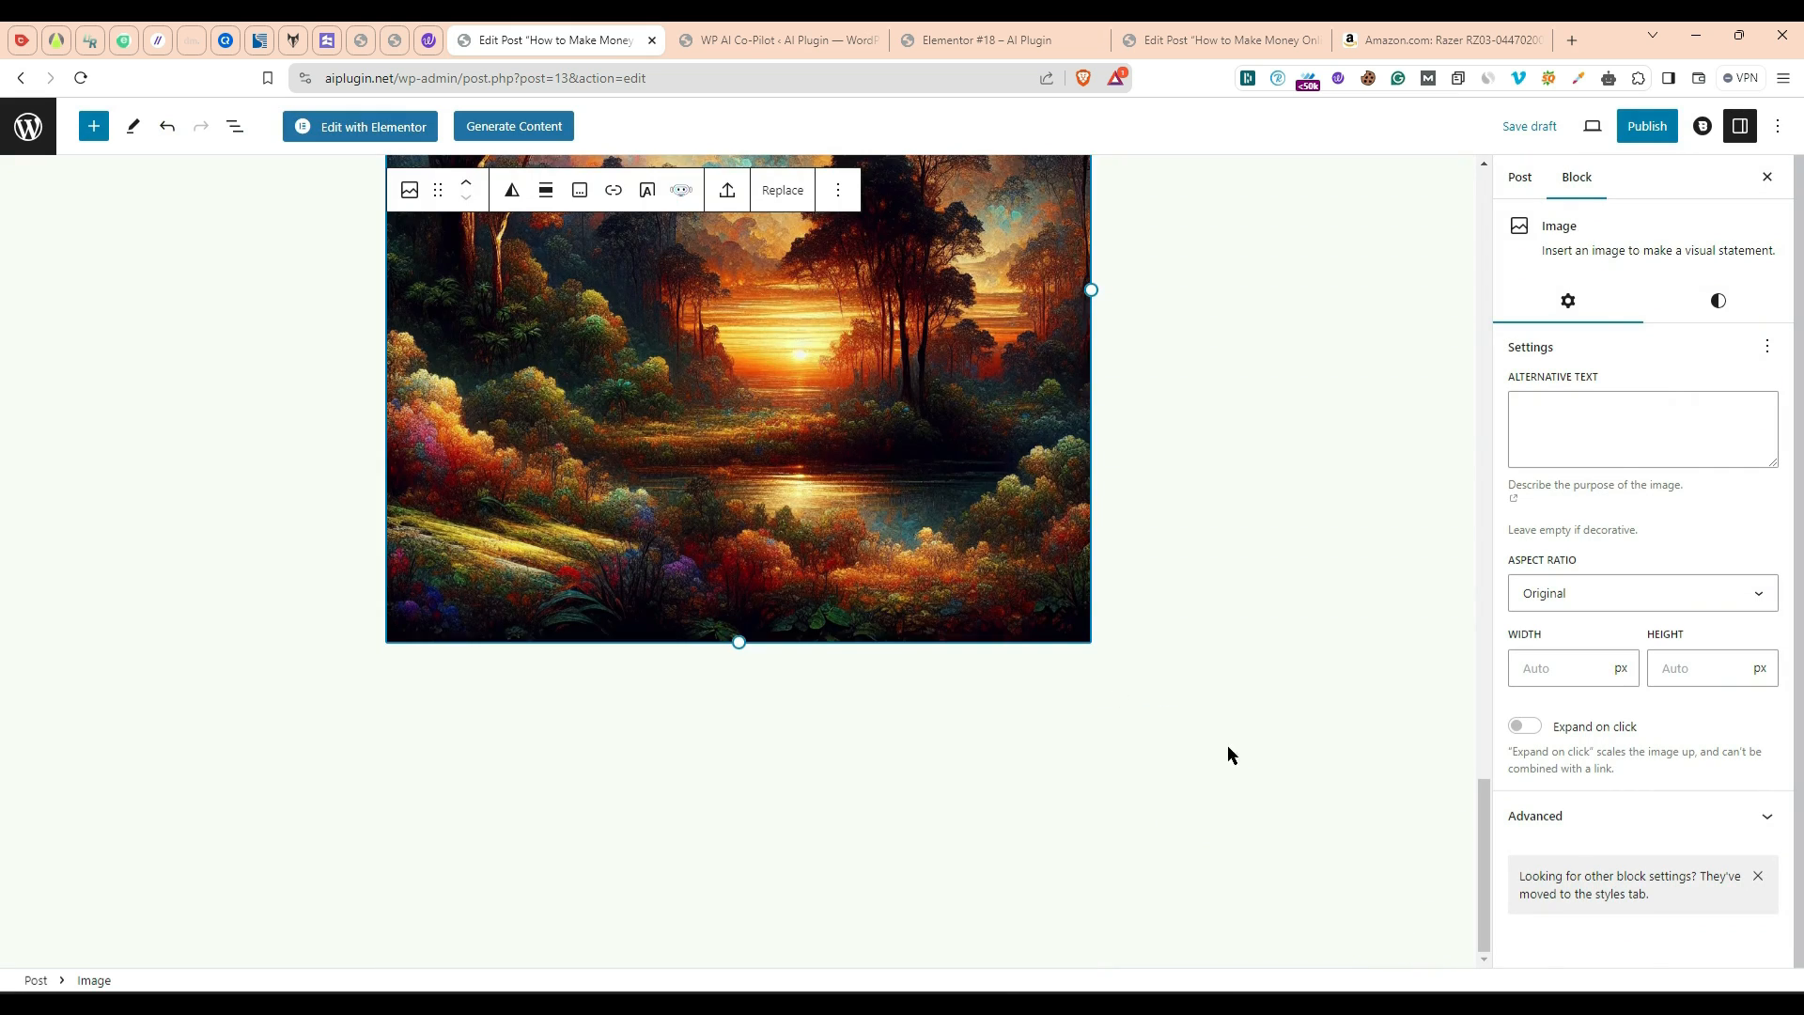
left_click(1216, 751)
scroll(1175, 583, "down", 5)
left_click(27, 141)
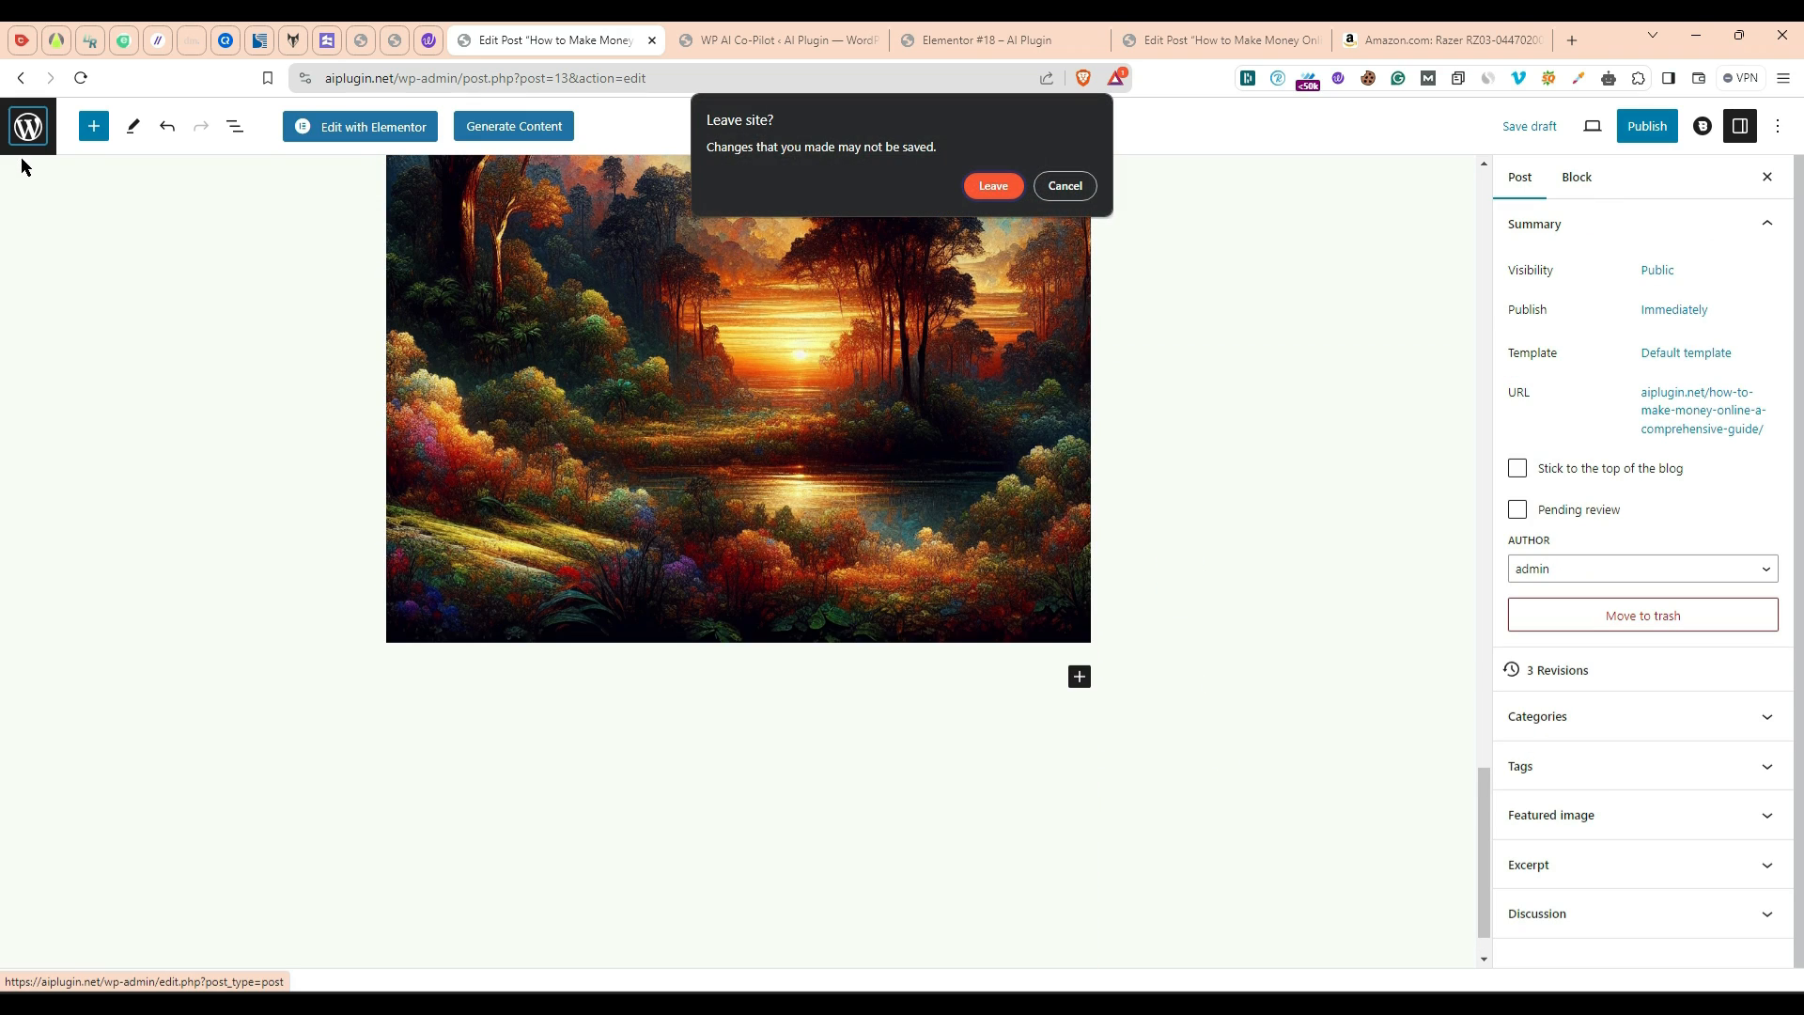
left_click(994, 185)
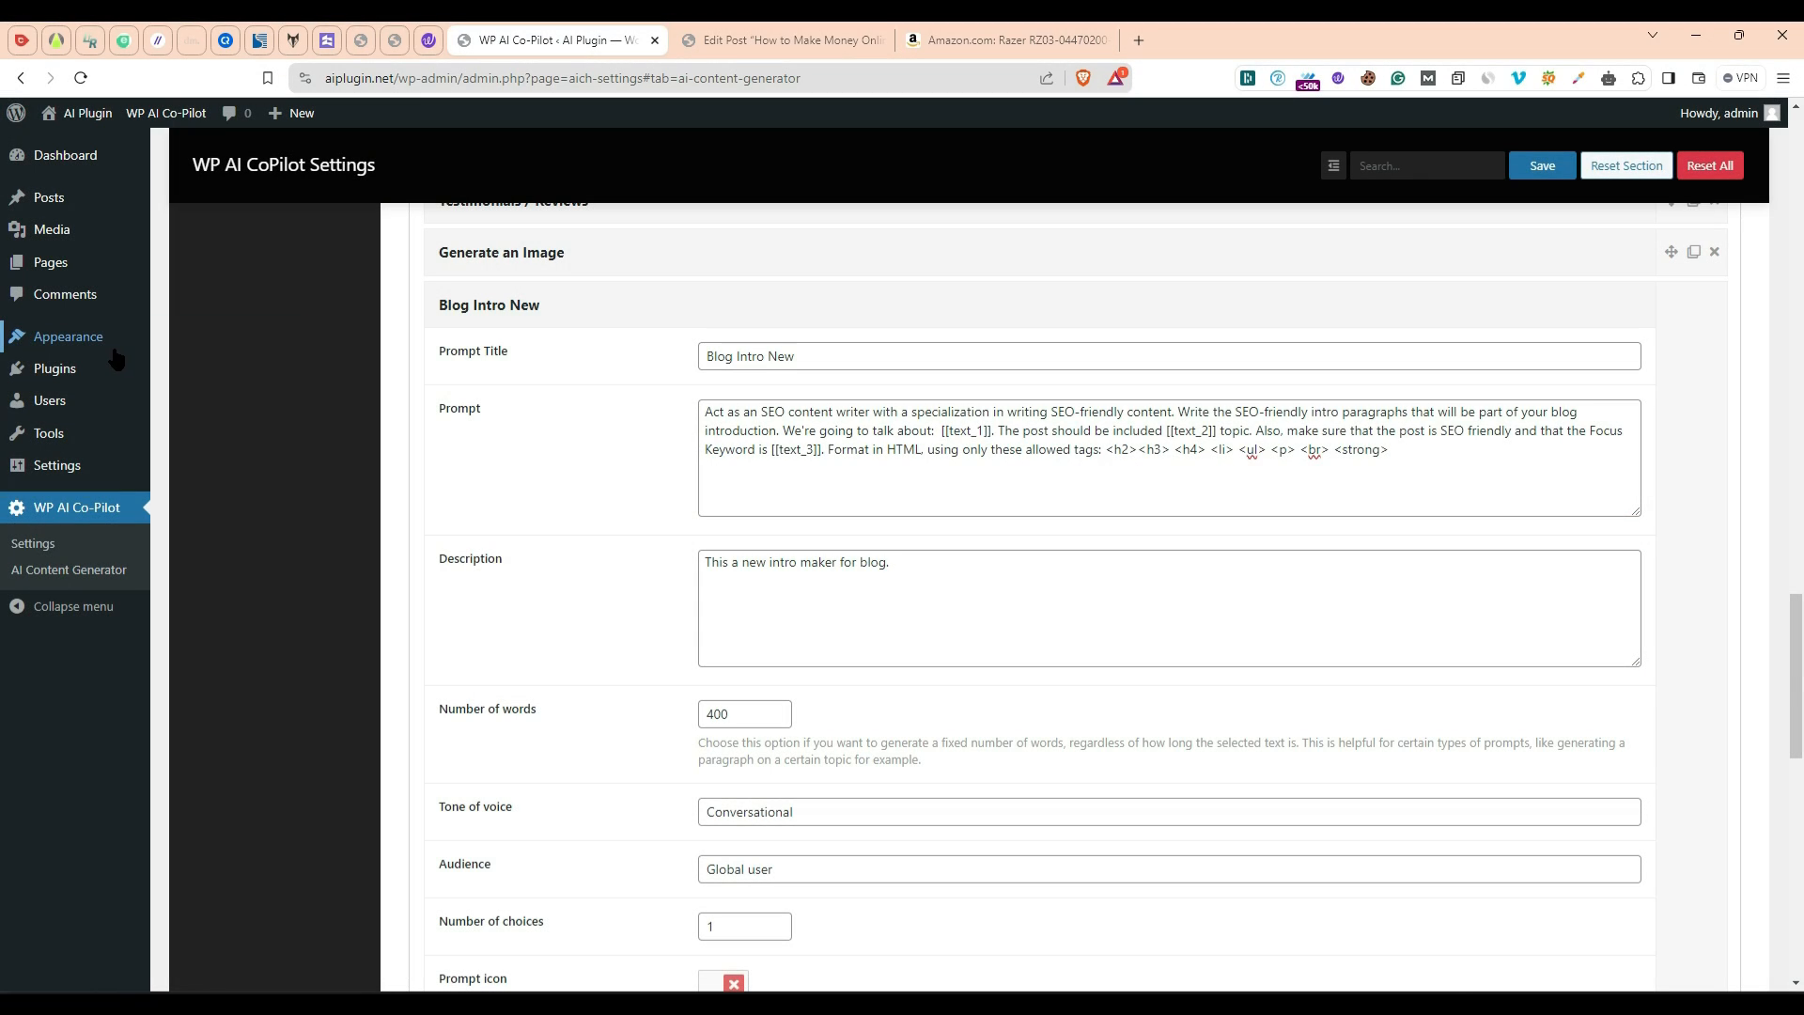
Step: Search the plugin directory for Elementor, and install and activate the Elementor Website Builder plugin
mouse_move(89, 369)
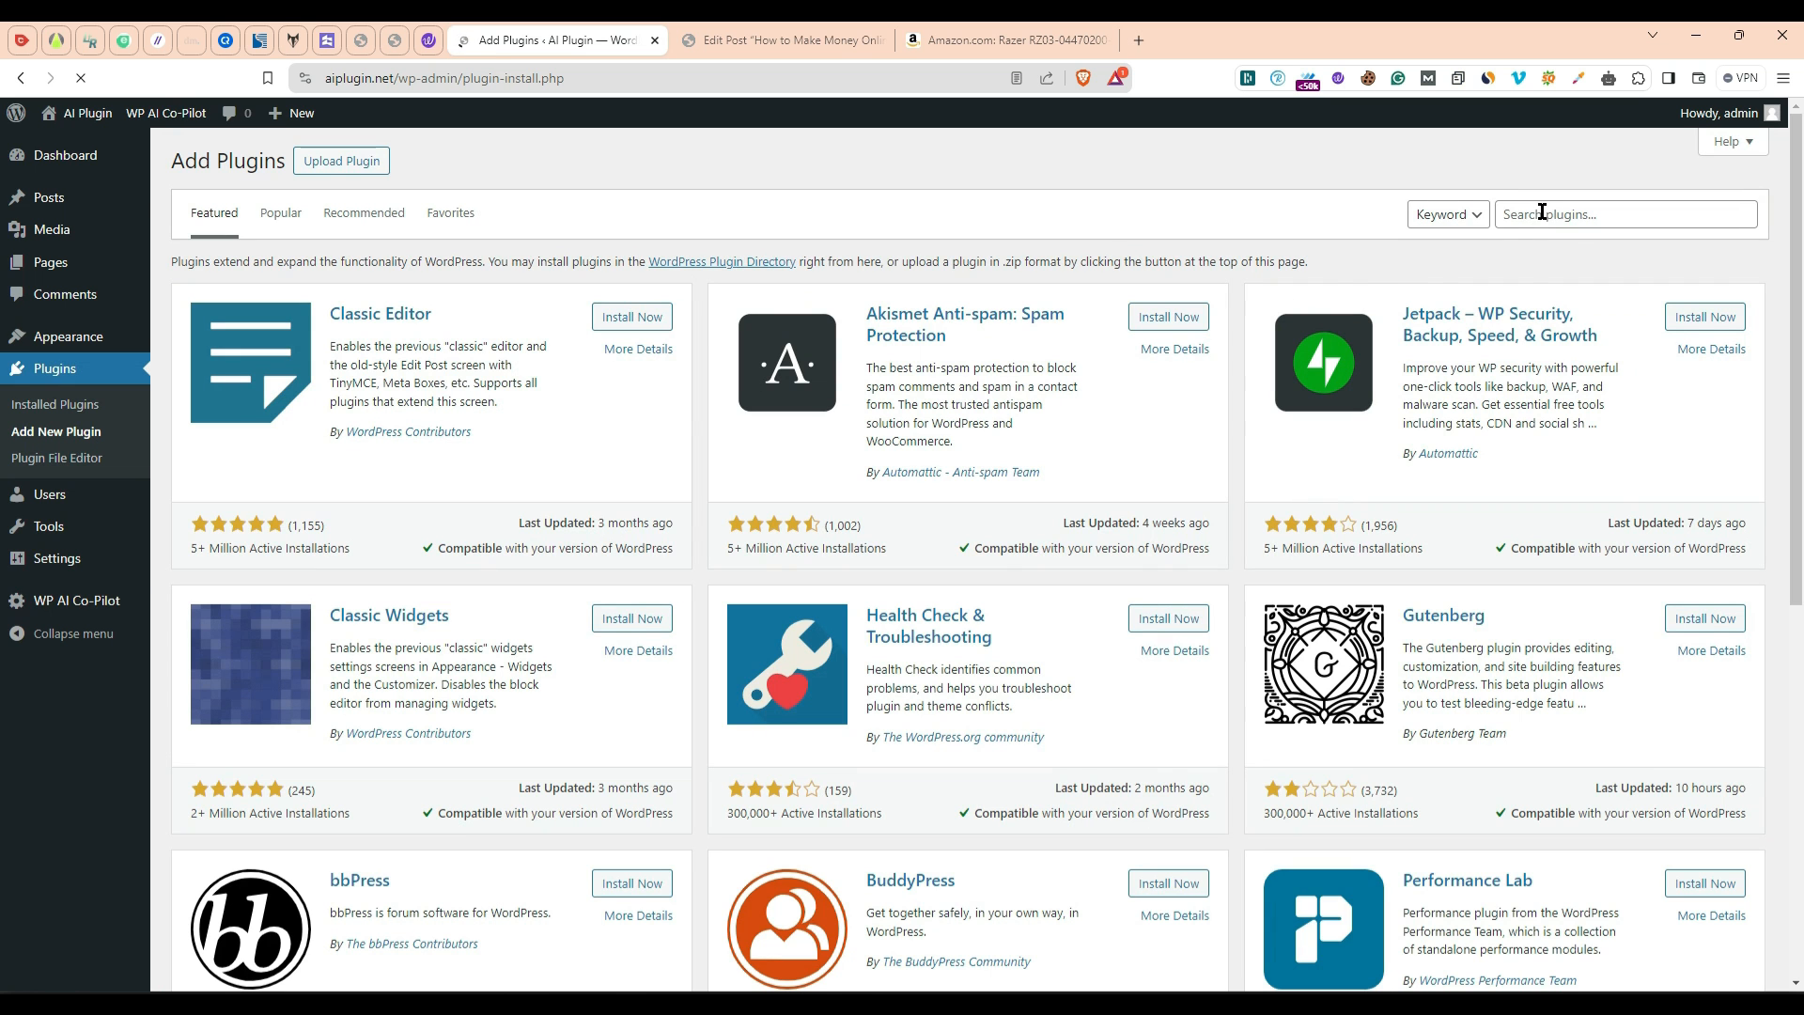
left_click(1542, 209)
type("Elementor")
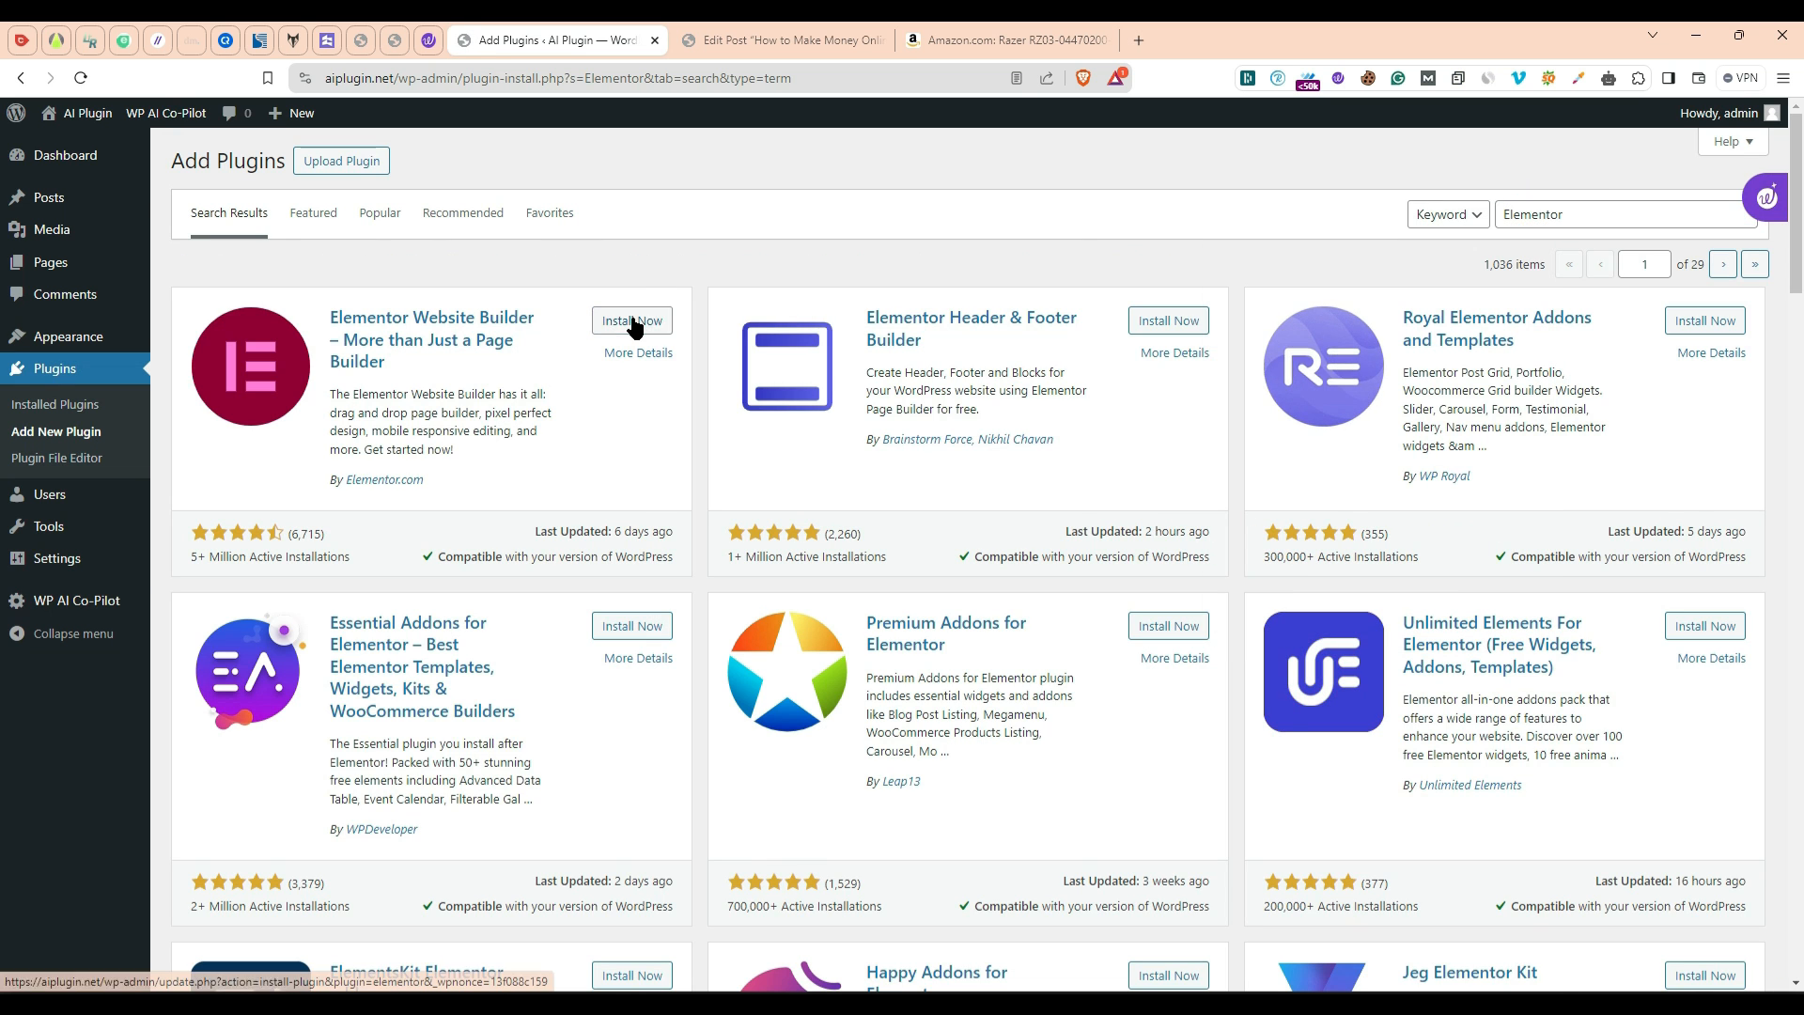
left_click(632, 321)
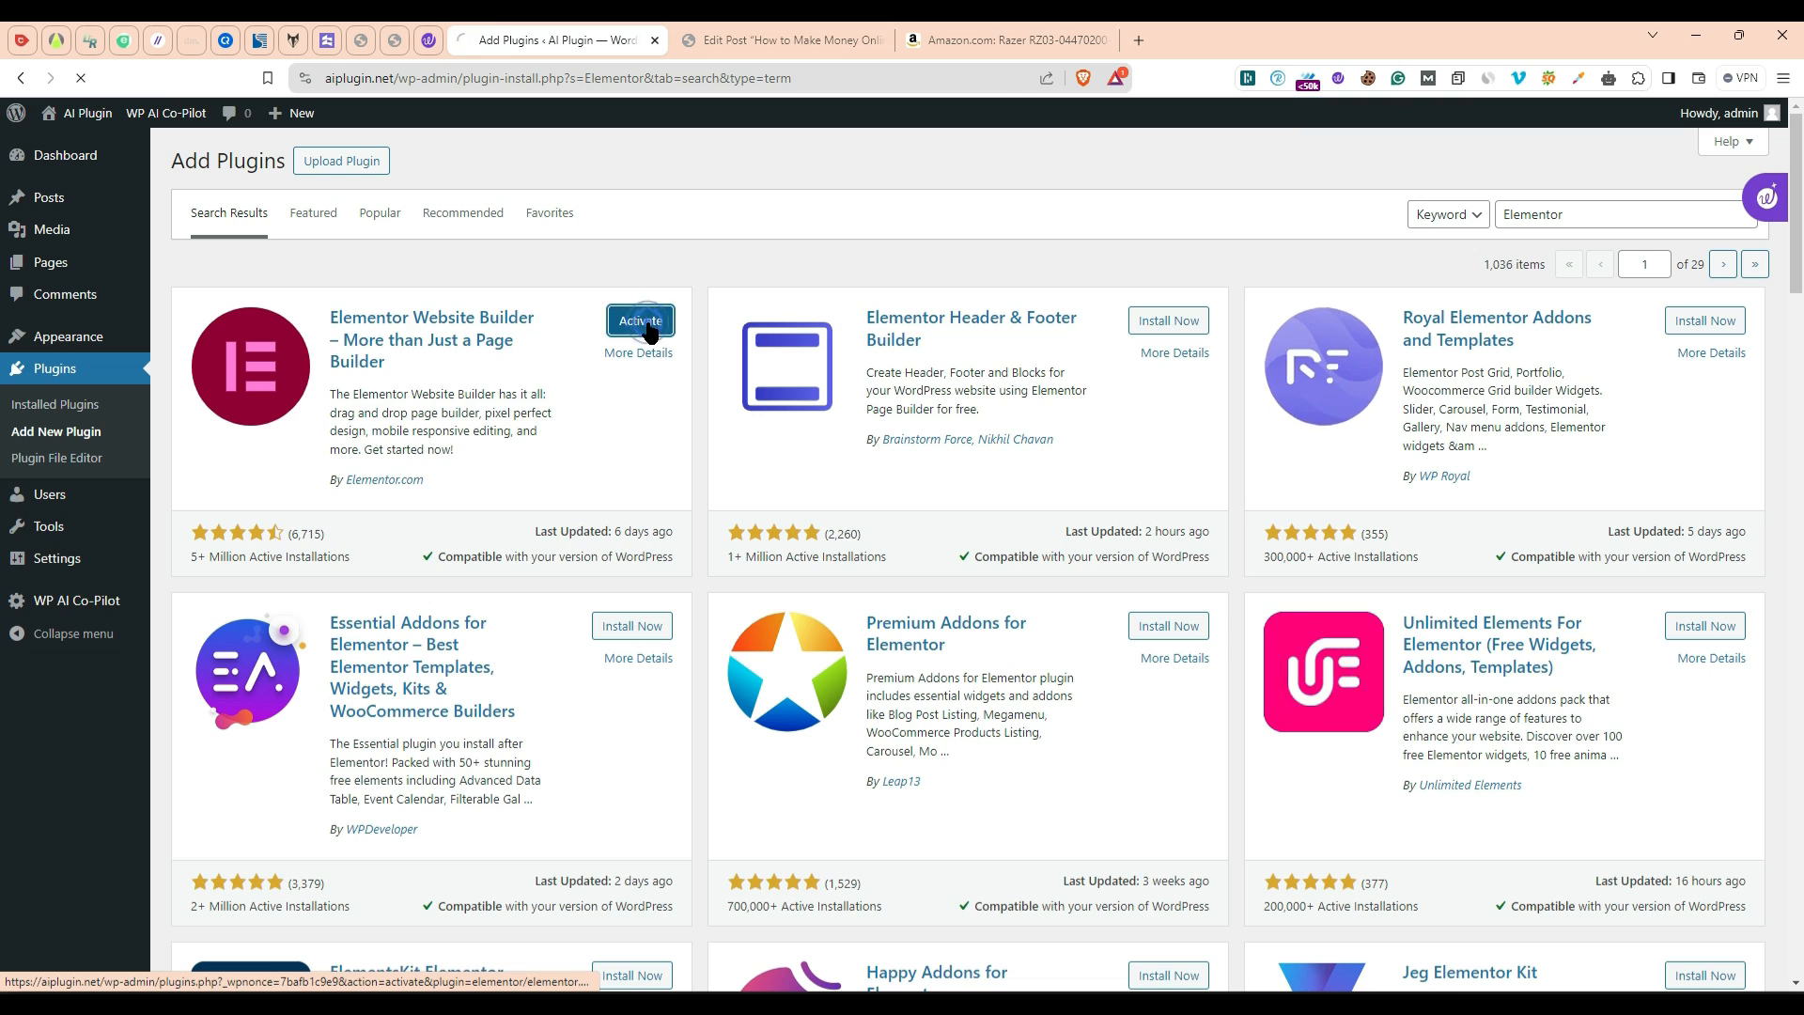
left_click(646, 326)
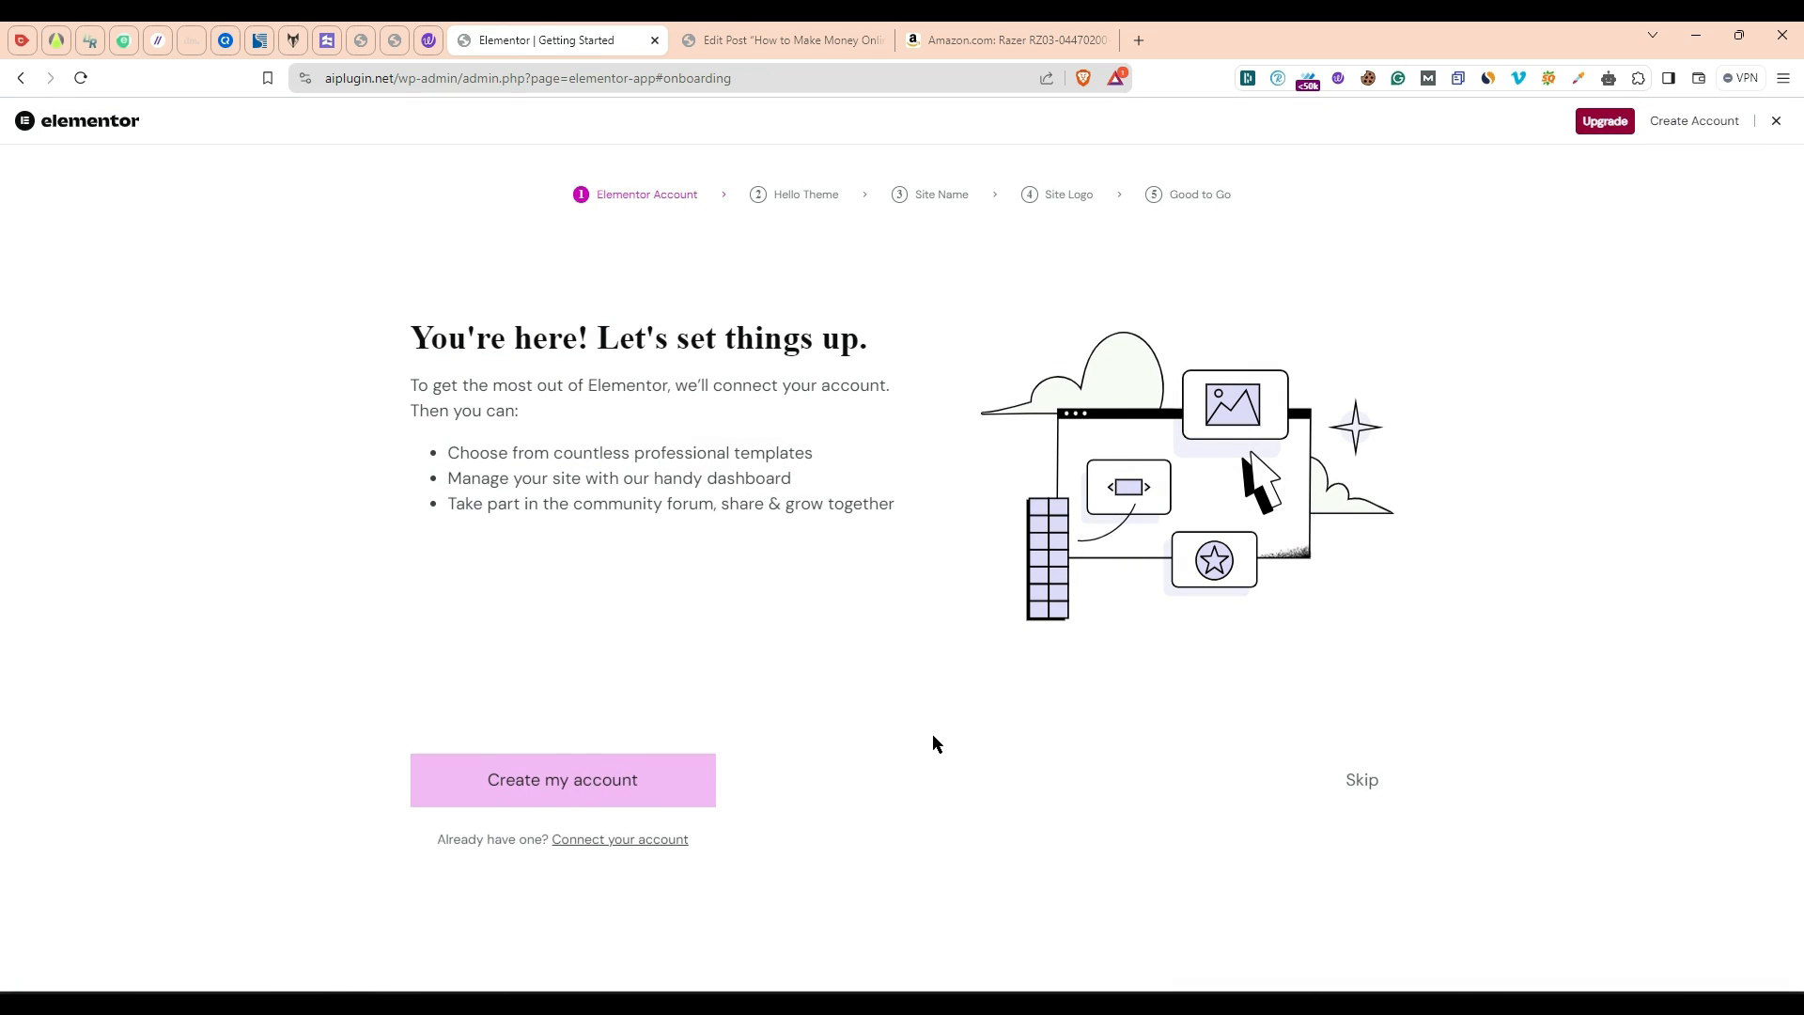
Step: Skip Elementor's onboarding steps to open a blank page in its editor
left_click(1363, 782)
left_click(1363, 819)
left_click(1359, 814)
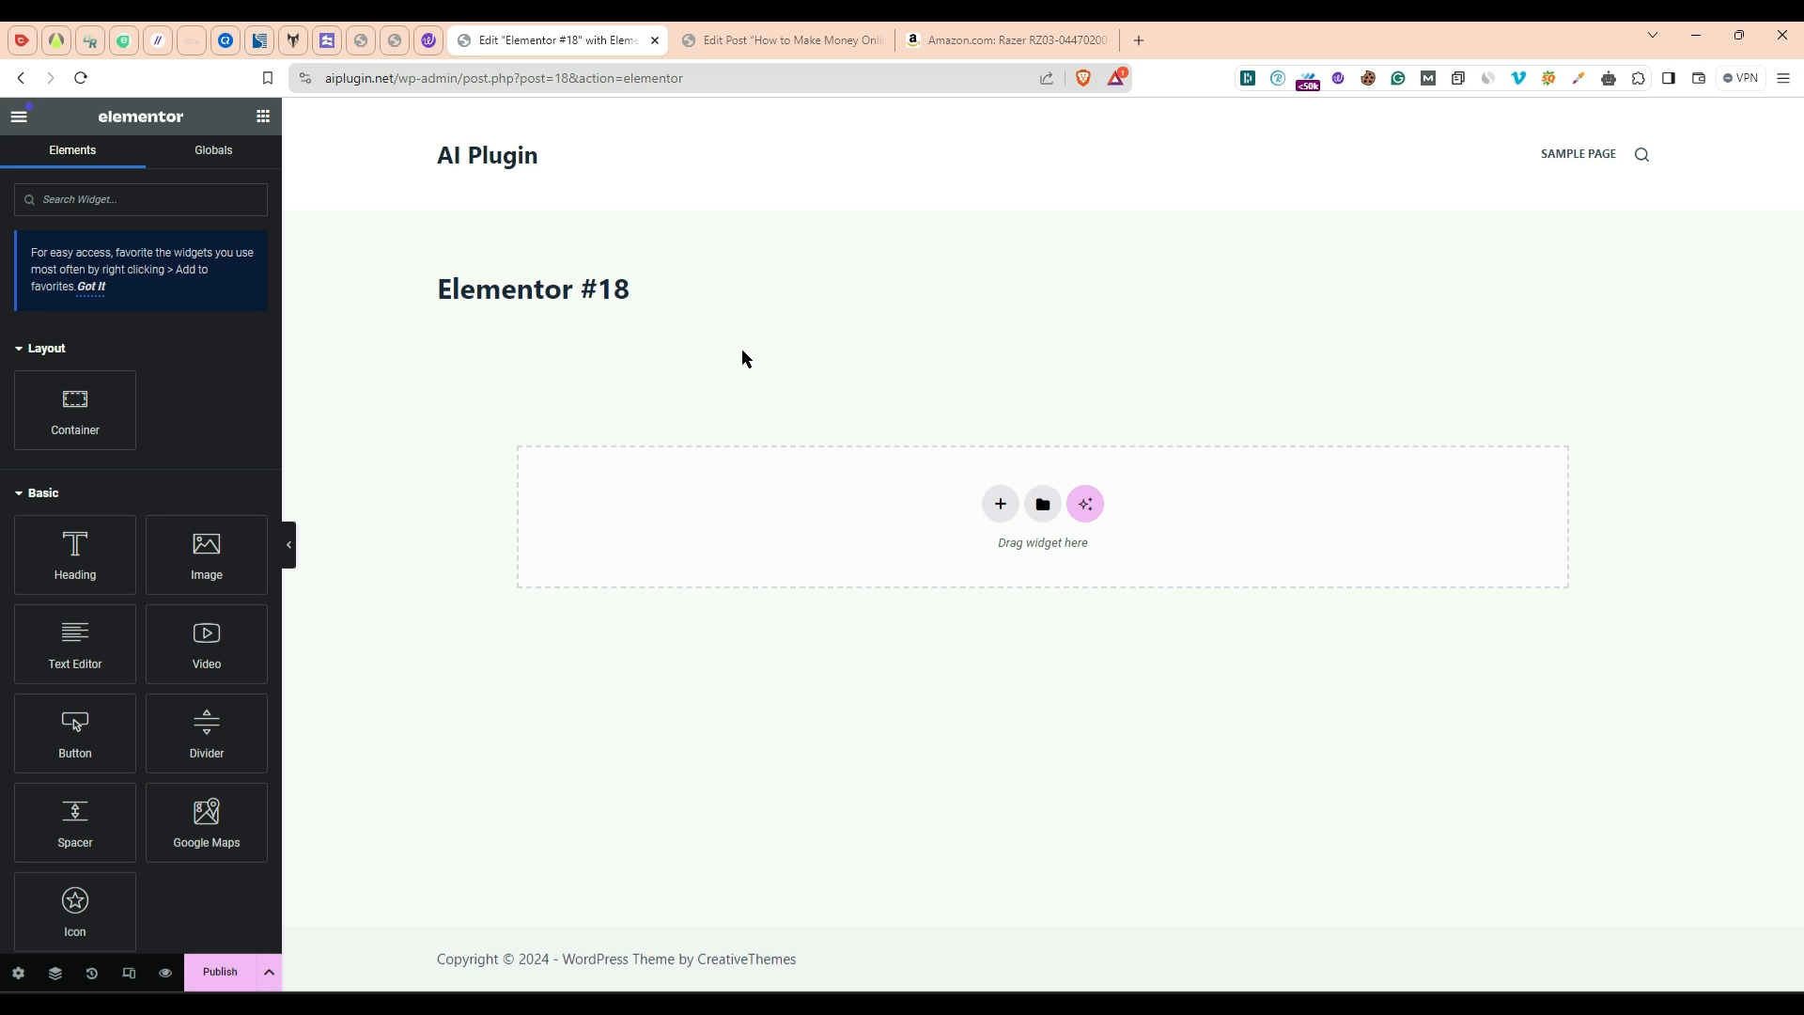
Step: Add a single-column container to the blank Elementor page and place a Text Editor widget inside it
left_click(1002, 504)
left_click(794, 549)
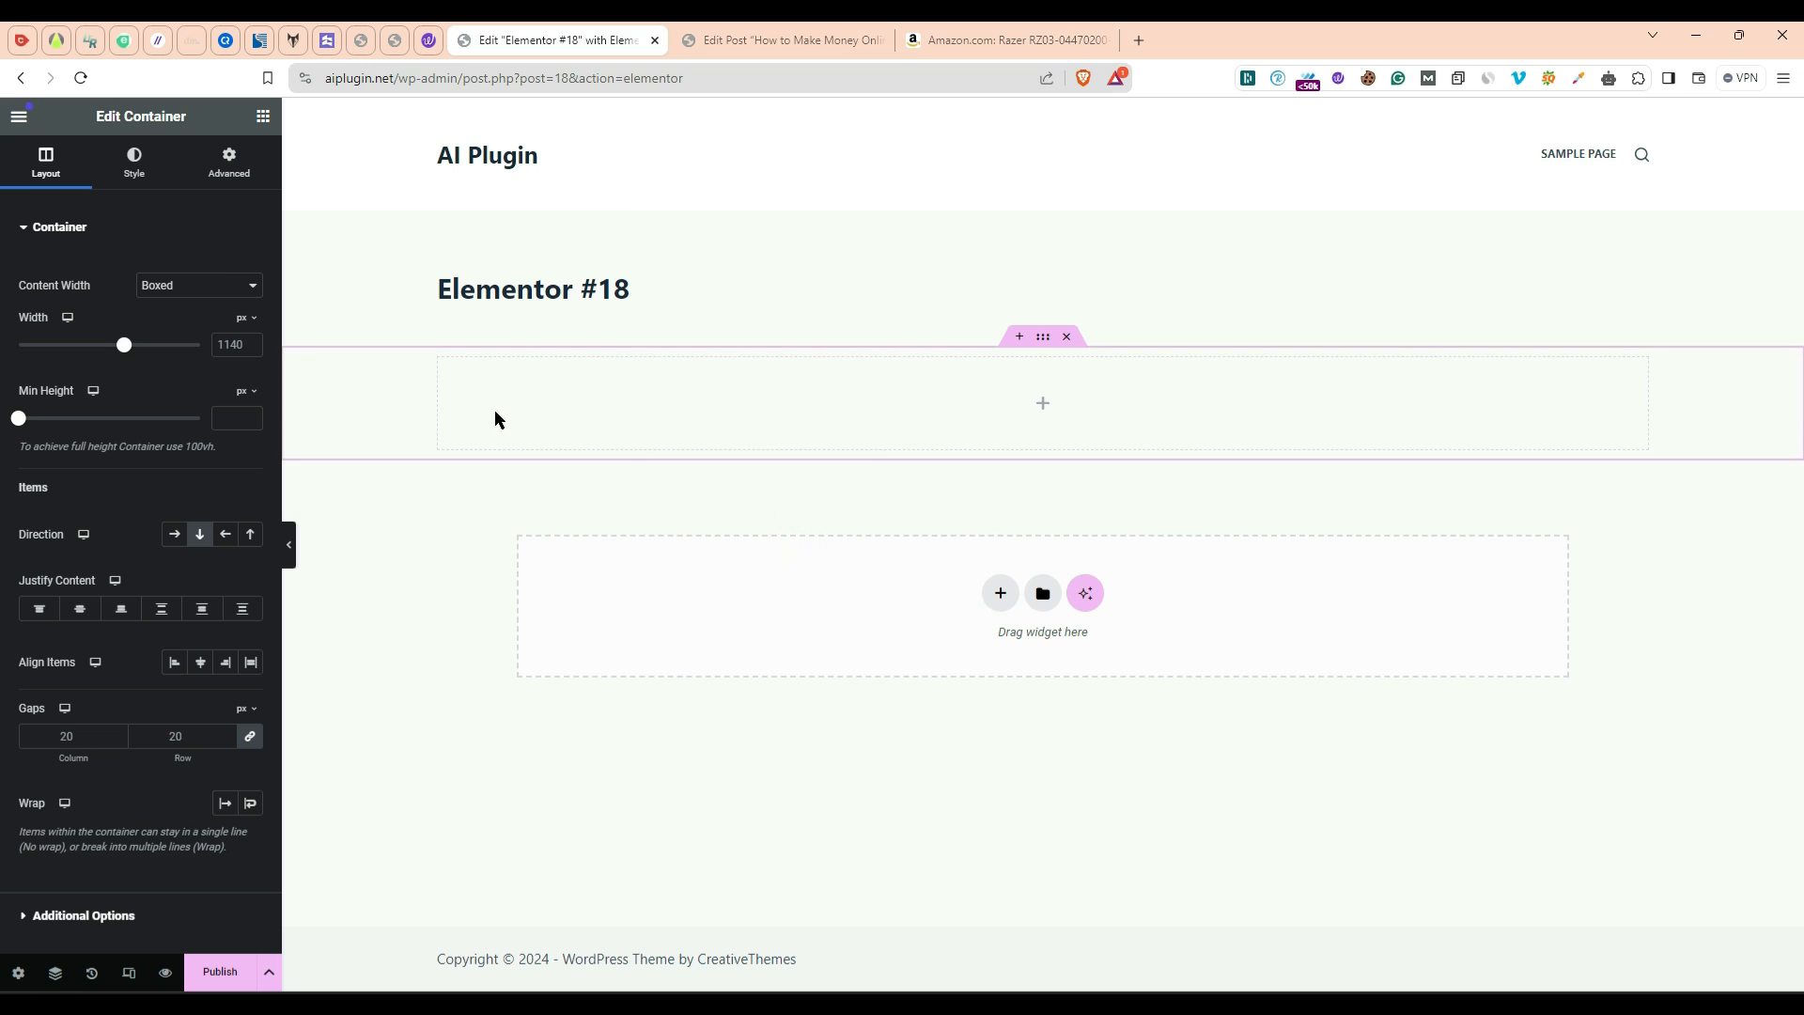
left_click(263, 116)
left_click_drag(72, 644, 955, 402)
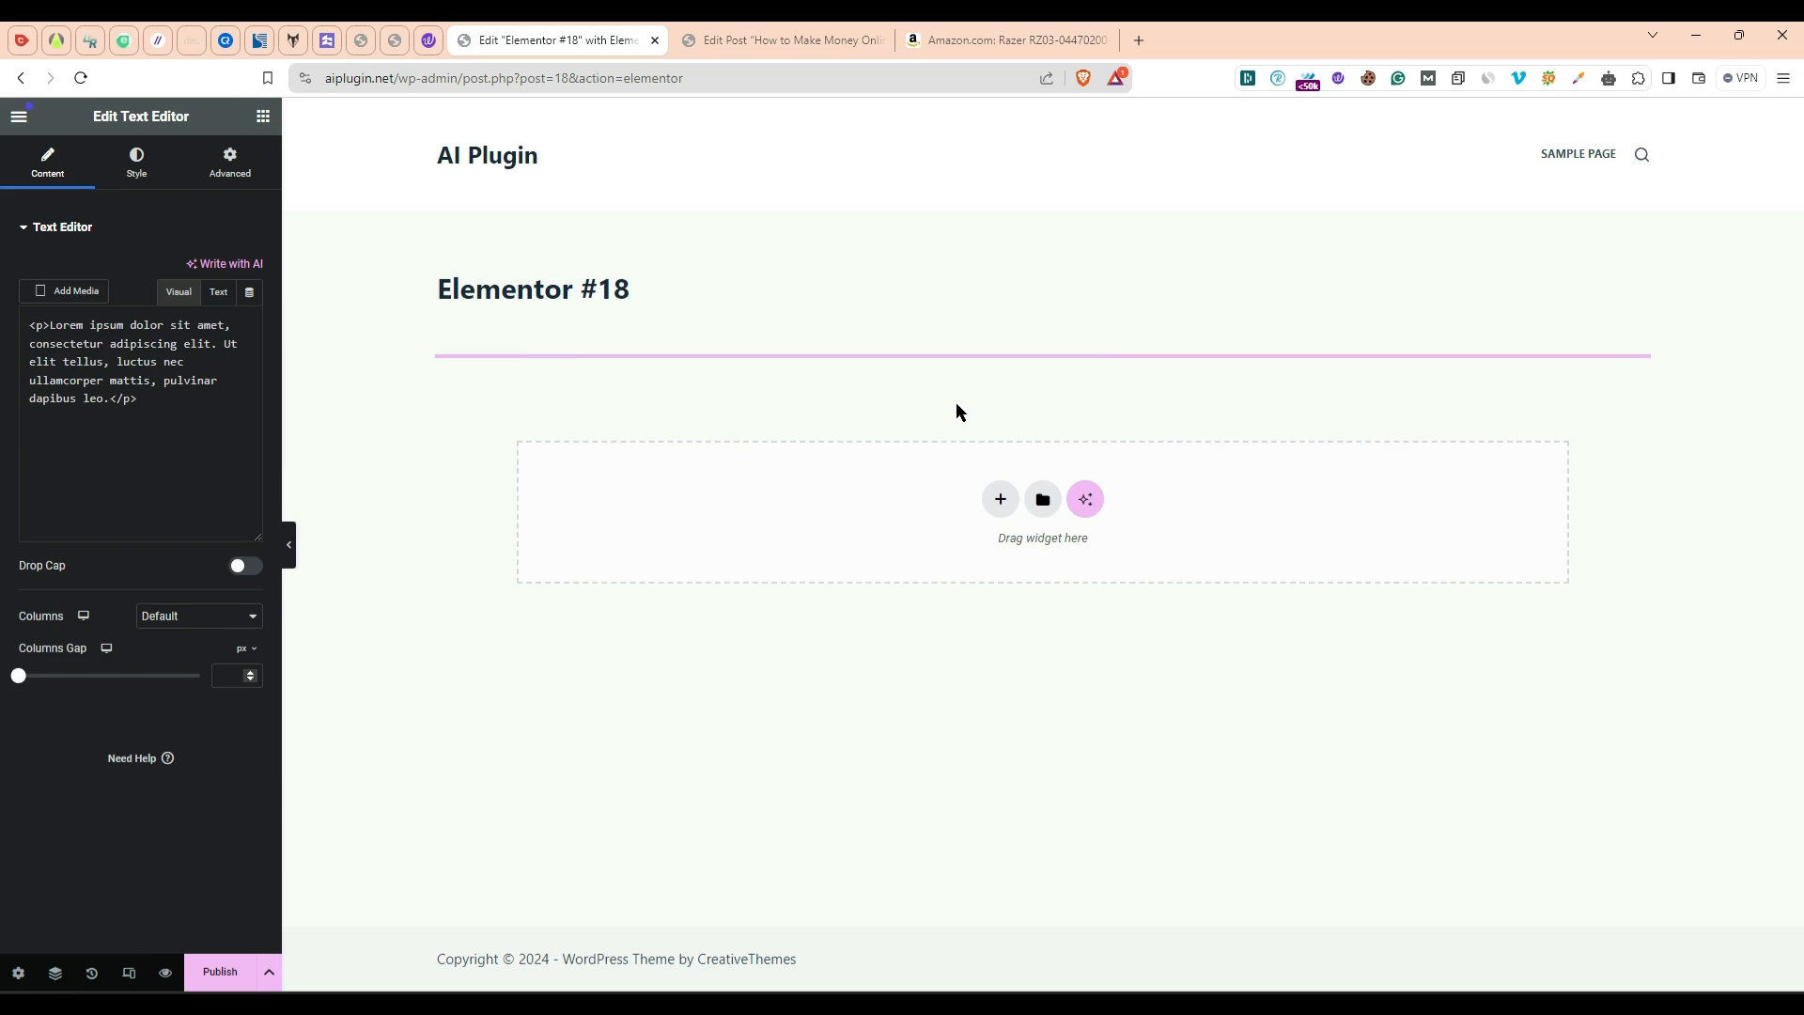
Step: Replace the Text Editor widget's placeholder text with "How to make money online"
triple_click(149, 402)
type("H")
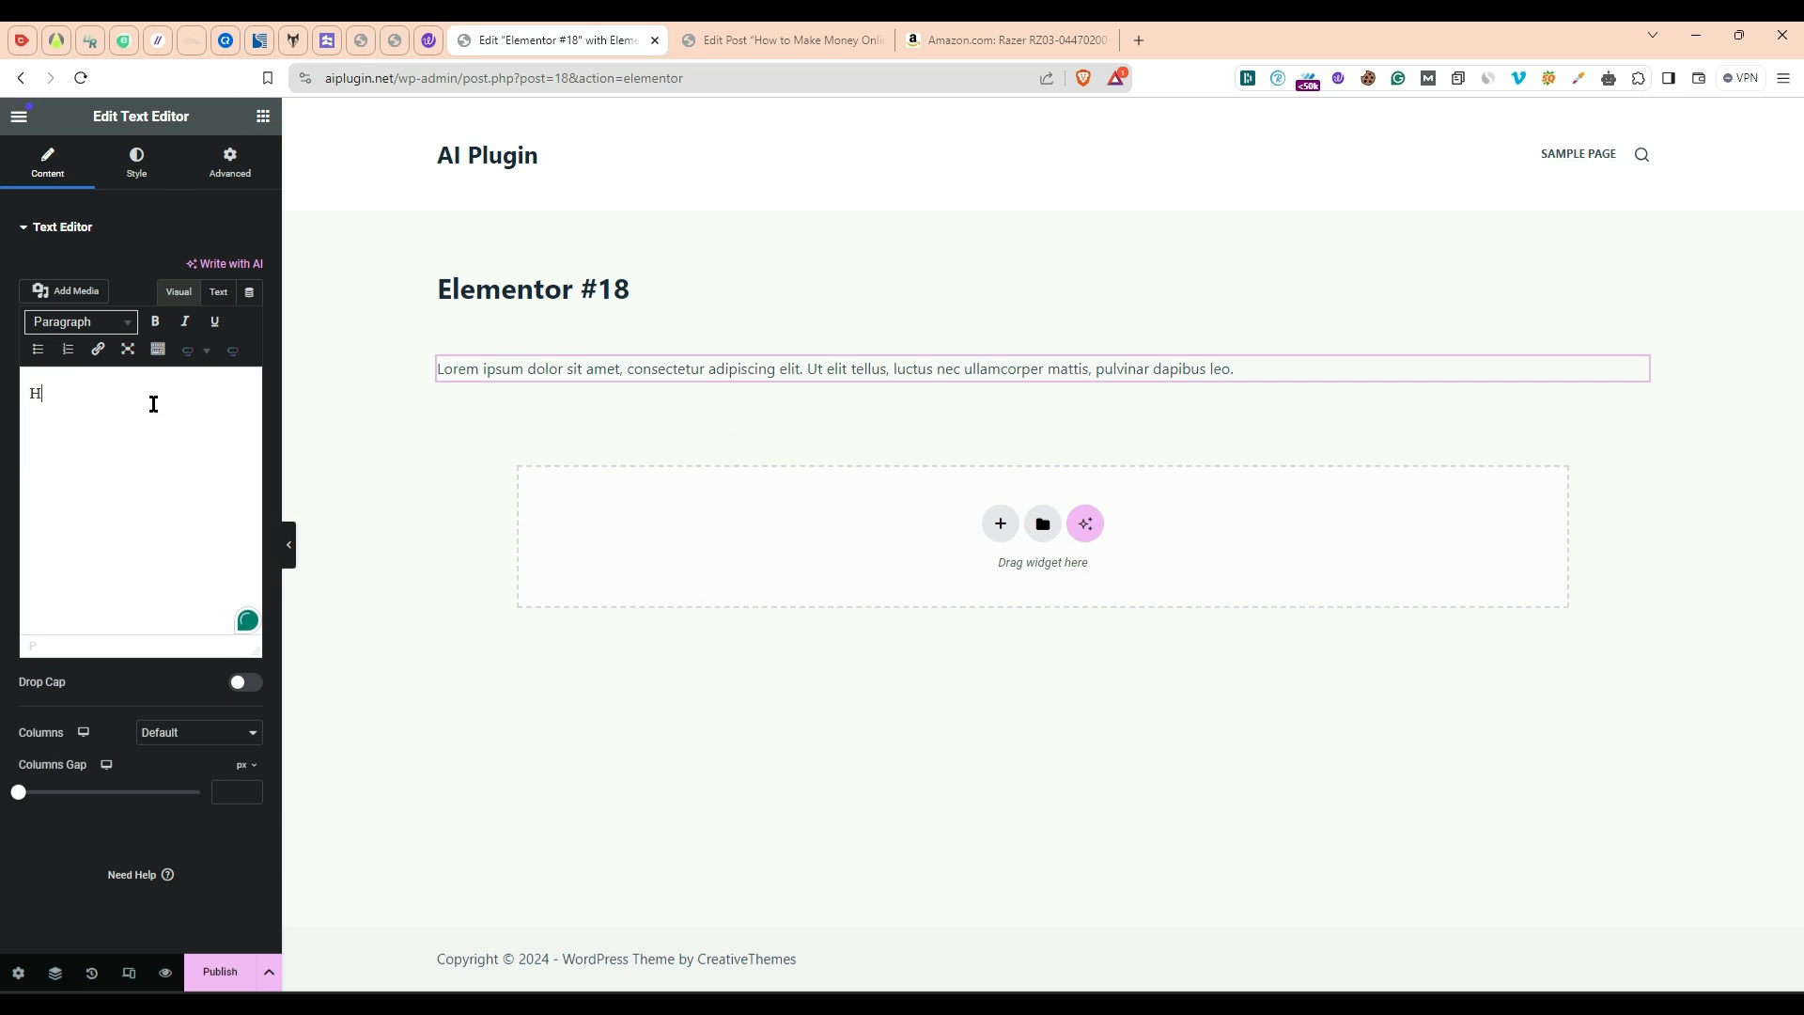
type("ow to make money online")
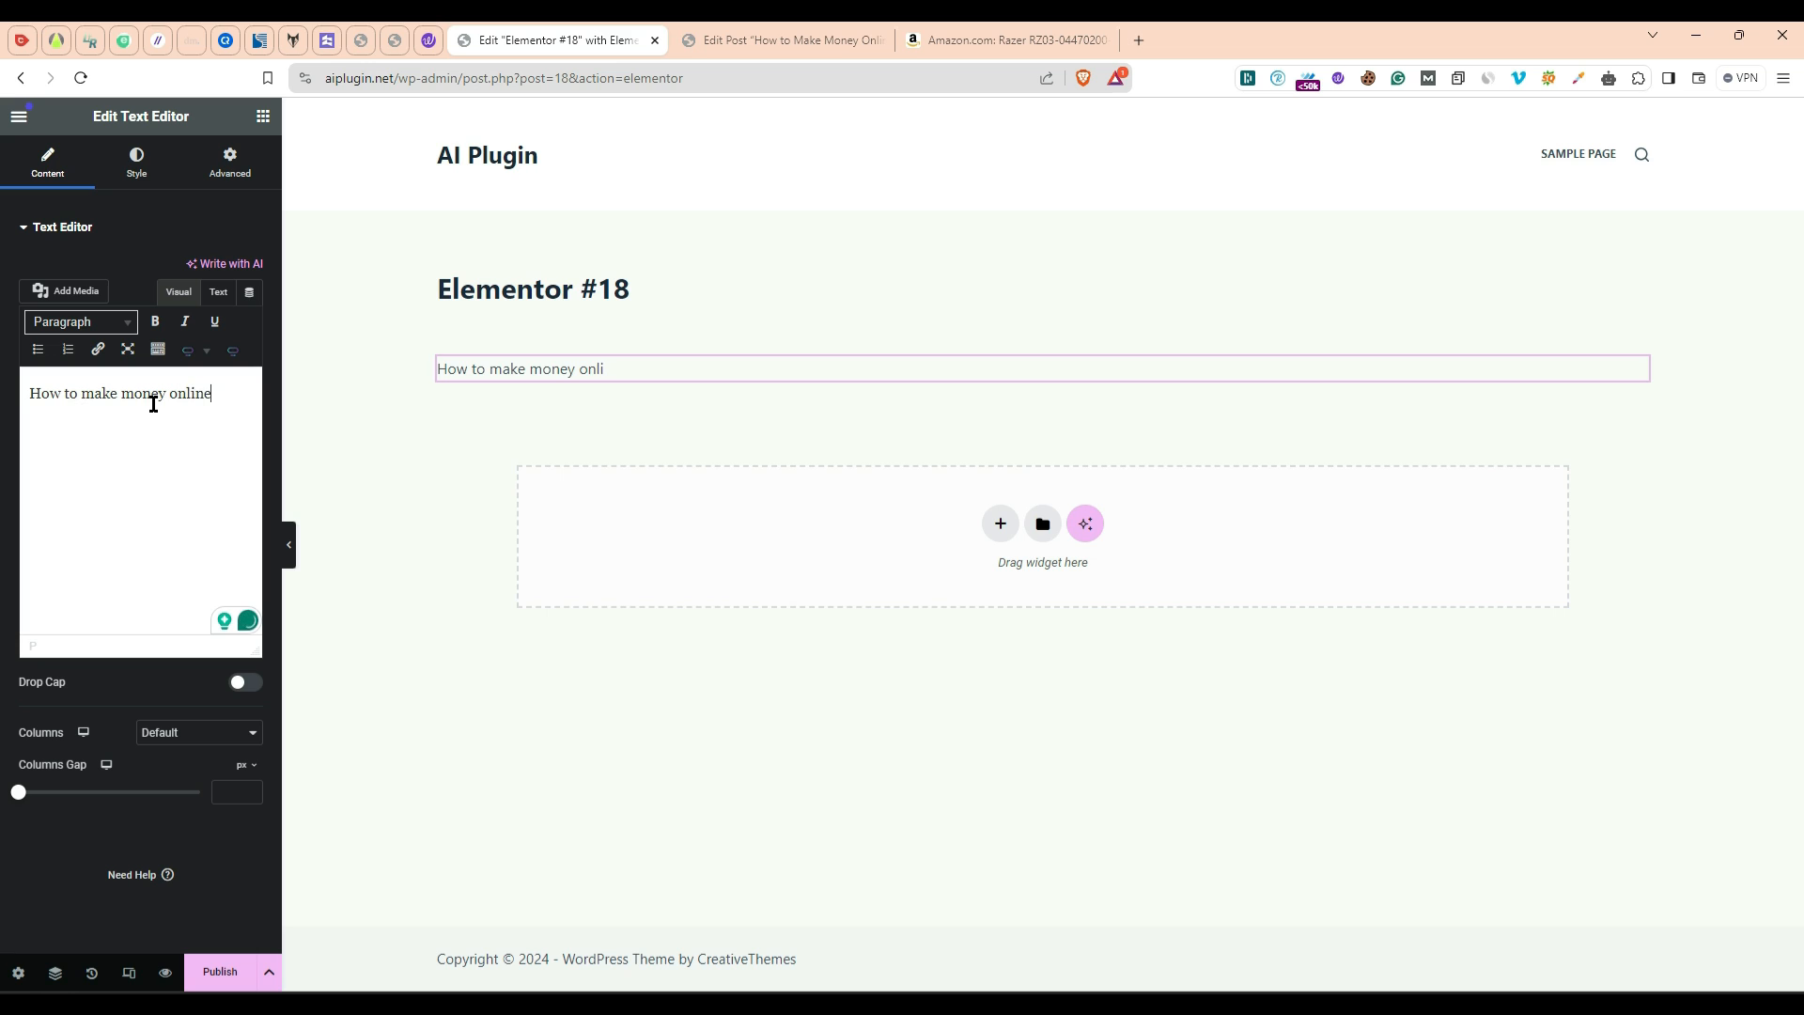
Step: Run the Single Paragraph Writer prompt on the text "How to make money online", staying in the editor instead of using ready-made templates
triple_click(152, 390)
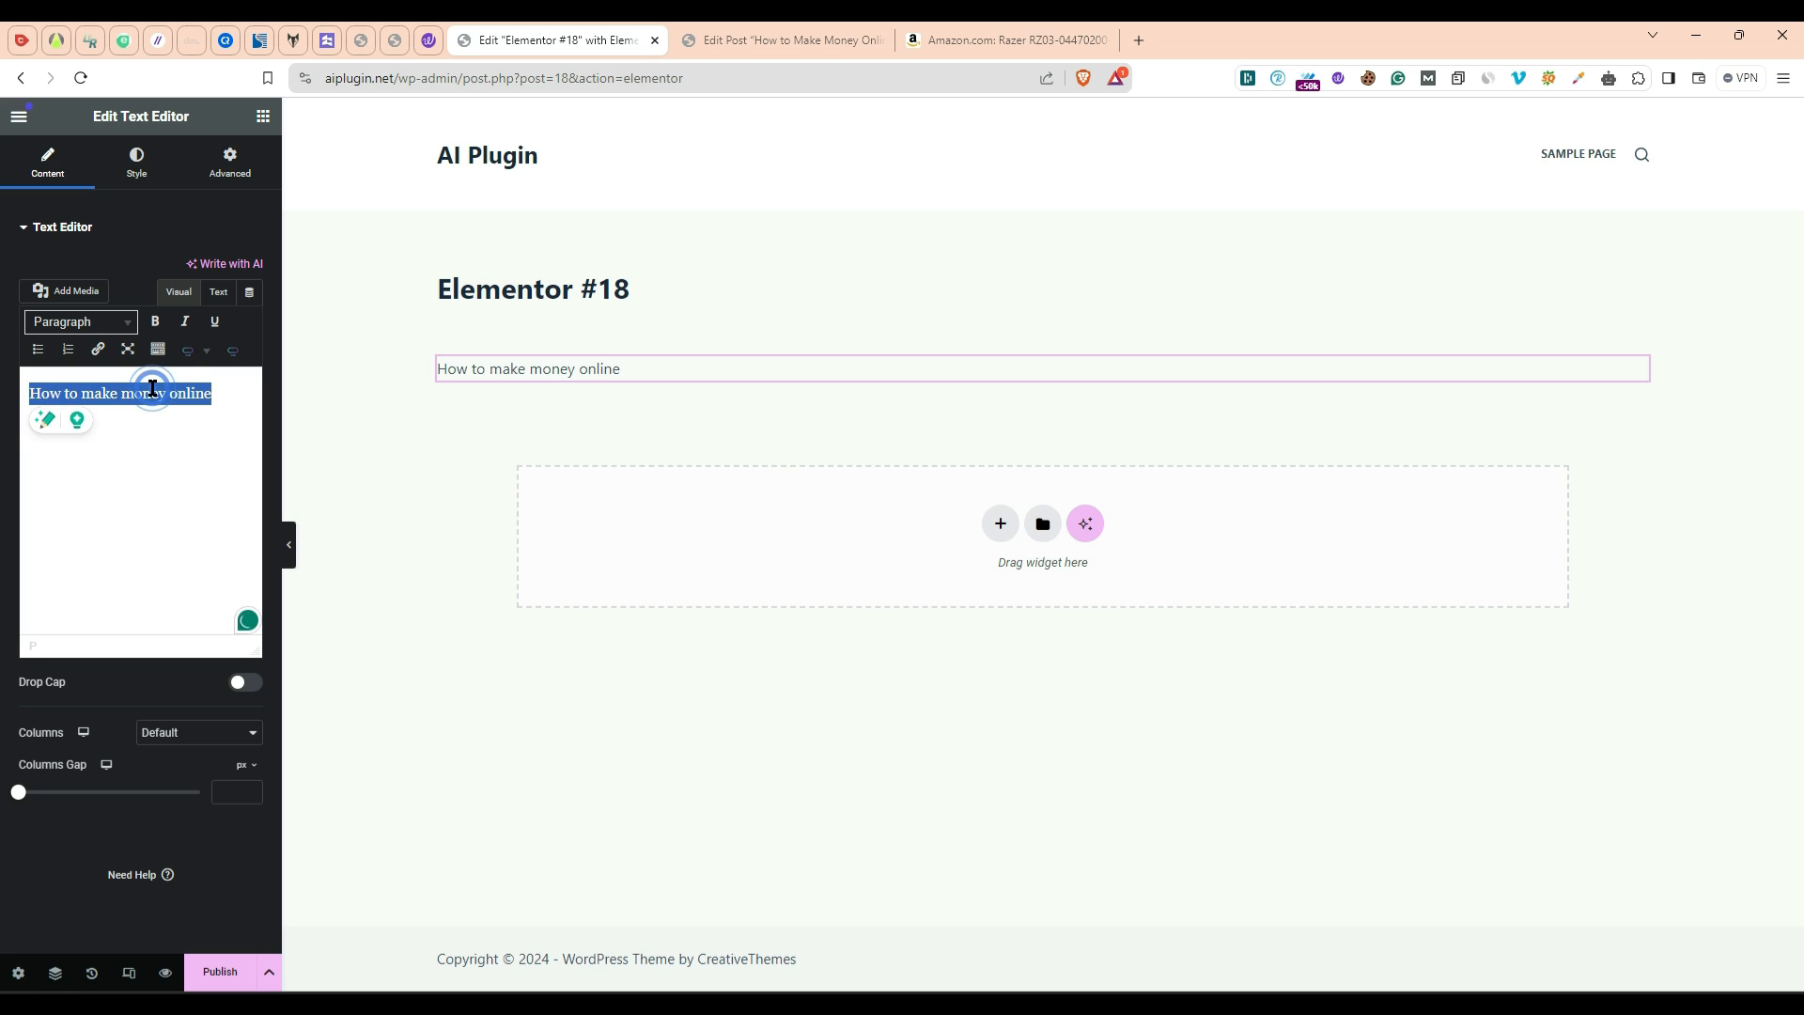
left_click(209, 360)
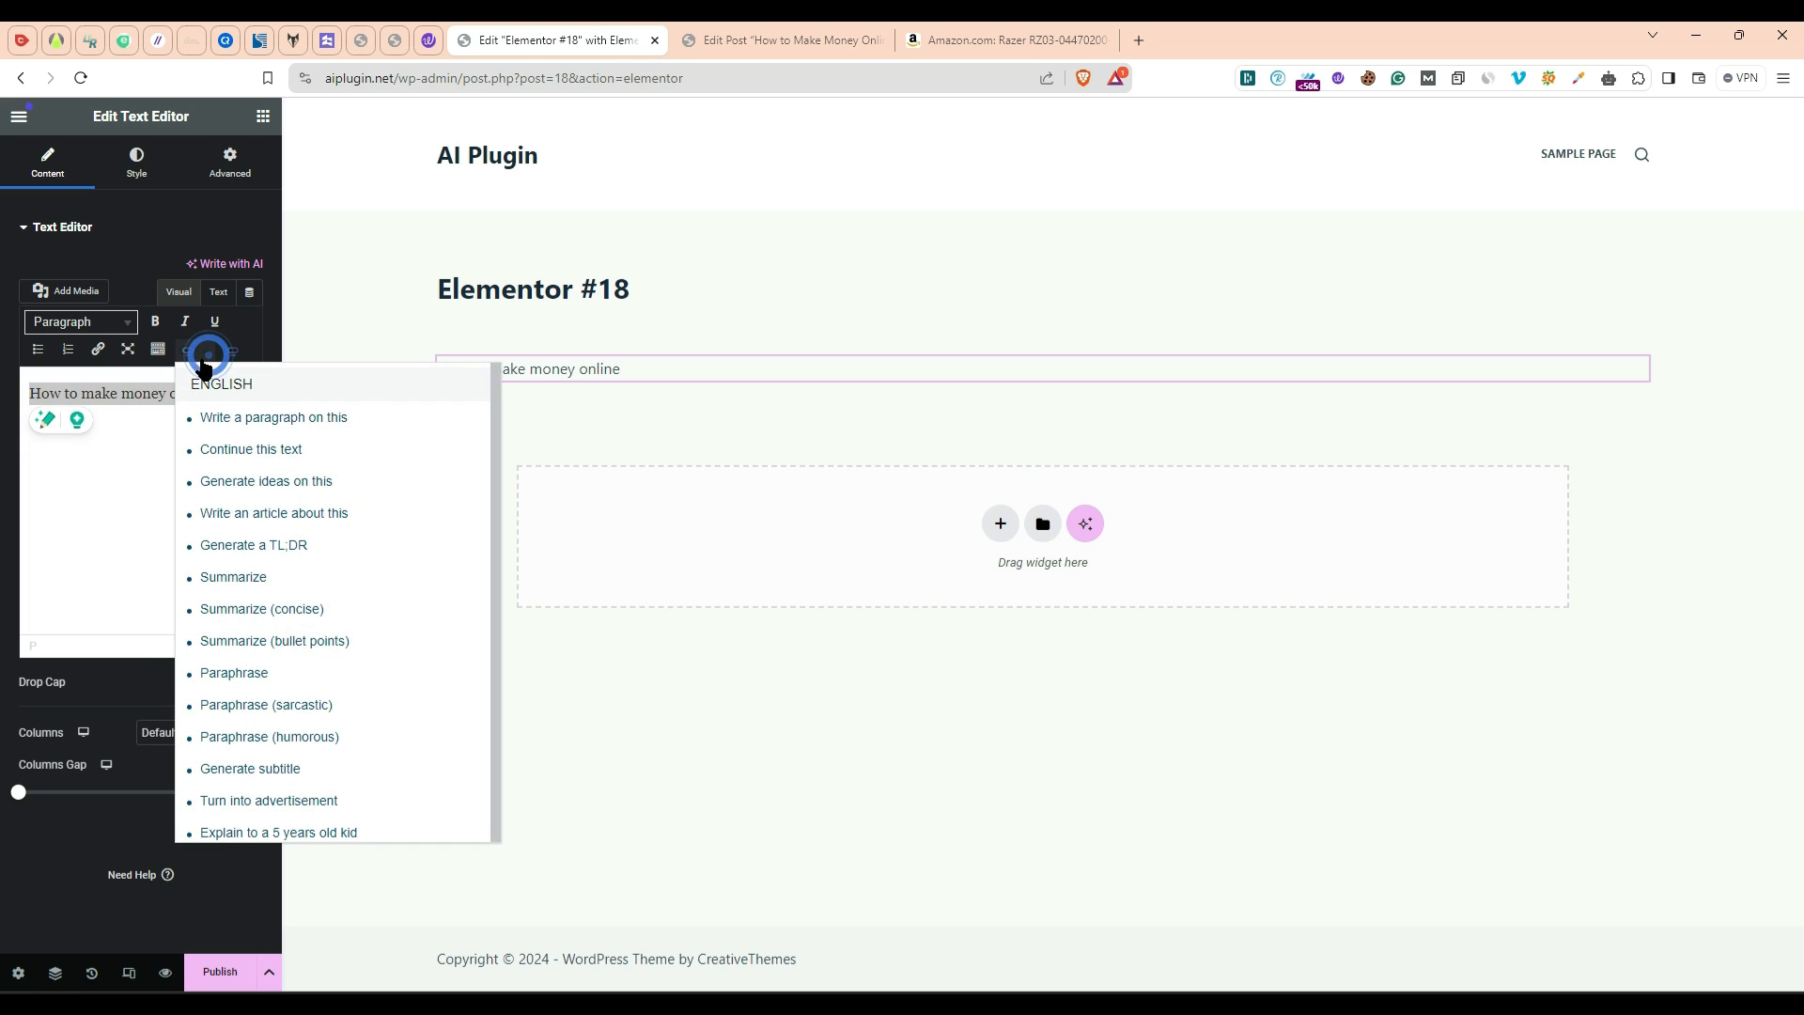
scroll(310, 644, "down", 5)
scroll(282, 676, "down", 1)
scroll(263, 564, "up", 5)
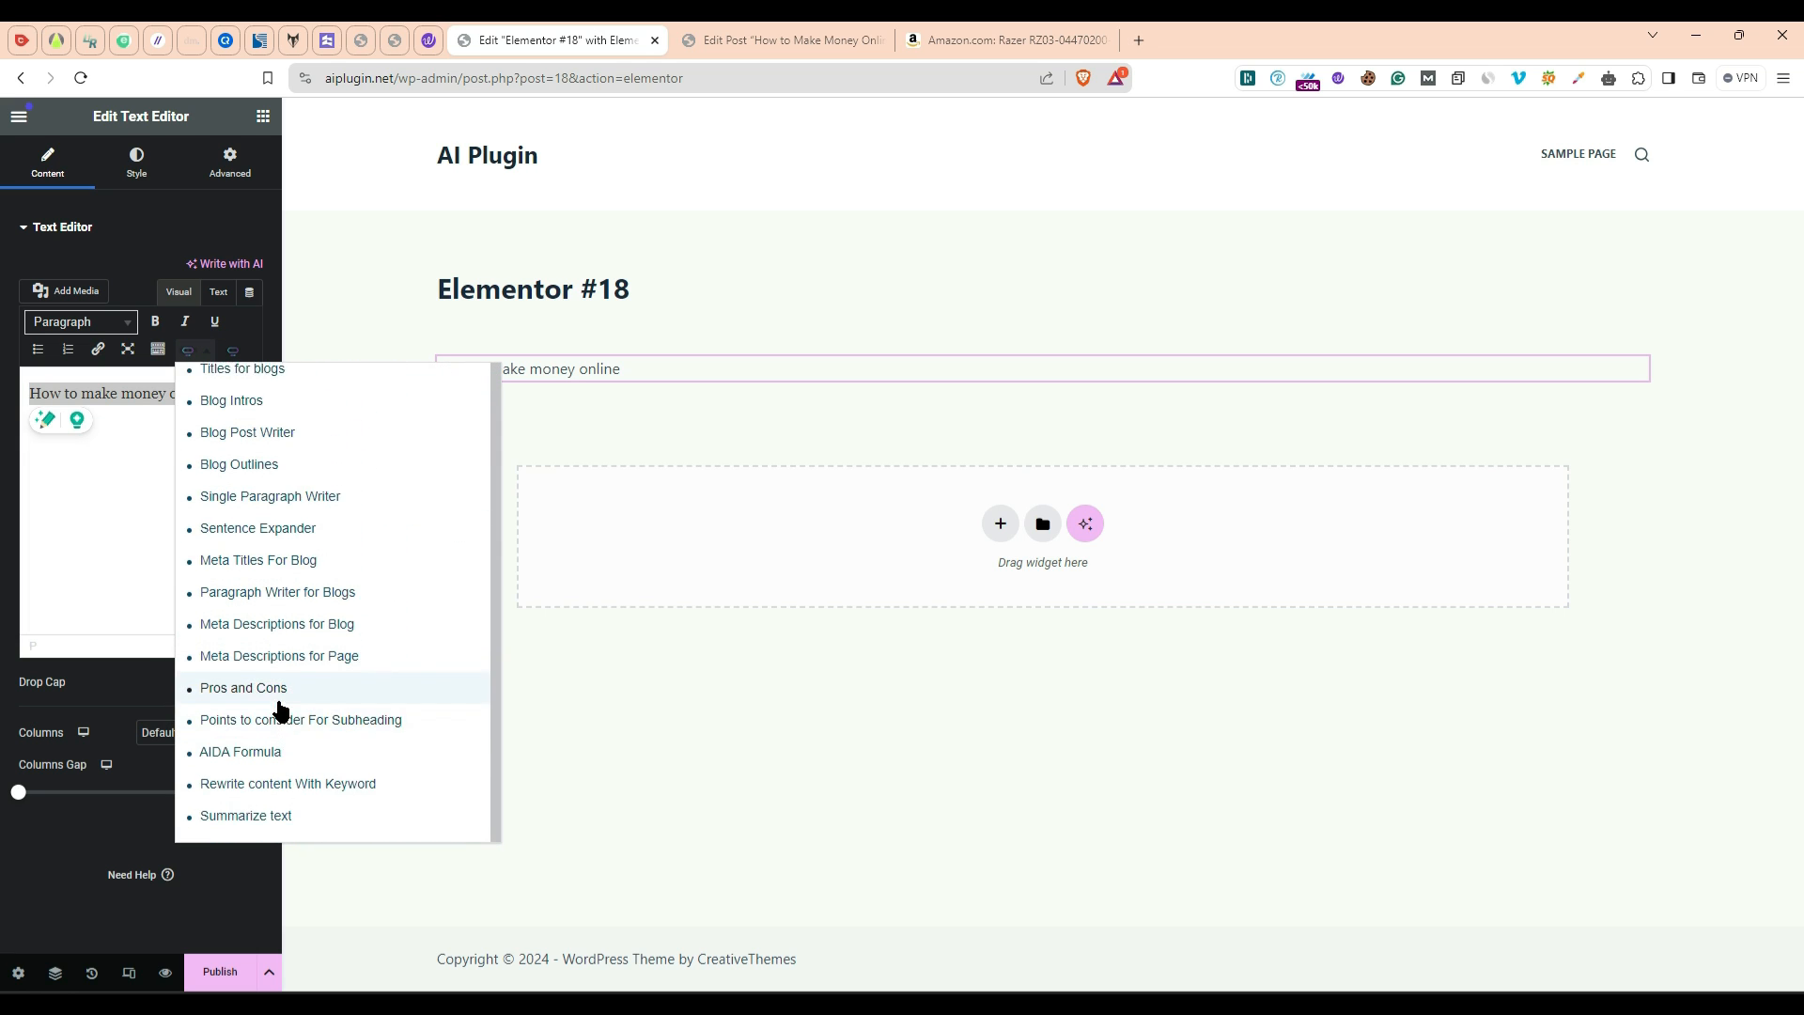
left_click(293, 495)
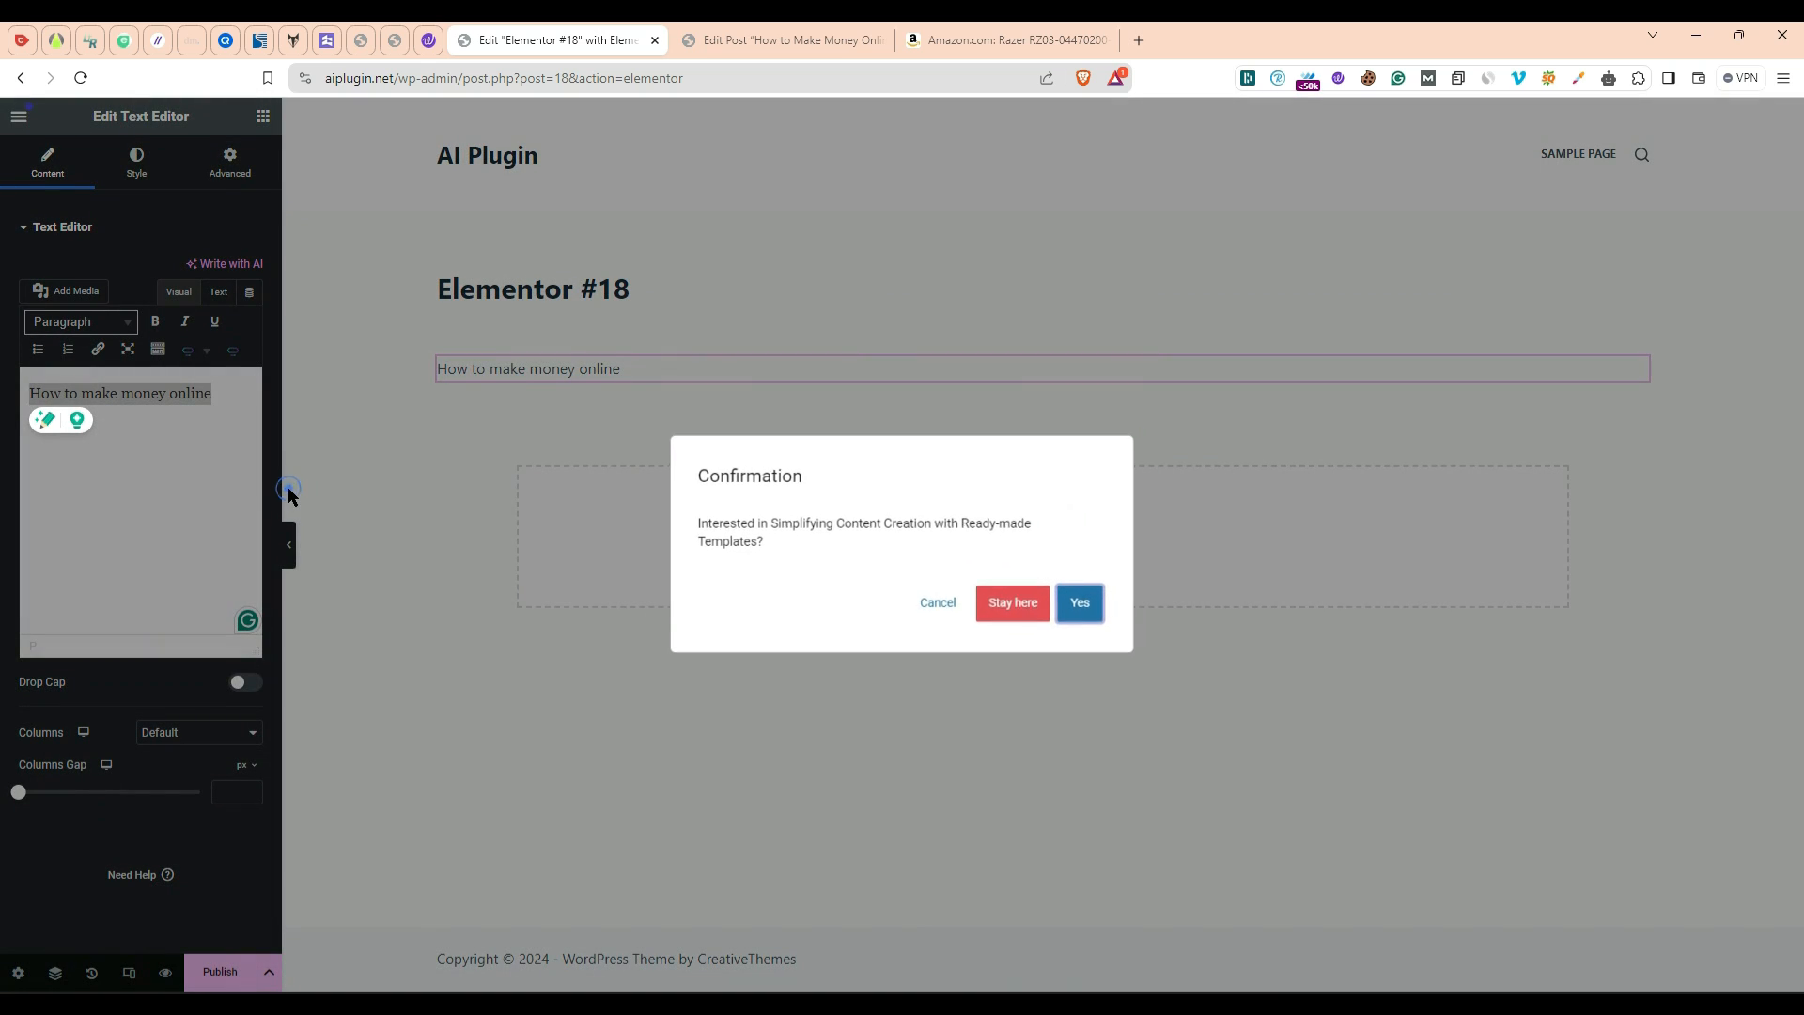
left_click(1028, 618)
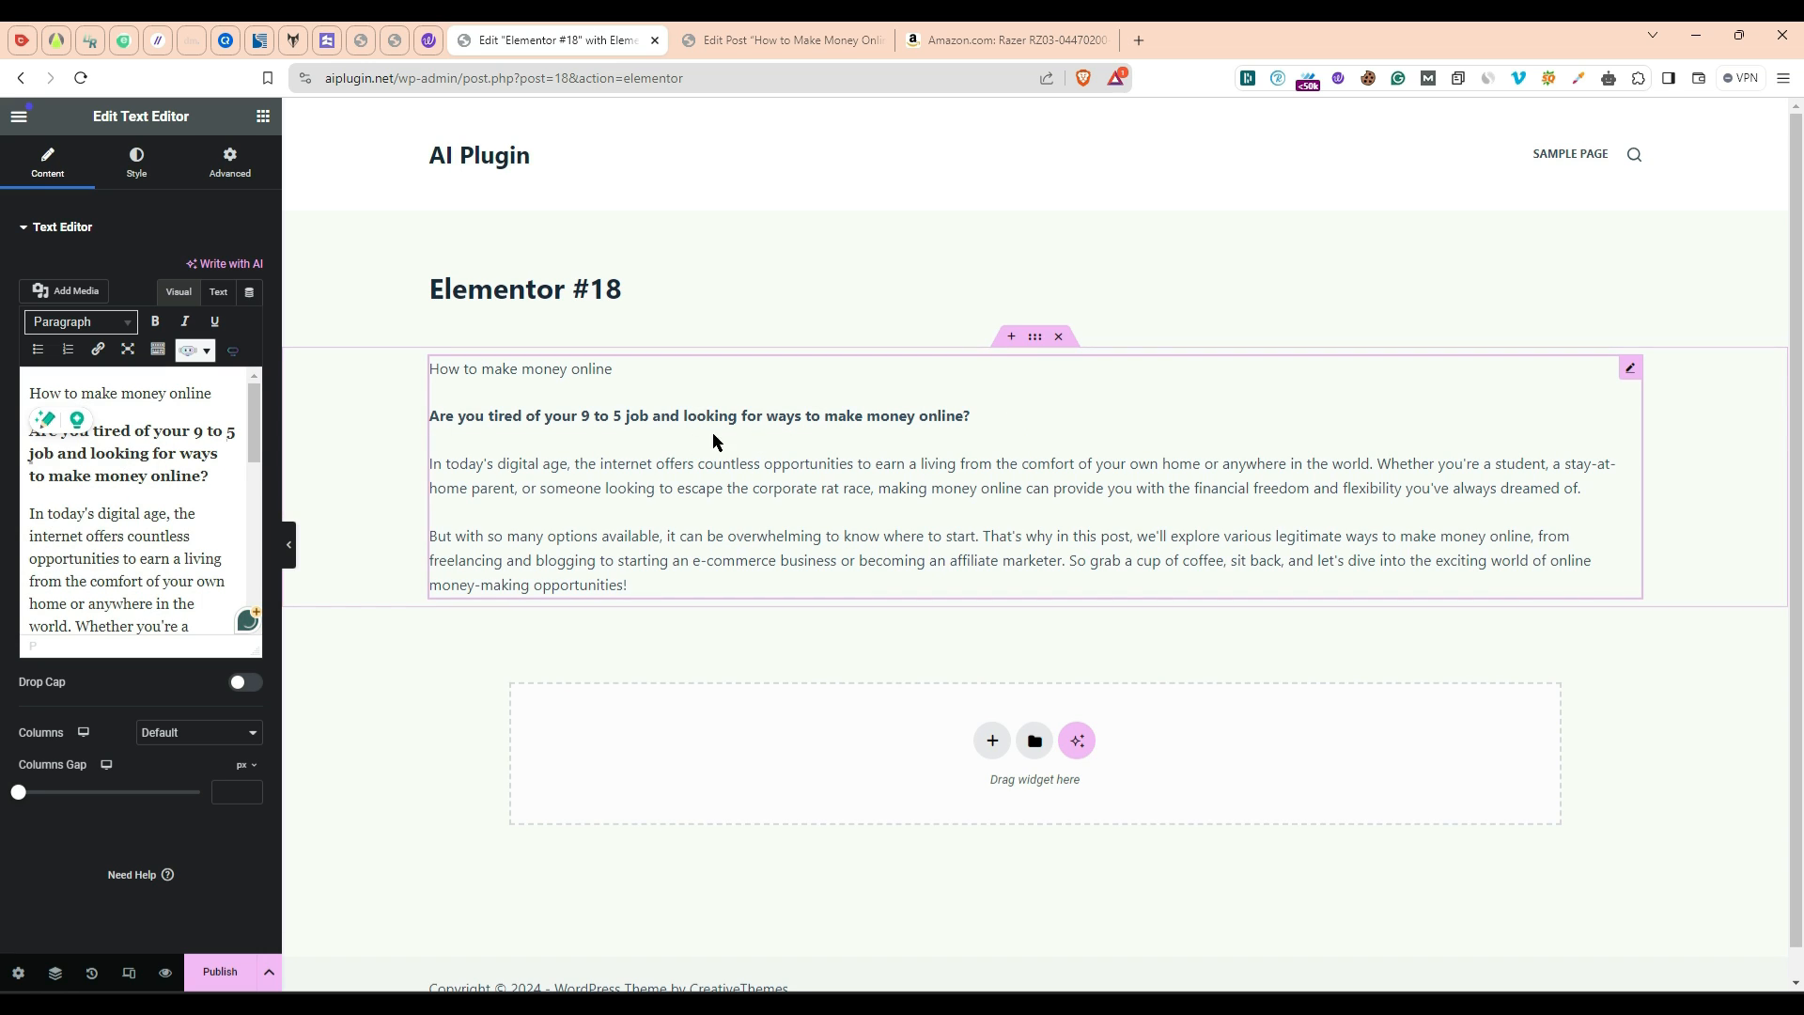
scroll(597, 444, "down", 1)
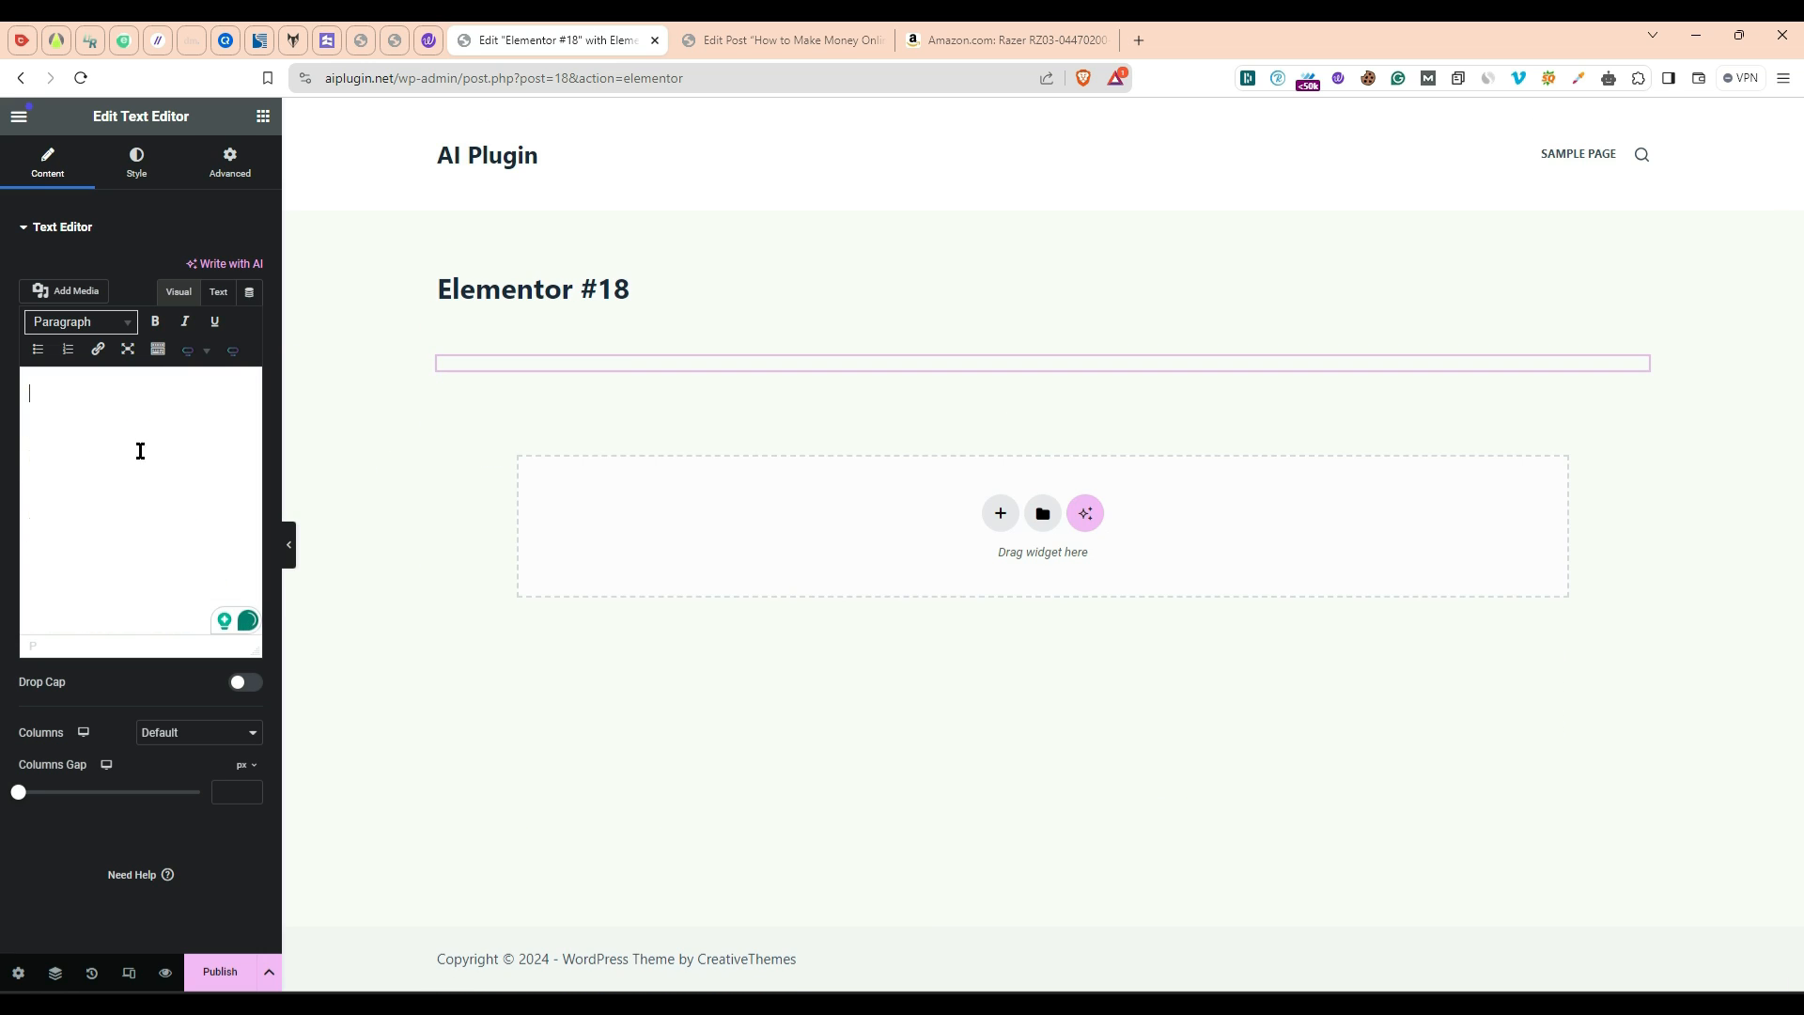
Step: Generate a blog post with the Blog Post Writer prompt, using the title "How to Make Money Online: A Comprehensive Guide"
left_click(234, 353)
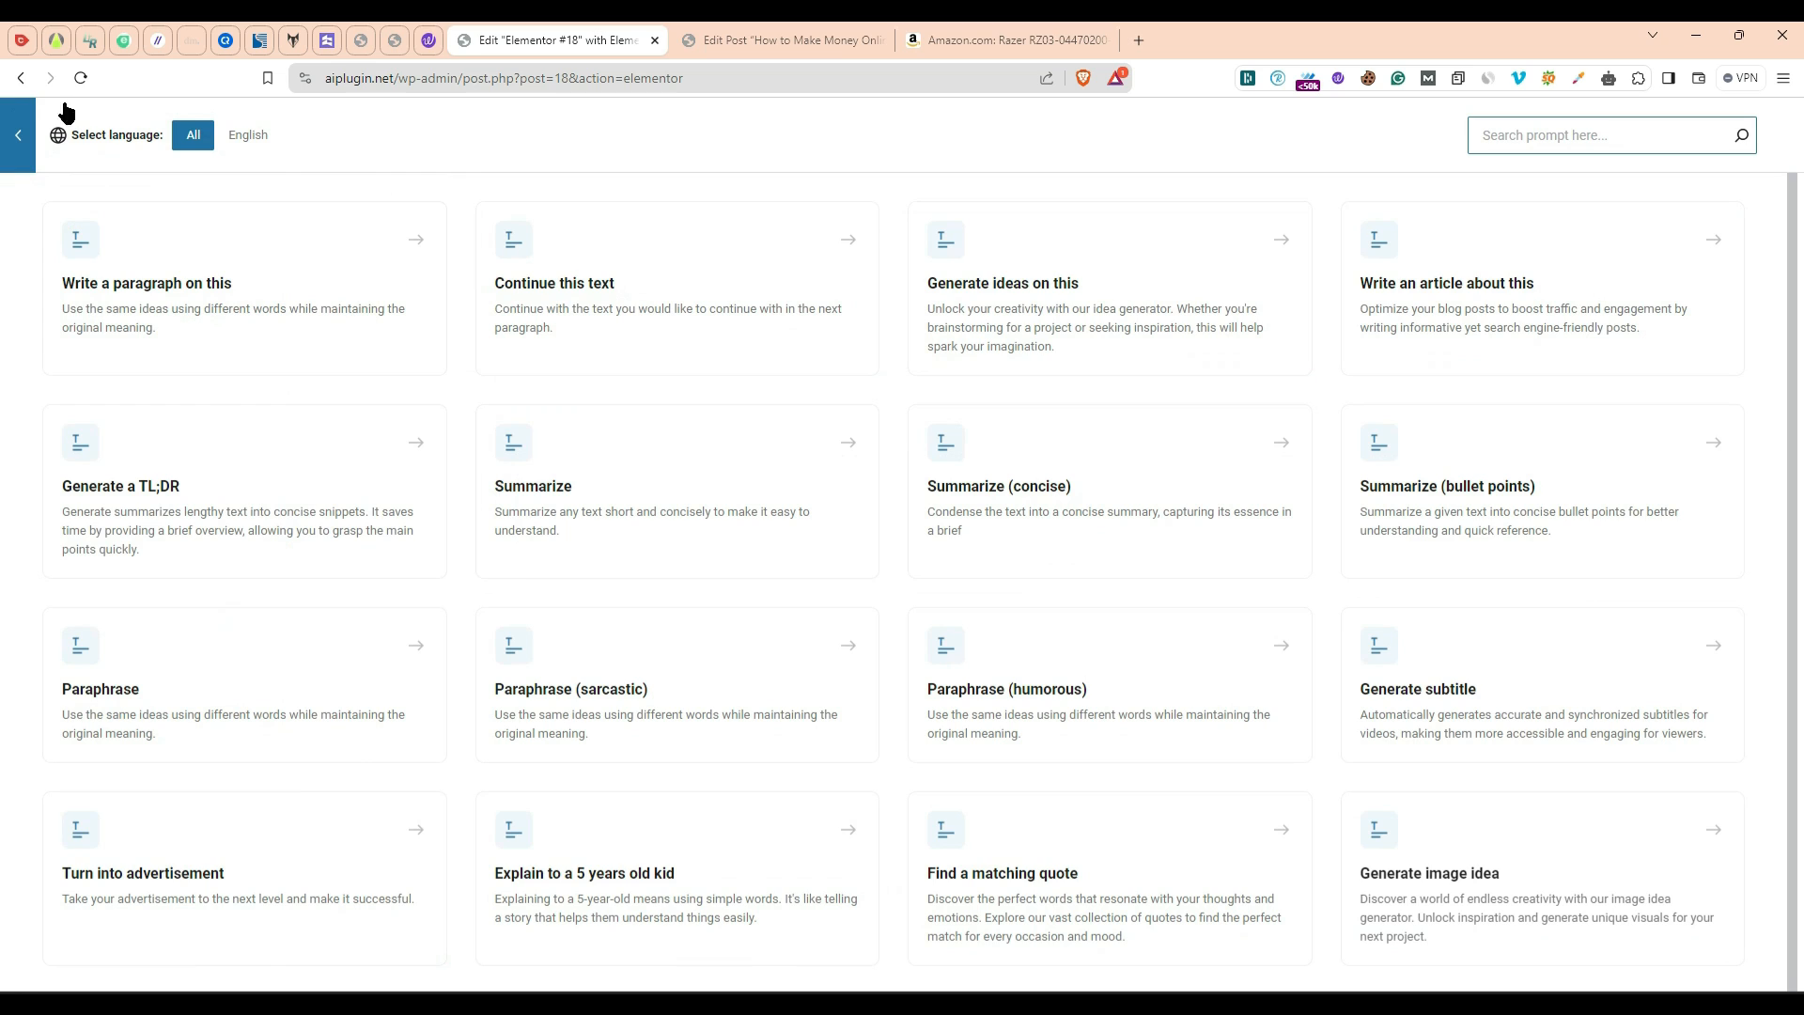
scroll(1409, 611, "down", 8)
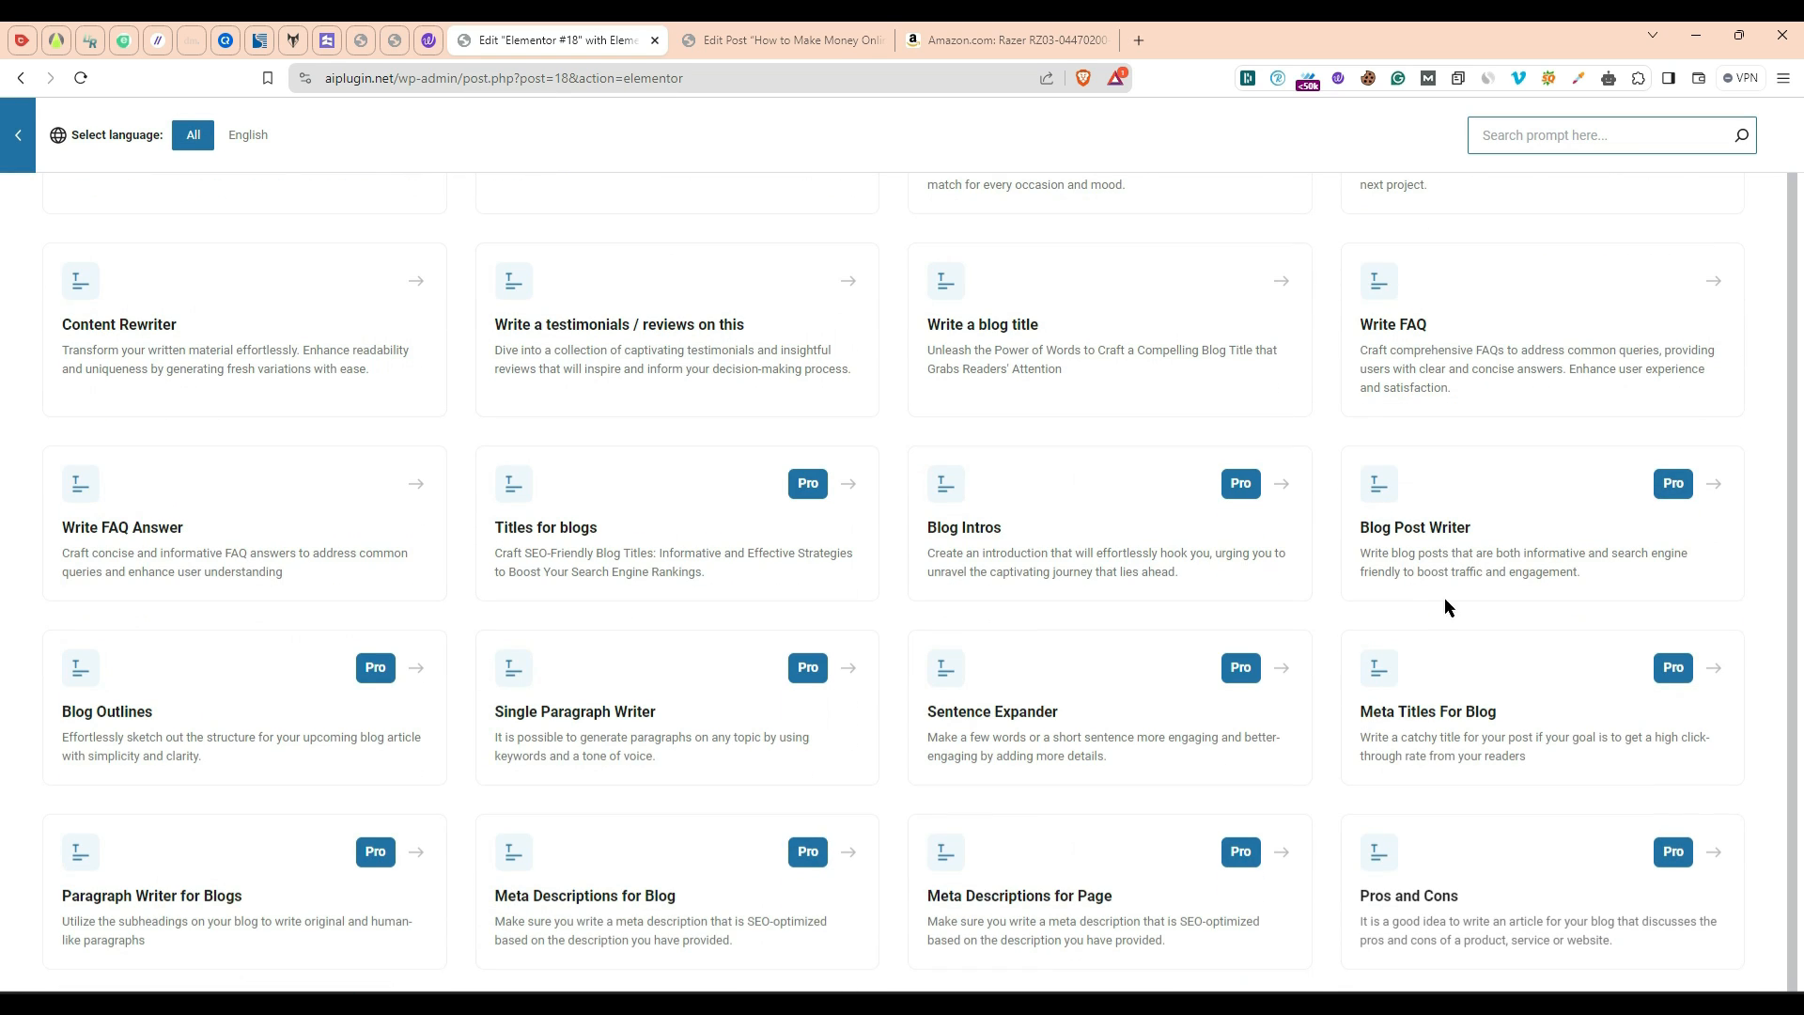
left_click(1506, 556)
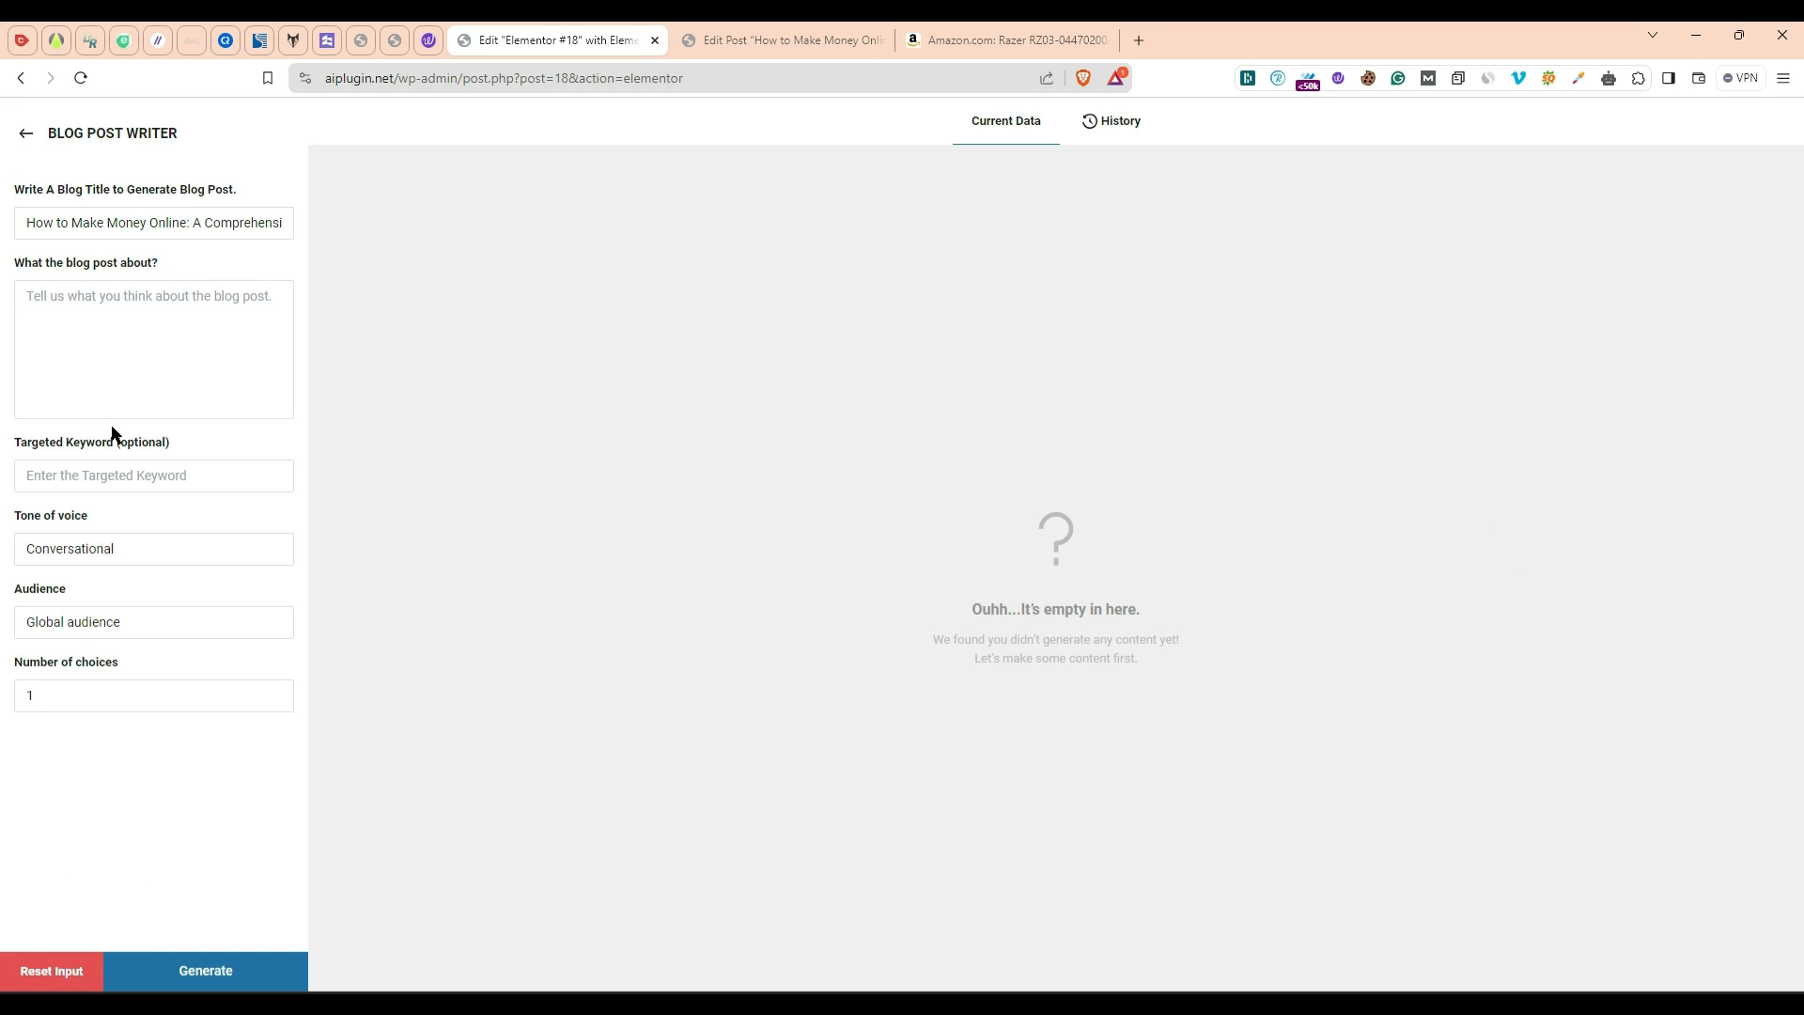
left_click(263, 969)
Step: Insert the generated blog post into the Elementor page's Text Editor widget
scroll(938, 704, "down", 10)
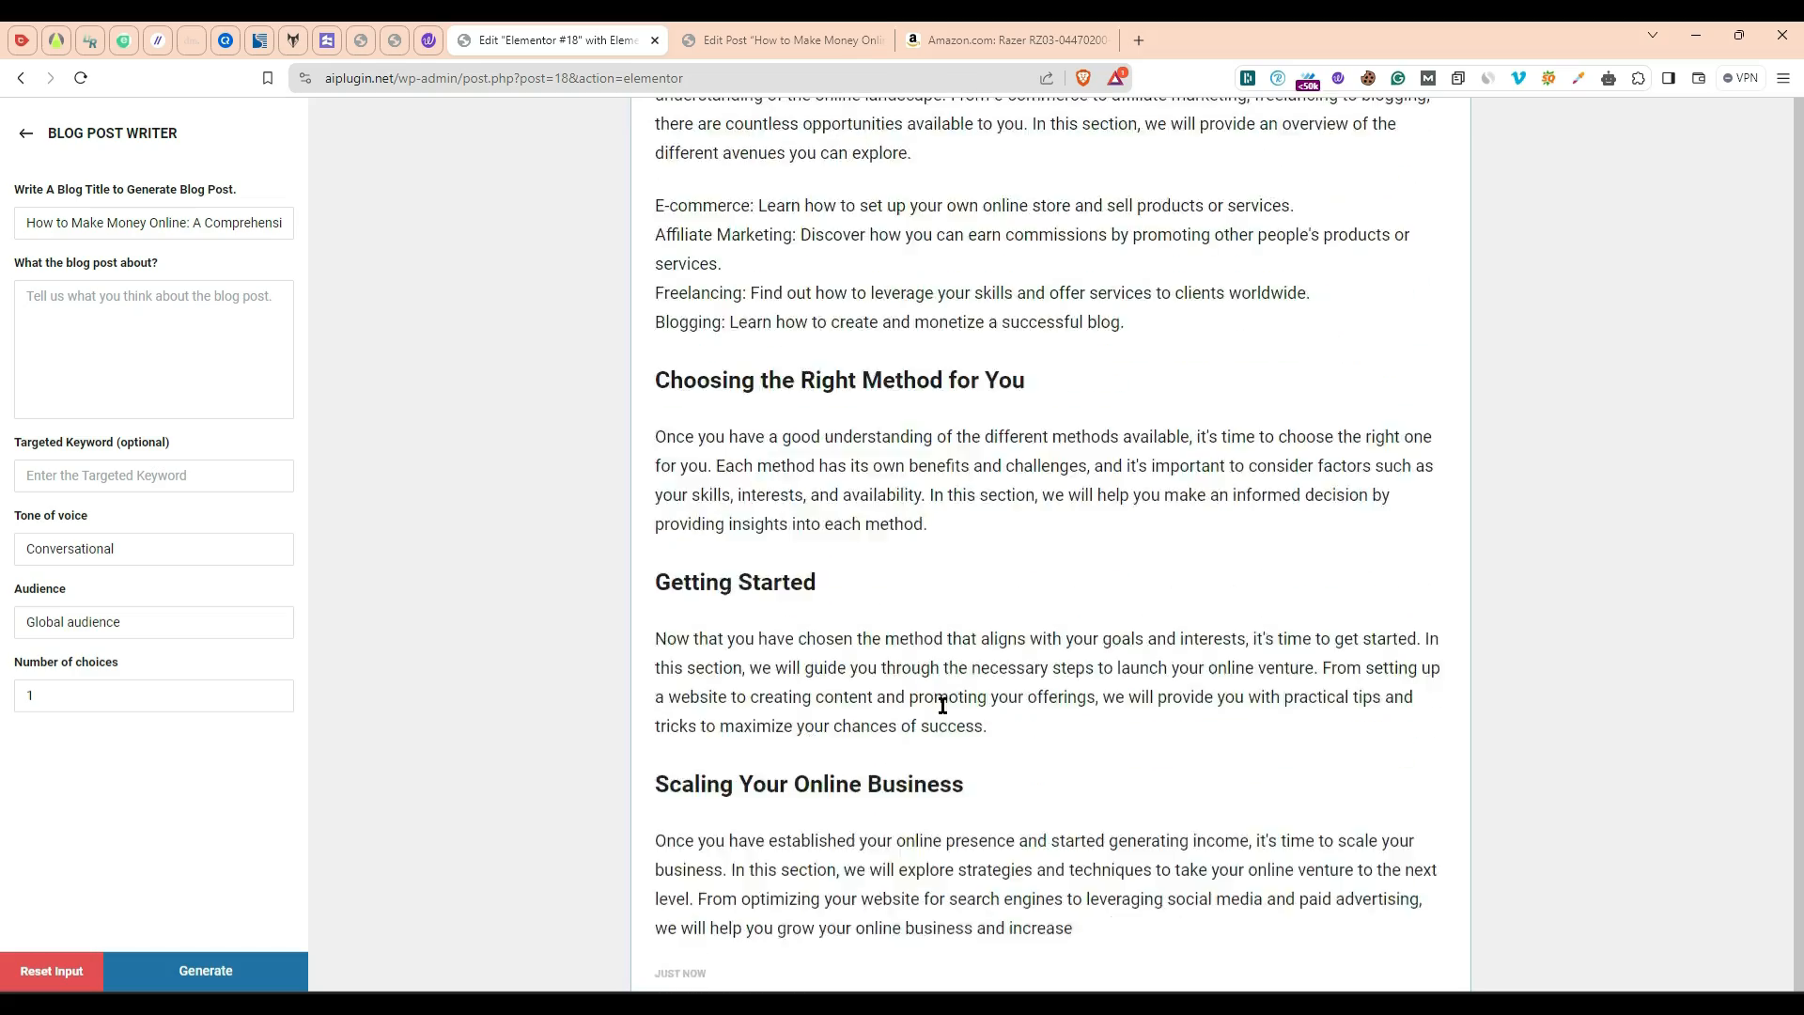
scroll(938, 714, "down", 1)
left_click(1407, 937)
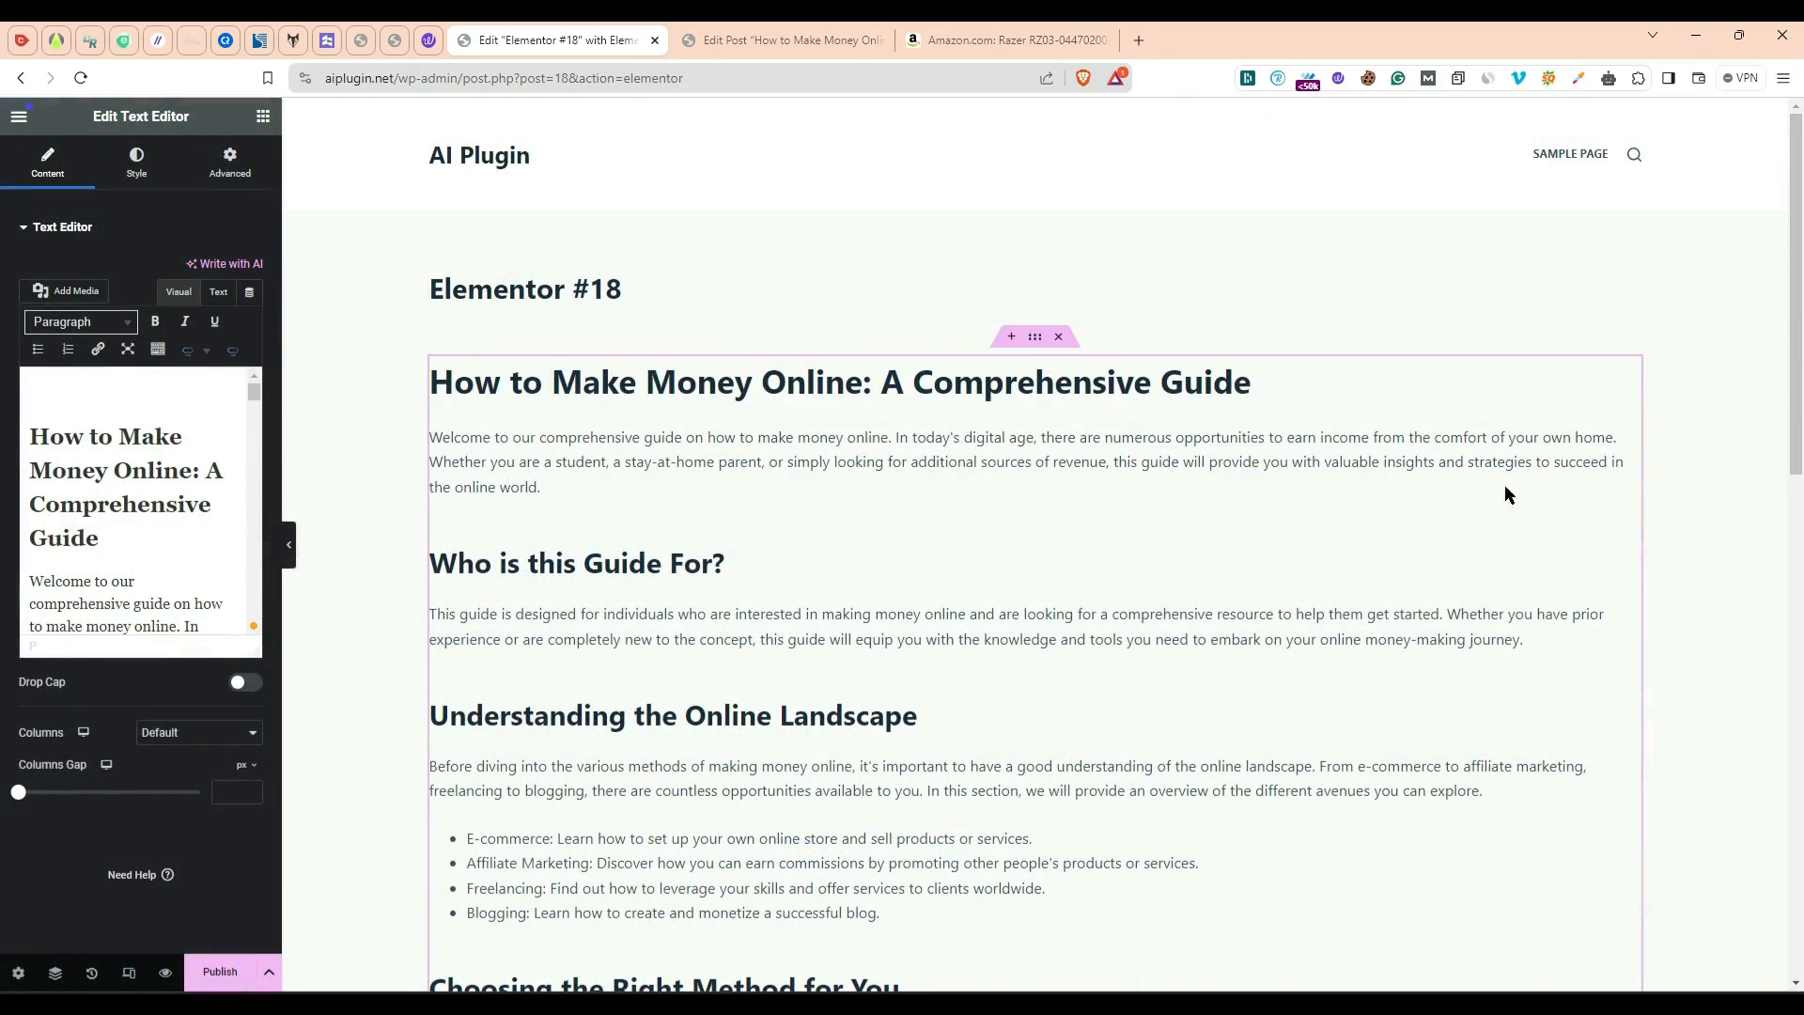
Step: Review the inserted blog post from introduction to conclusion, and preview the page in a separate browser tab
scroll(1159, 547, "down", 8)
scroll(1449, 657, "down", 5)
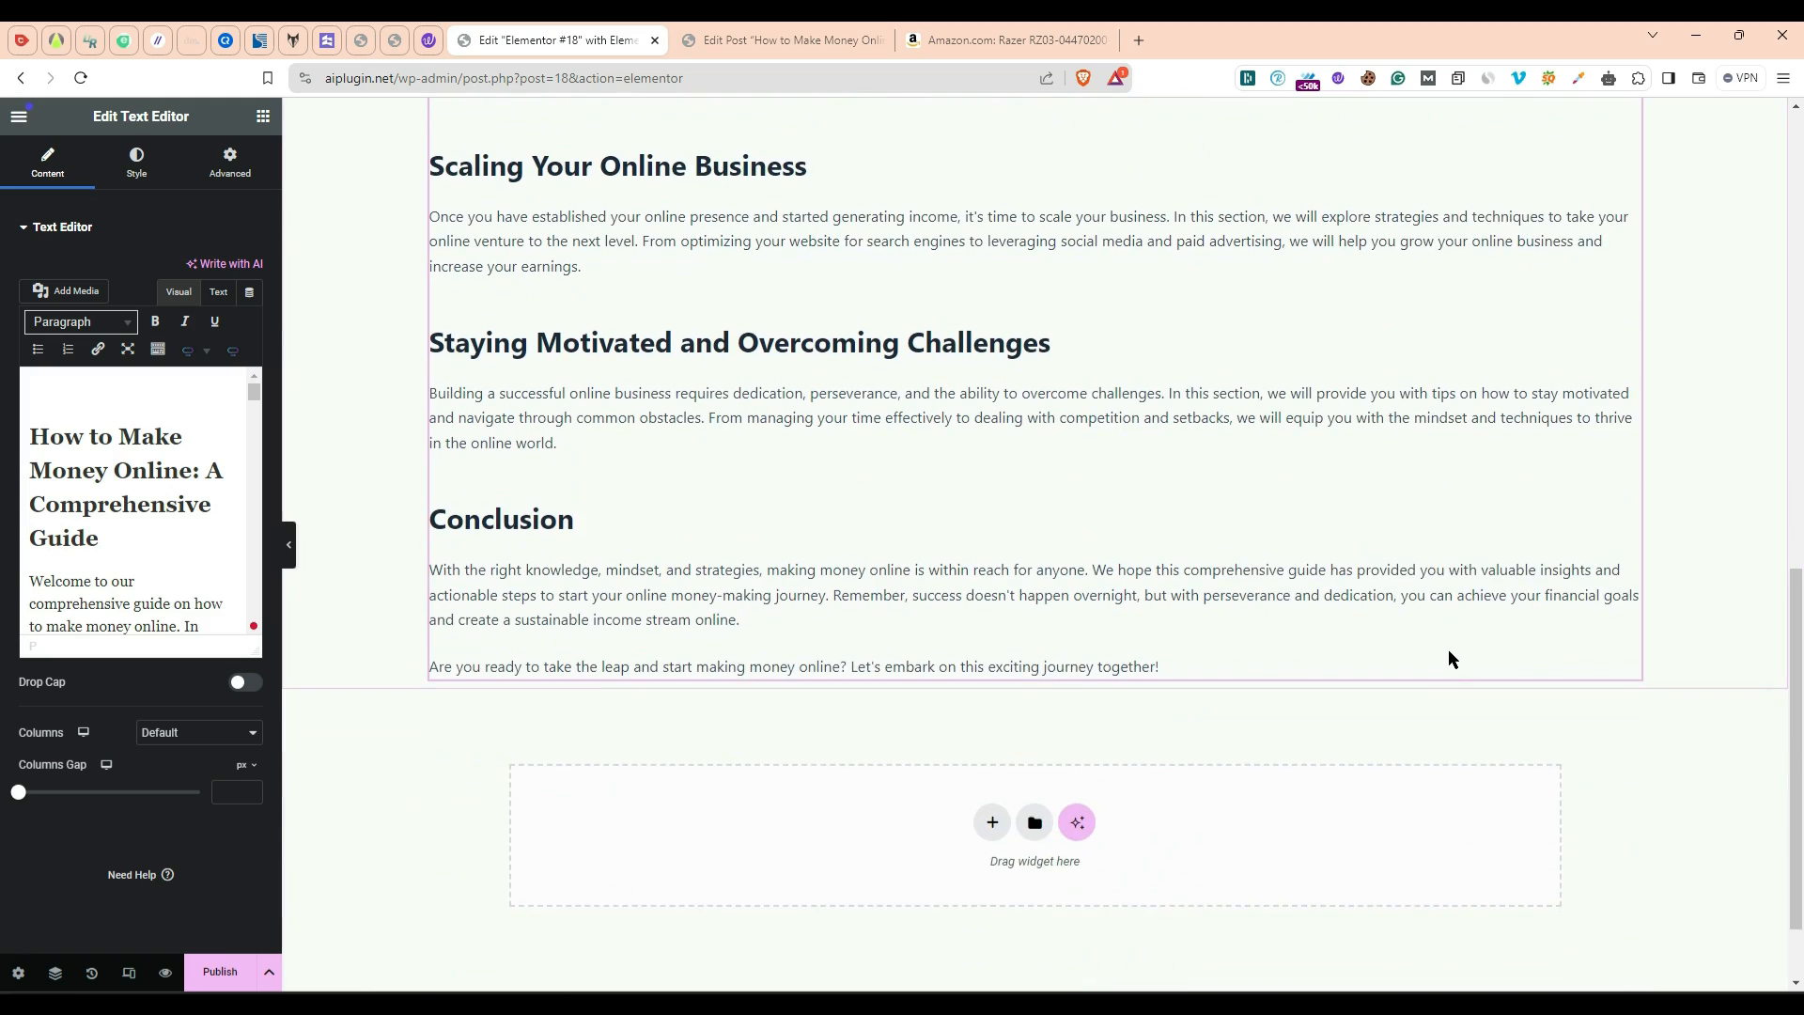
scroll(1447, 655, "up", 9)
scroll(1444, 655, "up", 4)
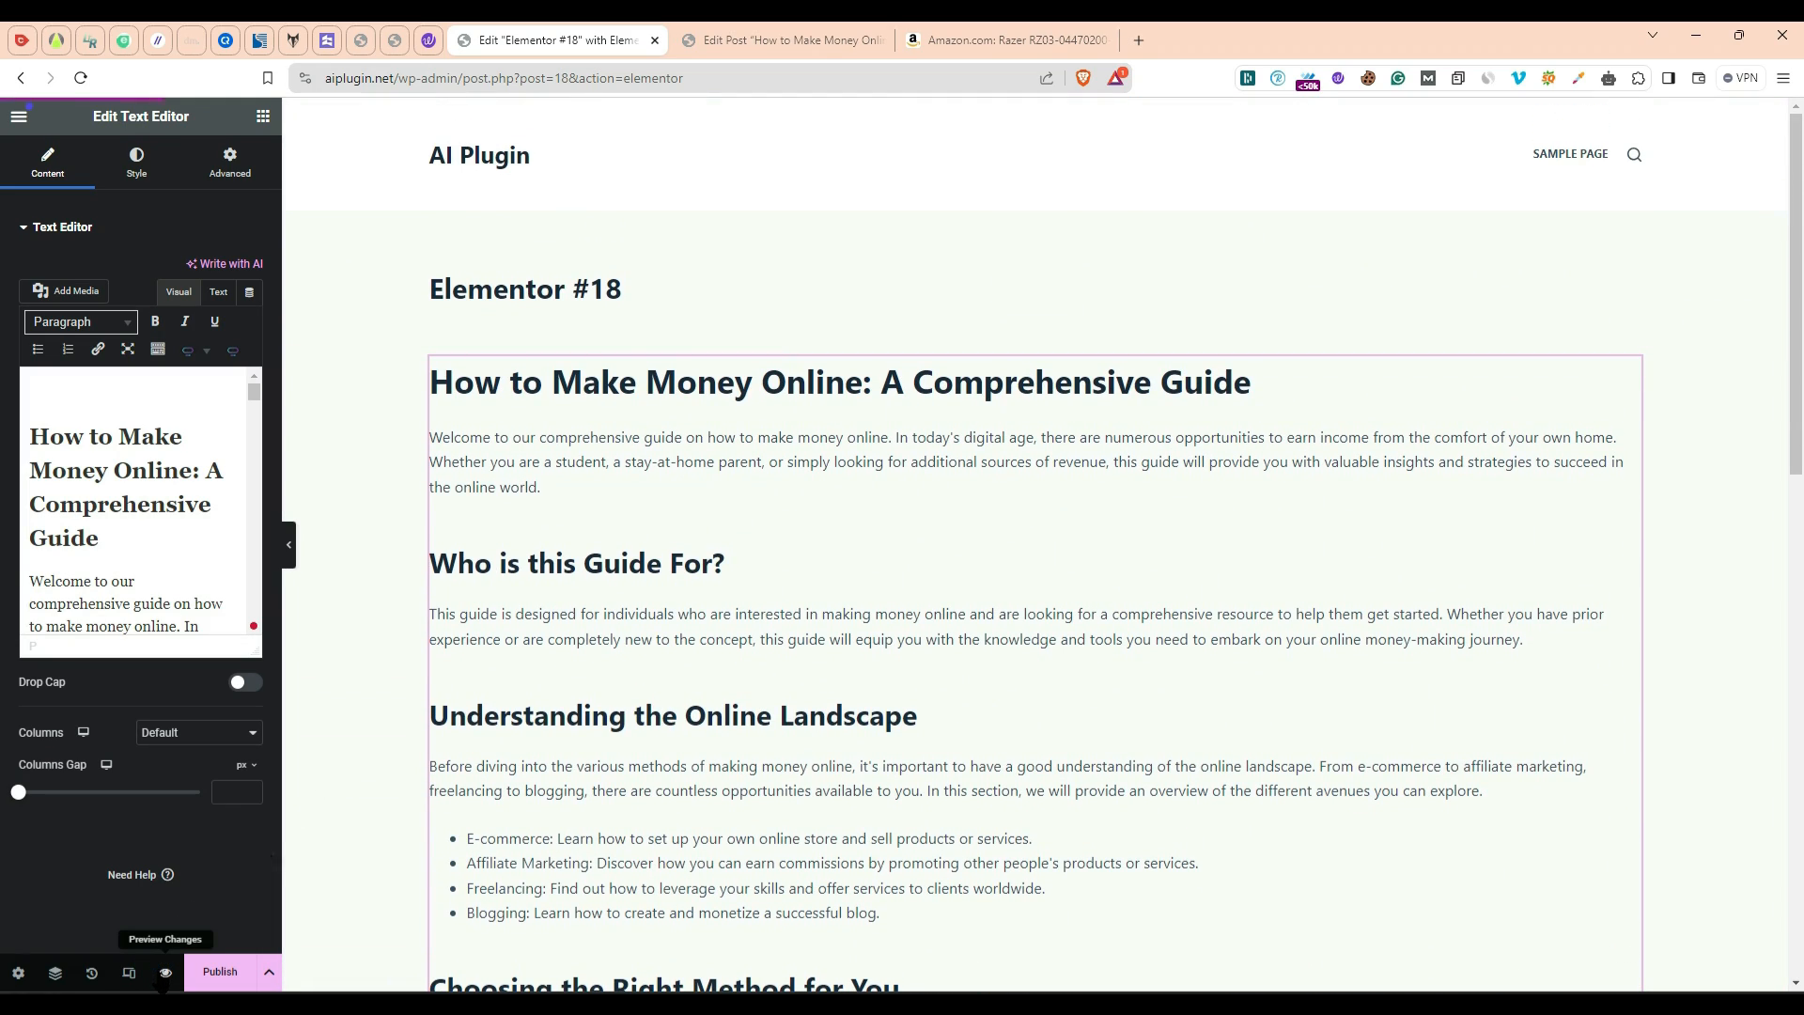
left_click(166, 973)
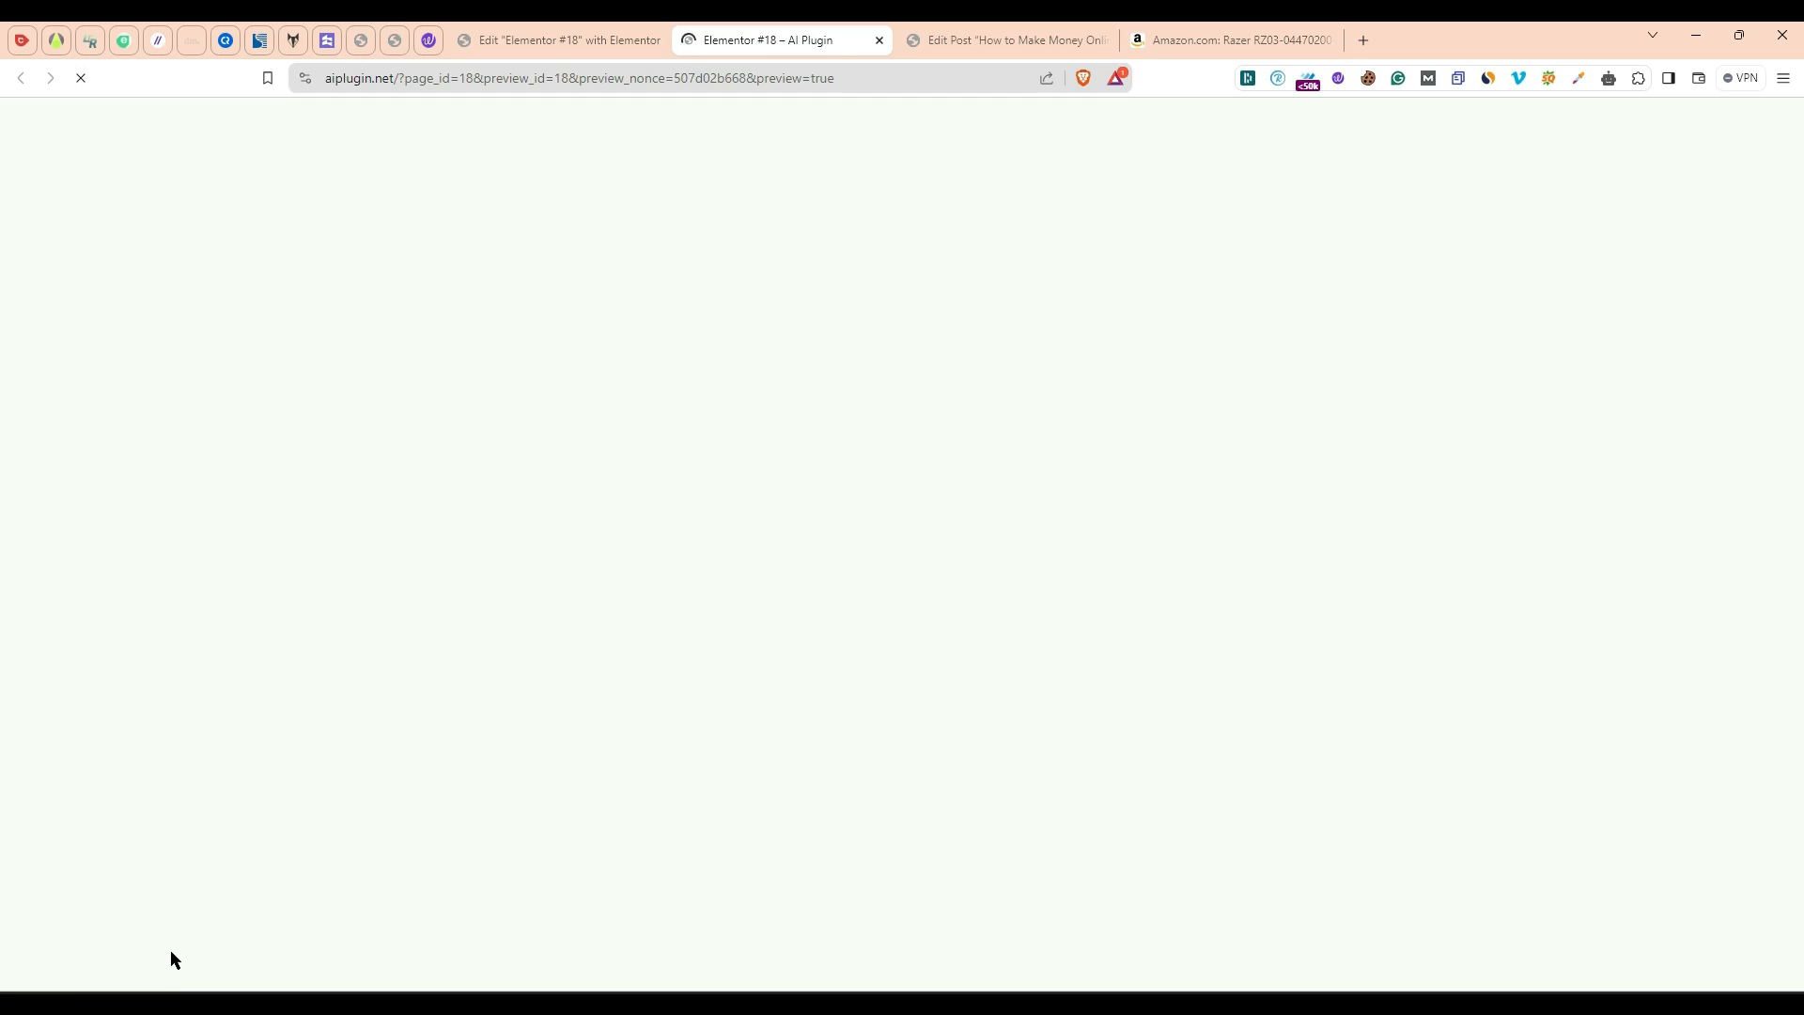
scroll(441, 629, "down", 9)
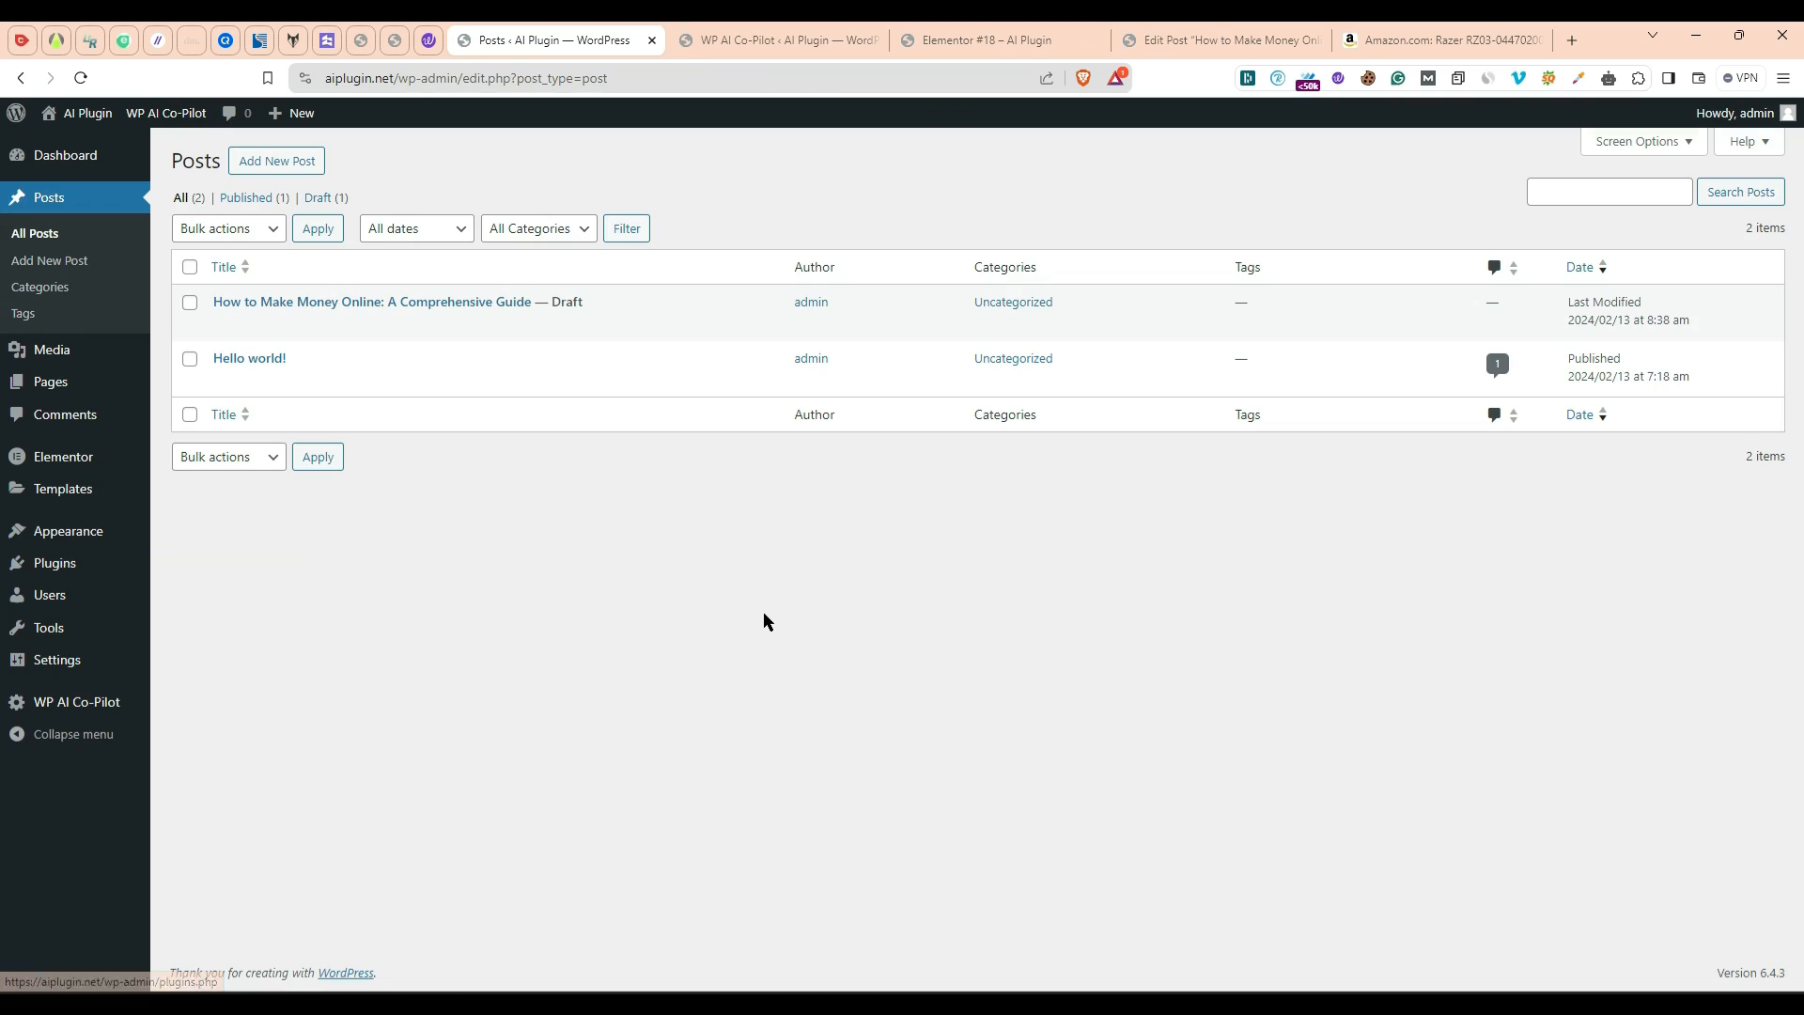
Step: Install and activate the Classic Editor plugin from the featured plugins
left_click(763, 613)
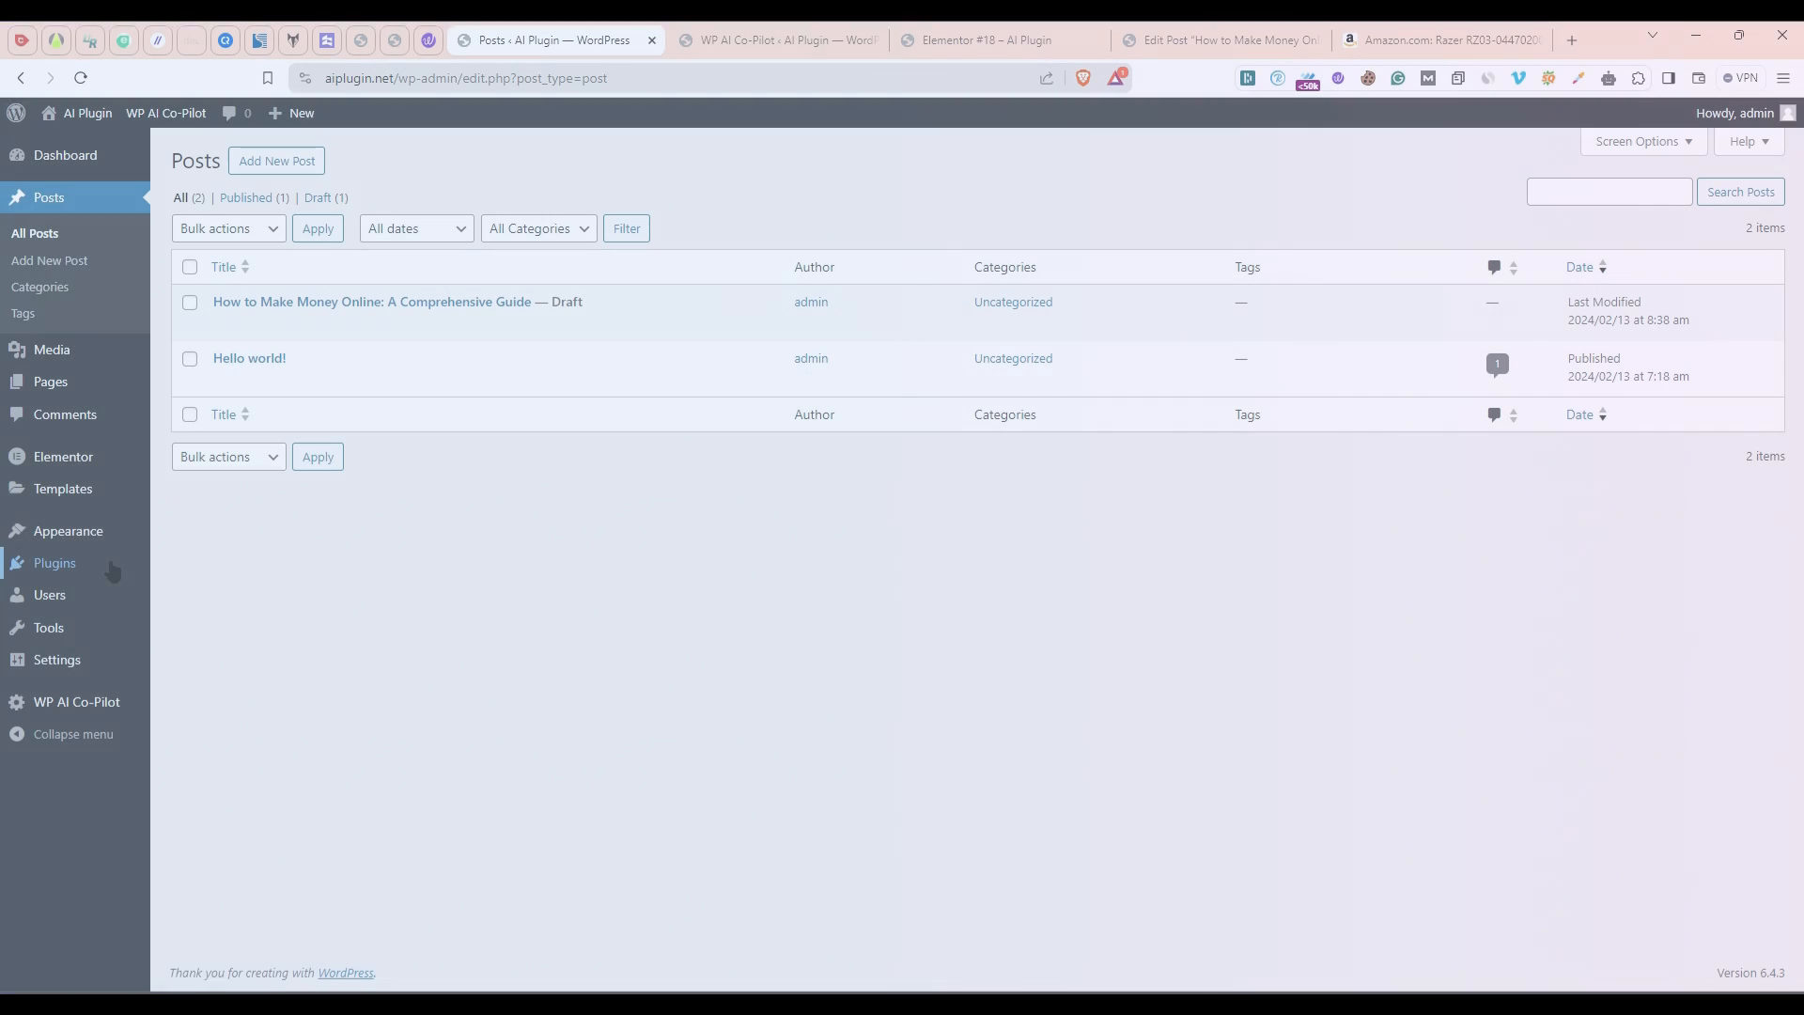
mouse_move(110, 568)
left_click(222, 600)
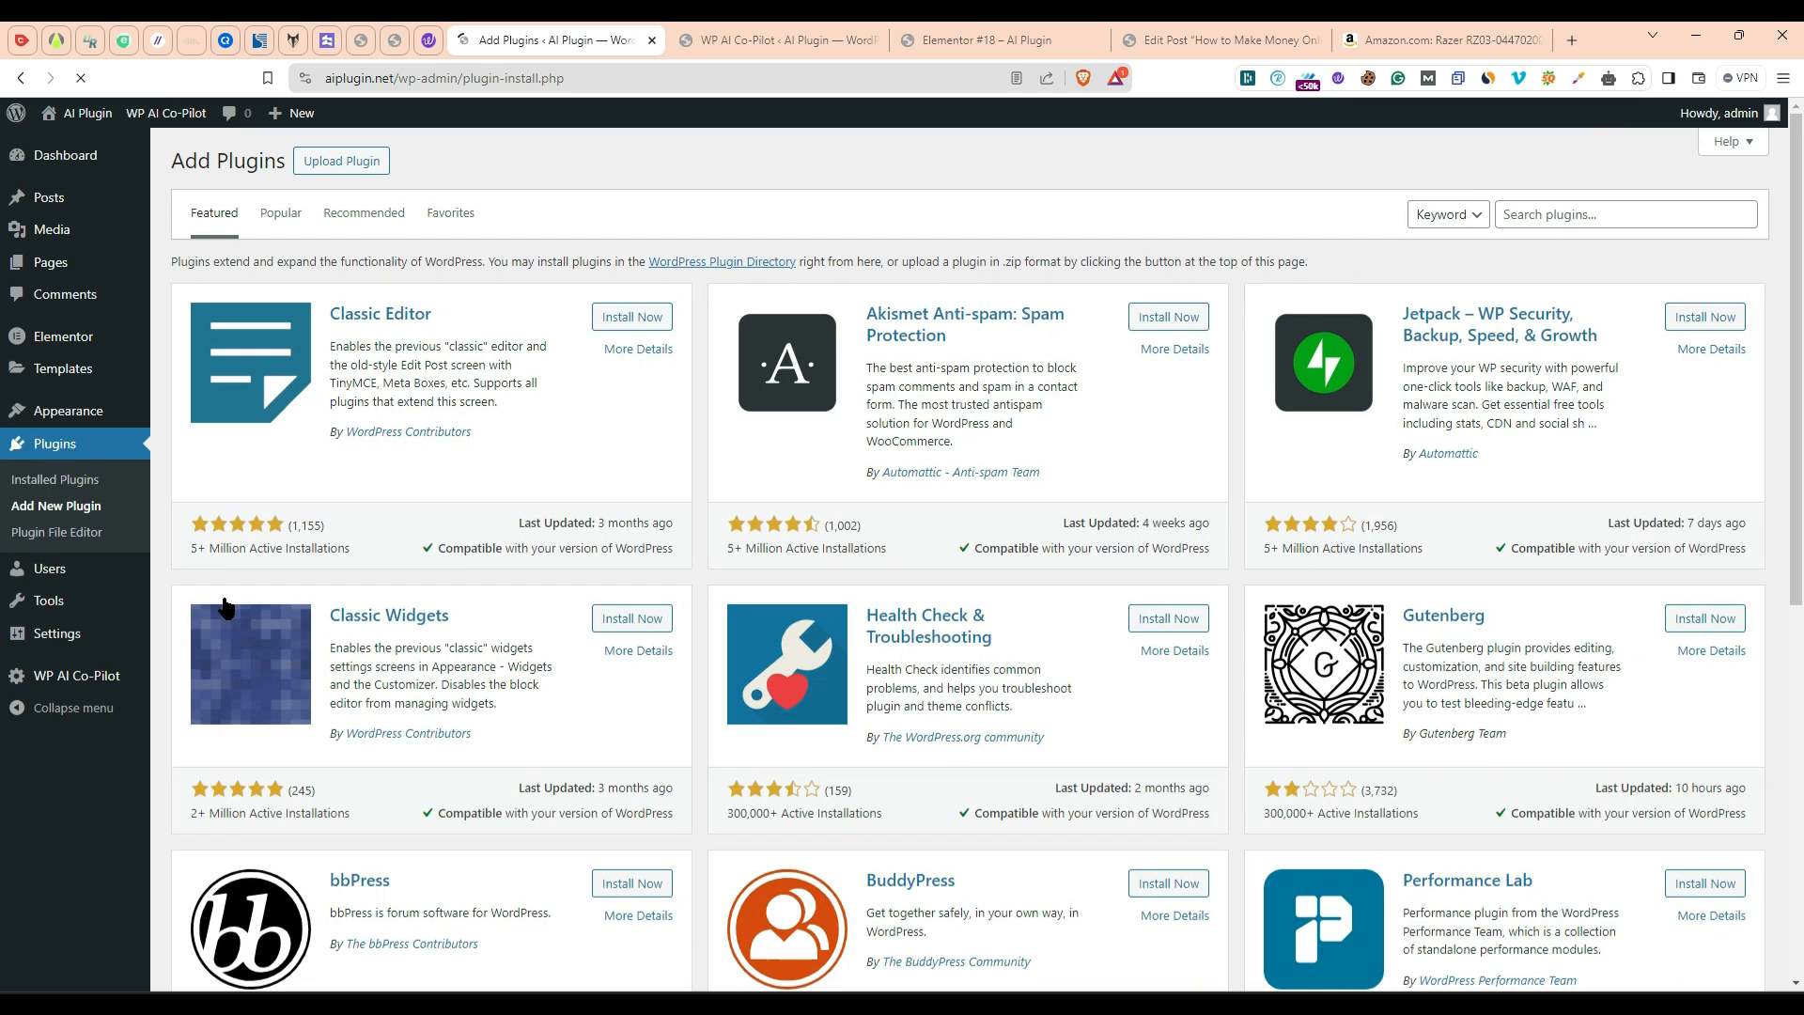
left_click(636, 317)
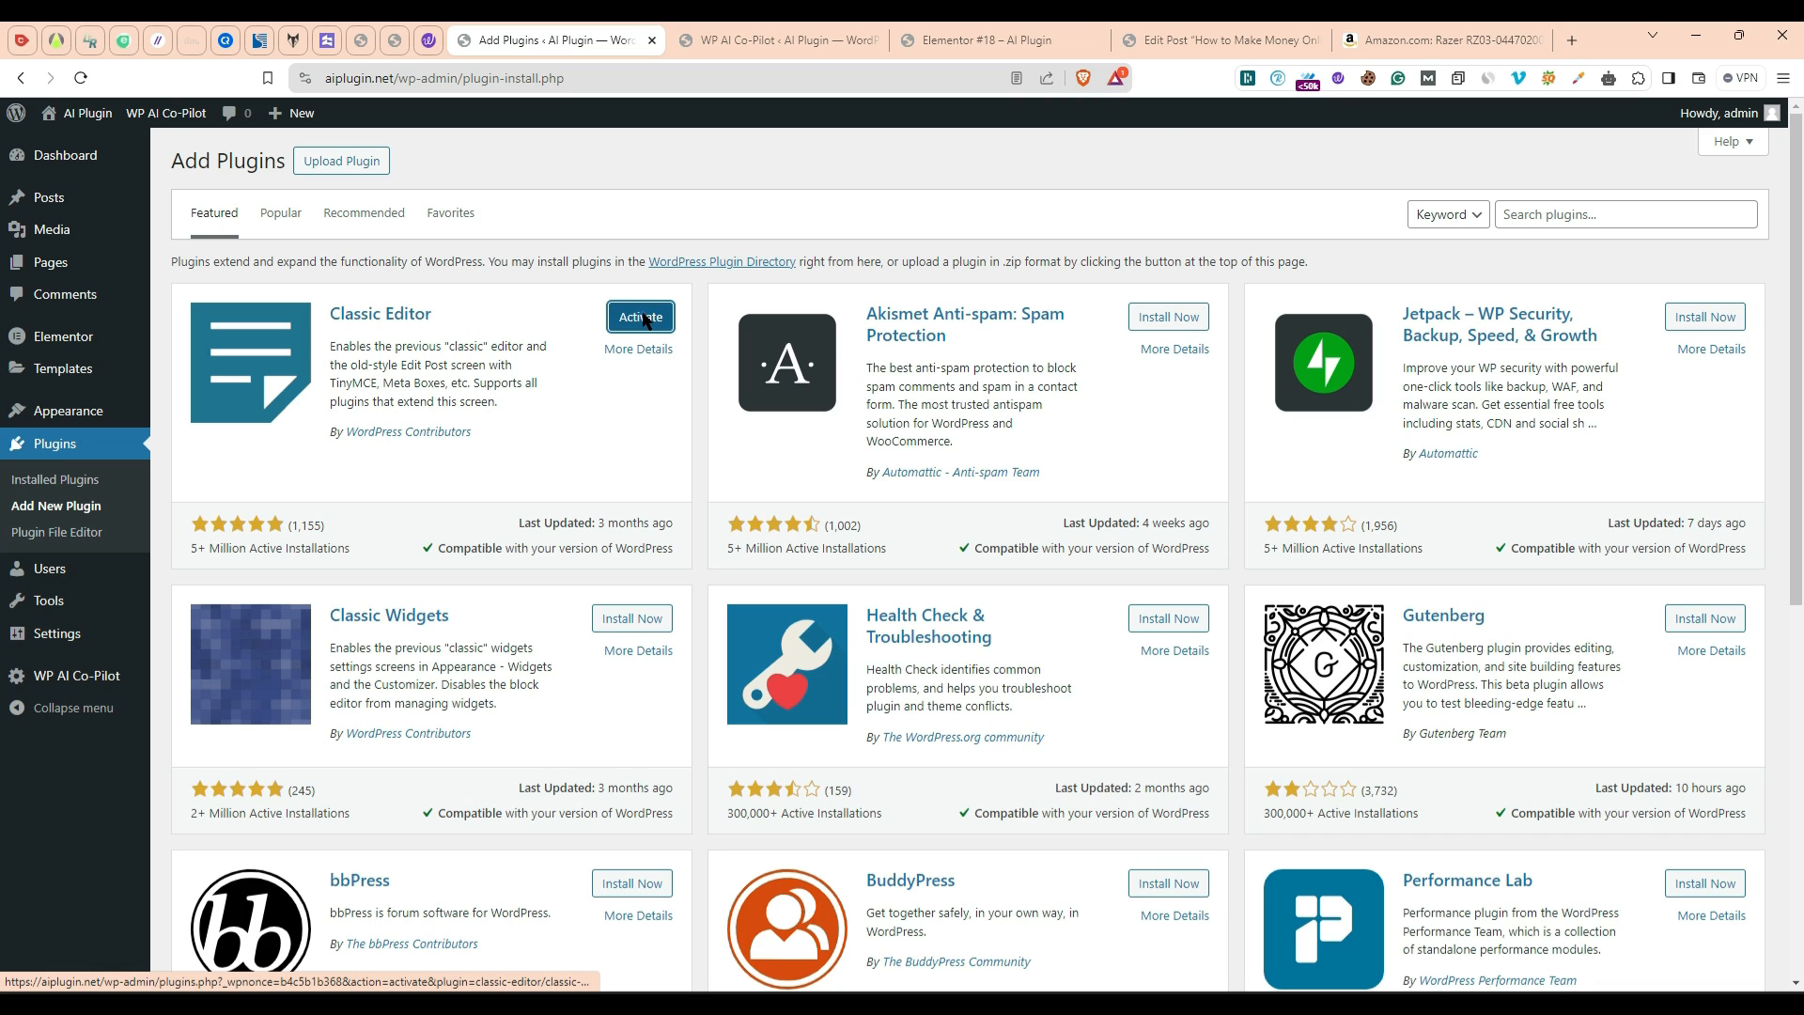
left_click(645, 320)
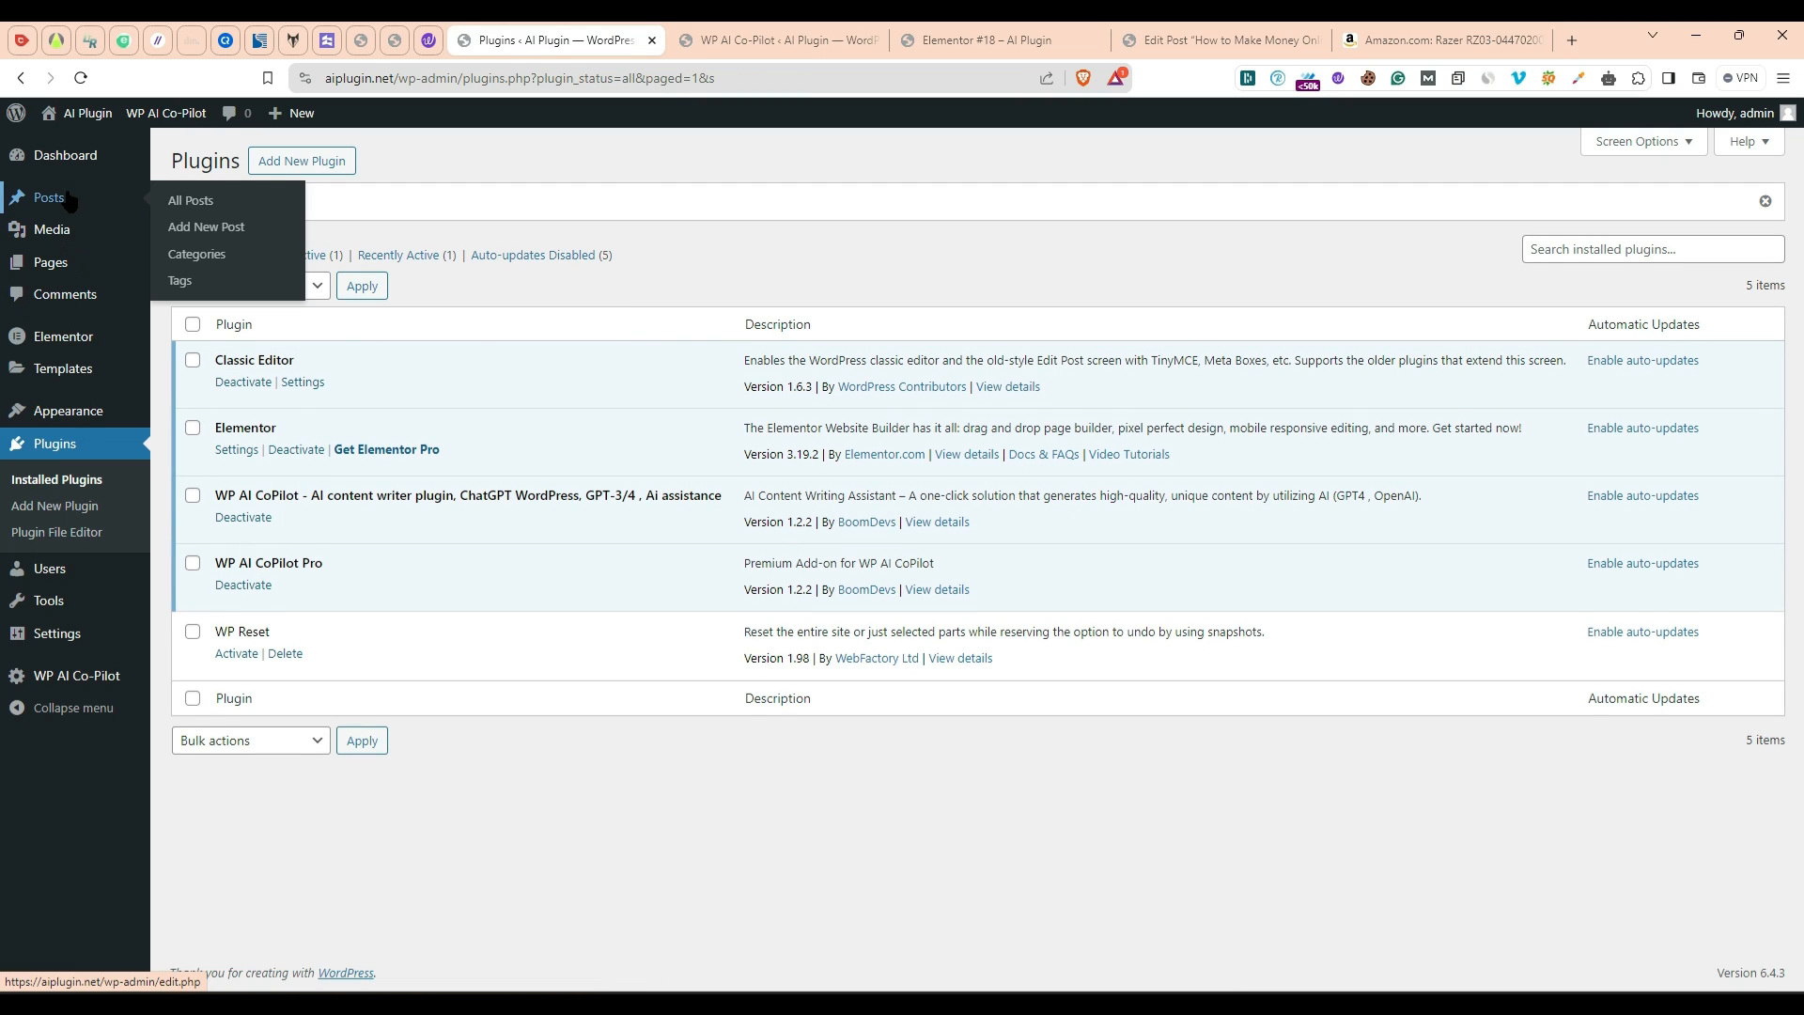
Step: Create a new post in the classic editor and enter "How to make money online" in its body
left_click(194, 203)
left_click(273, 165)
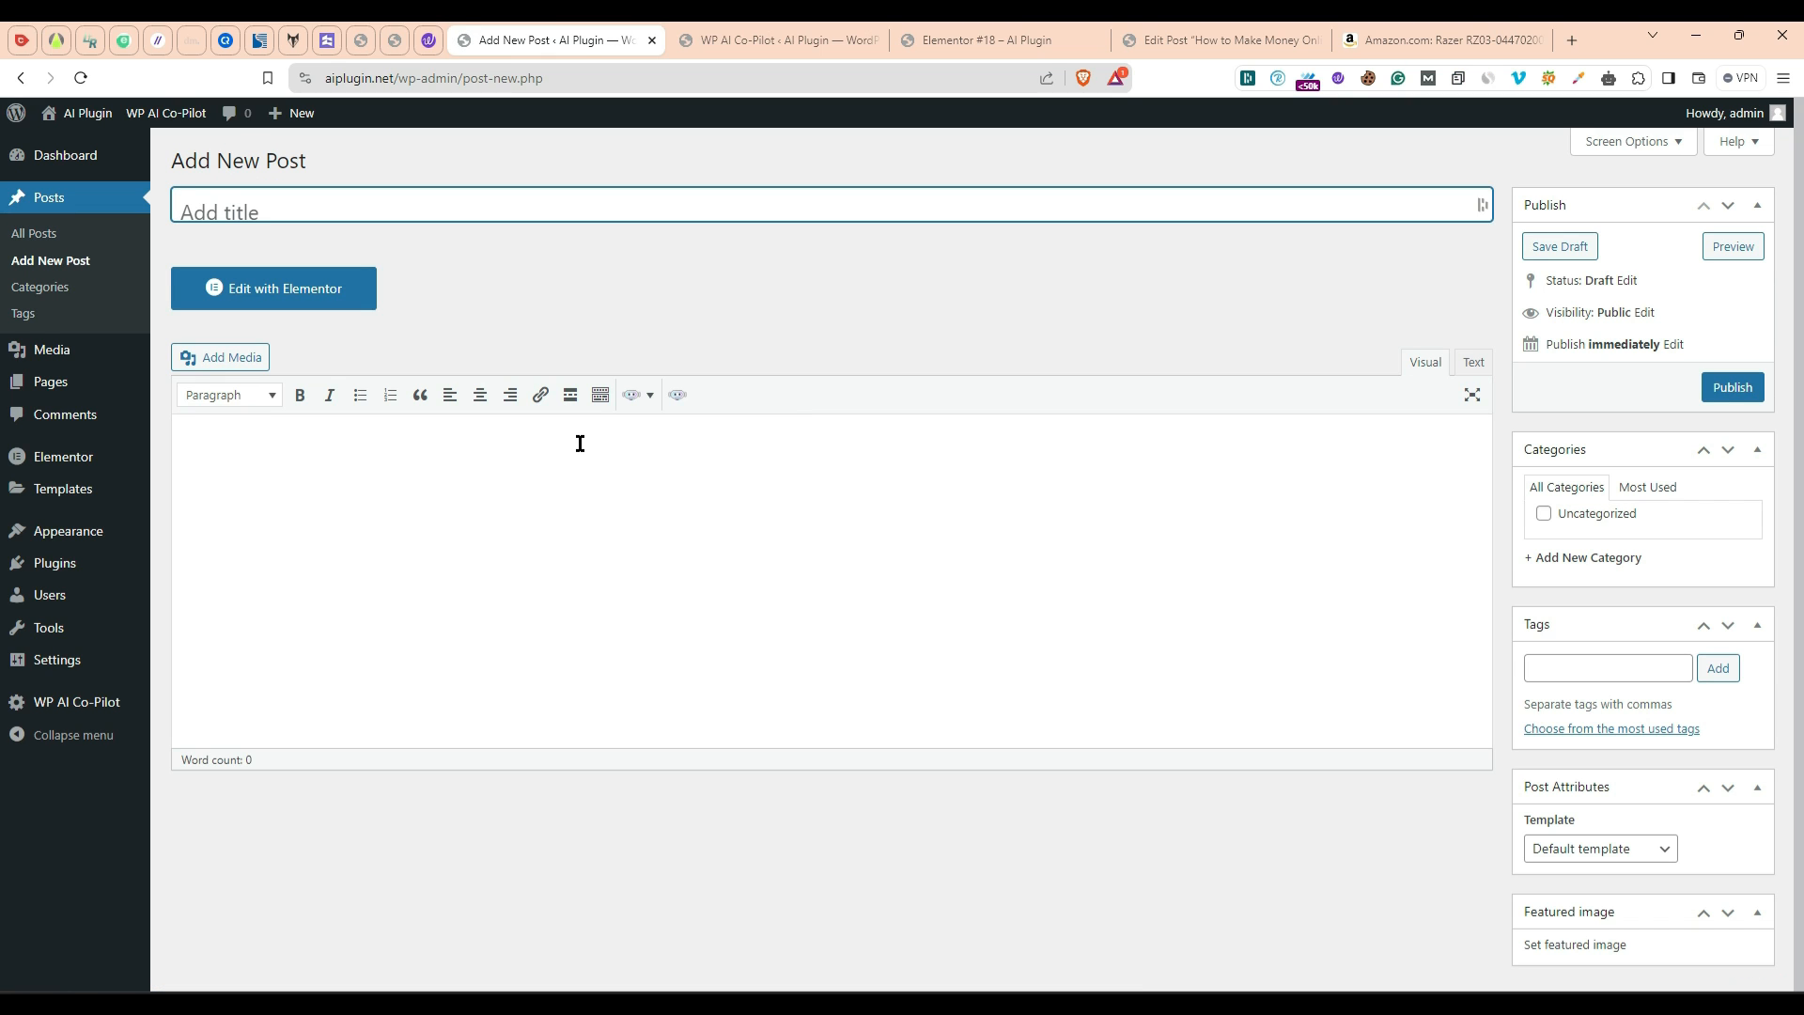
left_click(580, 443)
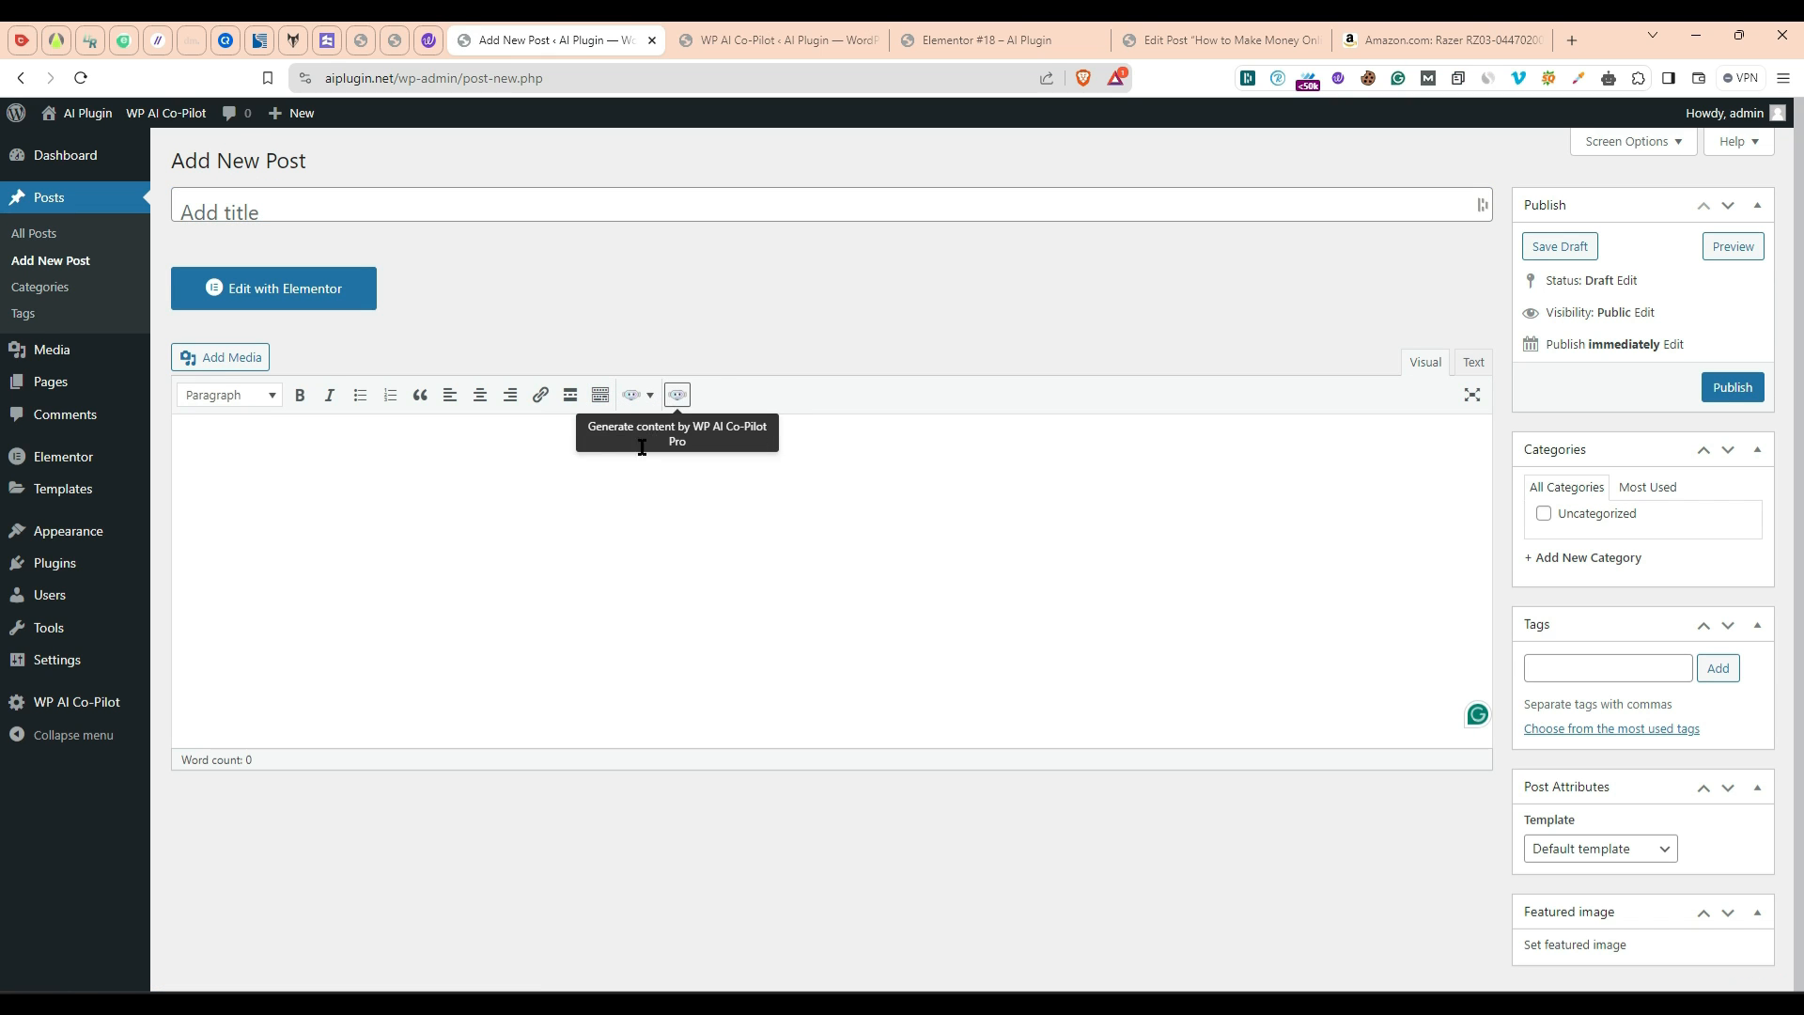
type("How to")
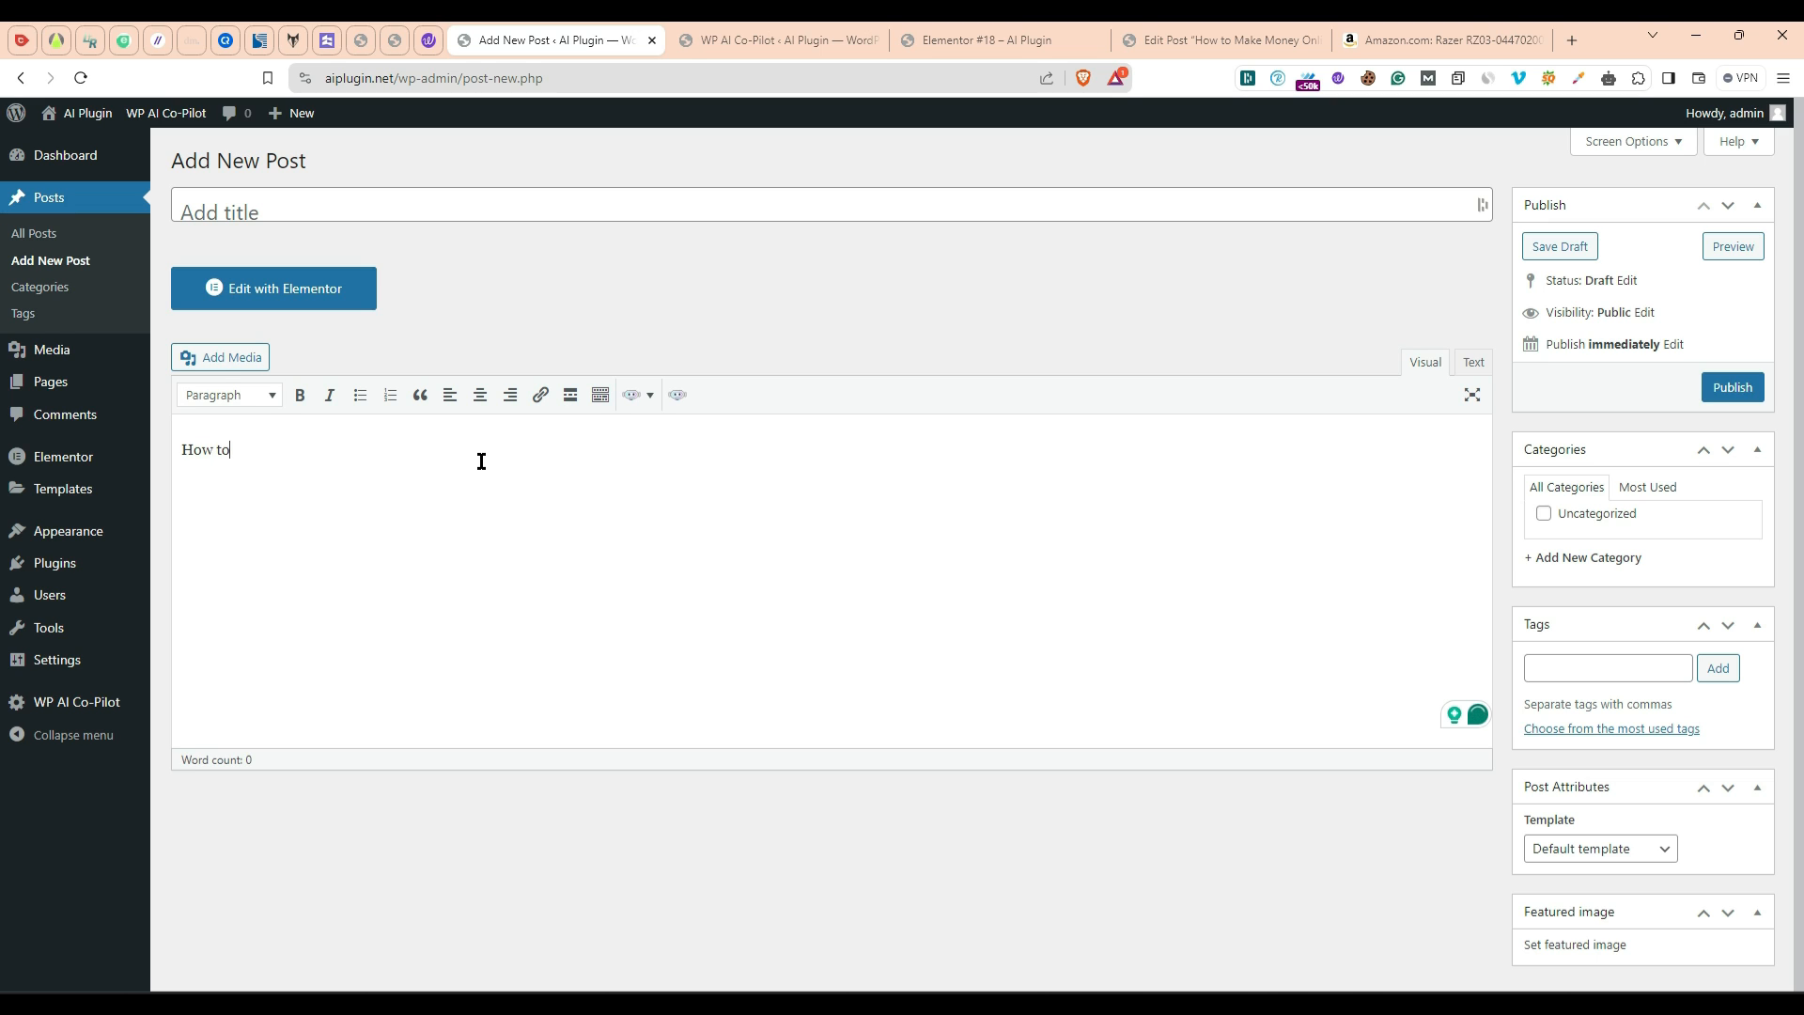
type(" make money online")
Step: Run the Single Paragraph Writer prompt on the text "How to make money online" in the post body
triple_click(313, 448)
left_click(631, 394)
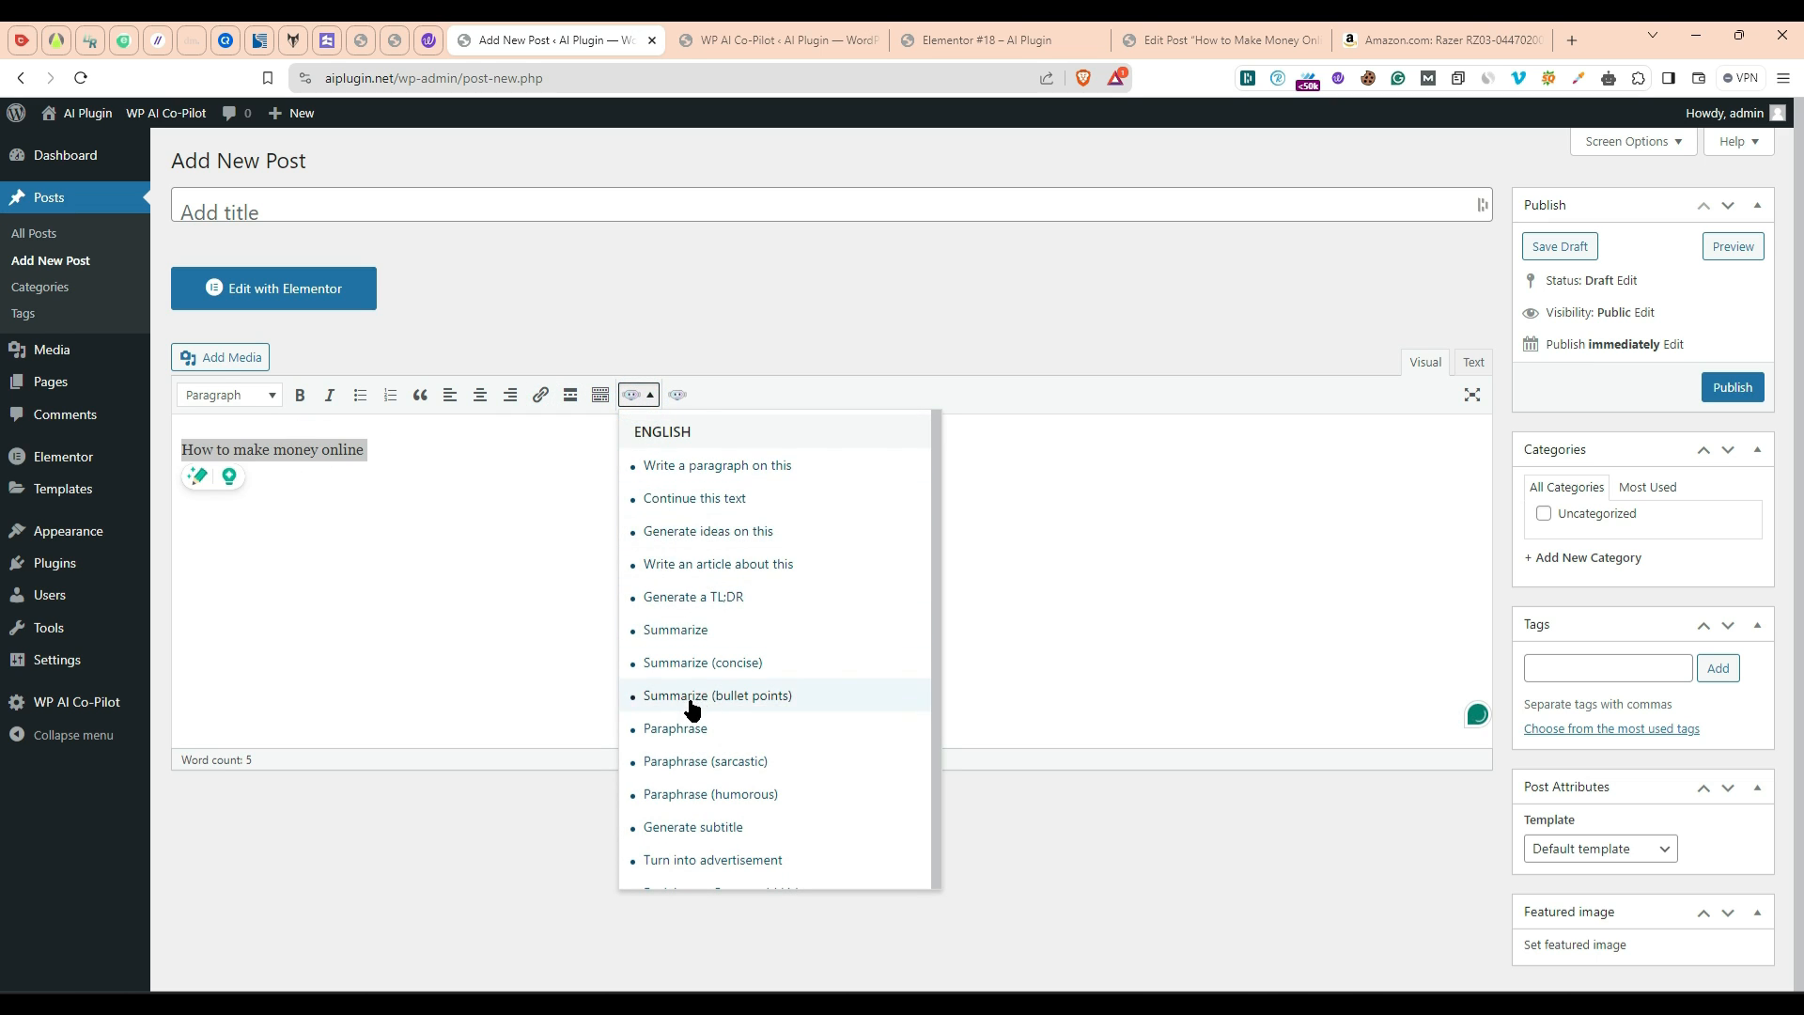
scroll(733, 789, "down", 6)
scroll(739, 758, "up", 6)
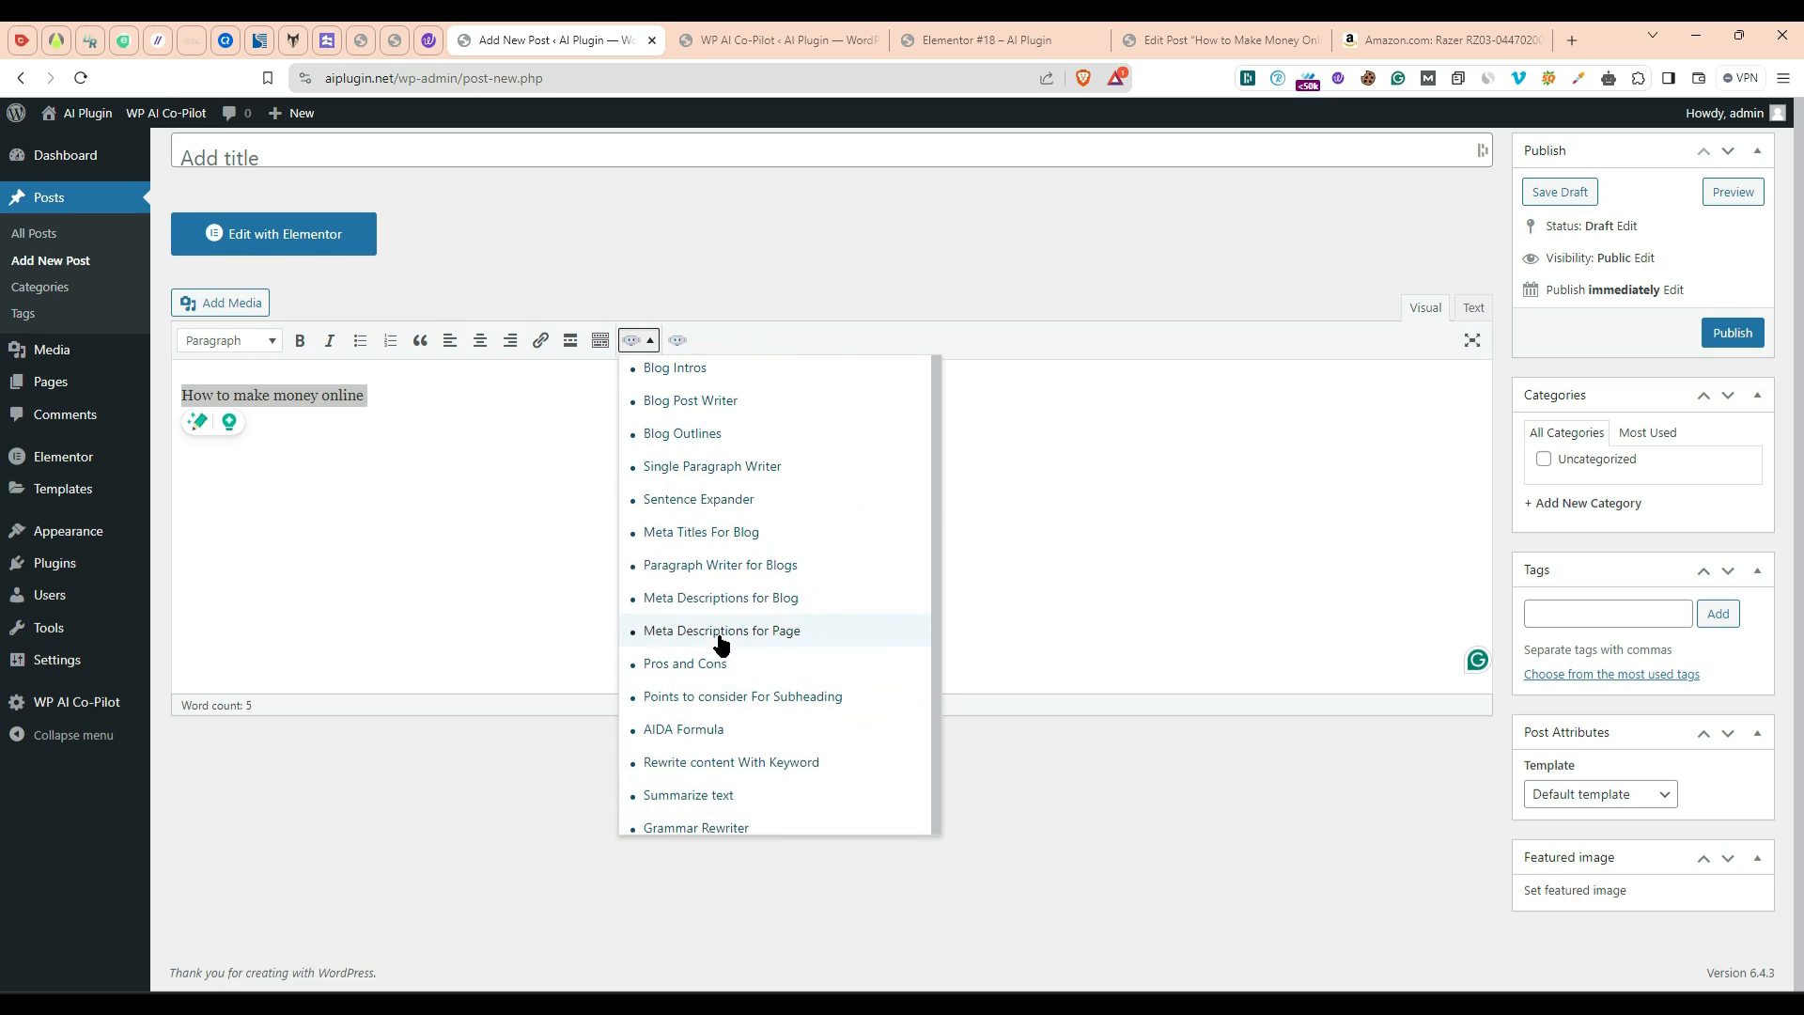
left_click(714, 467)
left_click(1018, 609)
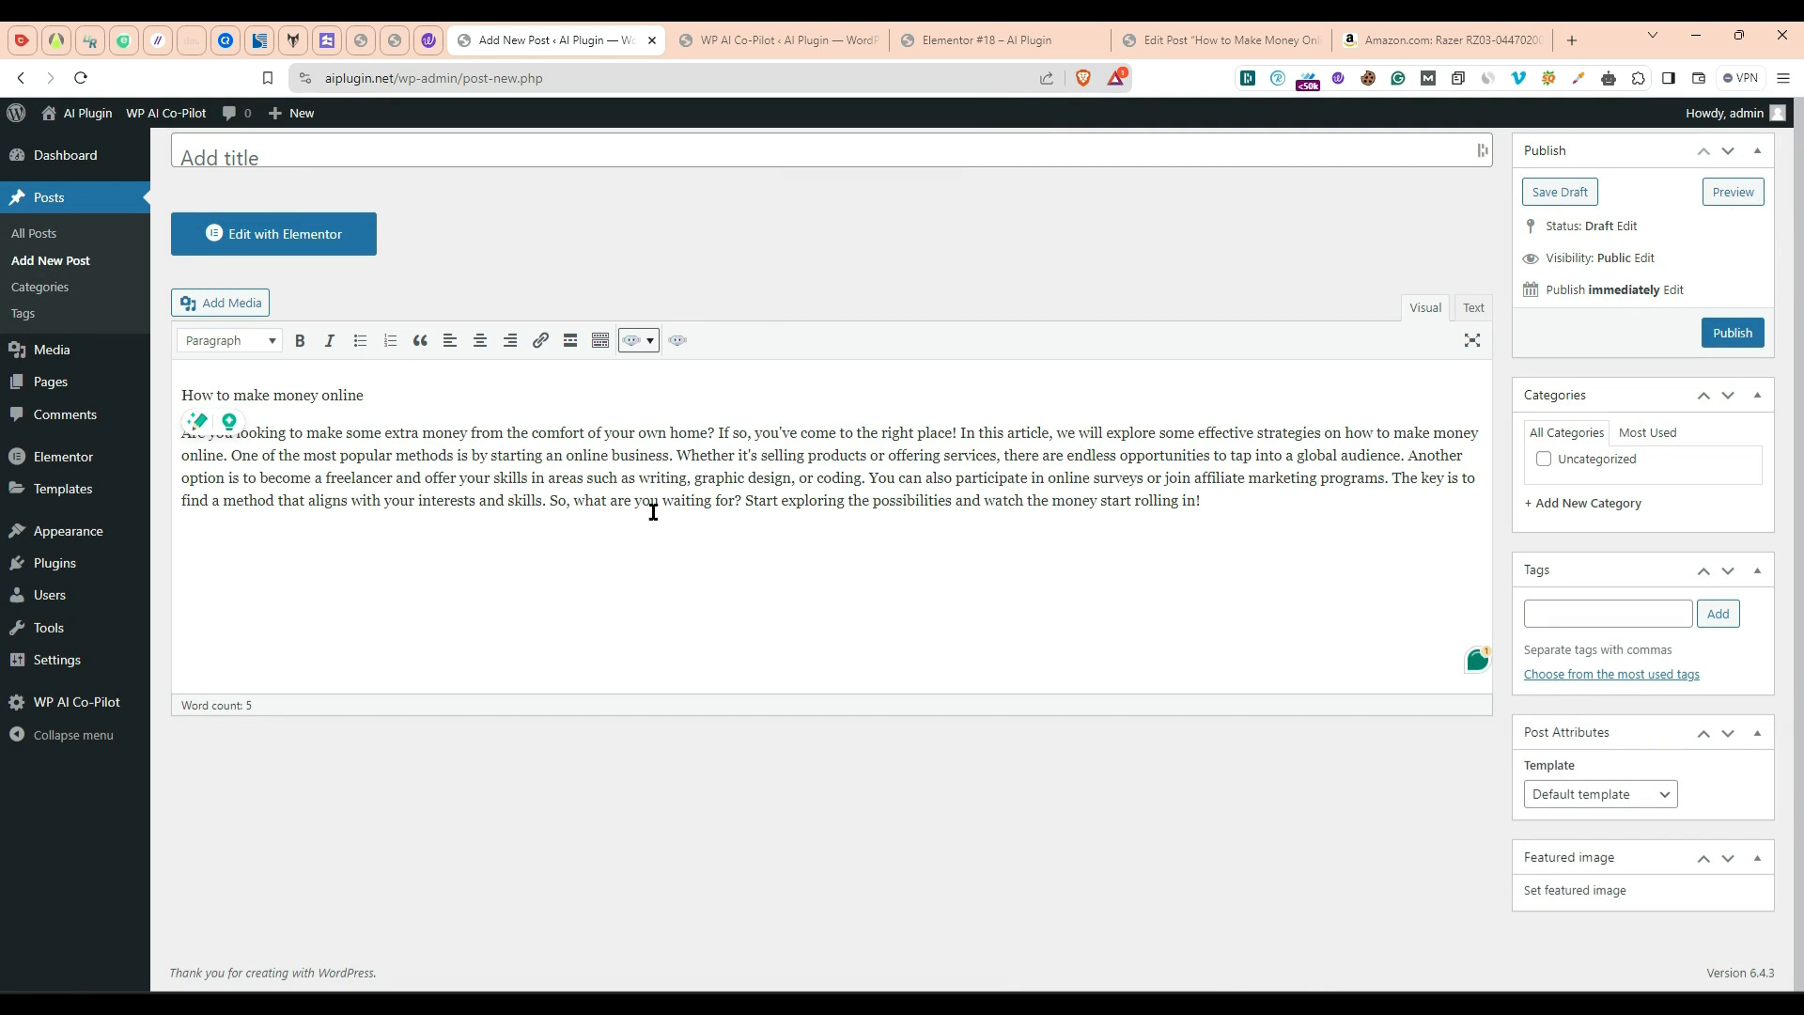
Step: Examine the WP AI Co-Pilot Pro prompt templates available from the classic editor, and return to the post
left_click(677, 341)
scroll(821, 793, "down", 10)
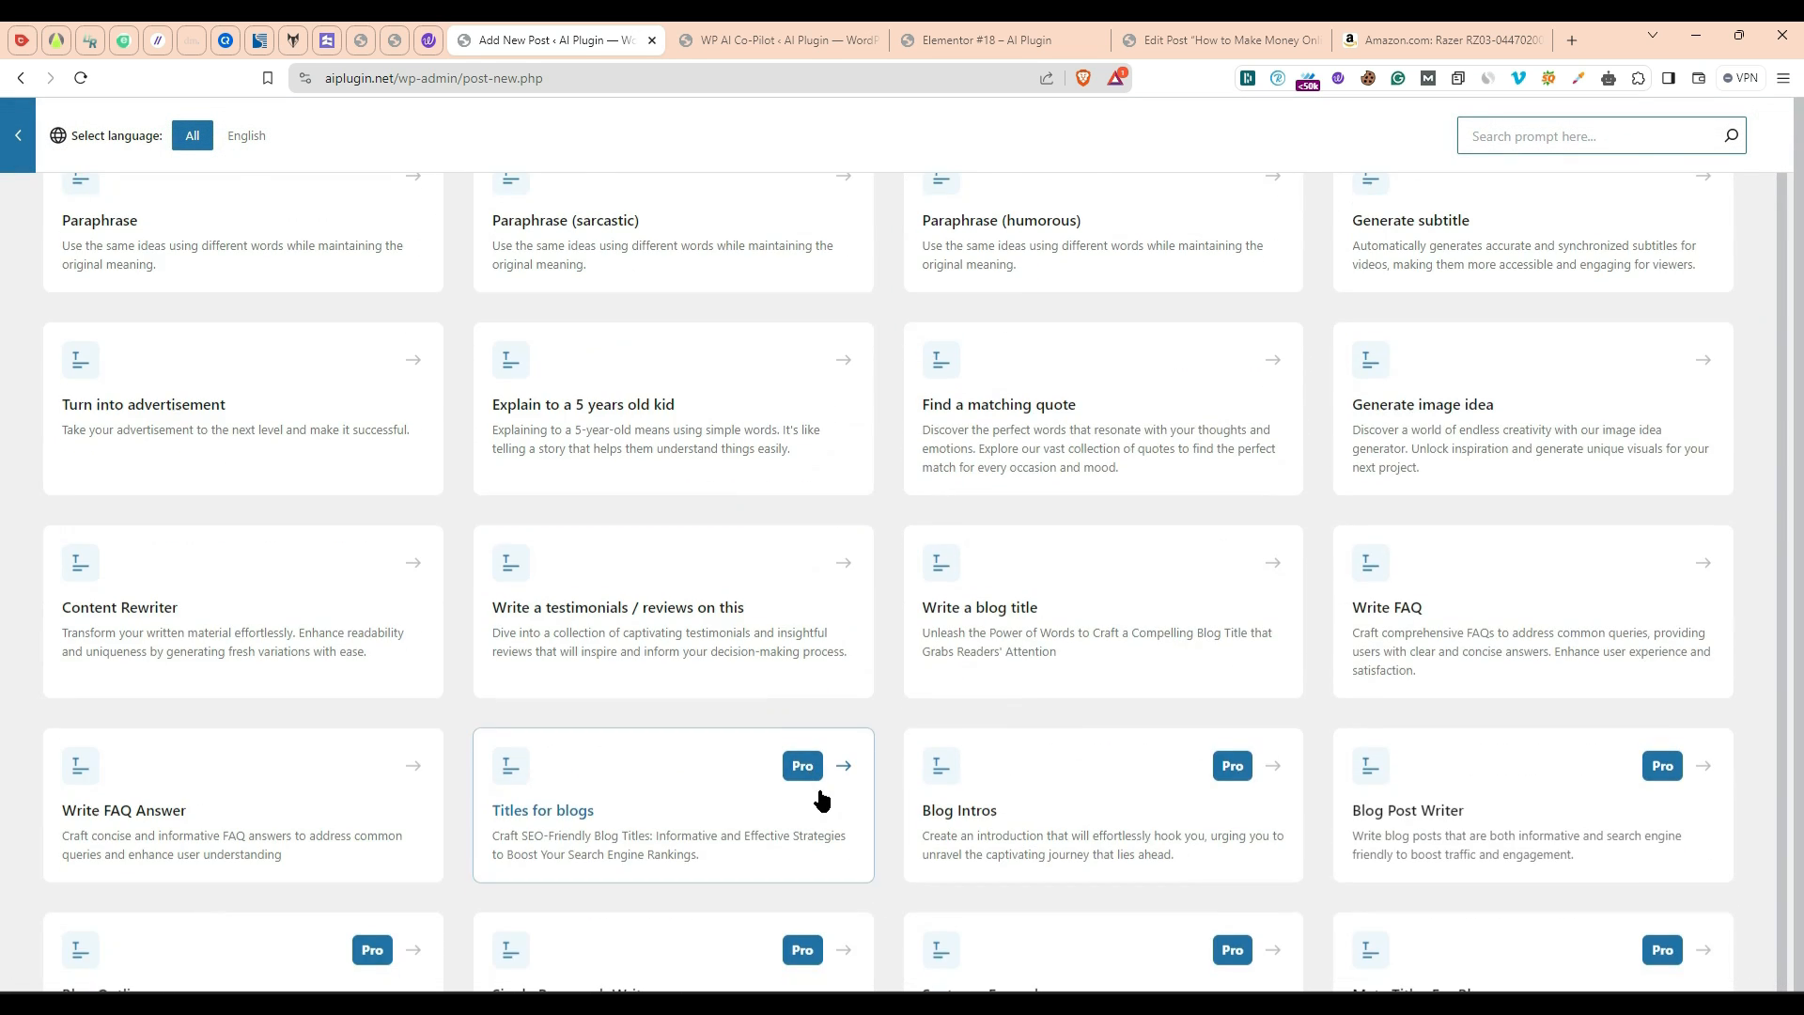
scroll(877, 802, "down", 5)
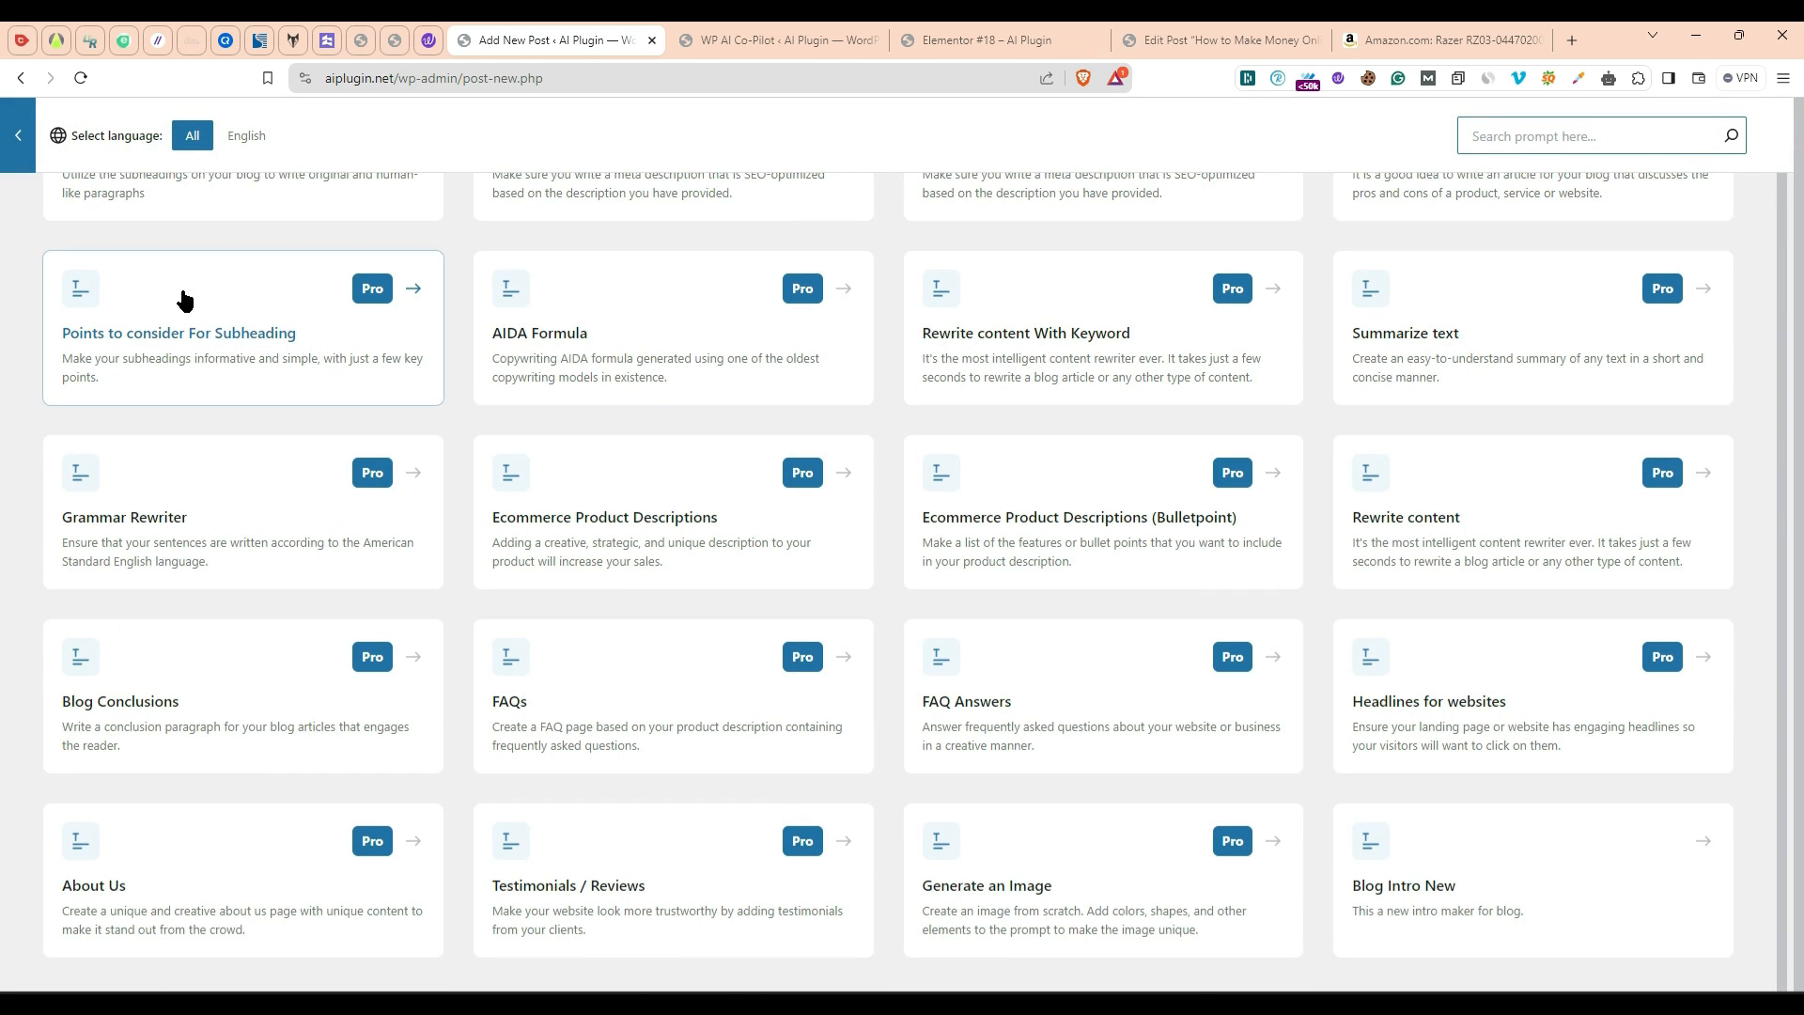
left_click(17, 156)
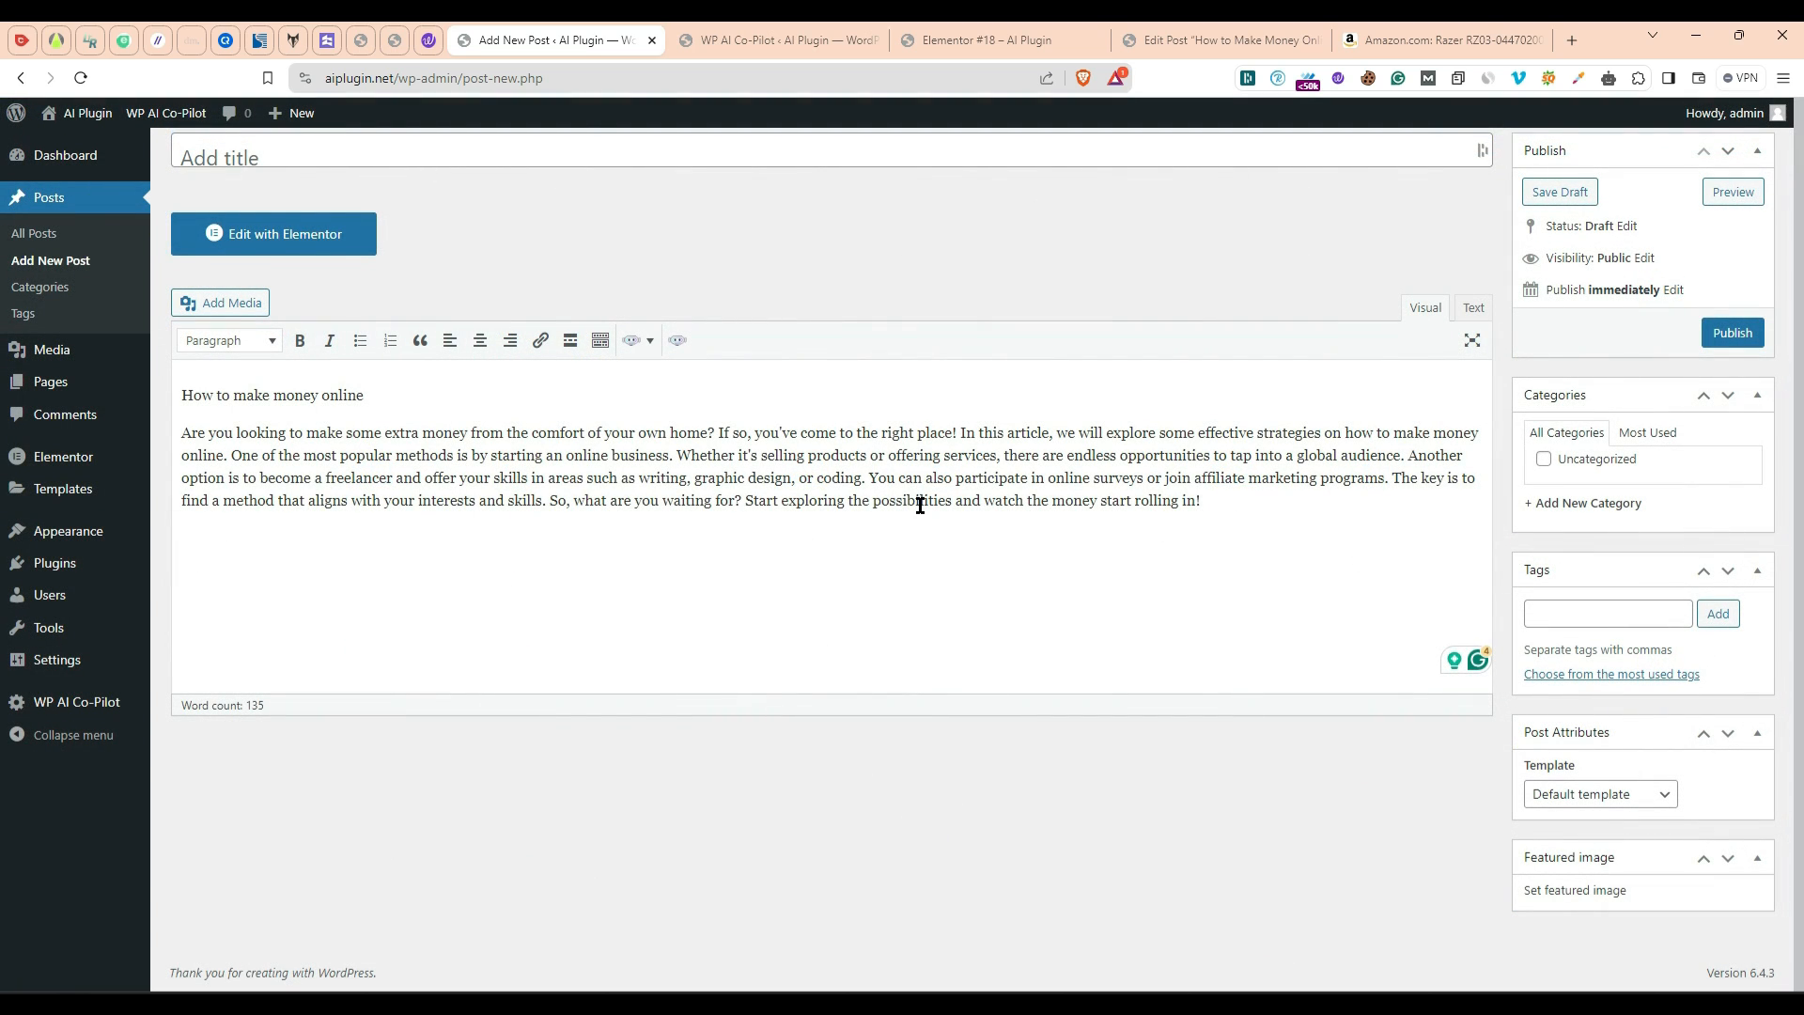